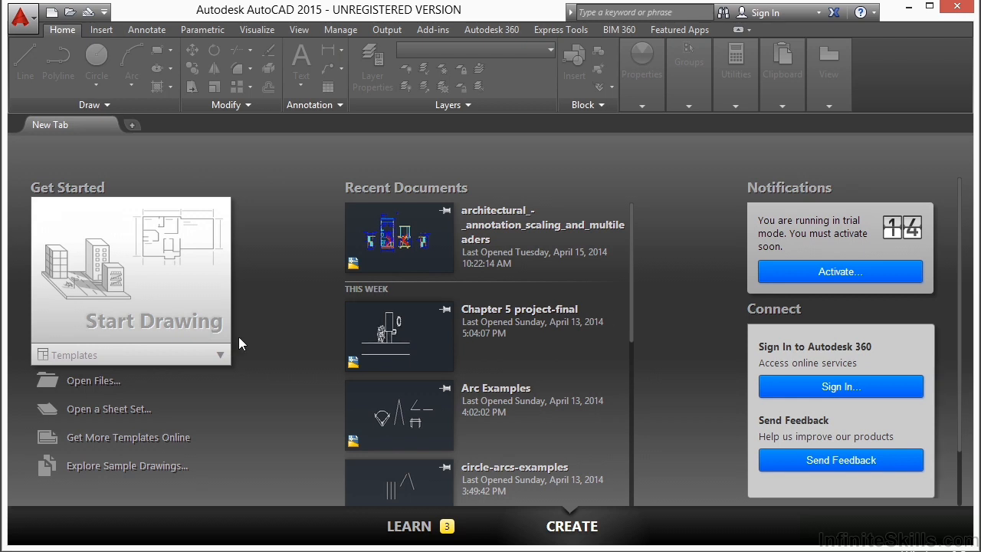
Open the drawing architectural_-_annotation_scaling_and_multileaders.dwg from the 06 folder.
{"action": "left_click", "coordinate": [98, 383]}
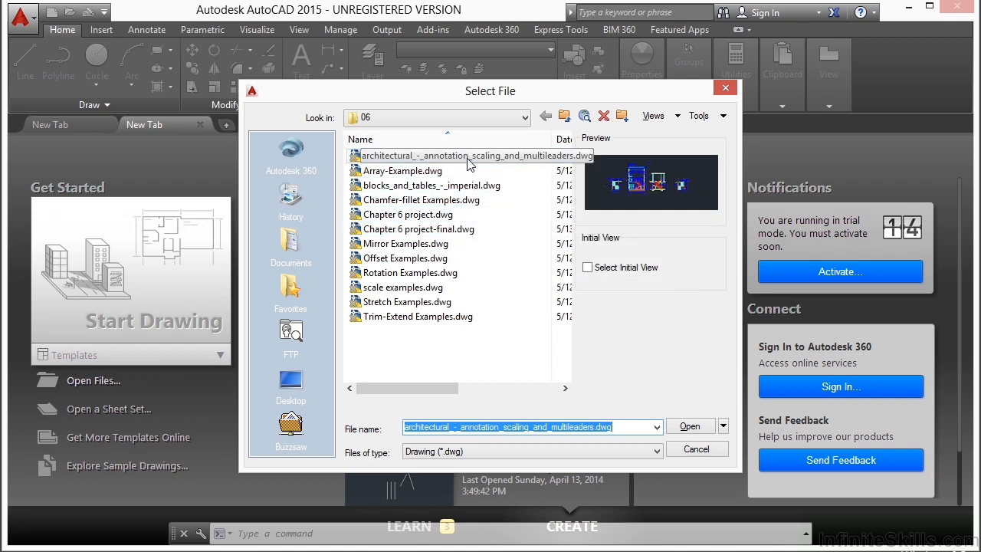
{"action": "left_click", "coordinate": [471, 161]}
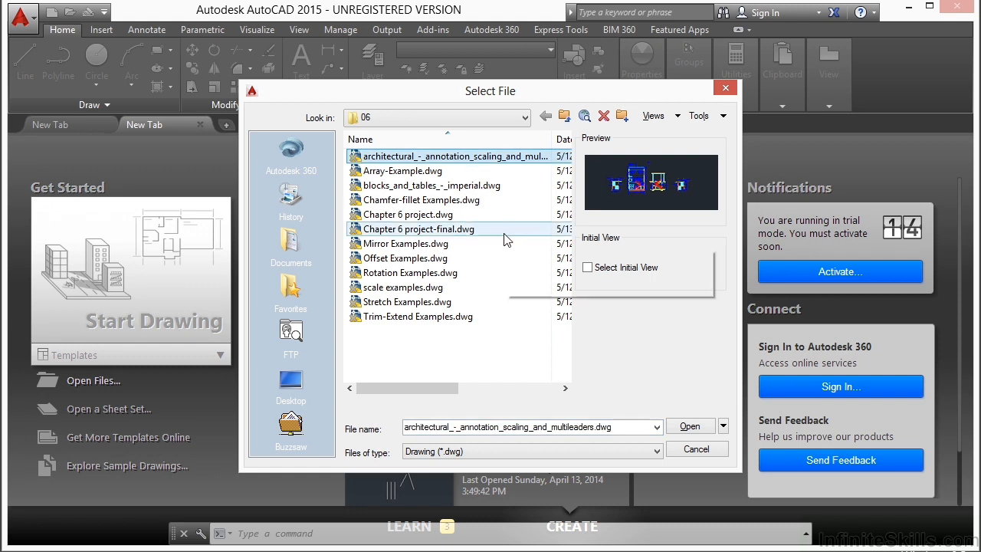
{"action": "left_click", "coordinate": [690, 427]}
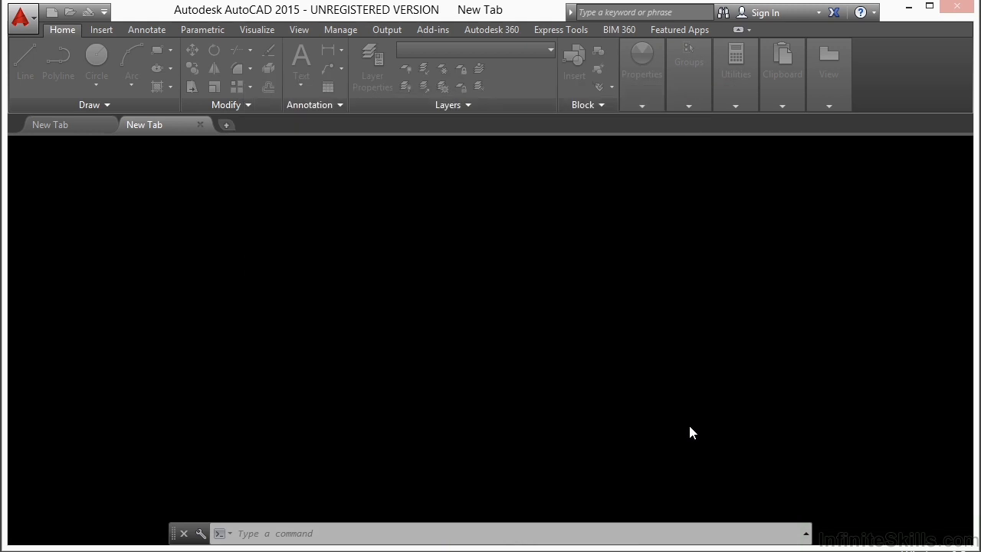
Erase the roof construction multileader note above the tall building section.
{"action": "middle_click_drag", "start_coordinate": [419, 333], "coordinate": [447, 307]}
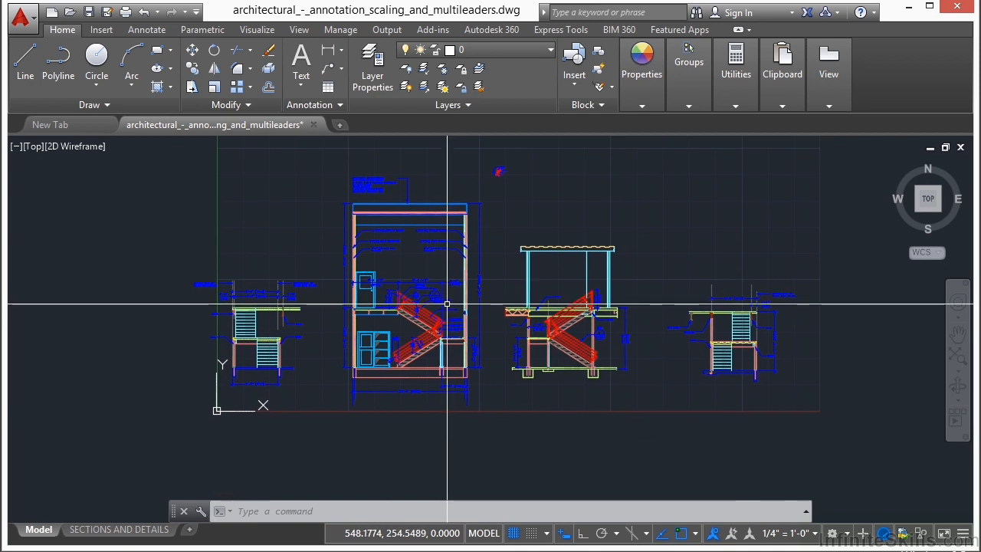
{"action": "scroll", "coordinate": [372, 167], "scroll_direction": "up", "scroll_amount": 4}
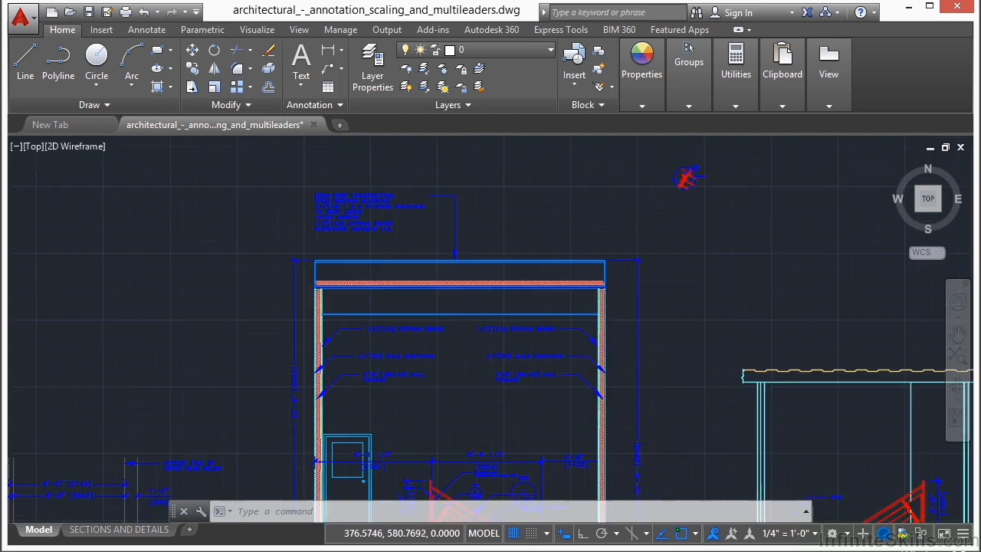
{"action": "scroll", "coordinate": [372, 167], "scroll_direction": "up", "scroll_amount": 2}
{"action": "left_click", "coordinate": [358, 213]}
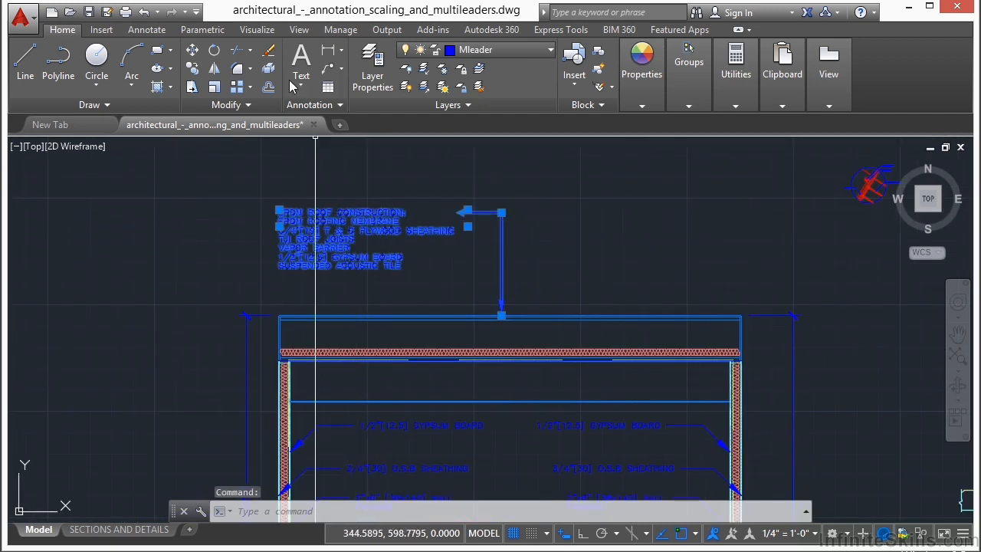
{"action": "left_click", "coordinate": [268, 52]}
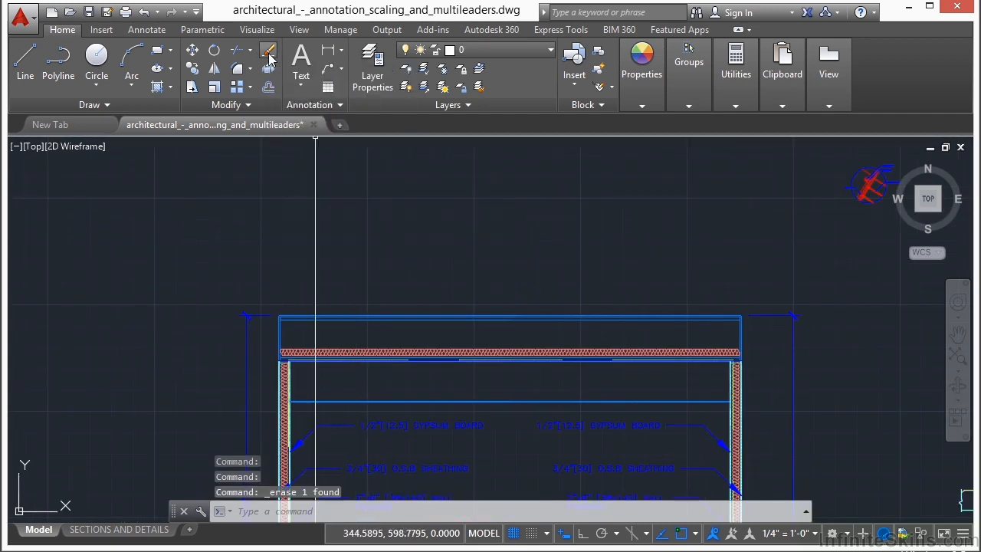
{"action": "left_click", "coordinate": [244, 342]}
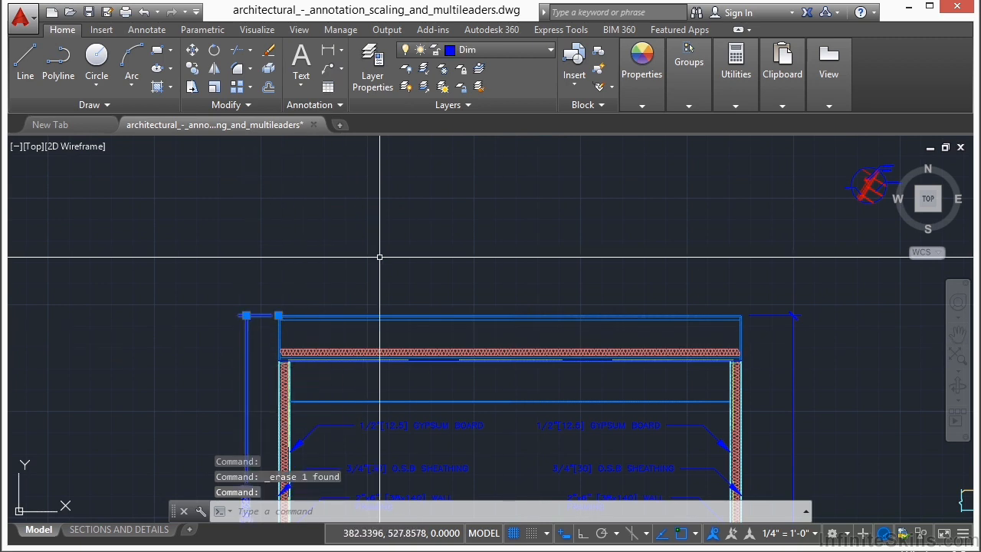
{"action": "key", "text": "Escape"}
{"action": "left_click", "coordinate": [360, 239]}
{"action": "key", "text": "Escape"}
{"action": "key", "text": "Escape"}
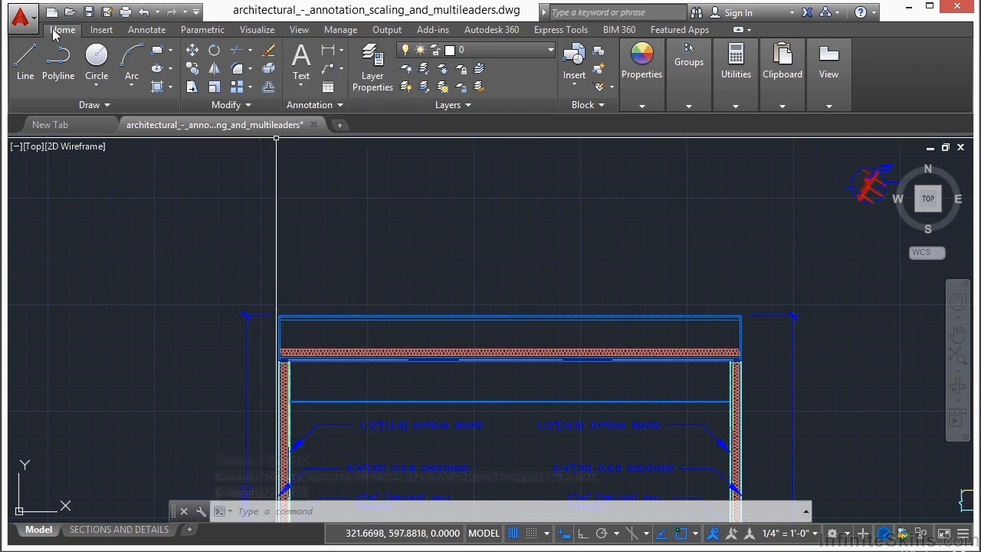
Erase the blue roof parapet outline and the two tall vertical dimensions beside the building section using crossing selections.
{"action": "left_click", "coordinate": [268, 51]}
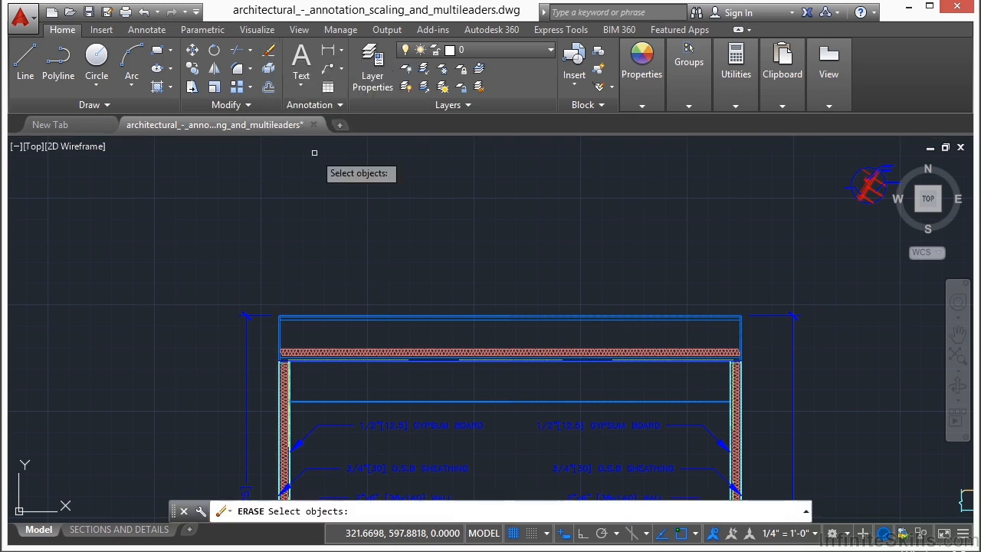
{"action": "left_click", "coordinate": [396, 283]}
{"action": "left_click", "coordinate": [357, 331]}
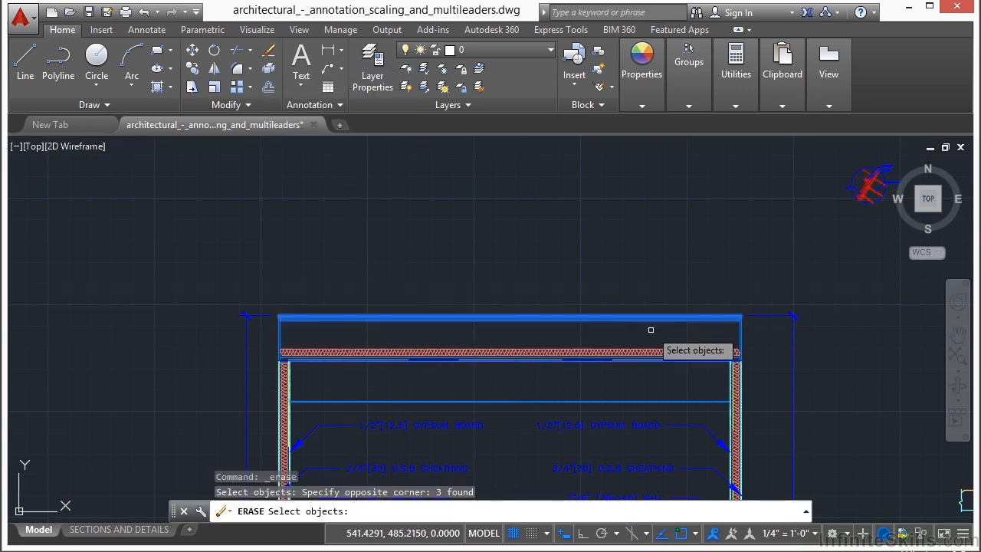
{"action": "left_click", "coordinate": [836, 272]}
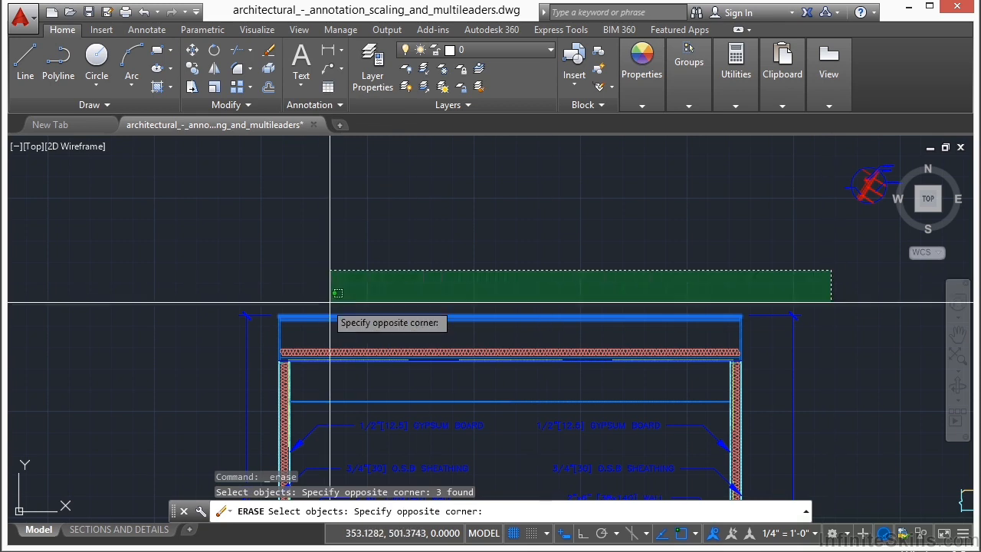
{"action": "left_click", "coordinate": [205, 330]}
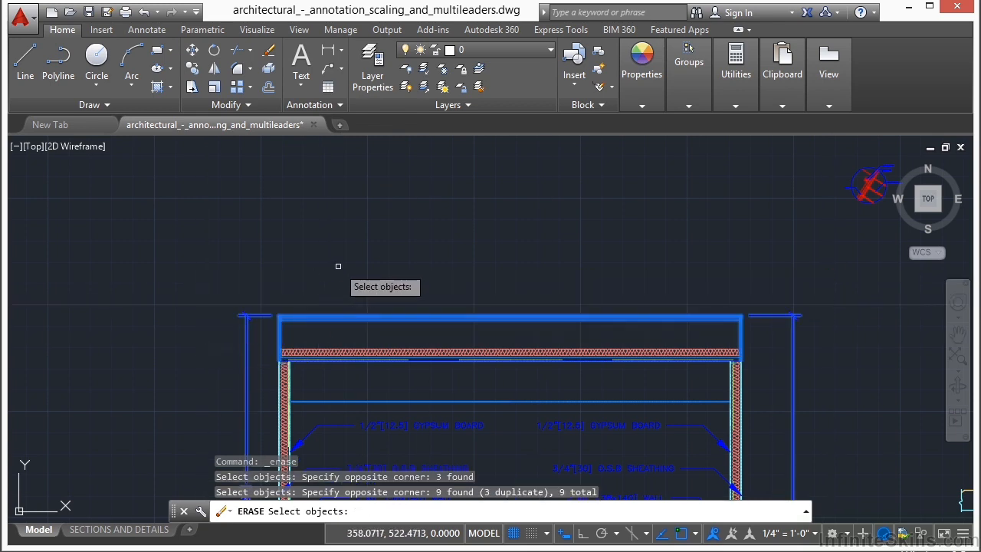
{"action": "key", "text": "Return"}
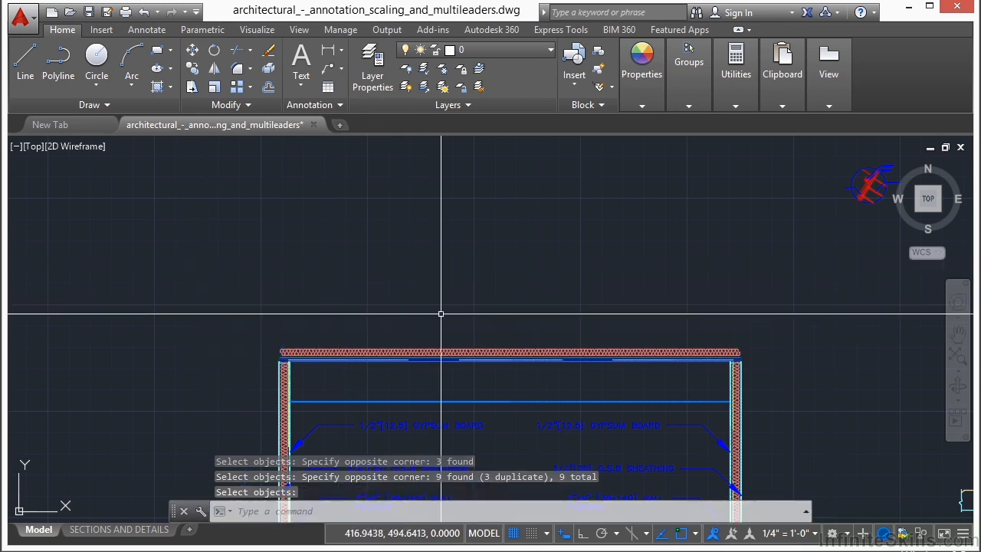
{"action": "scroll", "coordinate": [503, 332], "scroll_direction": "down", "scroll_amount": 2}
{"action": "middle_click_drag", "start_coordinate": [503, 308], "coordinate": [475, 220]}
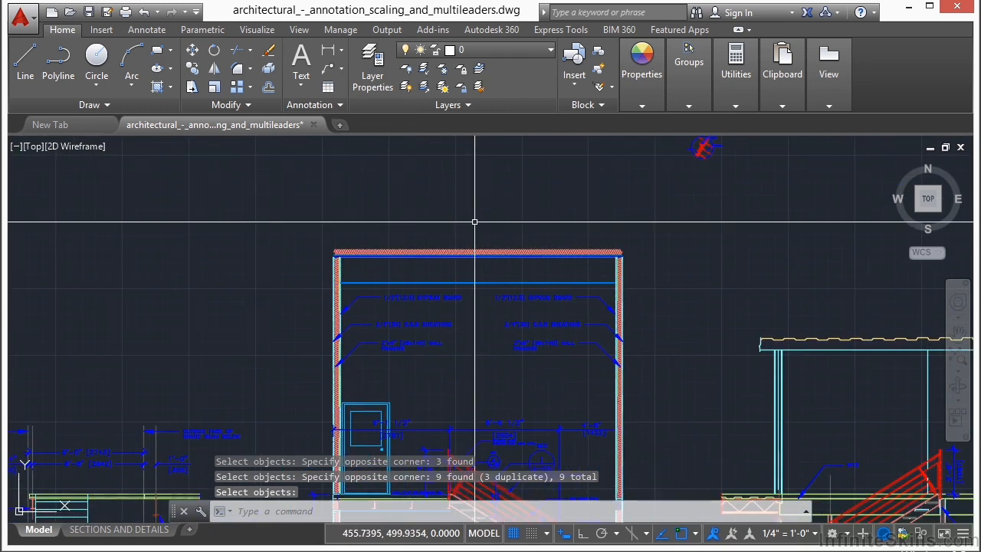
{"action": "type", "text": "erase"}
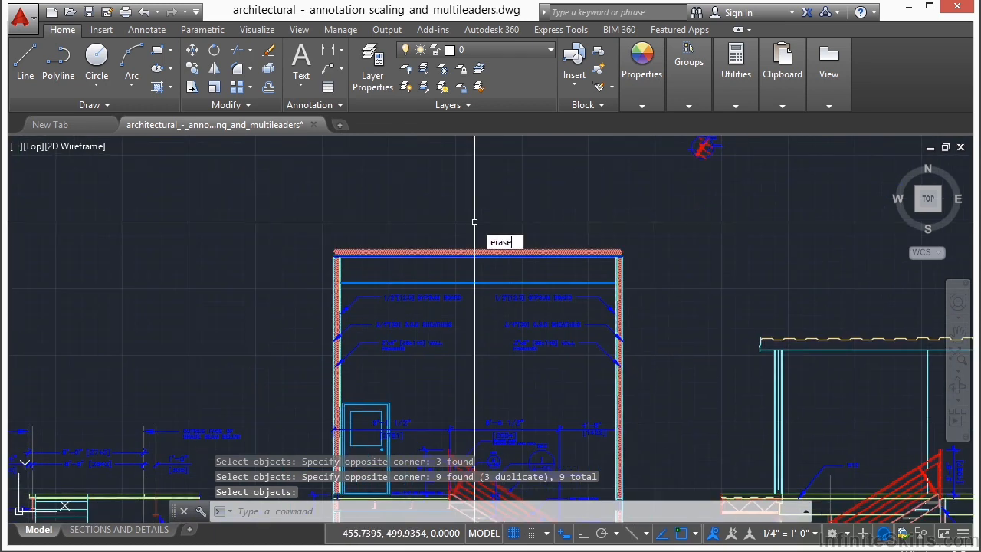
{"action": "key", "text": "Escape"}
{"action": "type", "text": "E"}
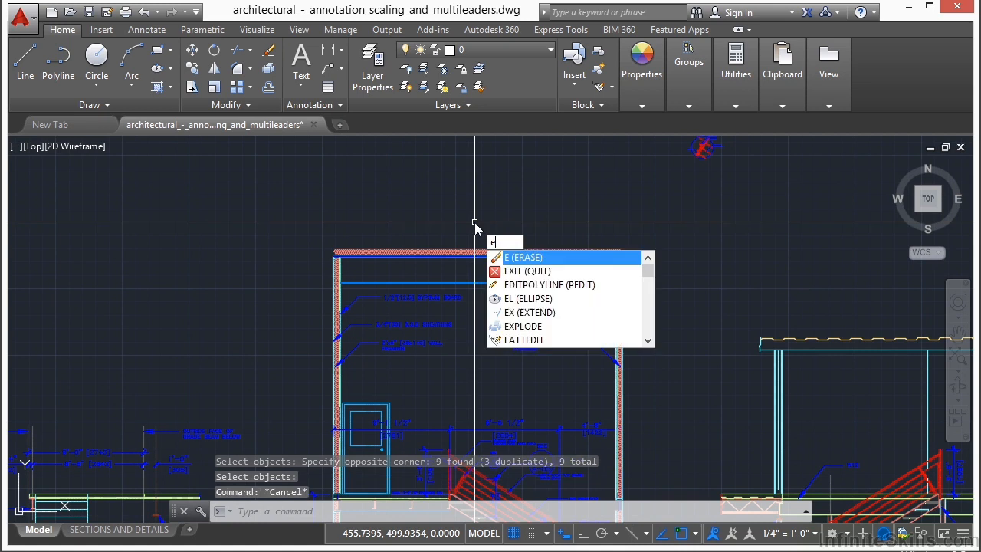
{"action": "key", "text": "Return"}
{"action": "key", "text": "Escape"}
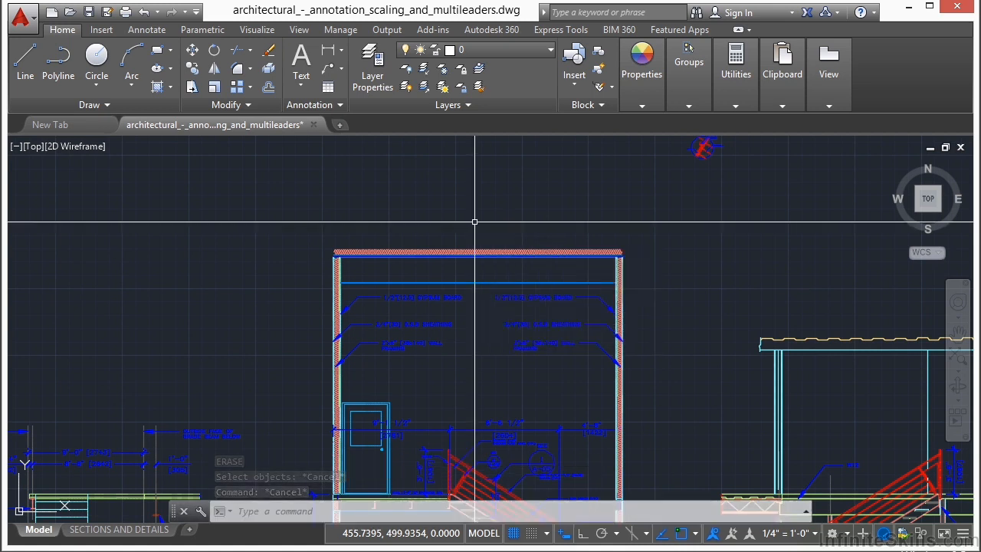
Restore the most recently erased roof lines and dimensions with the OOPS command.
{"action": "type", "text": "OOPS"}
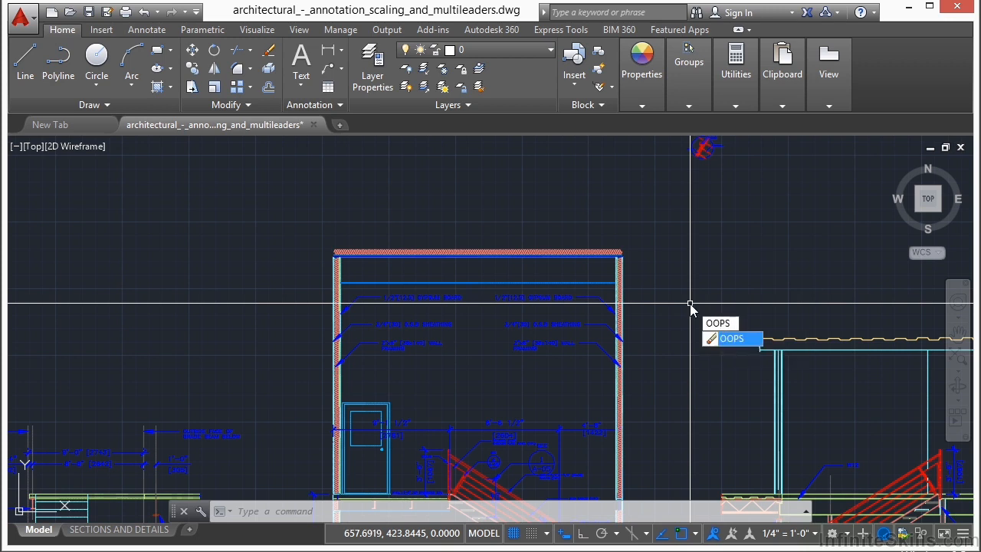
{"action": "key", "text": "Return"}
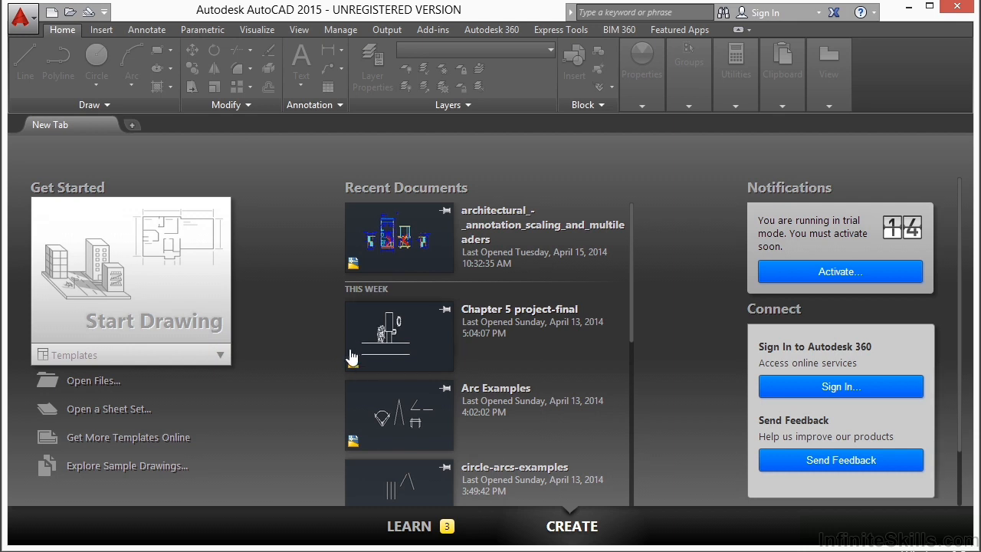
Reopen architectural_-_annotation_scaling_and_multileaders.dwg from the 06 folder.
{"action": "left_click", "coordinate": [102, 385]}
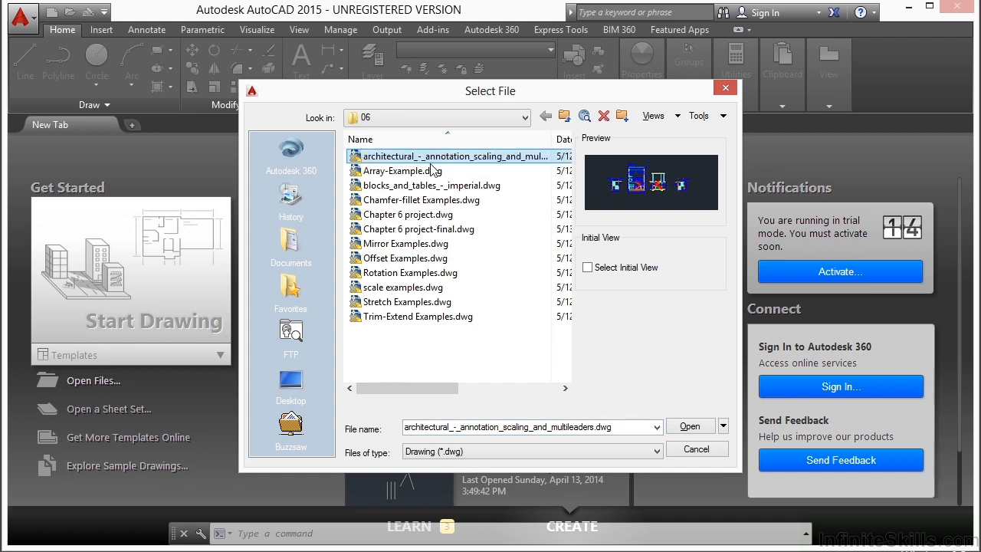
{"action": "left_click", "coordinate": [471, 168]}
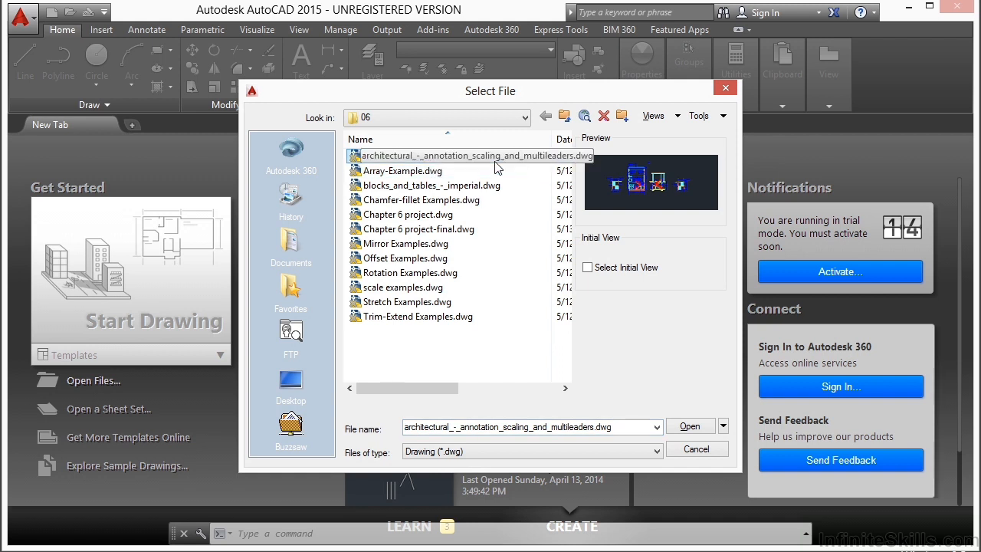
{"action": "left_click", "coordinate": [688, 427]}
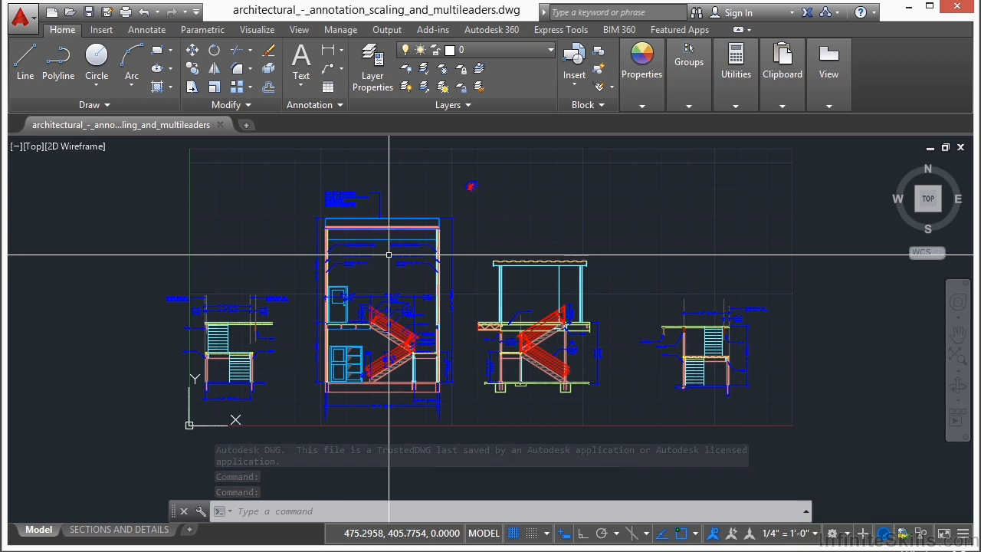
Run OVERKILL on the upper part of the tall building section, including its roof note, wall leaders and side dimensions.
{"action": "type", "text": "over"}
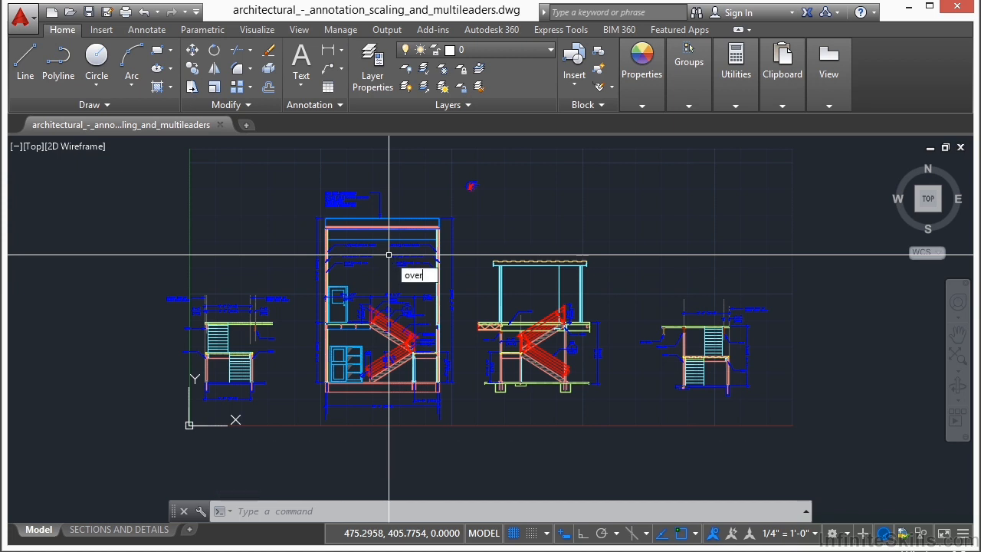
{"action": "key", "text": "Return"}
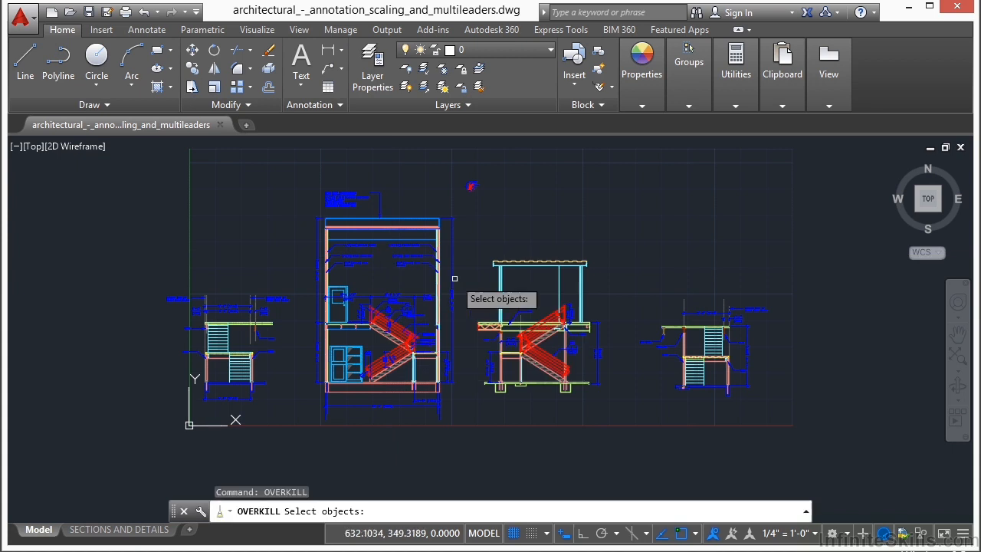
{"action": "scroll", "coordinate": [392, 195], "scroll_direction": "up", "scroll_amount": 4}
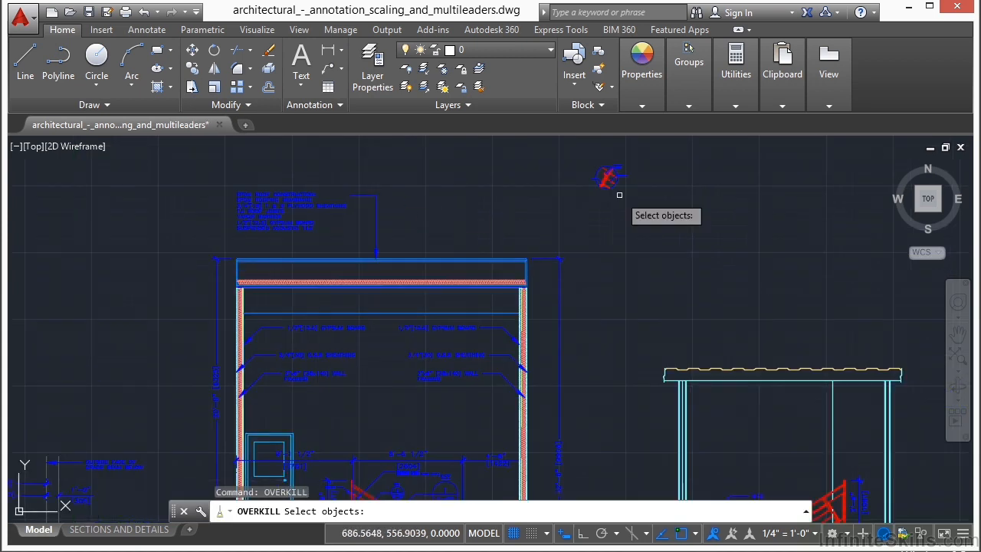
{"action": "left_click", "coordinate": [573, 158]}
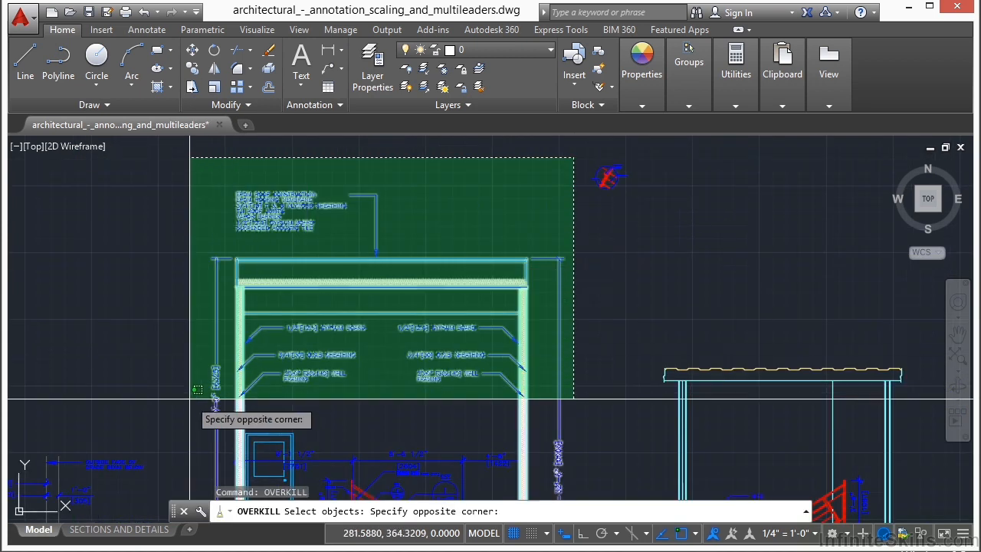
{"action": "left_click", "coordinate": [158, 434]}
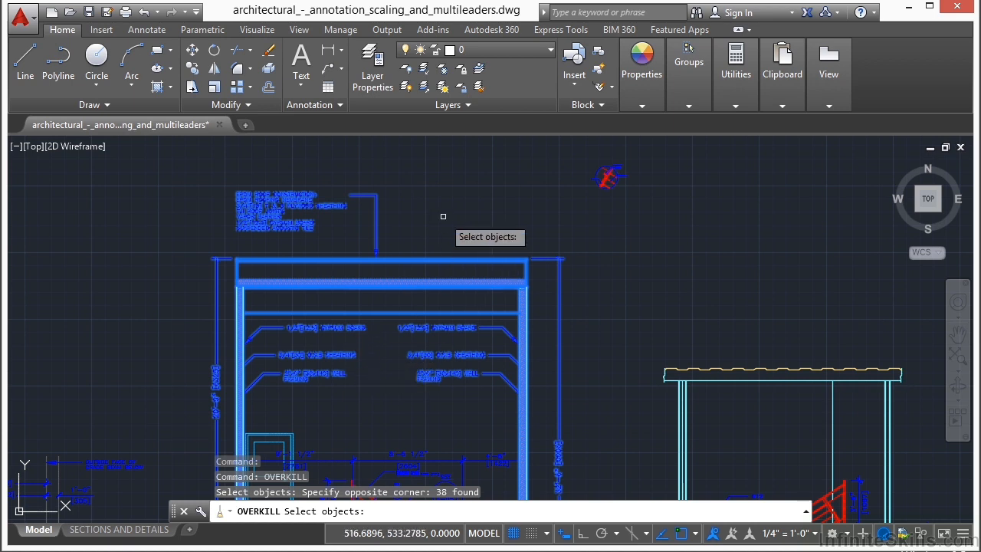
{"action": "key", "text": "Return"}
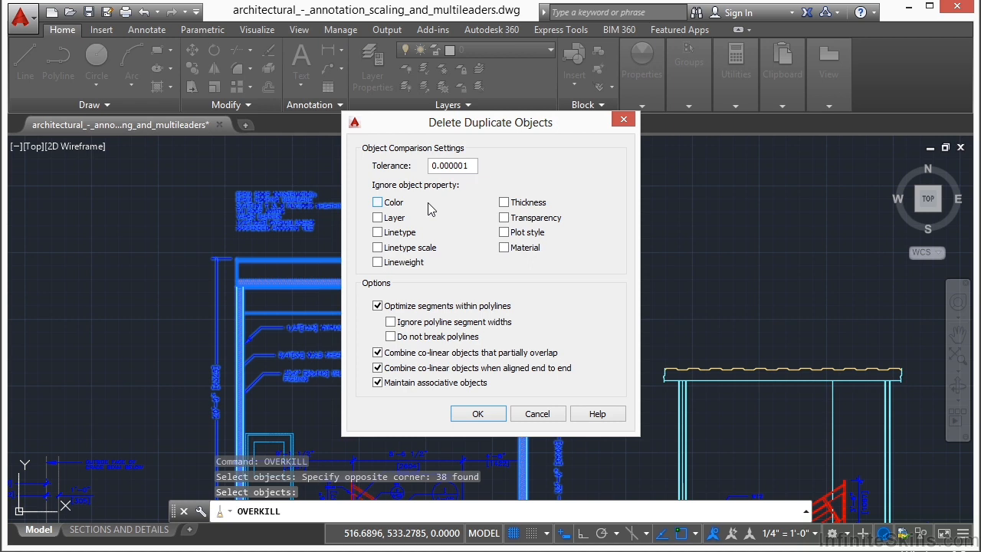
{"action": "left_click", "coordinate": [378, 202]}
{"action": "left_click", "coordinate": [378, 218]}
{"action": "left_click", "coordinate": [378, 202]}
{"action": "left_click", "coordinate": [378, 217]}
Set the object comparison tolerance for deleting duplicates to 0.1.
{"action": "left_click", "coordinate": [476, 170]}
{"action": "left_click_drag", "start_coordinate": [478, 175], "coordinate": [458, 174]}
{"action": "type", "text": "0"}
{"action": "key", "text": "BackSpace"}
{"action": "key", "text": "BackSpace"}
{"action": "key", "text": "BackSpace"}
{"action": "key", "text": "BackSpace"}
{"action": "type", "text": "1"}
Ignore object color in the comparison, keep polyline segment optimization enabled, and delete the duplicate objects.
{"action": "left_click", "coordinate": [394, 204]}
{"action": "left_click", "coordinate": [378, 307]}
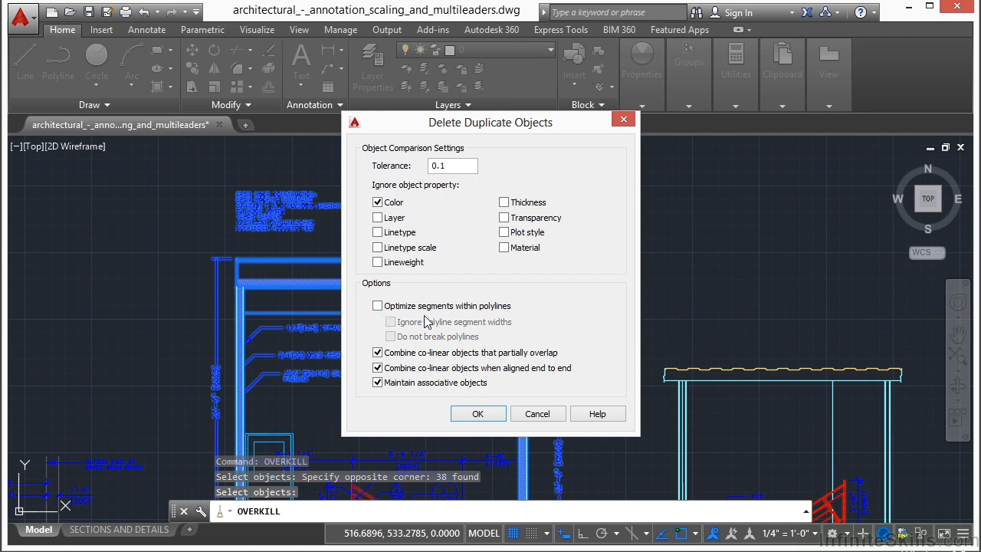
{"action": "left_click", "coordinate": [381, 306]}
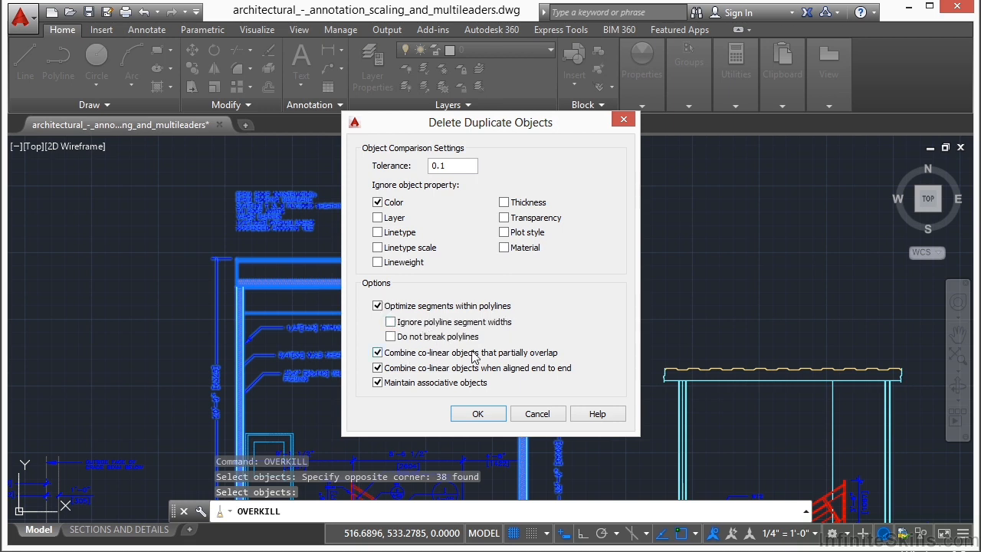
{"action": "left_click", "coordinate": [491, 418]}
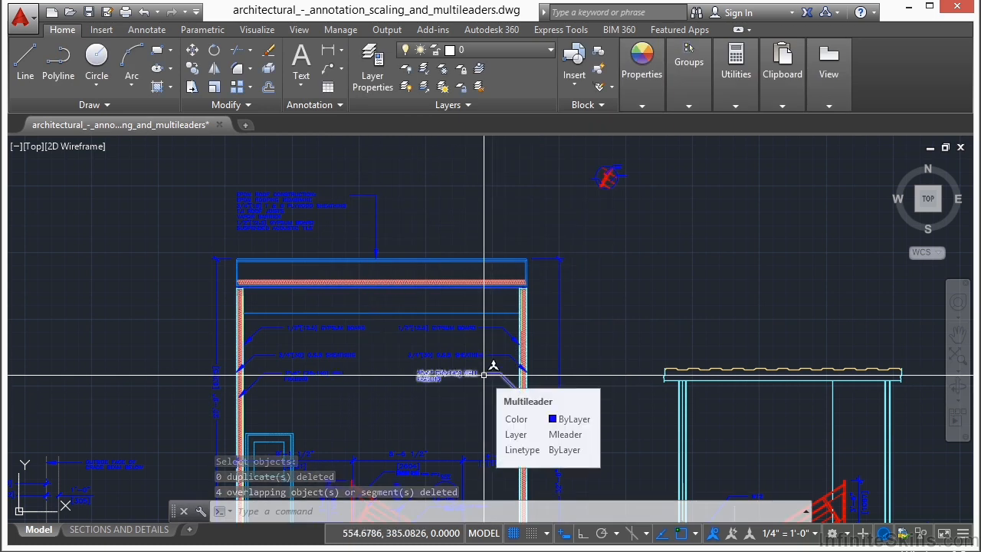
Check the OVERKILL results in the command history and look over the cleaned-up building sections.
{"action": "key", "text": "F2"}
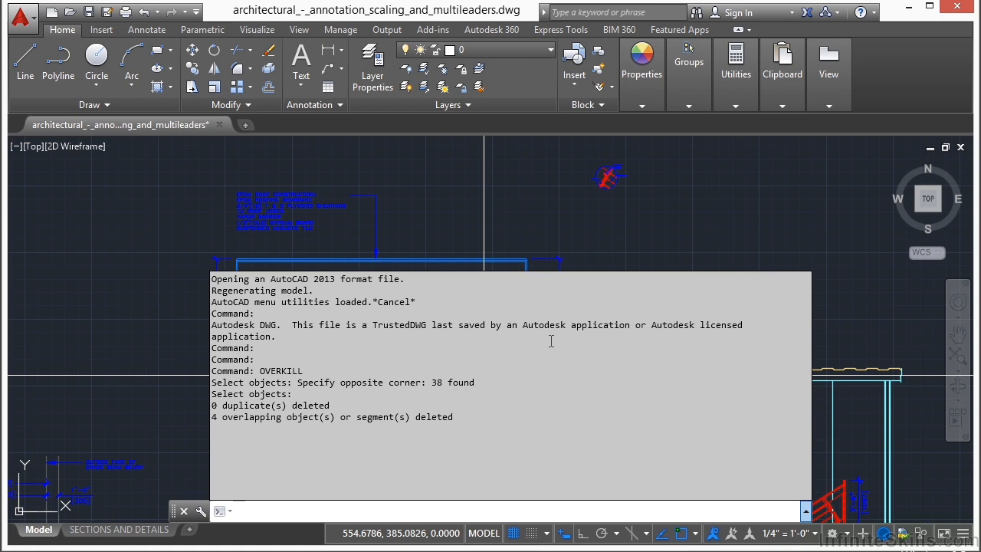
{"action": "left_click", "coordinate": [446, 195]}
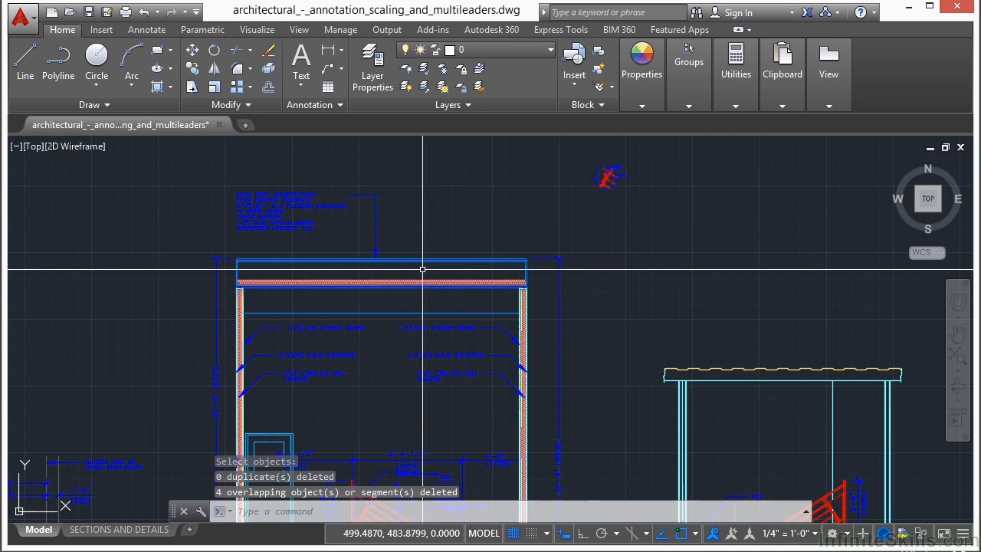
{"action": "middle_click_drag", "start_coordinate": [332, 323], "coordinate": [376, 274]}
{"action": "scroll", "coordinate": [395, 275], "scroll_direction": "down", "scroll_amount": 2}
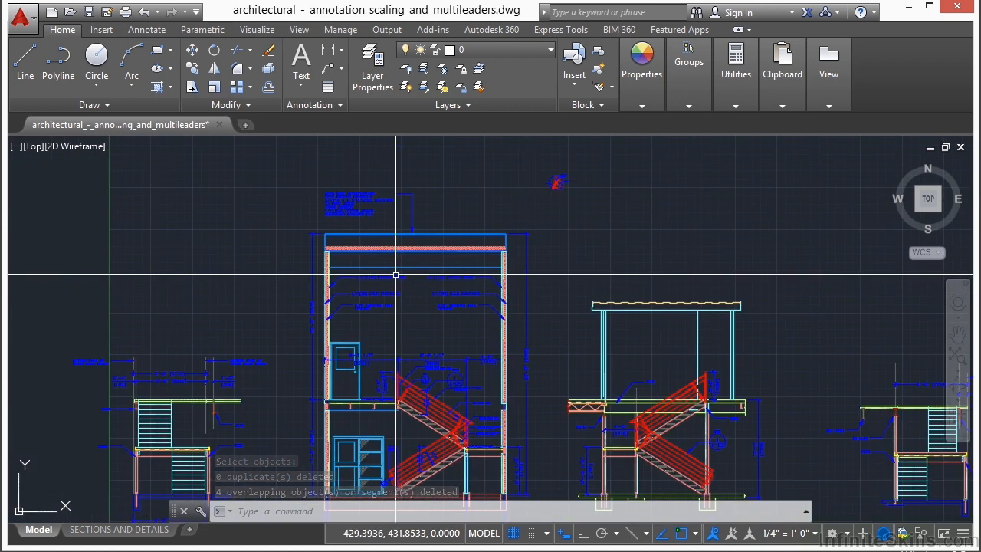
{"action": "scroll", "coordinate": [403, 270], "scroll_direction": "down", "scroll_amount": 2}
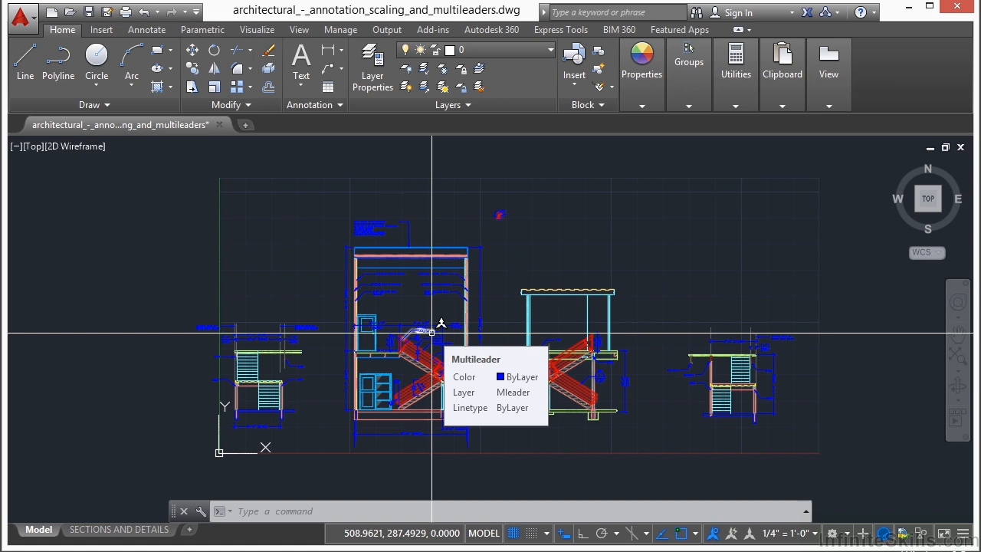
{"action": "scroll", "coordinate": [472, 290], "scroll_direction": "down", "scroll_amount": 2}
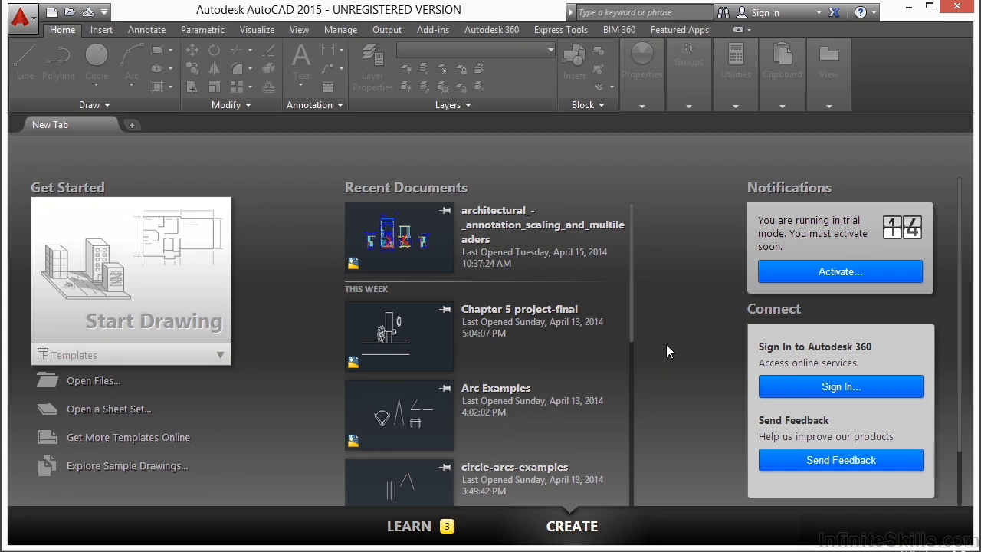
Open architectural_-_annotation_scaling_and_multileaders.dwg from the 06 folder.
{"action": "left_click", "coordinate": [91, 382]}
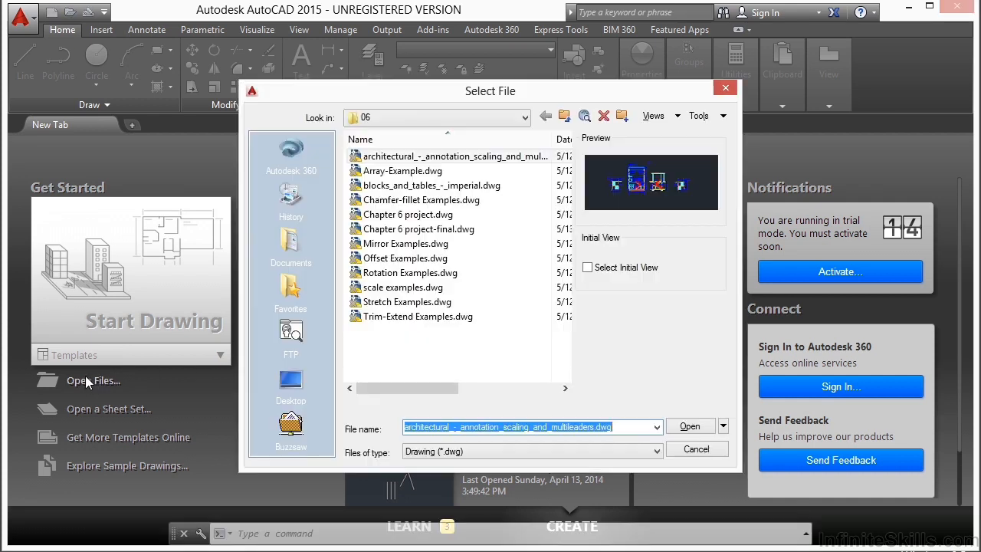
{"action": "left_click", "coordinate": [452, 158]}
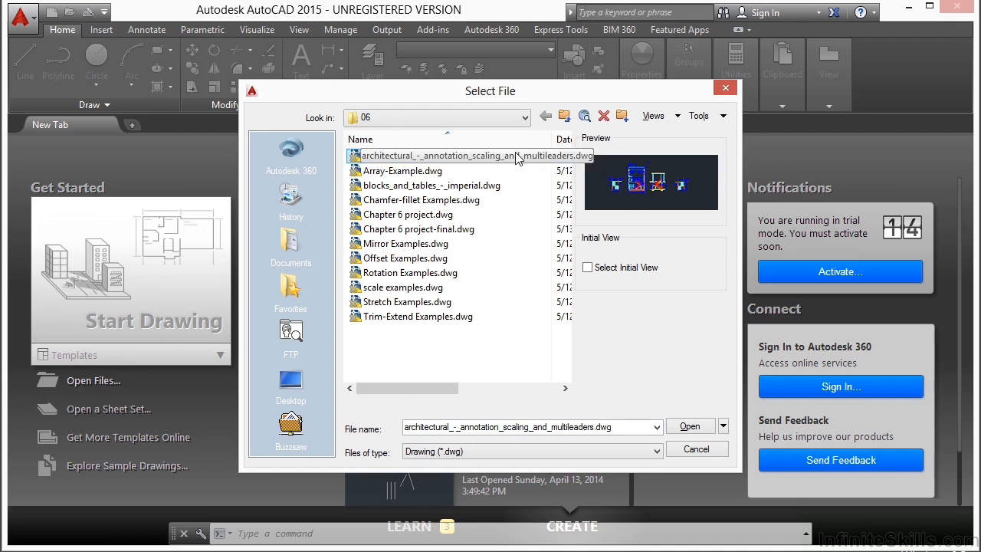
{"action": "left_click", "coordinate": [690, 427]}
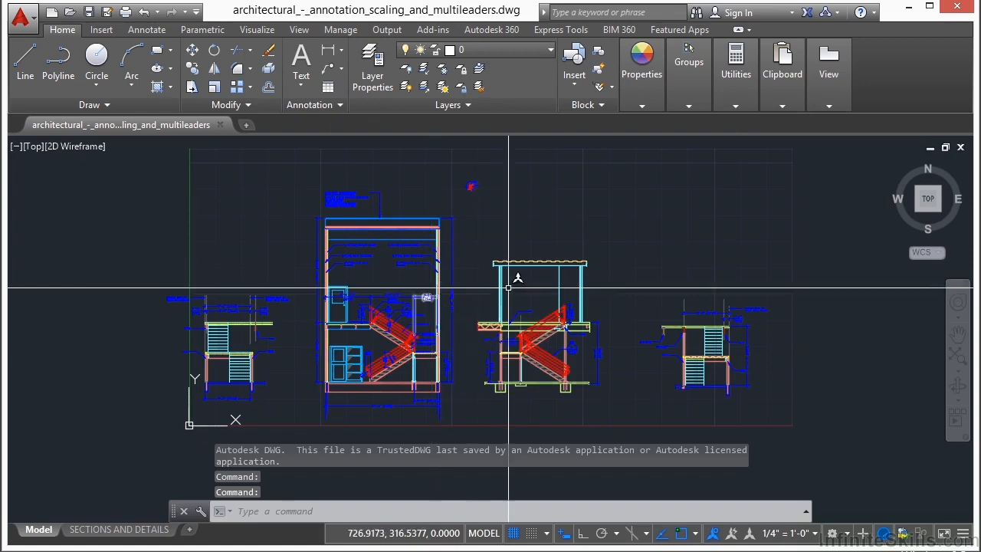
{"action": "scroll", "coordinate": [226, 373], "scroll_direction": "up", "scroll_amount": 2}
{"action": "scroll", "coordinate": [226, 373], "scroll_direction": "up", "scroll_amount": 2}
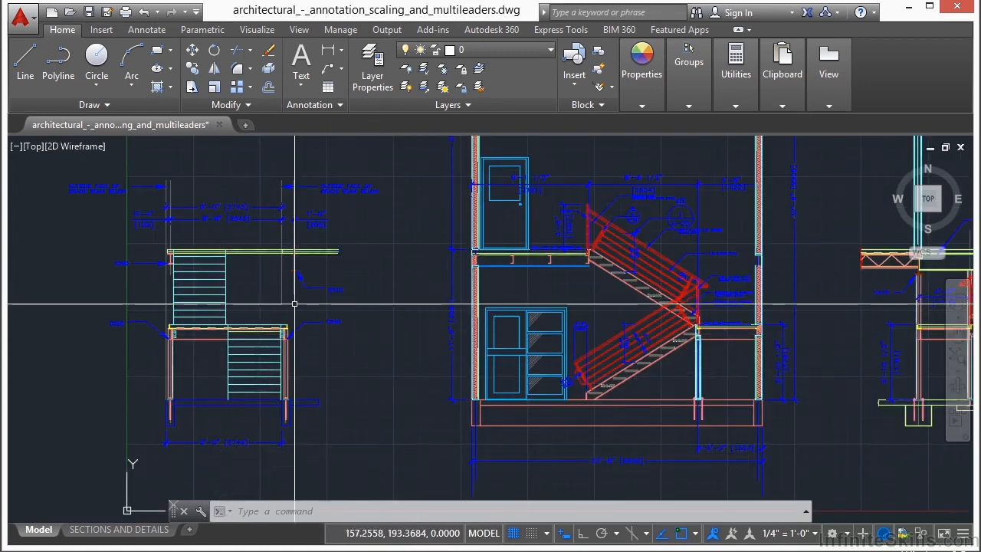
{"action": "middle_click_drag", "start_coordinate": [267, 300], "coordinate": [41, 317]}
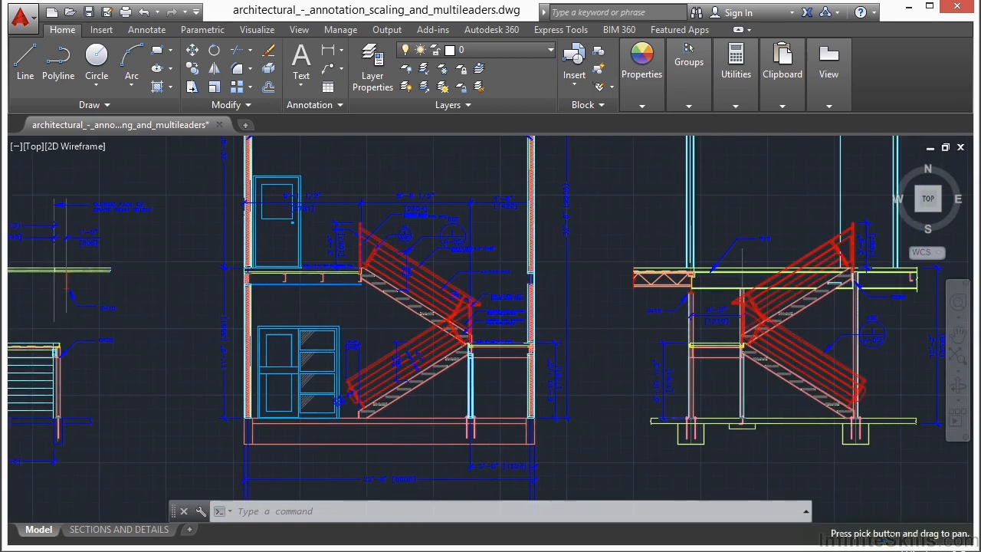
{"action": "scroll", "coordinate": [751, 314], "scroll_direction": "down", "scroll_amount": 6}
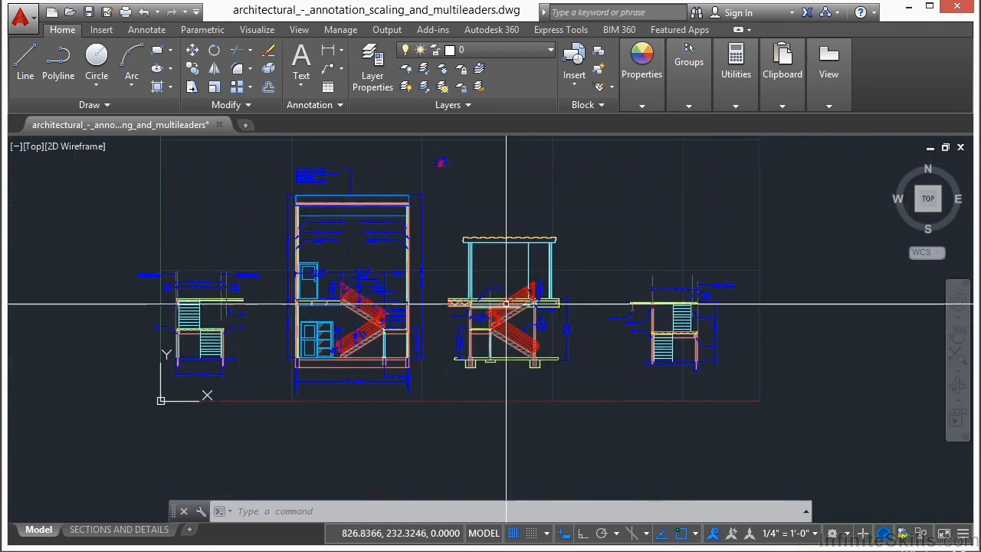
{"action": "mouse_move", "coordinate": [398, 272]}
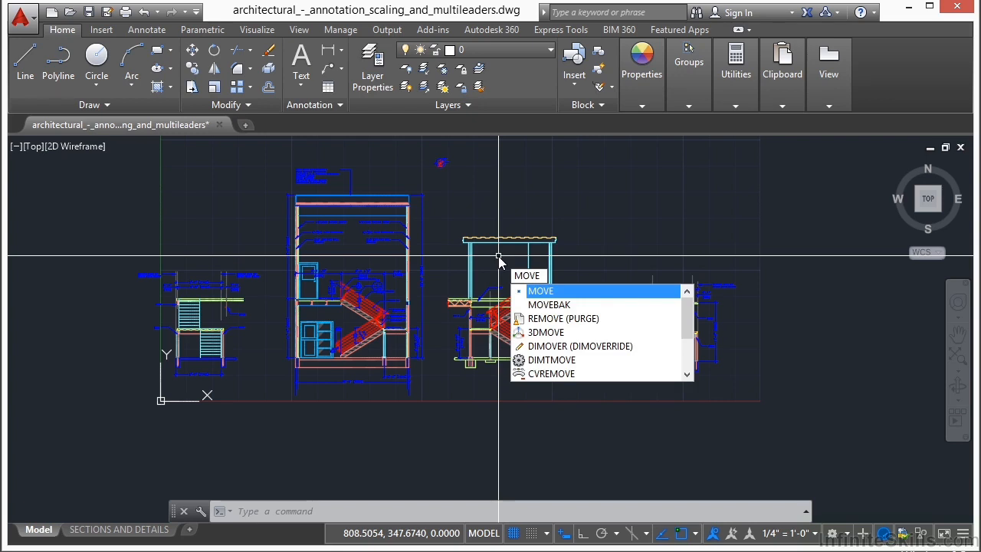
{"action": "key", "text": "Escape"}
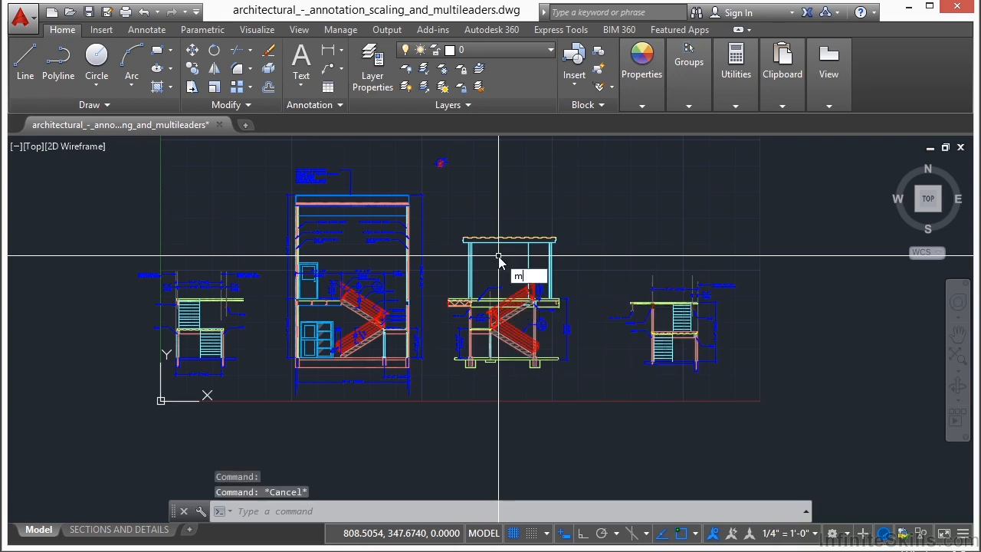
{"action": "type", "text": "m"}
{"action": "key", "text": "Escape"}
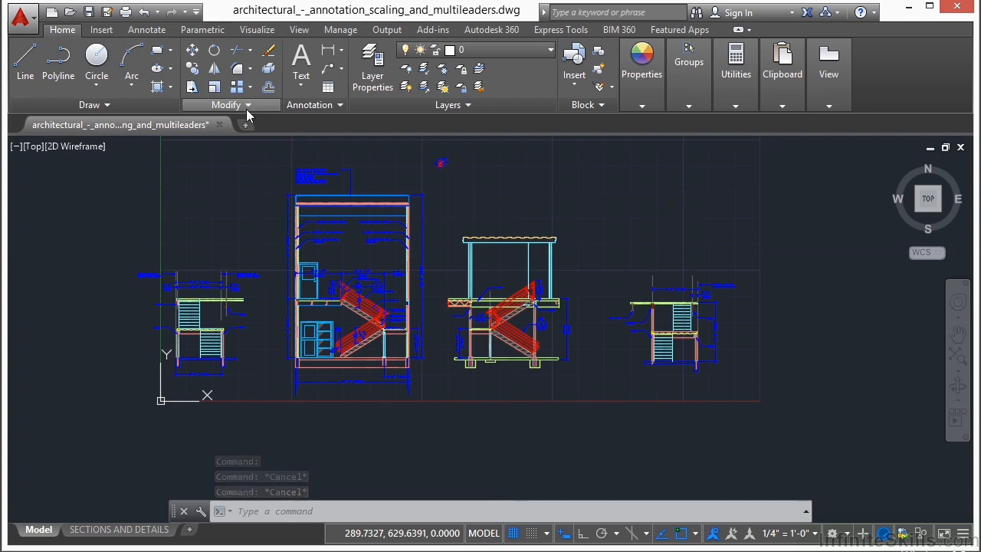
Move the EPDM roof construction note with its leader from the text's upper-left corner up and right into empty space above the tall section.
{"action": "left_click", "coordinate": [193, 51]}
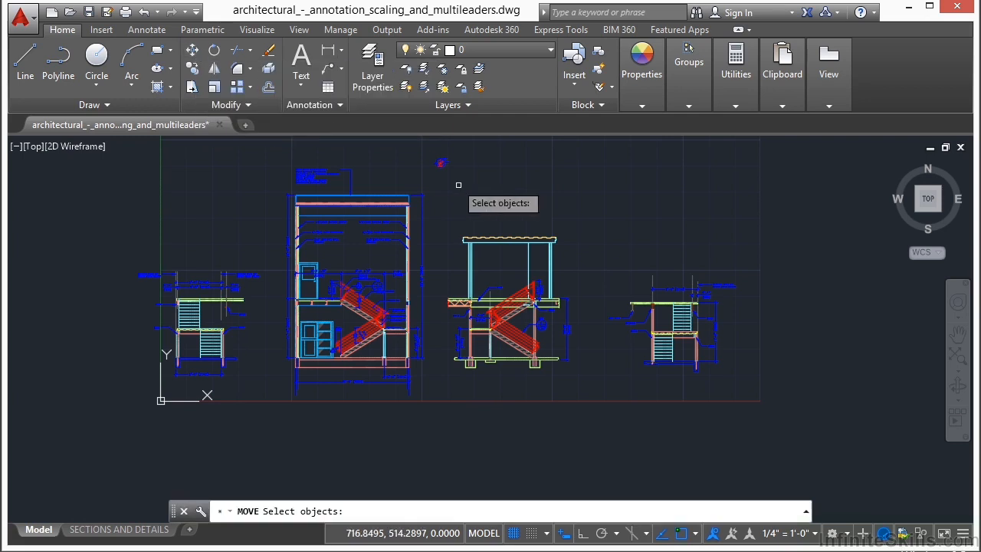
{"action": "scroll", "coordinate": [329, 177], "scroll_direction": "up", "scroll_amount": 6}
{"action": "scroll", "coordinate": [387, 180], "scroll_direction": "up", "scroll_amount": 5}
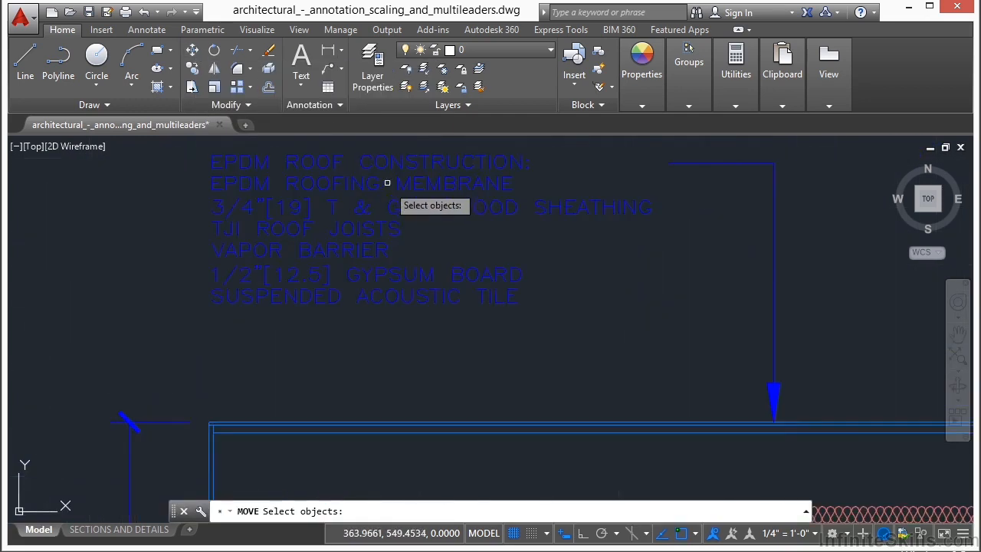
{"action": "left_click", "coordinate": [414, 178]}
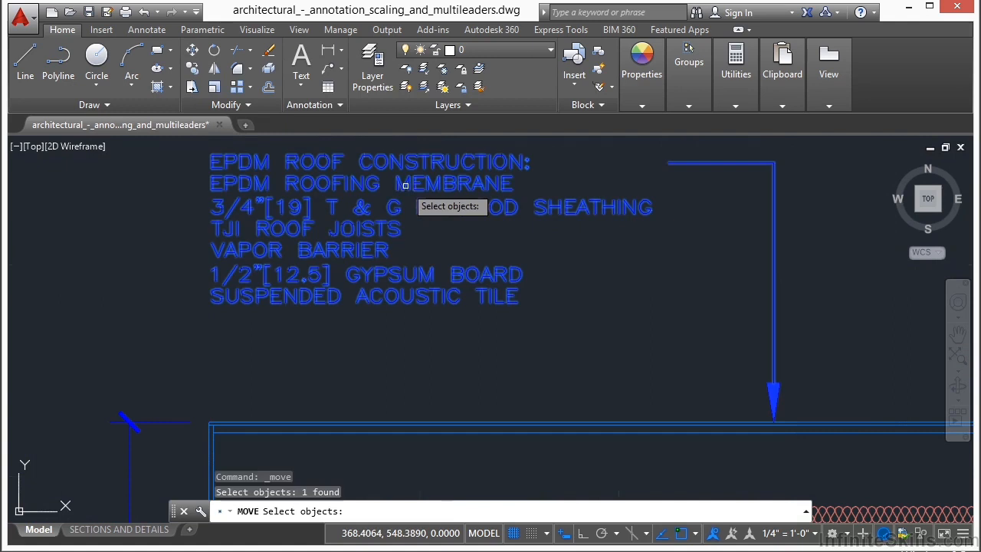
{"action": "key", "text": "Return"}
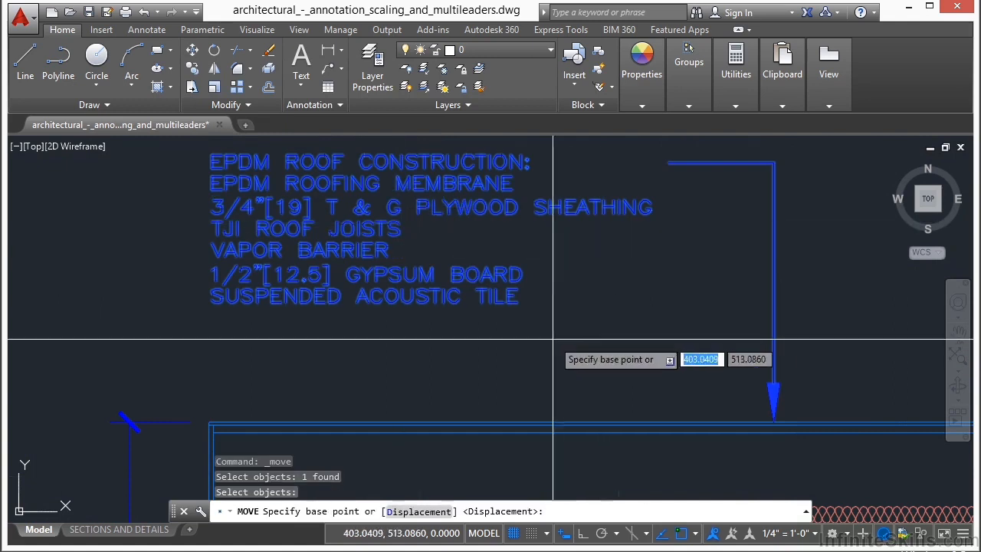
{"action": "scroll", "coordinate": [335, 262], "scroll_direction": "down", "scroll_amount": 3}
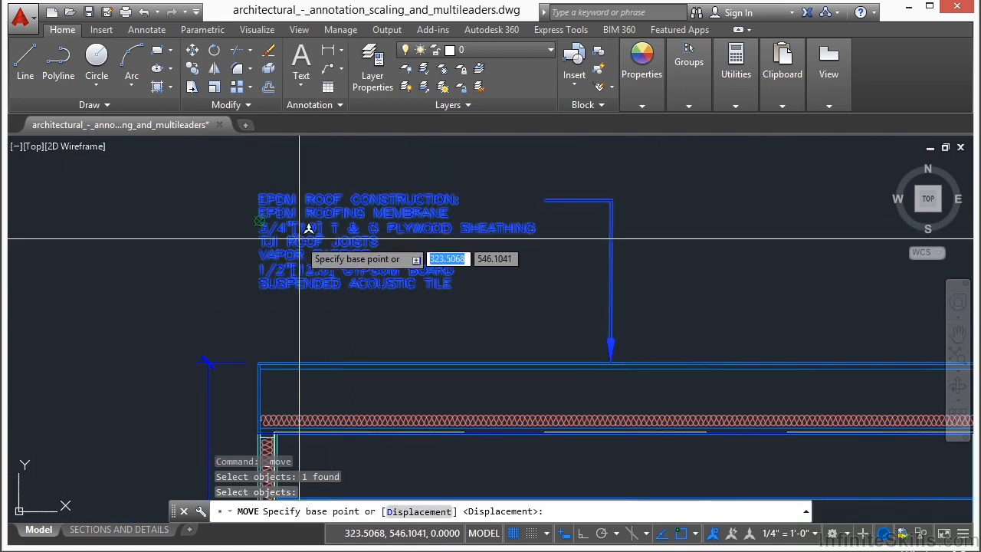
{"action": "left_click", "coordinate": [268, 192]}
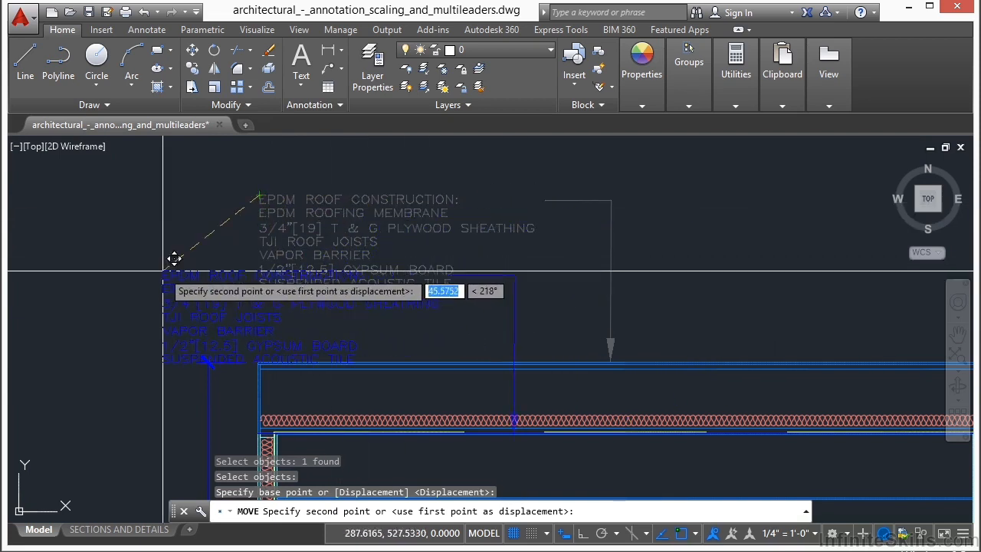
{"action": "scroll", "coordinate": [340, 245], "scroll_direction": "down", "scroll_amount": 2}
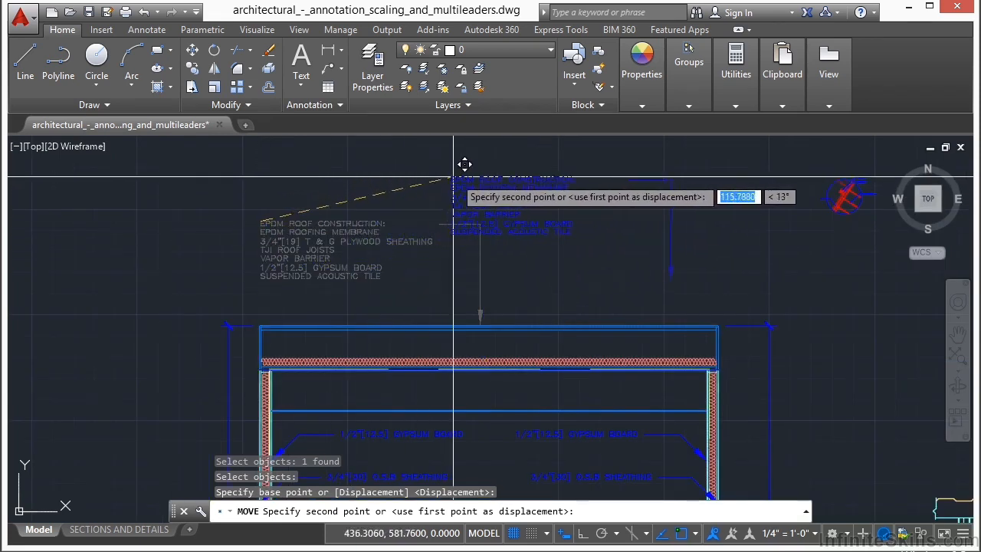
{"action": "middle_click_drag", "start_coordinate": [490, 179], "coordinate": [274, 215]}
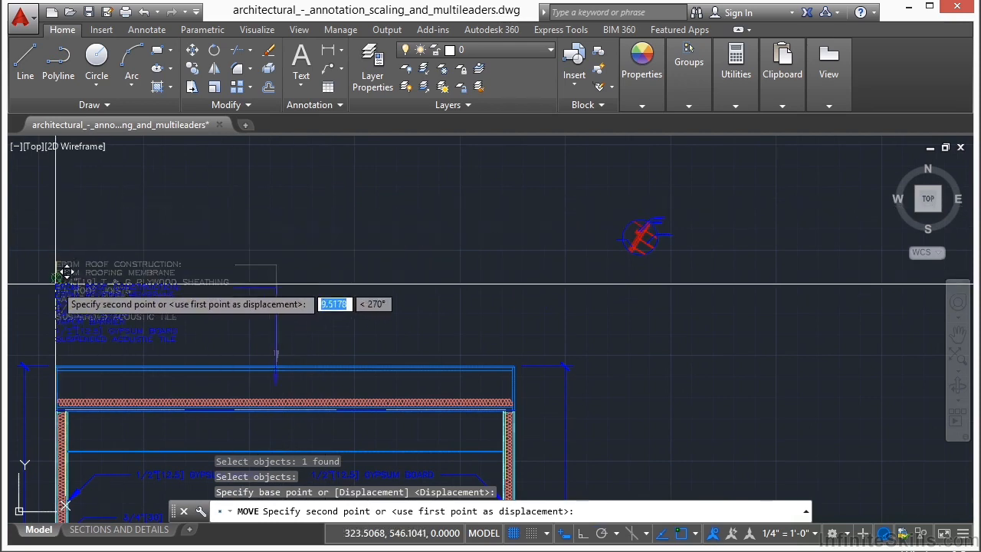
{"action": "left_click", "coordinate": [286, 193]}
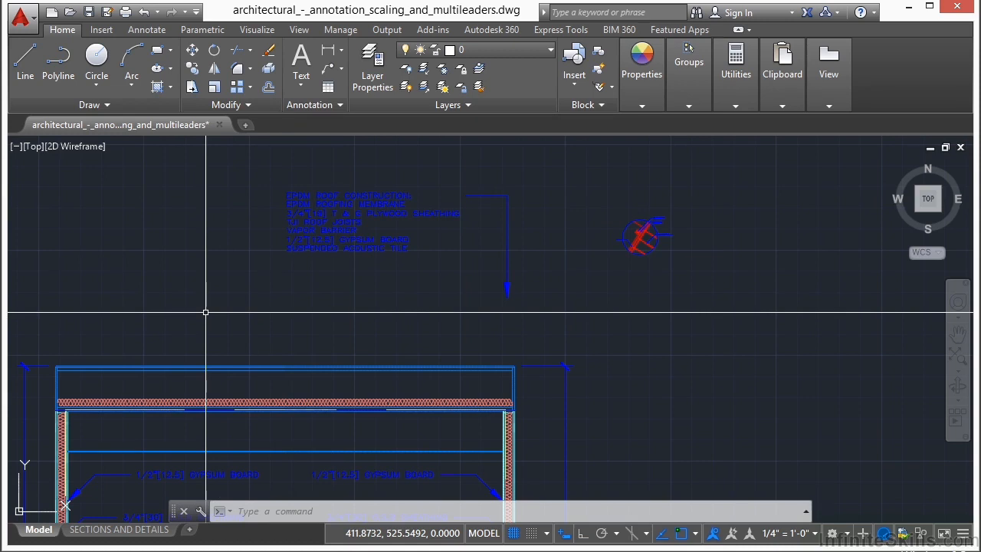
Move the roof construction note by its leader's arrow tip onto the tall section's roof top edge, using the Nearest object snap.
{"action": "type", "text": "m"}
{"action": "key", "text": "Return"}
{"action": "left_click", "coordinate": [310, 222]}
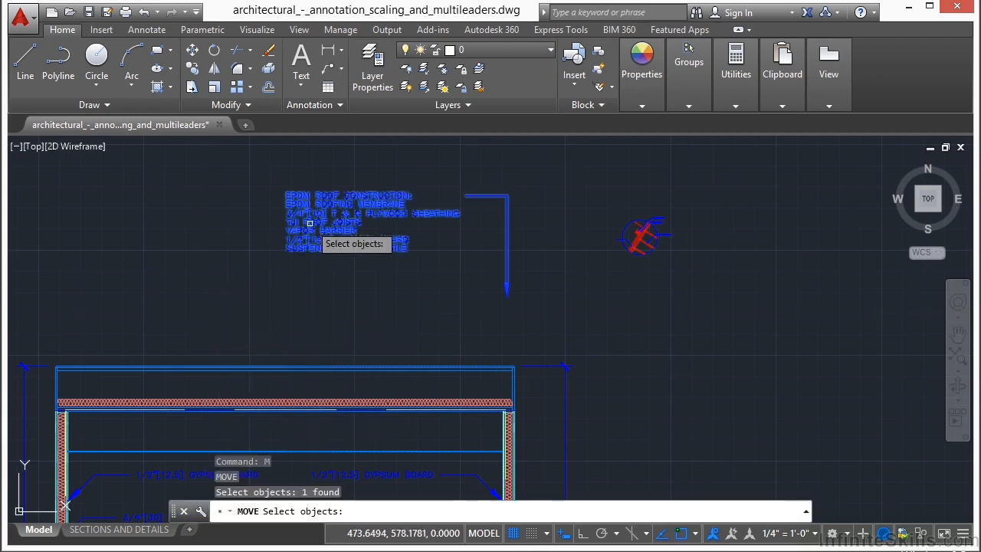
{"action": "key", "text": "Return"}
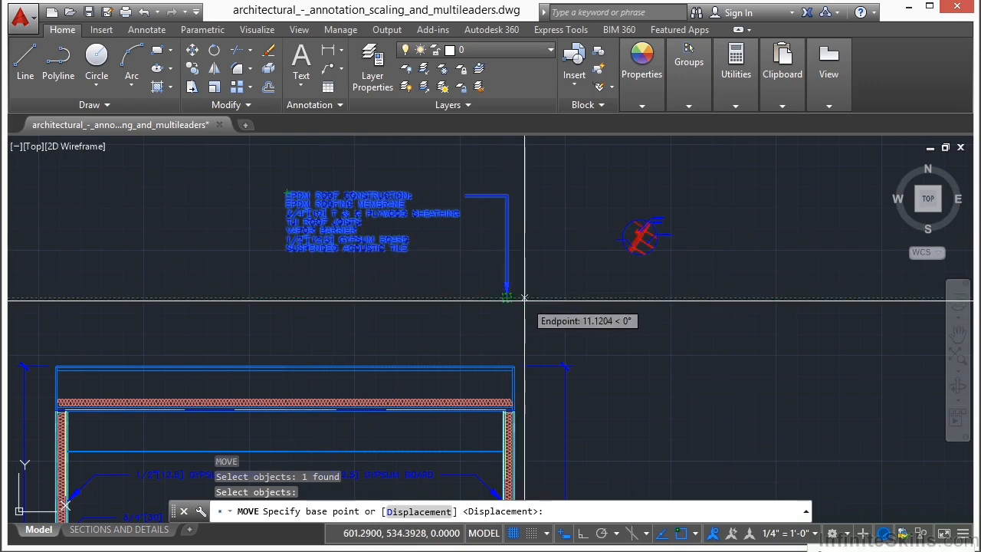
{"action": "scroll", "coordinate": [507, 297], "scroll_direction": "up", "scroll_amount": 5}
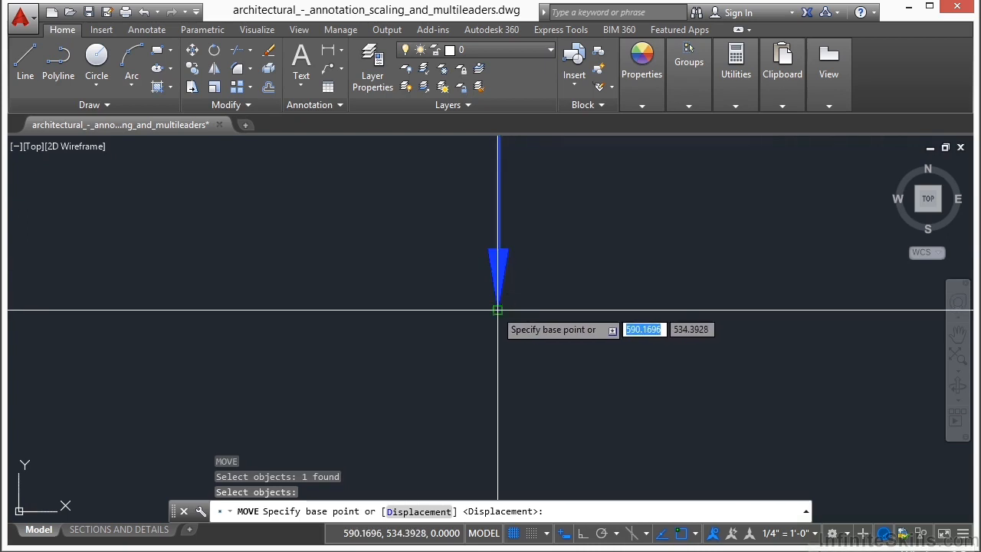
{"action": "left_click", "coordinate": [498, 309]}
{"action": "scroll", "coordinate": [601, 266], "scroll_direction": "down", "scroll_amount": 4}
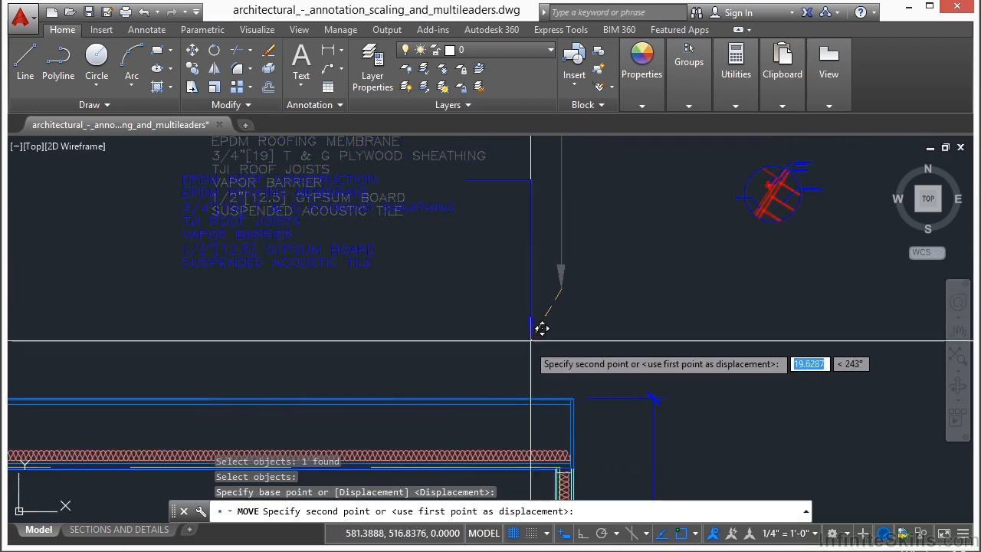
{"action": "type", "text": "nea"}
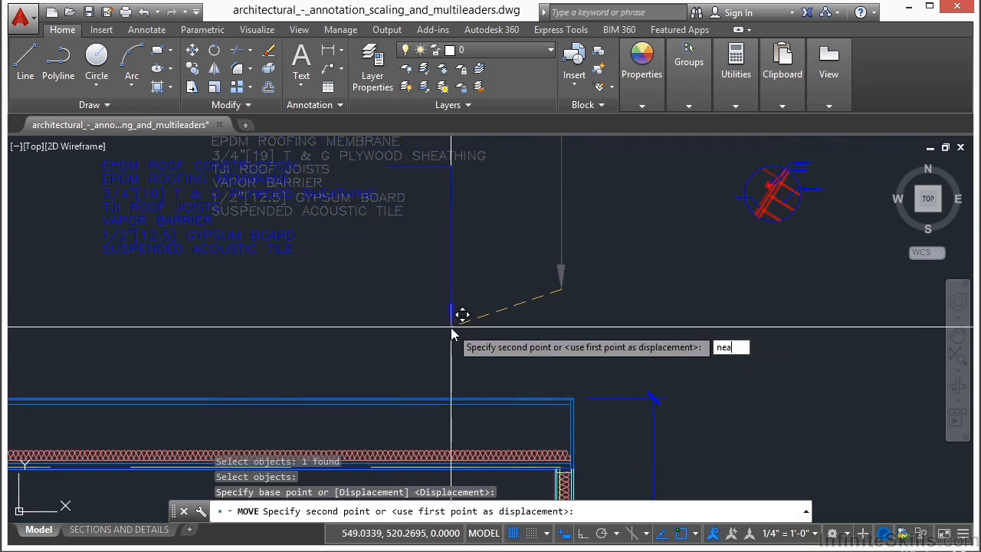
{"action": "key", "text": "Return"}
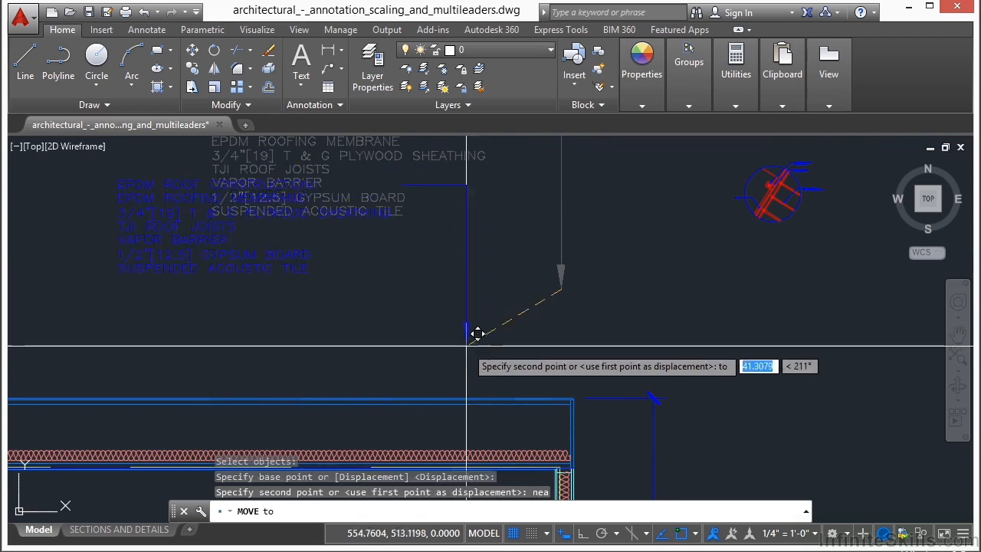
{"action": "scroll", "coordinate": [475, 344], "scroll_direction": "up", "scroll_amount": 2}
{"action": "left_click", "coordinate": [496, 401]}
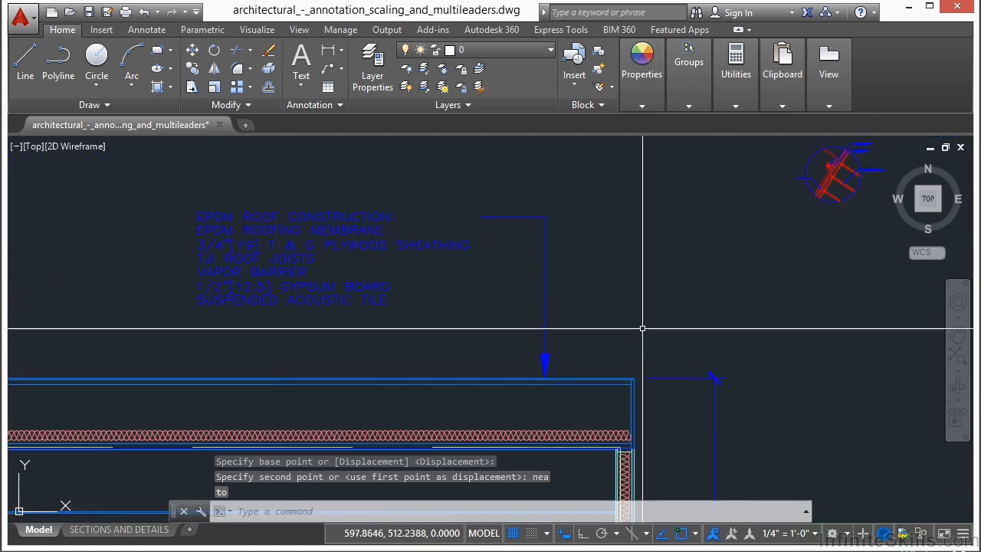
Move the roof construction note slightly up and left off the roof edge, with a base point in empty space away from the note.
{"action": "scroll", "coordinate": [629, 330], "scroll_direction": "down", "scroll_amount": 3}
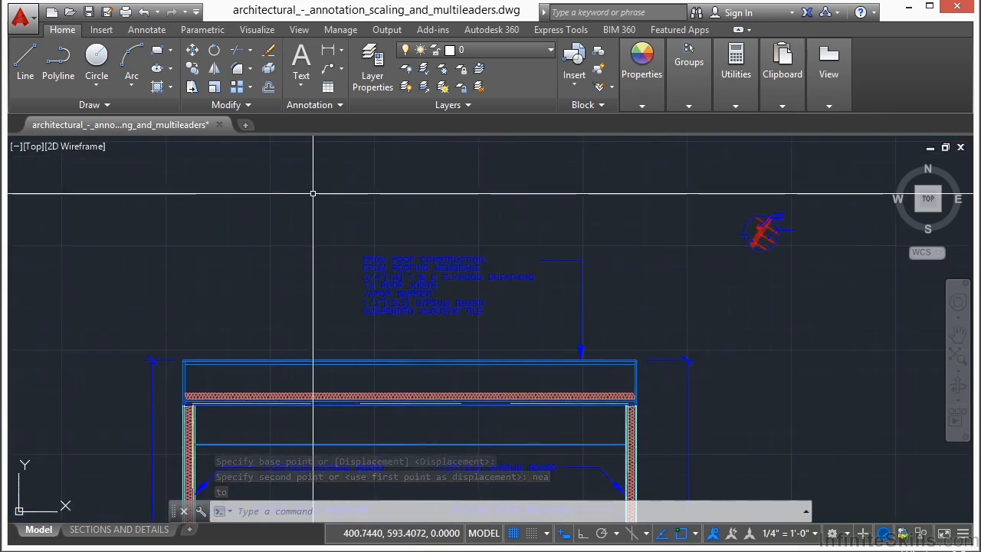
{"action": "type", "text": "m"}
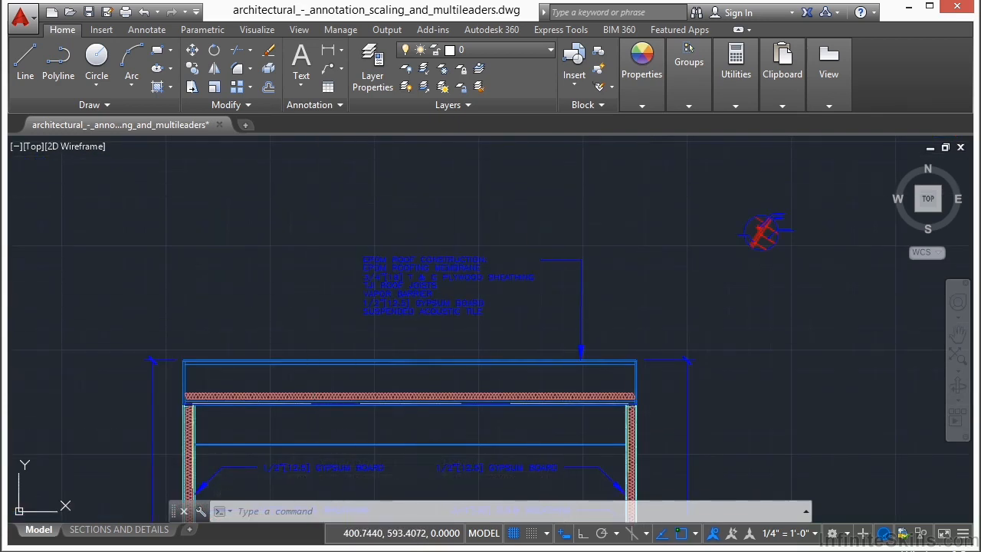
{"action": "key", "text": "Return"}
{"action": "left_click", "coordinate": [456, 228]}
{"action": "left_click", "coordinate": [277, 280]}
{"action": "key", "text": "Return"}
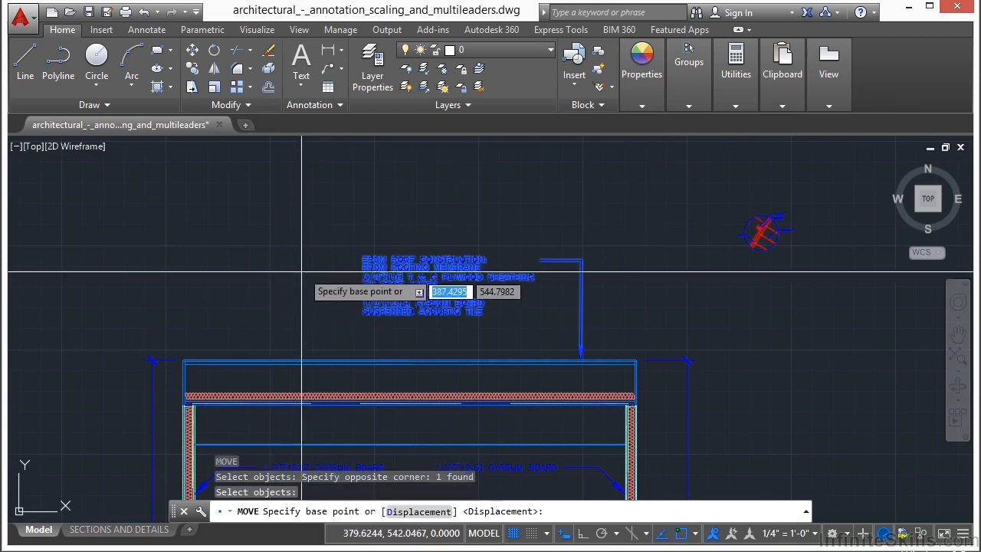
{"action": "middle_click_drag", "start_coordinate": [644, 279], "coordinate": [465, 261]}
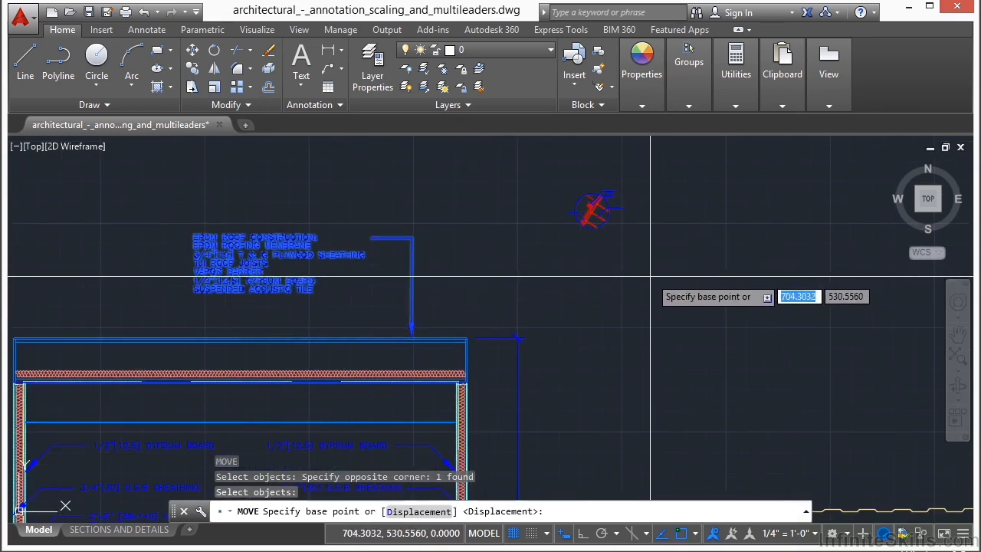
{"action": "left_click", "coordinate": [691, 290]}
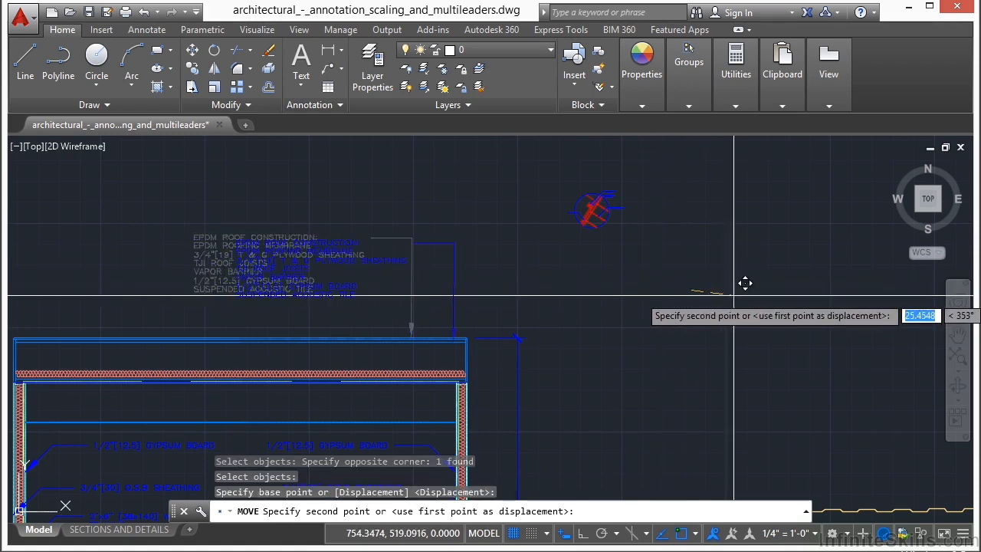
{"action": "left_click", "coordinate": [670, 260]}
Move the shorter section's corrugated roof, without its posts, straight up by 100 units with Ortho on.
{"action": "scroll", "coordinate": [587, 212], "scroll_direction": "down", "scroll_amount": 2}
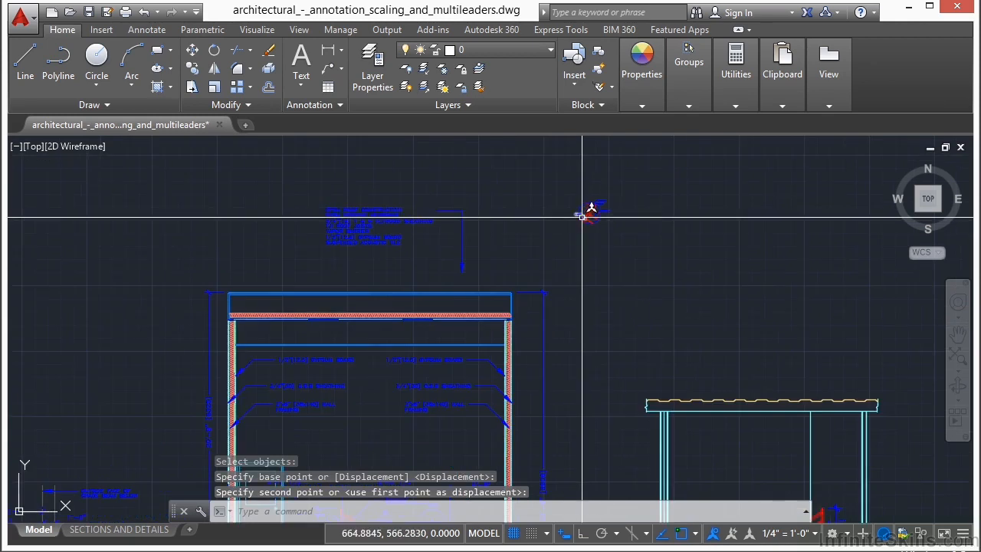
{"action": "middle_click_drag", "start_coordinate": [694, 346], "coordinate": [468, 254]}
{"action": "key", "text": "Return"}
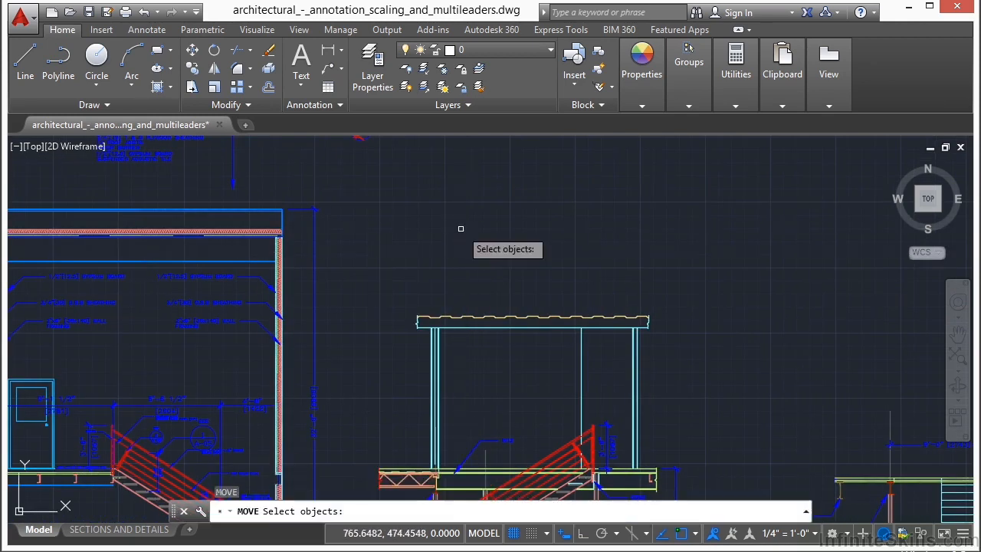
{"action": "scroll", "coordinate": [614, 364], "scroll_direction": "up", "scroll_amount": 2}
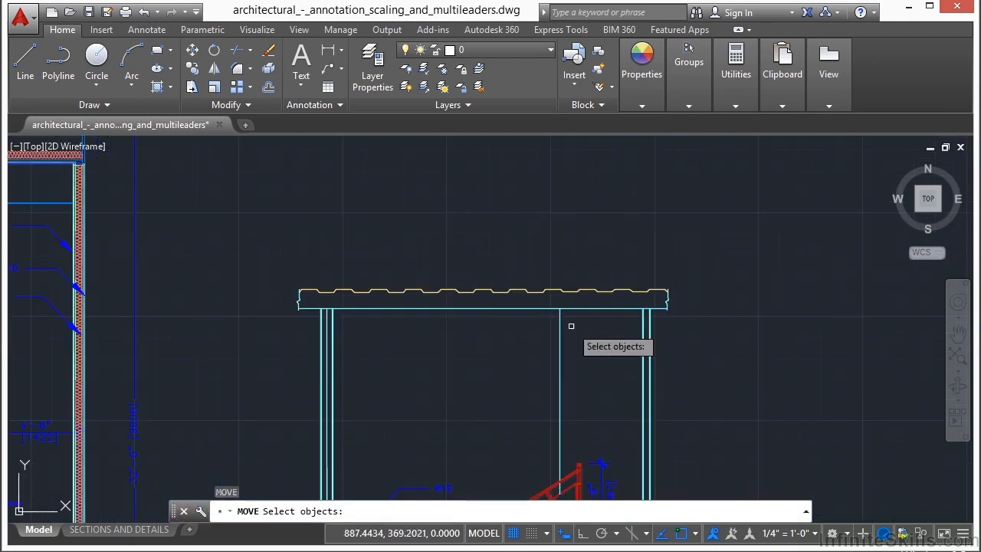
{"action": "left_click", "coordinate": [245, 256]}
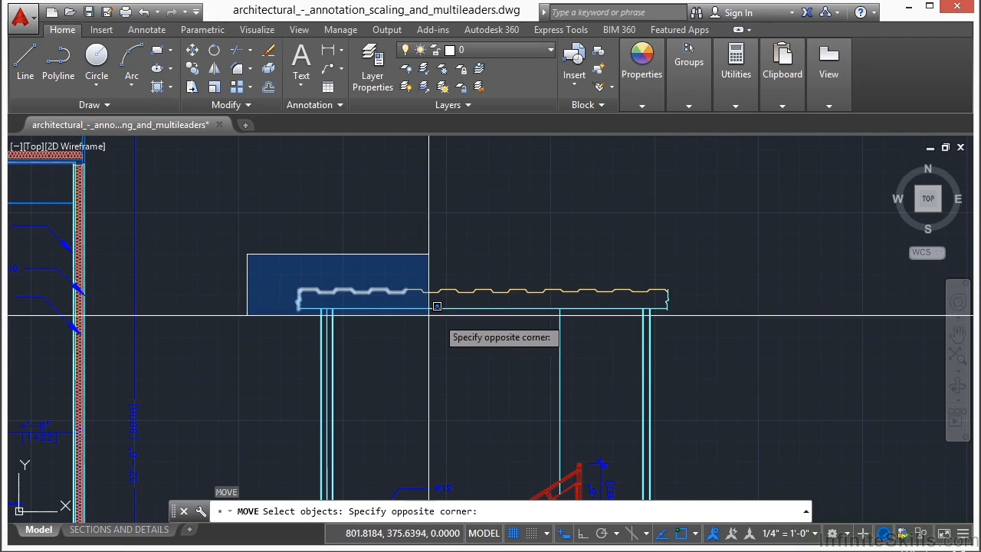
{"action": "left_click", "coordinate": [724, 342]}
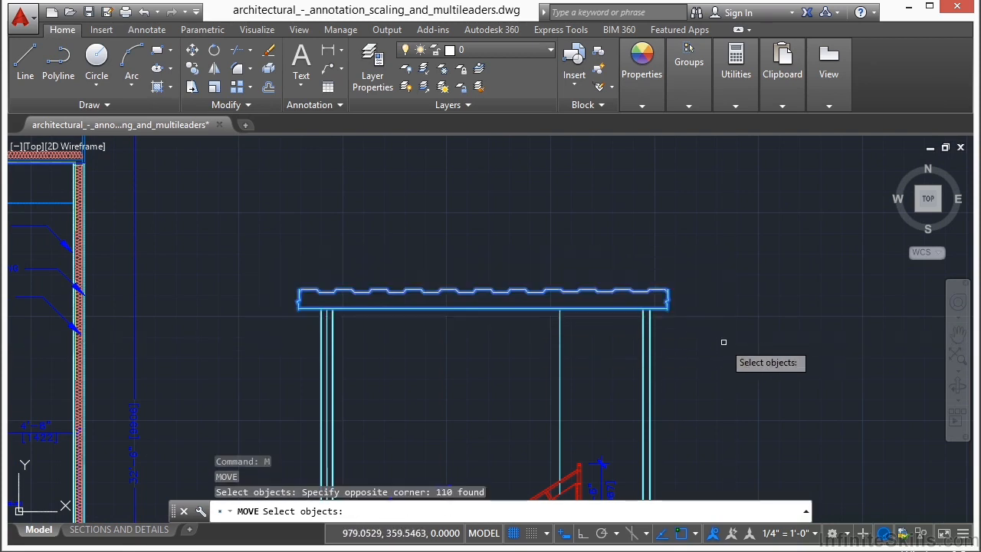
{"action": "key", "text": "Return"}
{"action": "left_click", "coordinate": [737, 324]}
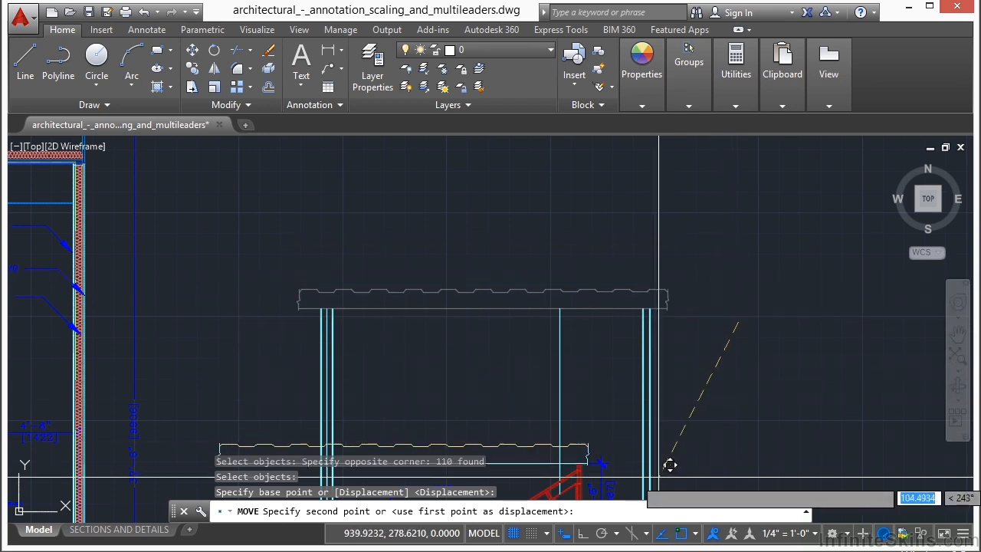
{"action": "left_click", "coordinate": [584, 533]}
{"action": "scroll", "coordinate": [740, 226], "scroll_direction": "down", "scroll_amount": 2}
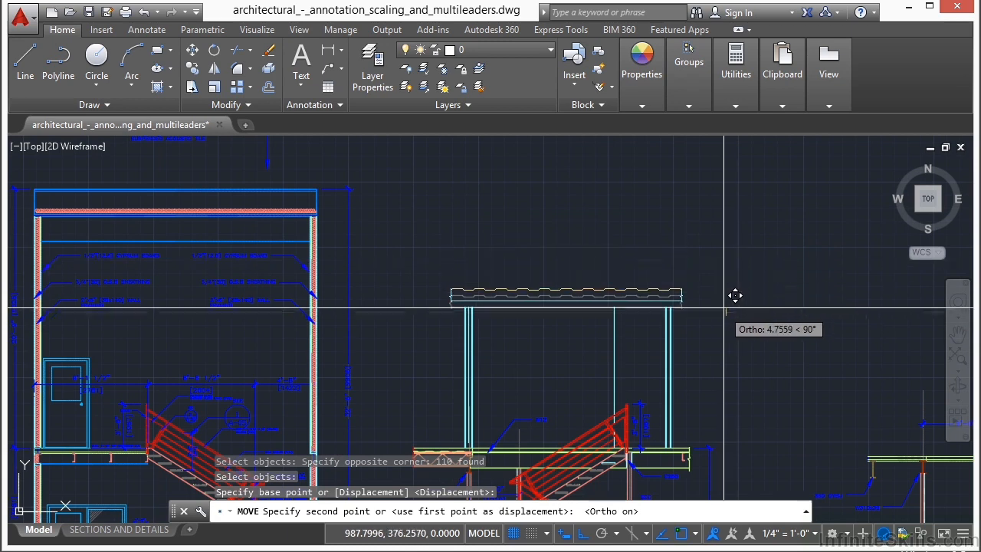
{"action": "middle_click_drag", "start_coordinate": [729, 258], "coordinate": [709, 317]}
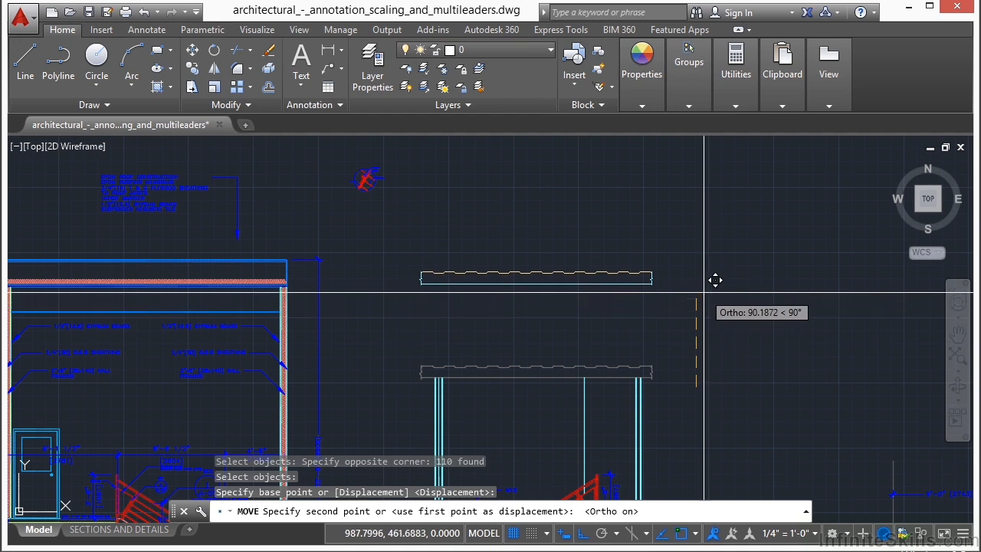
{"action": "type", "text": "100"}
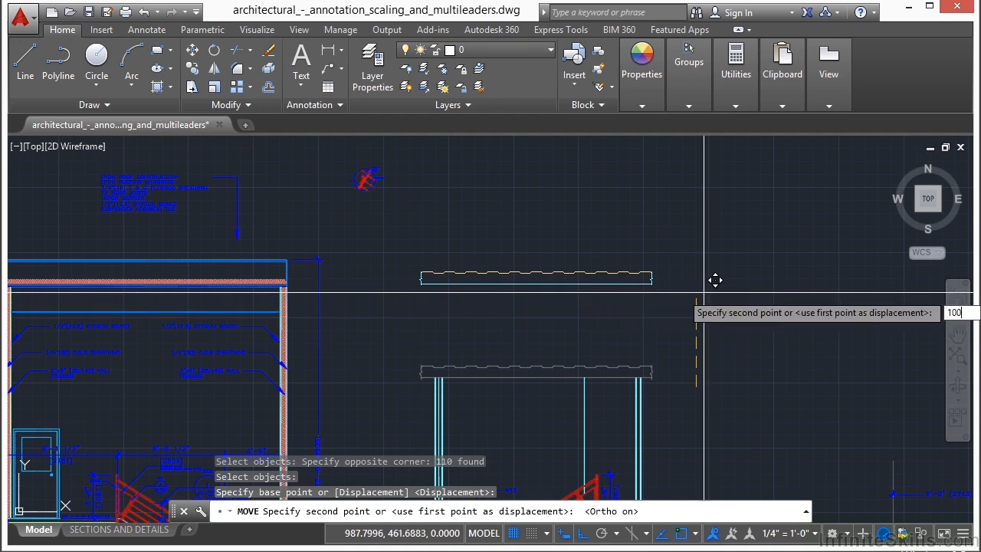
{"action": "key", "text": "Return"}
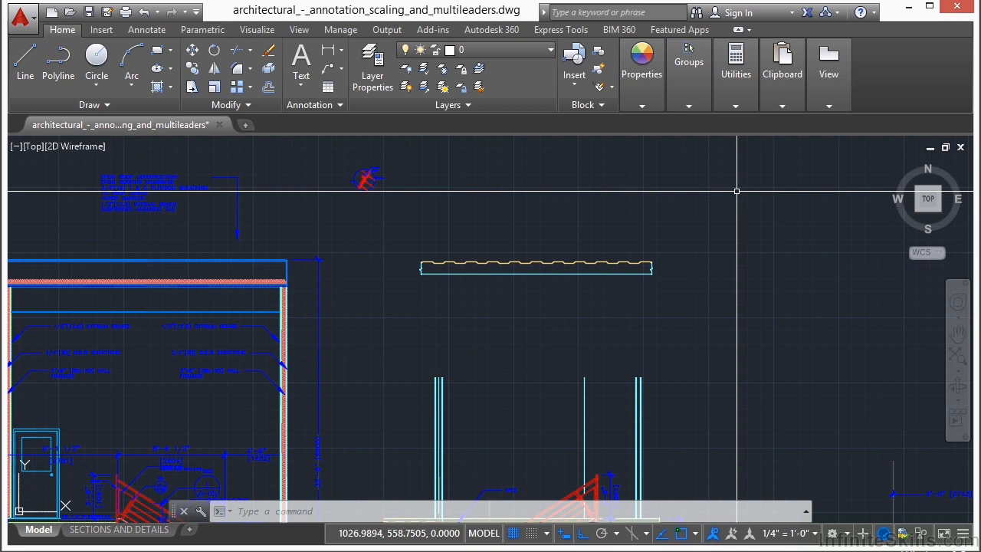
{"action": "type", "text": "COPY"}
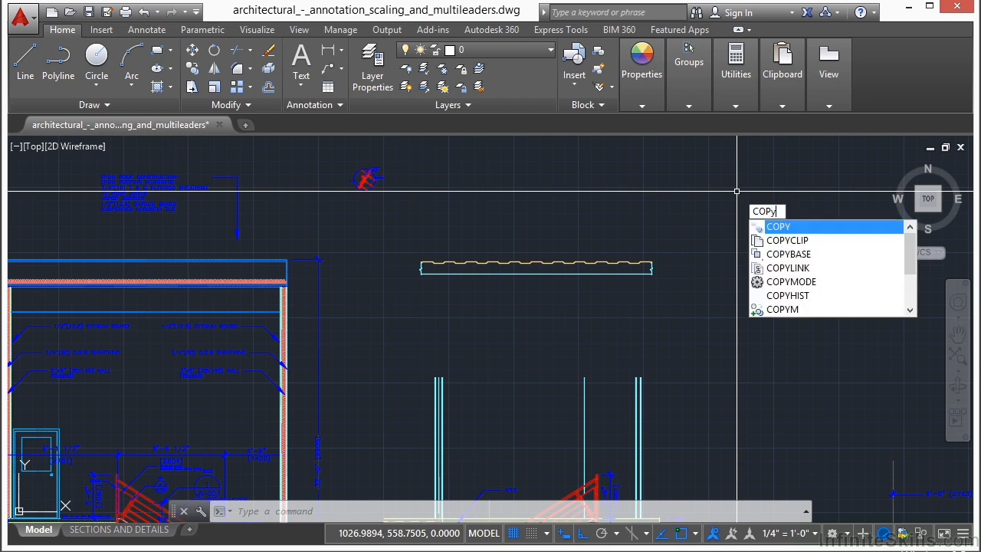
{"action": "key", "text": "Escape"}
{"action": "type", "text": "CO"}
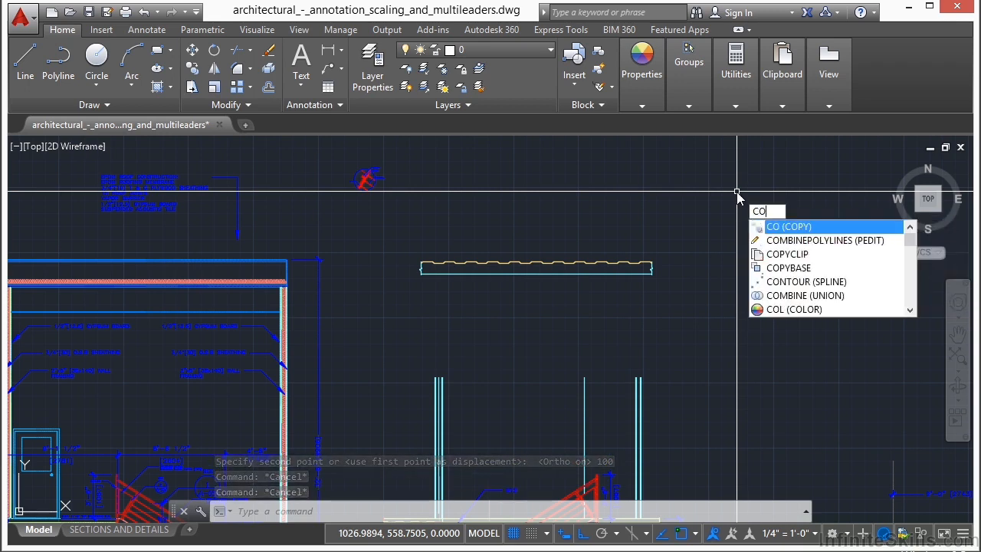
{"action": "key", "text": "Escape"}
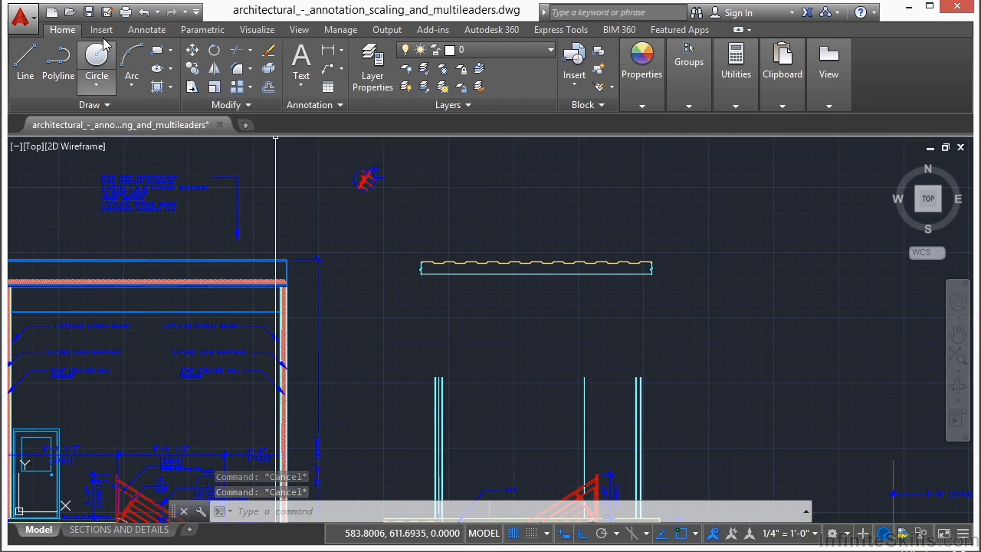
Copy the raised corrugated roof from its lower-right corner 100 units straight down onto the posts.
{"action": "left_click", "coordinate": [193, 72]}
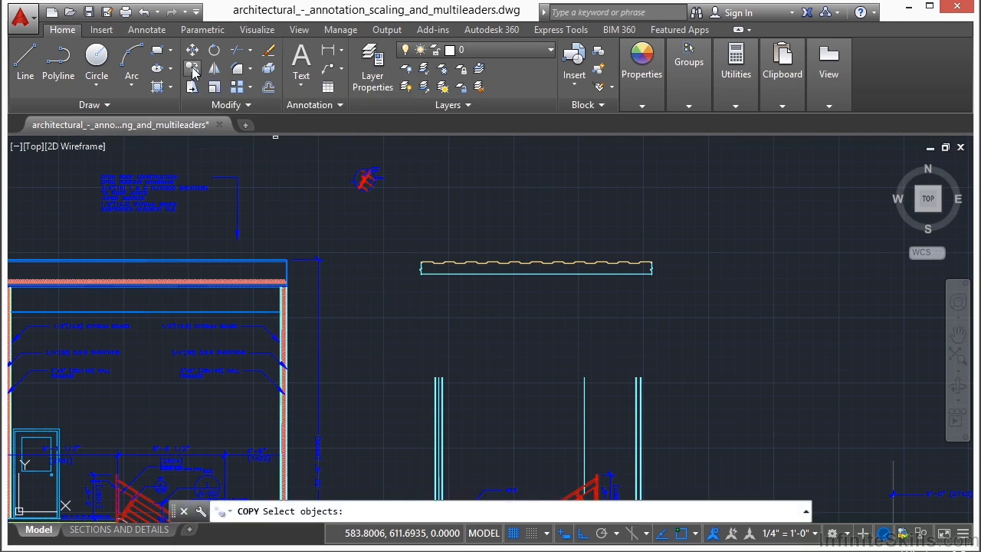
{"action": "left_click", "coordinate": [682, 233]}
{"action": "left_click", "coordinate": [388, 293]}
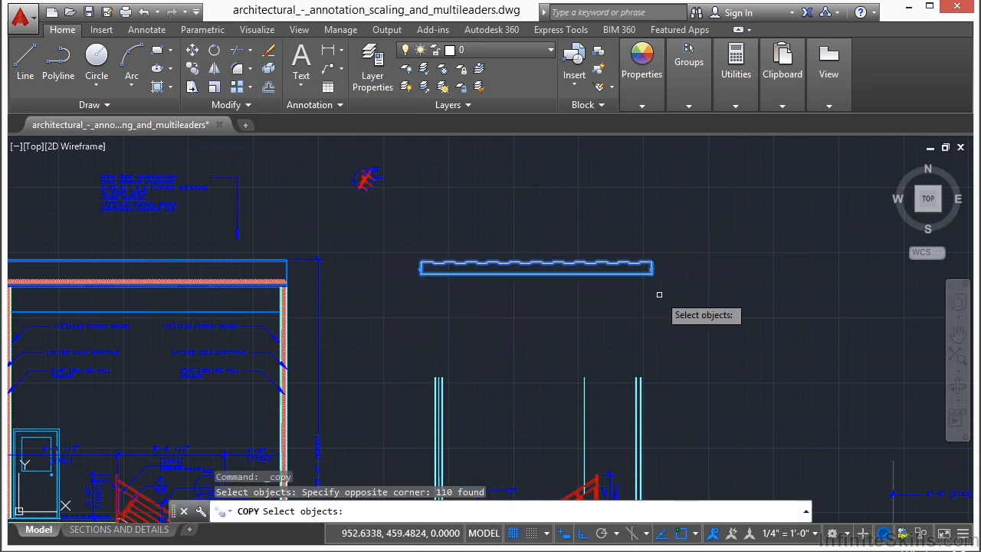
{"action": "key", "text": "Return"}
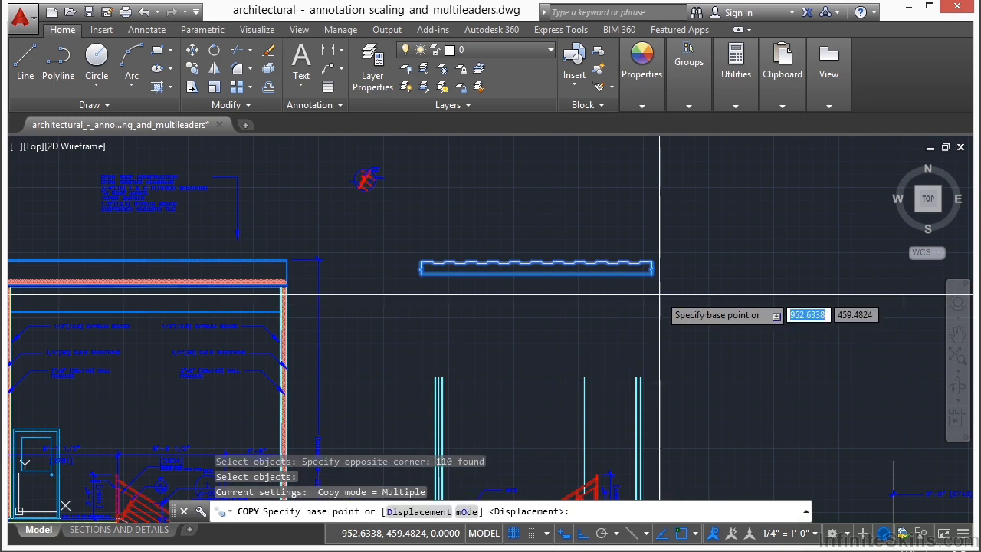
{"action": "left_click", "coordinate": [651, 273]}
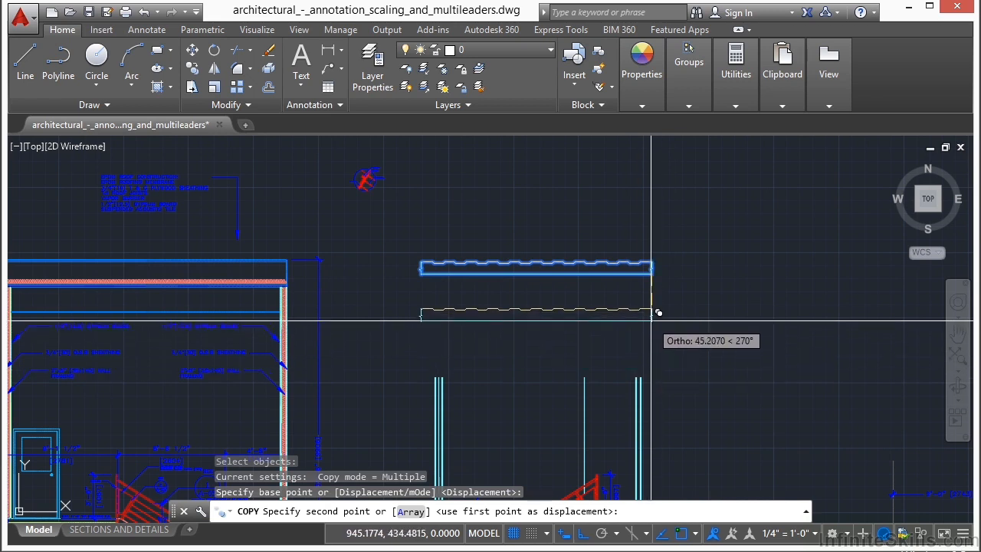
{"action": "scroll", "coordinate": [663, 314], "scroll_direction": "up", "scroll_amount": 4}
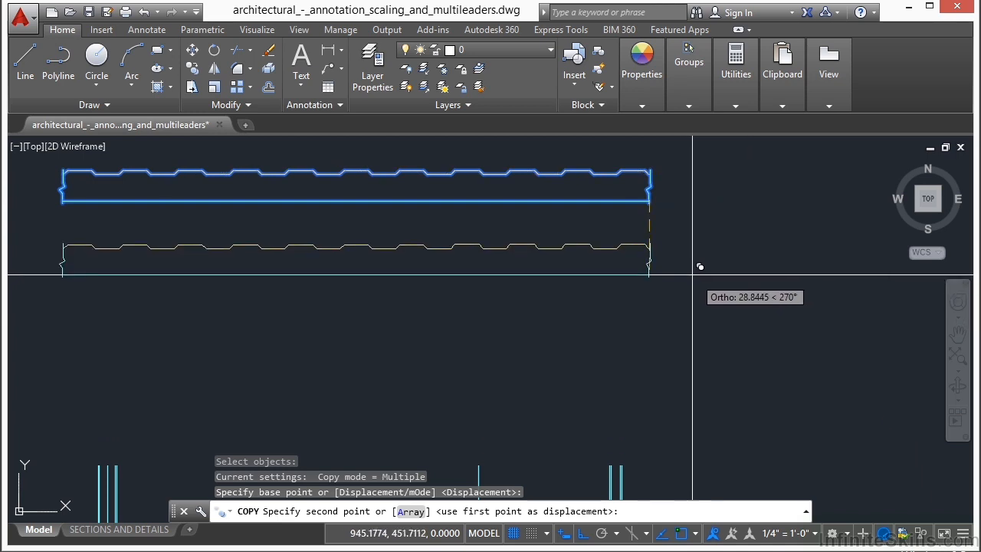
{"action": "scroll", "coordinate": [683, 320], "scroll_direction": "down", "scroll_amount": 2}
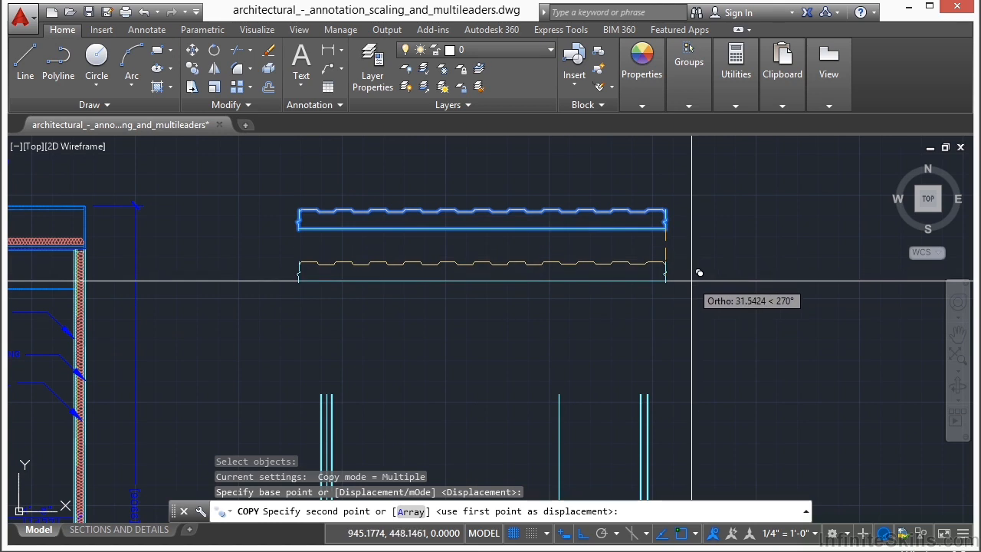
{"action": "type", "text": "100"}
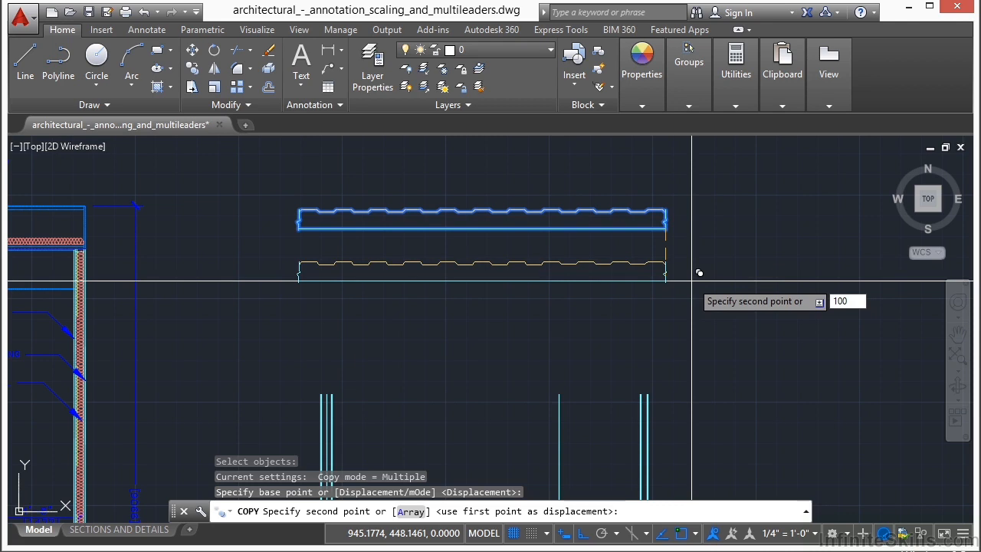
{"action": "key", "text": "Return"}
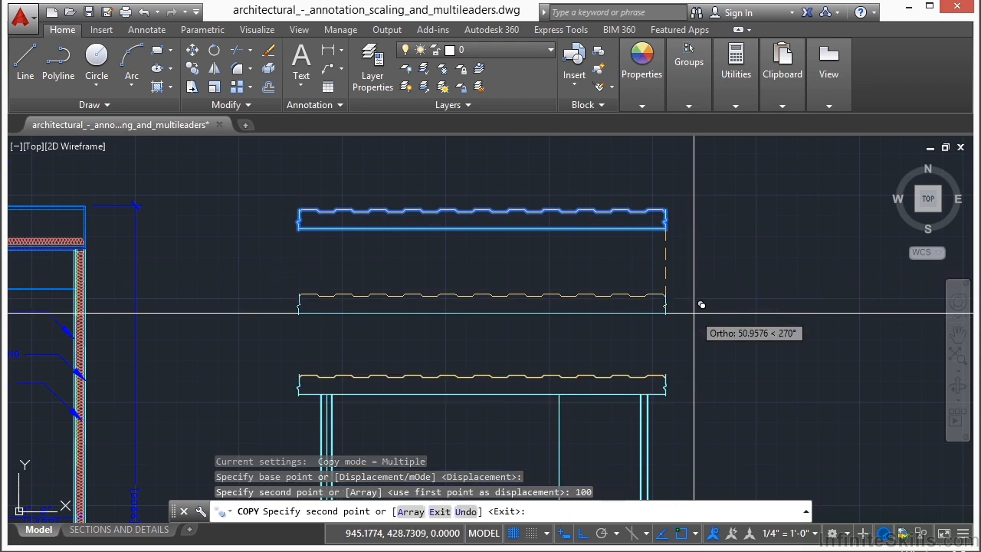
Place several more copies of the corrugated roof at varying heights straight above the original and end the Copy command.
{"action": "scroll", "coordinate": [588, 315], "scroll_direction": "down", "scroll_amount": 2}
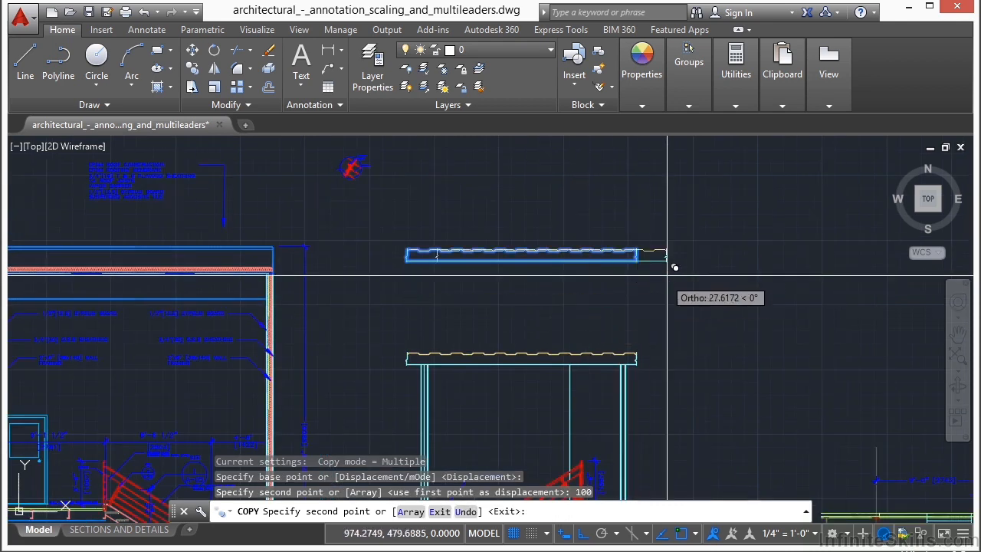
{"action": "middle_click_drag", "start_coordinate": [650, 212], "coordinate": [644, 299]}
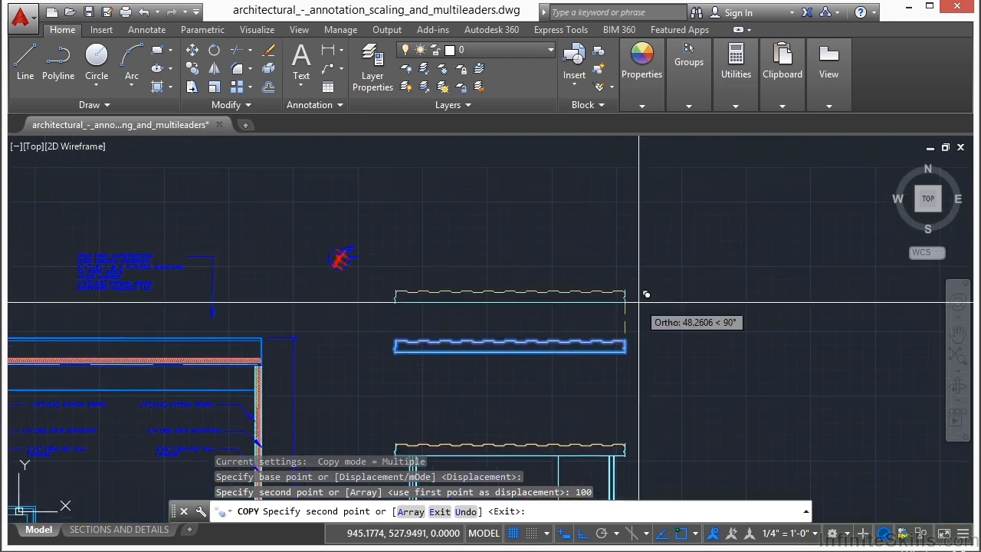
{"action": "left_click", "coordinate": [644, 296]}
{"action": "left_click", "coordinate": [645, 243]}
{"action": "left_click", "coordinate": [658, 181]}
{"action": "left_click", "coordinate": [657, 213]}
{"action": "left_click", "coordinate": [650, 276]}
{"action": "left_click", "coordinate": [651, 324]}
{"action": "left_click", "coordinate": [694, 242]}
{"action": "key", "text": "Return"}
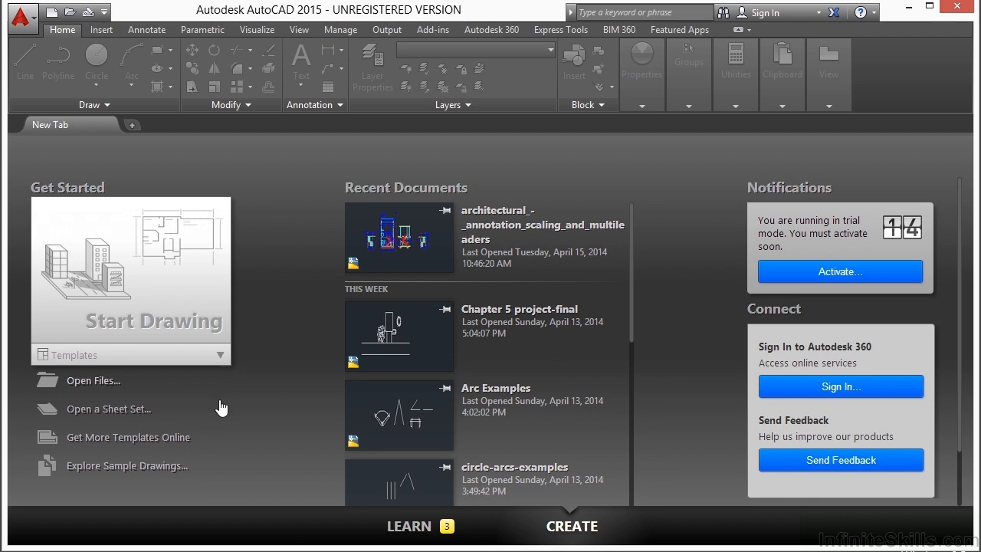
Open Rotation Examples.dwg from the 06 folder.
{"action": "left_click", "coordinate": [96, 383]}
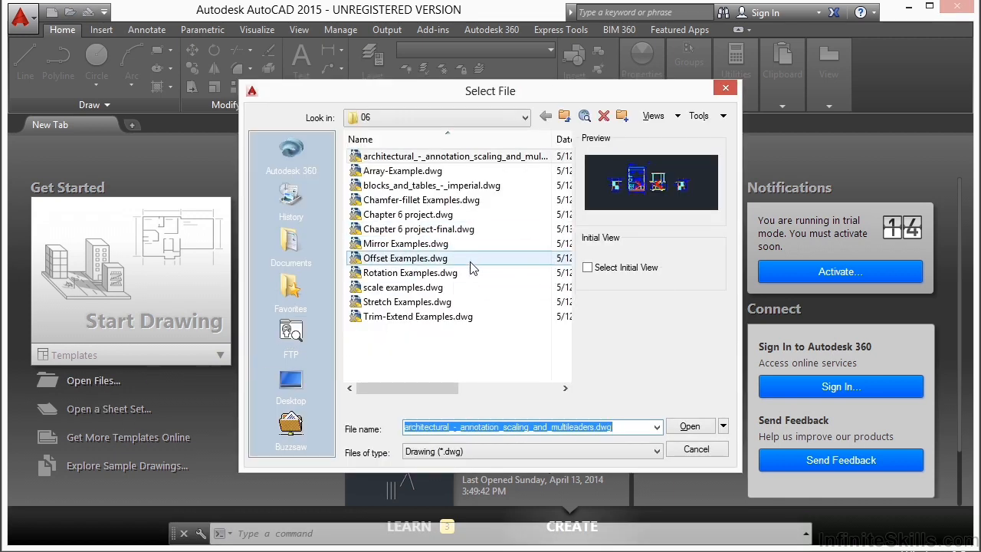
{"action": "left_click", "coordinate": [443, 274]}
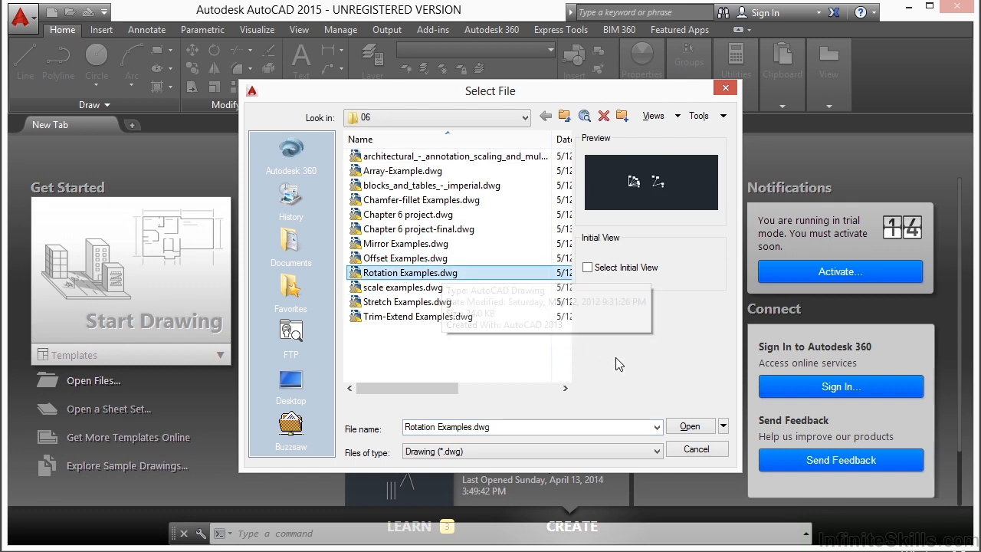
{"action": "left_click", "coordinate": [690, 427]}
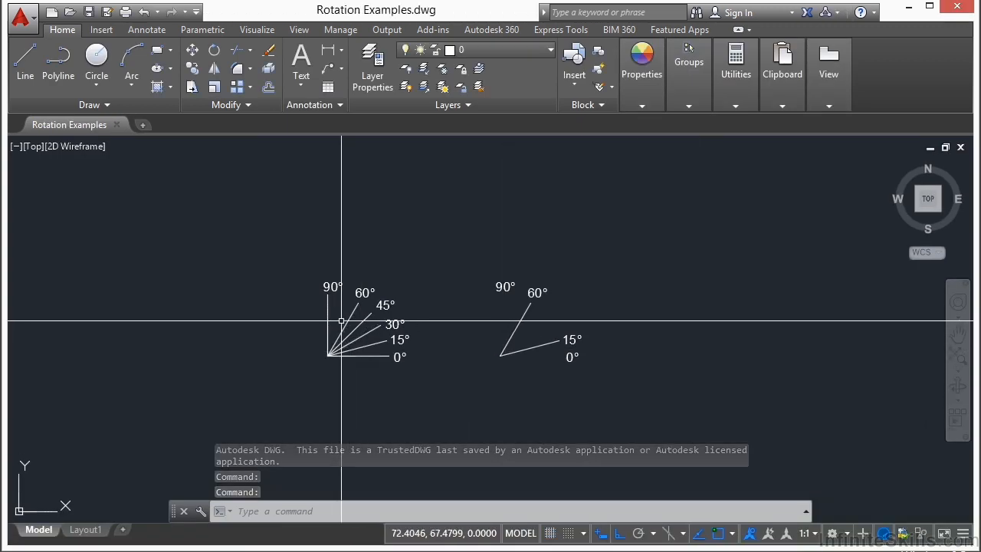
{"action": "scroll", "coordinate": [393, 383], "scroll_direction": "up", "scroll_amount": 2}
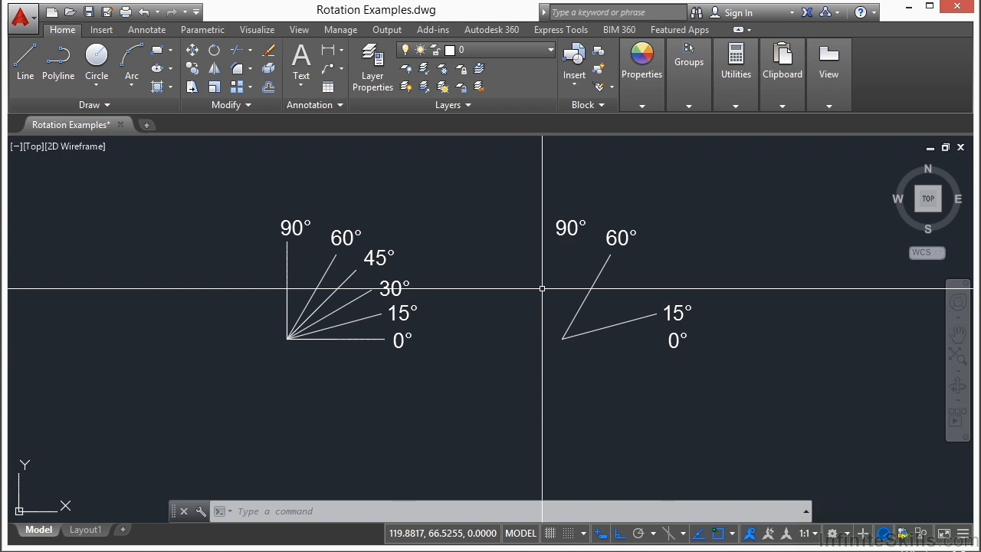
{"action": "type", "text": "rotste"}
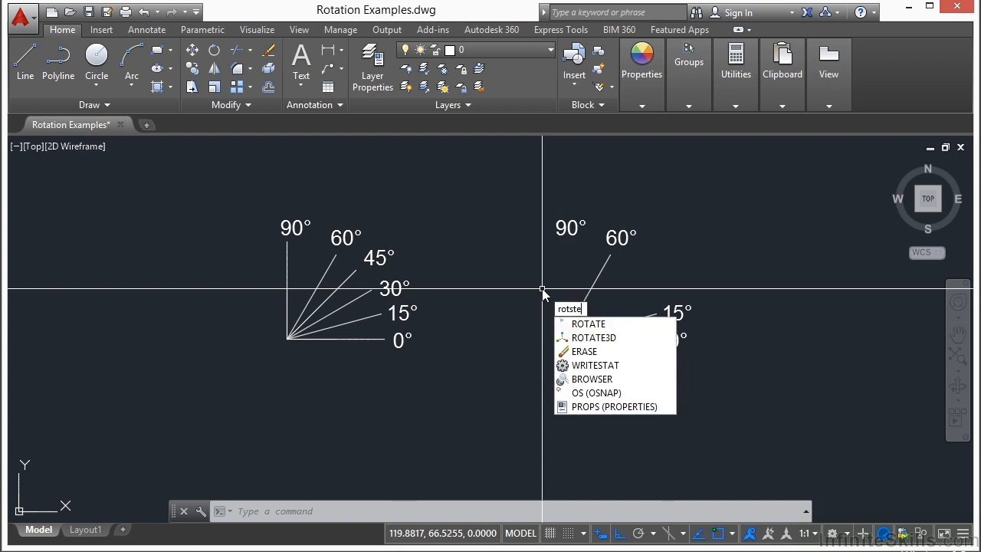
{"action": "left_click", "coordinate": [606, 324]}
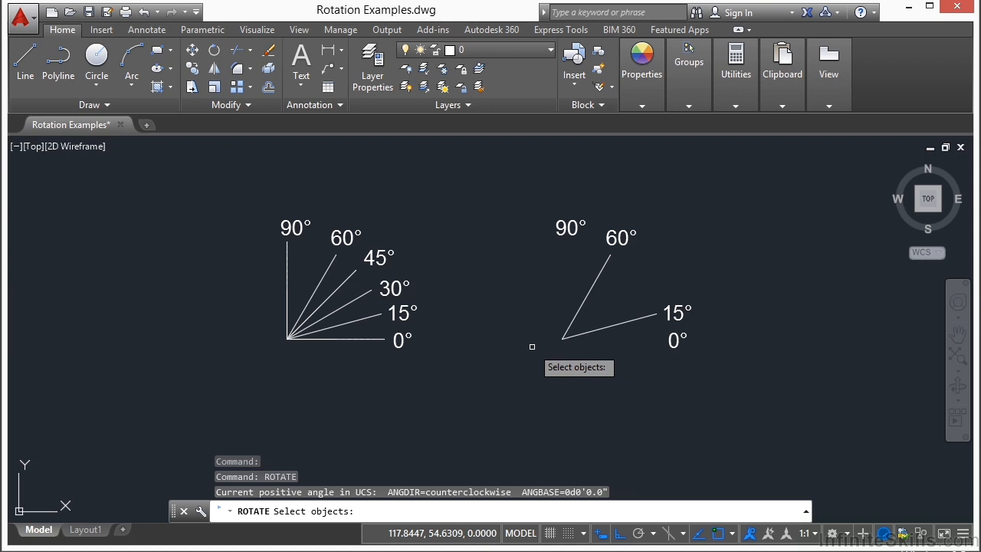
{"action": "key", "text": "Escape"}
{"action": "type", "text": "ro"}
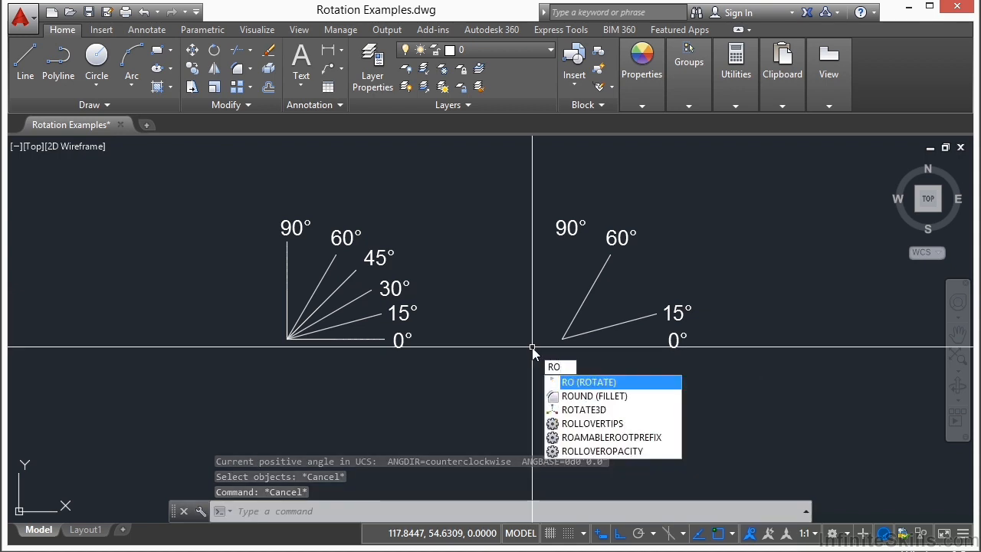
{"action": "key", "text": "Escape"}
{"action": "type", "text": "r"}
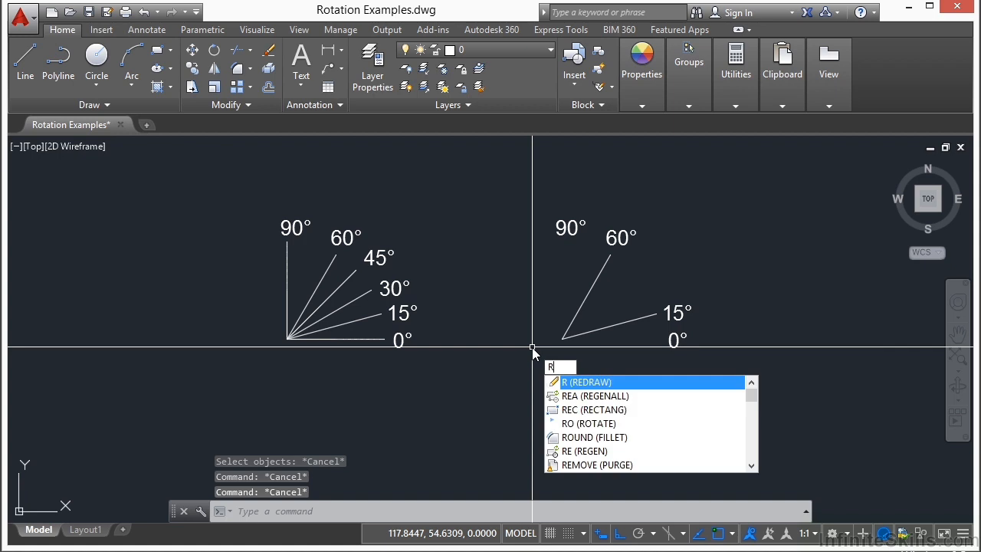
{"action": "key", "text": "Return"}
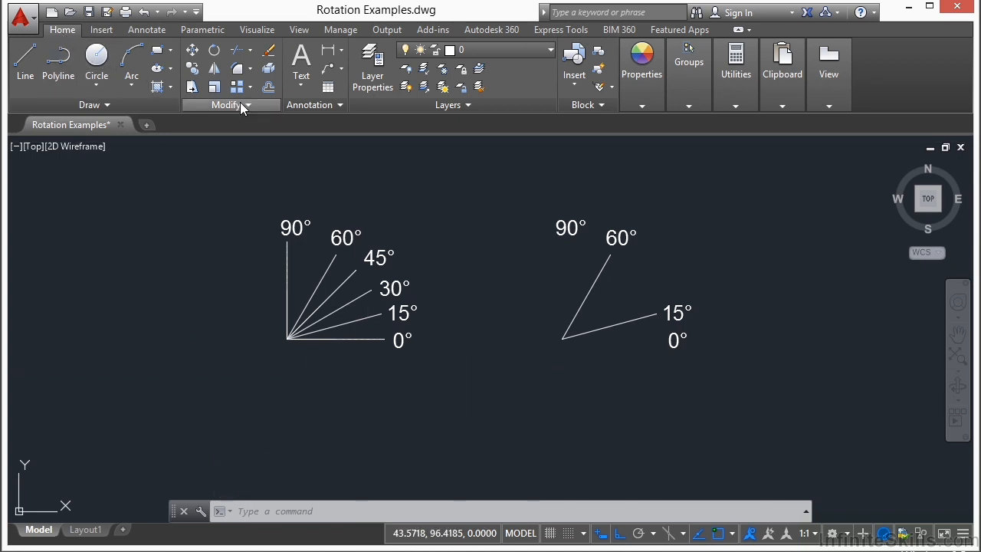
{"action": "left_click", "coordinate": [215, 52]}
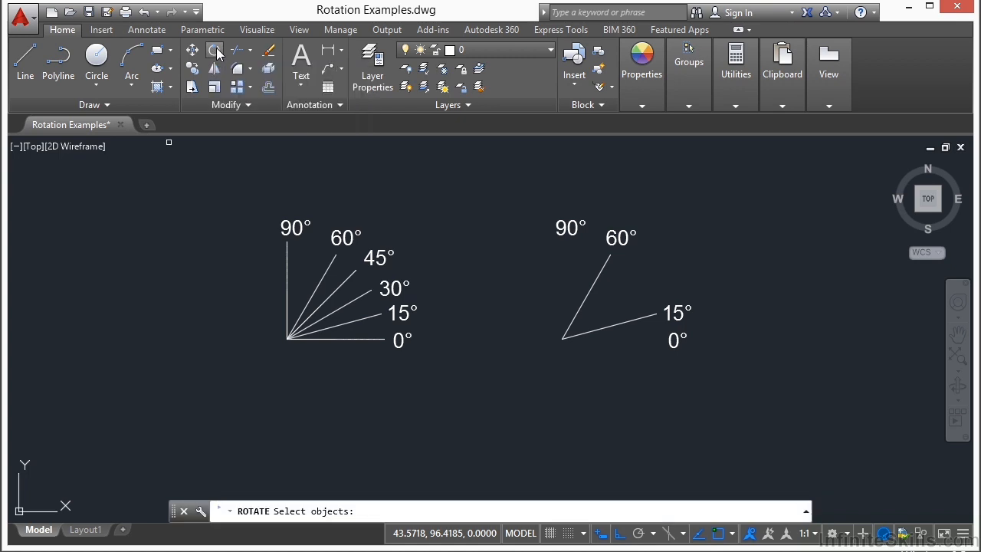
{"action": "key", "text": "Escape"}
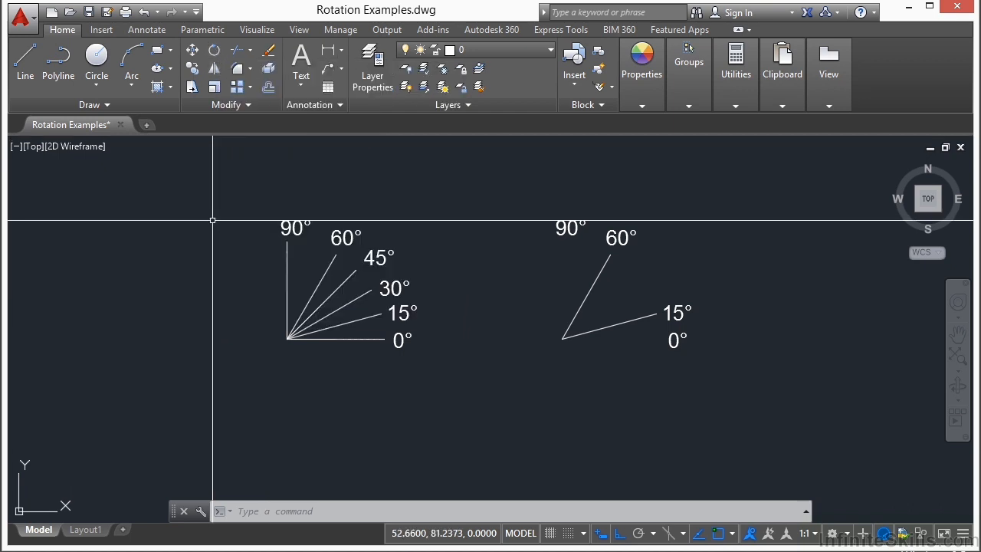
Rotate the 15° and 60° lines of the second figure together by 45 degrees about their shared endpoint with Ortho off, and undo the rotation.
{"action": "type", "text": "RO"}
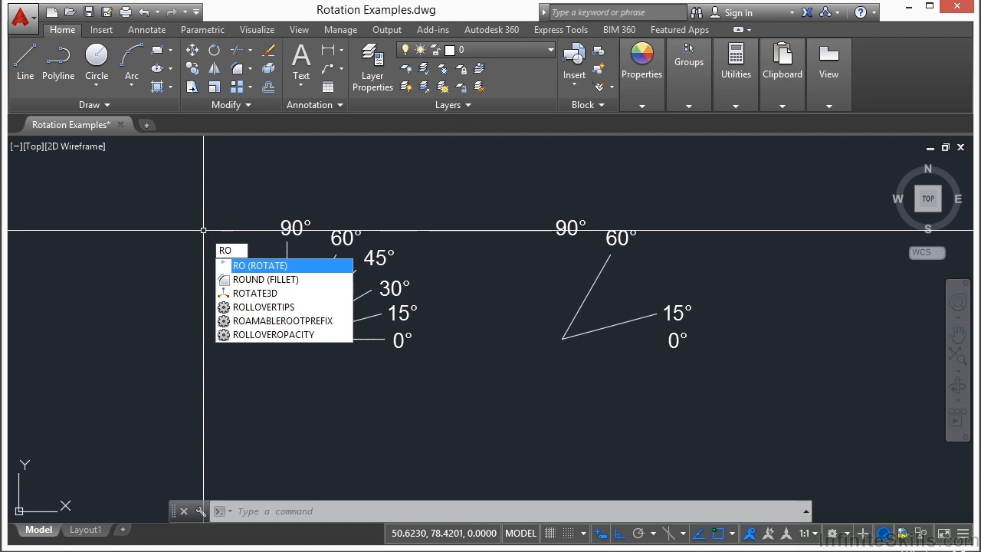
{"action": "key", "text": "Return"}
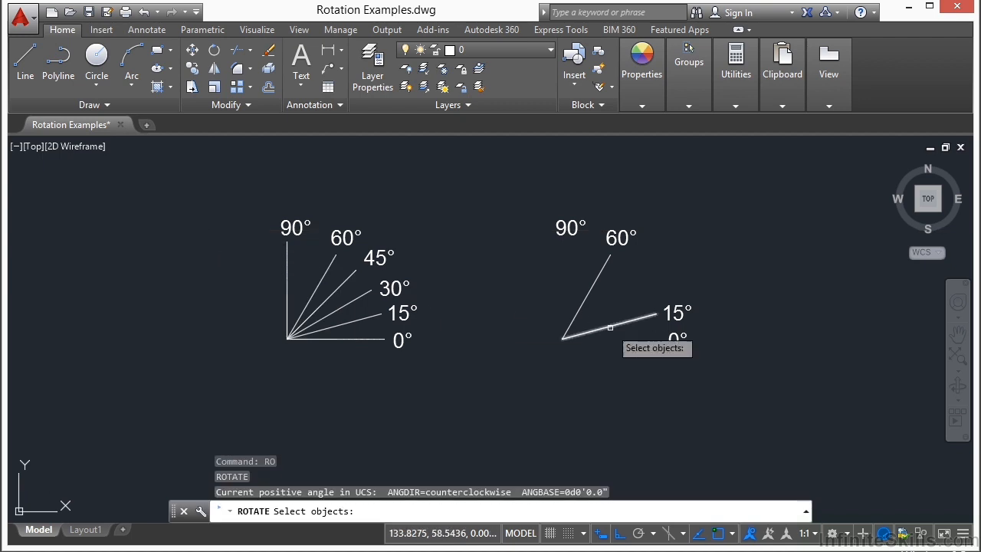
{"action": "left_click", "coordinate": [580, 308]}
{"action": "left_click", "coordinate": [611, 326]}
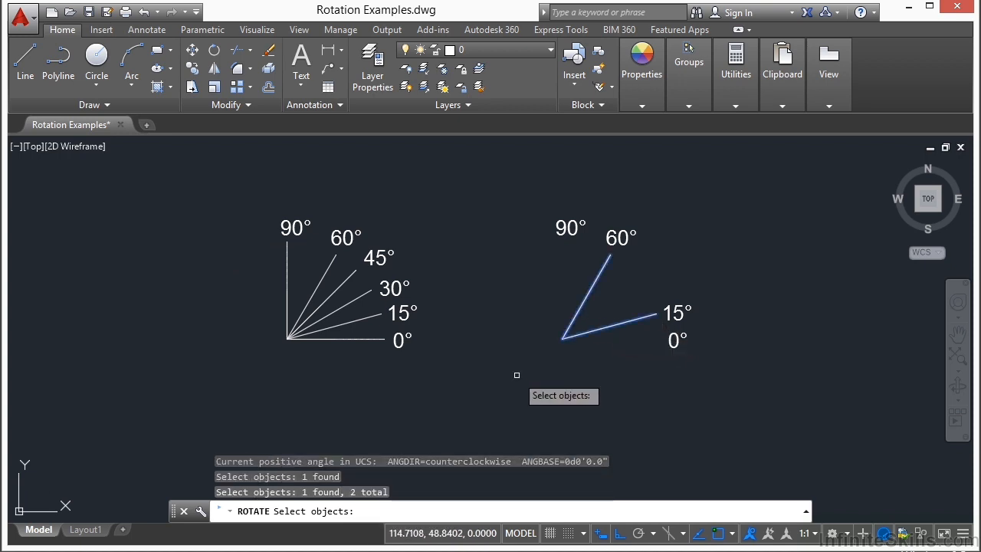
{"action": "key", "text": "Return"}
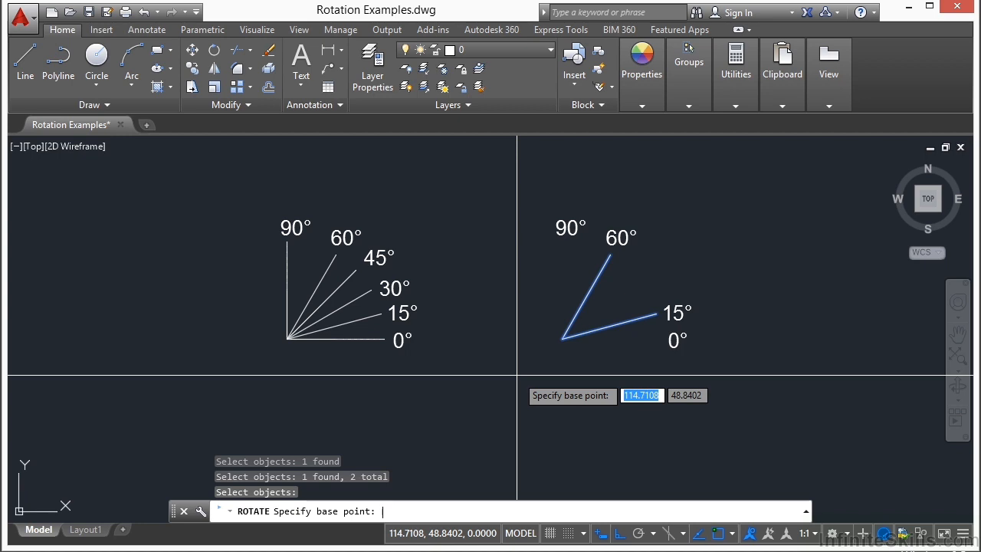
{"action": "left_click", "coordinate": [562, 338]}
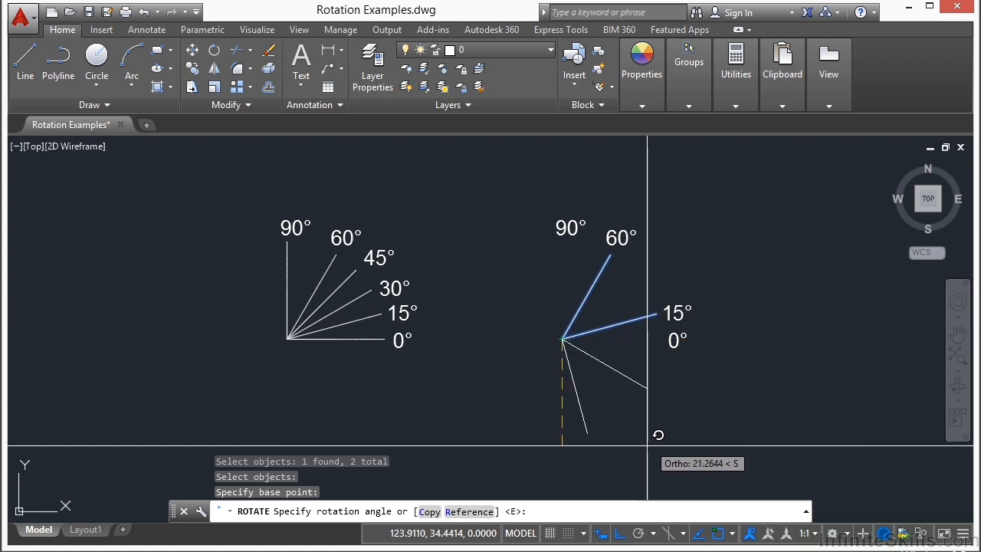
{"action": "key", "text": "F8"}
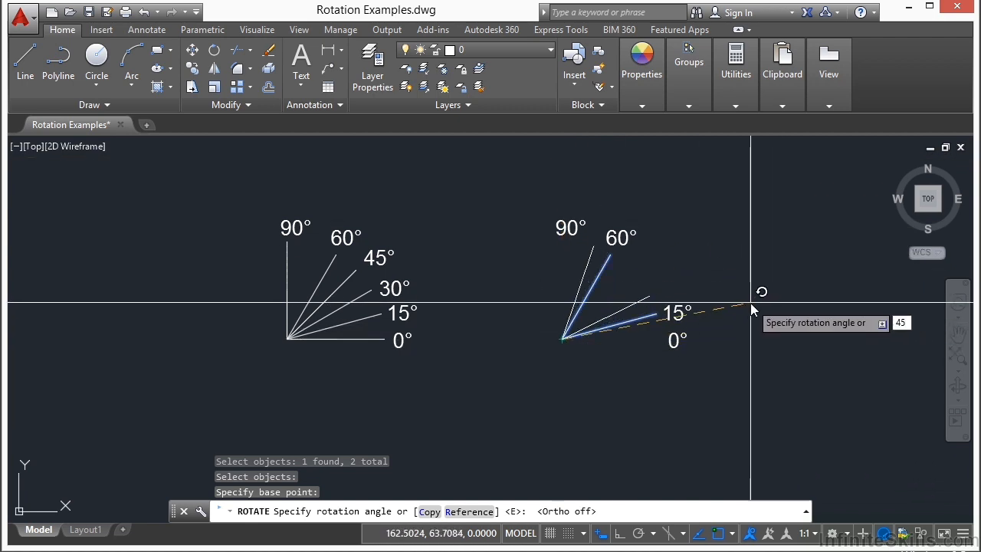
{"action": "key", "text": "Return"}
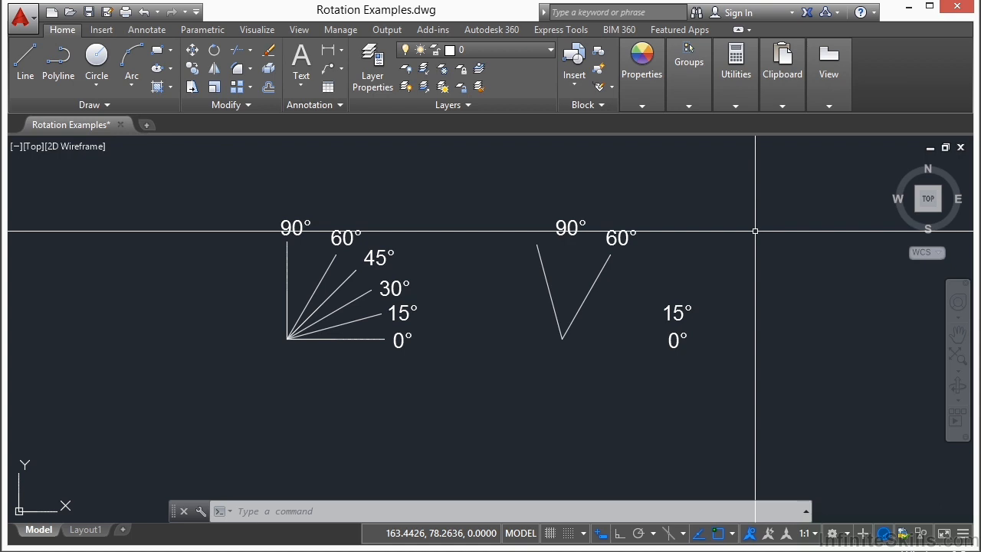
{"action": "key", "text": "ctrl+z"}
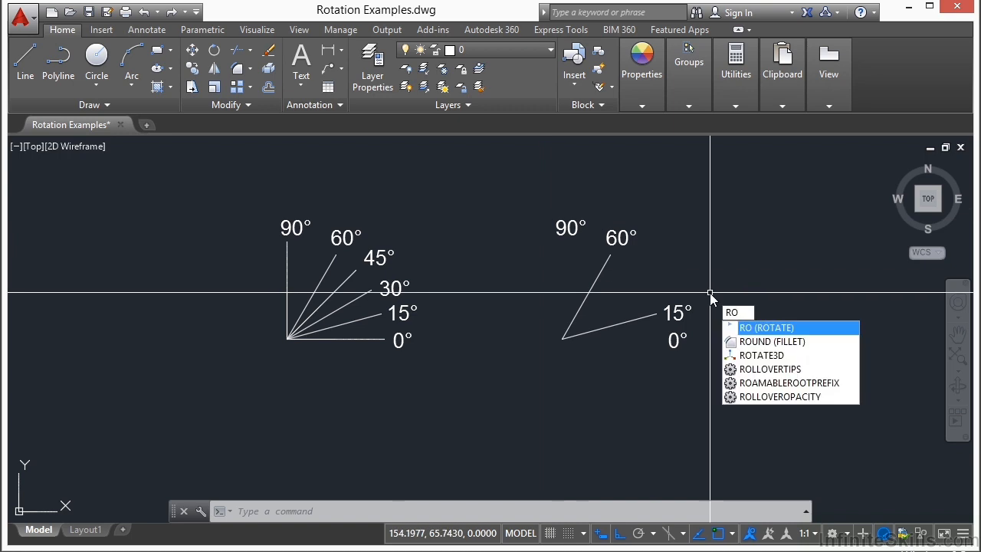
Rotate only the second figure's 15° line by 75 degrees about the shared endpoint with Ortho off, and undo the rotation.
{"action": "key", "text": "Return"}
{"action": "left_click", "coordinate": [622, 319]}
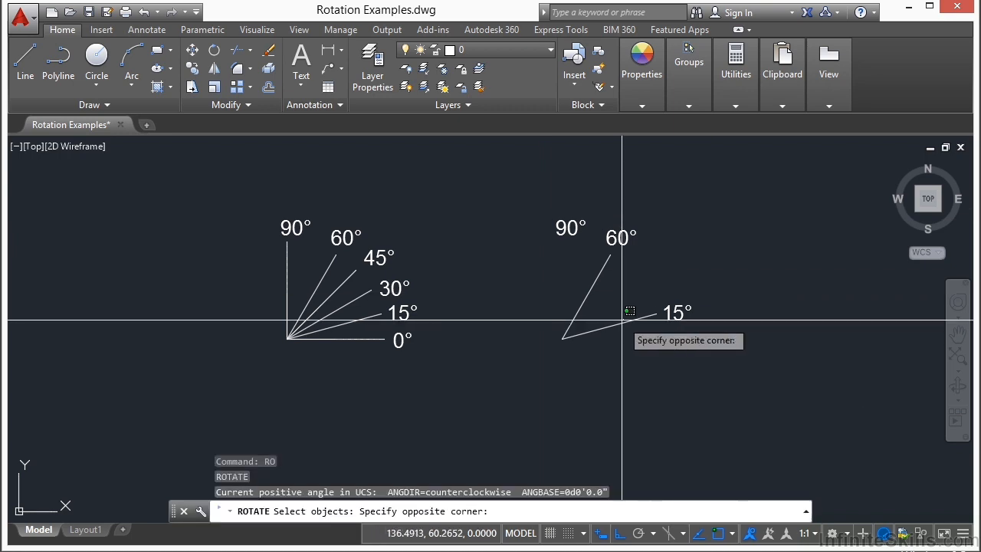
{"action": "left_click", "coordinate": [609, 358]}
{"action": "key", "text": "Return"}
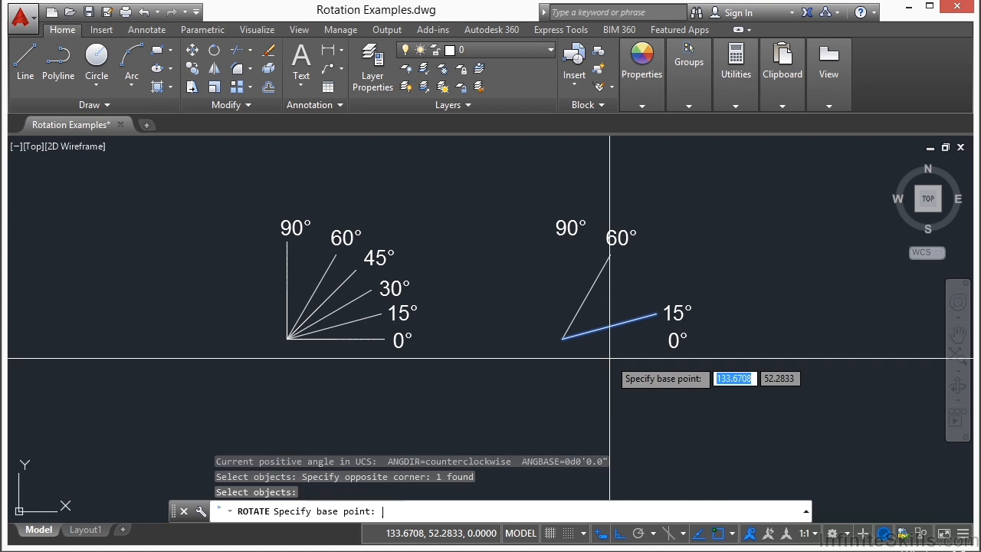
{"action": "left_click", "coordinate": [565, 338]}
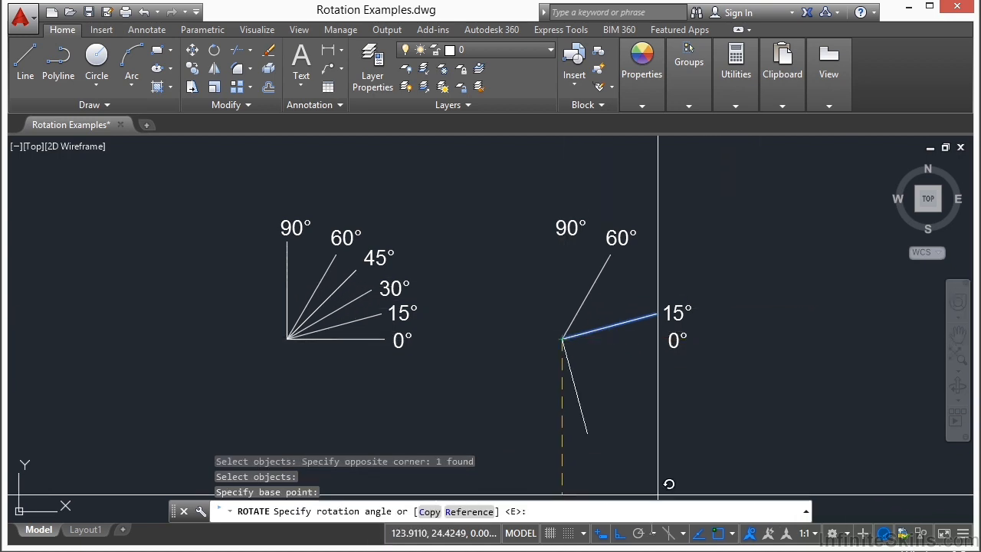
{"action": "left_click", "coordinate": [620, 532]}
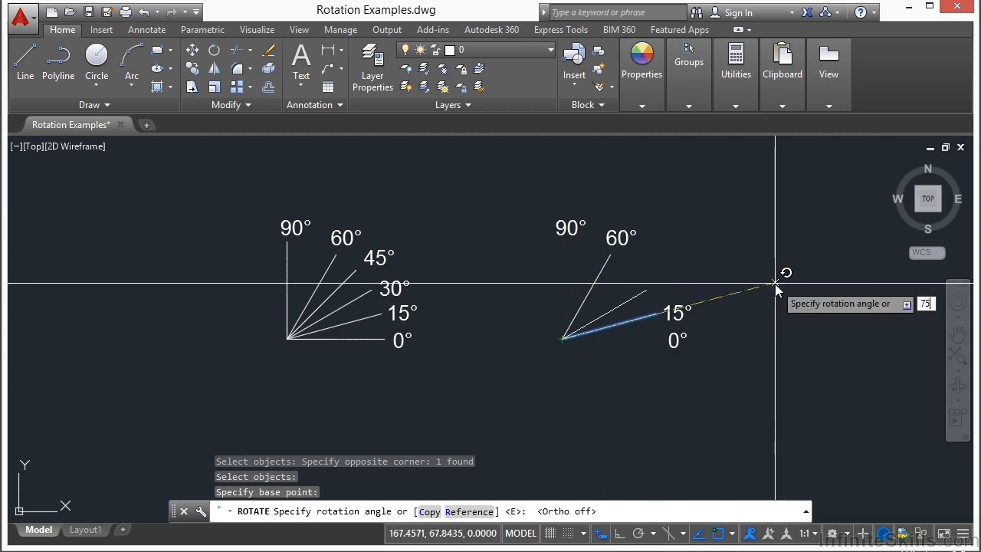
{"action": "key", "text": "Return"}
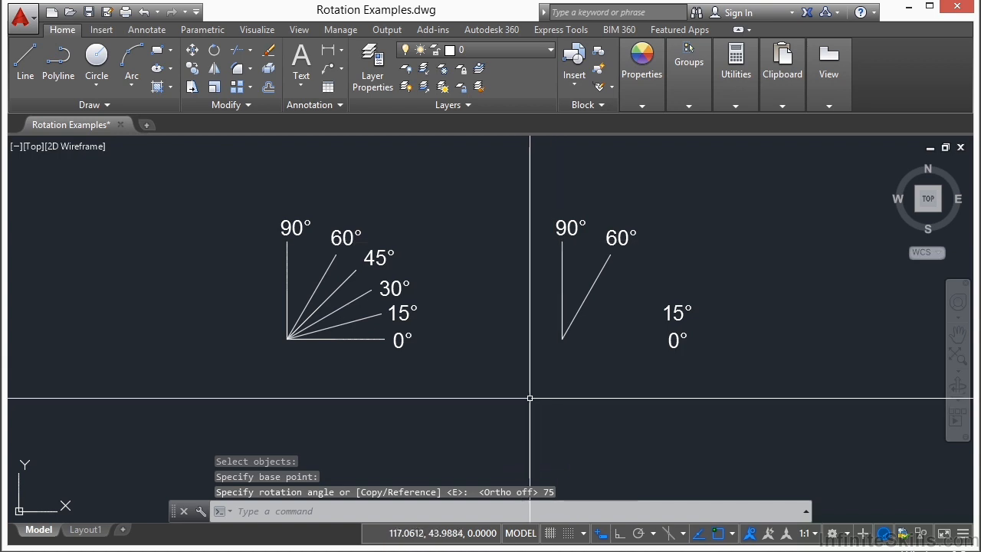
{"action": "key", "text": "ctrl+z"}
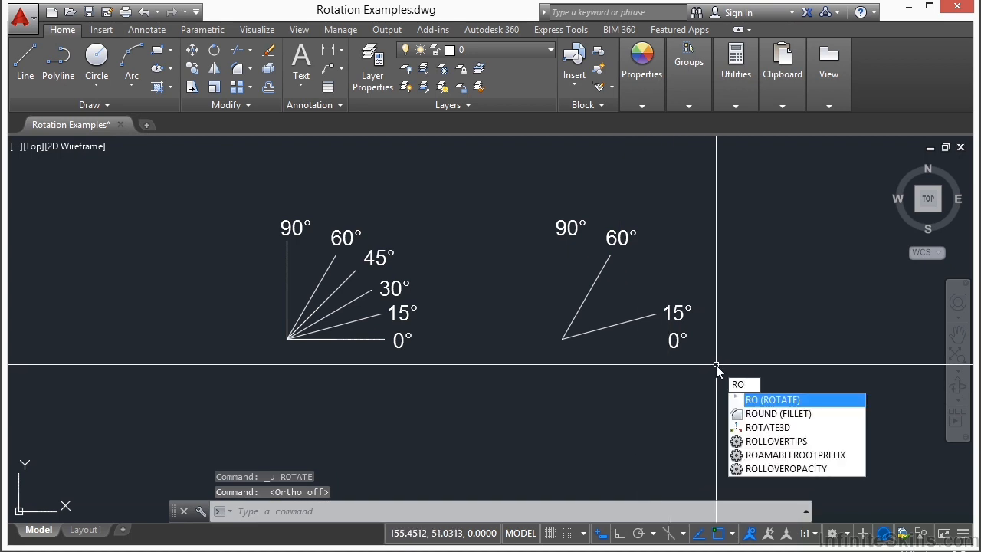
Rotate the second figure's 15° line about the shared endpoint to vertical, using the line itself as the Reference angle and Ortho on.
{"action": "key", "text": "Return"}
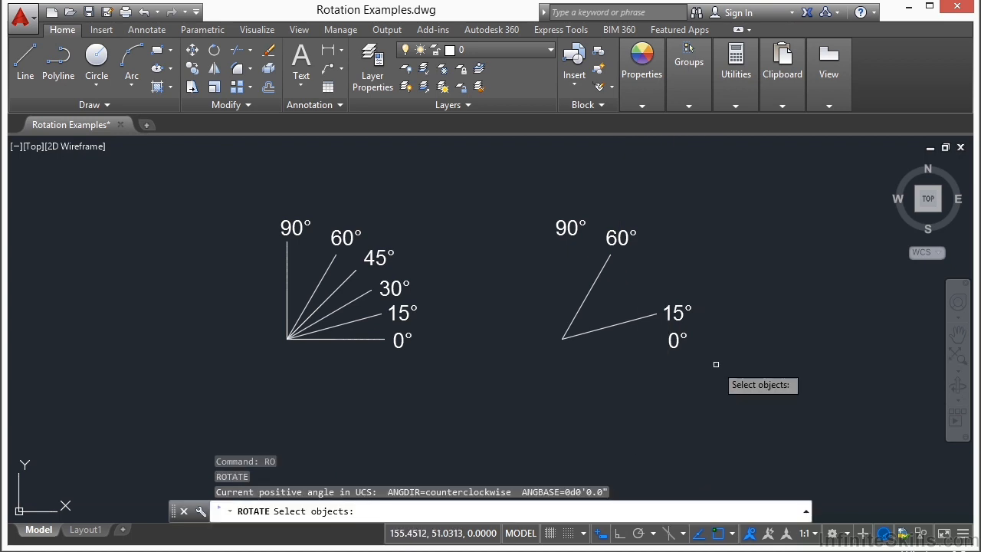
{"action": "left_click", "coordinate": [596, 332]}
{"action": "key", "text": "Return"}
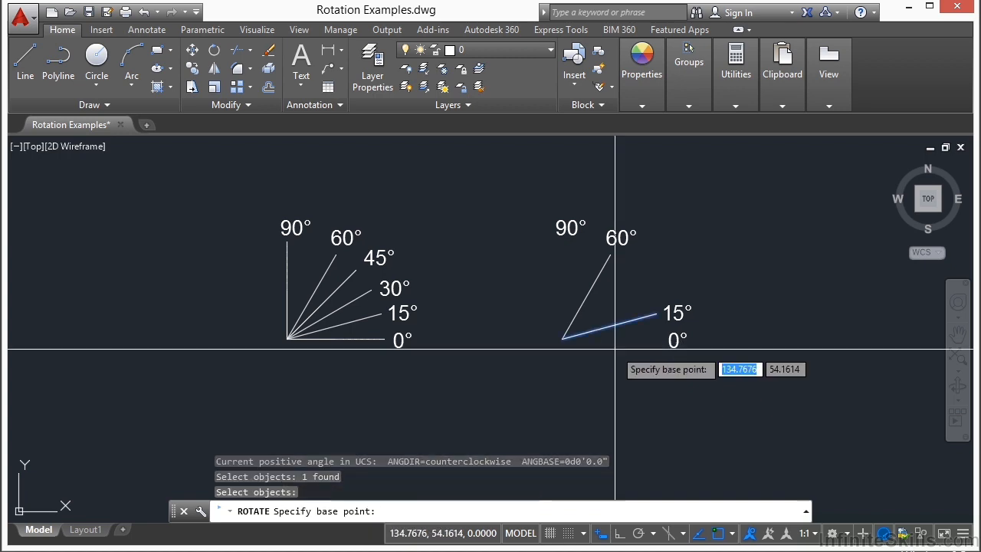
{"action": "left_click", "coordinate": [563, 338]}
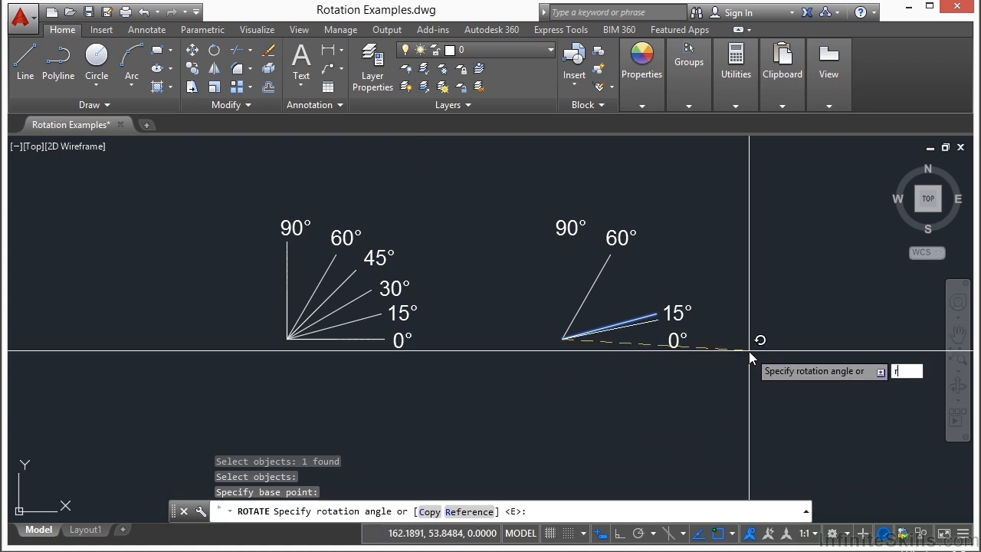
{"action": "key", "text": "Return"}
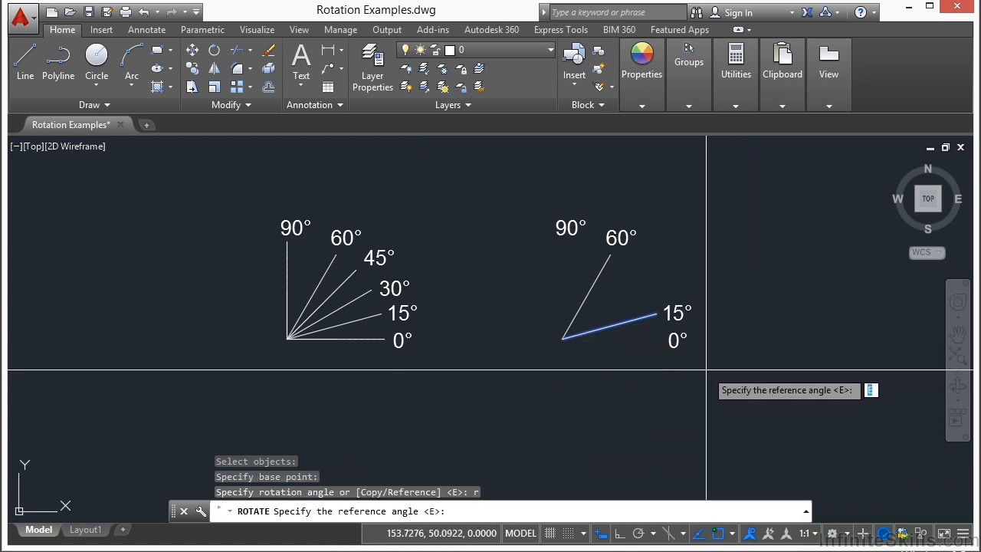
{"action": "left_click", "coordinate": [564, 339]}
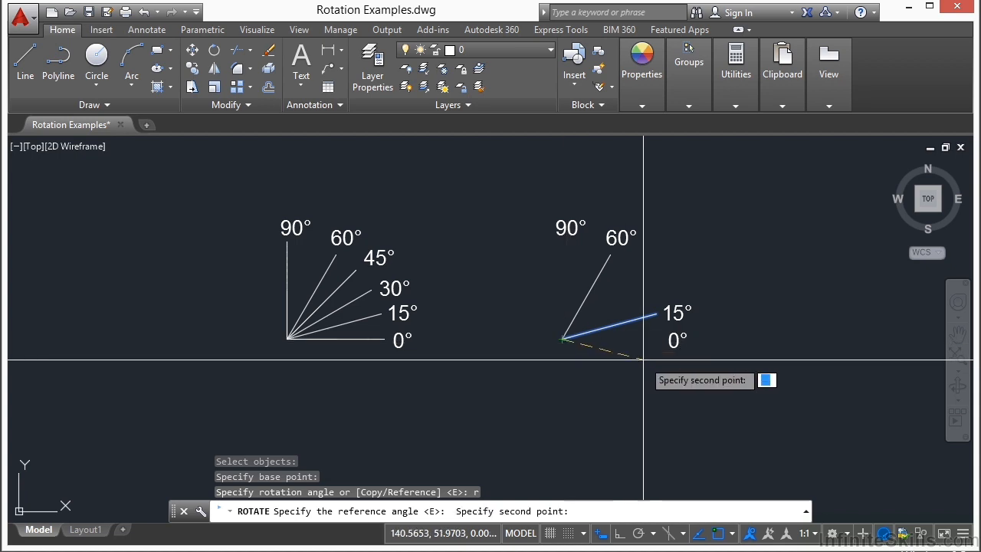
{"action": "left_click", "coordinate": [656, 314]}
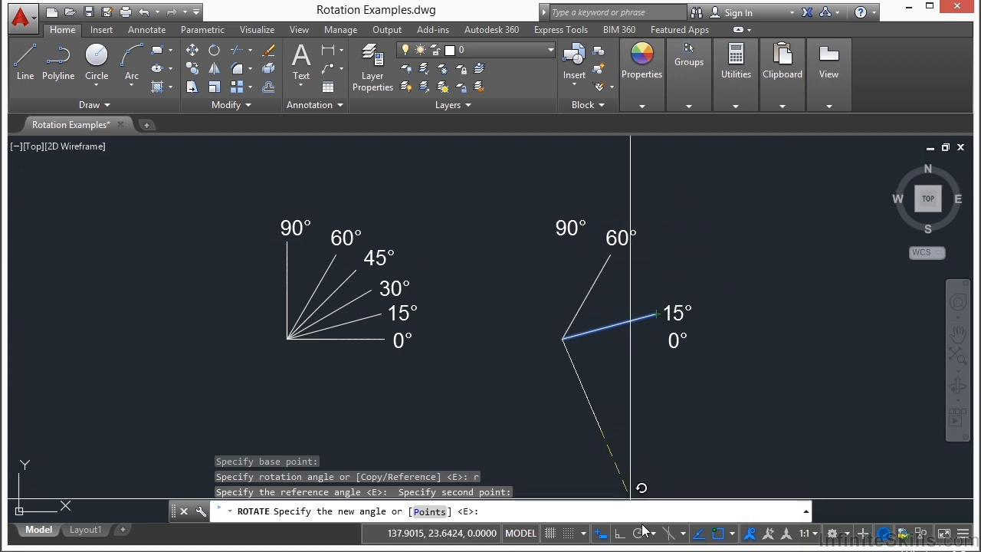
{"action": "left_click", "coordinate": [619, 534]}
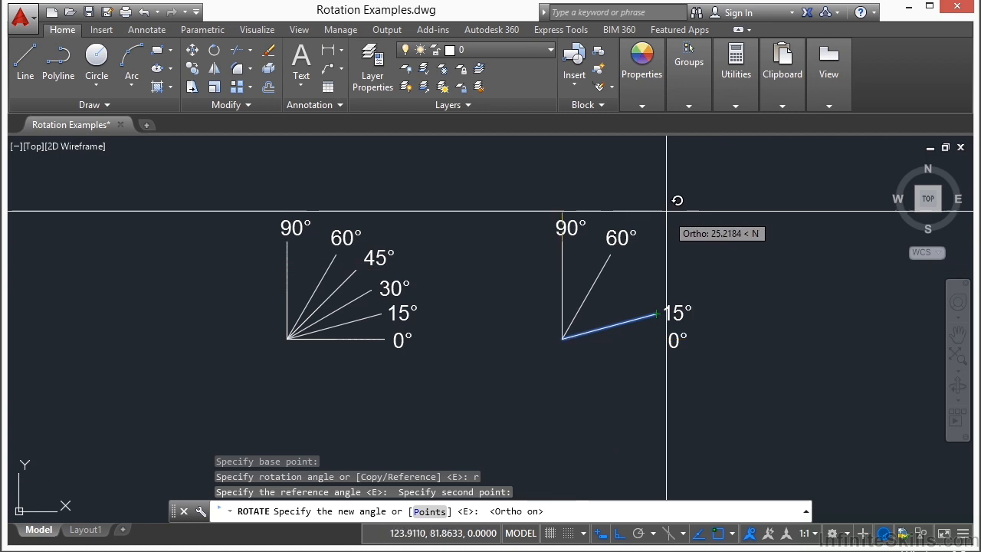
{"action": "left_click", "coordinate": [579, 178]}
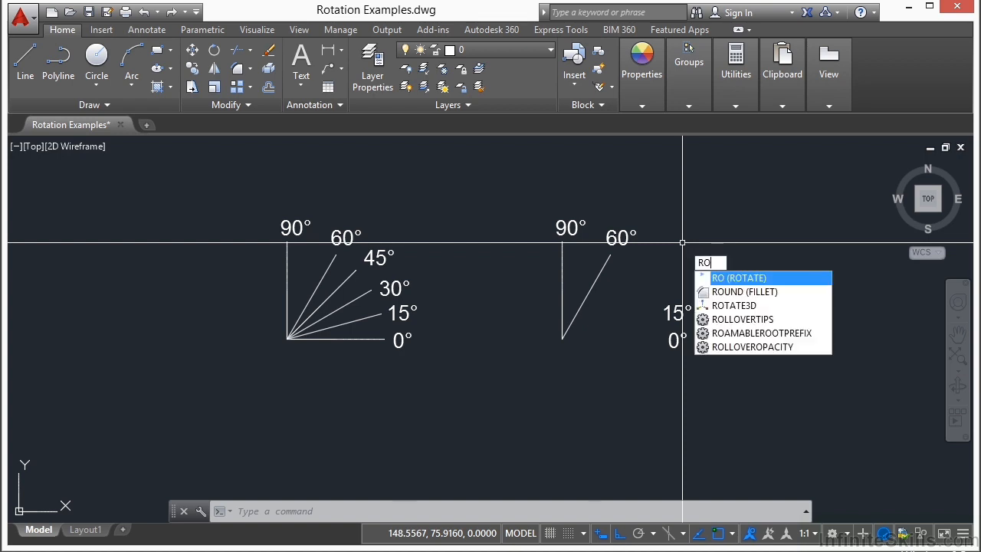
Rotate a copy of the second figure's vertical line about its lower endpoint to 0°, using the Copy and Reference options with Ortho on.
{"action": "key", "text": "Return"}
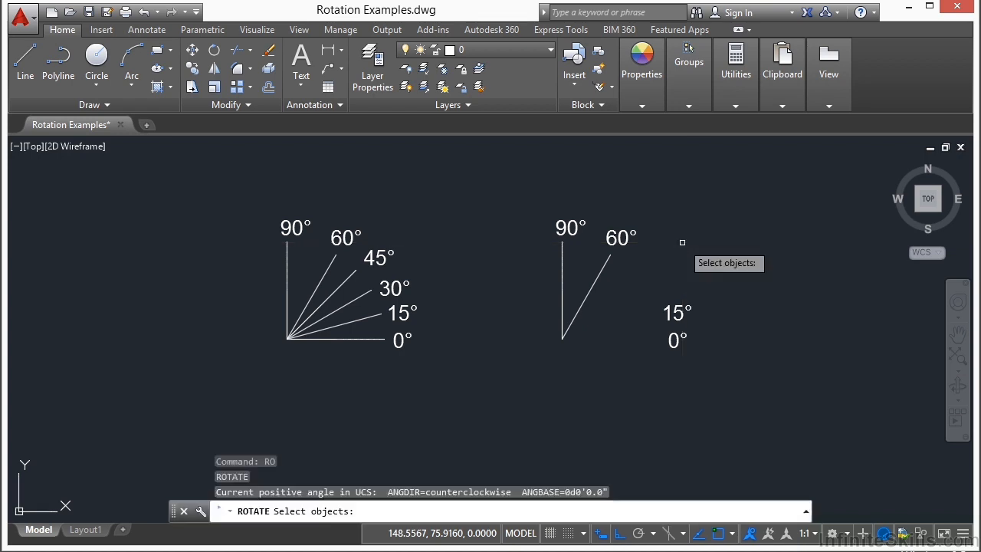
{"action": "left_click", "coordinate": [561, 281]}
{"action": "key", "text": "Return"}
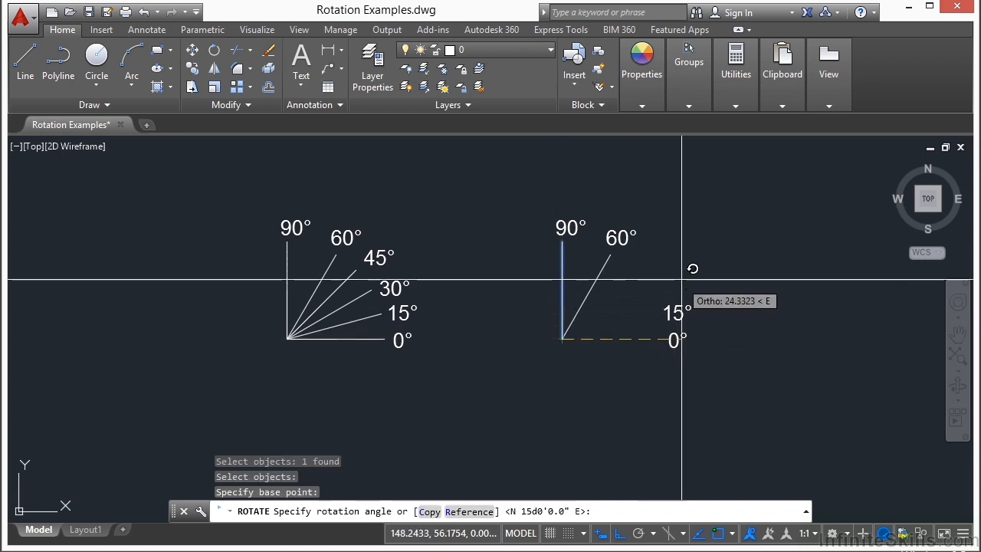
{"action": "left_click", "coordinate": [605, 535]}
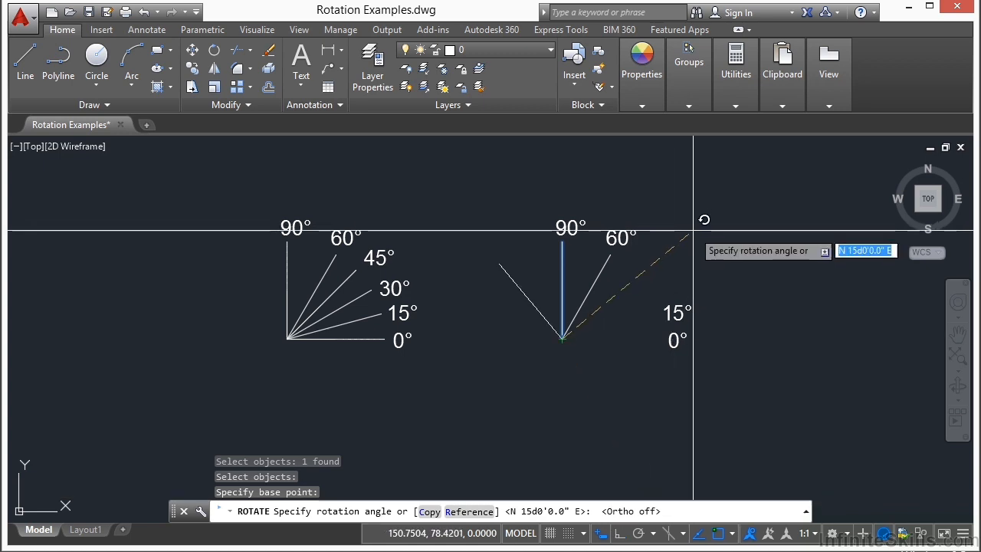
{"action": "type", "text": "c"}
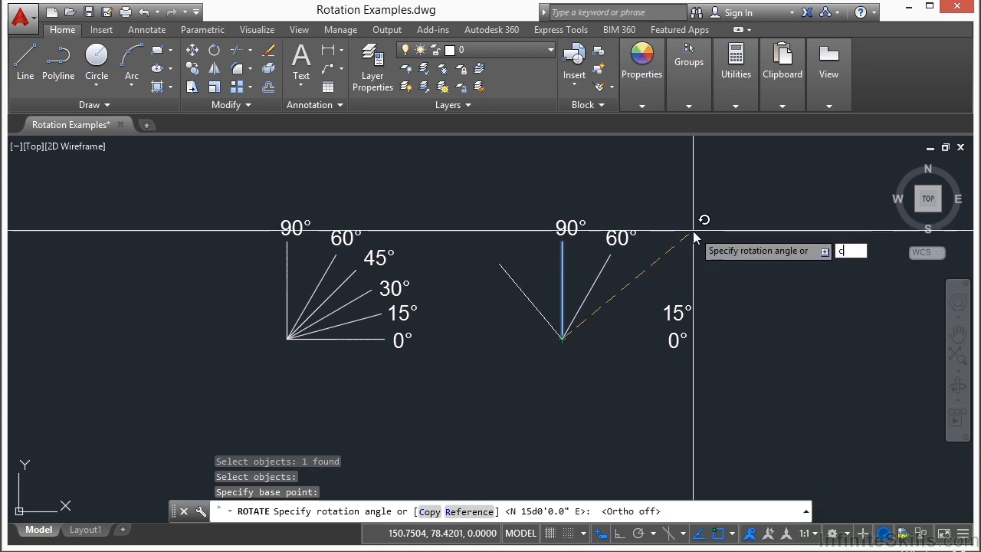
{"action": "key", "text": "Return"}
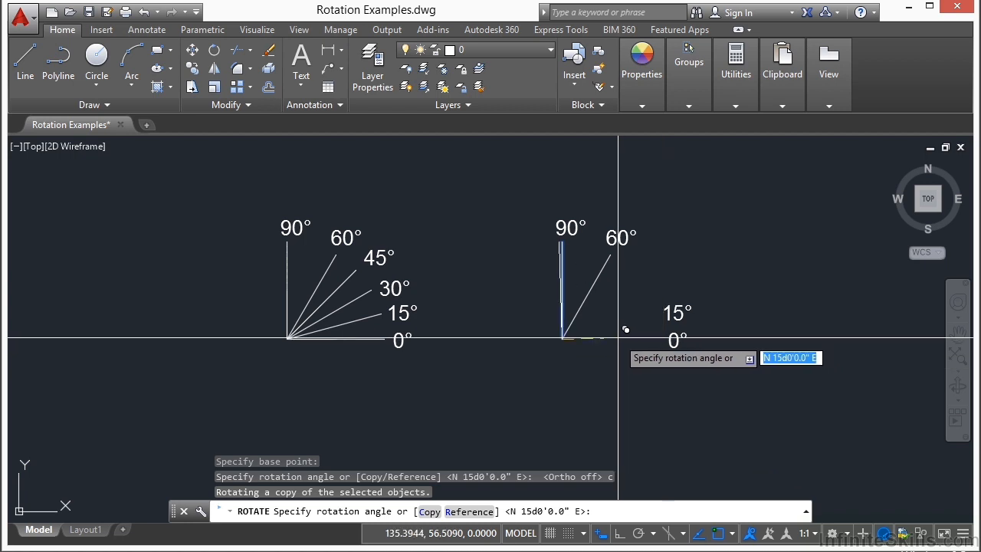
{"action": "type", "text": "r"}
{"action": "key", "text": "Return"}
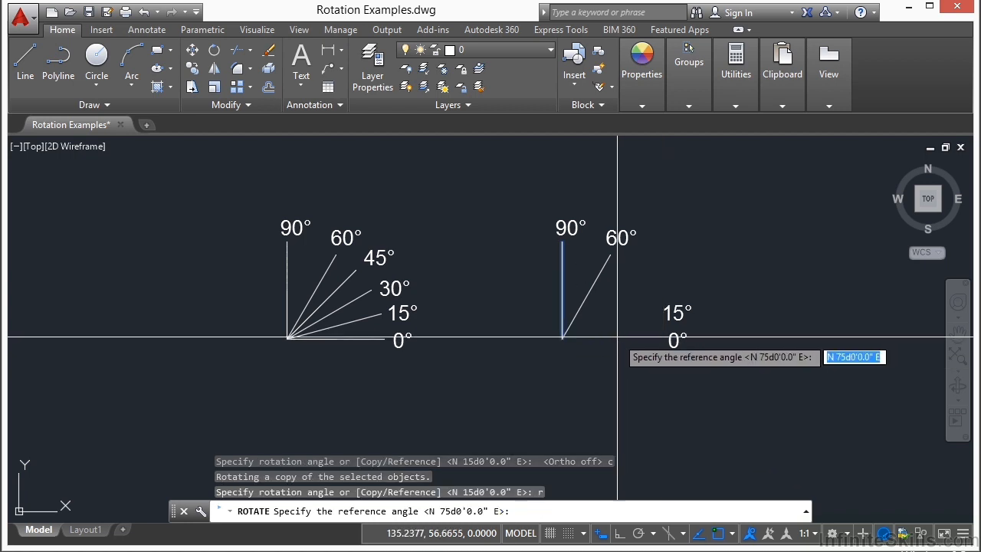
{"action": "left_click", "coordinate": [562, 338]}
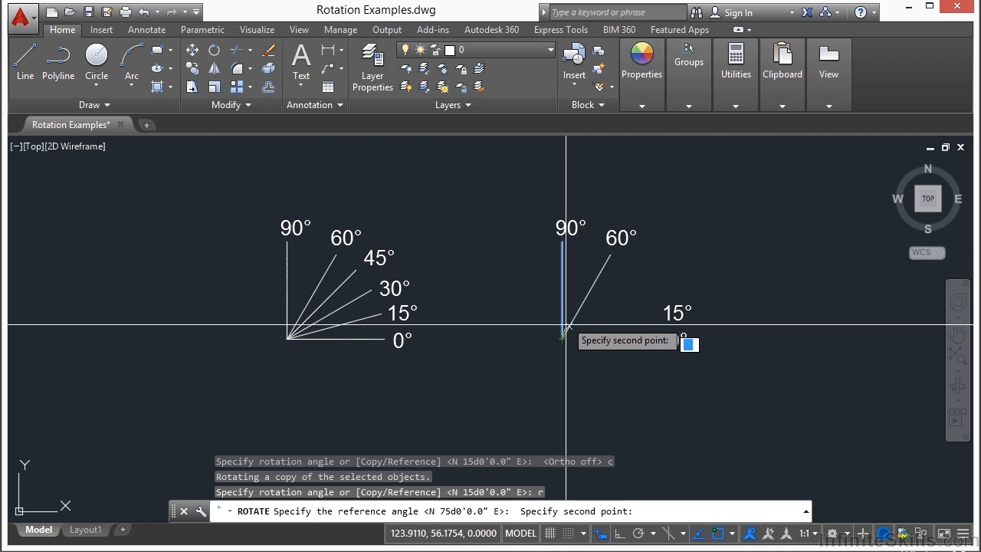
{"action": "left_click", "coordinate": [563, 239]}
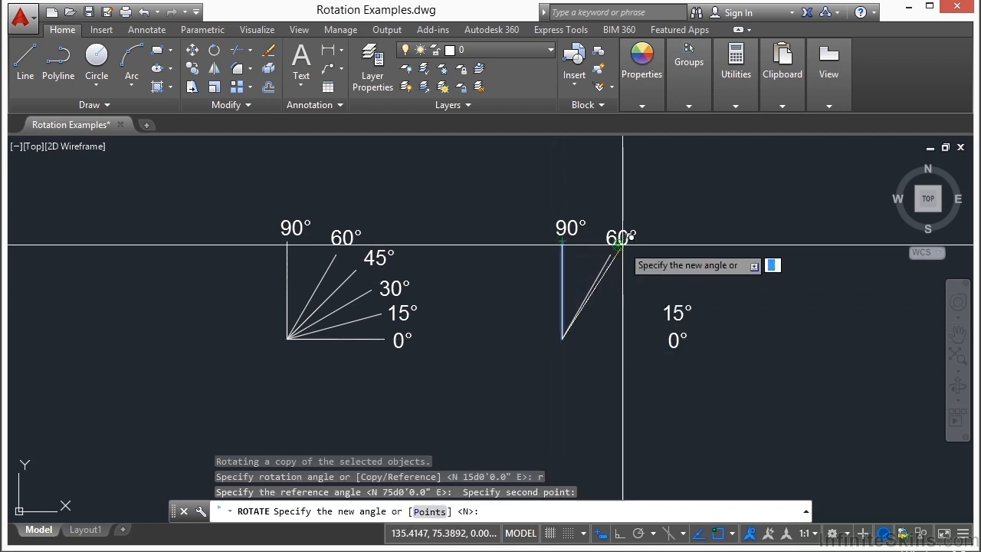
{"action": "left_click", "coordinate": [619, 533]}
{"action": "left_click", "coordinate": [635, 338]}
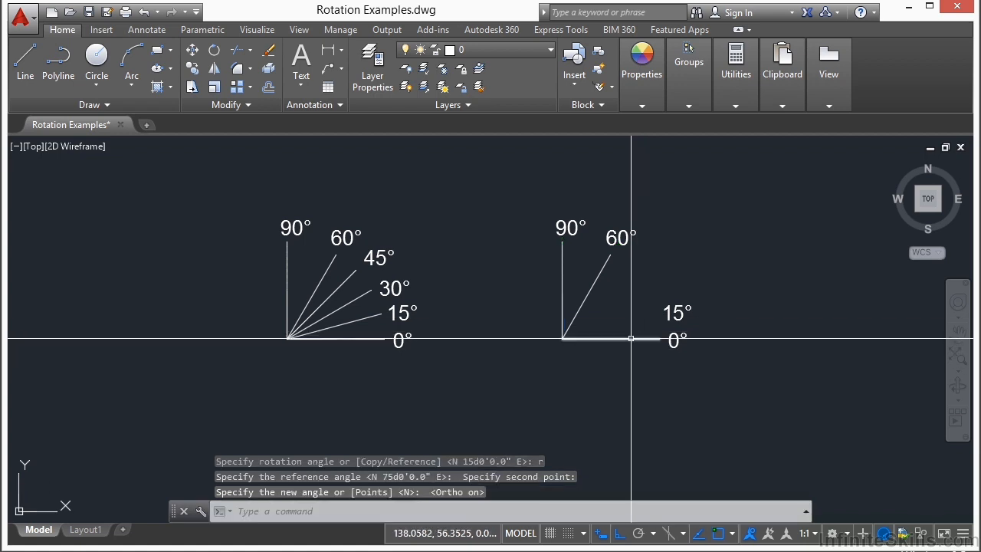
{"action": "left_click", "coordinate": [563, 282]}
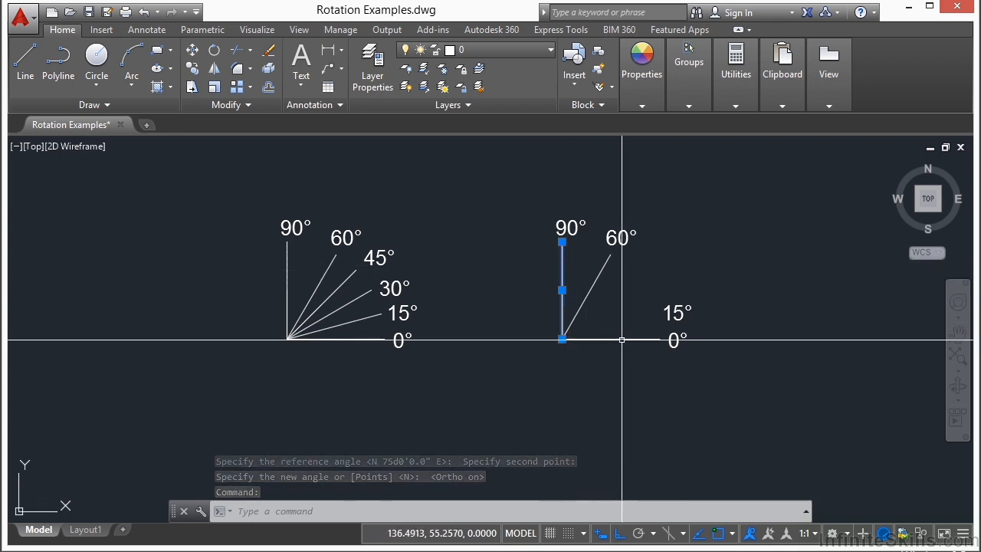
{"action": "key", "text": "Escape"}
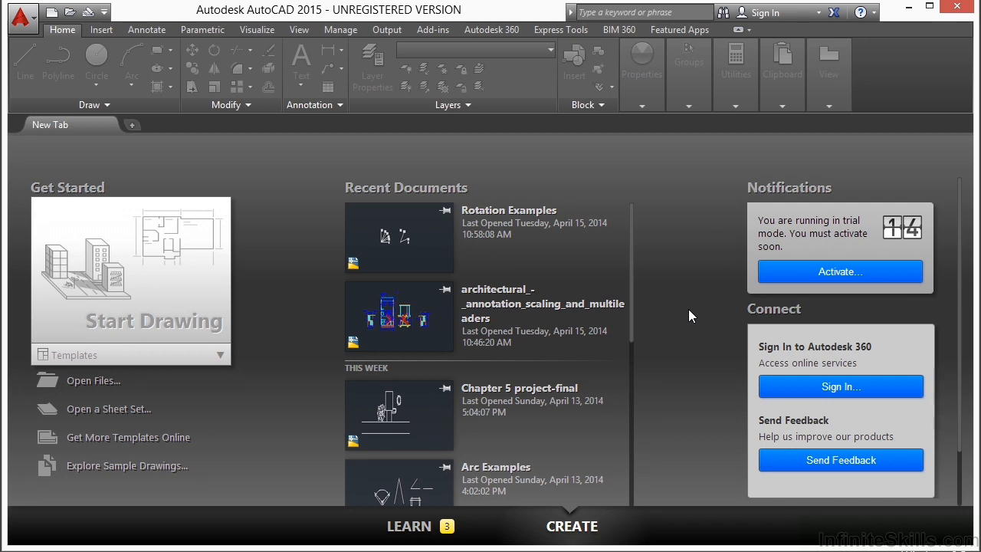
Open the drawing scale examples.dwg from the 06 folder.
{"action": "left_click", "coordinate": [104, 381]}
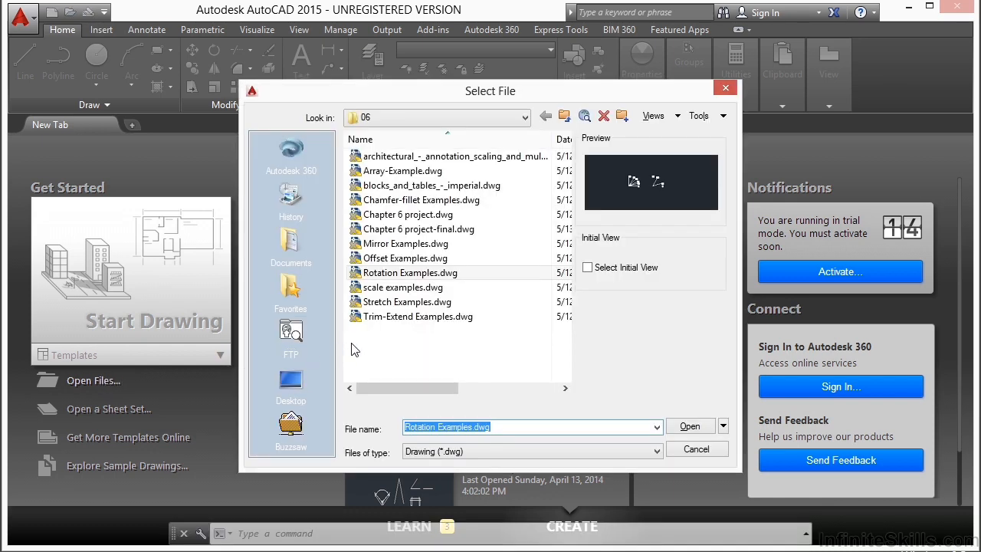
{"action": "left_click", "coordinate": [432, 290]}
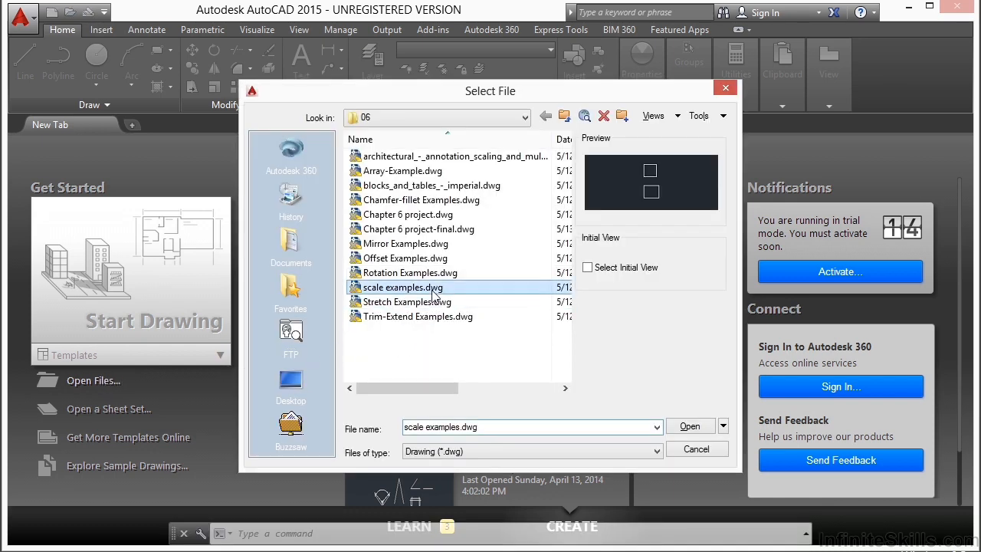
{"action": "left_click", "coordinate": [688, 426]}
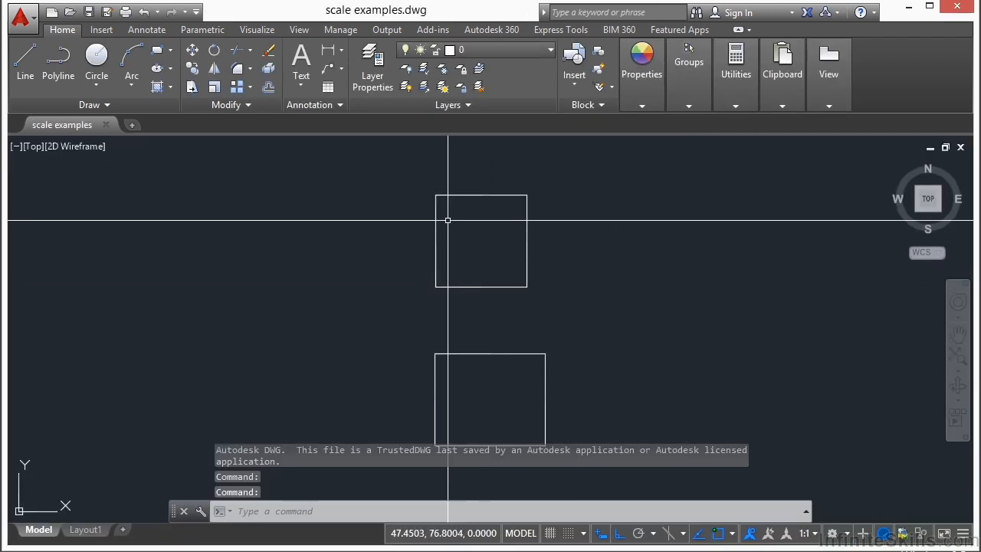
{"action": "scroll", "coordinate": [449, 217], "scroll_direction": "down", "scroll_amount": 2}
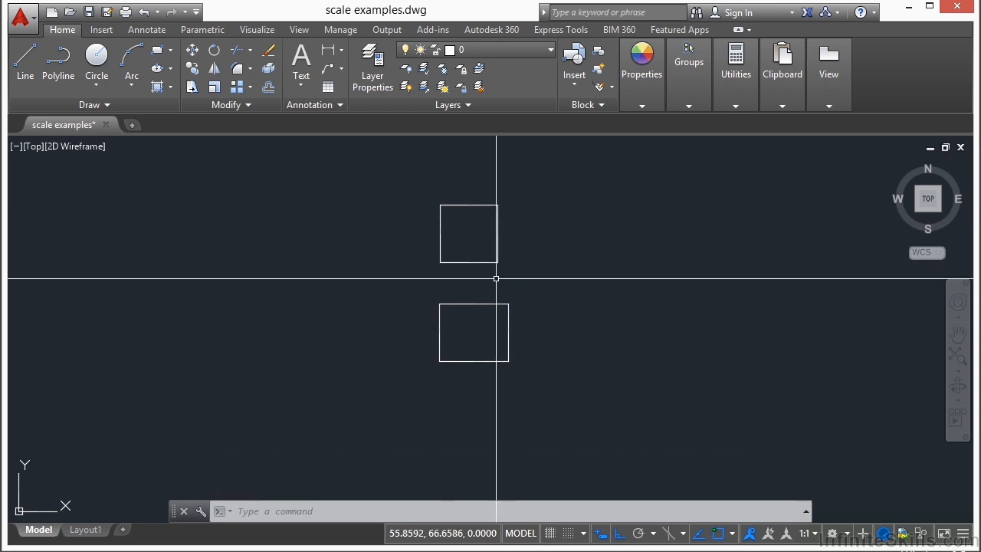
{"action": "type", "text": "scale"}
{"action": "key", "text": "Escape"}
{"action": "type", "text": "sc"}
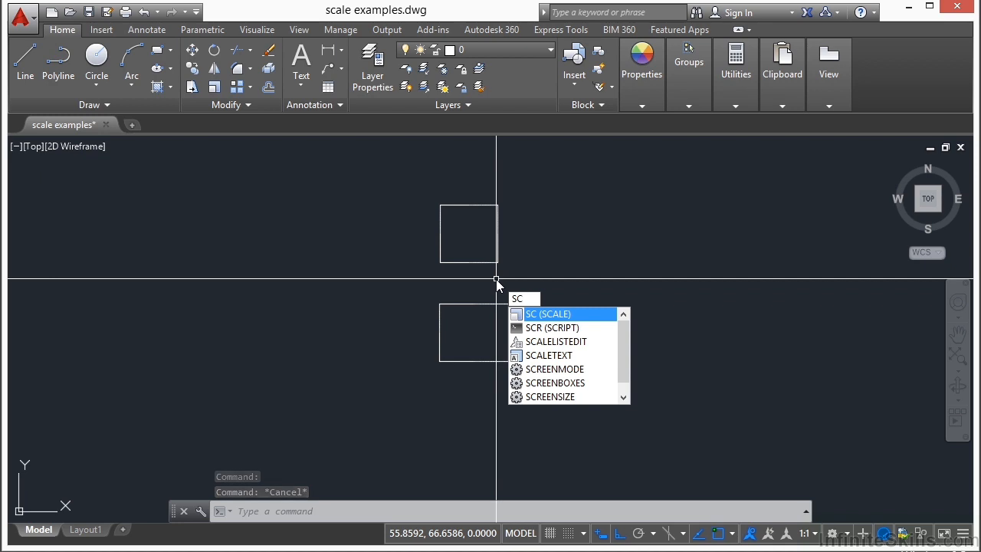
{"action": "key", "text": "Escape"}
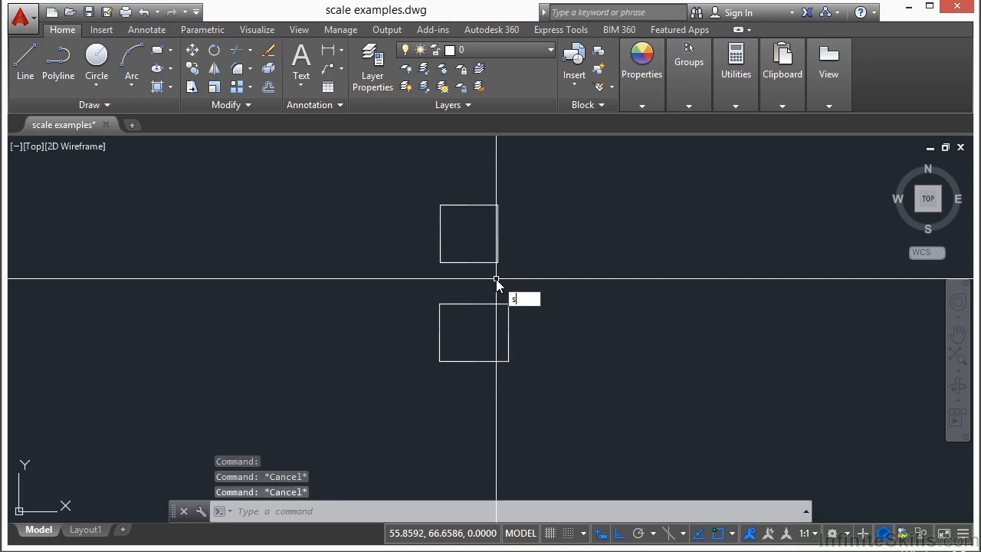
{"action": "type", "text": "s"}
{"action": "key", "text": "Escape"}
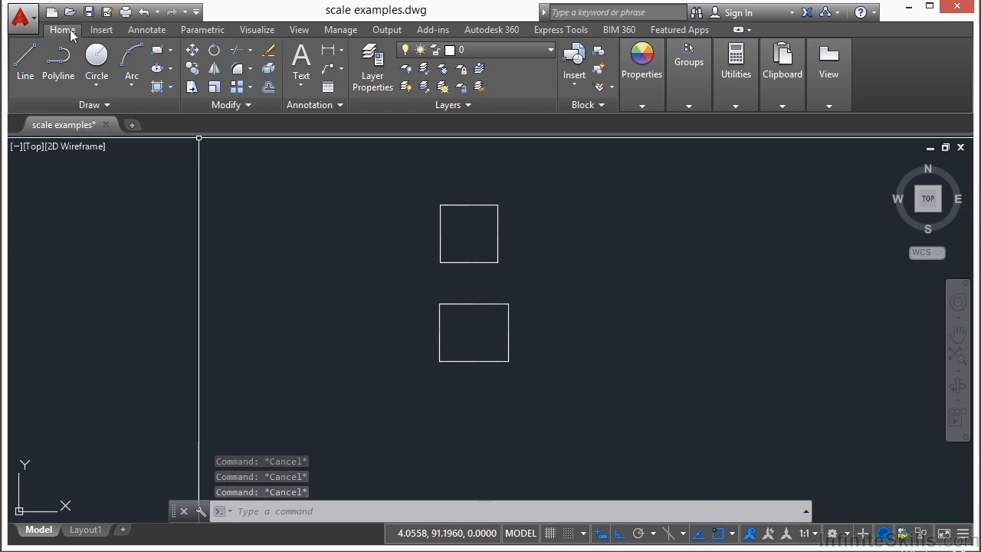
Scale the lower rectangle's four lines by a factor of 2 about the lower-left corner, and undo the scaling.
{"action": "left_click", "coordinate": [217, 89]}
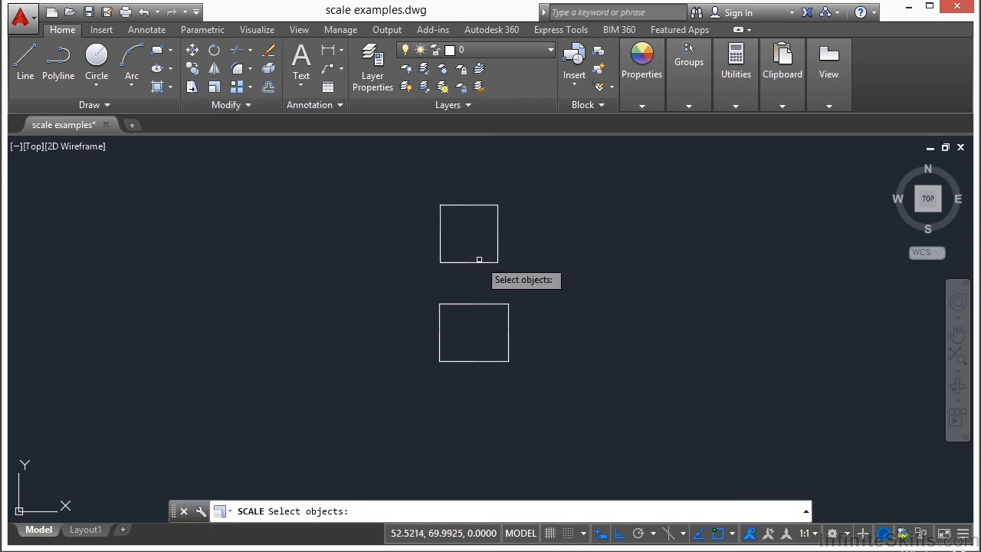
{"action": "left_click", "coordinate": [527, 285]}
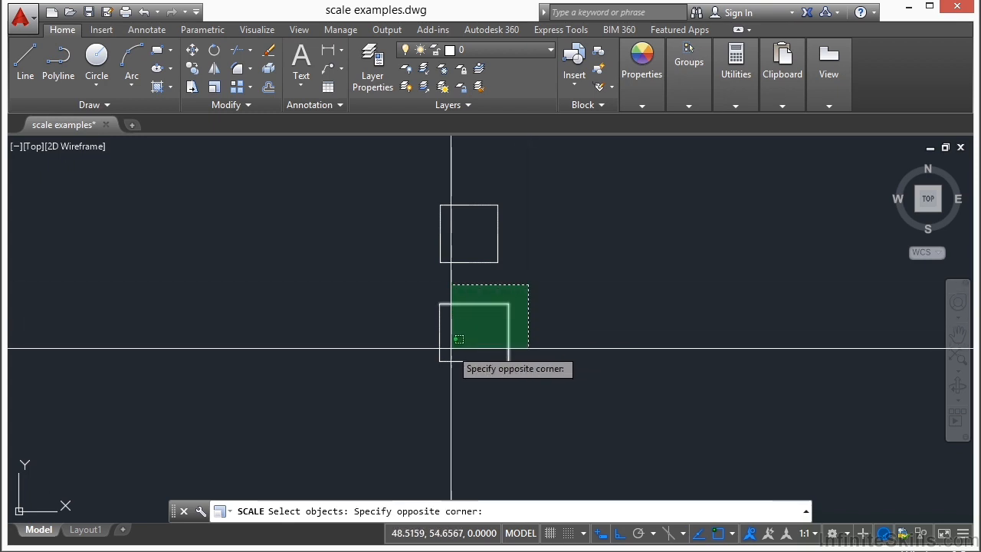
{"action": "left_click", "coordinate": [416, 373]}
{"action": "left_click", "coordinate": [481, 361]}
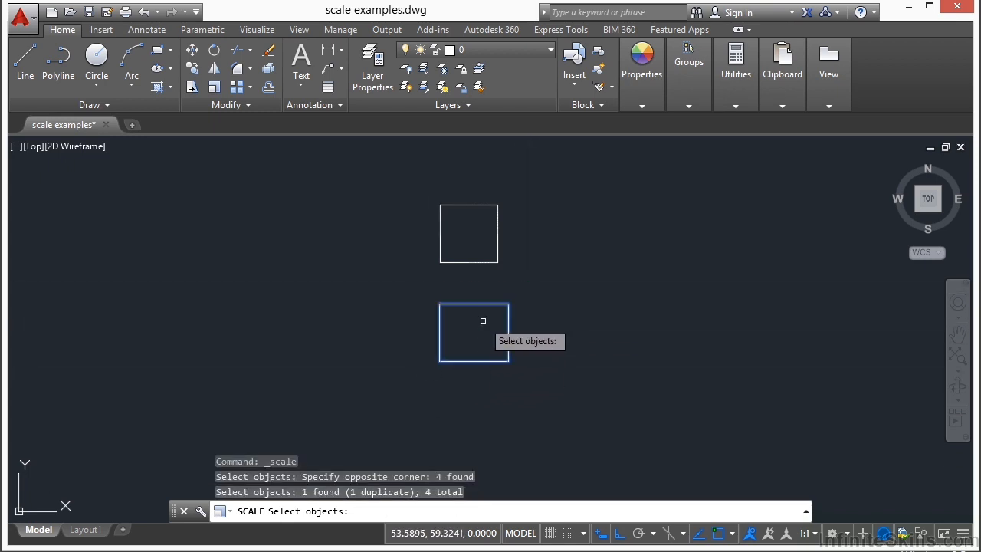
{"action": "left_click", "coordinate": [483, 304]}
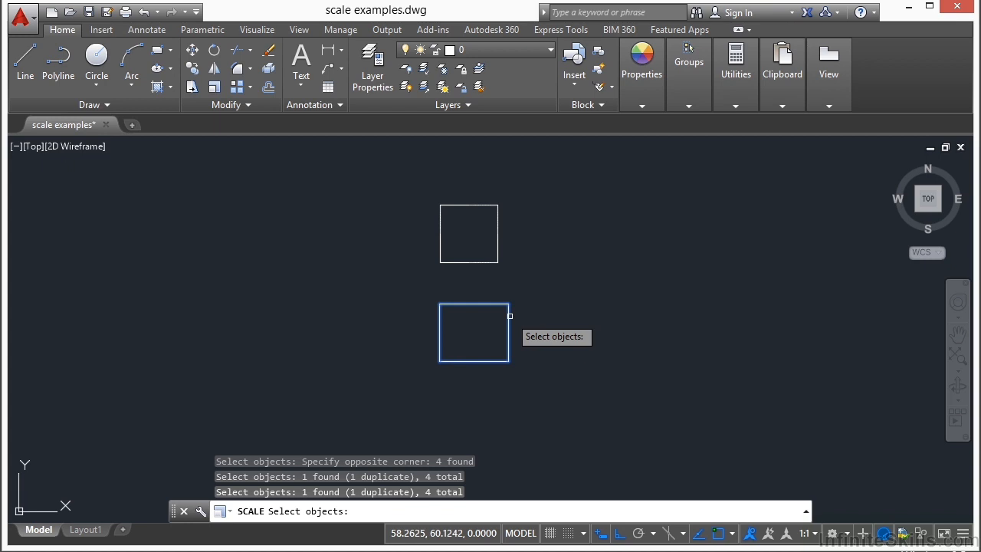
{"action": "key", "text": "Return"}
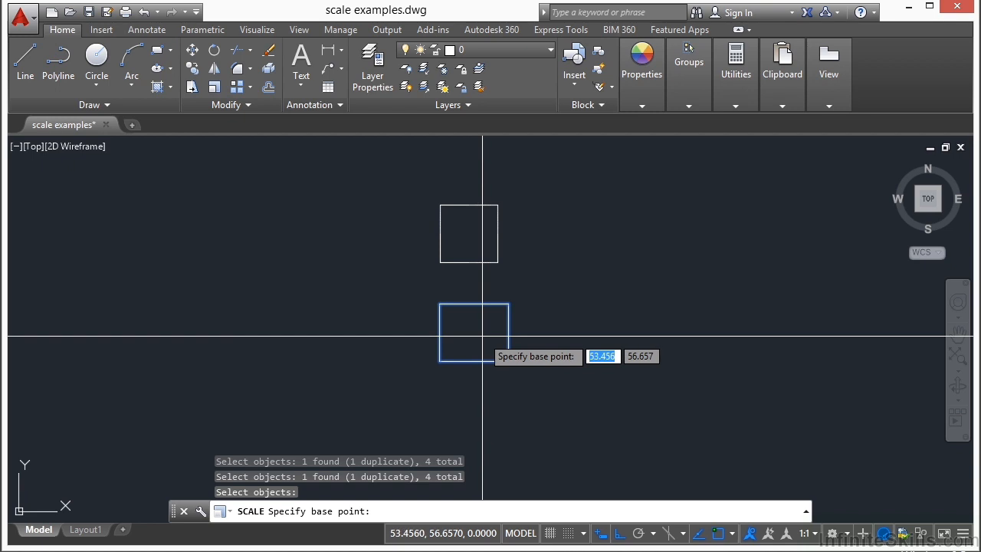
{"action": "left_click", "coordinate": [441, 362]}
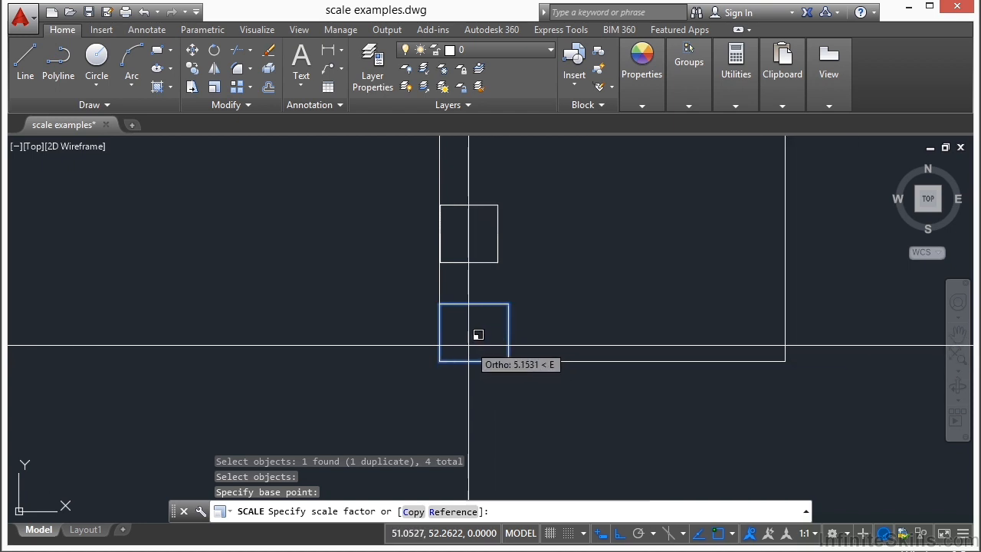
{"action": "scroll", "coordinate": [493, 325], "scroll_direction": "down", "scroll_amount": 4}
{"action": "middle_click_drag", "start_coordinate": [512, 314], "coordinate": [427, 384]}
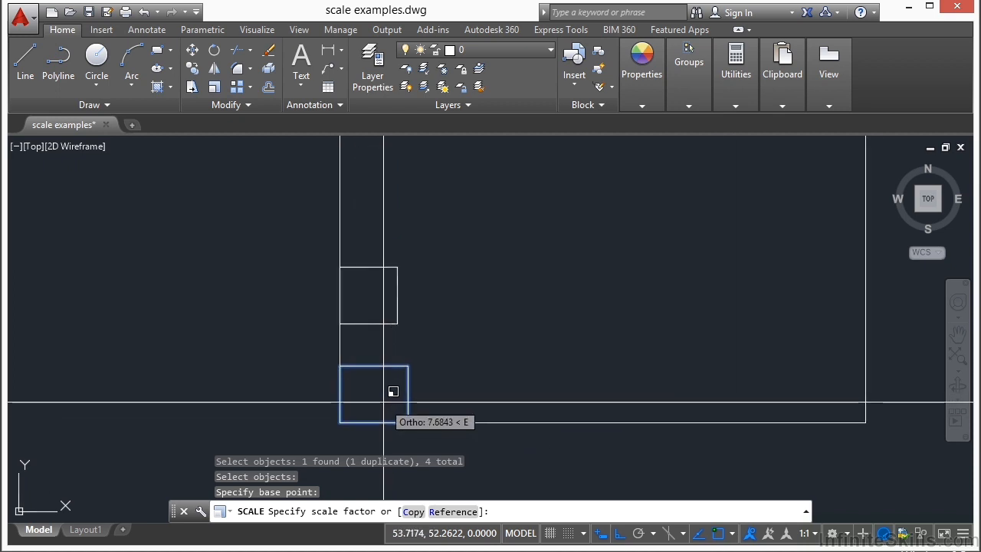
{"action": "type", "text": "2"}
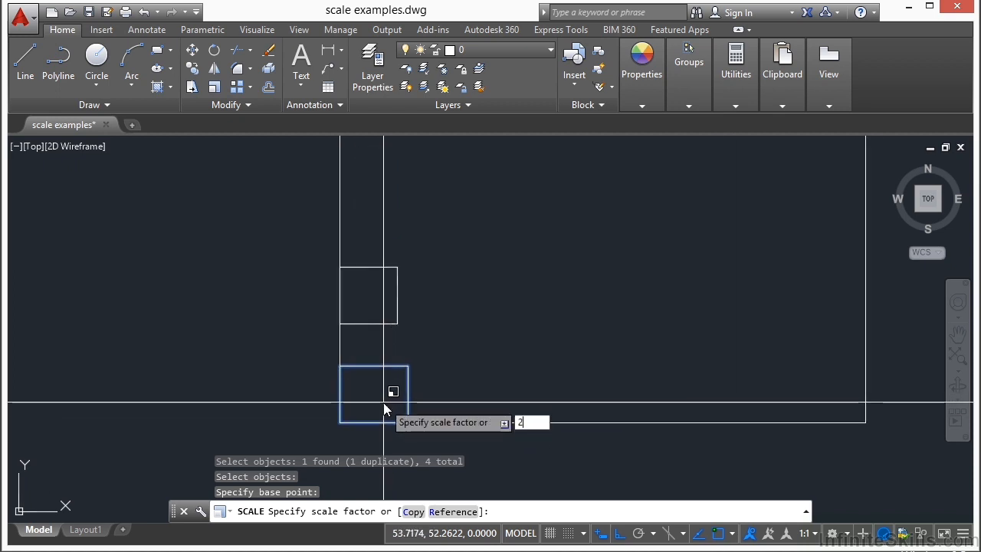
{"action": "key", "text": "Return"}
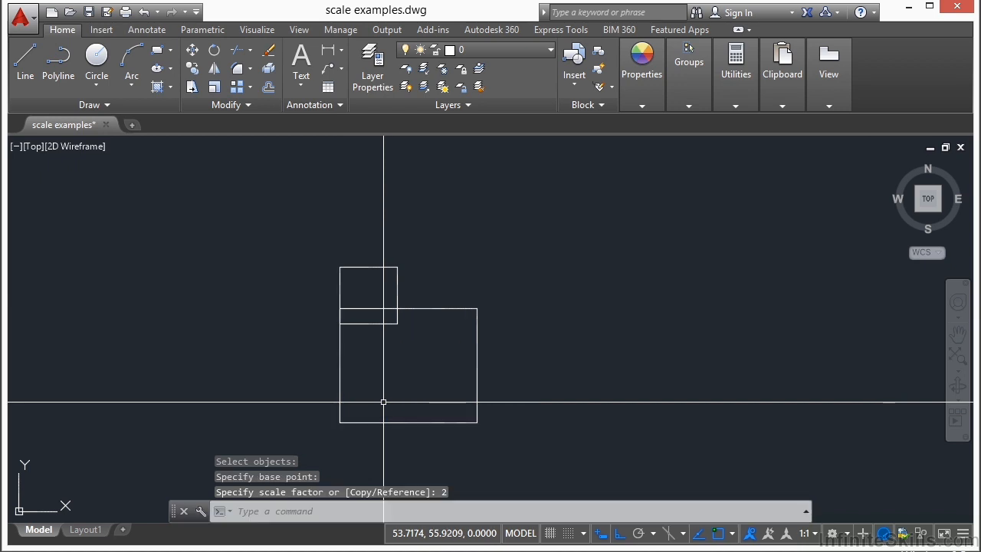
{"action": "left_click", "coordinate": [144, 12]}
Scale the lower rectangle's four lines by a factor of .5 about the lower-left corner.
{"action": "middle_click_drag", "start_coordinate": [550, 277], "coordinate": [508, 287]}
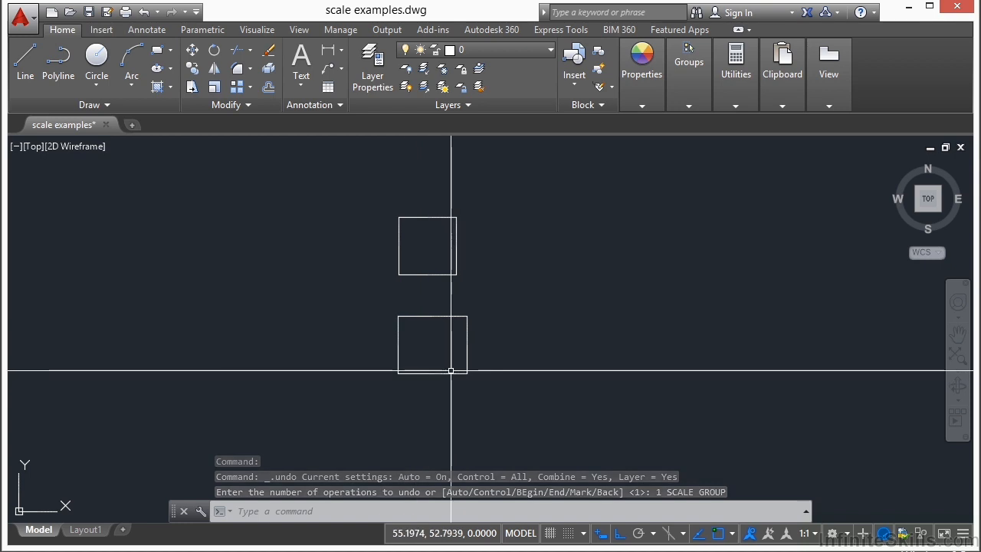
{"action": "type", "text": "sc"}
{"action": "key", "text": "Return"}
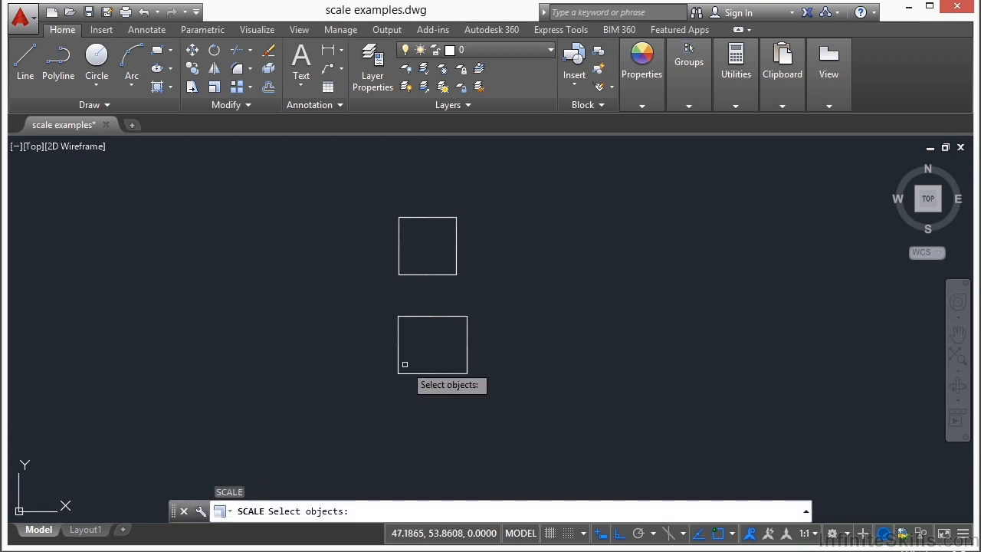
{"action": "left_click", "coordinate": [492, 306]}
{"action": "left_click", "coordinate": [372, 391]}
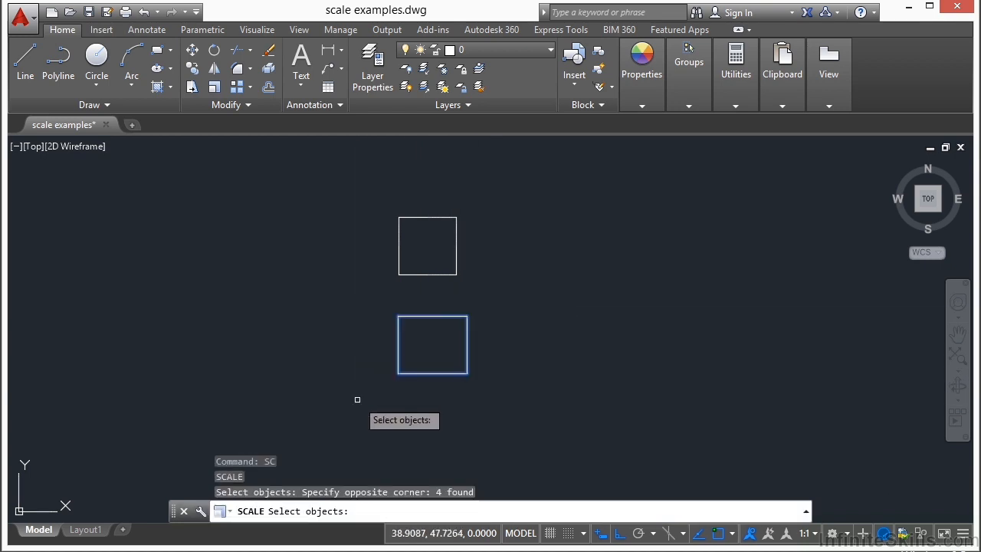
{"action": "key", "text": "Return"}
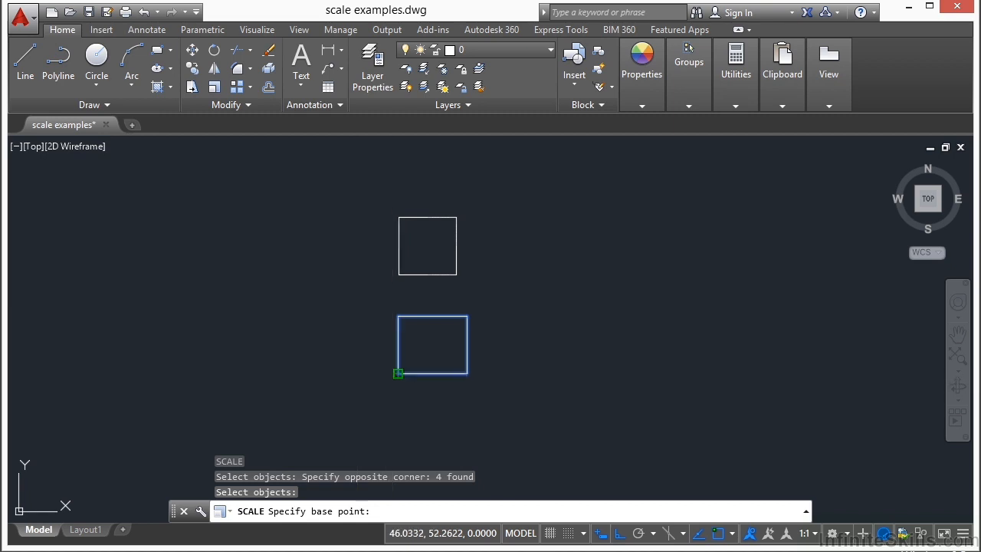
{"action": "left_click", "coordinate": [397, 376]}
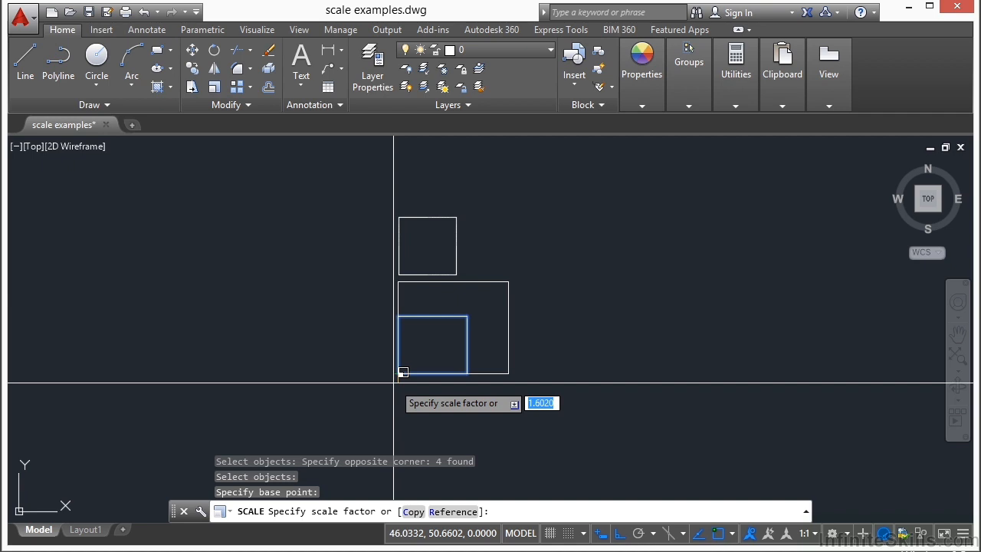
{"action": "type", "text": ".5"}
{"action": "key", "text": "Return"}
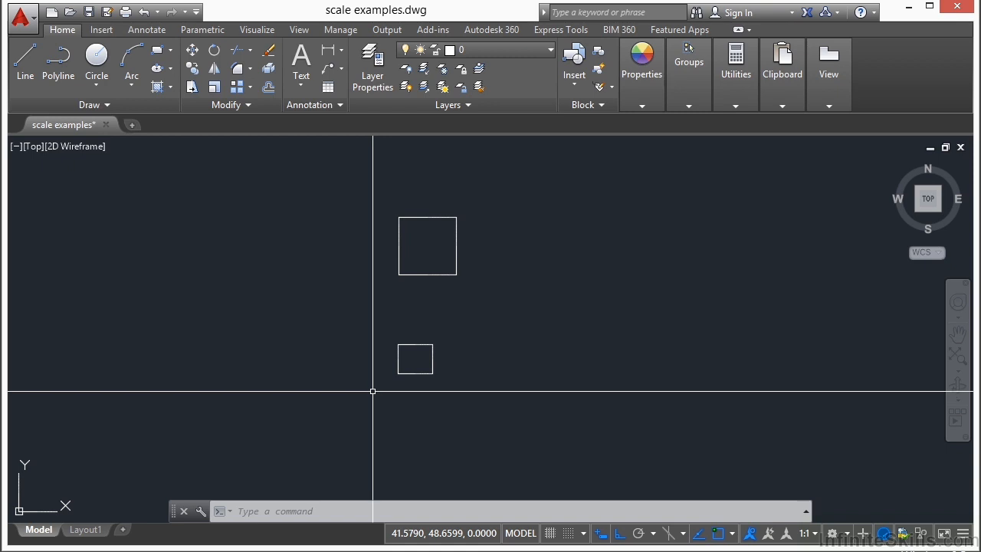
Scale a copy of the upper square by a factor of 2 about its lower-left corner, using the Copy option.
{"action": "middle_click_drag", "start_coordinate": [407, 274], "coordinate": [395, 295]}
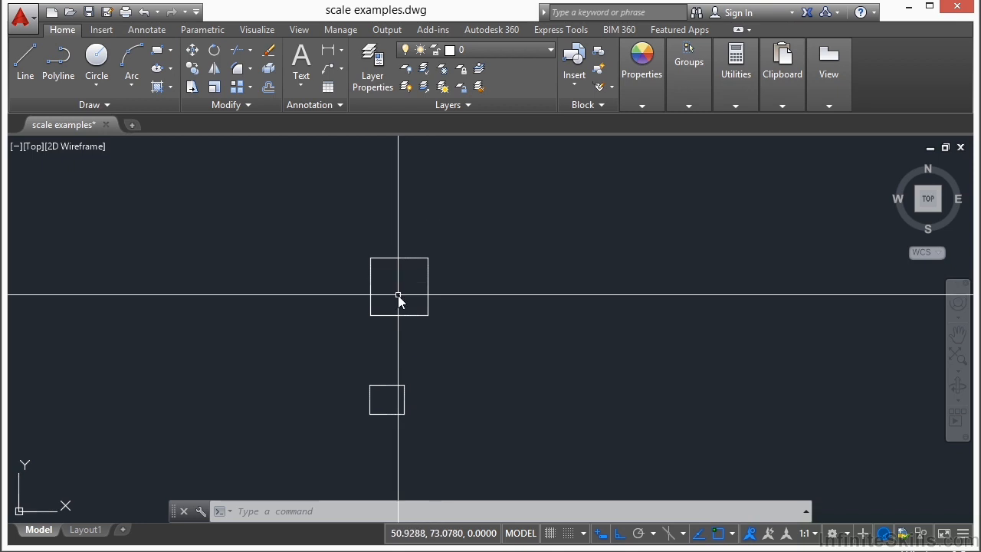
{"action": "type", "text": "scale"}
{"action": "key", "text": "Return"}
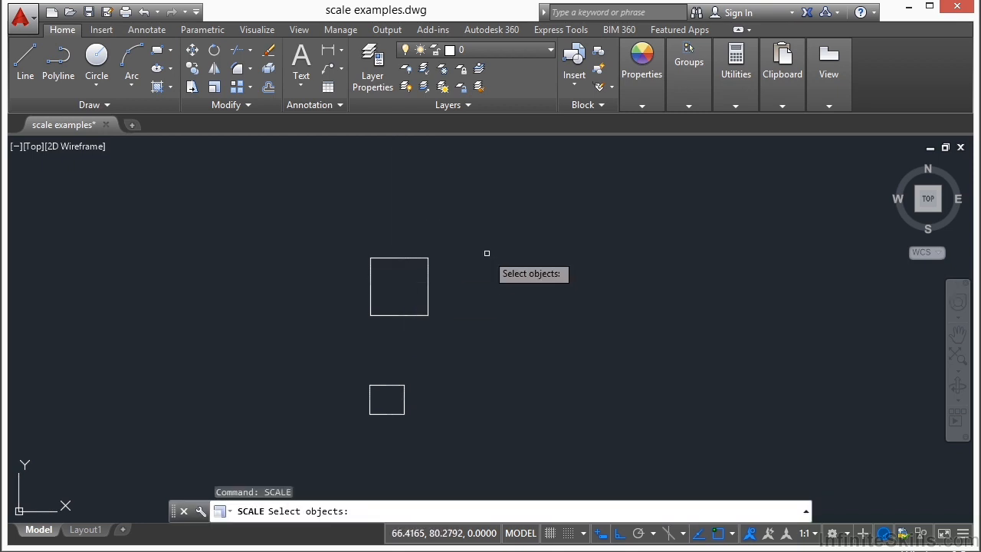
{"action": "left_click", "coordinate": [488, 227]}
{"action": "left_click", "coordinate": [358, 340]}
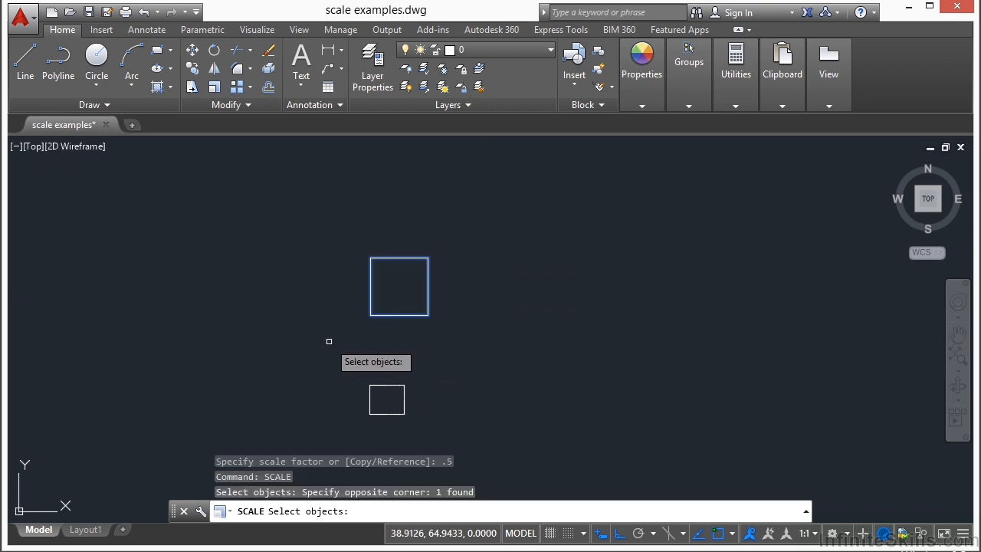
{"action": "key", "text": "Return"}
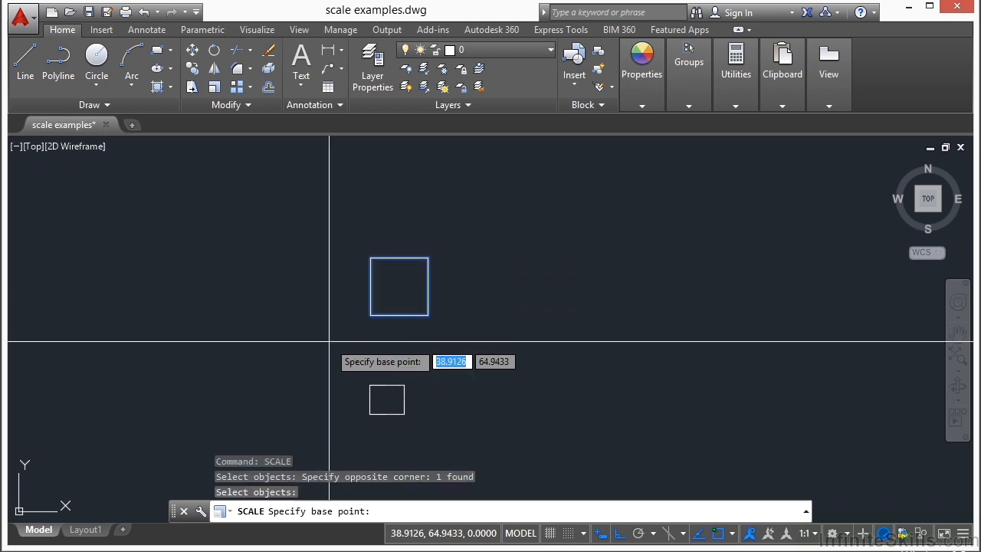
{"action": "left_click", "coordinate": [370, 315]}
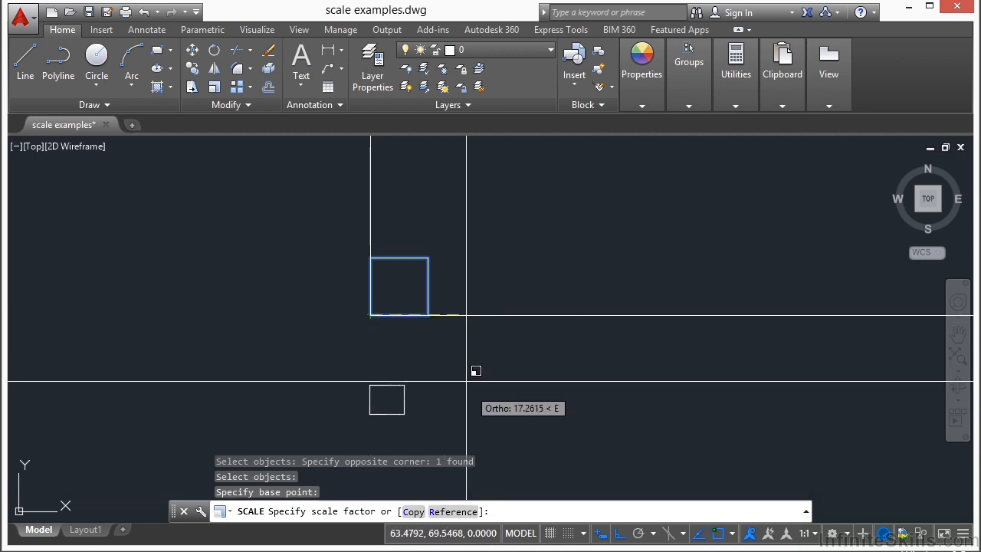
{"action": "type", "text": "c"}
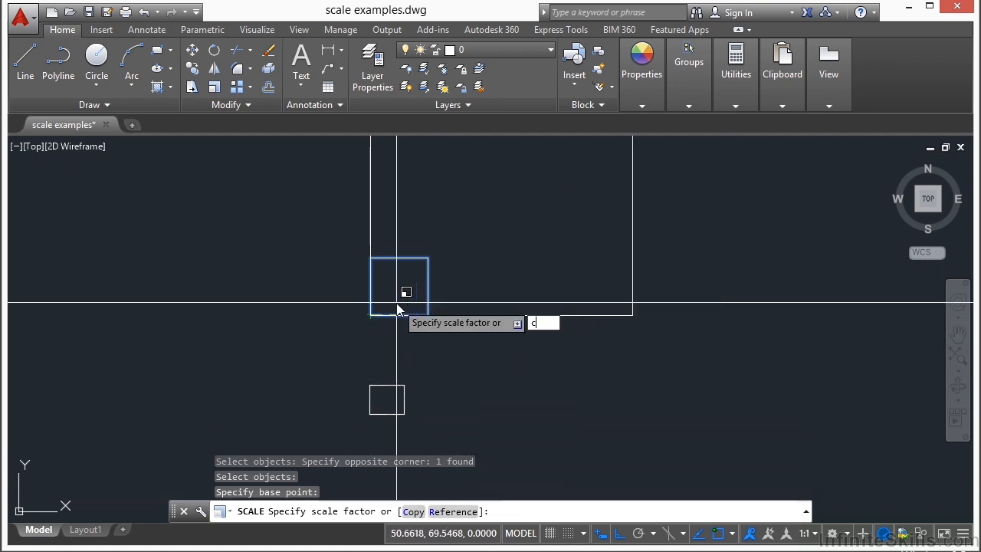
{"action": "key", "text": "Return"}
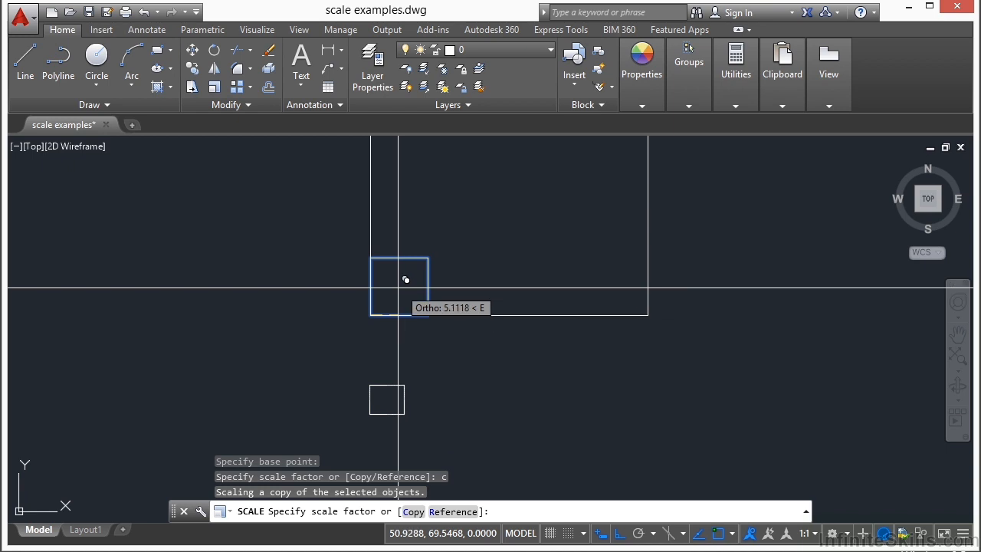
{"action": "type", "text": "2"}
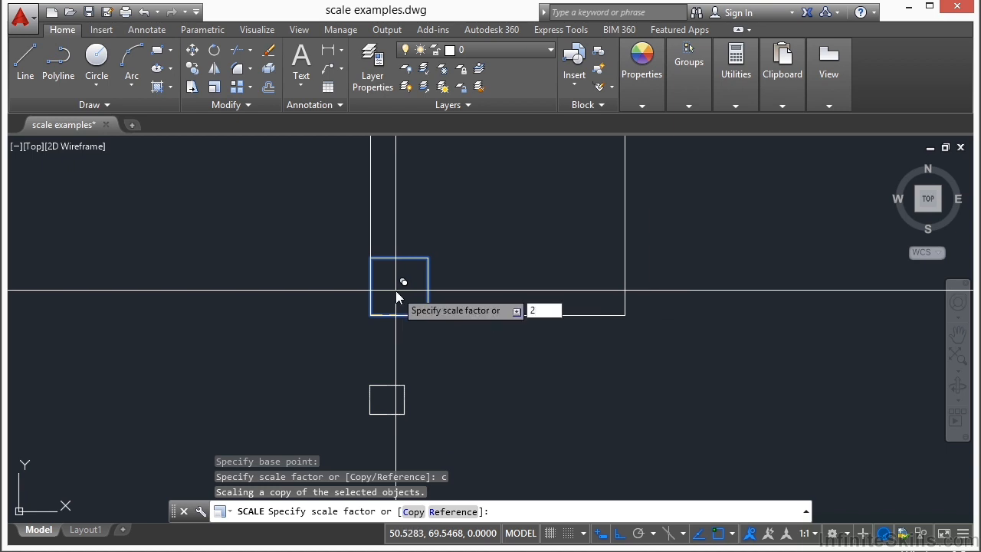
{"action": "key", "text": "Return"}
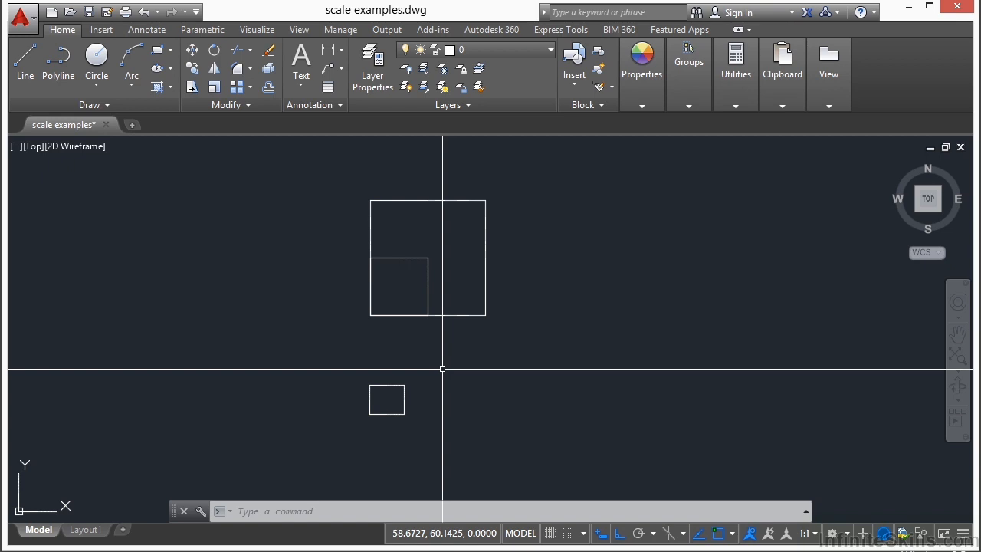
Select the top line of the small lower rectangle, and clear the selection.
{"action": "middle_click_drag", "start_coordinate": [387, 391], "coordinate": [400, 355]}
{"action": "scroll", "coordinate": [400, 355], "scroll_direction": "up", "scroll_amount": 4}
{"action": "left_click", "coordinate": [395, 333]}
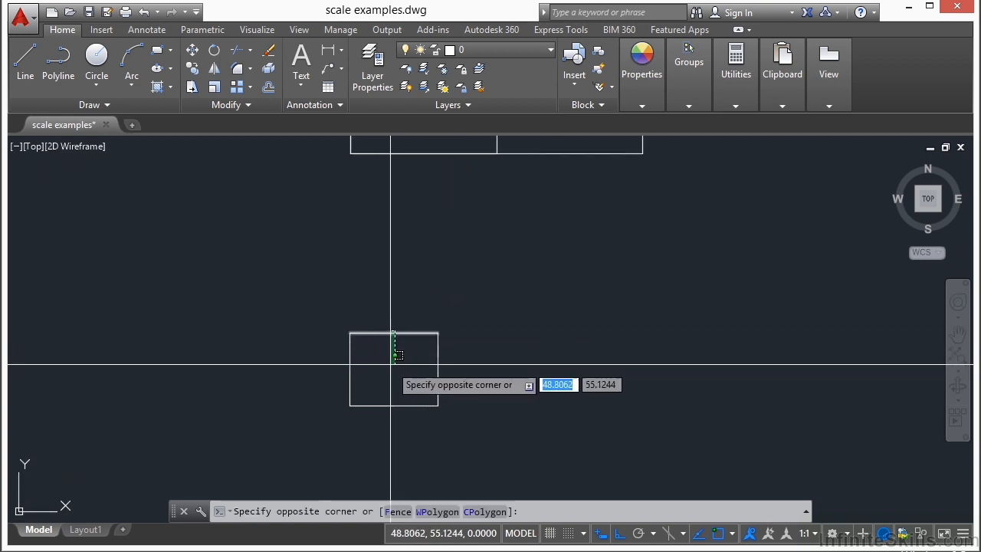
{"action": "left_click", "coordinate": [391, 358]}
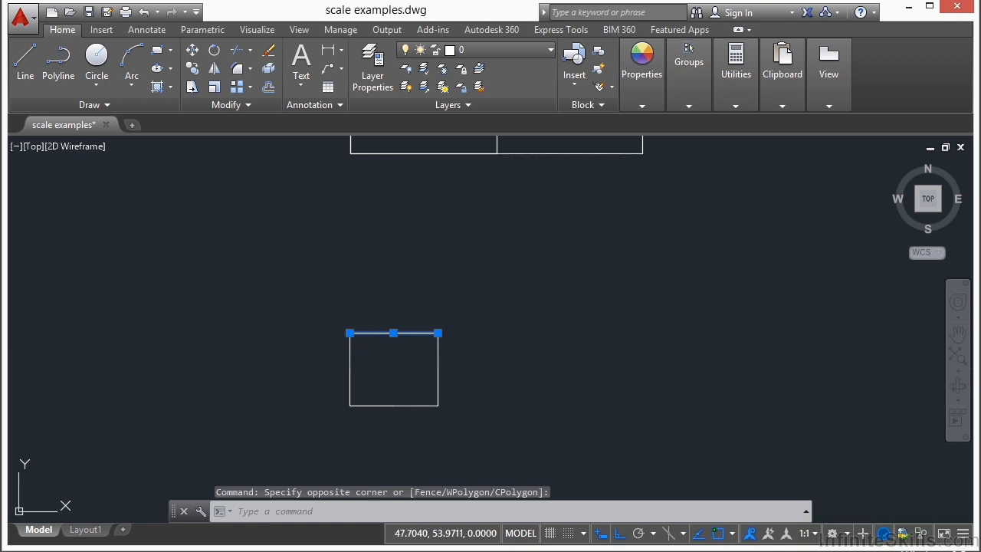
{"action": "key", "text": "Escape"}
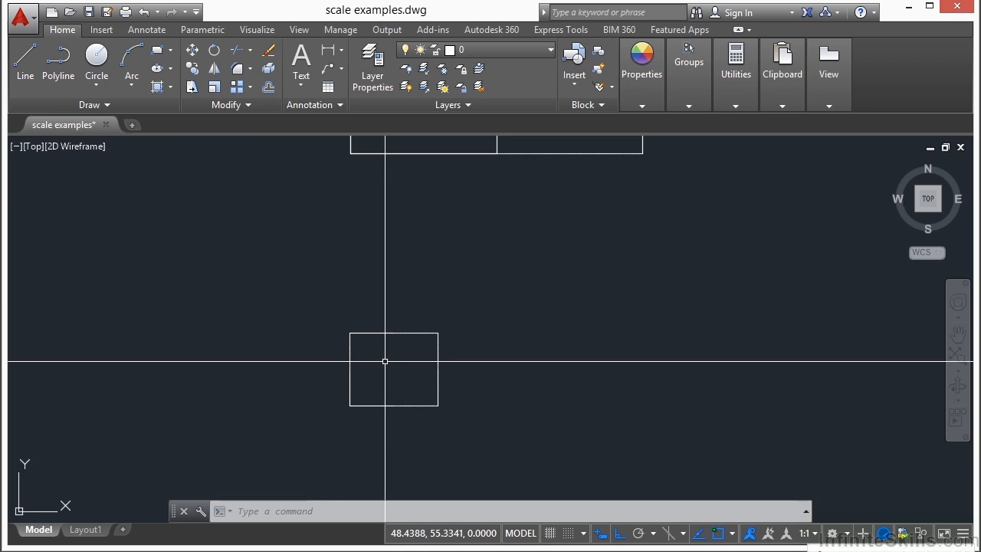
Scale a copy of the small rectangle's top line by a factor of 1/3 about its left endpoint, using the Copy option.
{"action": "type", "text": "SCALE"}
{"action": "key", "text": "Return"}
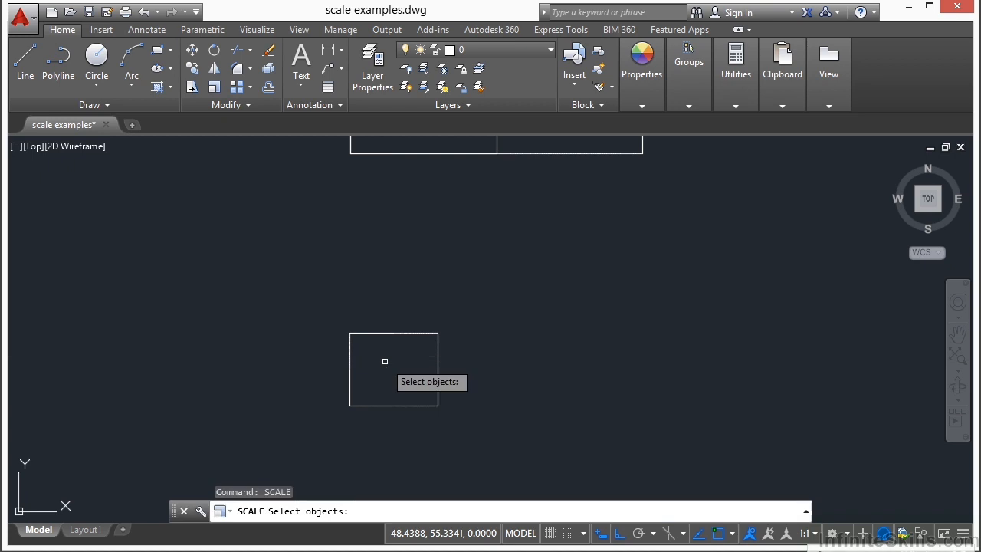
{"action": "left_click", "coordinate": [372, 330]}
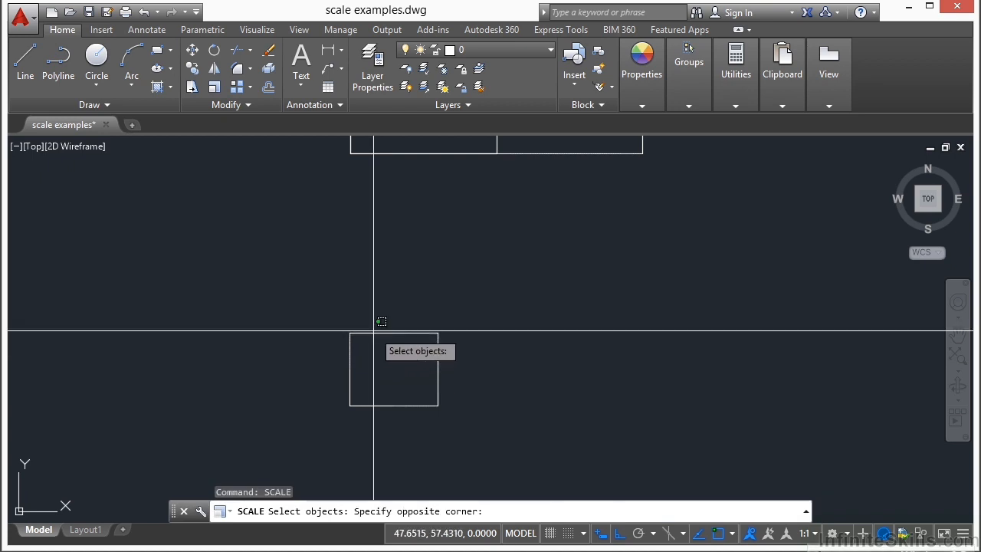
{"action": "left_click", "coordinate": [384, 358]}
{"action": "key", "text": "Return"}
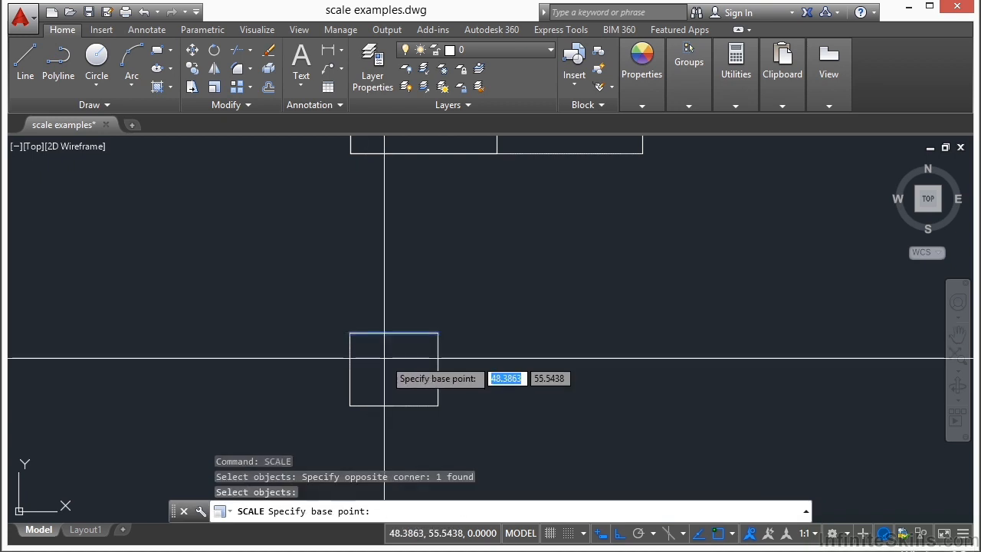
{"action": "left_click", "coordinate": [349, 333]}
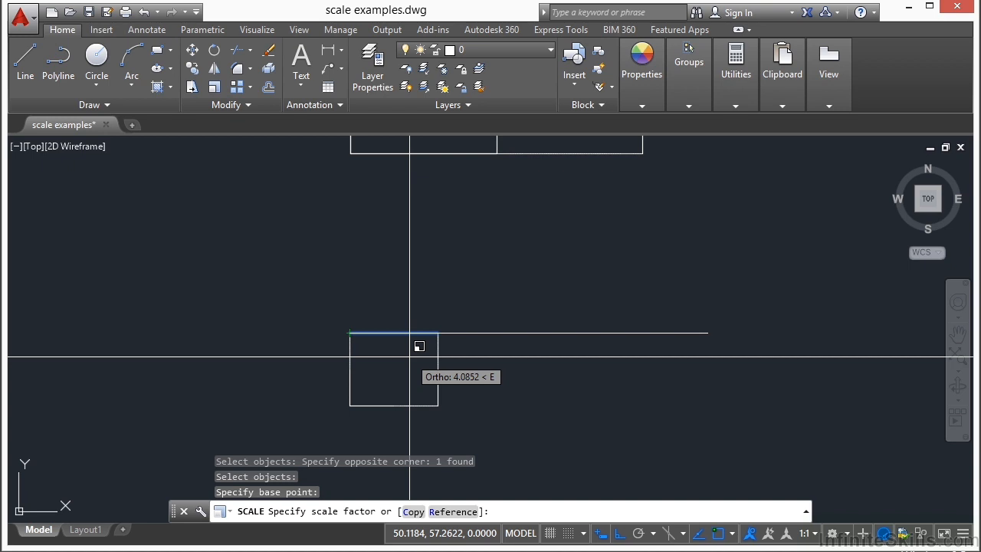
{"action": "type", "text": "c"}
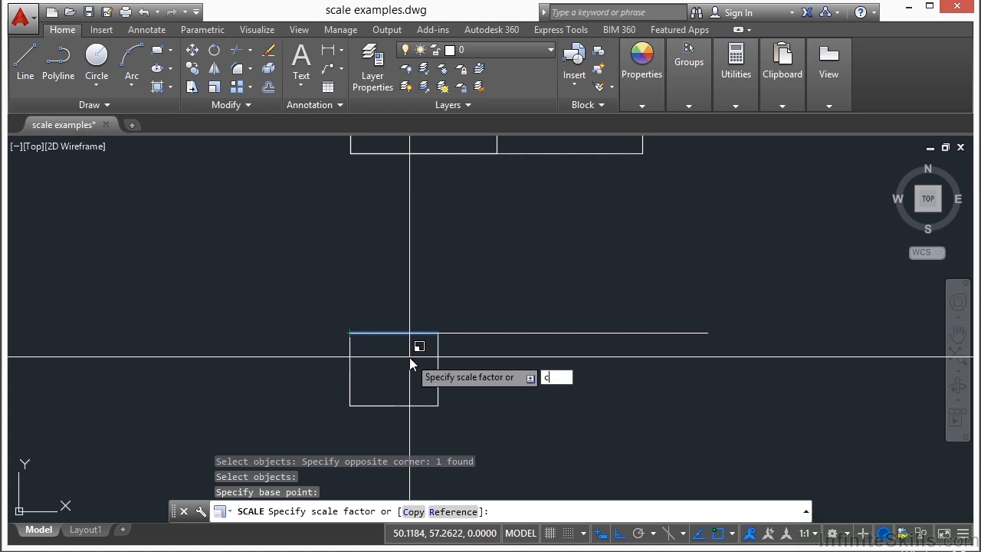
{"action": "key", "text": "Return"}
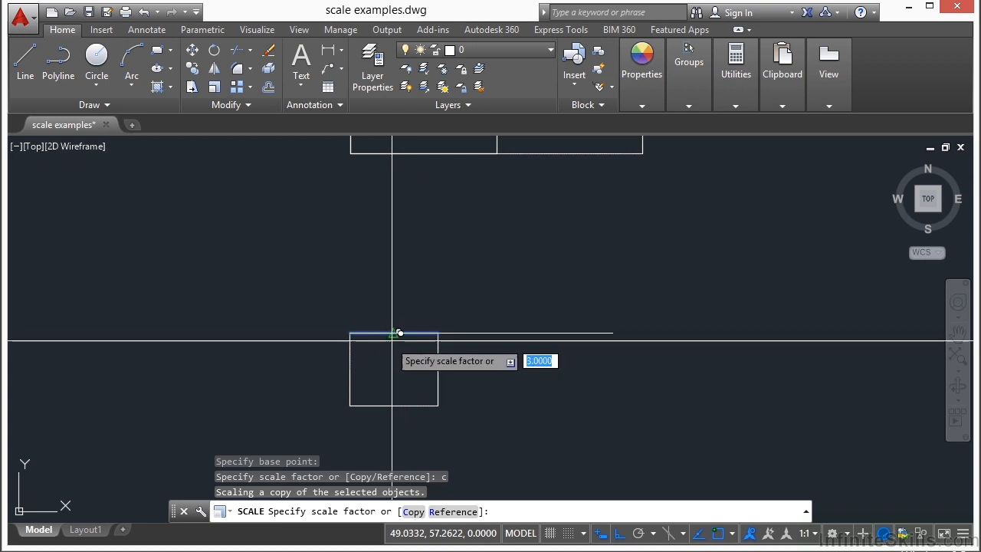
{"action": "type", "text": "1/3"}
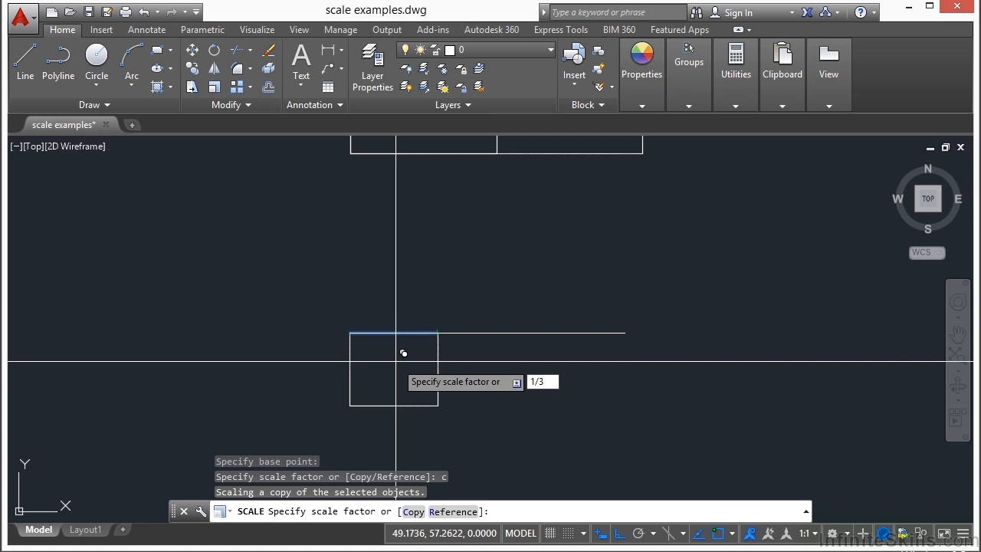
{"action": "key", "text": "Return"}
Examine the rectangle's full-length top line and its shorter scaled copy by selecting each one and clearing the selection.
{"action": "scroll", "coordinate": [396, 361], "scroll_direction": "up", "scroll_amount": 2}
{"action": "middle_click_drag", "start_coordinate": [397, 354], "coordinate": [405, 321]}
{"action": "left_click", "coordinate": [439, 285]}
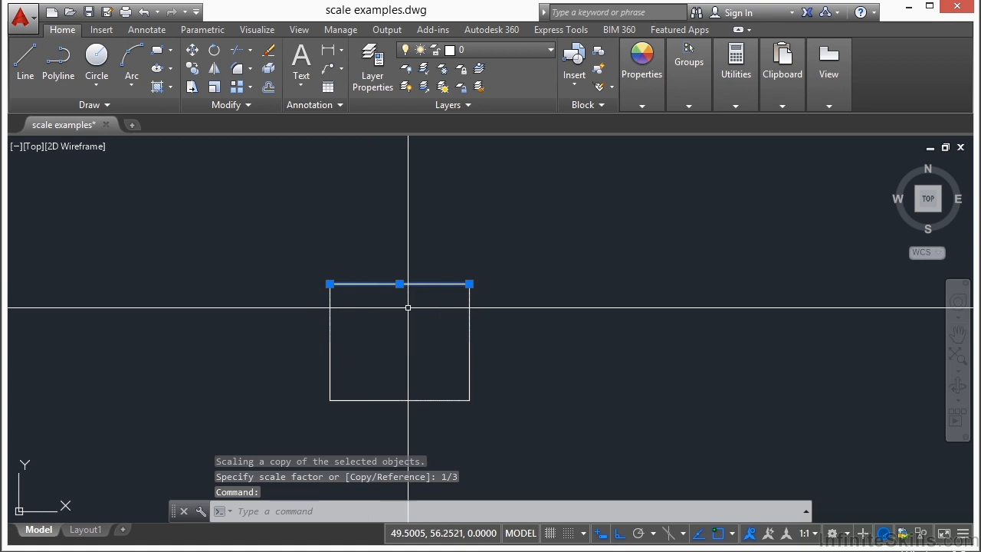
{"action": "key", "text": "Escape"}
{"action": "left_click", "coordinate": [294, 247]}
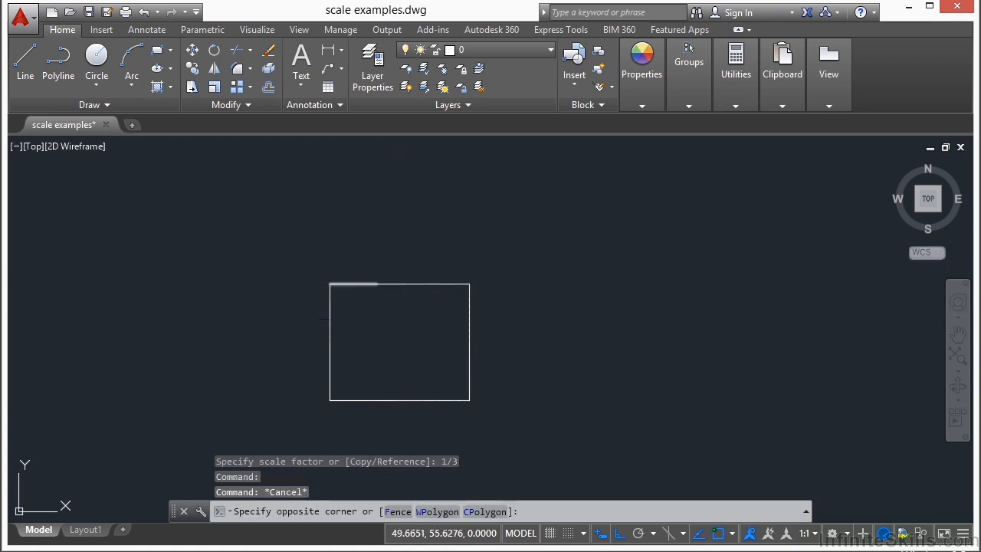
{"action": "left_click", "coordinate": [414, 322]}
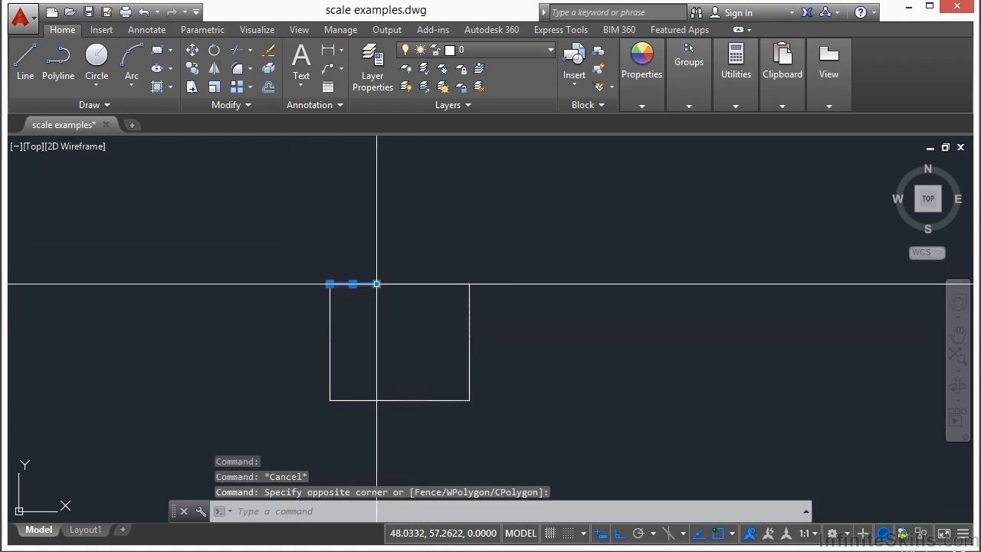
{"action": "key", "text": "Escape"}
Move the full-length top line straight up about 1.6 units, clear of the rectangle.
{"action": "type", "text": "m"}
{"action": "key", "text": "Return"}
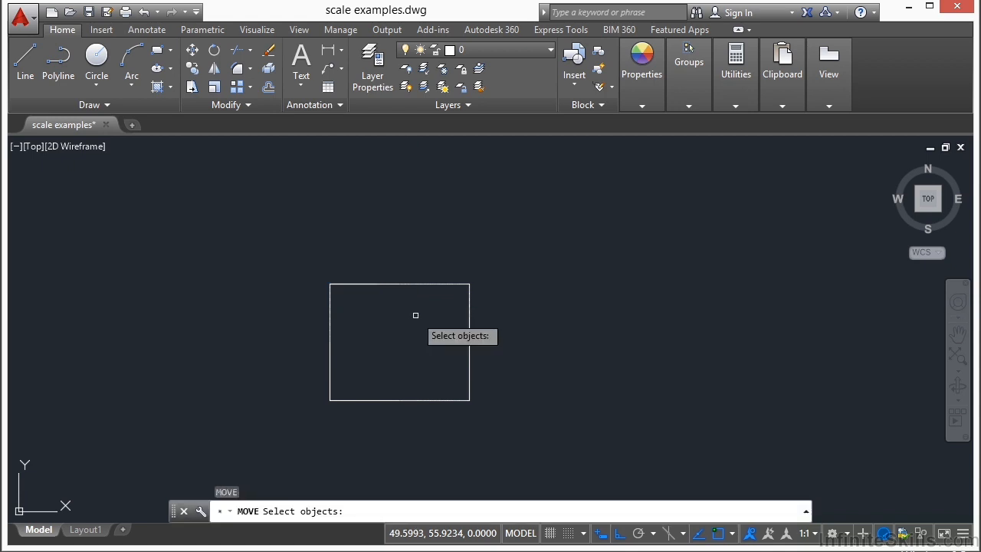
{"action": "left_click", "coordinate": [450, 268]}
{"action": "left_click", "coordinate": [440, 309]}
{"action": "key", "text": "Return"}
{"action": "left_click", "coordinate": [515, 306]}
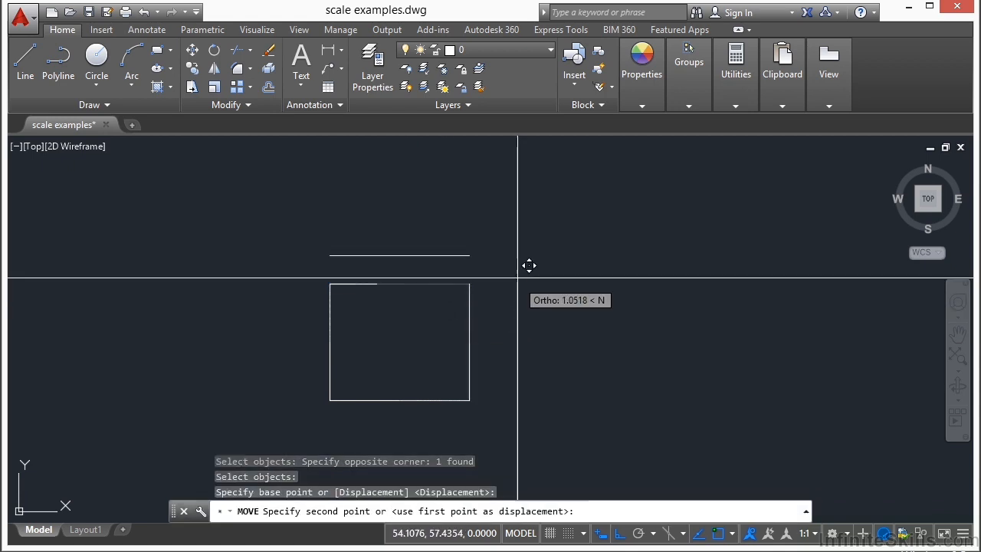
{"action": "left_click", "coordinate": [519, 268]}
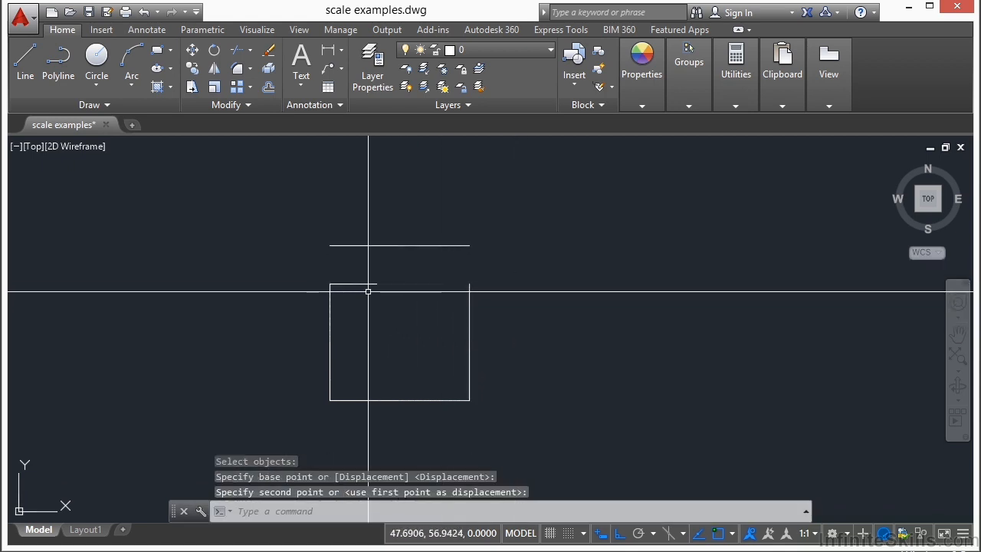
Copy the rectangle's left vertical line from its upper endpoint to the right end of the short top line.
{"action": "type", "text": "cp"}
{"action": "key", "text": "Return"}
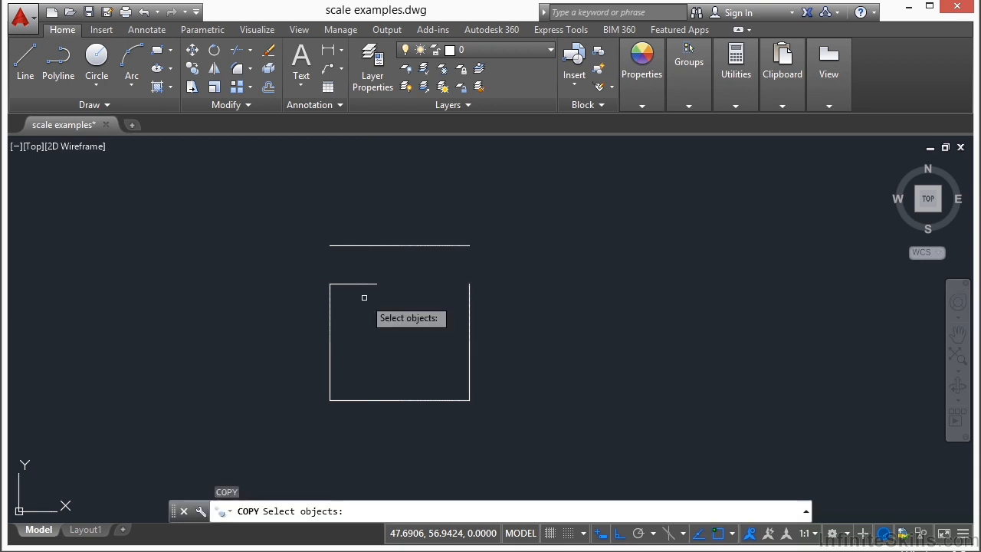
{"action": "left_click", "coordinate": [353, 311]}
{"action": "left_click", "coordinate": [310, 328]}
{"action": "key", "text": "Return"}
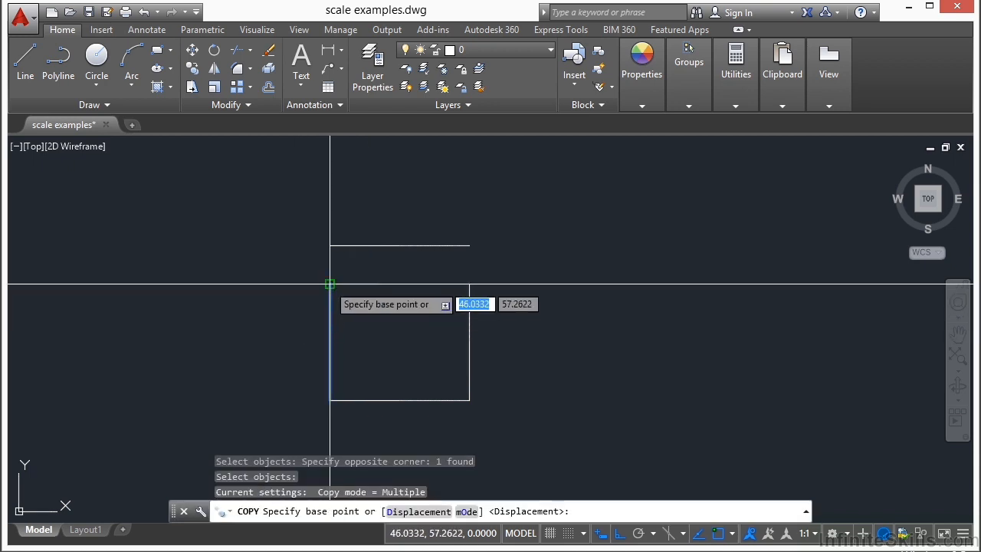
{"action": "left_click", "coordinate": [330, 284]}
{"action": "left_click", "coordinate": [378, 270]}
{"action": "key", "text": "Return"}
Copy the new vertical line to the right by the length of the short top line.
{"action": "key", "text": "Return"}
{"action": "left_click", "coordinate": [387, 305]}
{"action": "left_click", "coordinate": [341, 301]}
{"action": "key", "text": "Return"}
{"action": "left_click", "coordinate": [330, 284]}
{"action": "left_click", "coordinate": [376, 284]}
{"action": "key", "text": "Return"}
Erase the short line at the rectangle's upper-left corner.
{"action": "left_click", "coordinate": [357, 284]}
{"action": "left_click", "coordinate": [302, 141]}
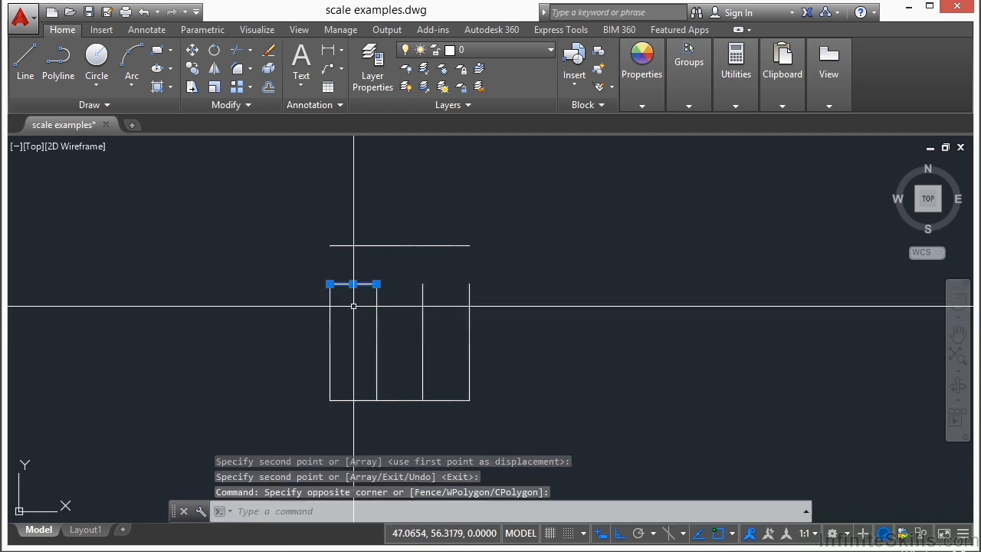
{"action": "left_click", "coordinate": [270, 52]}
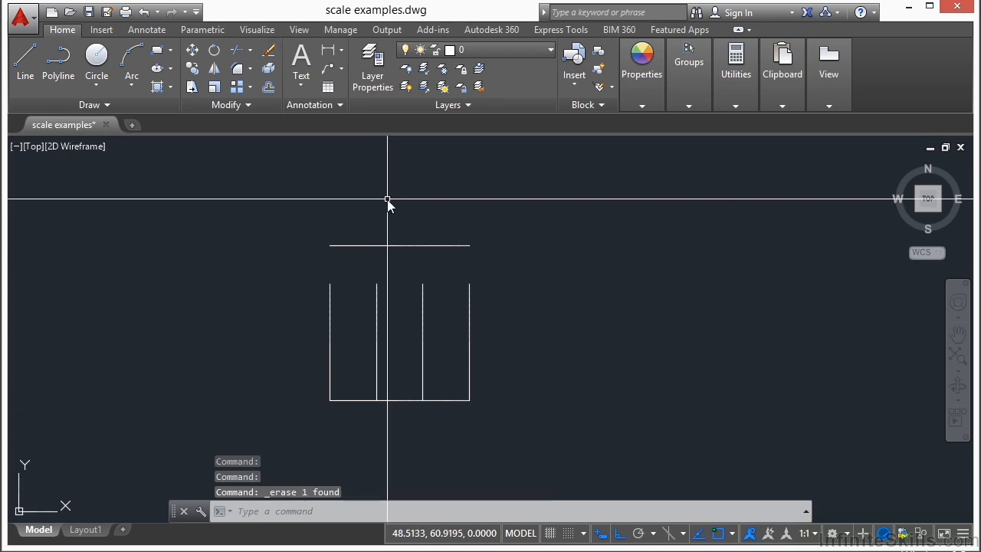
Move the detached long line by its left endpoint onto the upper end of the rectangle's left side.
{"action": "type", "text": "m"}
{"action": "key", "text": "Return"}
{"action": "left_click", "coordinate": [398, 200]}
{"action": "left_click", "coordinate": [364, 251]}
{"action": "key", "text": "Return"}
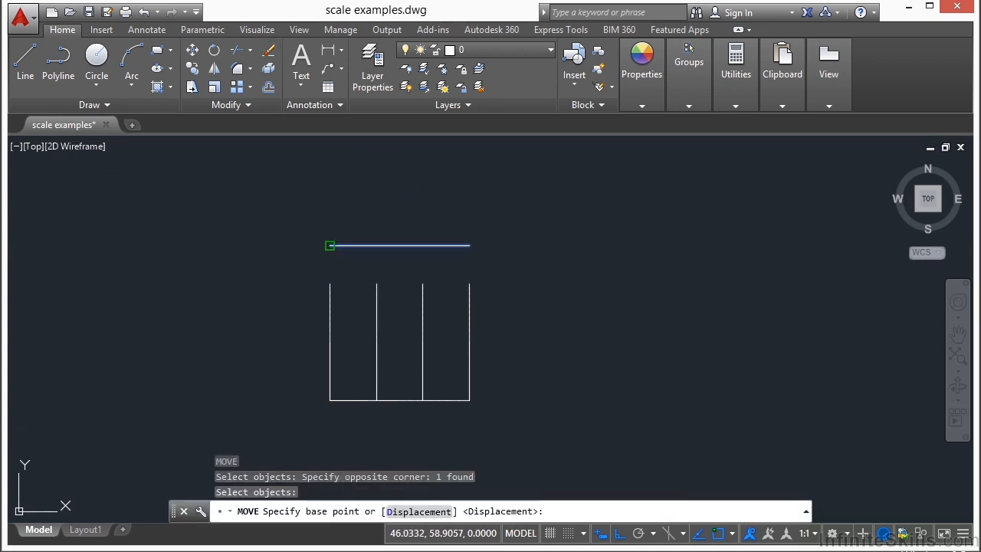
{"action": "left_click", "coordinate": [330, 245]}
{"action": "left_click", "coordinate": [329, 284]}
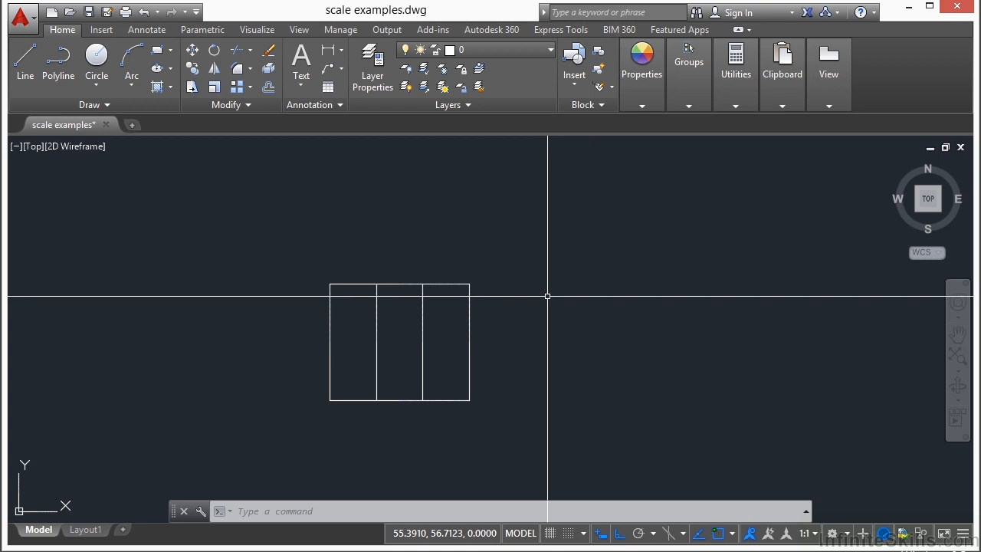
Scale the rectangle's top line by a factor of 1/3 about its left endpoint without making a copy.
{"action": "type", "text": "sc"}
{"action": "key", "text": "Return"}
{"action": "left_click", "coordinate": [460, 282]}
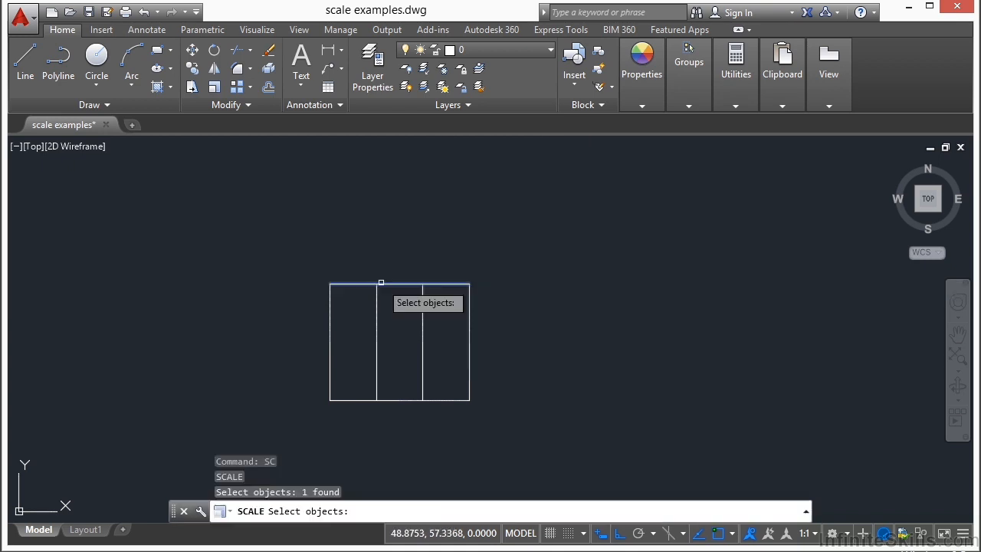
{"action": "key", "text": "Return"}
{"action": "left_click", "coordinate": [327, 256]}
{"action": "type", "text": "1"}
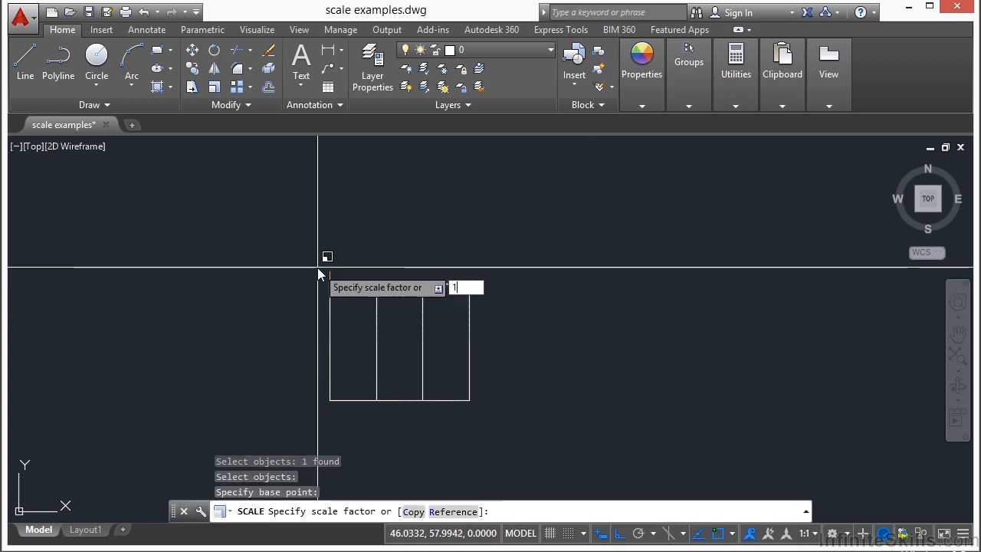
{"action": "type", "text": "/3"}
{"action": "key", "text": "Return"}
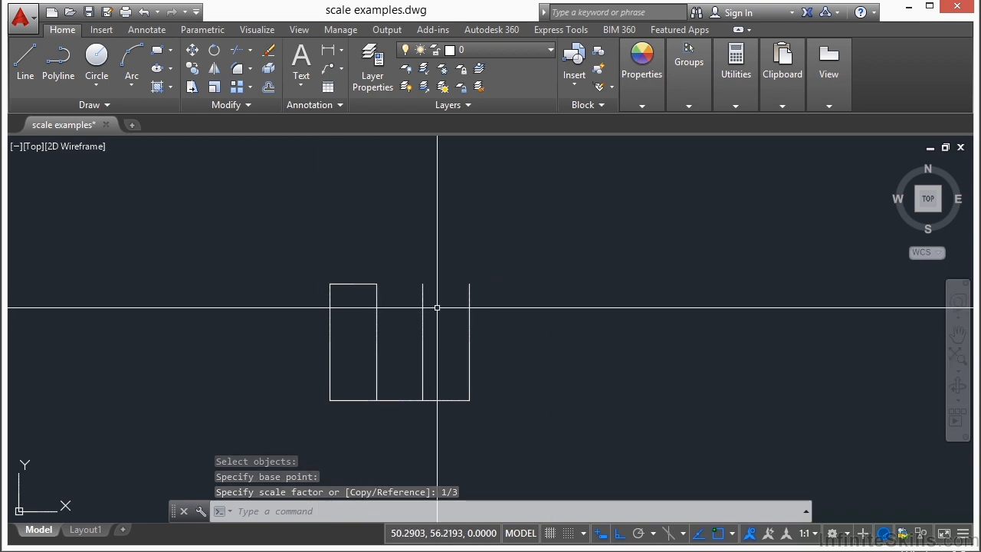
Stretch the shortened top line's right end to the rectangle's upper-right corner and clear the selection.
{"action": "left_click", "coordinate": [360, 284]}
{"action": "left_click", "coordinate": [377, 284]}
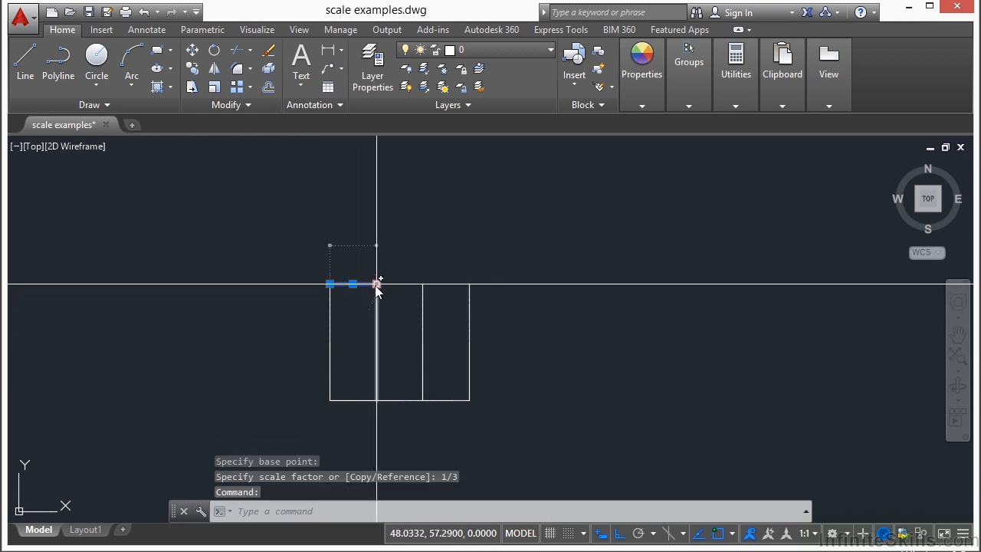
{"action": "key", "text": "Escape"}
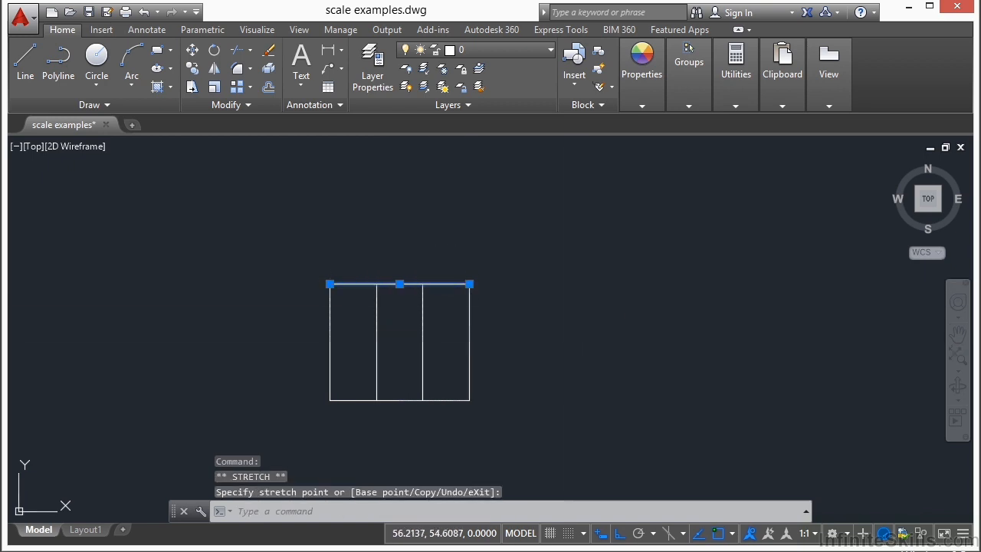
{"action": "key", "text": "Escape"}
{"action": "middle_click_drag", "start_coordinate": [511, 343], "coordinate": [547, 312]}
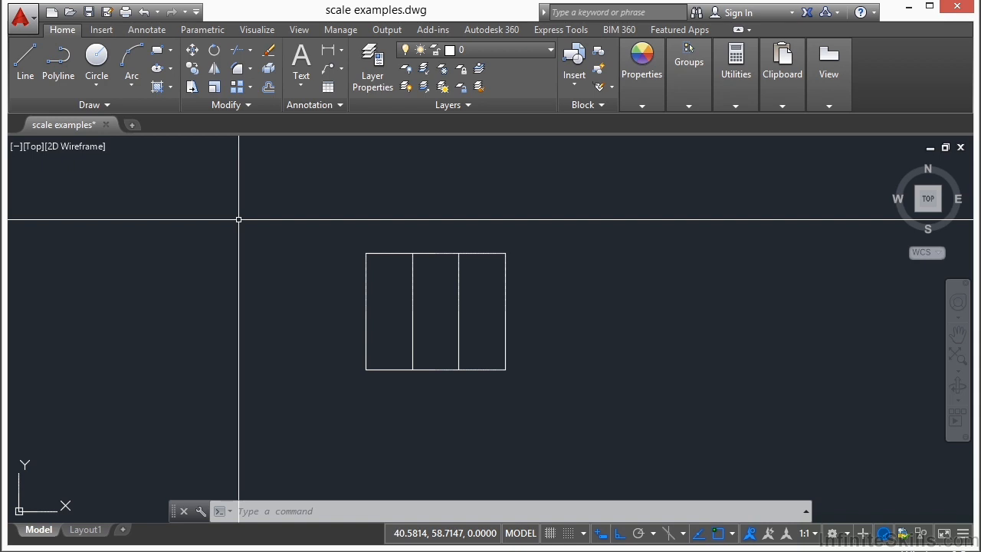
{"action": "scroll", "coordinate": [348, 309], "scroll_direction": "down", "scroll_amount": 6}
{"action": "middle_click_drag", "start_coordinate": [430, 236], "coordinate": [425, 311]}
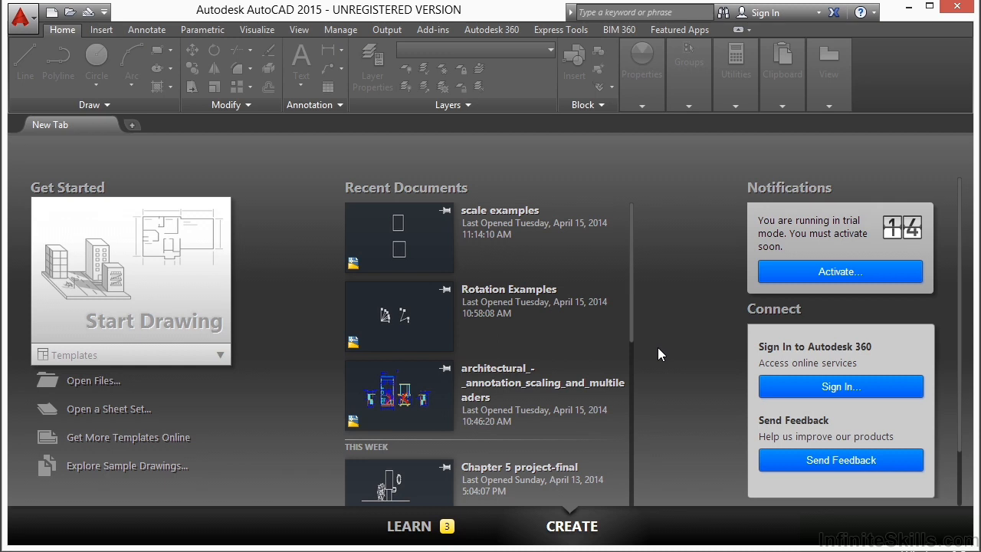
Open the drawing Stretch Examples.dwg from the 06 folder.
{"action": "left_click", "coordinate": [88, 382]}
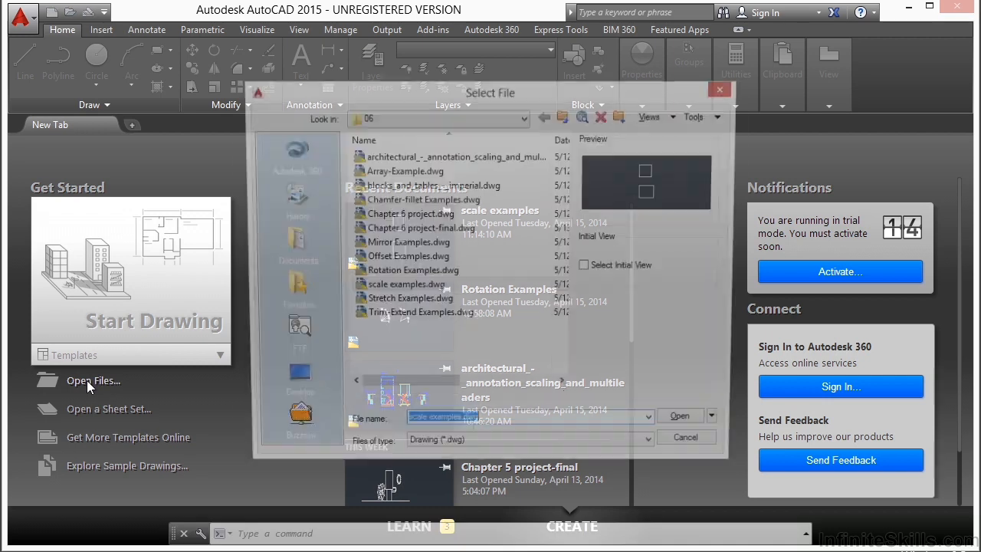
{"action": "left_click", "coordinate": [433, 302]}
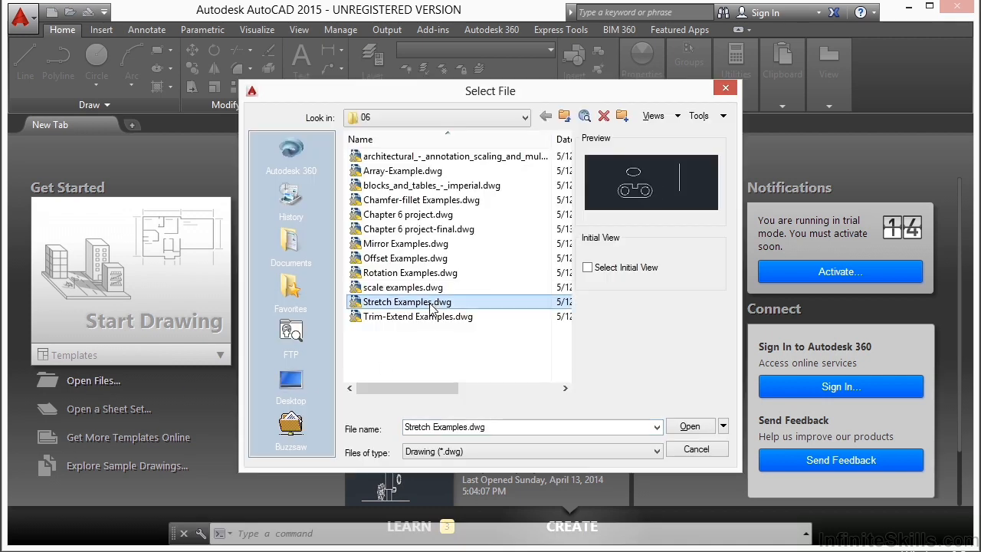
{"action": "left_click", "coordinate": [690, 426]}
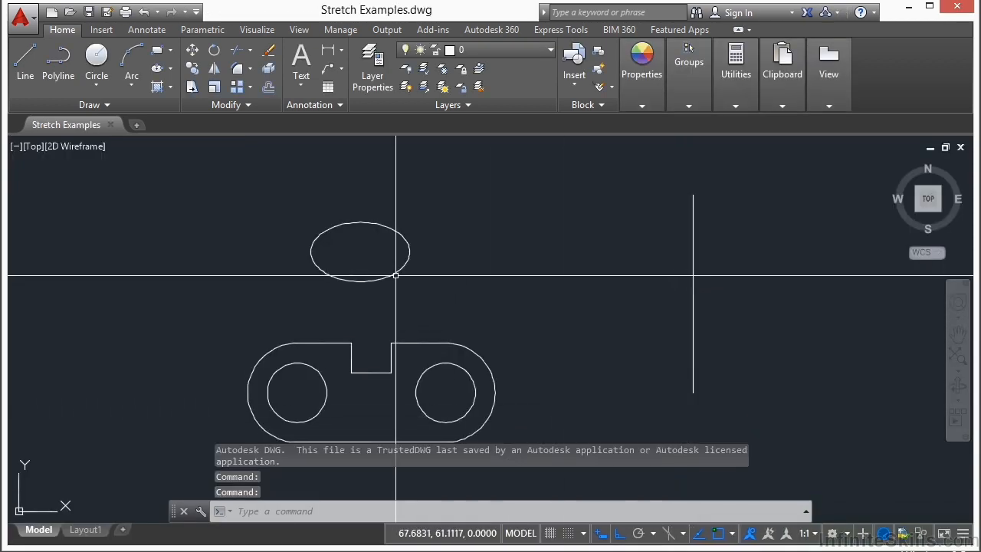
{"action": "middle_click_drag", "start_coordinate": [417, 319], "coordinate": [425, 250]}
{"action": "middle_click_drag", "start_coordinate": [596, 256], "coordinate": [584, 293]}
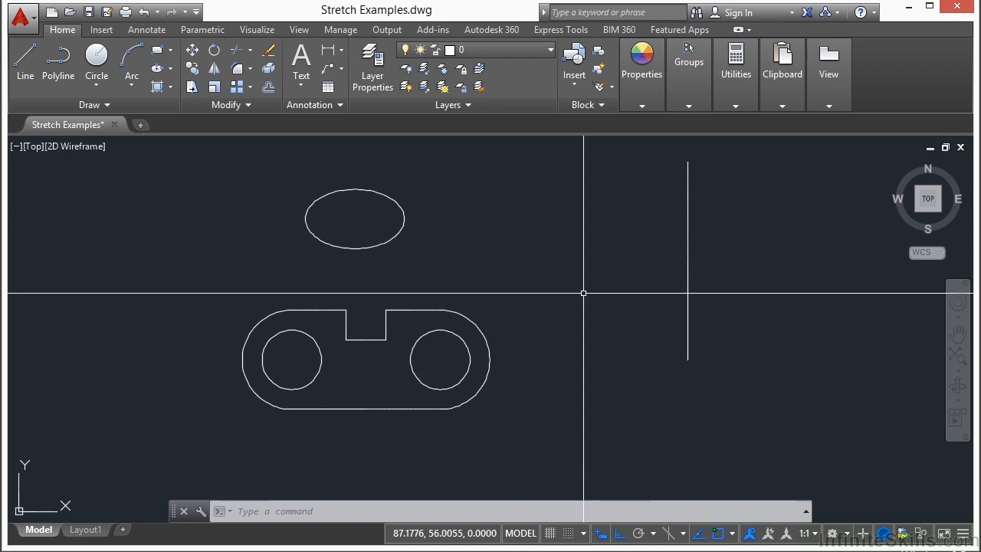
{"action": "type", "text": "ch"}
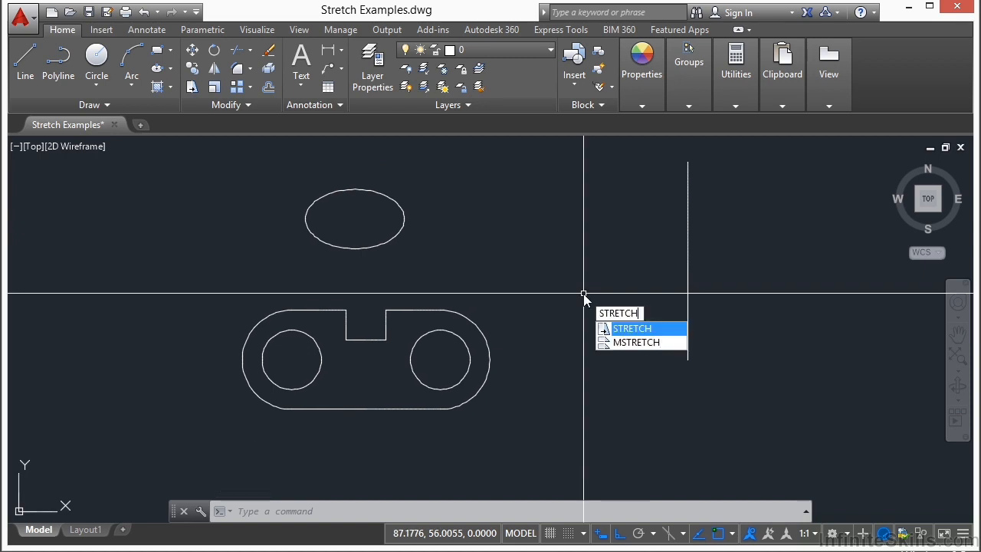
{"action": "key", "text": "Escape"}
{"action": "key", "text": "Escape"}
{"action": "key", "text": "Escape"}
{"action": "type", "text": "s"}
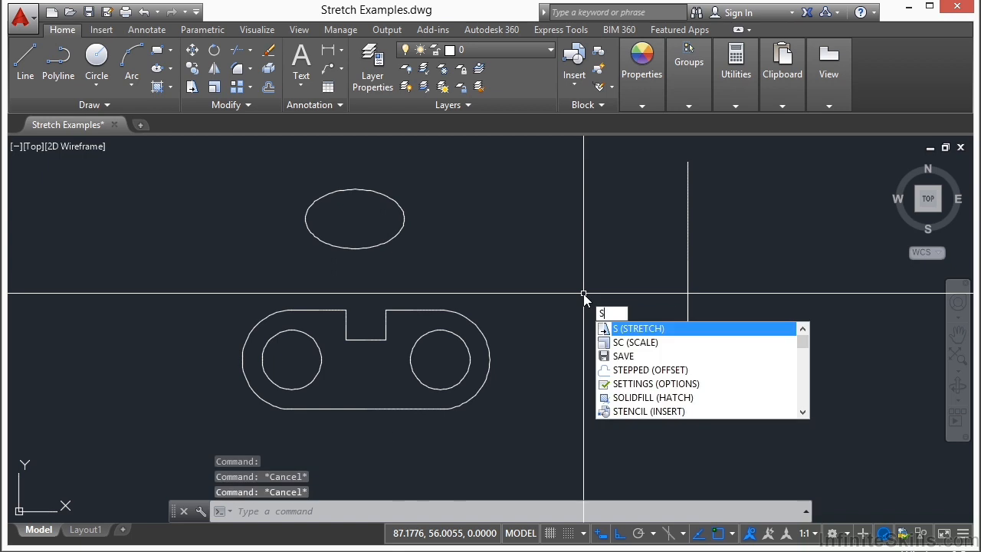
{"action": "key", "text": "BackSpace"}
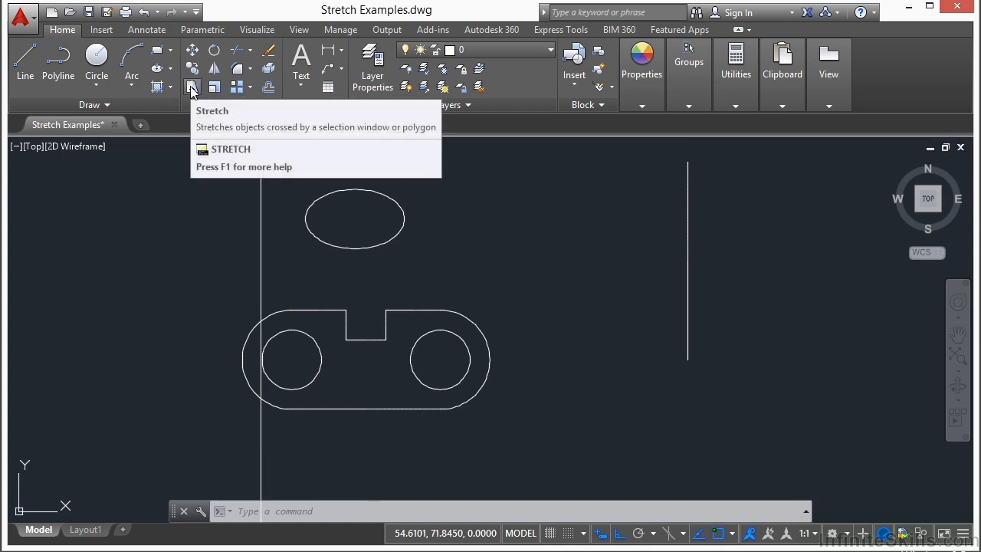
Stretch the lower end of the vertical line straight up, using a crossing selection around that end only.
{"action": "left_click", "coordinate": [192, 88]}
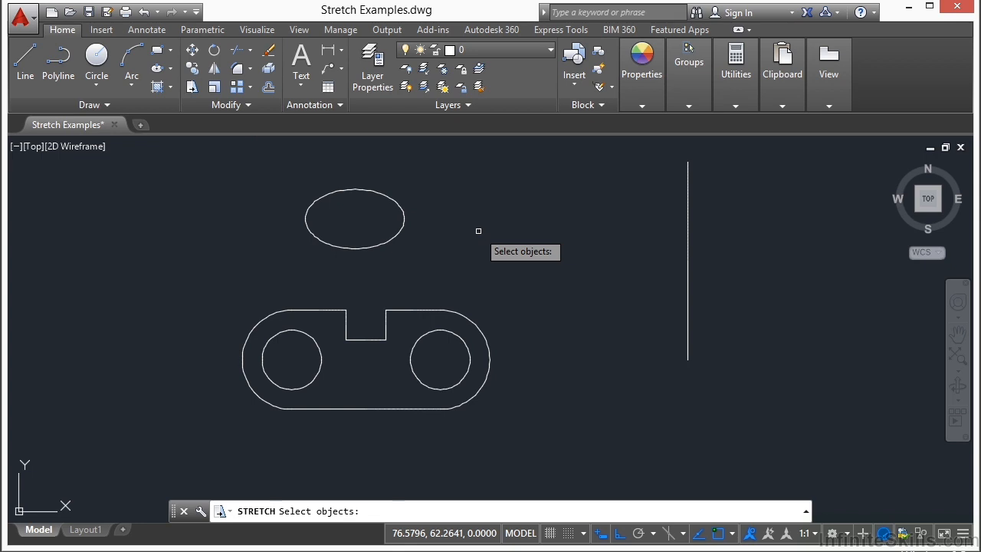
{"action": "left_click", "coordinate": [723, 326]}
{"action": "left_click", "coordinate": [639, 396]}
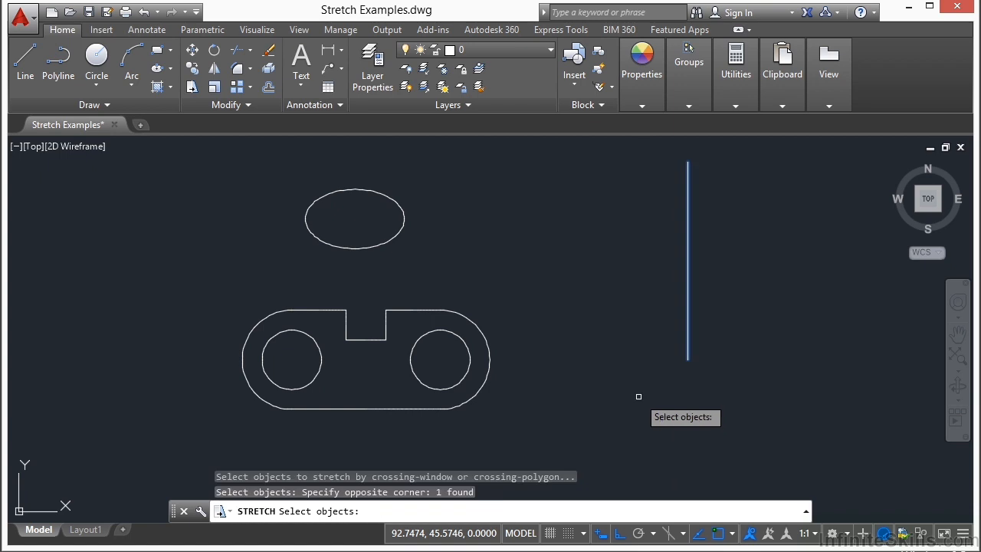
{"action": "key", "text": "Return"}
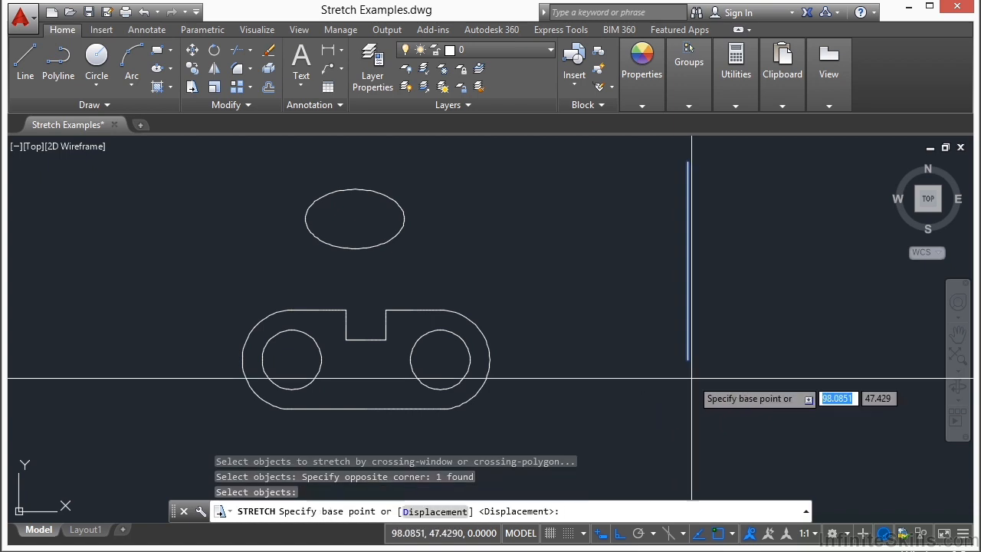
{"action": "left_click", "coordinate": [763, 333]}
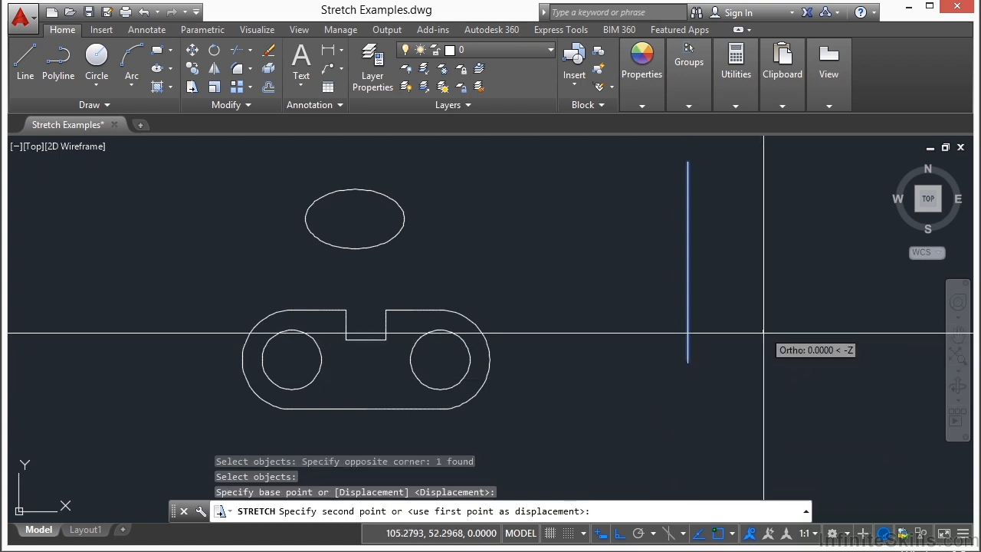
{"action": "left_click", "coordinate": [763, 259]}
Stretch the vertical line's lower end straight down to lengthen the line well past the plate's mid-height.
{"action": "key", "text": "Return"}
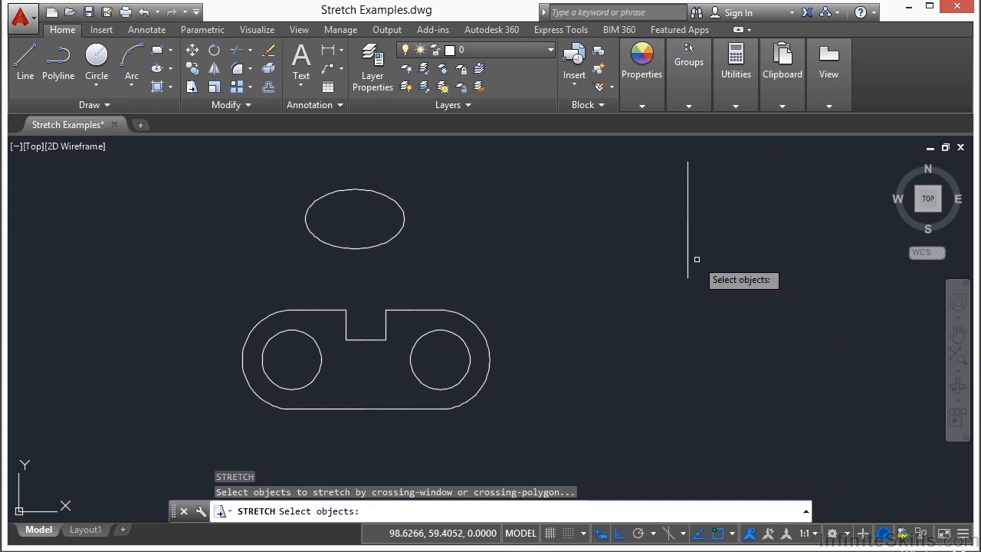
{"action": "left_click", "coordinate": [697, 259]}
{"action": "left_click", "coordinate": [637, 329]}
{"action": "key", "text": "Return"}
{"action": "left_click", "coordinate": [750, 267]}
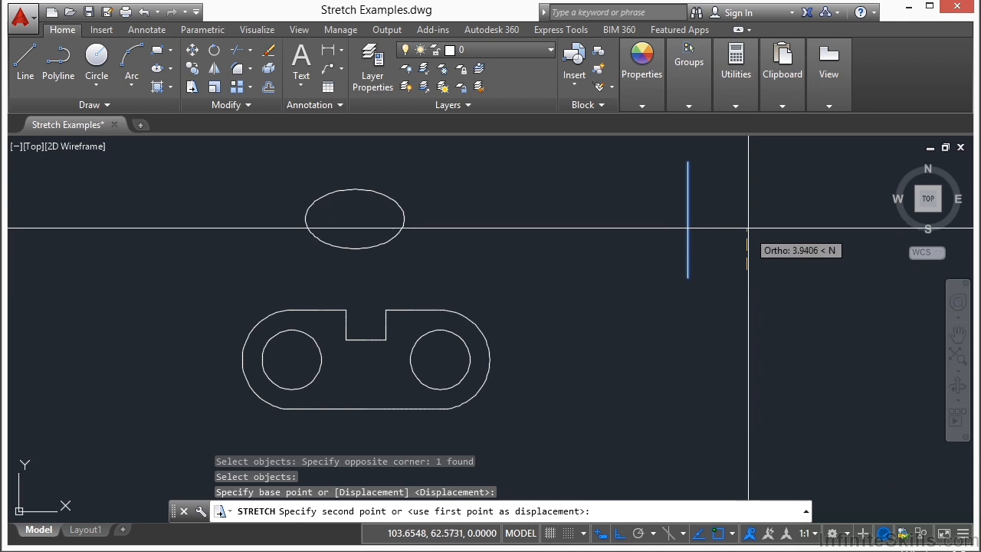
{"action": "left_click", "coordinate": [770, 394]}
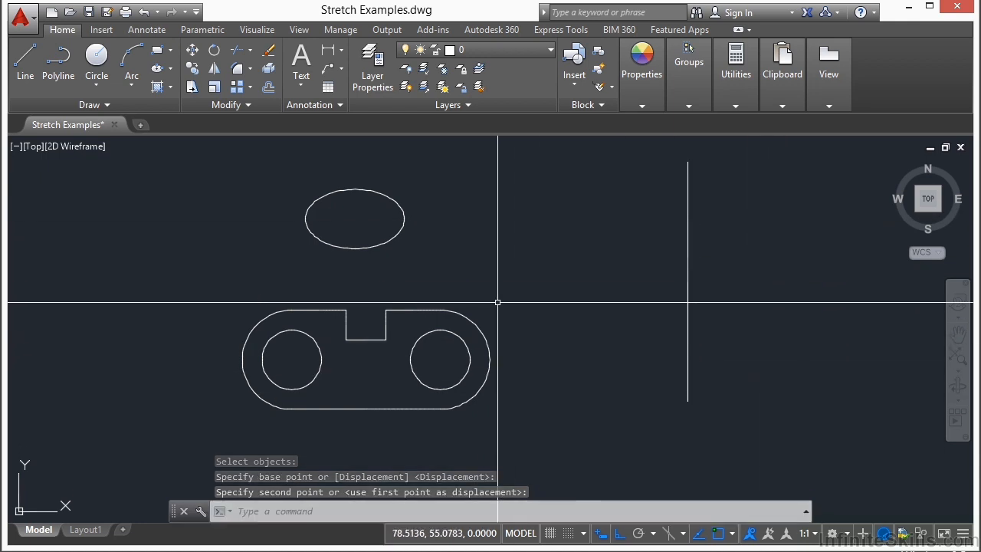
Shift the whole vertical line straight down with Stretch, enclosing both of its ends in the crossing selection.
{"action": "scroll", "coordinate": [490, 290], "scroll_direction": "down", "scroll_amount": 2}
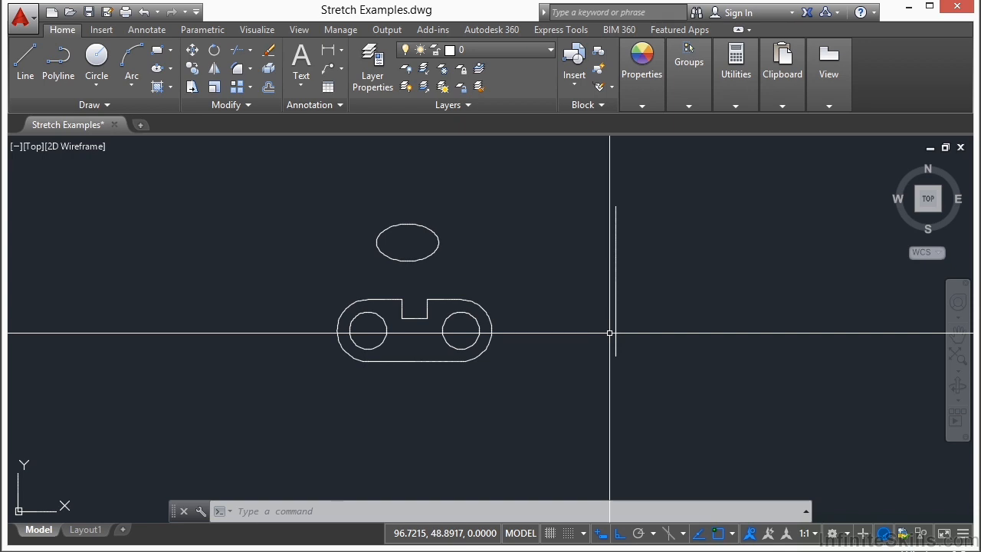
{"action": "type", "text": "s"}
{"action": "key", "text": "Return"}
{"action": "left_click", "coordinate": [701, 177]}
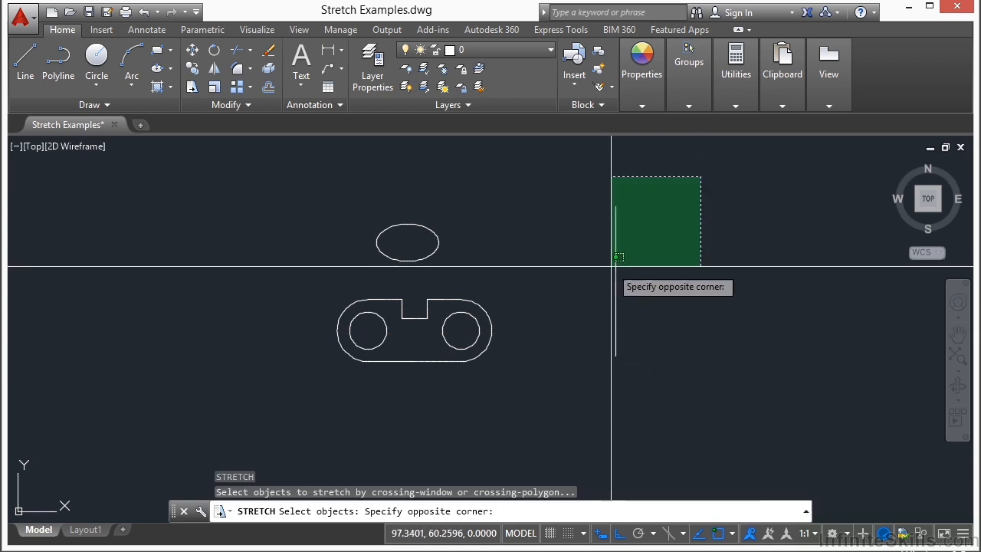
{"action": "left_click", "coordinate": [576, 395]}
{"action": "key", "text": "Return"}
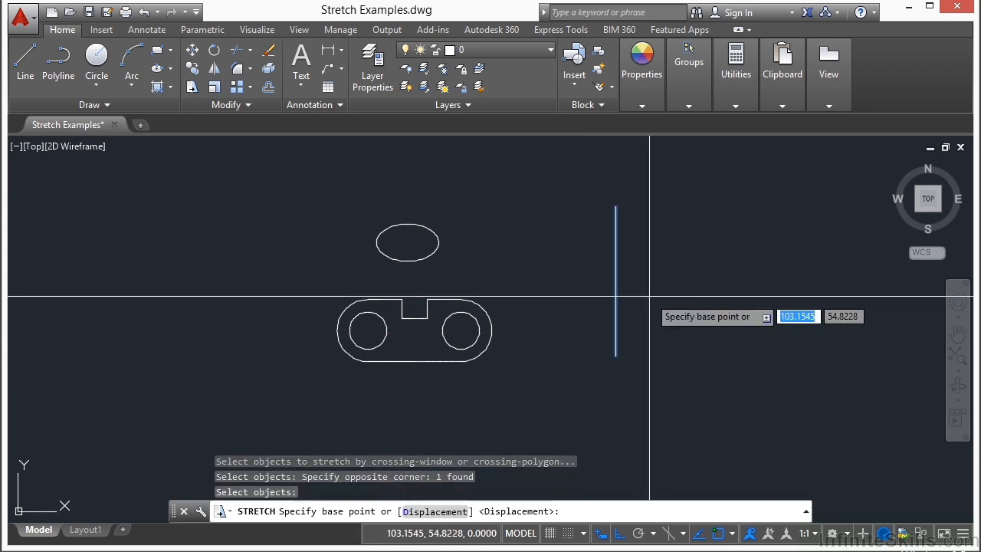
{"action": "left_click", "coordinate": [724, 182]}
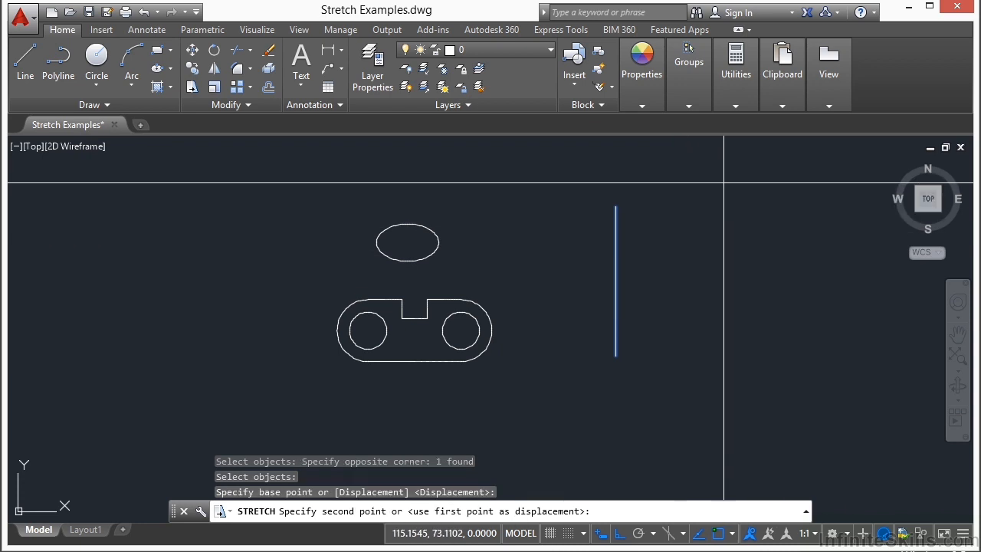
{"action": "left_click", "coordinate": [740, 260]}
Shift the fully enclosed vertical line horizontally to the right with Stretch, farther from the plate.
{"action": "key", "text": "Return"}
{"action": "left_click", "coordinate": [693, 252]}
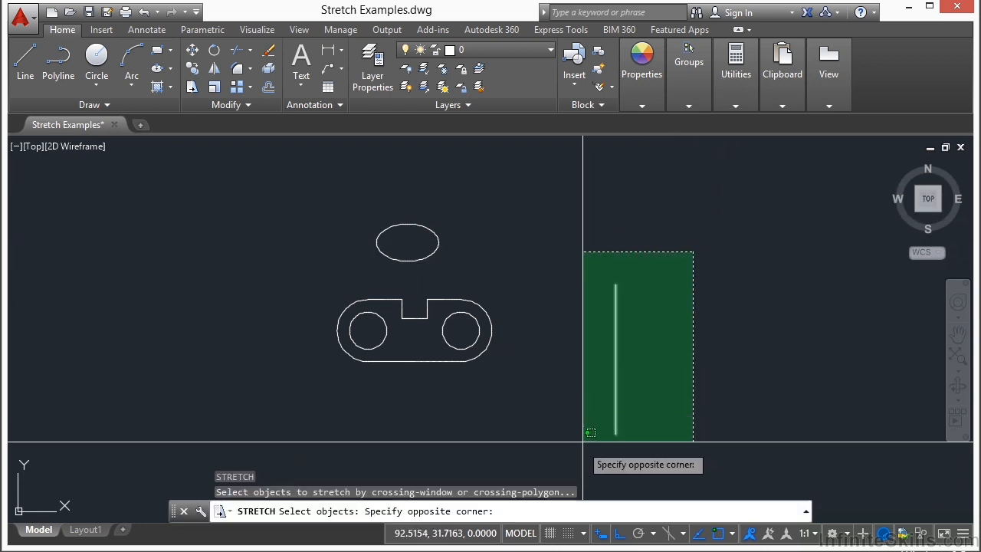
{"action": "left_click", "coordinate": [587, 432]}
{"action": "key", "text": "Return"}
{"action": "left_click", "coordinate": [664, 349]}
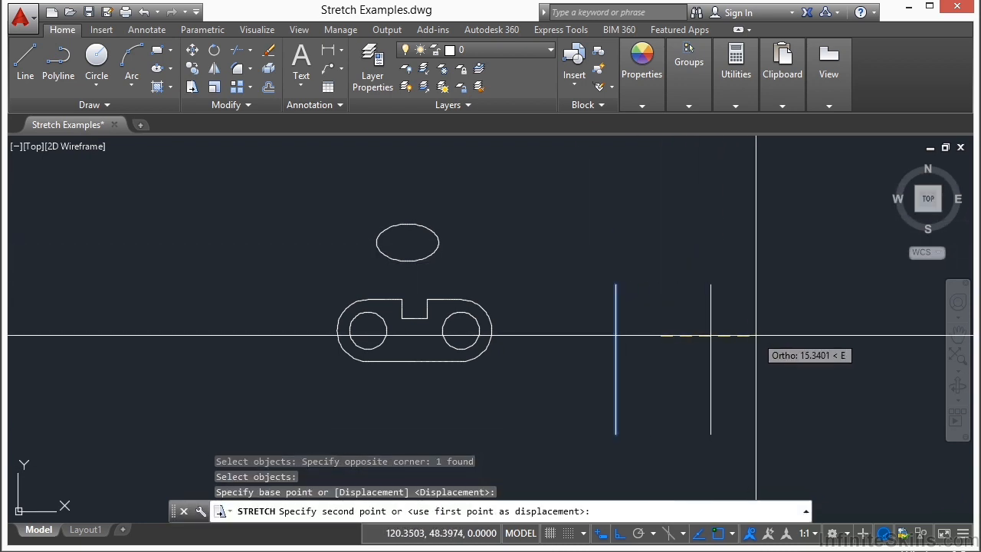
{"action": "left_click", "coordinate": [756, 335]}
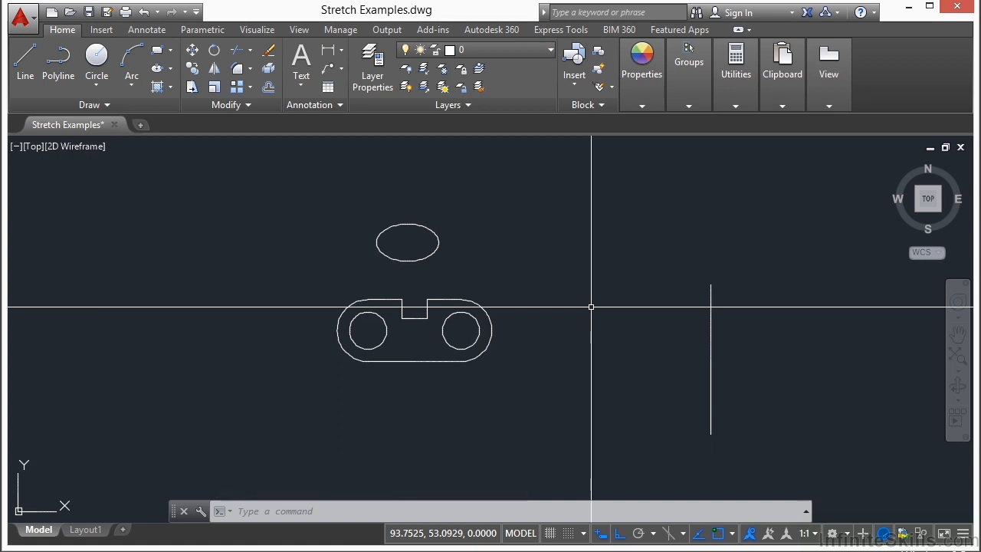
Turn Ortho off and shift the whole vertical line diagonally up and to the left with Stretch.
{"action": "left_click", "coordinate": [619, 533]}
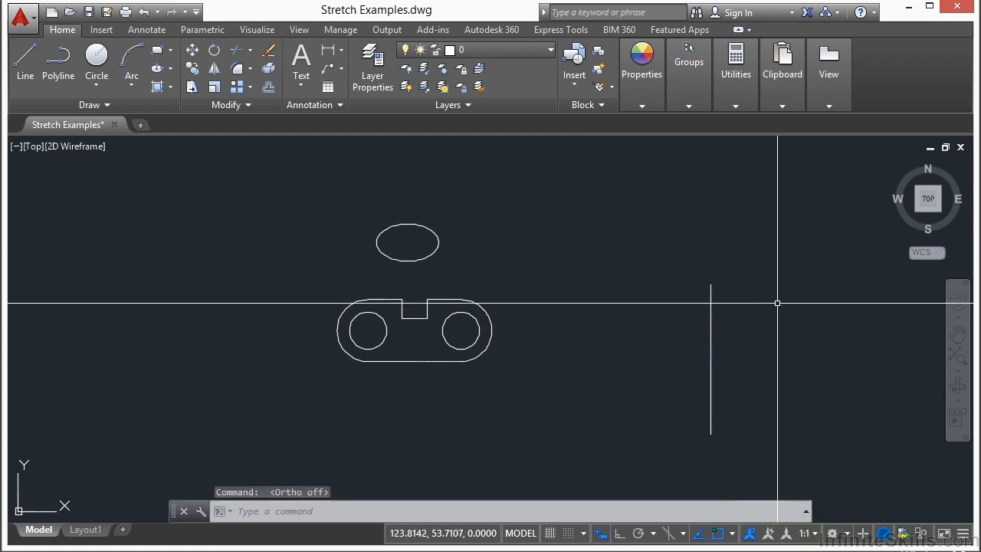
{"action": "type", "text": "s"}
{"action": "key", "text": "Return"}
{"action": "left_click", "coordinate": [766, 265]}
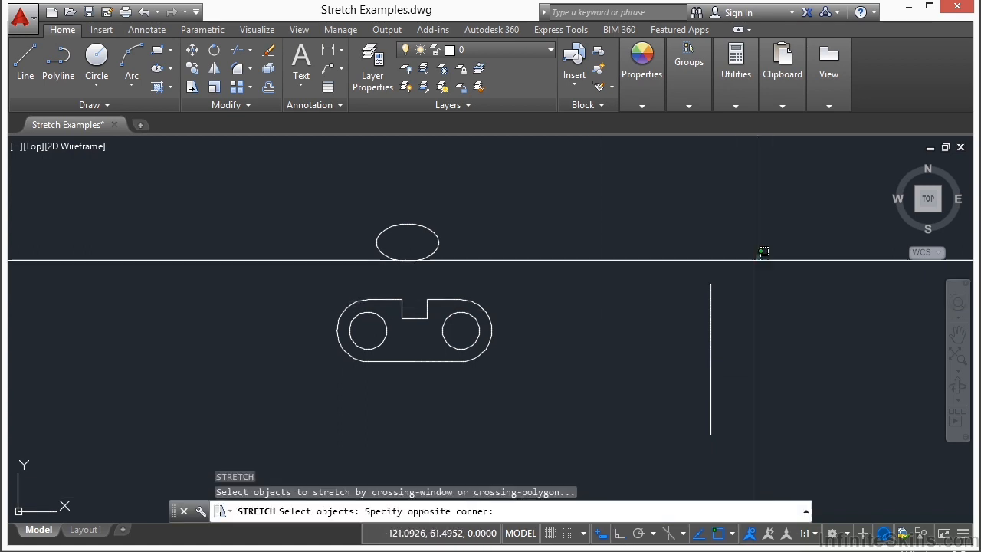
{"action": "left_click", "coordinate": [665, 440]}
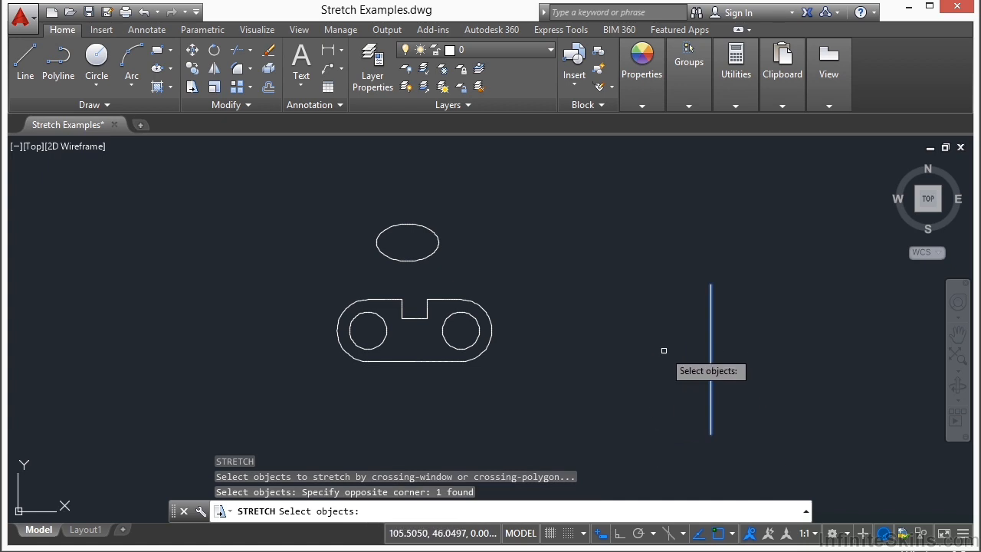
{"action": "key", "text": "Return"}
{"action": "left_click", "coordinate": [792, 324]}
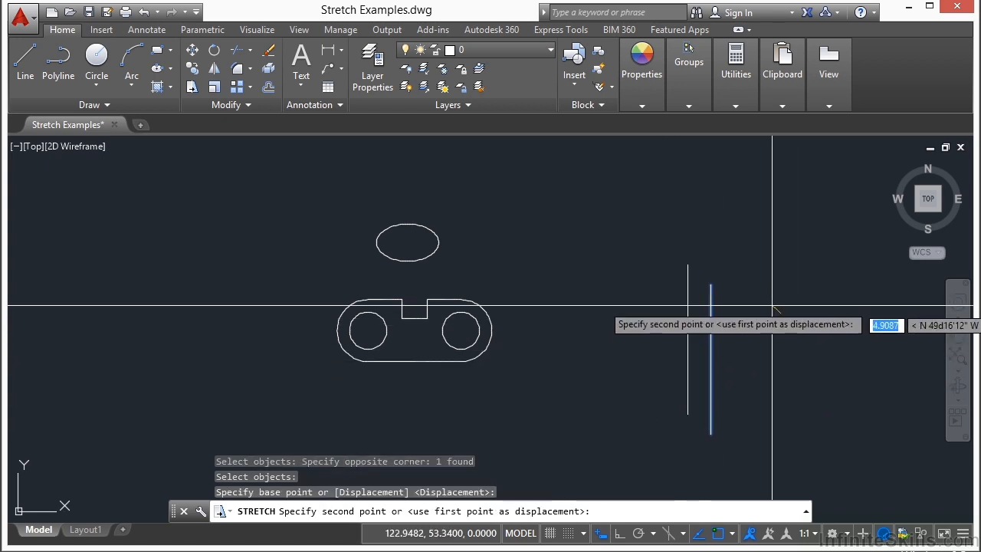
{"action": "left_click", "coordinate": [658, 245]}
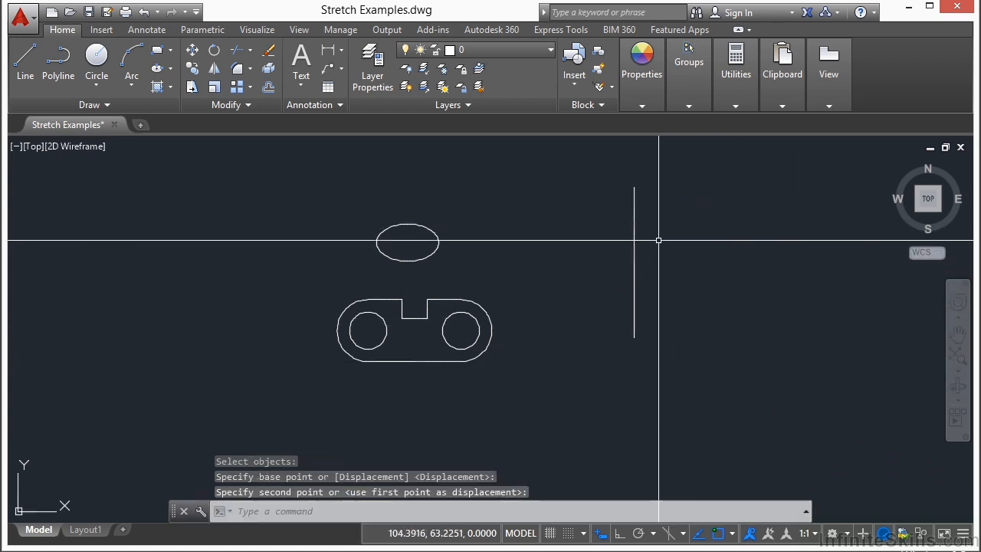
Stretch only the vertical line's upper end down and to the right so the line slants.
{"action": "key", "text": "Return"}
{"action": "left_click", "coordinate": [650, 179]}
{"action": "left_click", "coordinate": [630, 197]}
{"action": "key", "text": "Return"}
{"action": "left_click", "coordinate": [675, 209]}
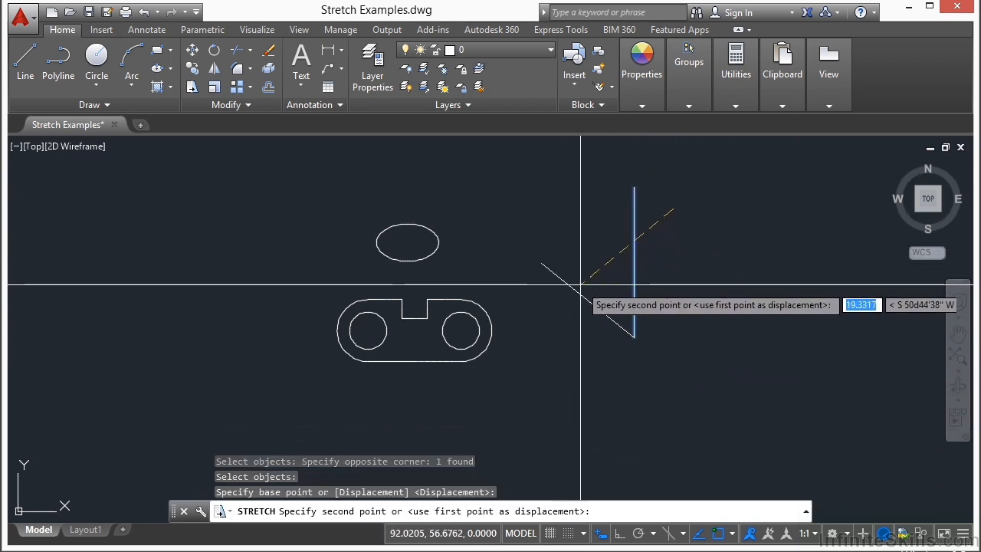
{"action": "left_click", "coordinate": [826, 308]}
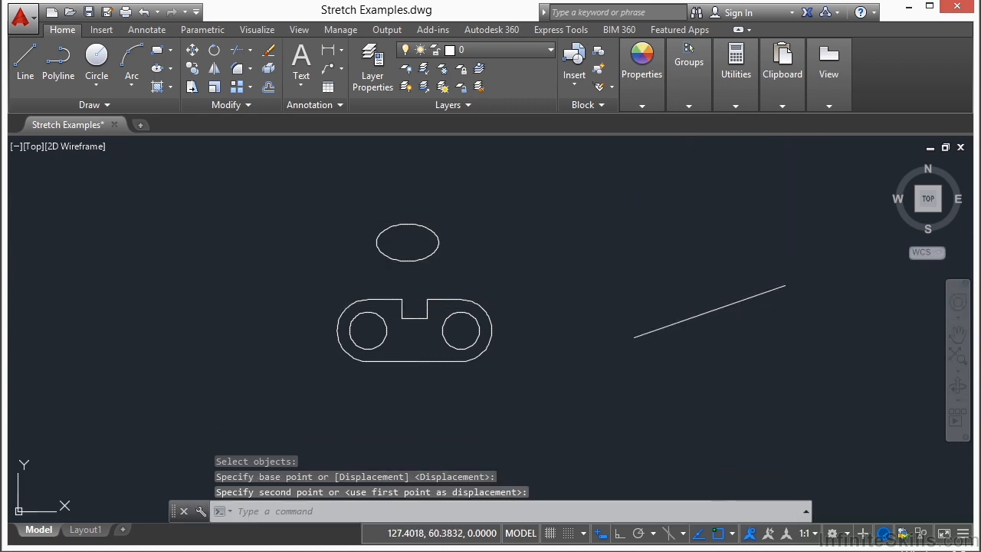
Shift the whole slanted line up and to the left with Stretch.
{"action": "key", "text": "Return"}
{"action": "left_click", "coordinate": [642, 290]}
{"action": "left_click", "coordinate": [590, 315]}
{"action": "left_click", "coordinate": [712, 347]}
{"action": "left_click", "coordinate": [677, 278]}
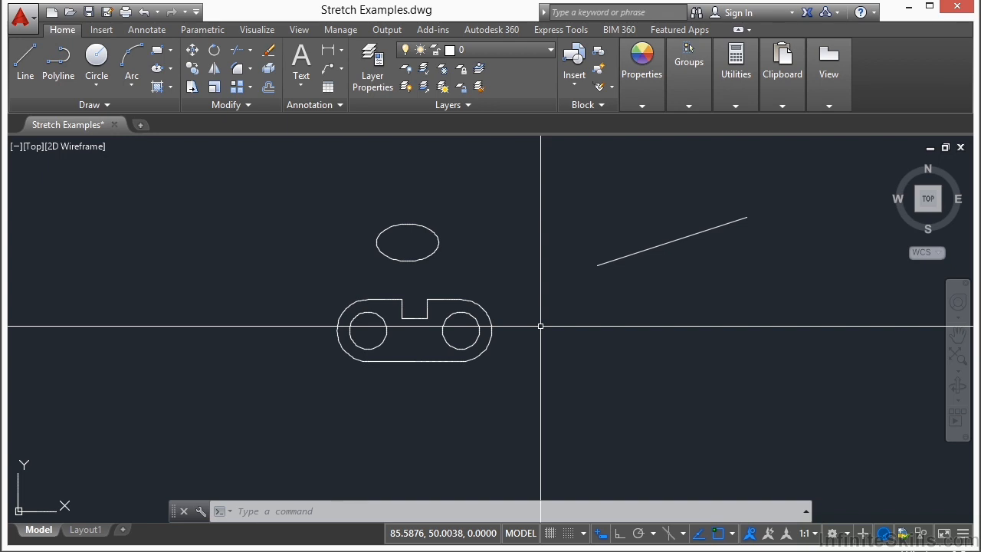
With Ortho on, stretch the notched plate's right end and its circle horizontally to the right, lengthening the plate.
{"action": "scroll", "coordinate": [438, 328], "scroll_direction": "up", "scroll_amount": 2}
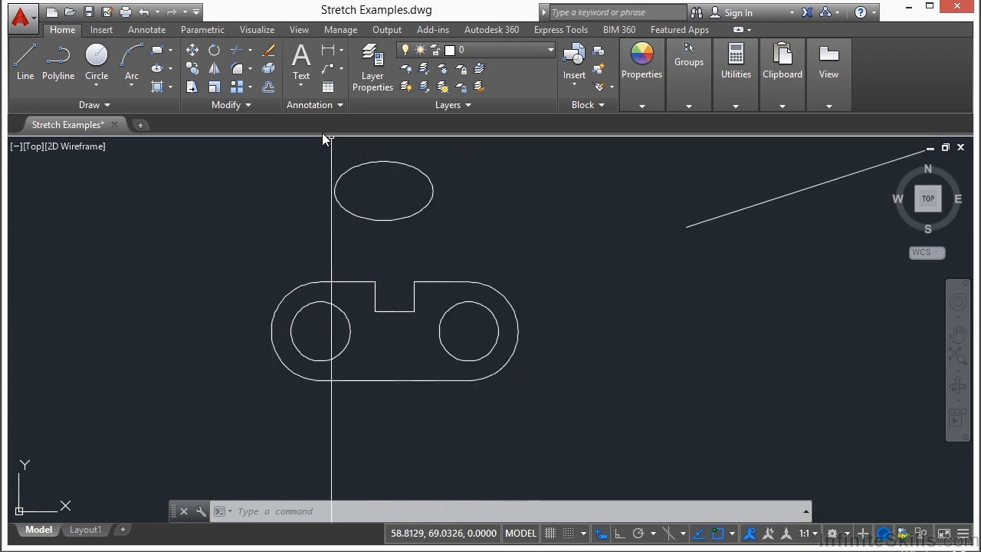
{"action": "left_click", "coordinate": [192, 88]}
{"action": "scroll", "coordinate": [475, 354], "scroll_direction": "up", "scroll_amount": 2}
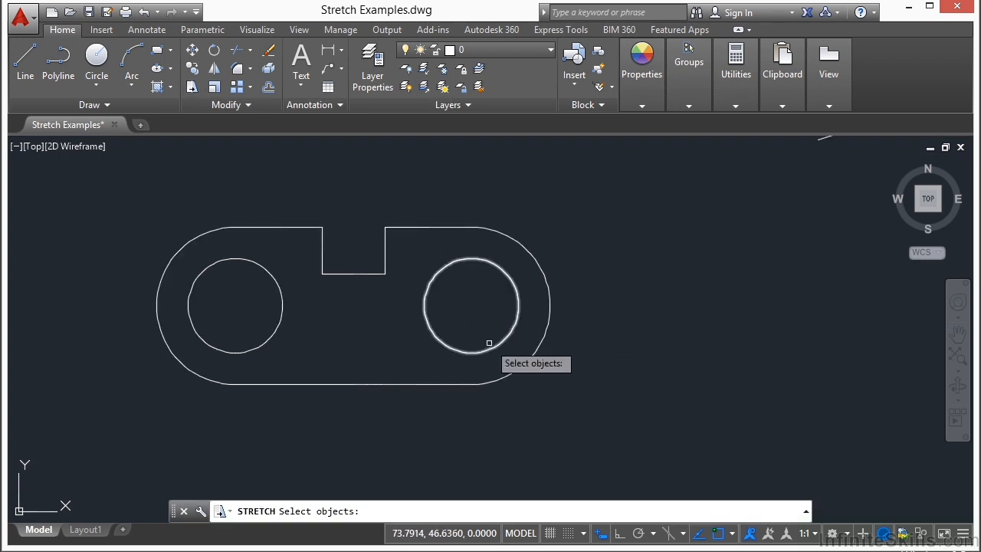
{"action": "left_click", "coordinate": [625, 183]}
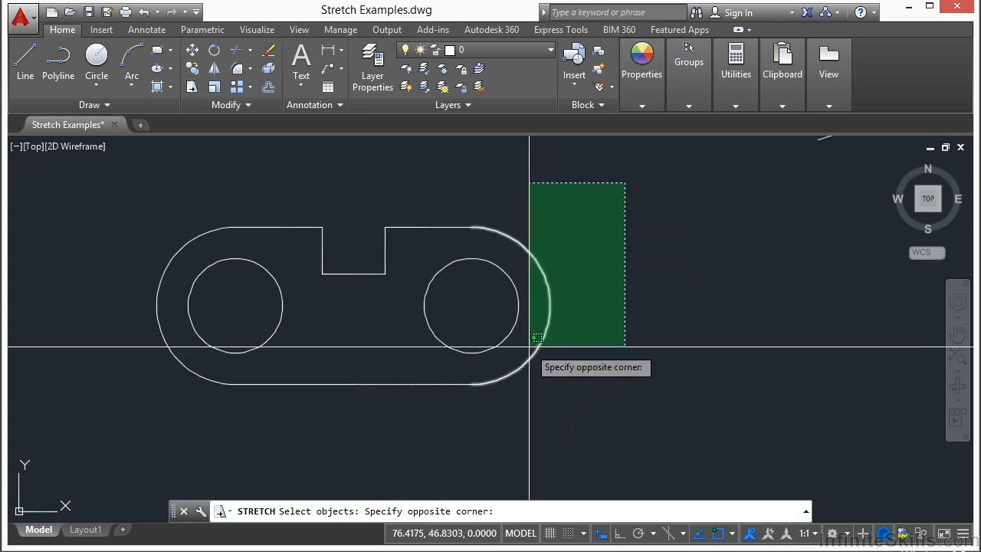
{"action": "left_click", "coordinate": [456, 406]}
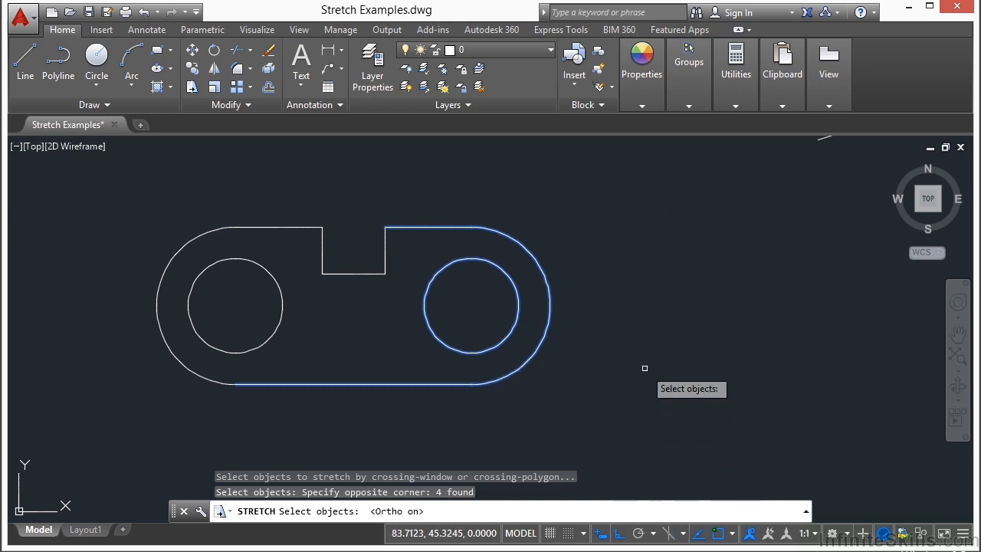
{"action": "key", "text": "Return"}
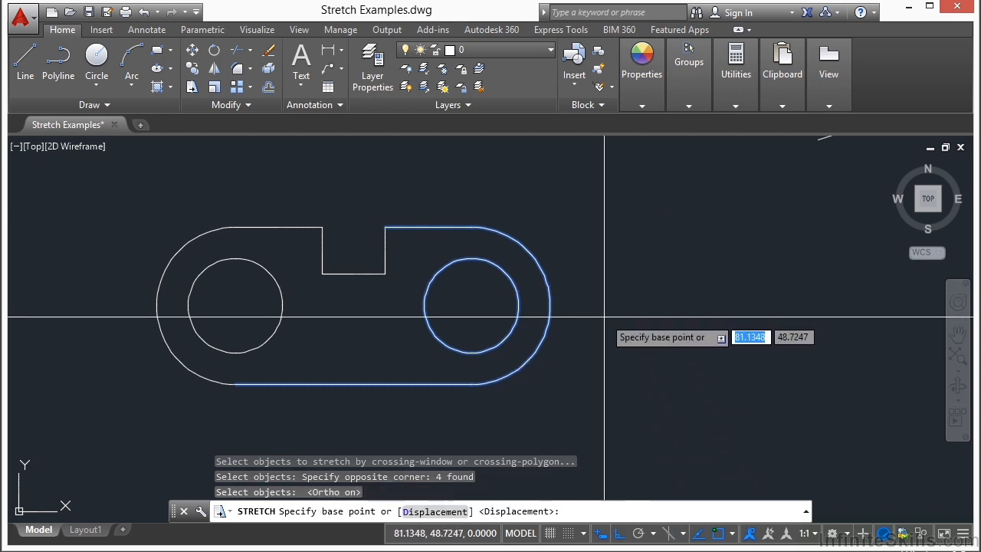
{"action": "left_click", "coordinate": [606, 408]}
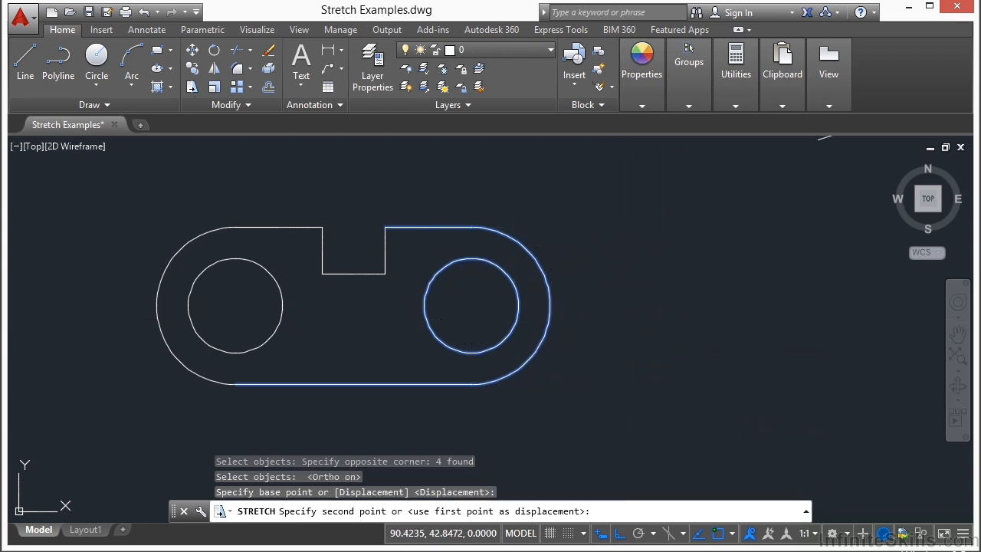
{"action": "left_click", "coordinate": [751, 406]}
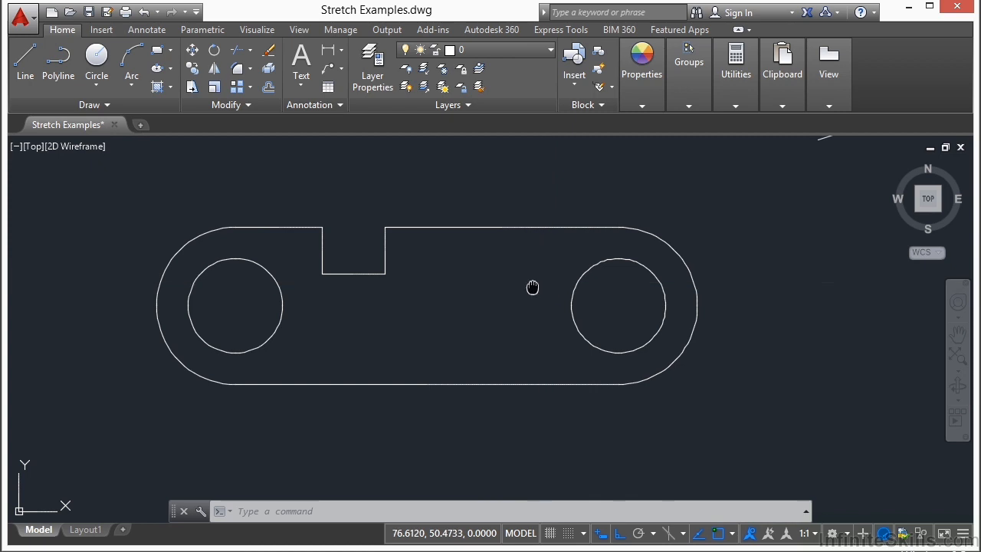
Try stretching the plate's right end and circle leftward past its left end, using the right circle's center as base point, and undo it.
{"action": "middle_click_drag", "start_coordinate": [532, 284], "coordinate": [466, 252]}
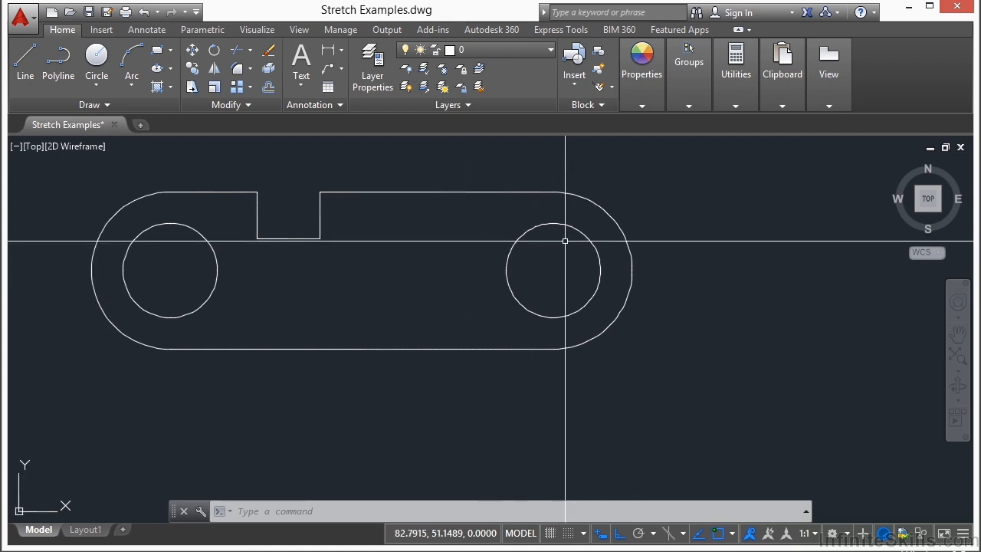
{"action": "key", "text": "Return"}
{"action": "left_click", "coordinate": [693, 160]}
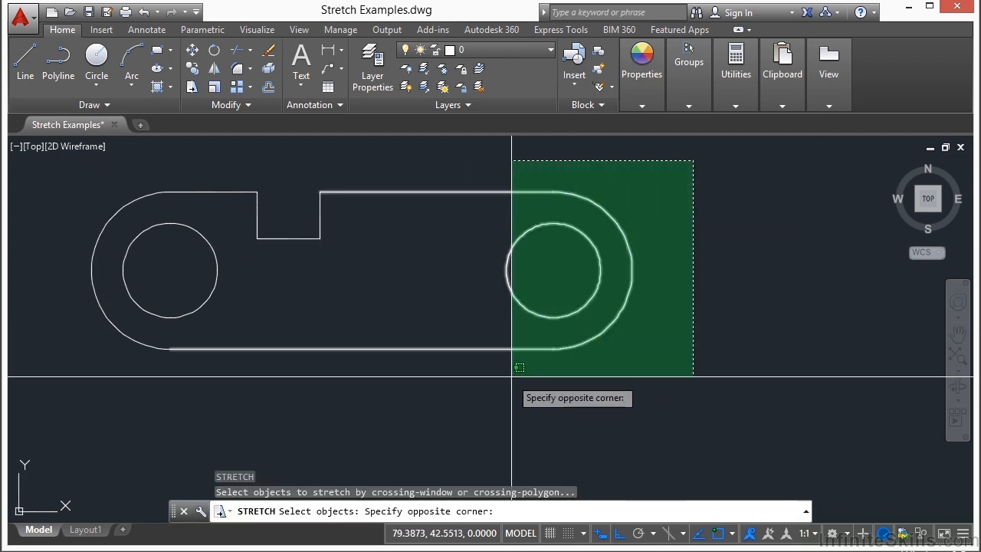
{"action": "left_click", "coordinate": [482, 367]}
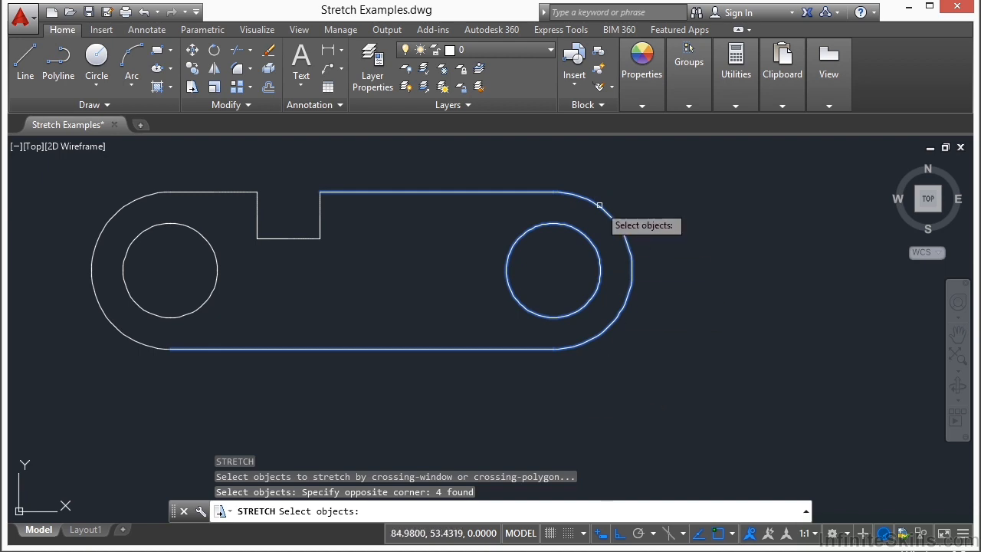
{"action": "key", "text": "Return"}
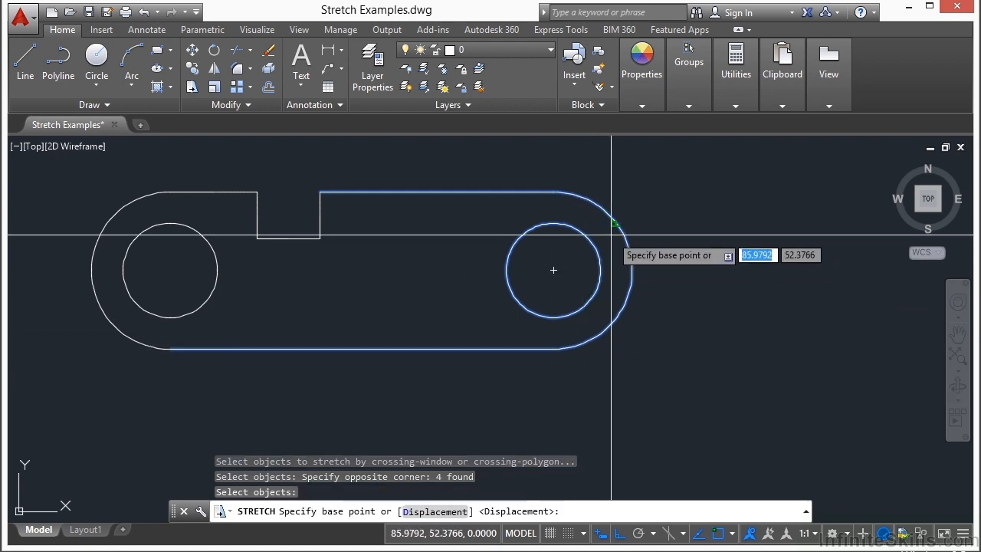
{"action": "left_click", "coordinate": [553, 270]}
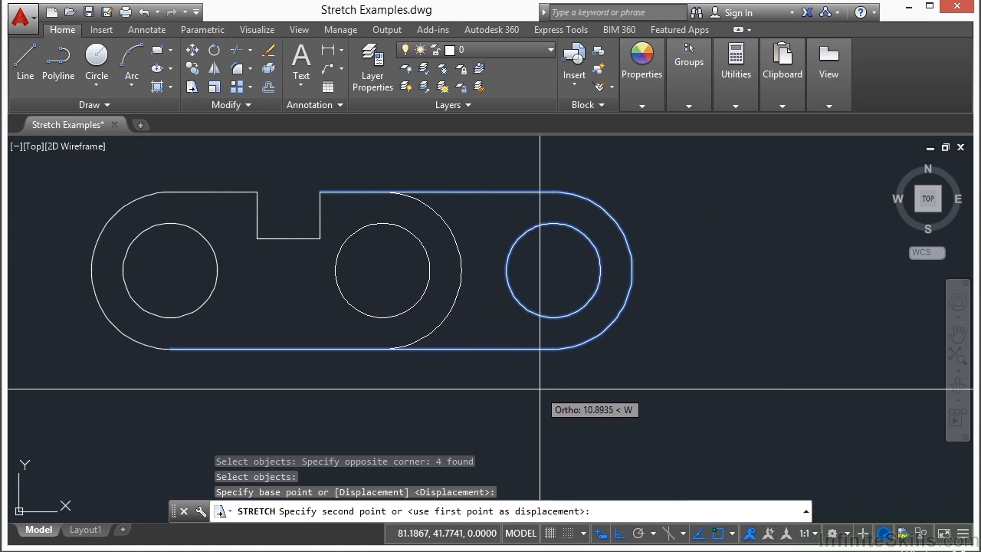
{"action": "middle_click_drag", "start_coordinate": [418, 369], "coordinate": [811, 376]}
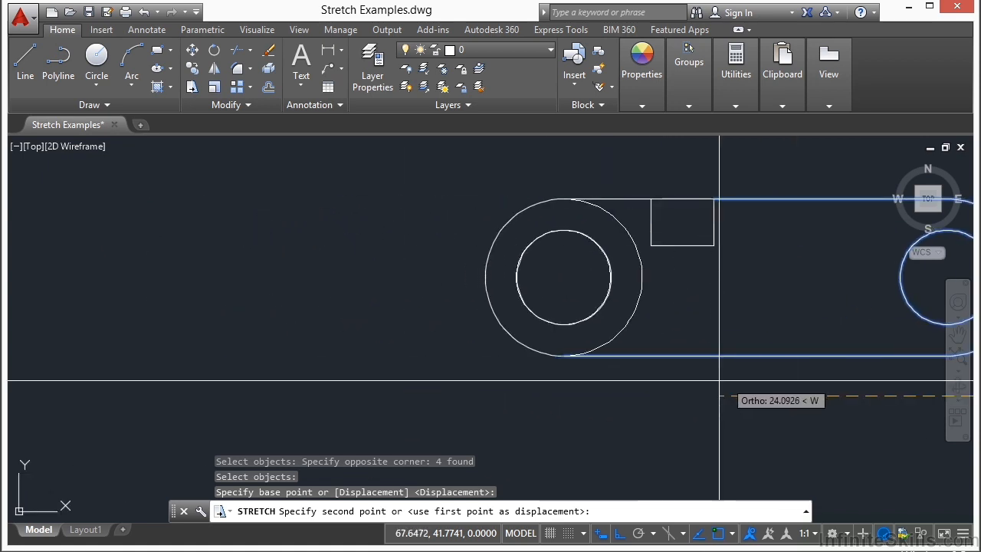
{"action": "left_click", "coordinate": [445, 386]}
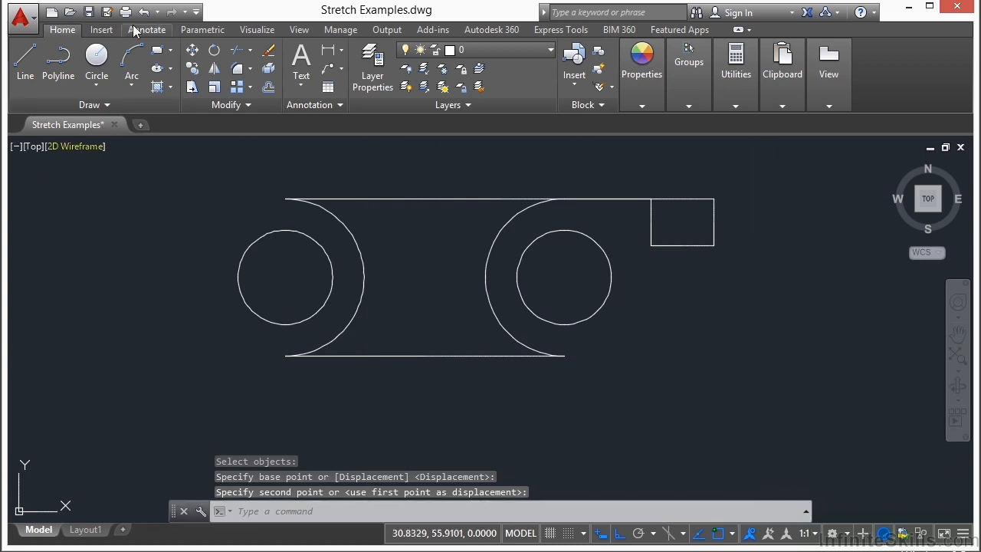
{"action": "left_click", "coordinate": [144, 11]}
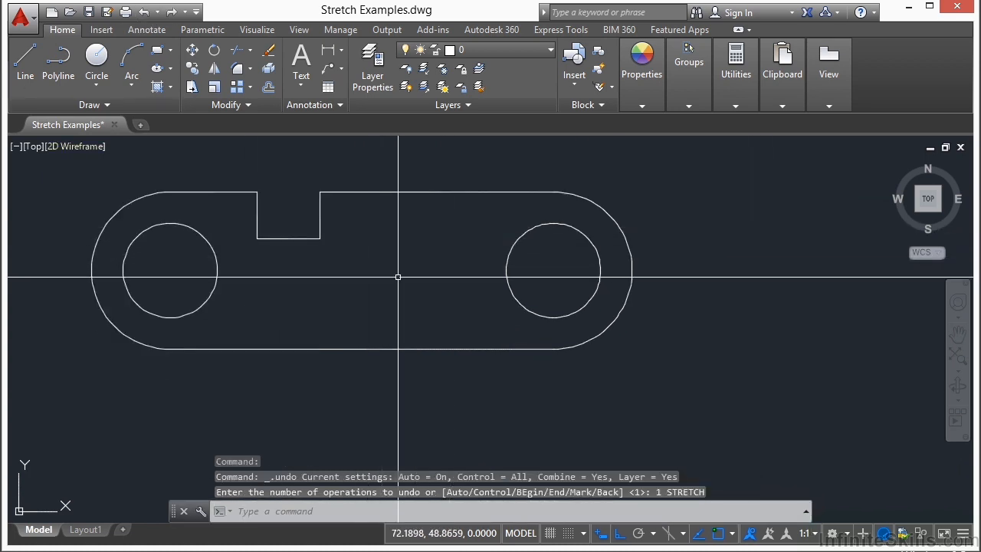
Stretch the plate's right end about 8.17 units to the right, removing the right circle from the selection.
{"action": "type", "text": "s"}
{"action": "key", "text": "Return"}
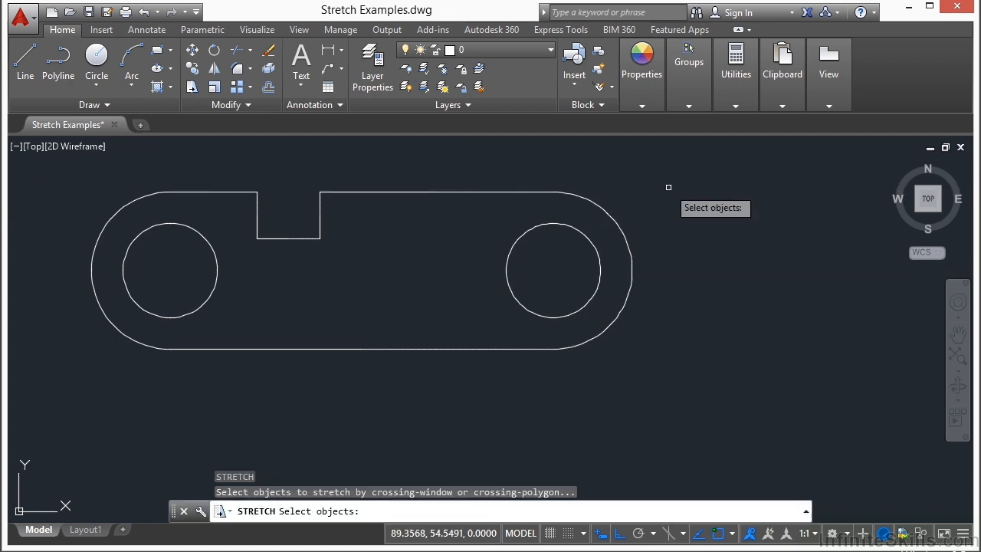
{"action": "left_click", "coordinate": [695, 161]}
{"action": "left_click", "coordinate": [444, 404]}
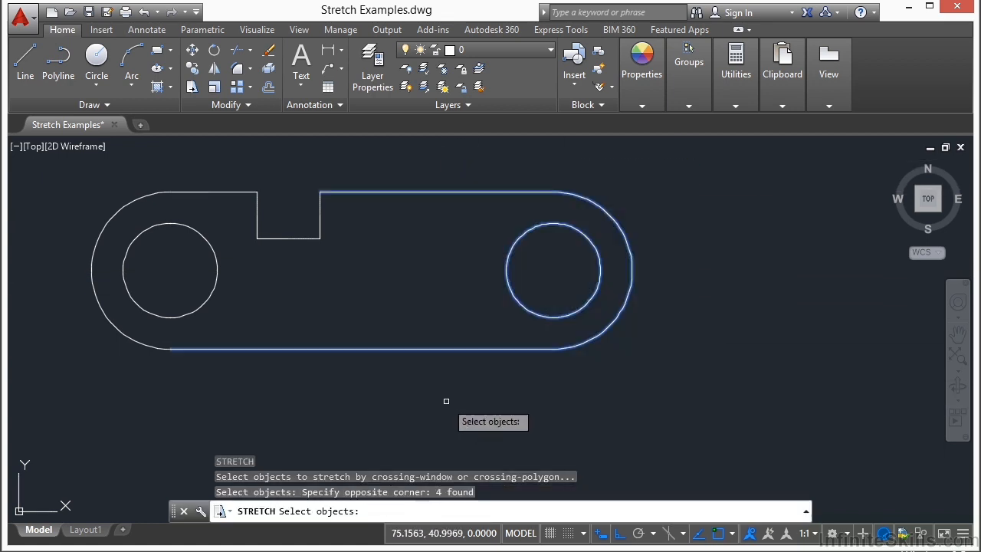
{"action": "left_click", "coordinate": [512, 295], "text": "shift"}
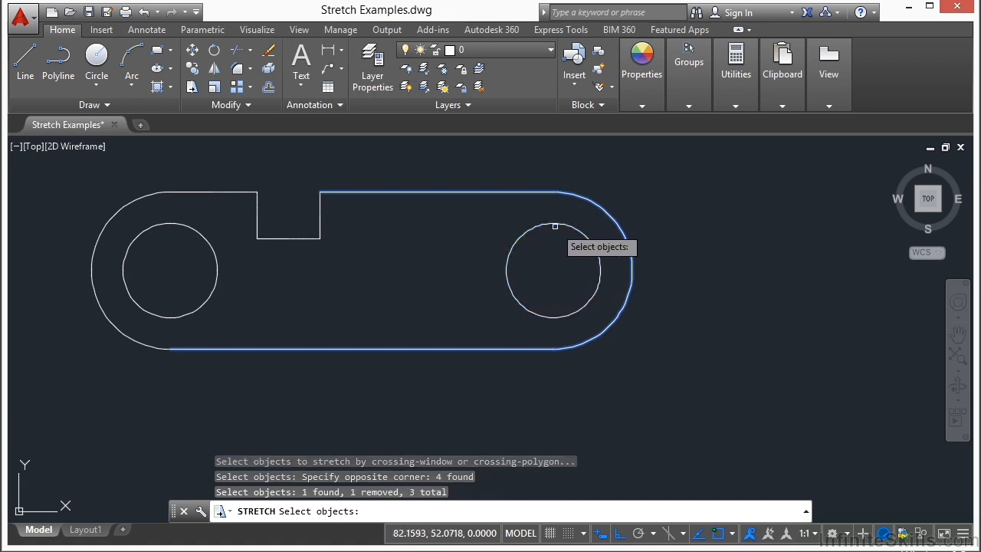
{"action": "key", "text": "Return"}
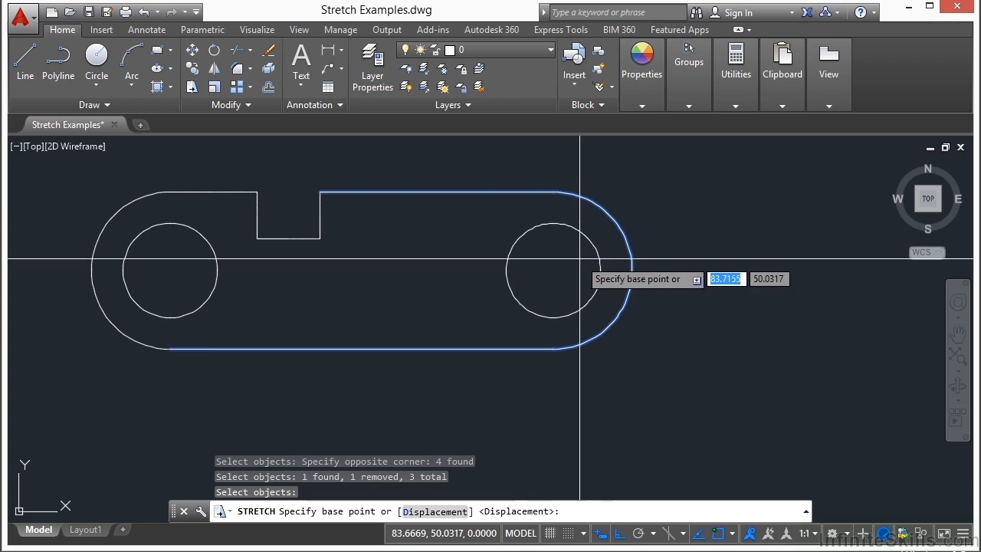
{"action": "left_click", "coordinate": [485, 387]}
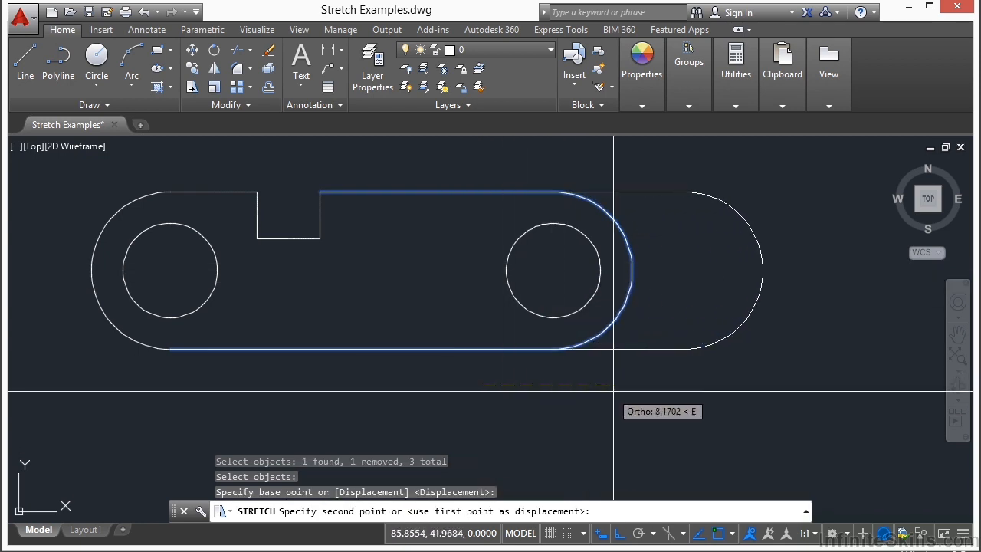
{"action": "left_click", "coordinate": [617, 389]}
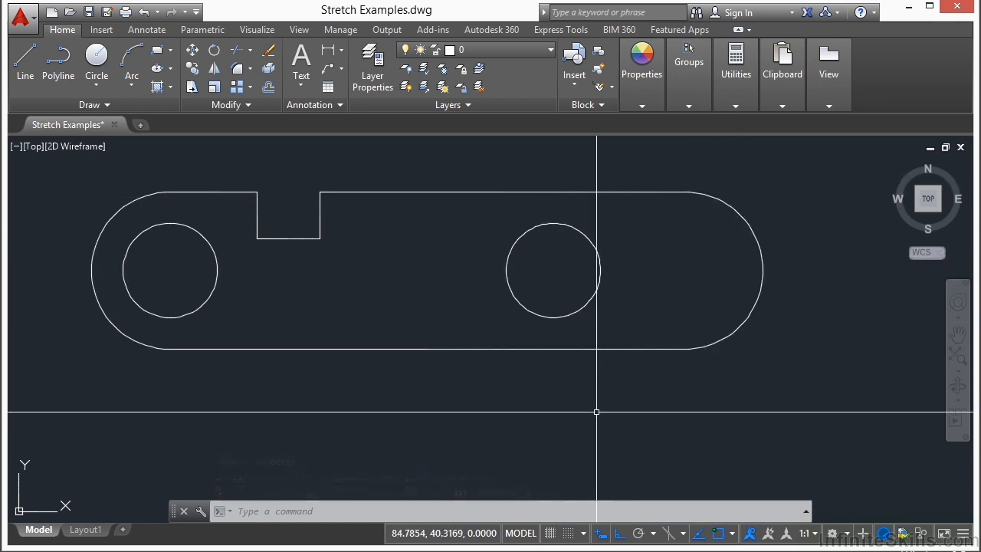
Stretch the whole notch horizontally to the right along the plate's upper edge.
{"action": "type", "text": "s"}
{"action": "key", "text": "Return"}
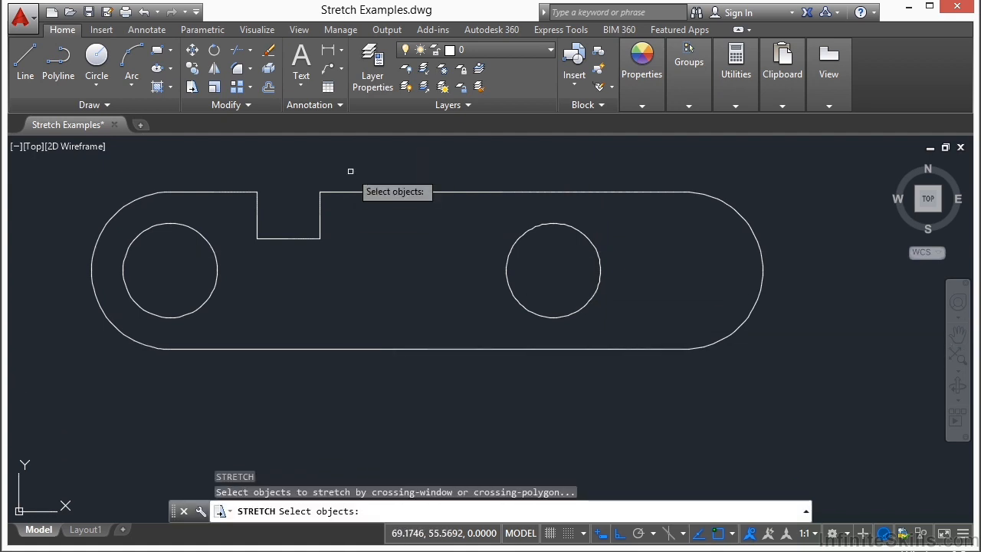
{"action": "left_click", "coordinate": [351, 171]}
{"action": "left_click", "coordinate": [249, 247]}
{"action": "key", "text": "Return"}
{"action": "left_click", "coordinate": [270, 265]}
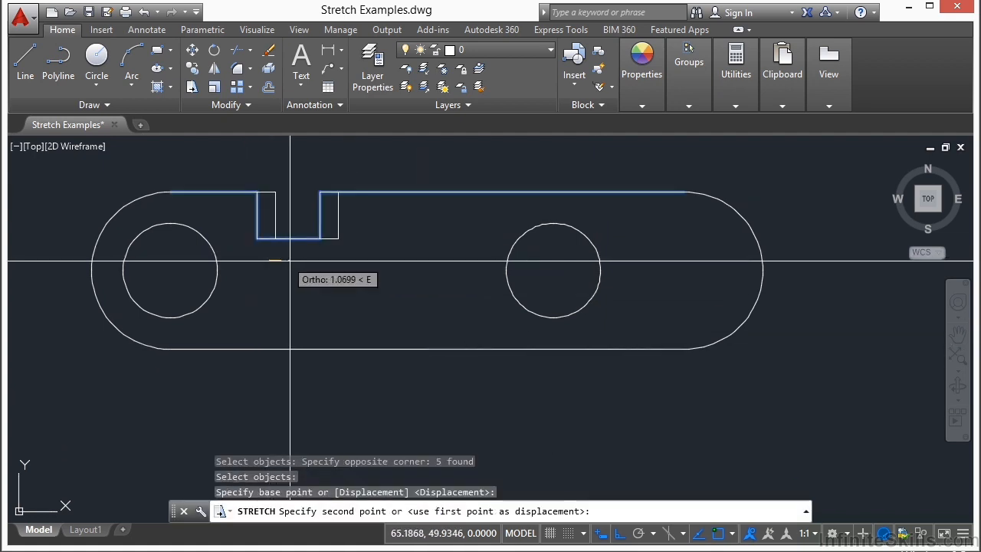
{"action": "left_click", "coordinate": [375, 269]}
Stretch the notch's bottom edge straight down to deepen the notch.
{"action": "key", "text": "Return"}
{"action": "left_click", "coordinate": [448, 224]}
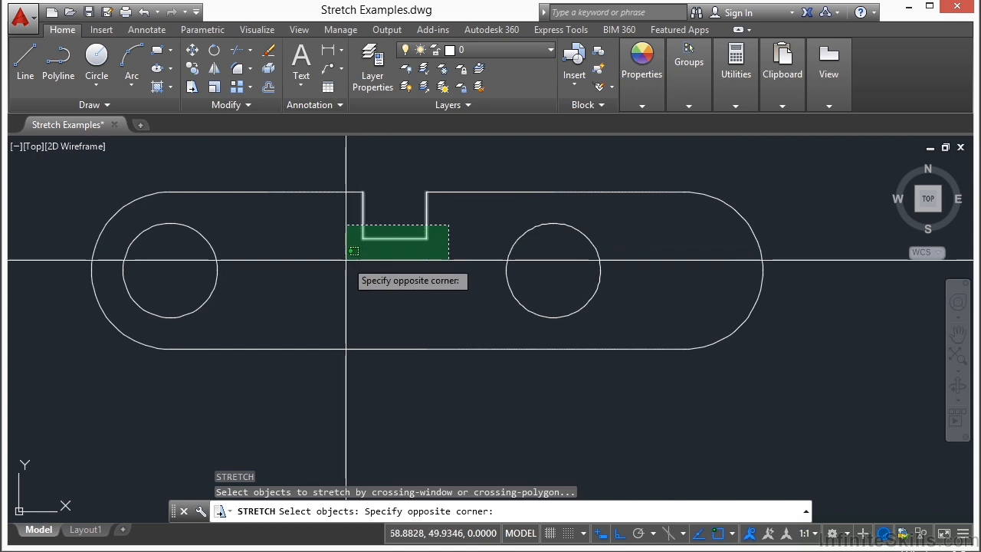
{"action": "left_click", "coordinate": [351, 263]}
{"action": "key", "text": "Return"}
{"action": "left_click", "coordinate": [327, 239]}
{"action": "left_click", "coordinate": [334, 284]}
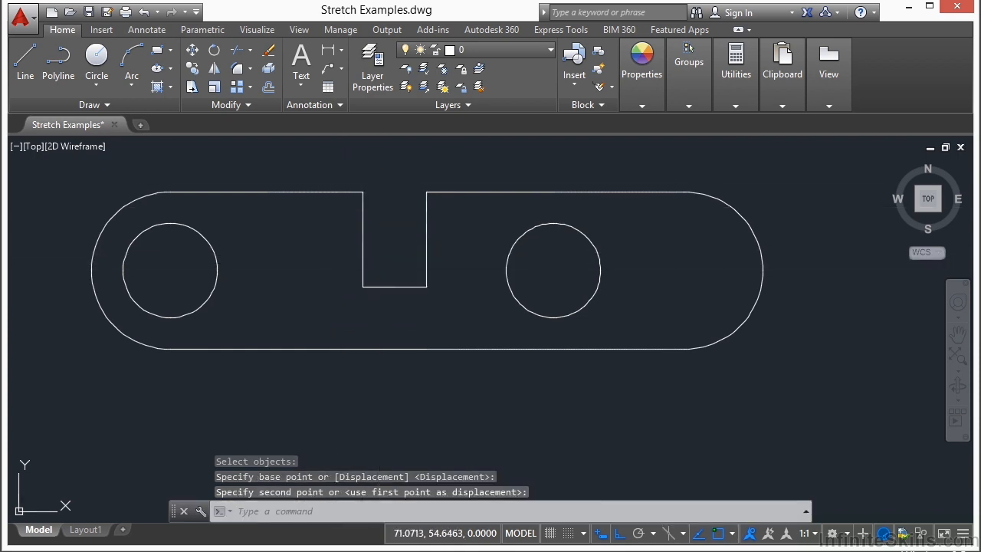
Widen the notch by stretching only its left side horizontally to the left.
{"action": "key", "text": "Return"}
{"action": "left_click", "coordinate": [383, 175]}
{"action": "left_click", "coordinate": [350, 306]}
{"action": "key", "text": "Return"}
{"action": "left_click", "coordinate": [375, 312]}
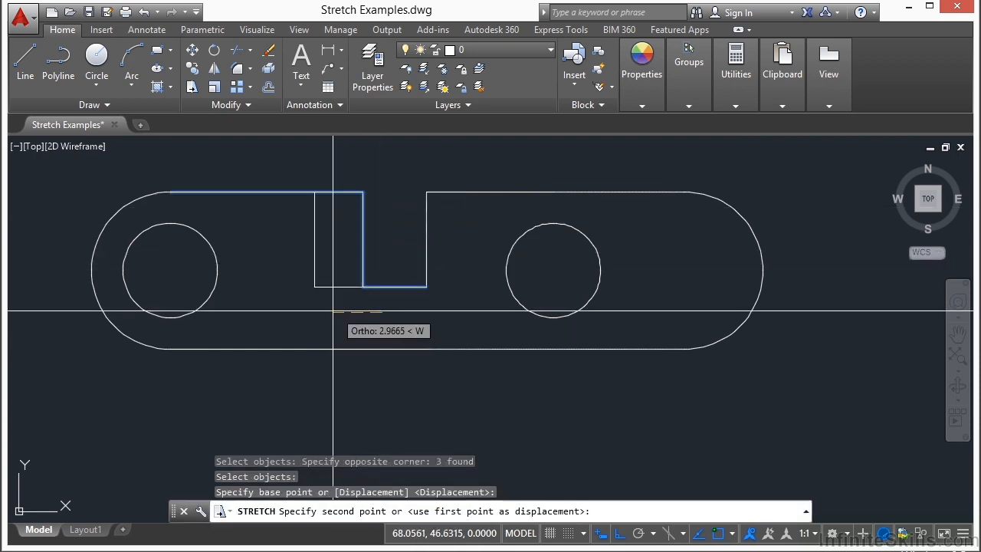
{"action": "left_click", "coordinate": [297, 312]}
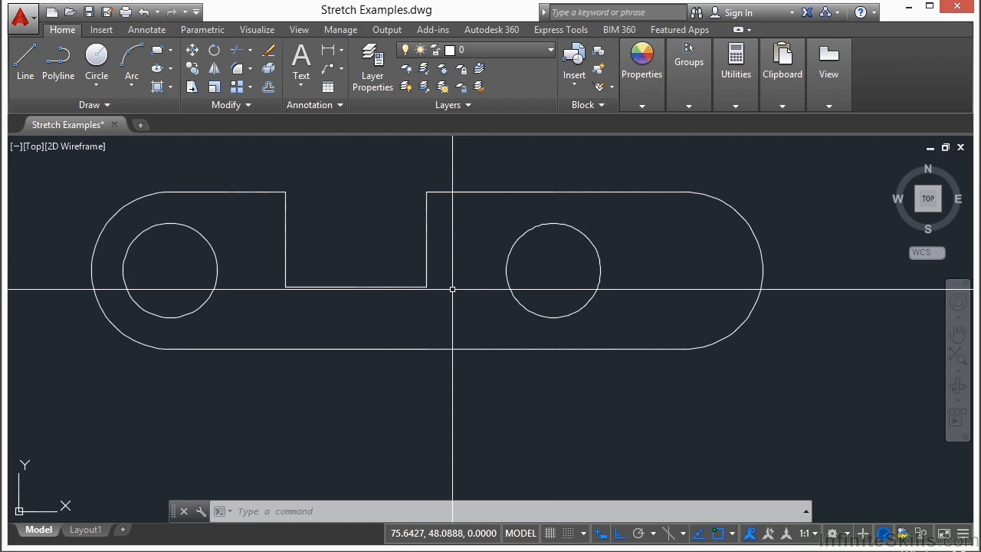
Use Stretch with a crossing window over the right circle's center to shift the circle horizontally to the right.
{"action": "type", "text": "s"}
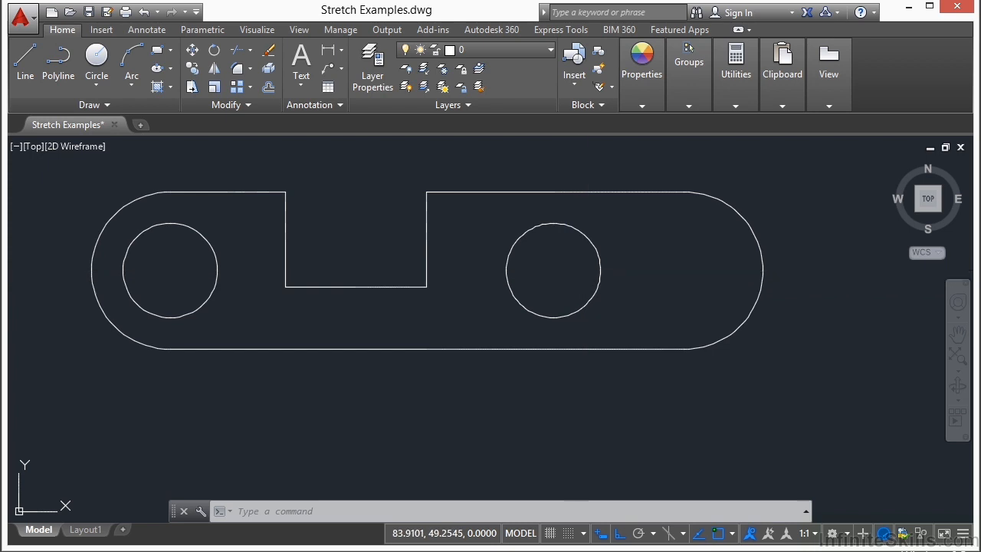
{"action": "key", "text": "Return"}
{"action": "left_click", "coordinate": [630, 207]}
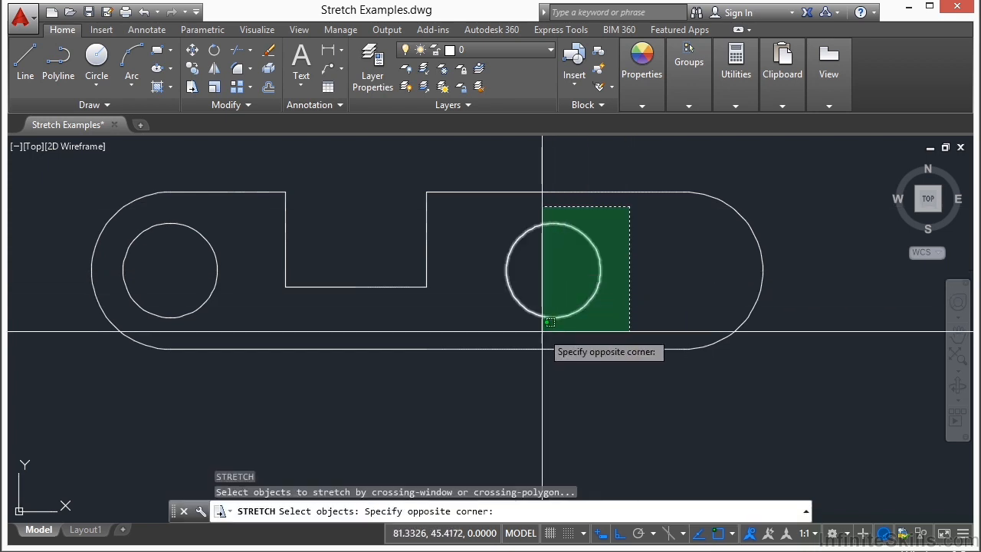
{"action": "left_click", "coordinate": [544, 333]}
{"action": "key", "text": "Return"}
{"action": "left_click", "coordinate": [617, 305]}
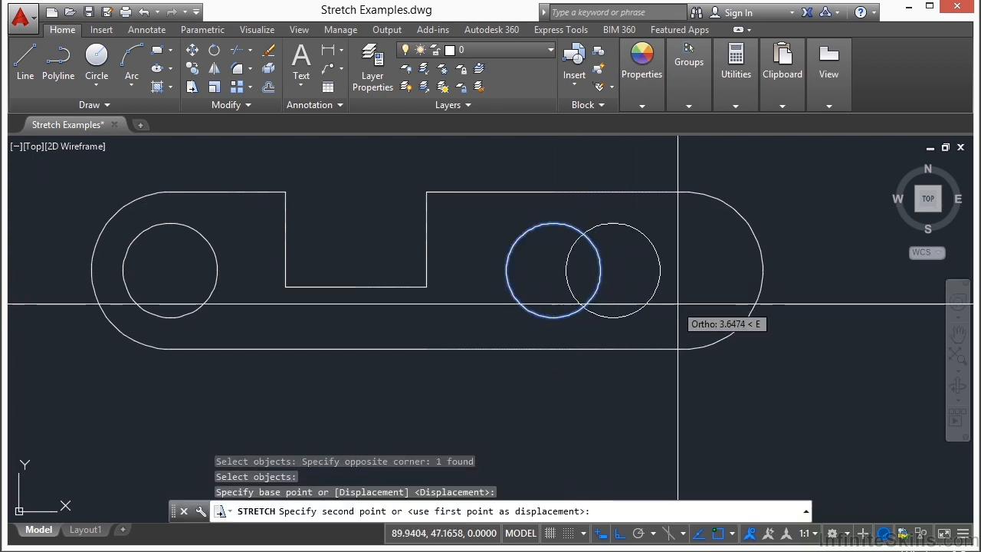
{"action": "left_click", "coordinate": [689, 304]}
Try to stretch the right circle to the right with a crossing window over only its right edge.
{"action": "key", "text": "Return"}
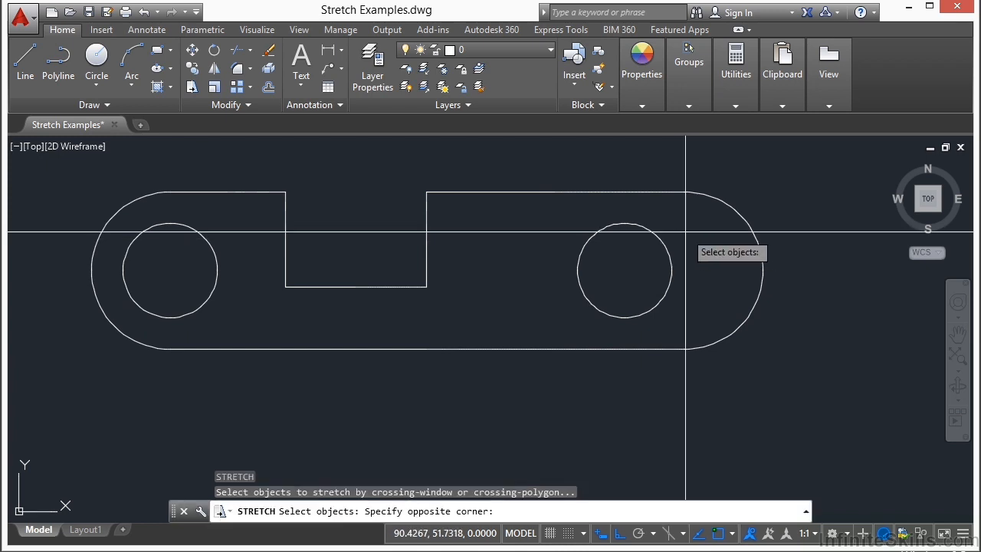
{"action": "left_click", "coordinate": [686, 233]}
{"action": "left_click", "coordinate": [650, 295]}
{"action": "key", "text": "Return"}
{"action": "left_click", "coordinate": [684, 312]}
{"action": "left_click", "coordinate": [719, 312]}
Shift the right circle horizontally to the left with Stretch, including its center in the crossing window.
{"action": "key", "text": "Return"}
{"action": "left_click", "coordinate": [704, 244]}
{"action": "left_click", "coordinate": [592, 290]}
{"action": "key", "text": "Return"}
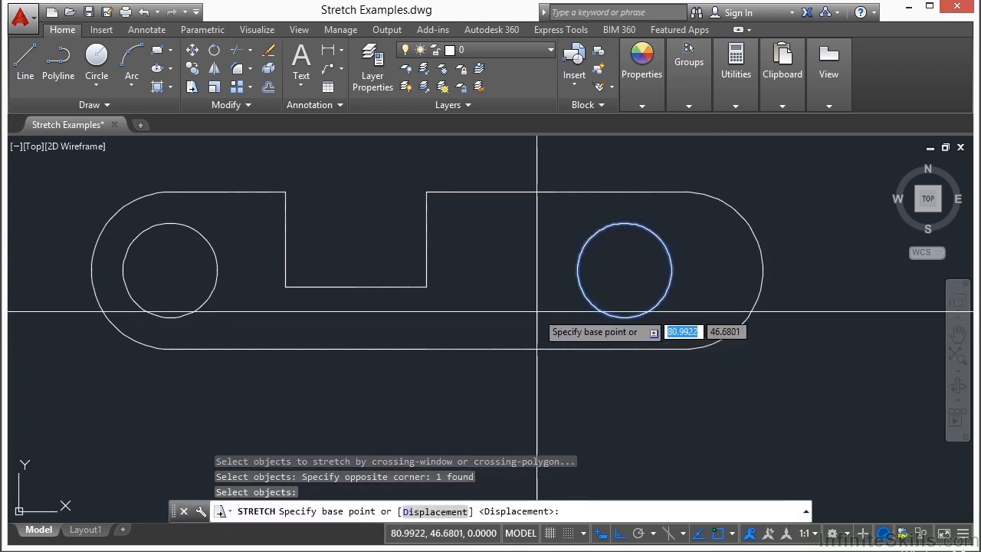
{"action": "left_click", "coordinate": [536, 324]}
{"action": "left_click", "coordinate": [432, 324]}
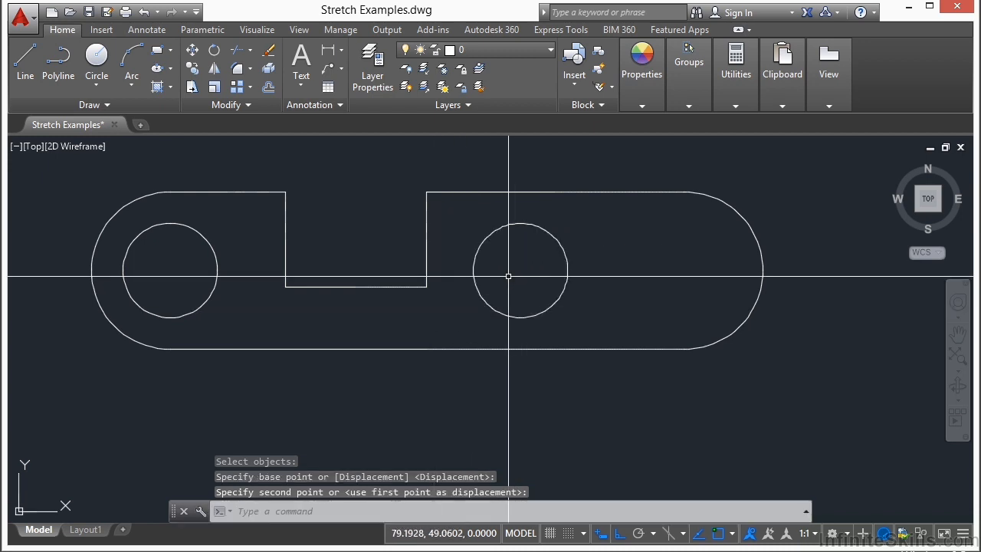
Select the right circle and the ellipse above the plate in turn to examine their grips, clearing each selection.
{"action": "left_click", "coordinate": [559, 301]}
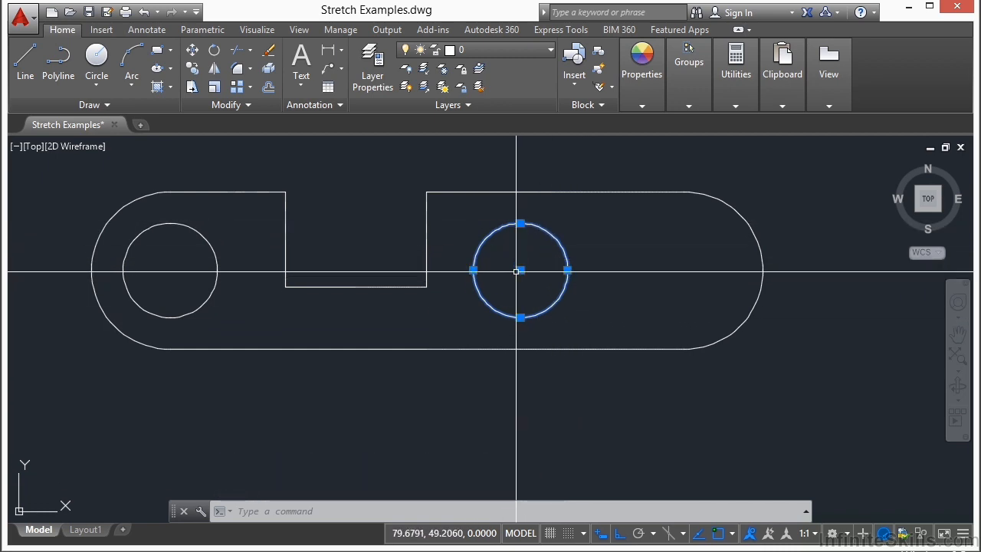
{"action": "key", "text": "Escape"}
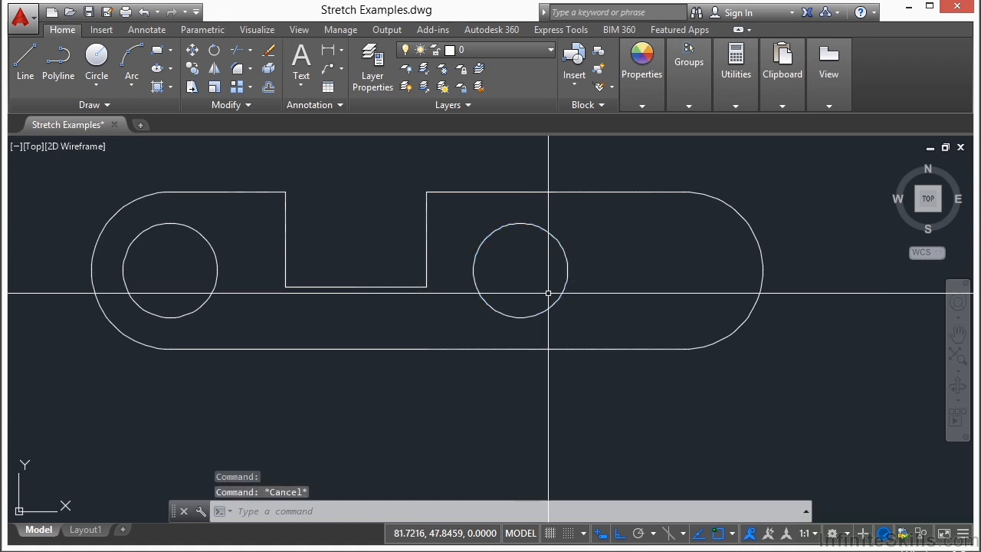
{"action": "scroll", "coordinate": [402, 349], "scroll_direction": "down", "scroll_amount": 4}
{"action": "scroll", "coordinate": [342, 215], "scroll_direction": "up", "scroll_amount": 2}
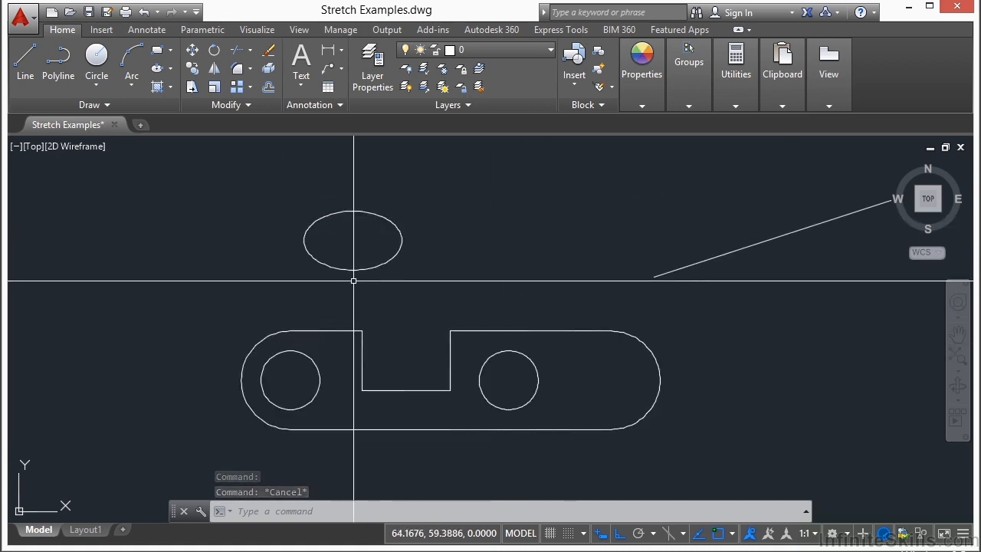
{"action": "left_click", "coordinate": [373, 266]}
{"action": "key", "text": "Escape"}
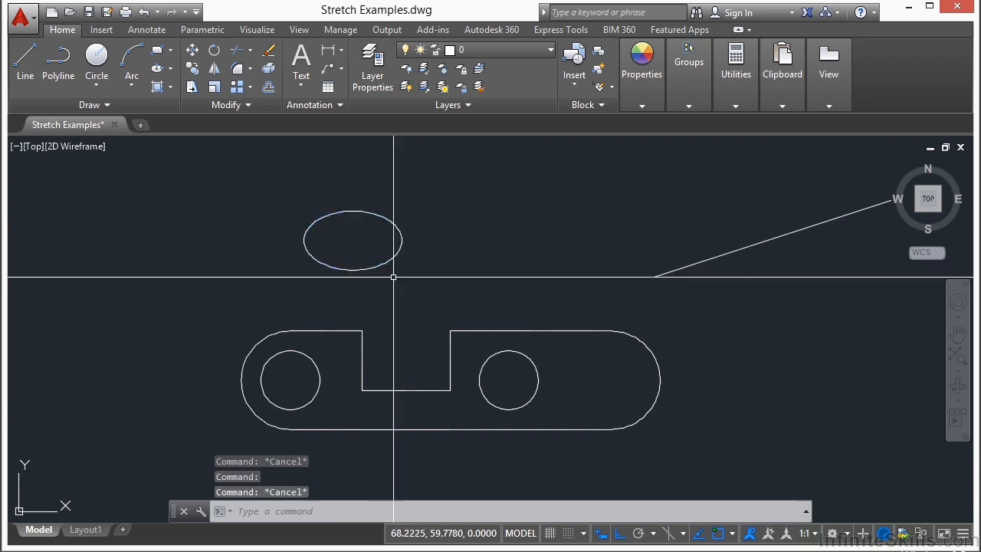
Try to stretch the ellipse to the right with a crossing window over only its right part.
{"action": "type", "text": "s"}
{"action": "key", "text": "Return"}
{"action": "left_click", "coordinate": [444, 188]}
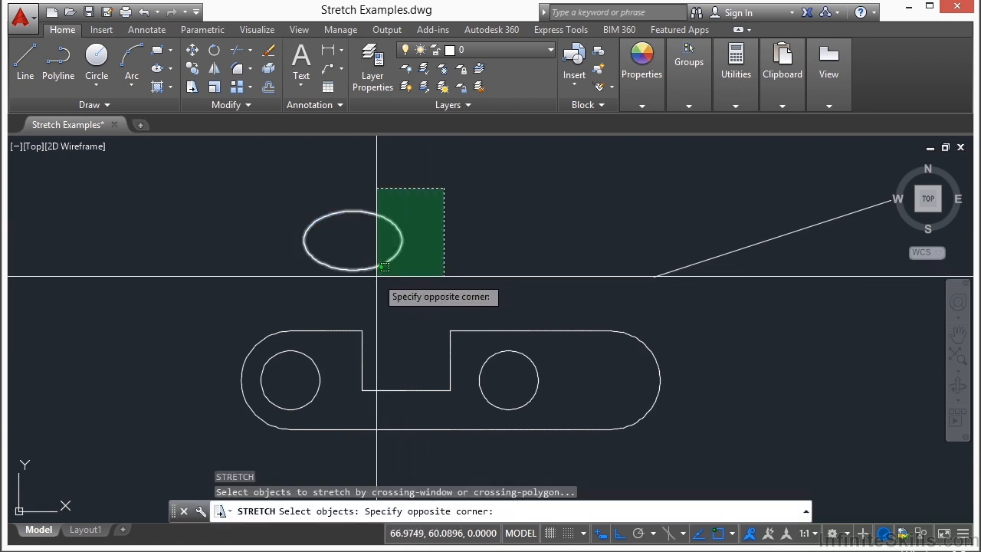
{"action": "left_click", "coordinate": [375, 298]}
{"action": "key", "text": "Return"}
{"action": "left_click", "coordinate": [468, 230]}
Shift the ellipse horizontally to the right with Stretch, including its center in the crossing window.
{"action": "key", "text": "Return"}
{"action": "left_click", "coordinate": [469, 185]}
{"action": "left_click", "coordinate": [315, 289]}
{"action": "key", "text": "Return"}
{"action": "left_click", "coordinate": [352, 291]}
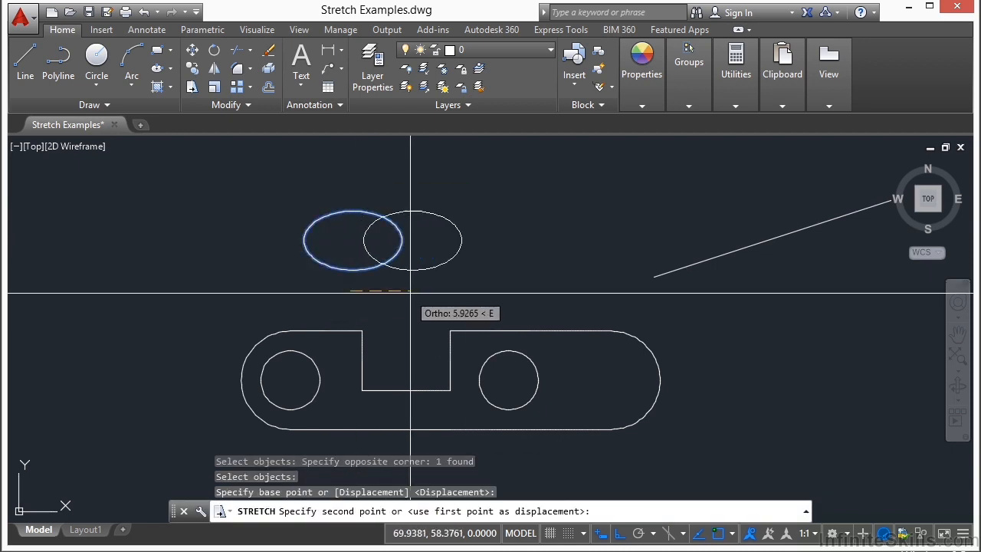
{"action": "left_click", "coordinate": [455, 290]}
Shift the ellipse straight up about 2.96 units with Stretch and select it to show its grips.
{"action": "key", "text": "Return"}
{"action": "left_click", "coordinate": [559, 192]}
{"action": "left_click", "coordinate": [431, 220]}
{"action": "key", "text": "Return"}
{"action": "left_click", "coordinate": [363, 260]}
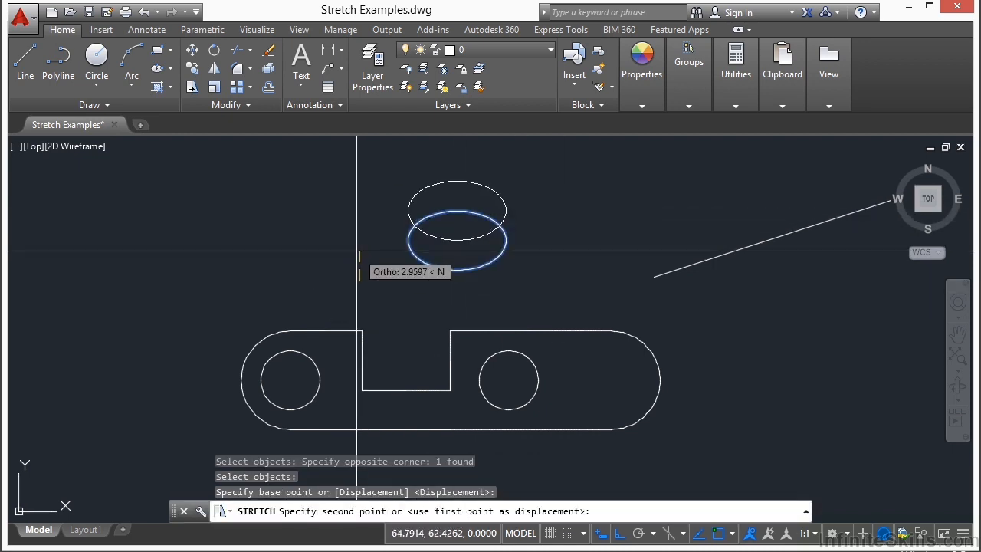
{"action": "left_click", "coordinate": [406, 230]}
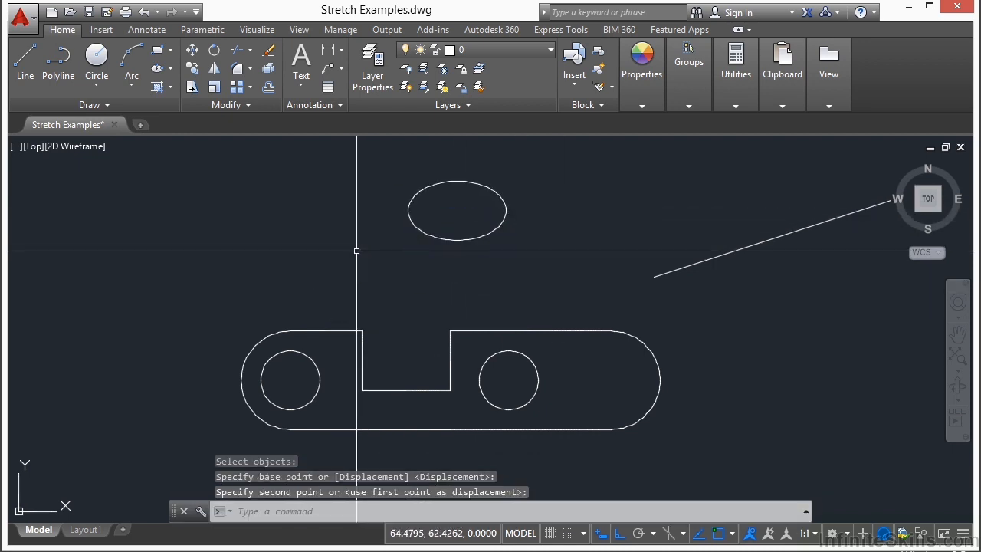
{"action": "left_click", "coordinate": [420, 228]}
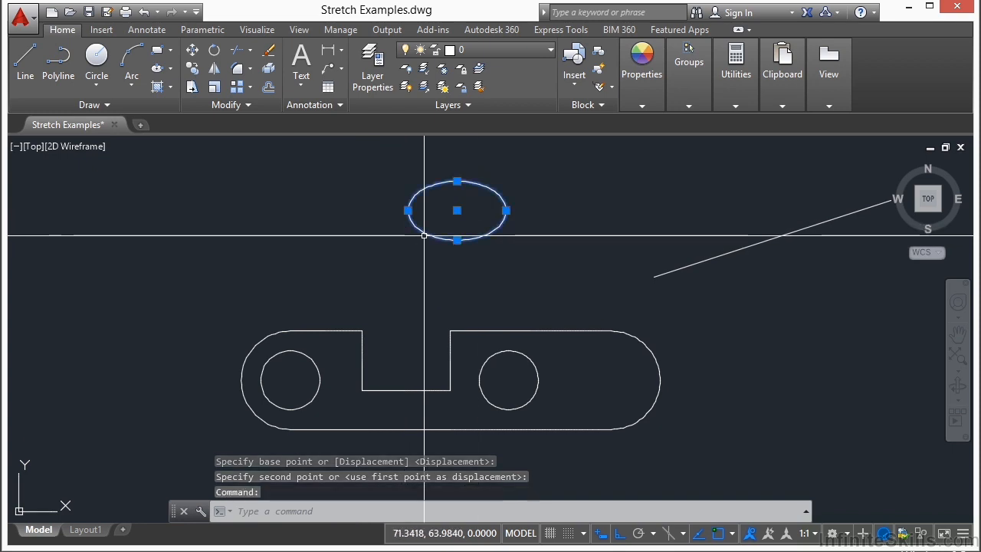
Stretch the selected ellipse by its grips, widening it to the right and extending its lower edge downward.
{"action": "left_click", "coordinate": [506, 210]}
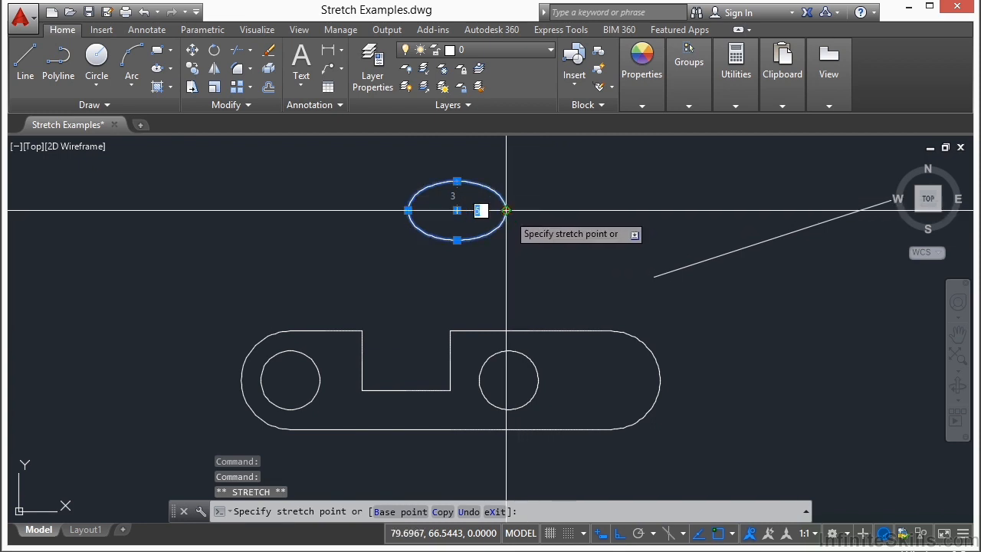
{"action": "left_click", "coordinate": [571, 210]}
{"action": "left_click", "coordinate": [457, 239]}
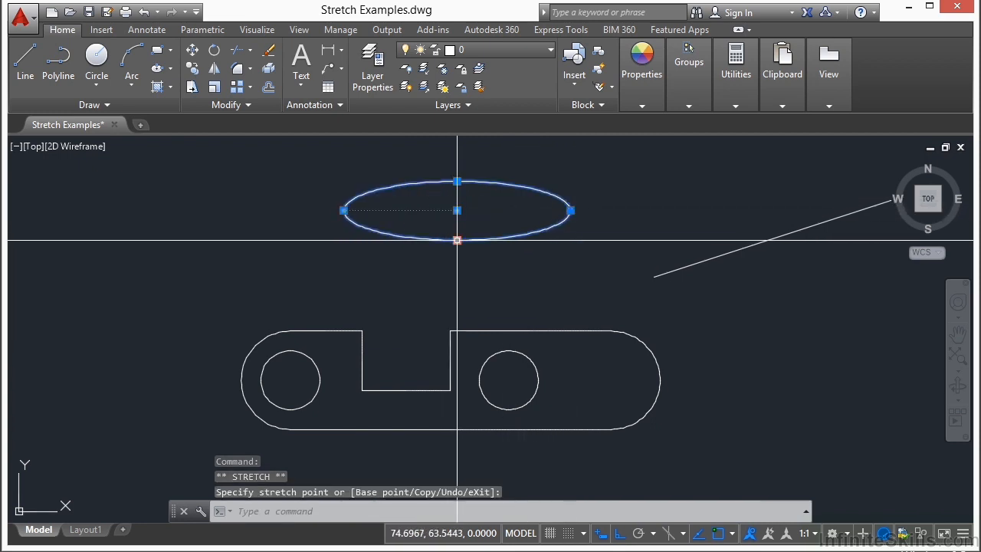
{"action": "left_click", "coordinate": [460, 266]}
Enlarge the plate's right circle by its right quadrant grip until it extends past the plate's edges, and clear the selection.
{"action": "left_click", "coordinate": [535, 379]}
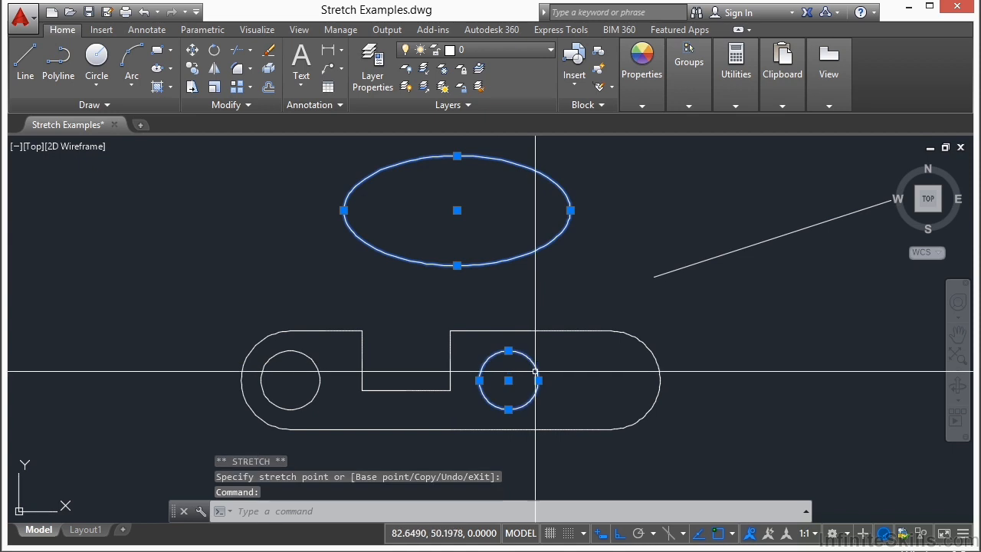
{"action": "left_click", "coordinate": [539, 379]}
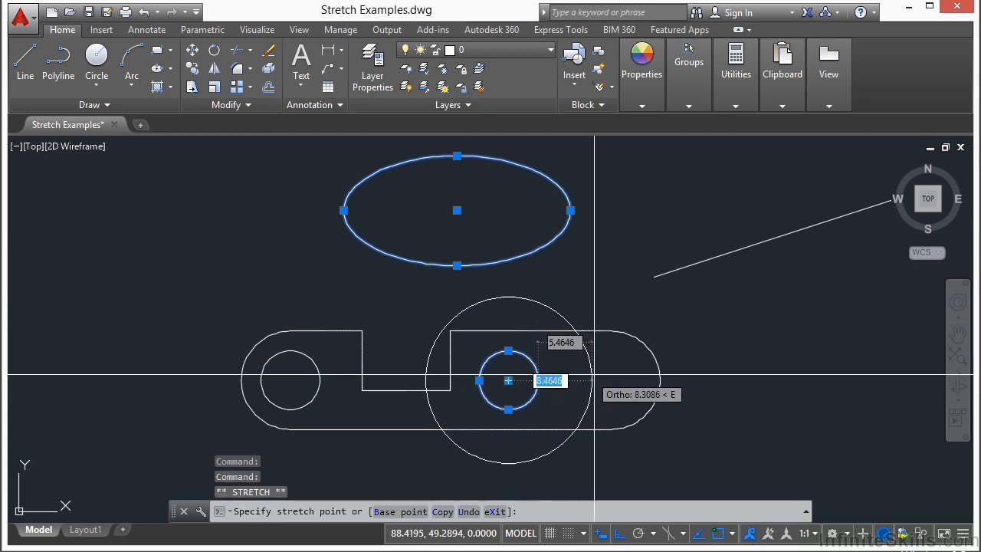
{"action": "left_click", "coordinate": [598, 378]}
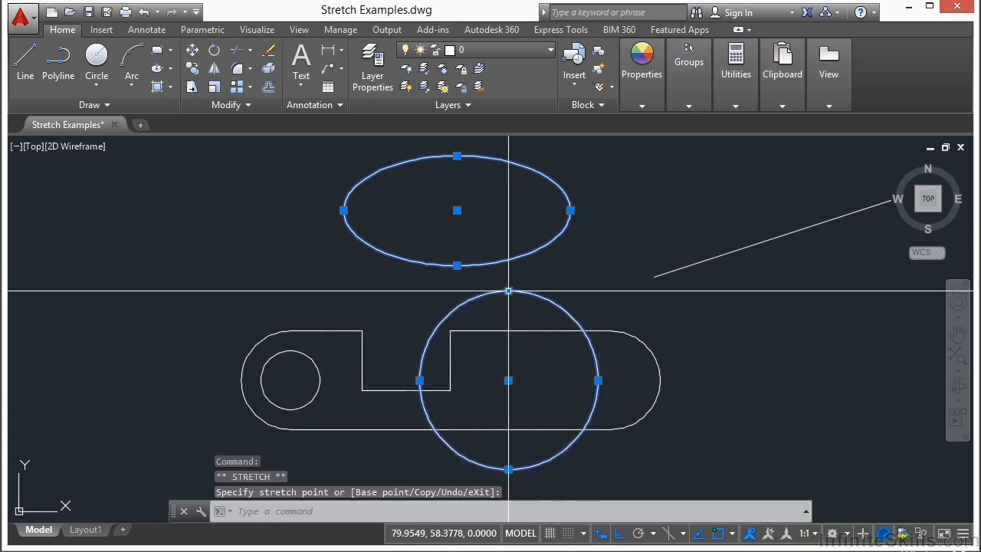
{"action": "key", "text": "Escape"}
{"action": "scroll", "coordinate": [394, 299], "scroll_direction": "down", "scroll_amount": 2}
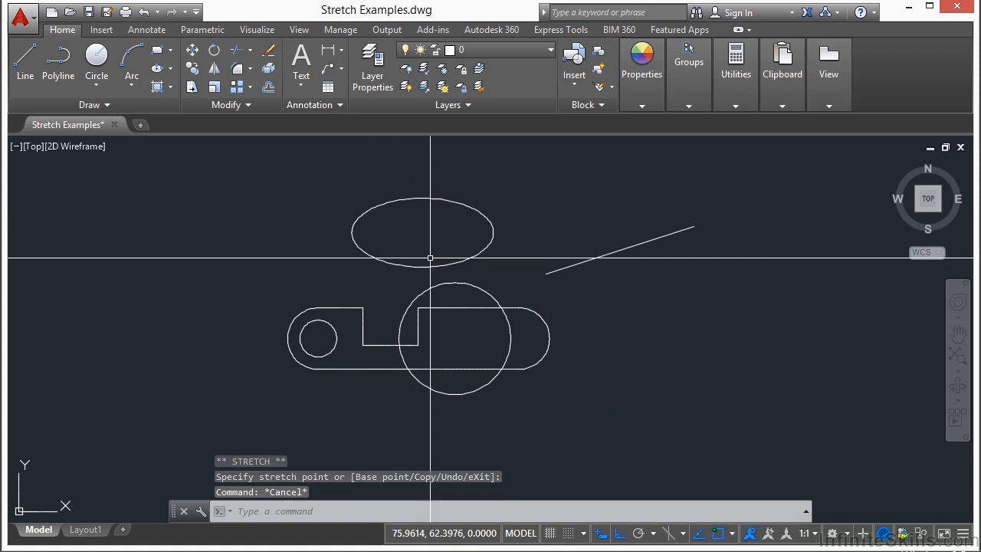
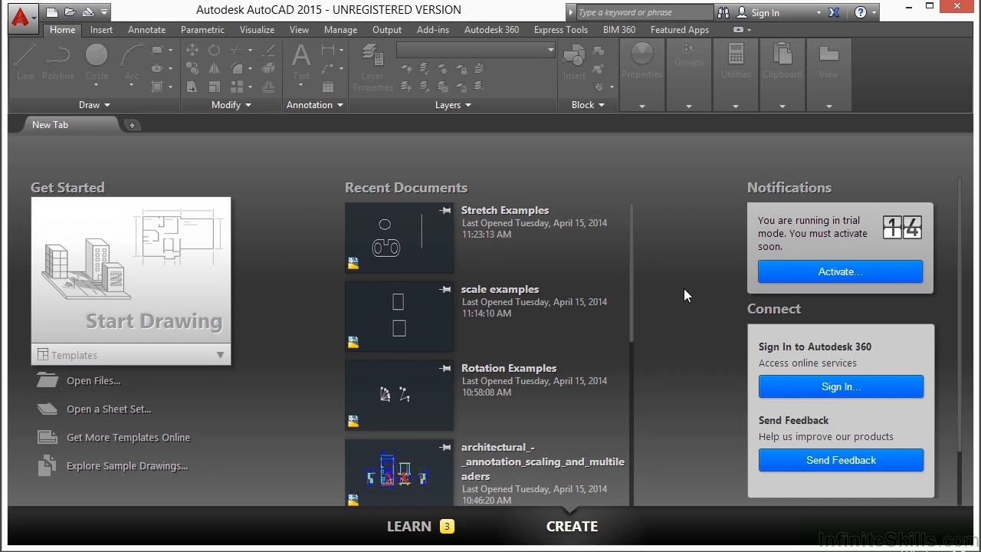
Open the drawing Offset Examples.dwg from folder 06.
{"action": "left_click", "coordinate": [108, 385]}
{"action": "left_click", "coordinate": [404, 259]}
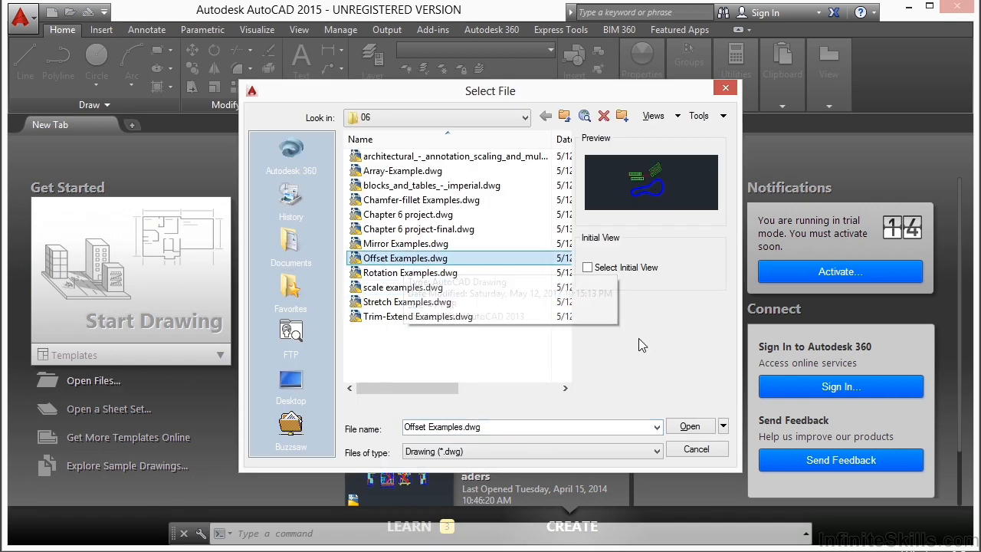
{"action": "left_click", "coordinate": [694, 429]}
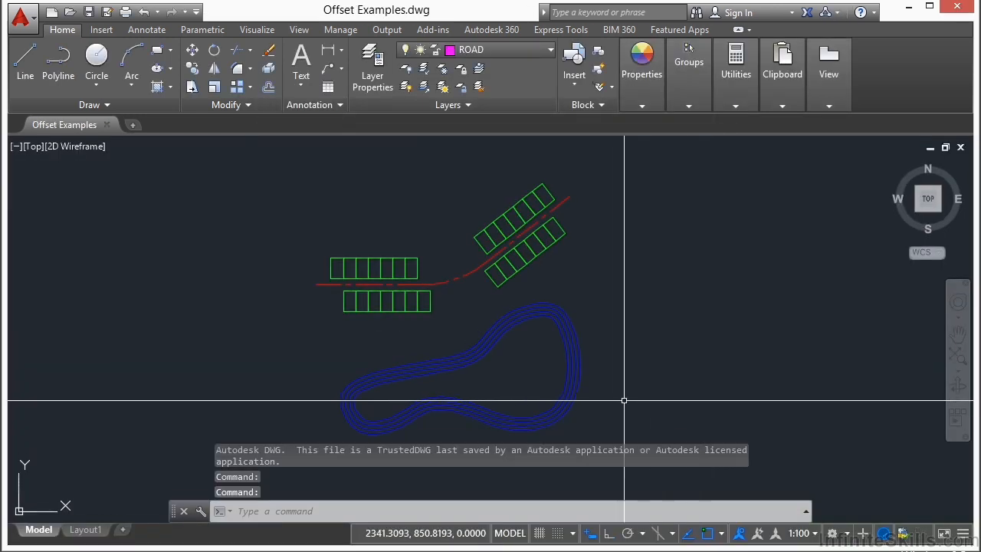
Examine the green lots, the red centerline and the blue contours, and check the OFFSET command and its O alias.
{"action": "middle_click_drag", "start_coordinate": [488, 366], "coordinate": [489, 351]}
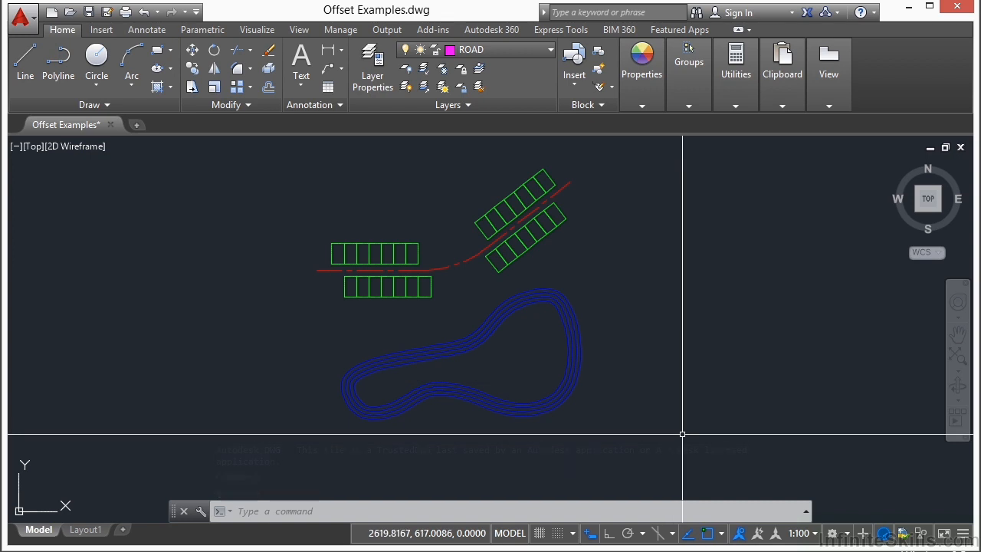
{"action": "scroll", "coordinate": [392, 269], "scroll_direction": "up", "scroll_amount": 2}
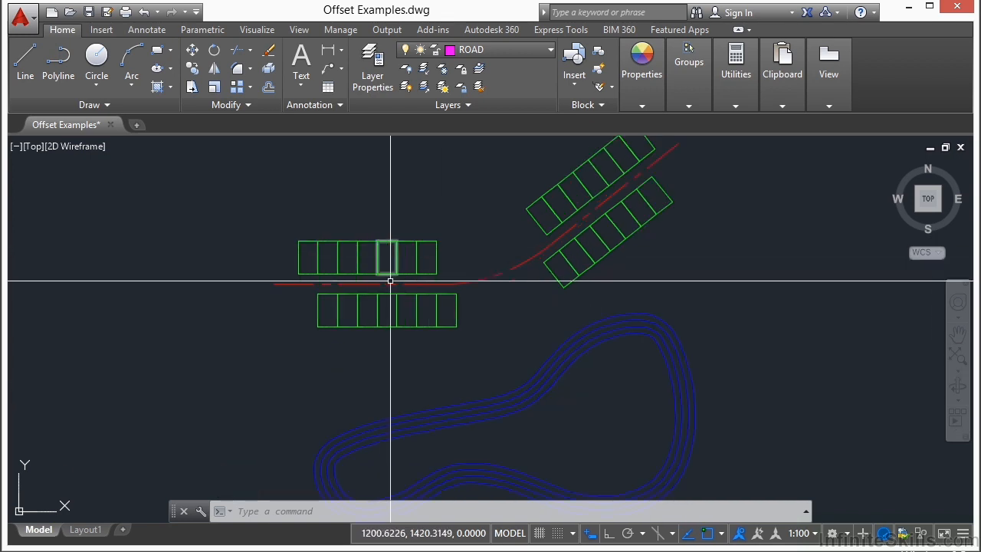
{"action": "middle_click_drag", "start_coordinate": [505, 273], "coordinate": [462, 315]}
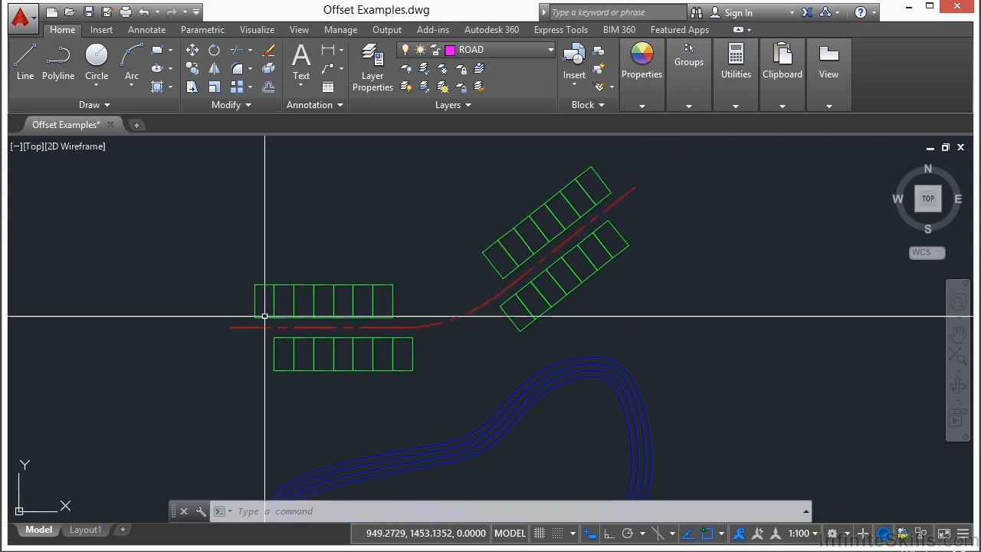
{"action": "middle_click_drag", "start_coordinate": [505, 375], "coordinate": [502, 262]}
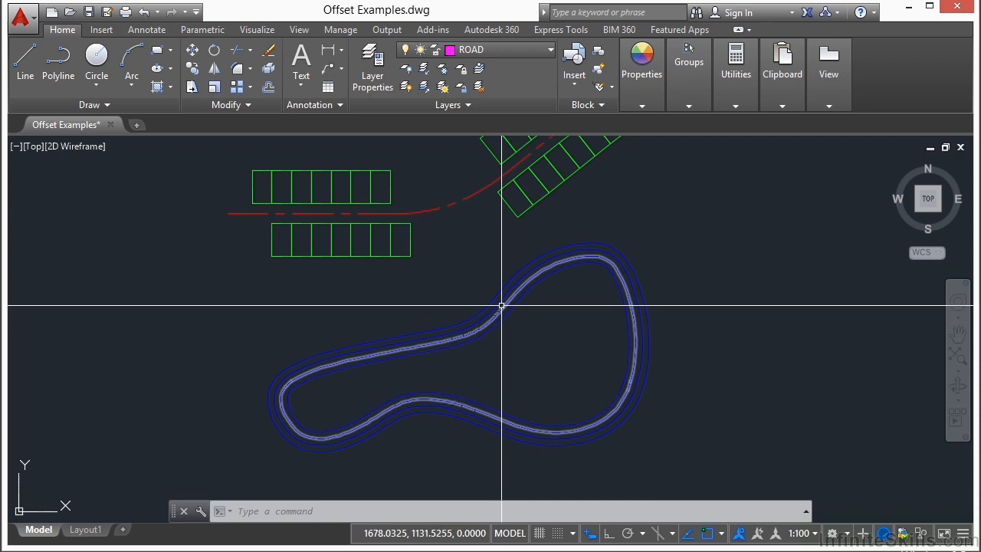
{"action": "scroll", "coordinate": [495, 296], "scroll_direction": "down", "scroll_amount": 3}
{"action": "middle_click_drag", "start_coordinate": [445, 293], "coordinate": [425, 313]}
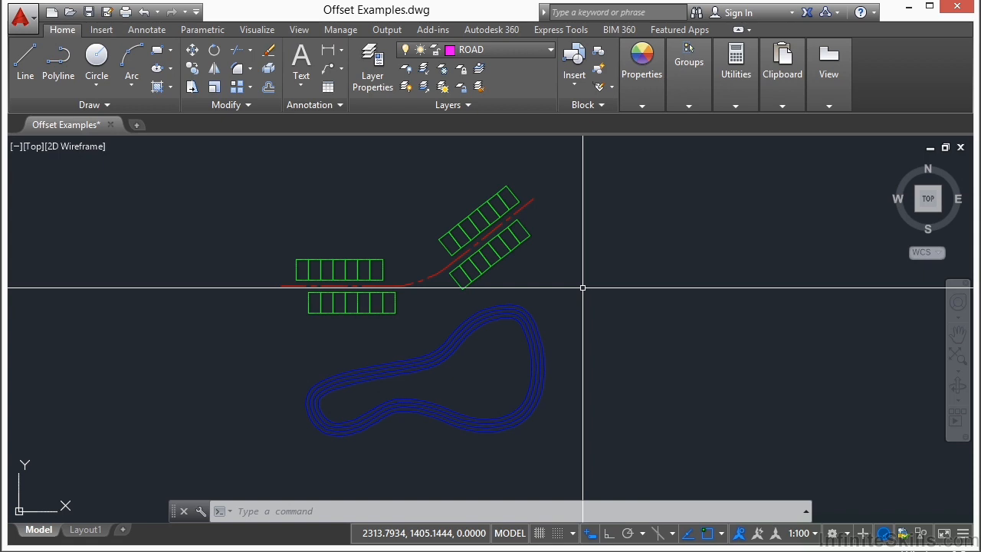
{"action": "middle_click_drag", "start_coordinate": [465, 396], "coordinate": [499, 370]}
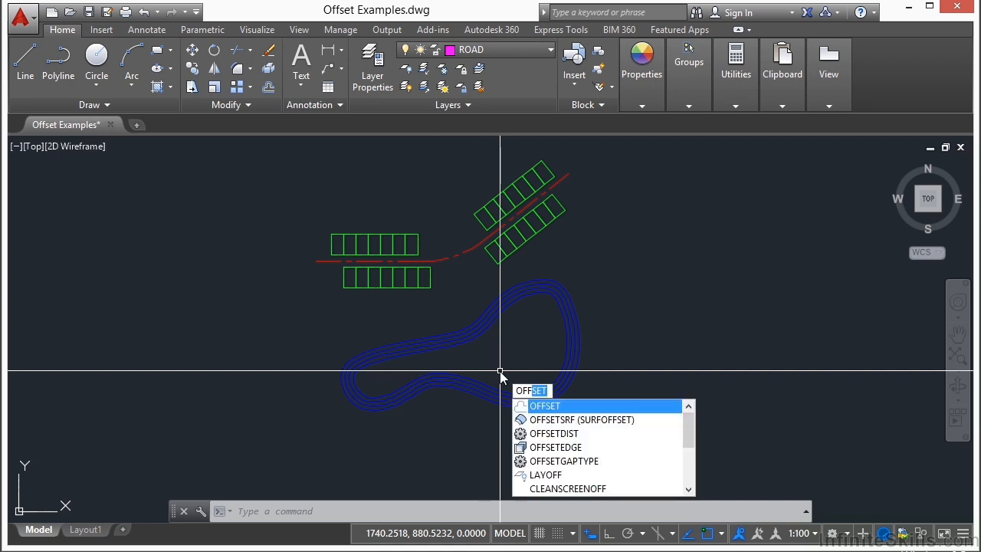
{"action": "key", "text": "Escape"}
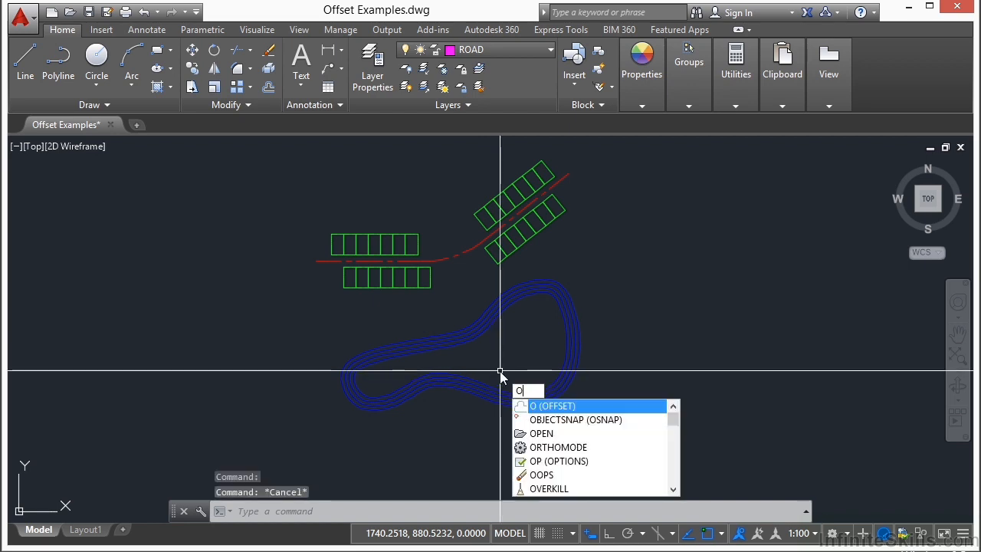
{"action": "key", "text": "Escape"}
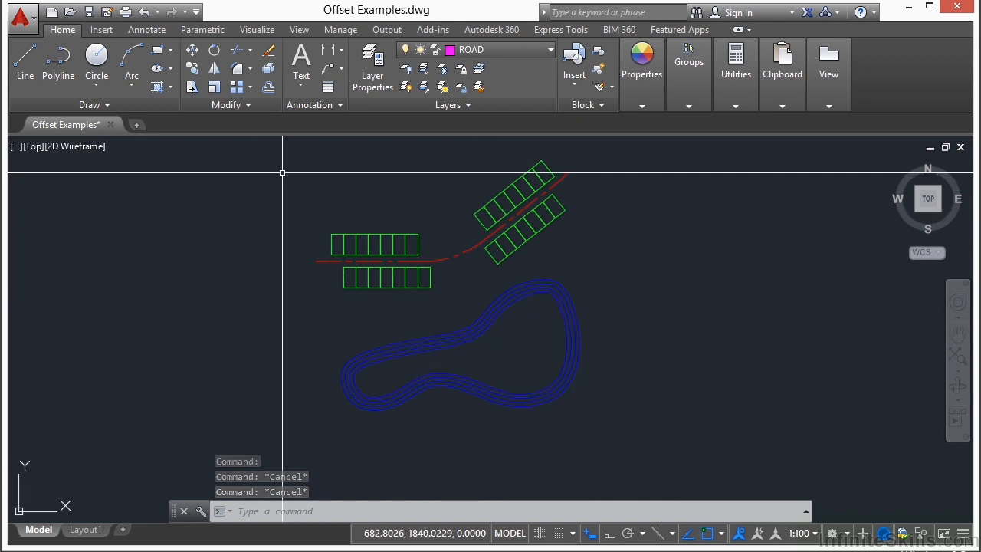
Offset the innermost blue contour inward by a distance of 20.
{"action": "left_click", "coordinate": [269, 89]}
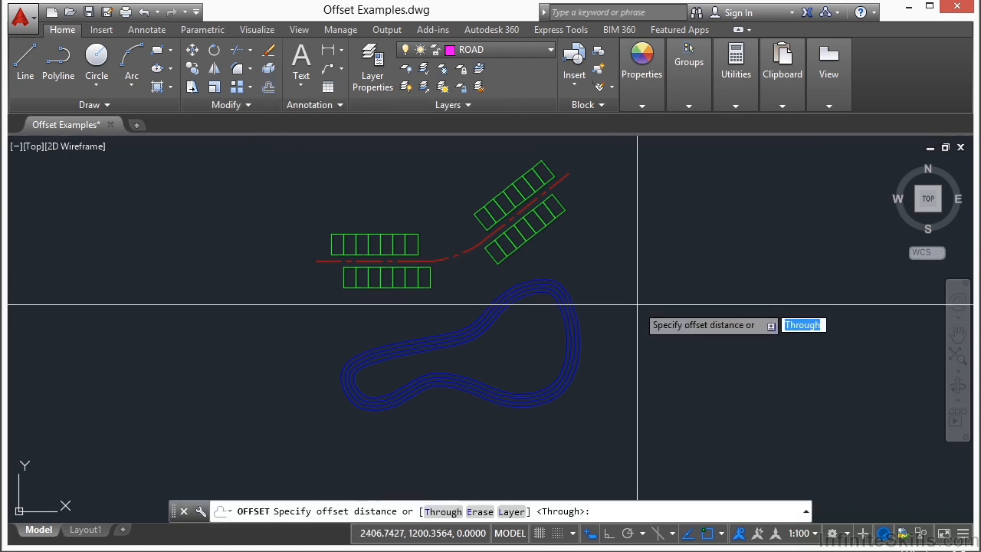
{"action": "type", "text": "20"}
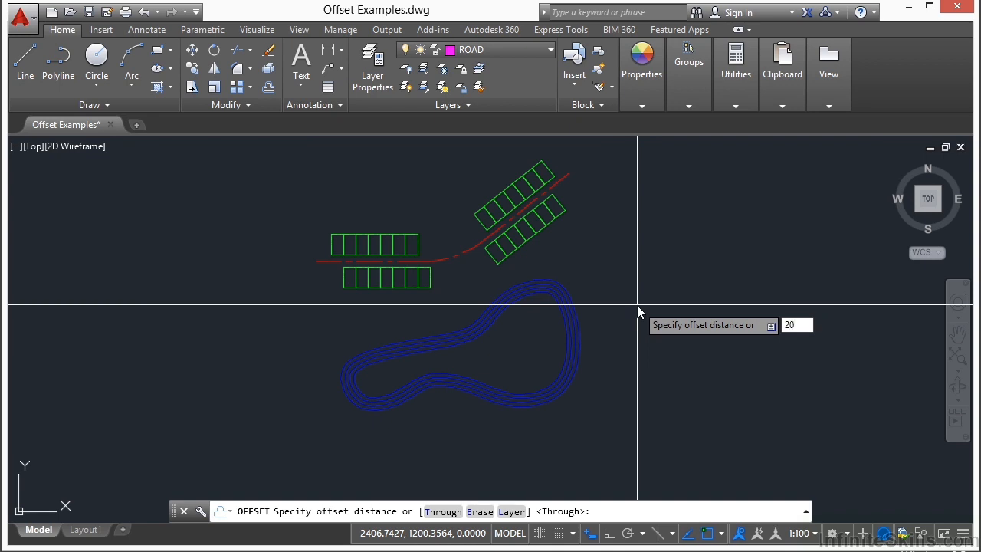
{"action": "key", "text": "Return"}
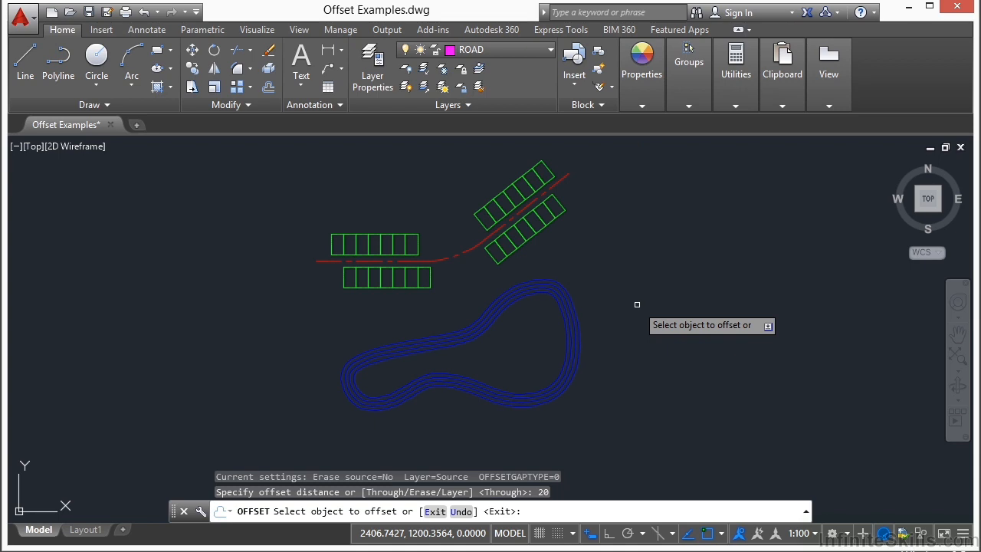
{"action": "scroll", "coordinate": [477, 357], "scroll_direction": "up", "scroll_amount": 5}
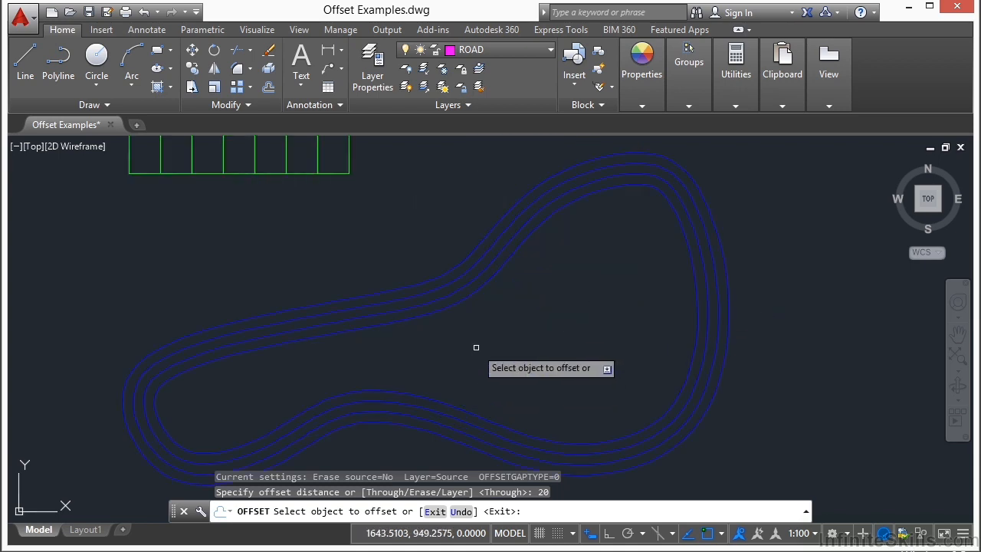
{"action": "middle_click_drag", "start_coordinate": [479, 309], "coordinate": [476, 273]}
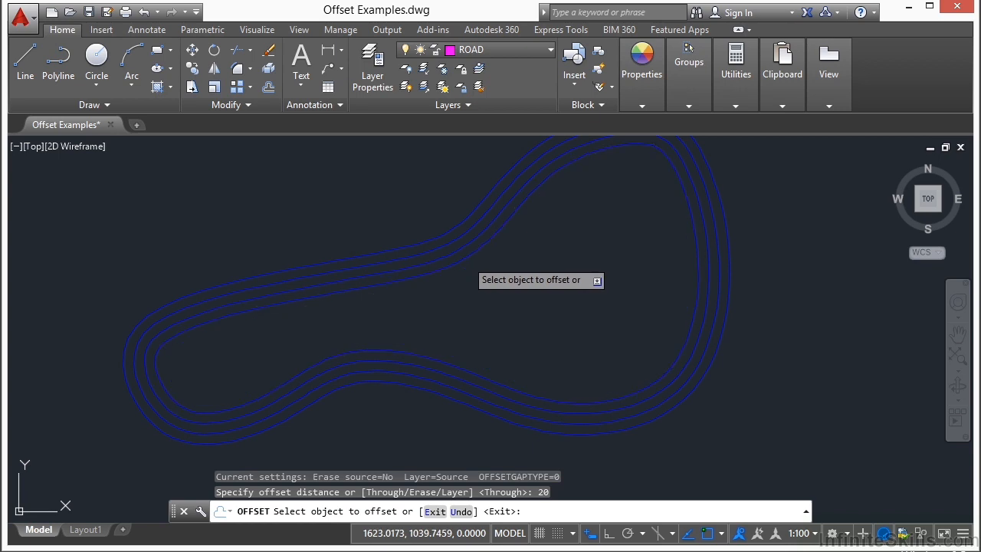
{"action": "left_click", "coordinate": [466, 261]}
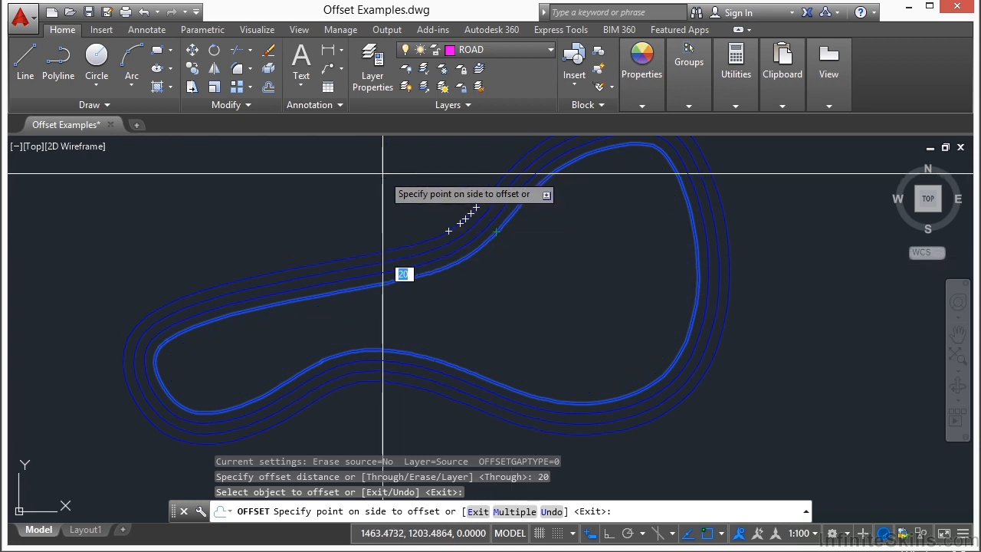
{"action": "scroll", "coordinate": [516, 263], "scroll_direction": "up", "scroll_amount": 4}
{"action": "middle_click_drag", "start_coordinate": [464, 243], "coordinate": [473, 346]}
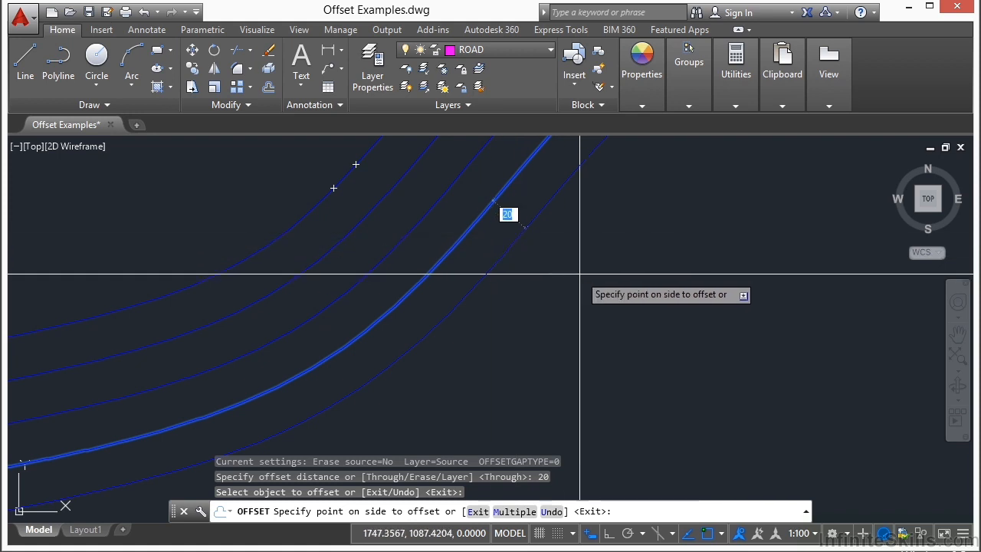
{"action": "left_click", "coordinate": [580, 273]}
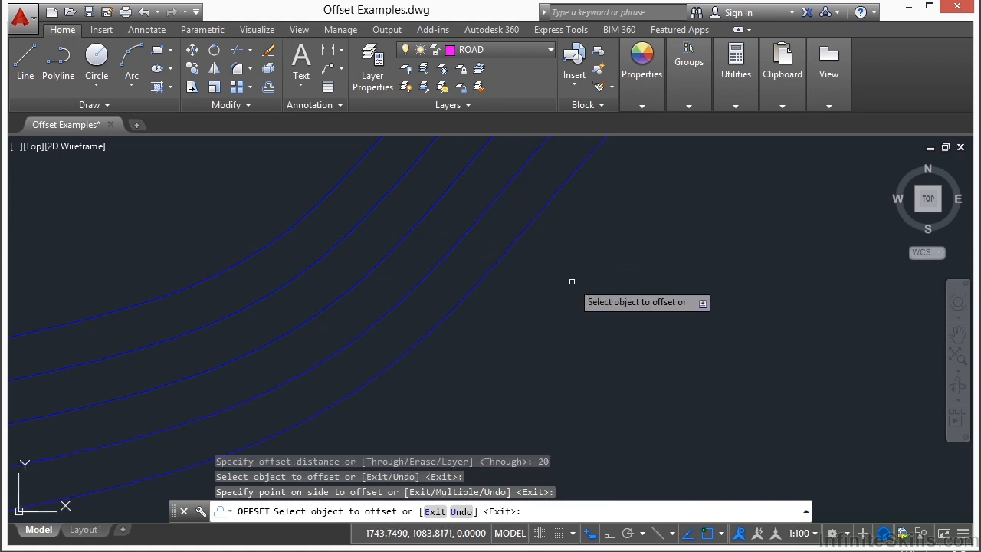
{"action": "key", "text": "Return"}
Examine the spacing of the blue contours and the green lots along the red road centerline.
{"action": "scroll", "coordinate": [495, 246], "scroll_direction": "down", "scroll_amount": 2}
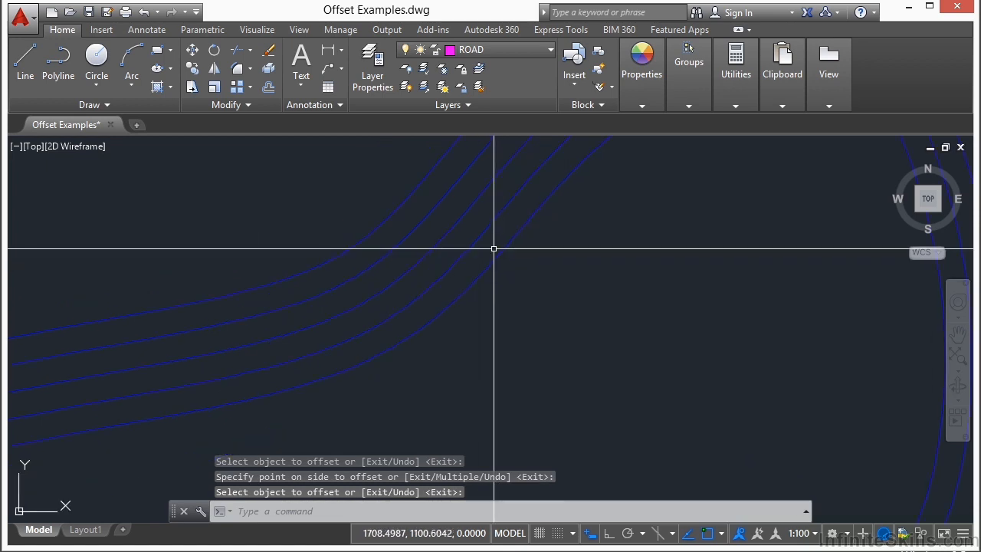
{"action": "middle_click_drag", "start_coordinate": [307, 372], "coordinate": [554, 153]}
{"action": "middle_click_drag", "start_coordinate": [201, 233], "coordinate": [481, 222]}
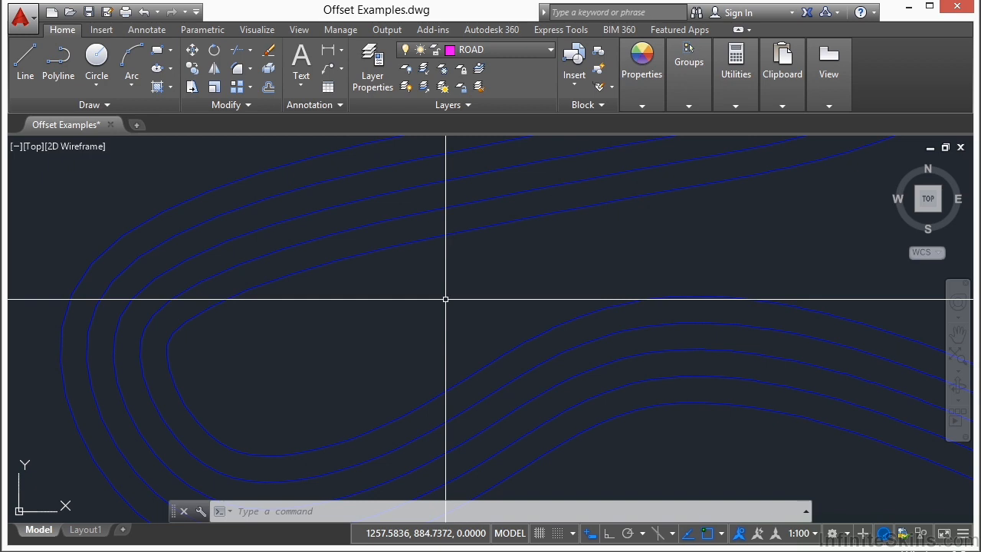
{"action": "scroll", "coordinate": [443, 304], "scroll_direction": "down", "scroll_amount": 6}
{"action": "middle_click_drag", "start_coordinate": [514, 235], "coordinate": [447, 368]}
{"action": "scroll", "coordinate": [352, 262], "scroll_direction": "up", "scroll_amount": 3}
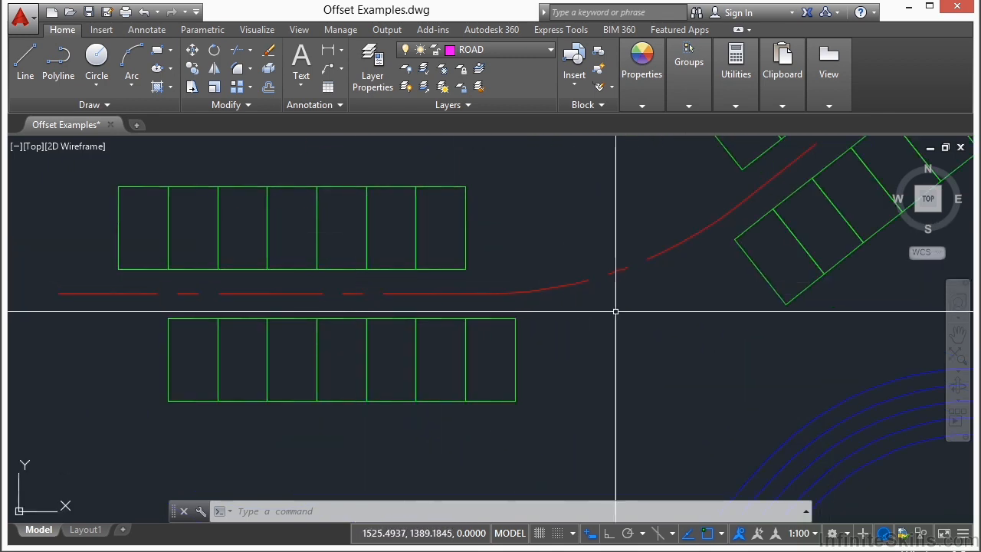
{"action": "scroll", "coordinate": [508, 286], "scroll_direction": "down", "scroll_amount": 2}
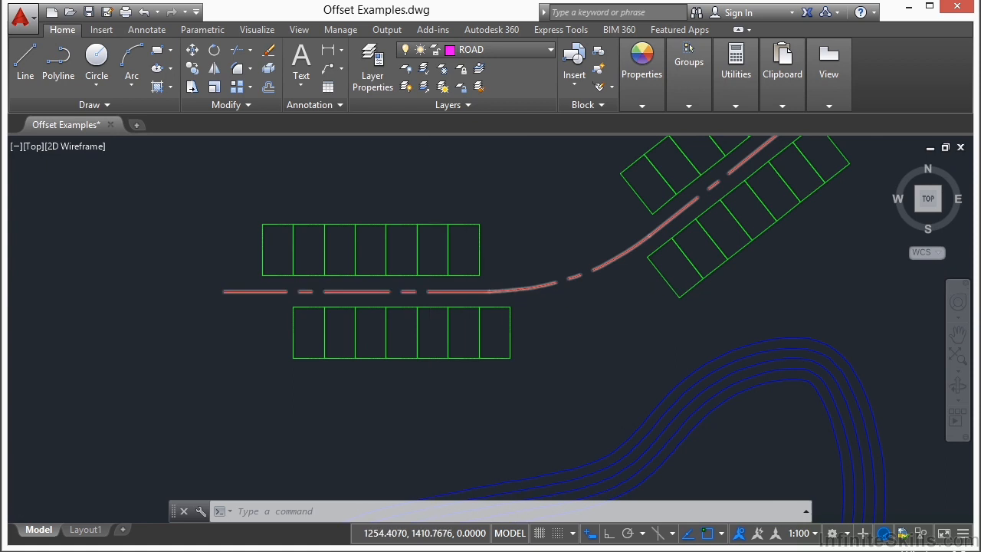
{"action": "scroll", "coordinate": [438, 292], "scroll_direction": "up", "scroll_amount": 2}
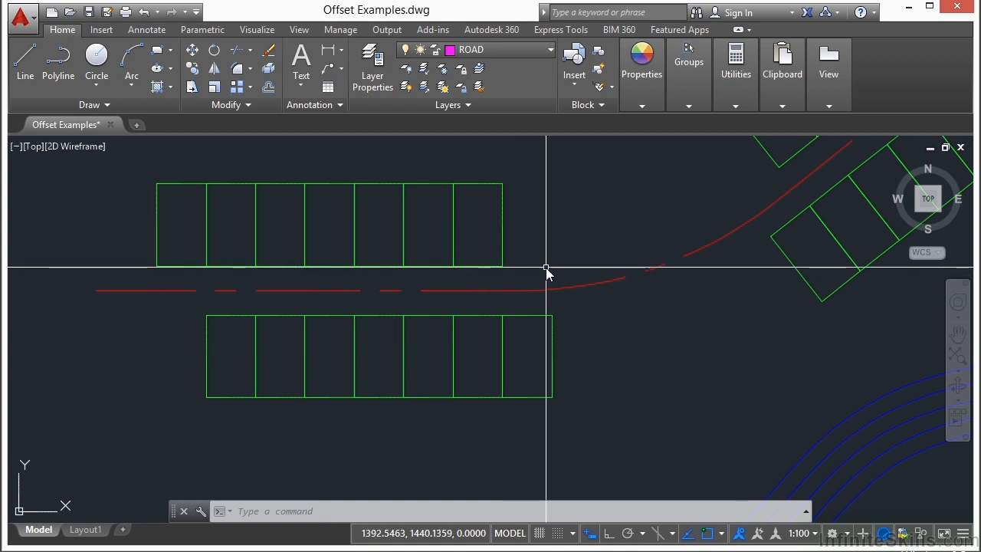
Start Offset and set its layer option to Current so that offset objects go on the ROAD layer.
{"action": "type", "text": "o"}
{"action": "key", "text": "Return"}
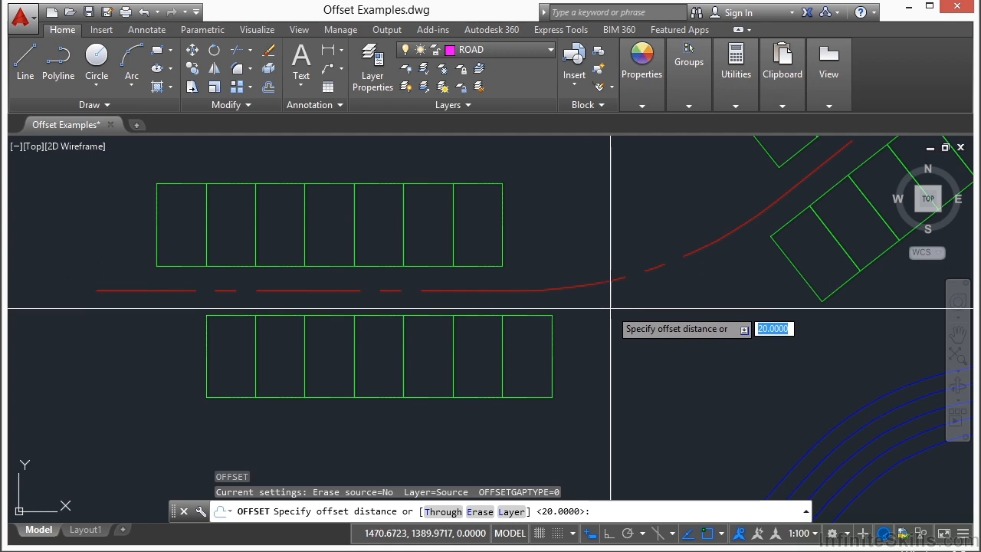
{"action": "middle_click_drag", "start_coordinate": [718, 393], "coordinate": [601, 326]}
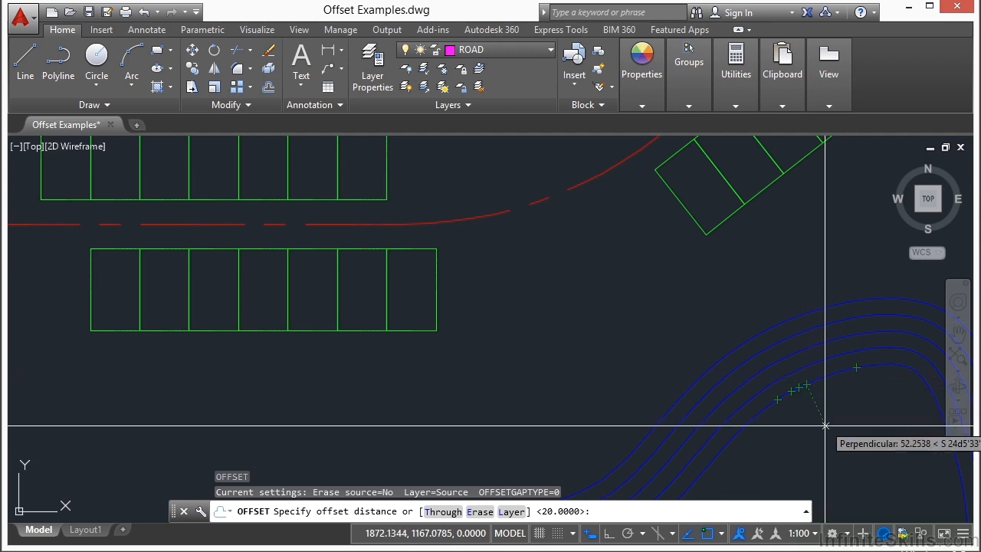
{"action": "middle_click_drag", "start_coordinate": [544, 287], "coordinate": [565, 328]}
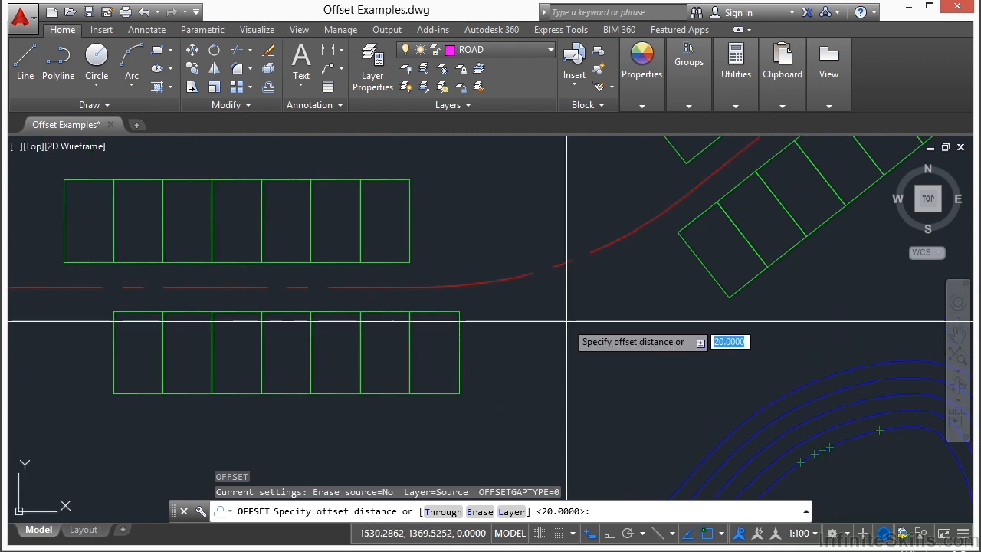
{"action": "key", "text": "Return"}
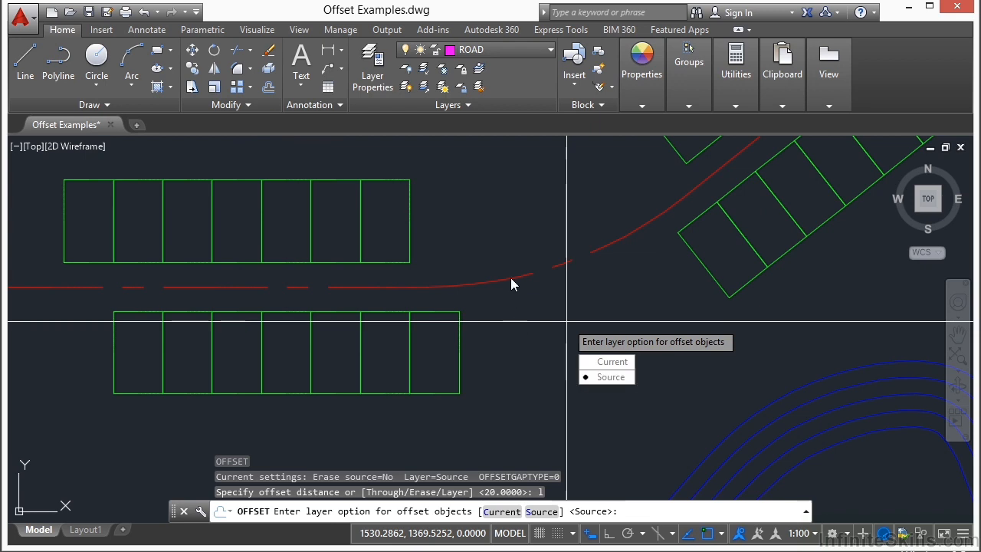
{"action": "left_click", "coordinate": [613, 362]}
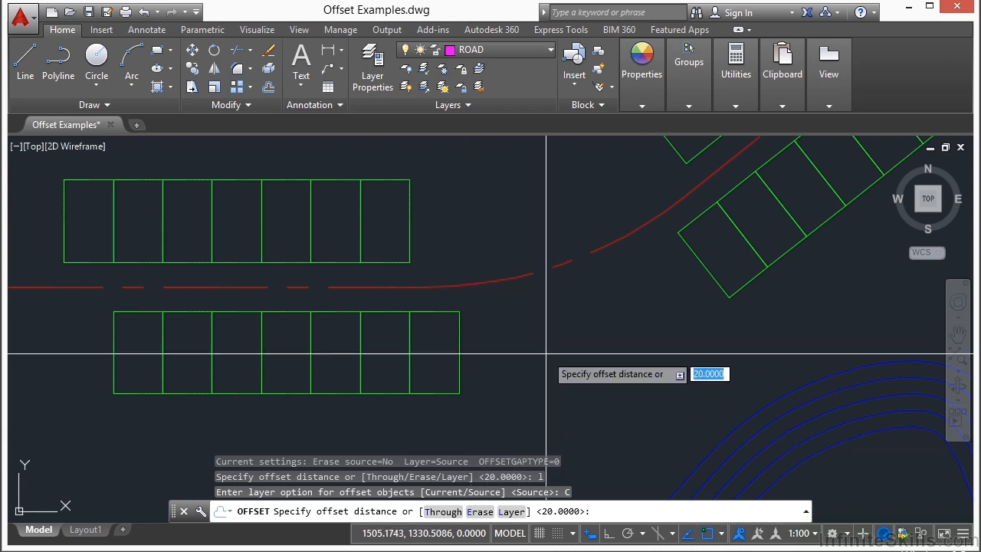
Offset the red centerline with the Through option, passing through a top endpoint of the lower row of lots.
{"action": "key", "text": "Return"}
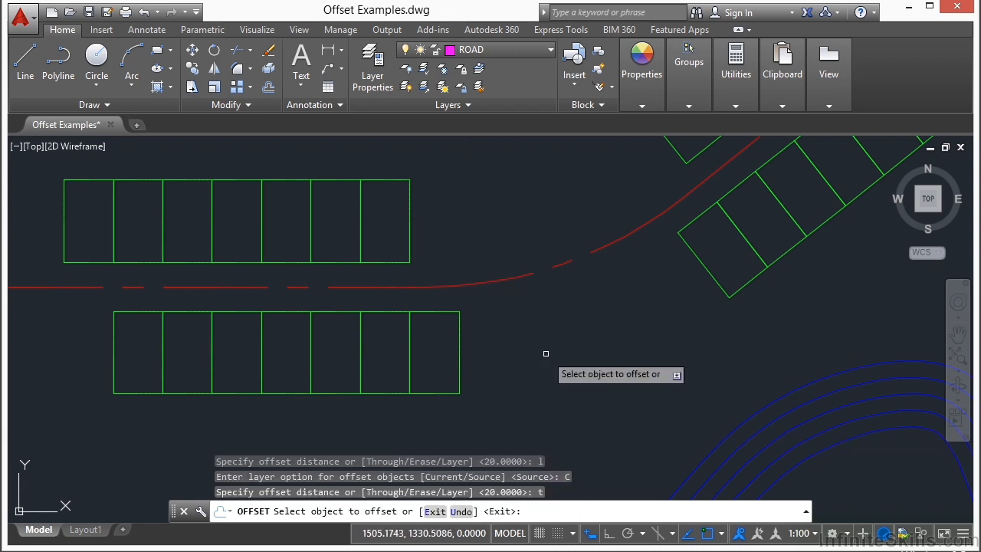
{"action": "left_click", "coordinate": [417, 286]}
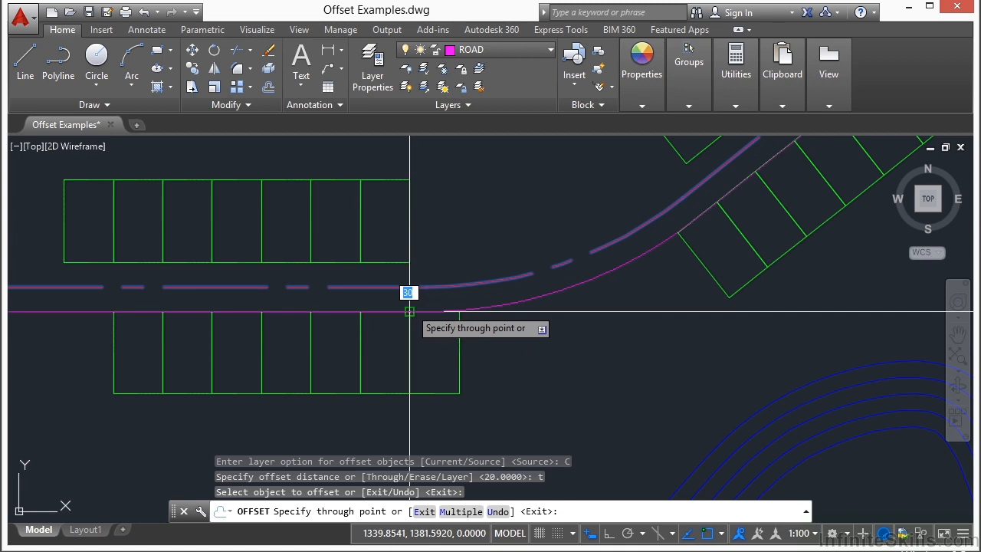
{"action": "scroll", "coordinate": [406, 314], "scroll_direction": "up", "scroll_amount": 5}
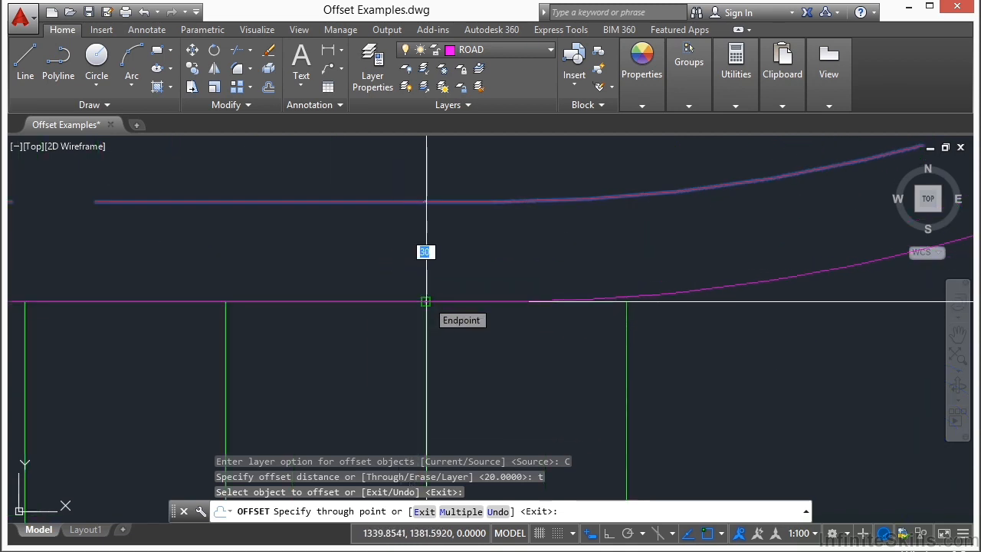
{"action": "left_click", "coordinate": [427, 301]}
{"action": "scroll", "coordinate": [323, 327], "scroll_direction": "down", "scroll_amount": 3}
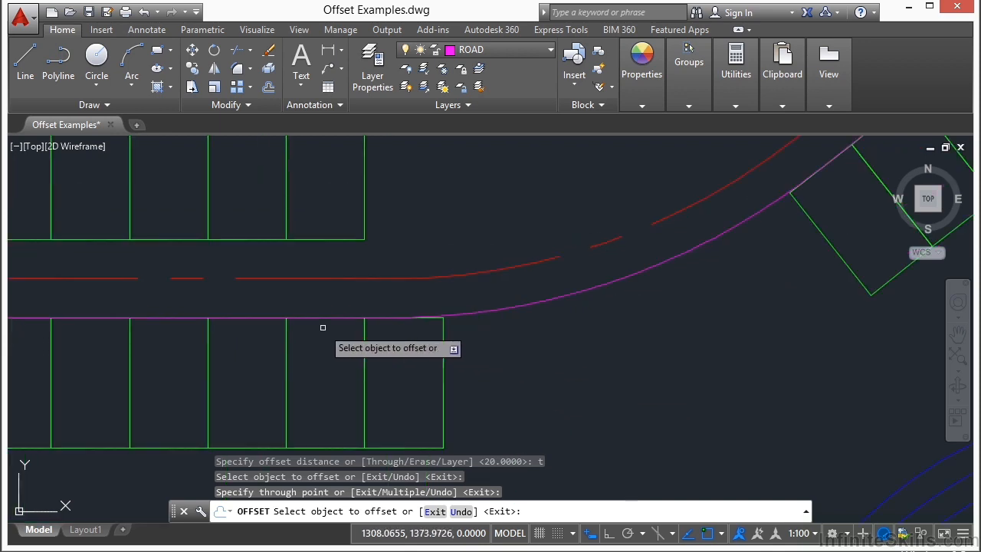
Offset the dashed red road centerline on the ROAD layer, using the Through option, to the lower edge of the upper parking stalls.
{"action": "key", "text": "Return"}
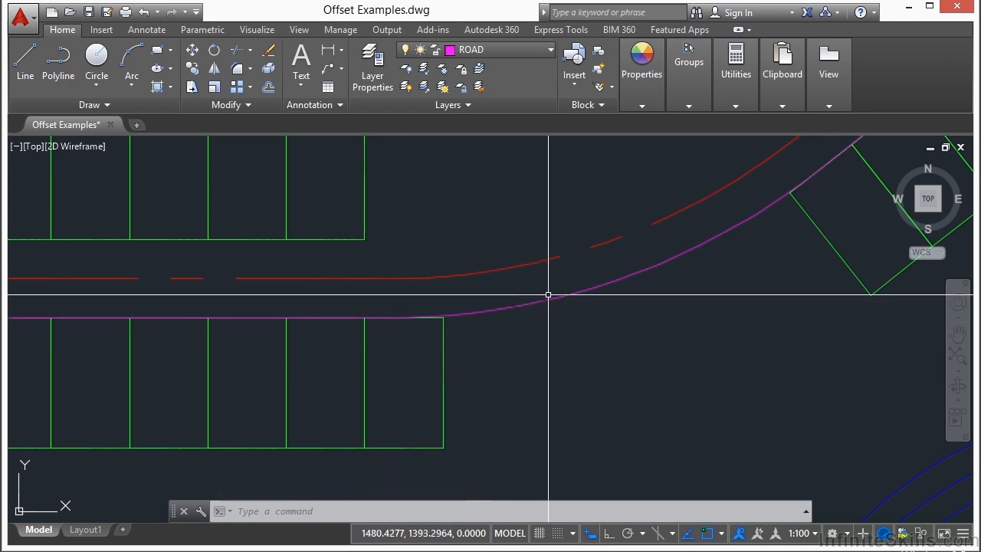
{"action": "type", "text": "o"}
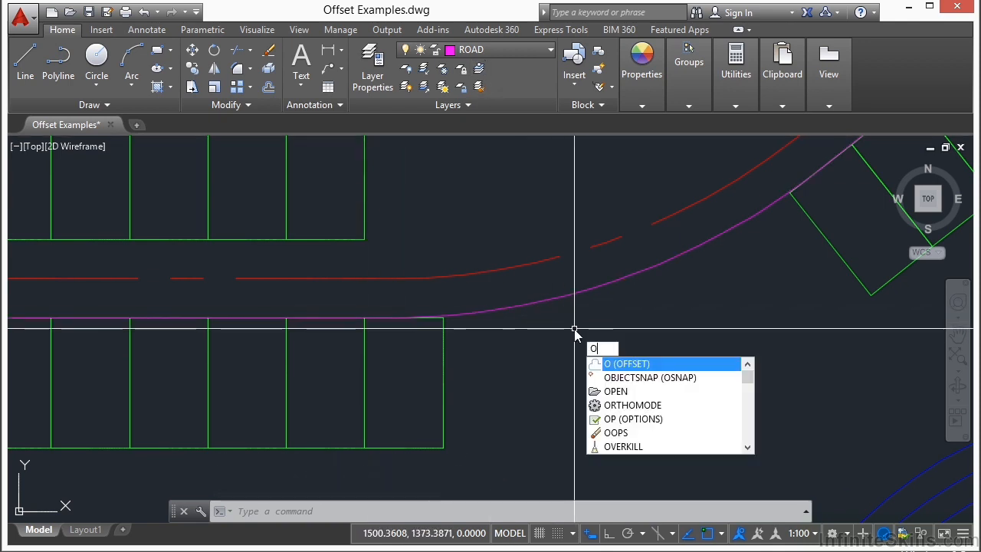
{"action": "key", "text": "Return"}
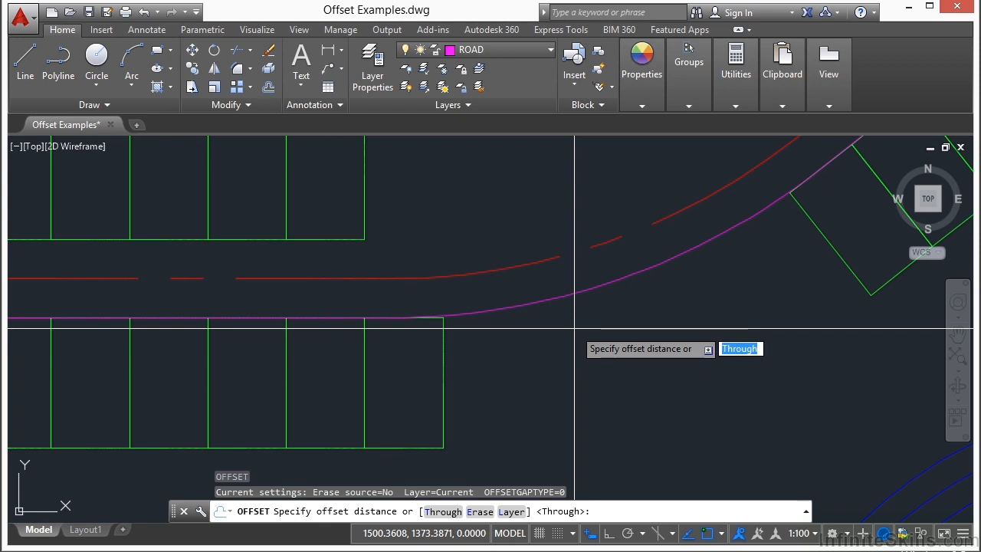
{"action": "key", "text": "Return"}
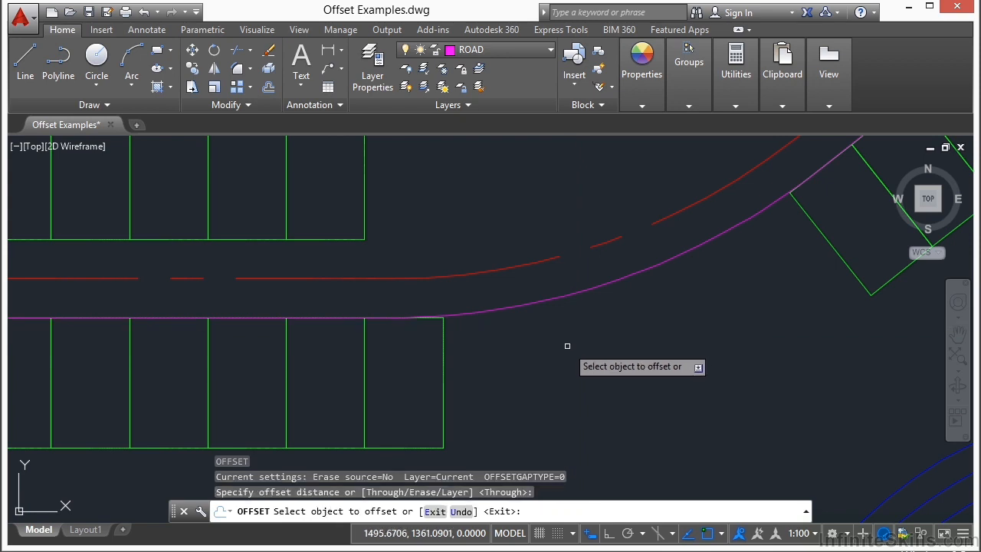
{"action": "left_click", "coordinate": [434, 272]}
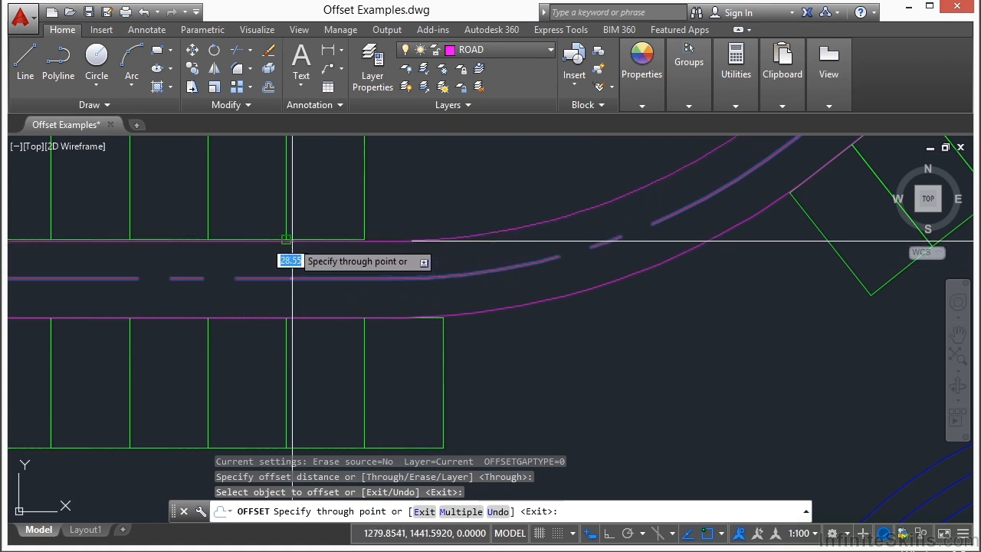
{"action": "left_click", "coordinate": [355, 242]}
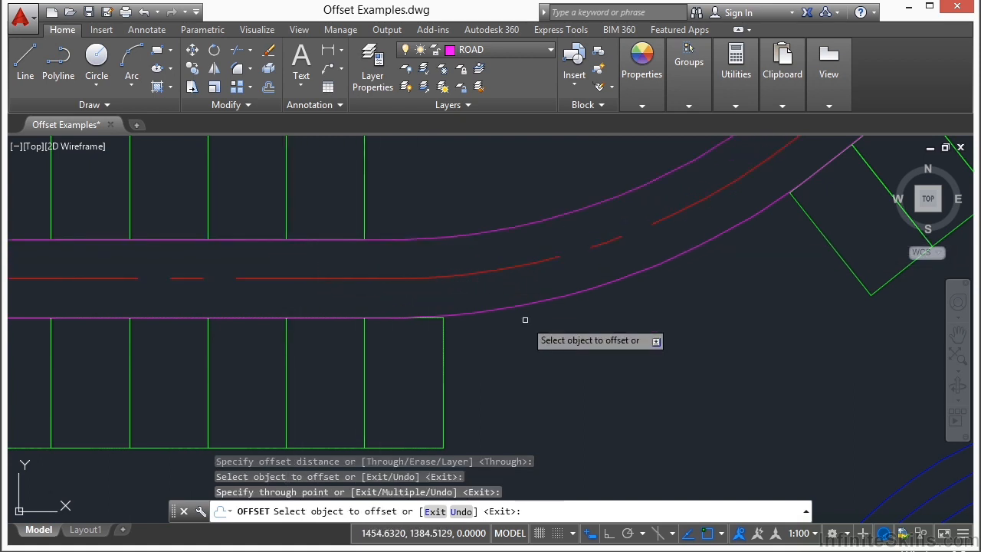
{"action": "key", "text": "Return"}
{"action": "scroll", "coordinate": [558, 336], "scroll_direction": "down", "scroll_amount": 4}
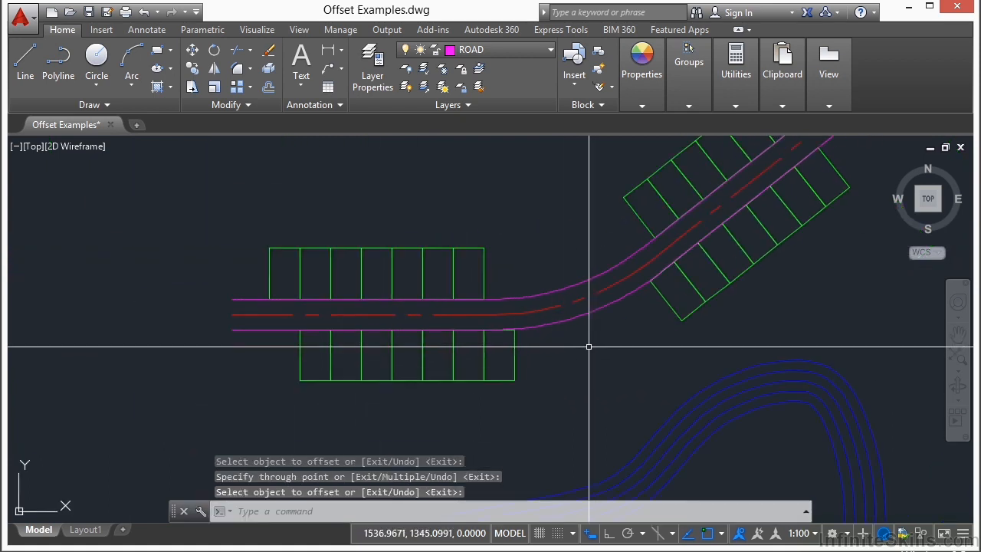
{"action": "middle_click_drag", "start_coordinate": [631, 333], "coordinate": [446, 370]}
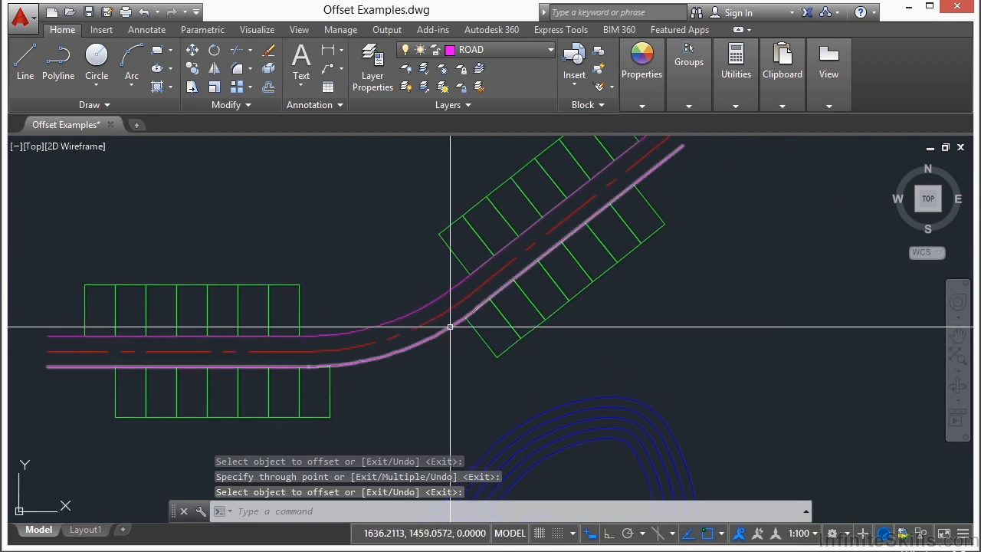
{"action": "scroll", "coordinate": [674, 324], "scroll_direction": "down", "scroll_amount": 2}
{"action": "middle_click_drag", "start_coordinate": [675, 325], "coordinate": [651, 268]}
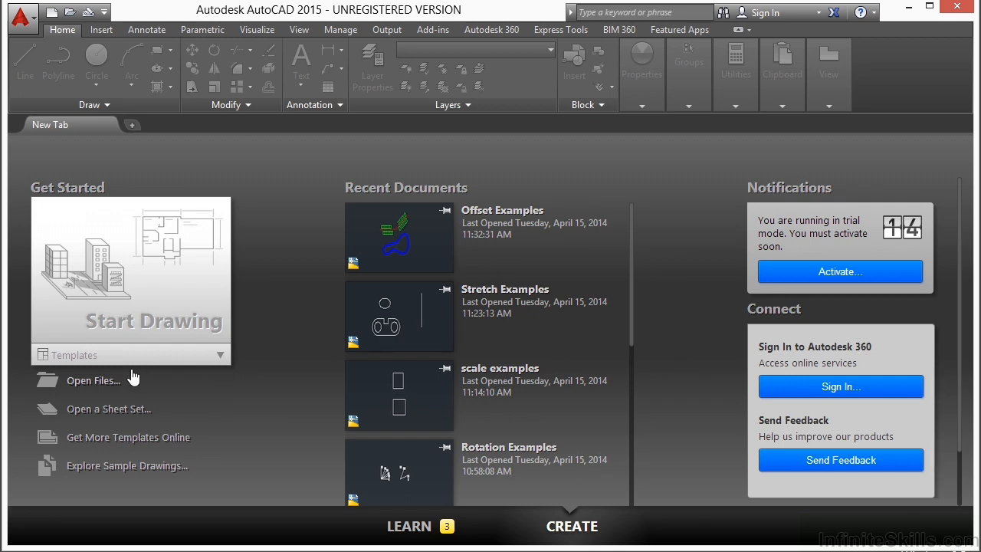
Open the drawing Mirror Examples.dwg from the 06 folder.
{"action": "left_click", "coordinate": [108, 382]}
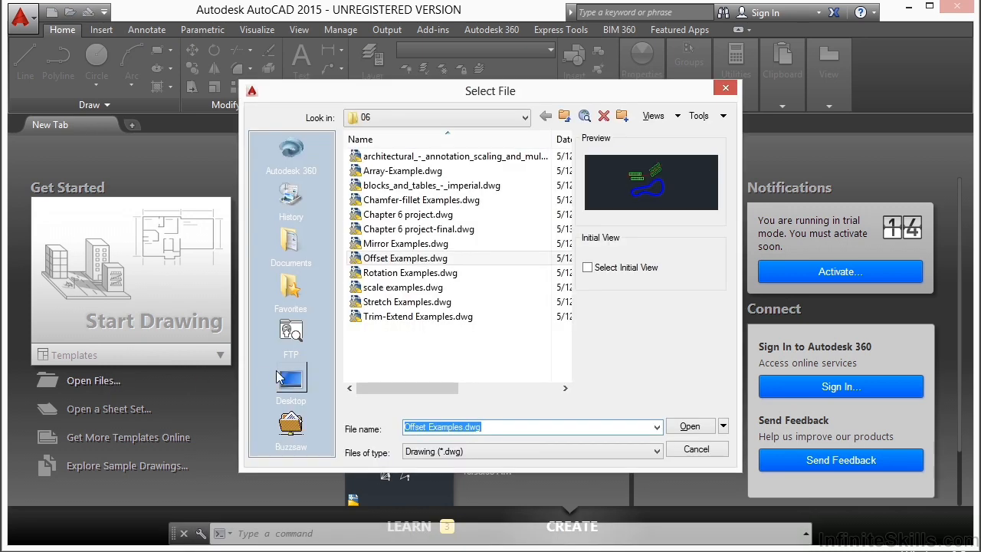
{"action": "left_click", "coordinate": [392, 246]}
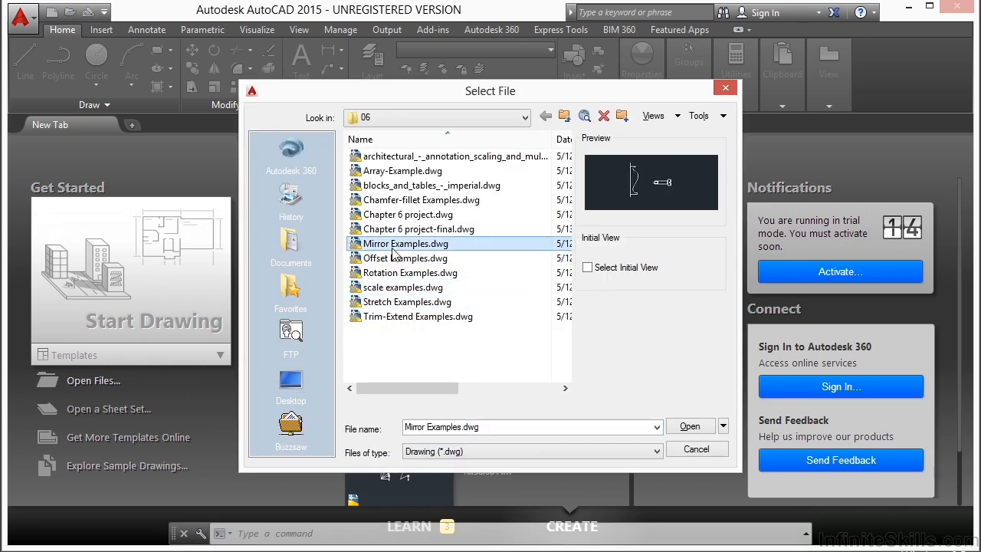
{"action": "left_click", "coordinate": [692, 430]}
{"action": "mouse_move", "coordinate": [440, 339]}
{"action": "middle_mouse_down"}
{"action": "mouse_move", "coordinate": [453, 314]}
{"action": "mouse_move", "coordinate": [471, 316]}
{"action": "middle_mouse_up"}
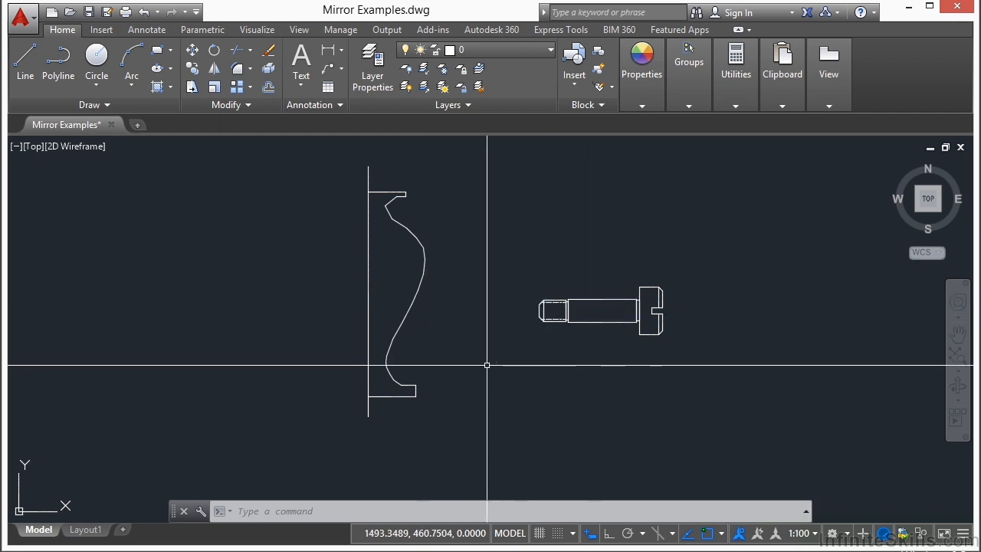
{"action": "type", "text": "MIRROR"}
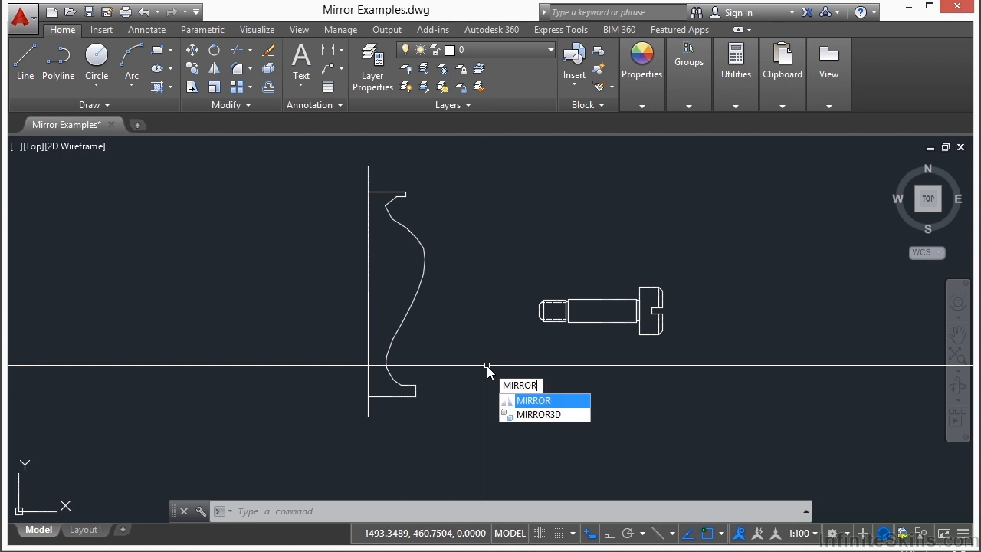
{"action": "key", "text": "Escape"}
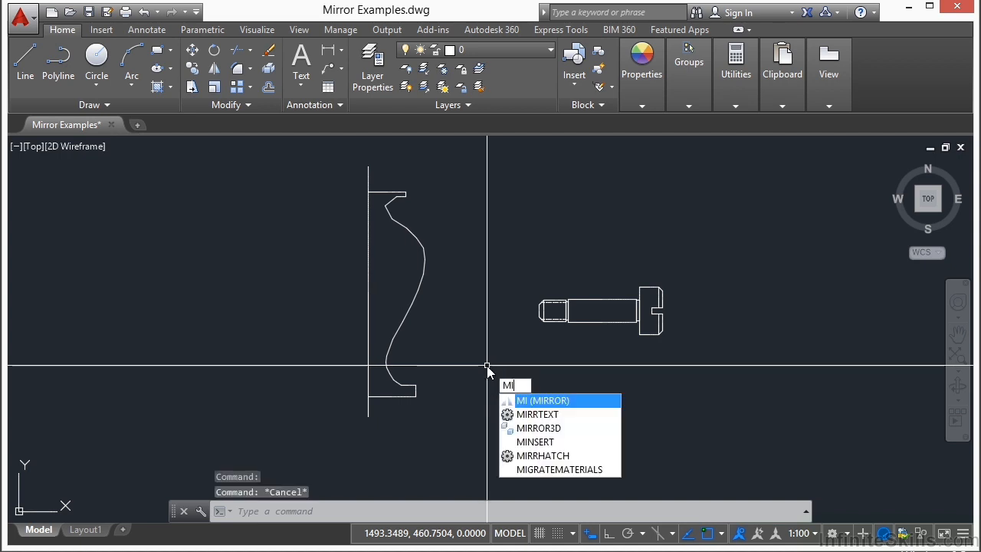
{"action": "key", "text": "Escape"}
{"action": "type", "text": "m"}
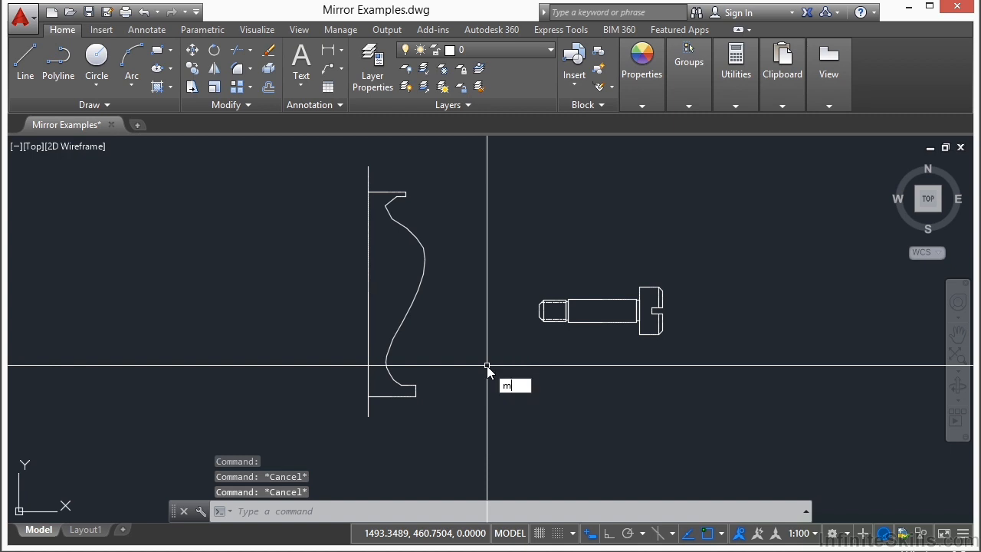
{"action": "key", "text": "Escape"}
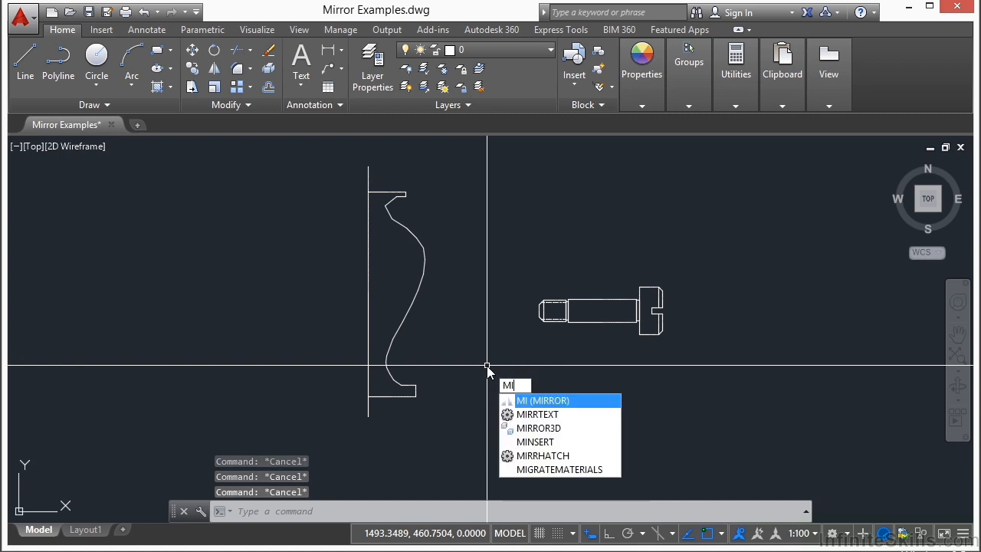
{"action": "key", "text": "Escape"}
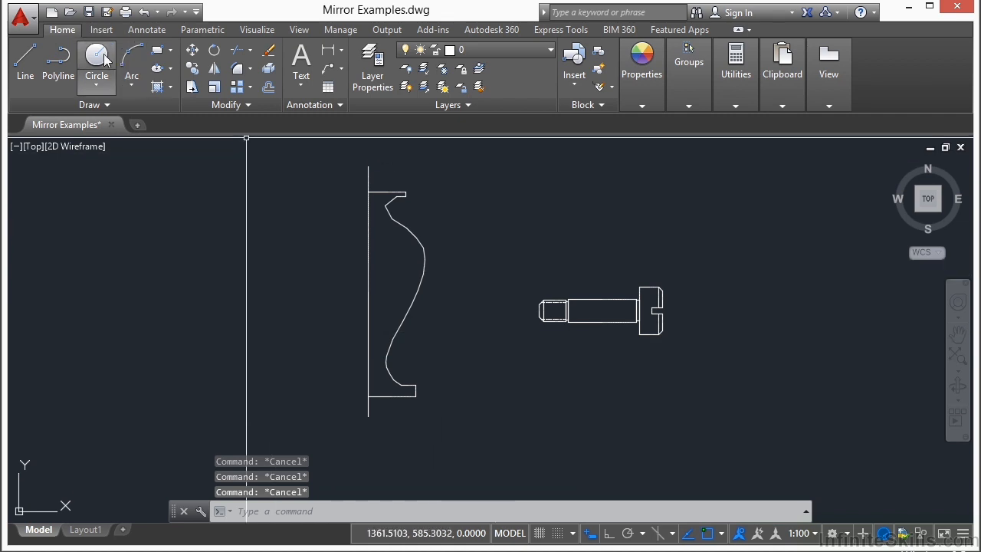
Mirror the half vase profile about the endpoints of its vertical centerline, keeping the source object.
{"action": "left_click", "coordinate": [216, 72]}
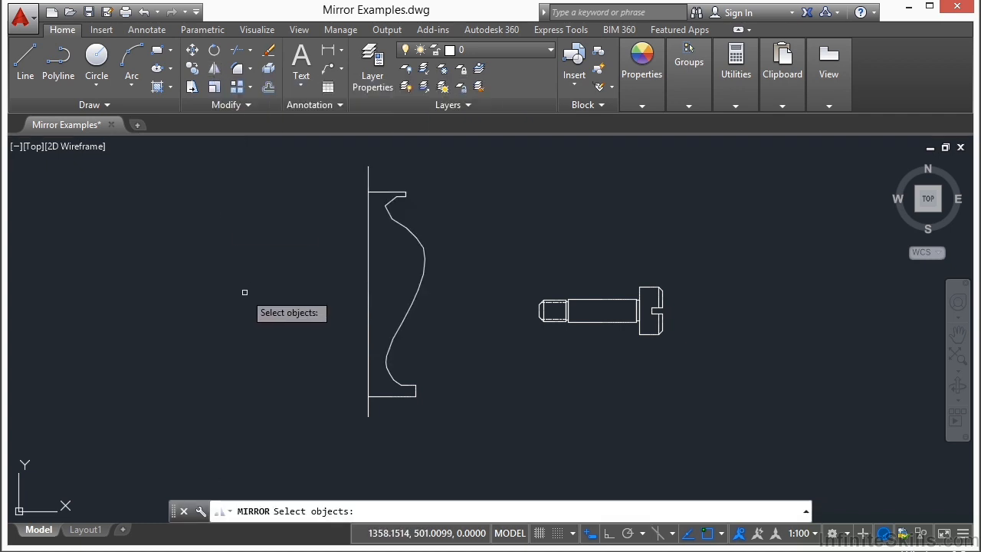
{"action": "left_click", "coordinate": [401, 224]}
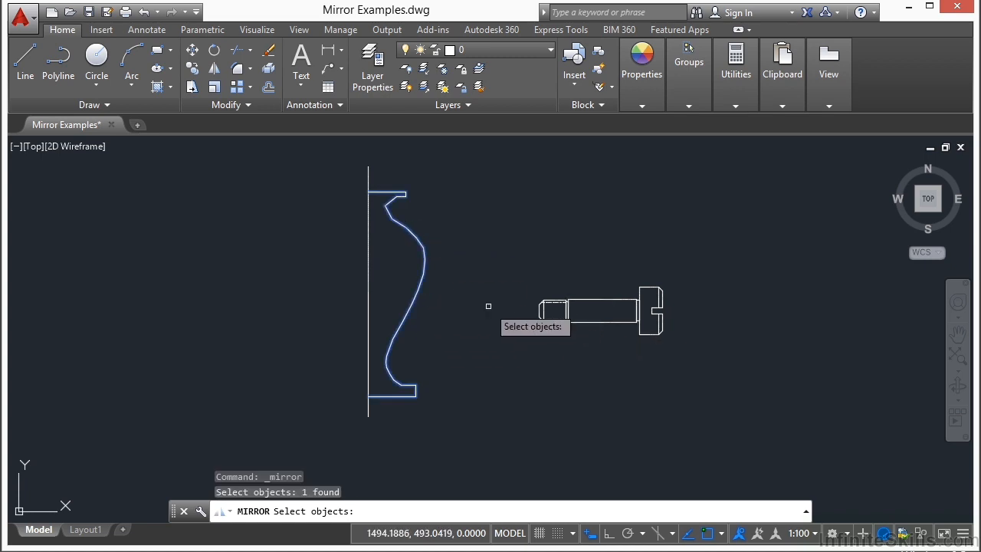
{"action": "key", "text": "Return"}
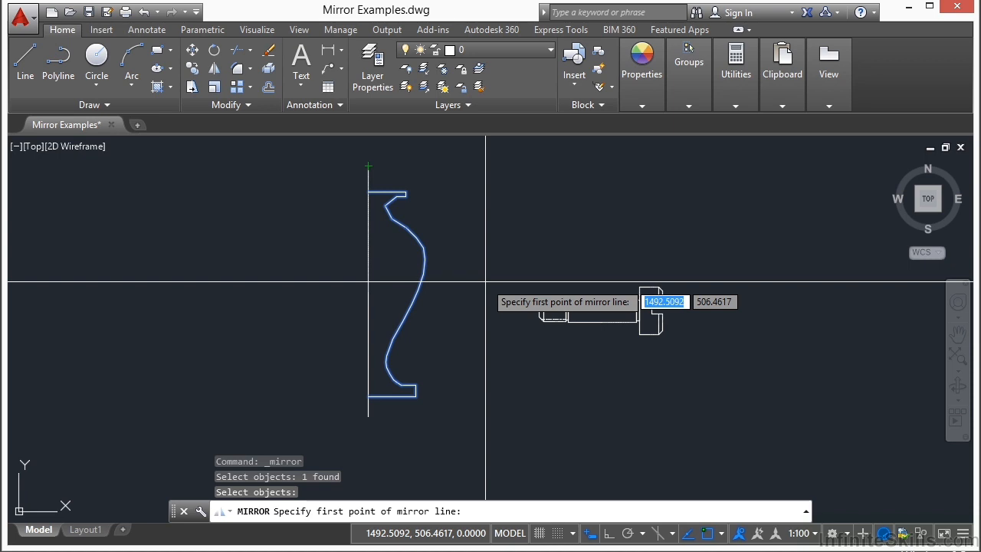
{"action": "left_click", "coordinate": [369, 166]}
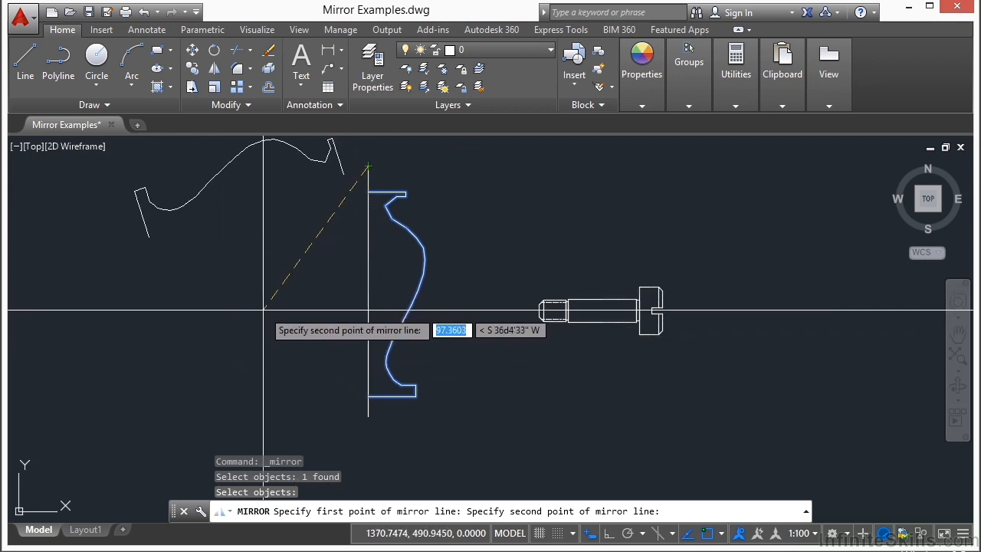
{"action": "scroll", "coordinate": [264, 310], "scroll_direction": "down", "scroll_amount": 2}
{"action": "middle_click_drag", "start_coordinate": [272, 296], "coordinate": [281, 327]}
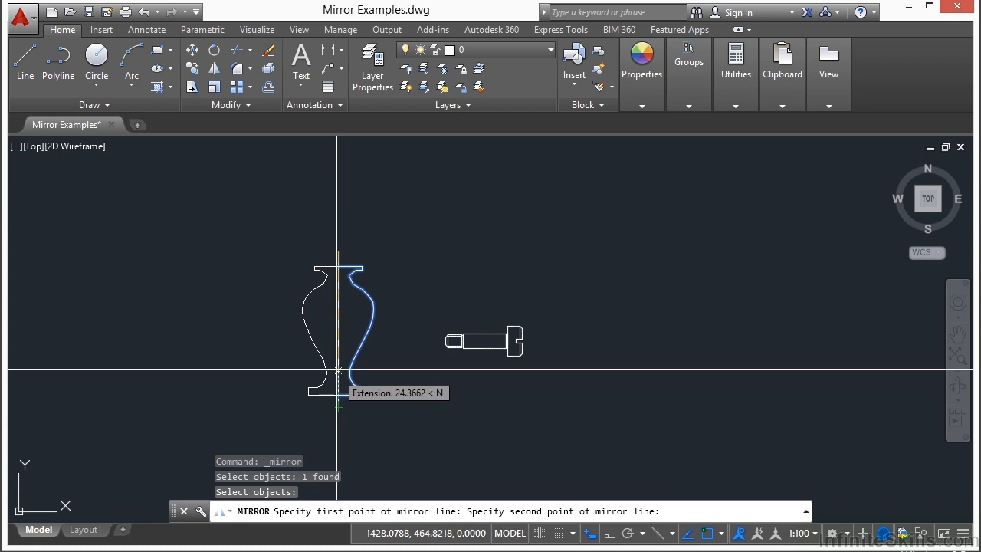
{"action": "left_click", "coordinate": [338, 412]}
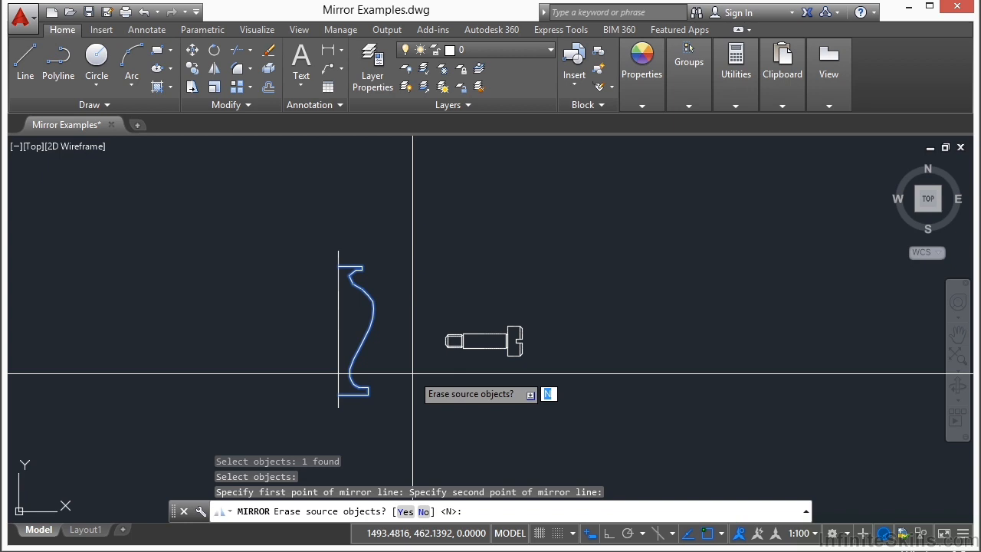
{"action": "key", "text": "Return"}
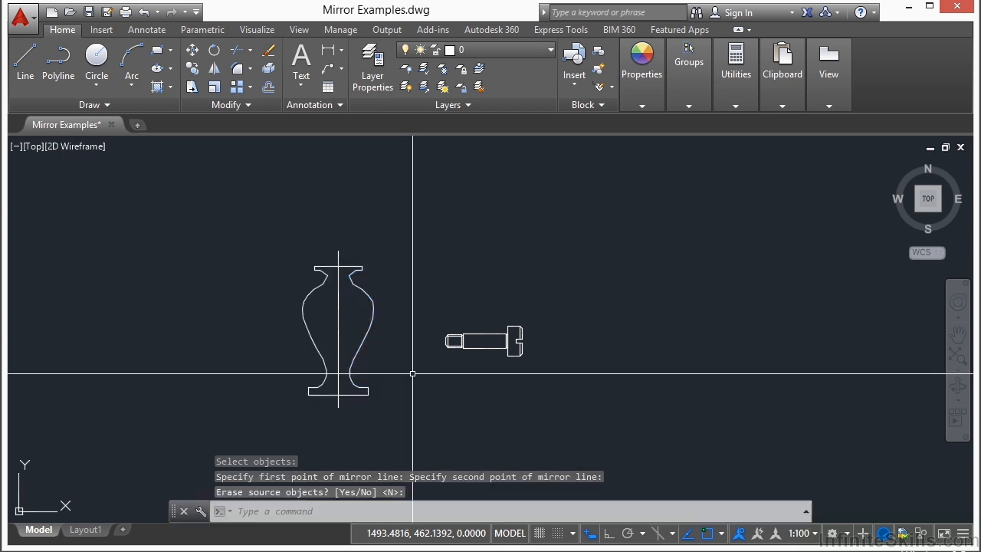
Erase the vertical centerline running through the vase.
{"action": "left_click", "coordinate": [354, 311]}
{"action": "left_click", "coordinate": [332, 326]}
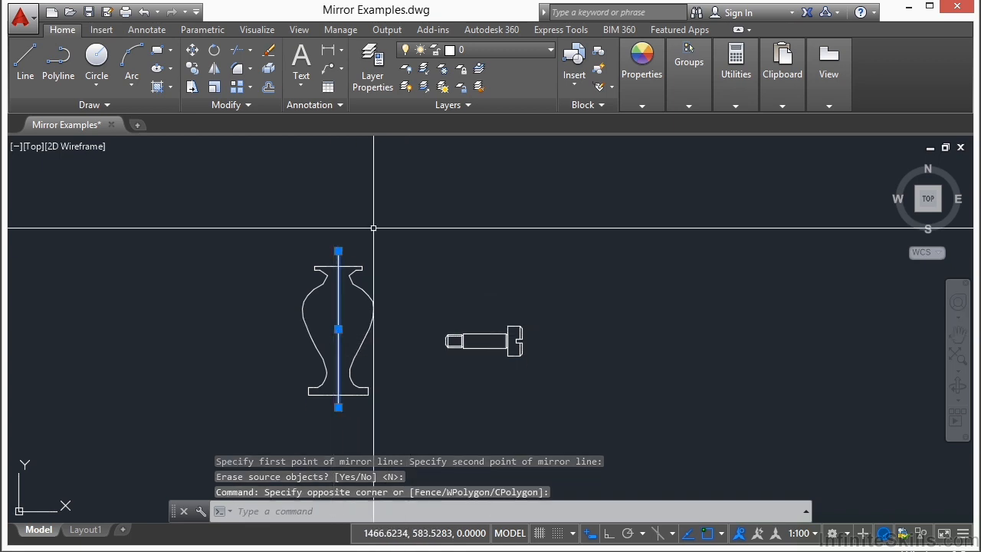
{"action": "left_click", "coordinate": [269, 51]}
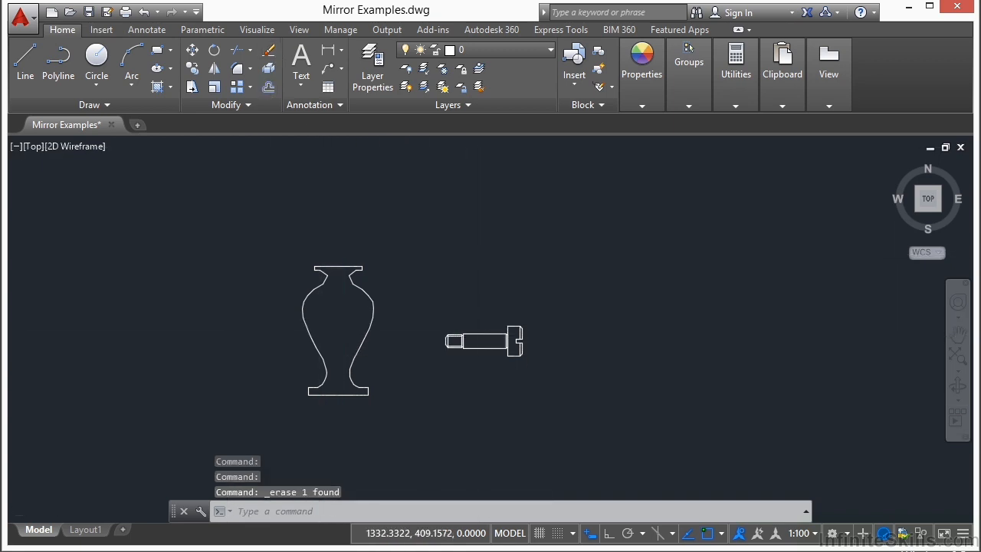
Mirror the vase's right half upward about a horizontal line level with its rim, with Ortho on and the source kept.
{"action": "scroll", "coordinate": [230, 381], "scroll_direction": "up", "scroll_amount": 2}
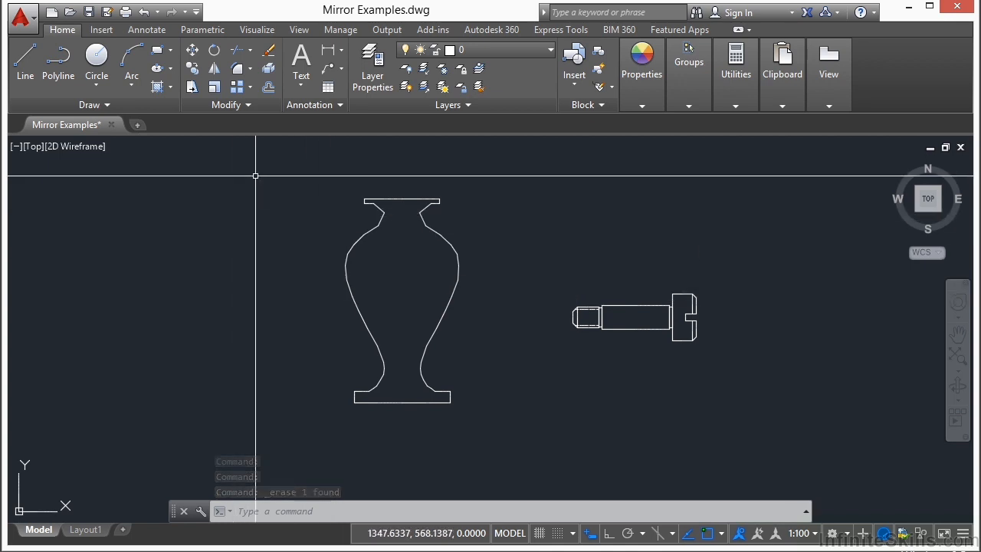
{"action": "type", "text": "mi"}
{"action": "key", "text": "Return"}
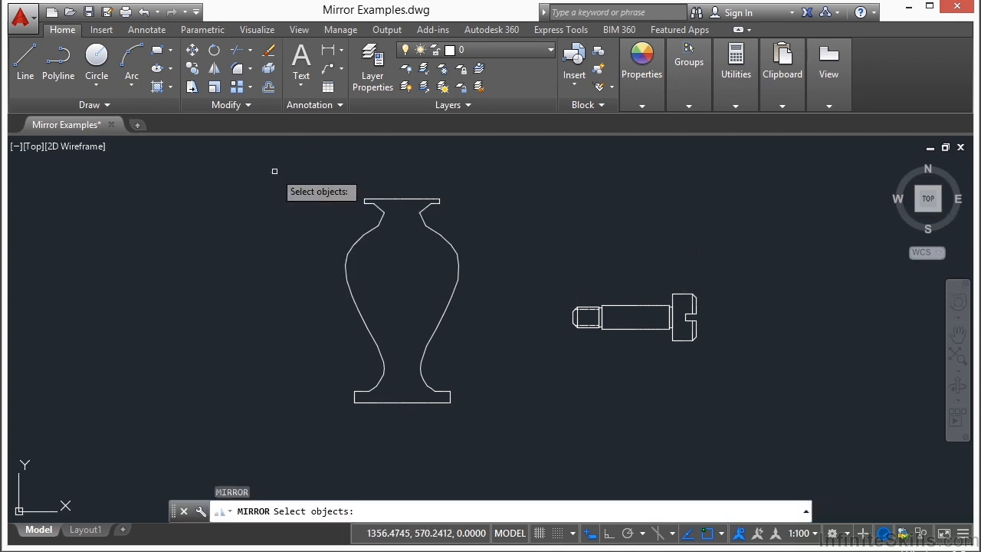
{"action": "left_click", "coordinate": [443, 199]}
{"action": "left_click", "coordinate": [447, 247]}
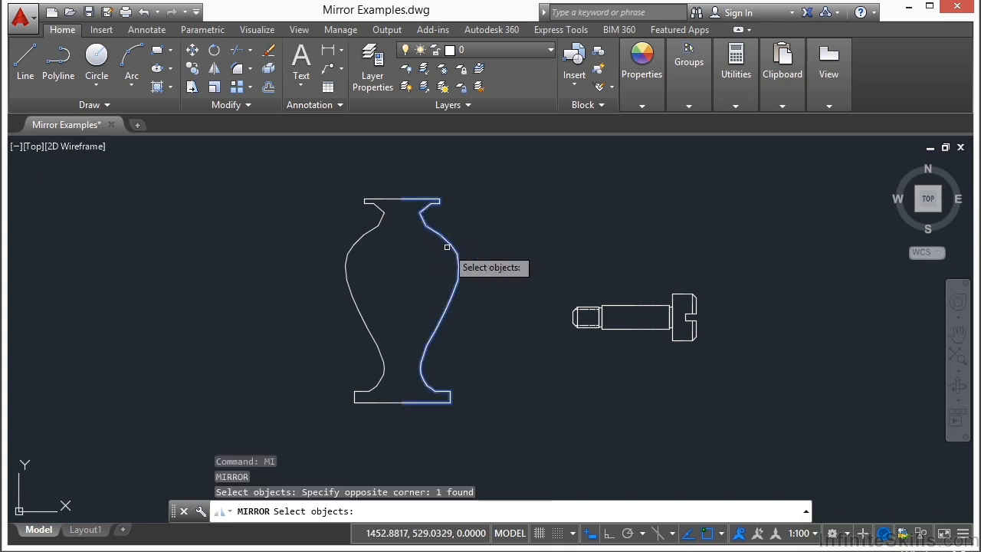
{"action": "key", "text": "Return"}
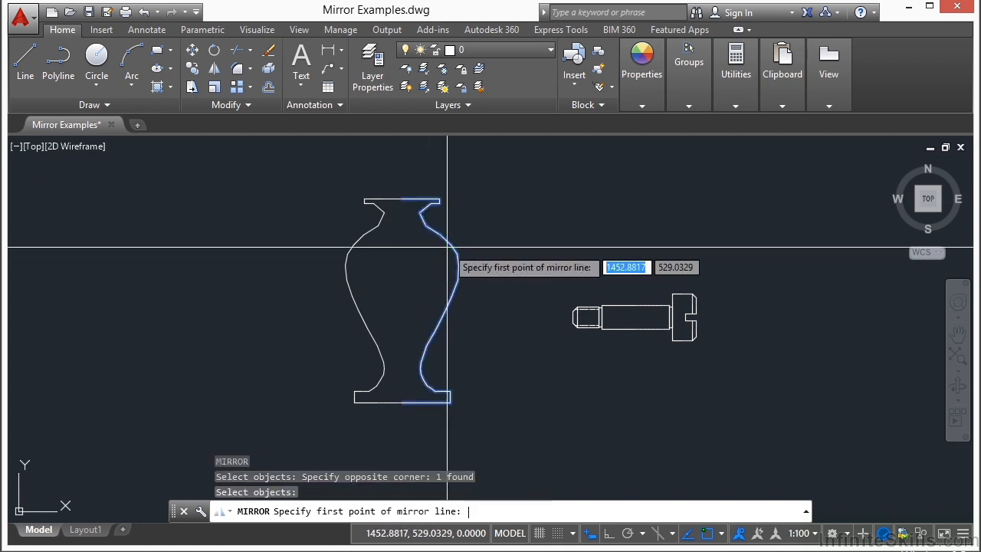
{"action": "left_click", "coordinate": [519, 199]}
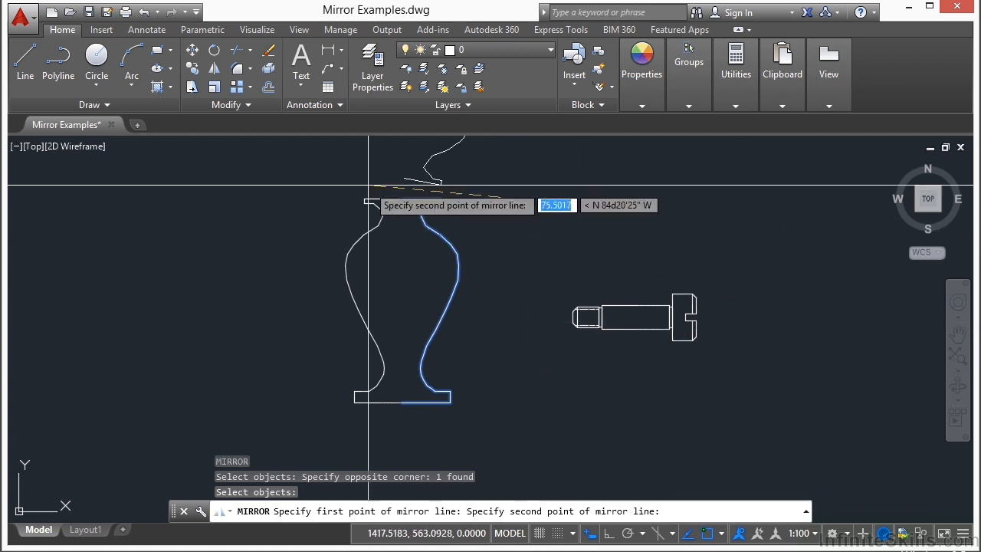
{"action": "left_click", "coordinate": [609, 536]}
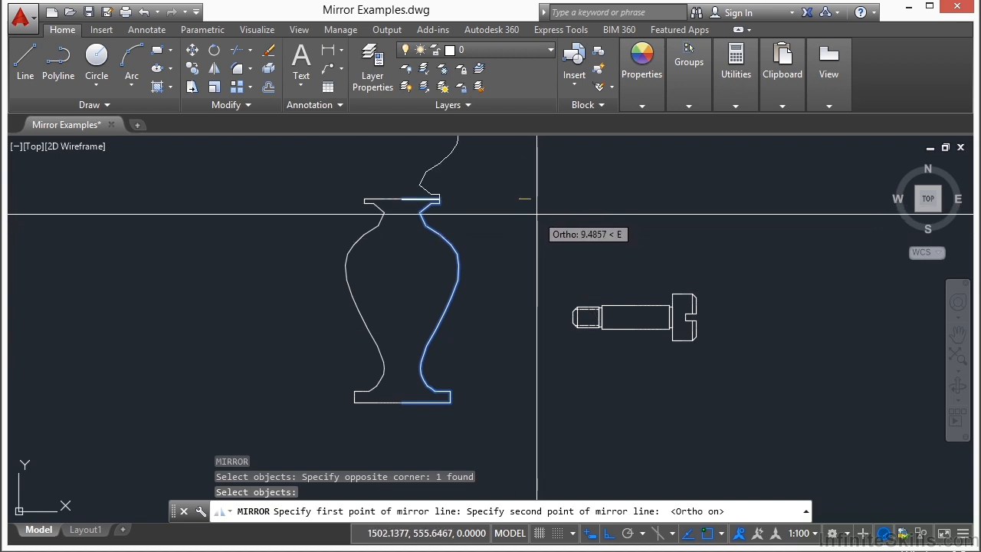
{"action": "scroll", "coordinate": [499, 203], "scroll_direction": "down", "scroll_amount": 2}
{"action": "middle_click_drag", "start_coordinate": [475, 211], "coordinate": [474, 413]}
{"action": "middle_click_drag", "start_coordinate": [475, 388], "coordinate": [460, 298]}
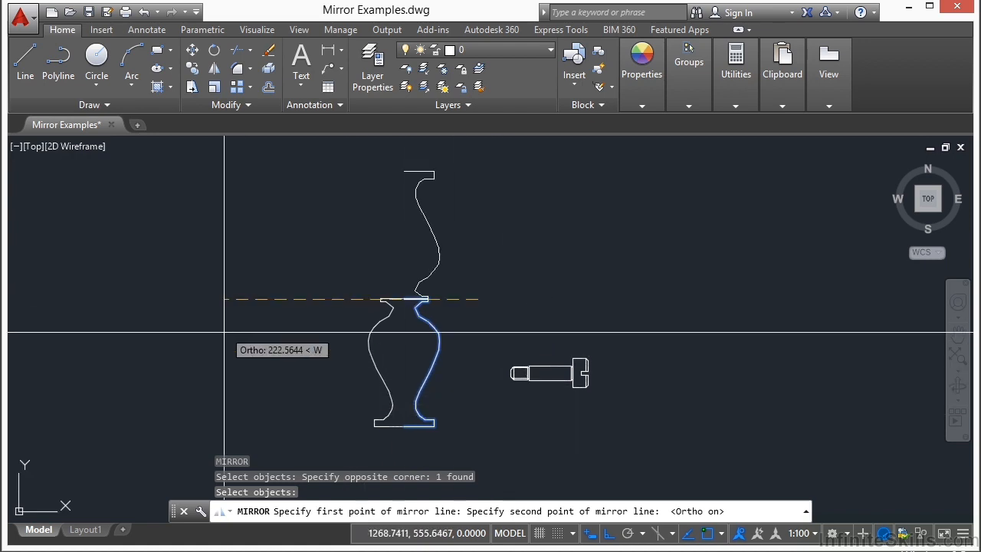
{"action": "left_click", "coordinate": [692, 351]}
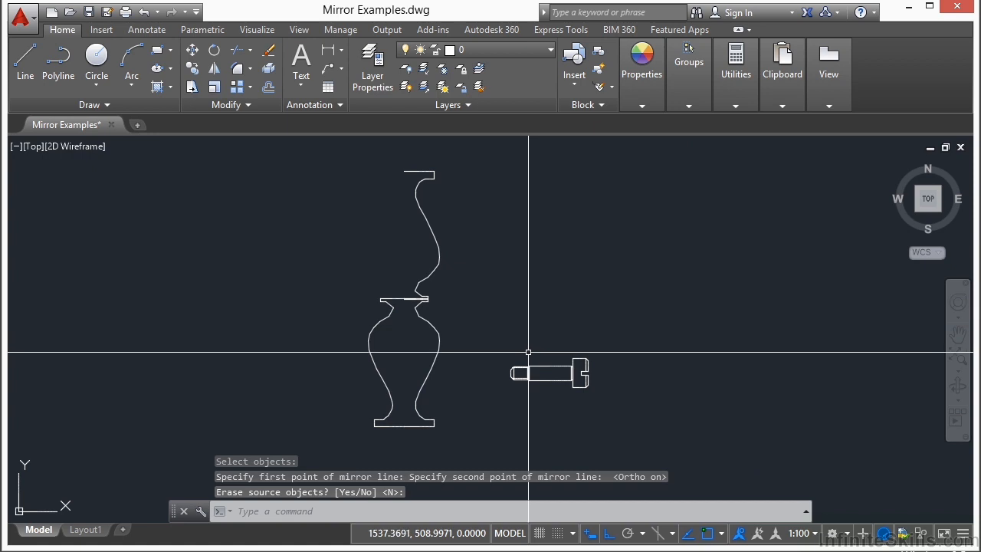
{"action": "middle_click_drag", "start_coordinate": [535, 383], "coordinate": [541, 321]}
{"action": "key", "text": "Return"}
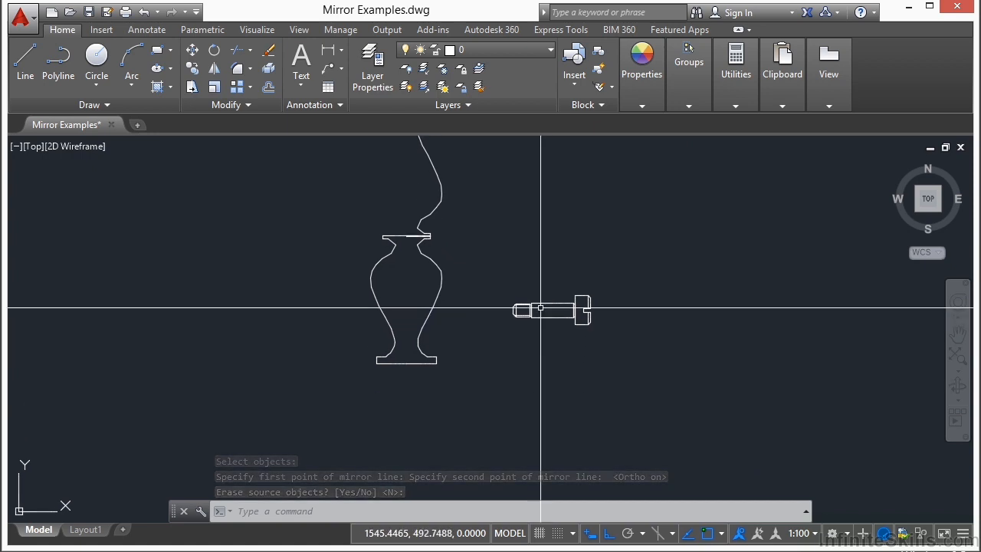
Mirror the whole bolt about a vertical line through the midpoint of its shank's lower edge, with Ortho on, erasing the source objects.
{"action": "scroll", "coordinate": [524, 337], "scroll_direction": "up", "scroll_amount": 2}
{"action": "scroll", "coordinate": [522, 337], "scroll_direction": "up", "scroll_amount": 2}
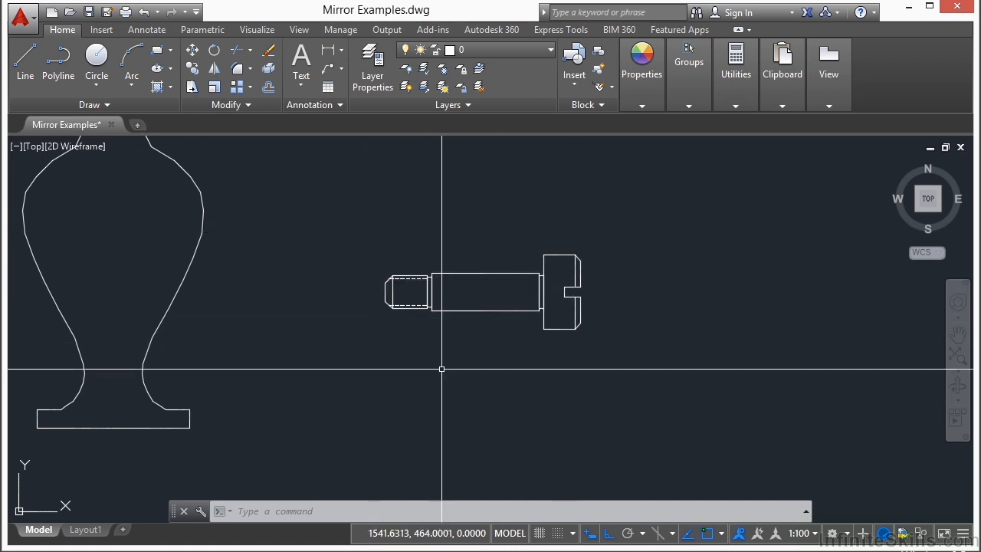
{"action": "type", "text": "mi"}
{"action": "key", "text": "Return"}
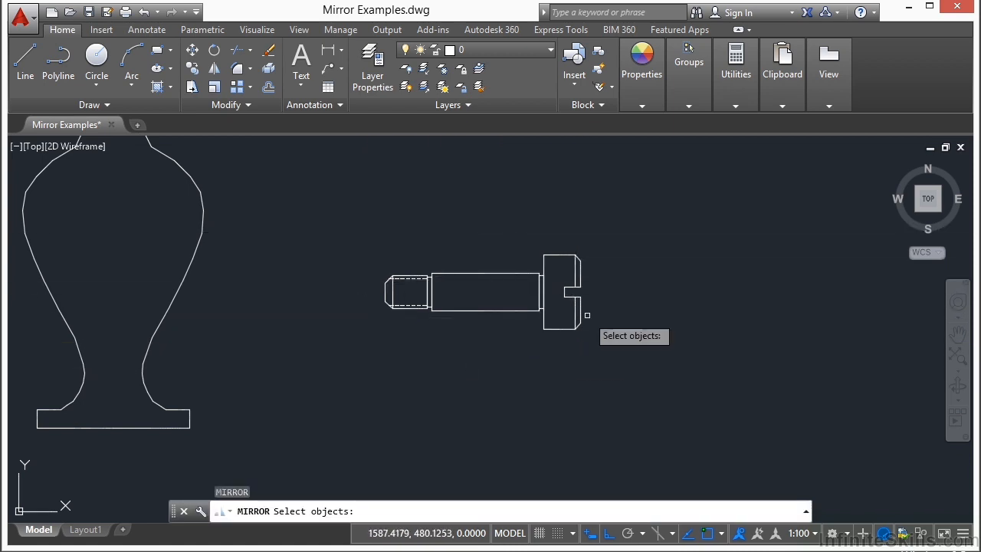
{"action": "left_click", "coordinate": [642, 217]}
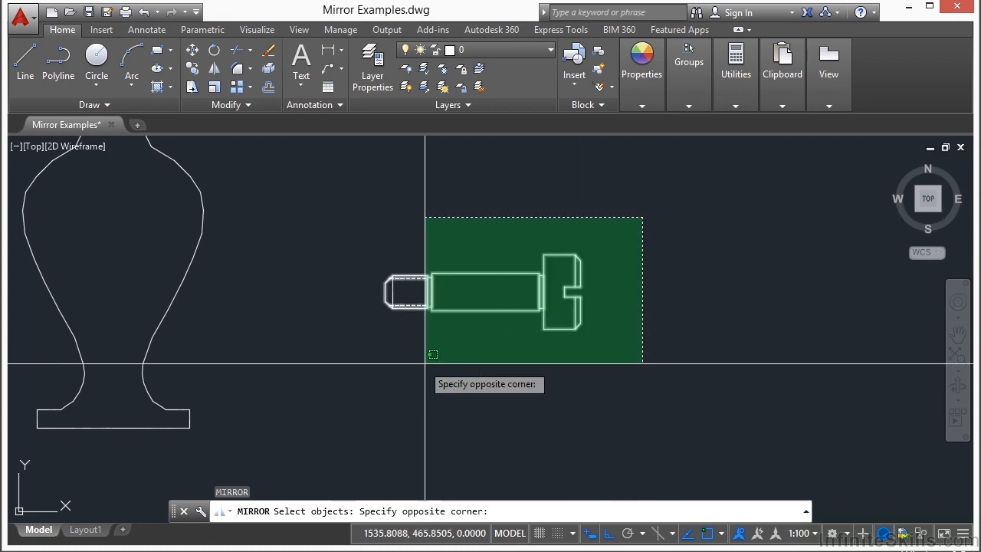
{"action": "left_click", "coordinate": [342, 367]}
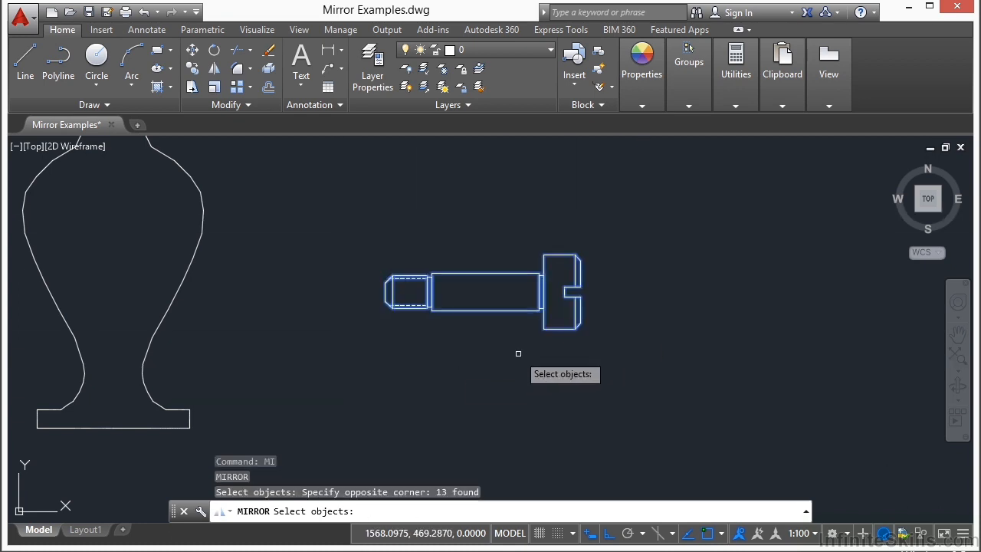
{"action": "key", "text": "Return"}
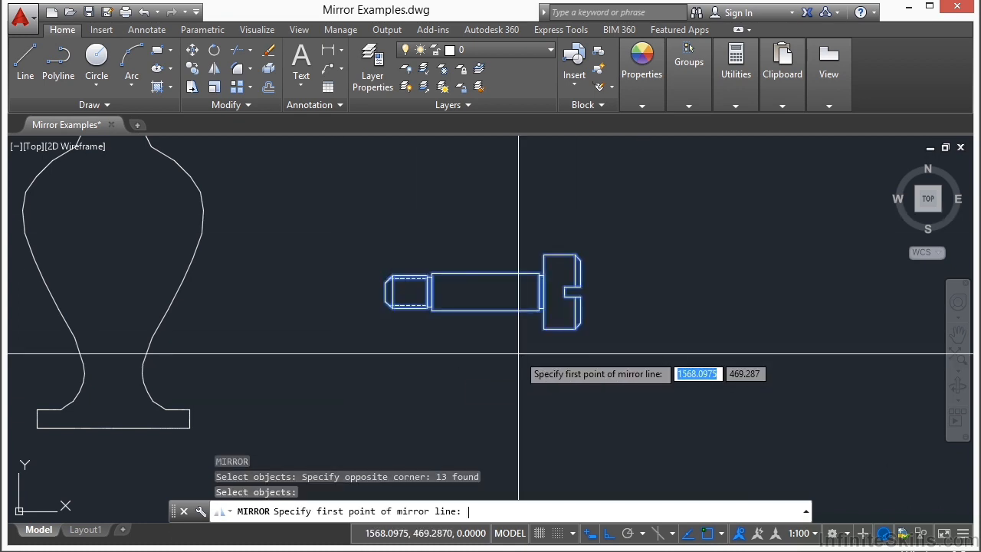
{"action": "left_click", "coordinate": [485, 312]}
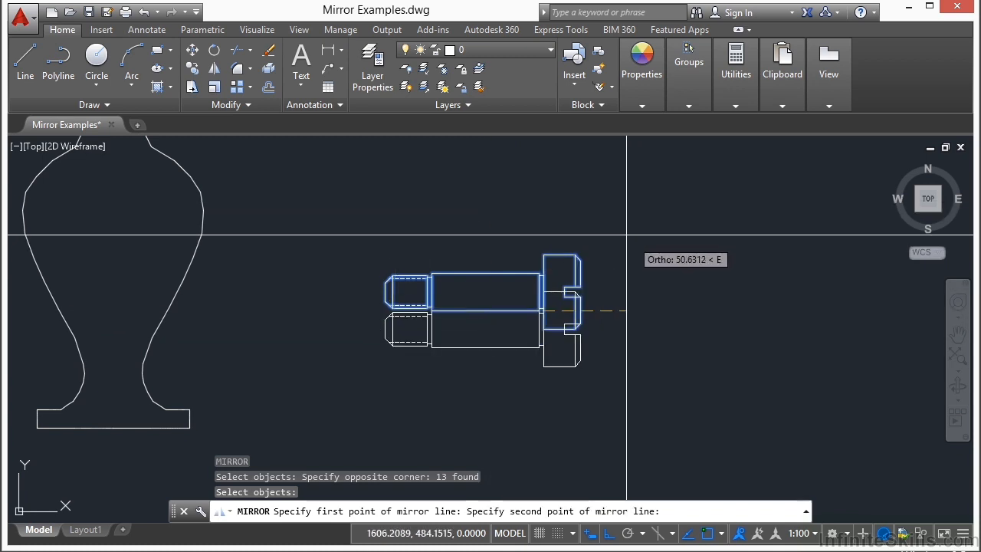
{"action": "left_click", "coordinate": [509, 174]}
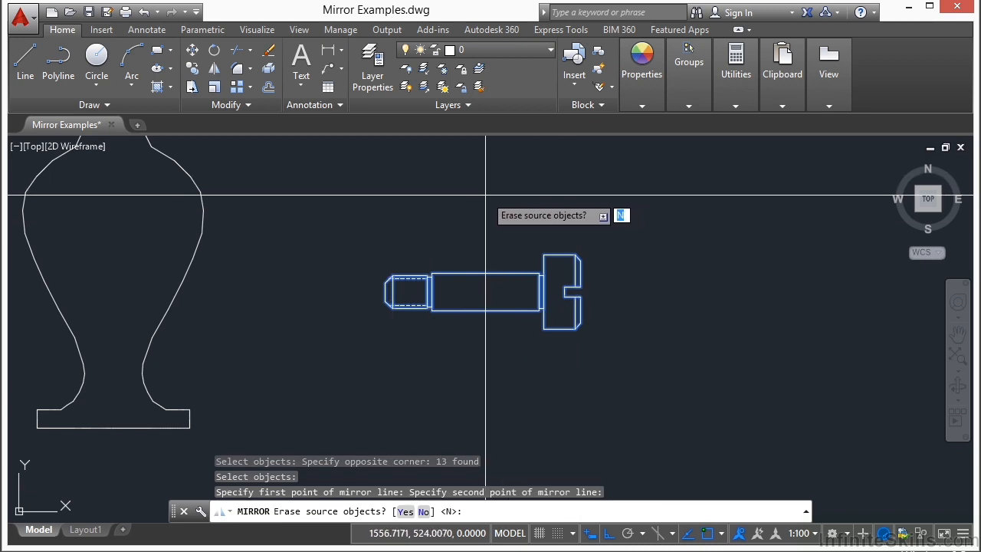
{"action": "type", "text": "y"}
{"action": "key", "text": "Return"}
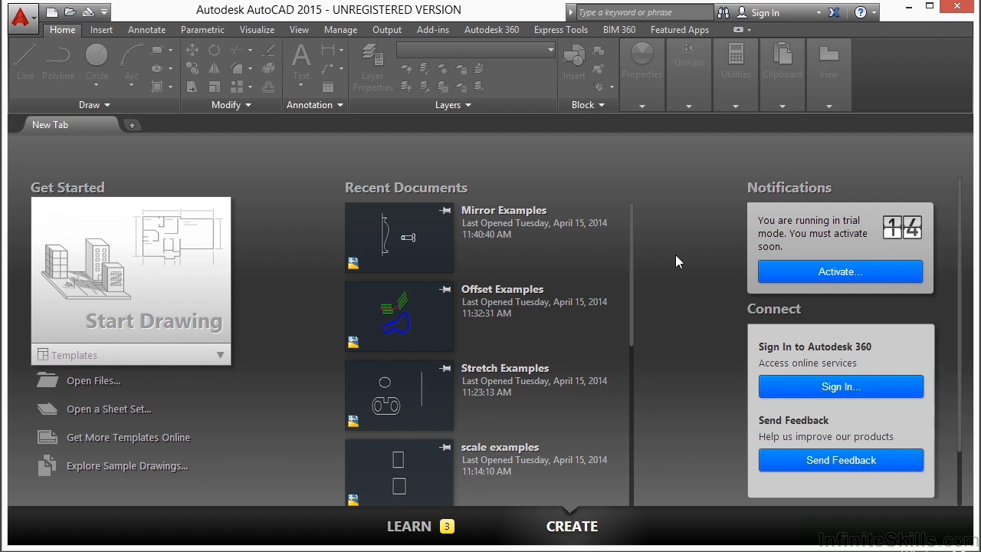
Open the drawing Trim-Extend Examples.dwg from the 06 folder.
{"action": "left_click", "coordinate": [99, 381]}
{"action": "left_click", "coordinate": [407, 317]}
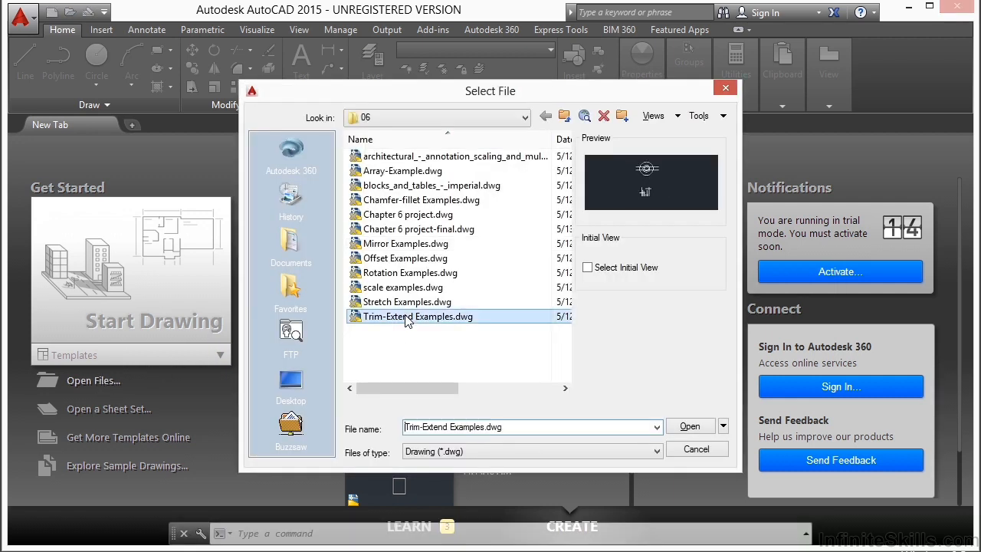
{"action": "left_click", "coordinate": [690, 427]}
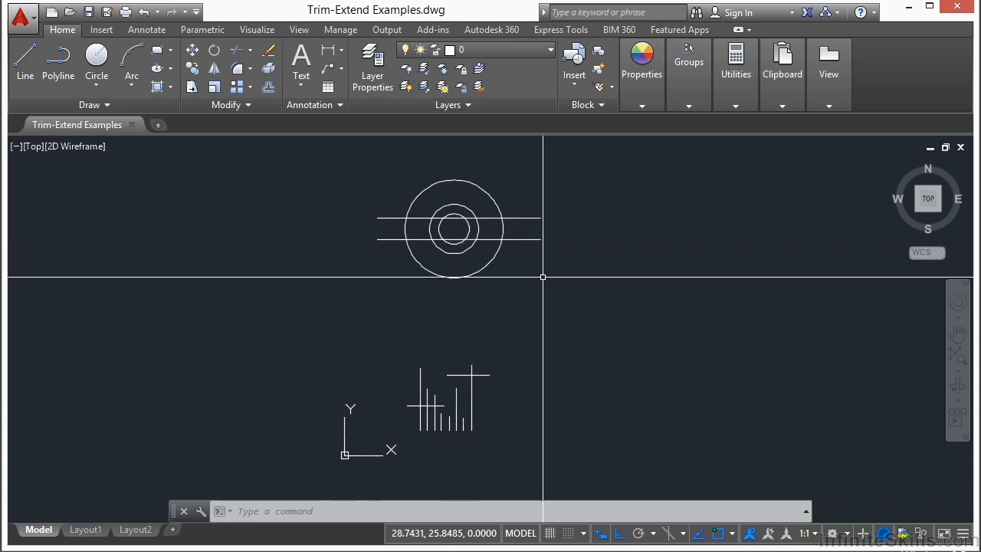
{"action": "middle_click_drag", "start_coordinate": [513, 325], "coordinate": [532, 304]}
{"action": "scroll", "coordinate": [513, 394], "scroll_direction": "up", "scroll_amount": 4}
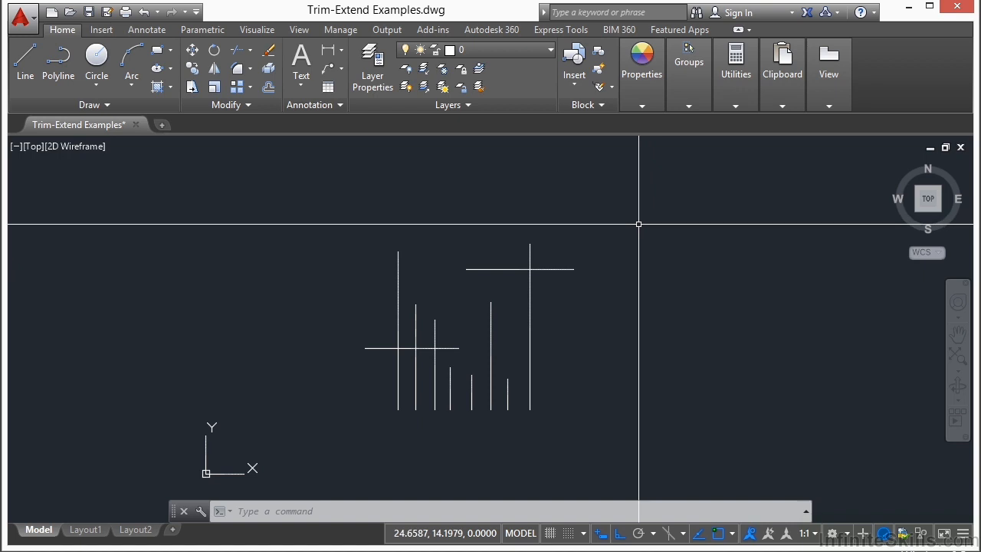
{"action": "type", "text": "trim"}
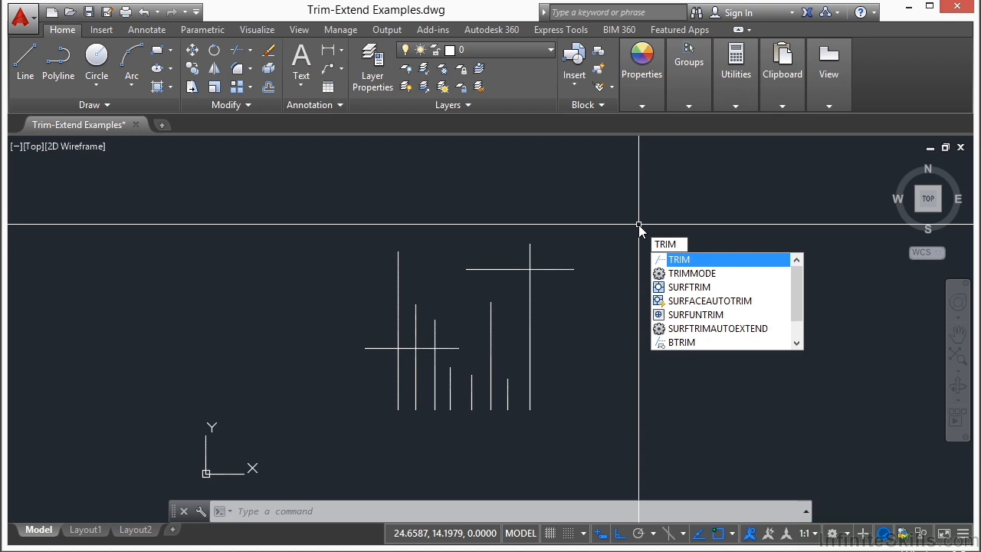
{"action": "key", "text": "Escape"}
{"action": "type", "text": "tr"}
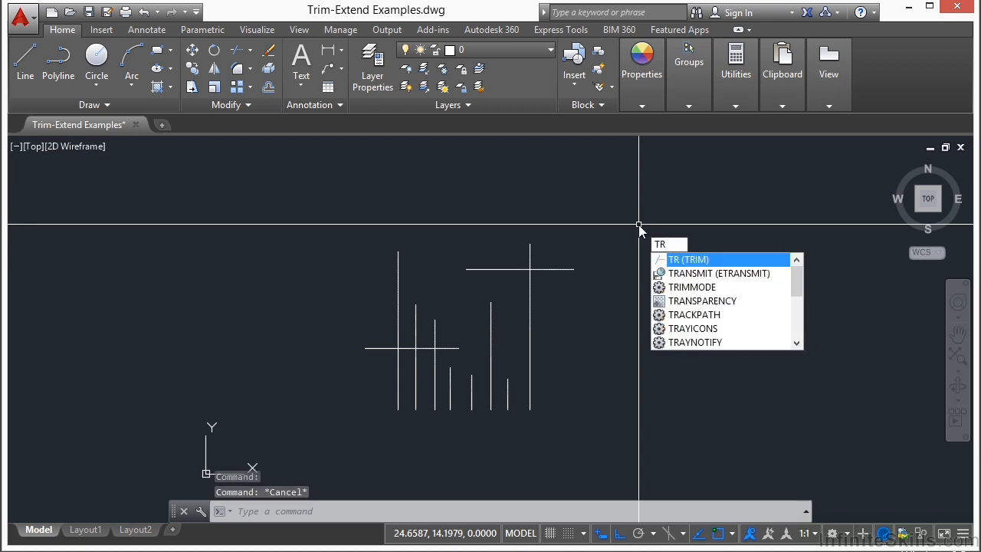
{"action": "key", "text": "Escape"}
{"action": "type", "text": "t"}
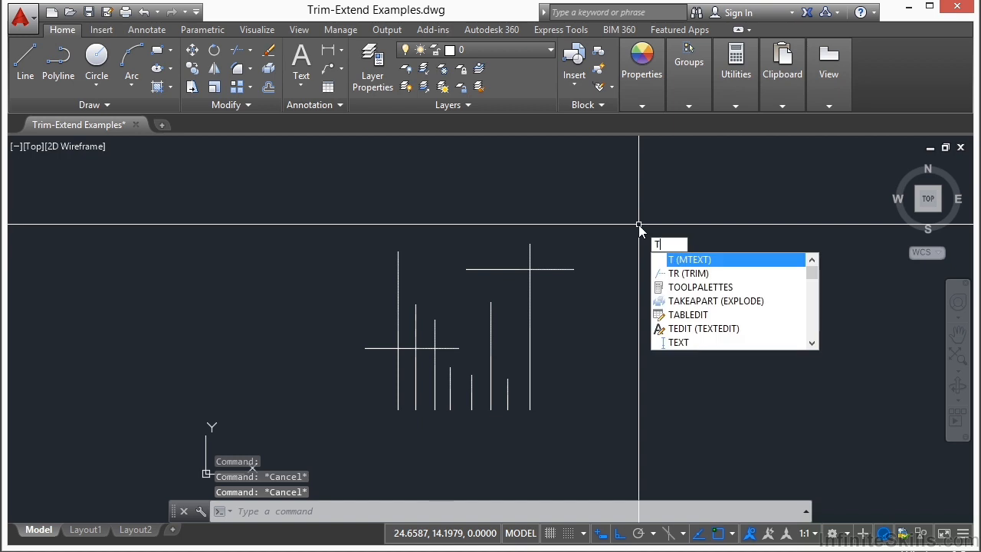
{"action": "key", "text": "Escape"}
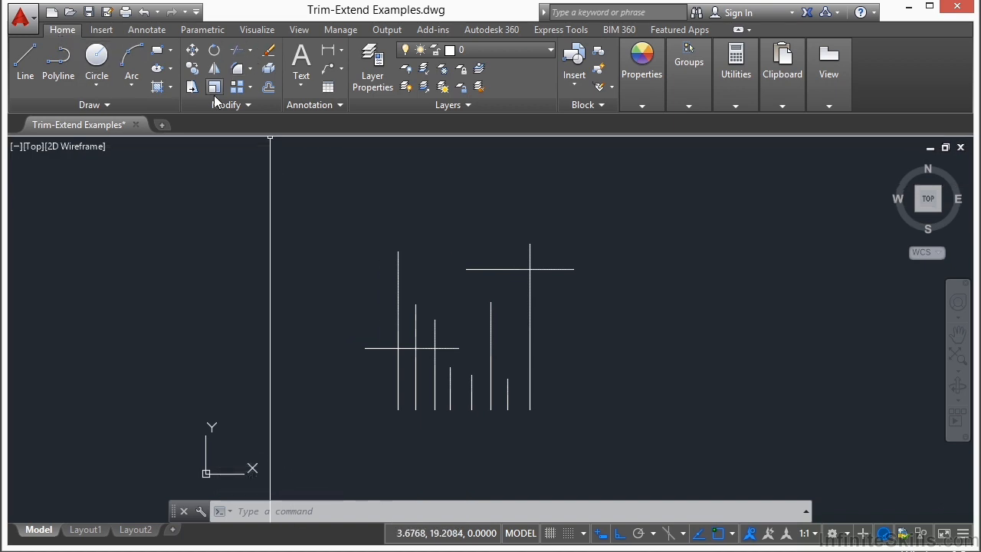
{"action": "left_click", "coordinate": [251, 51]}
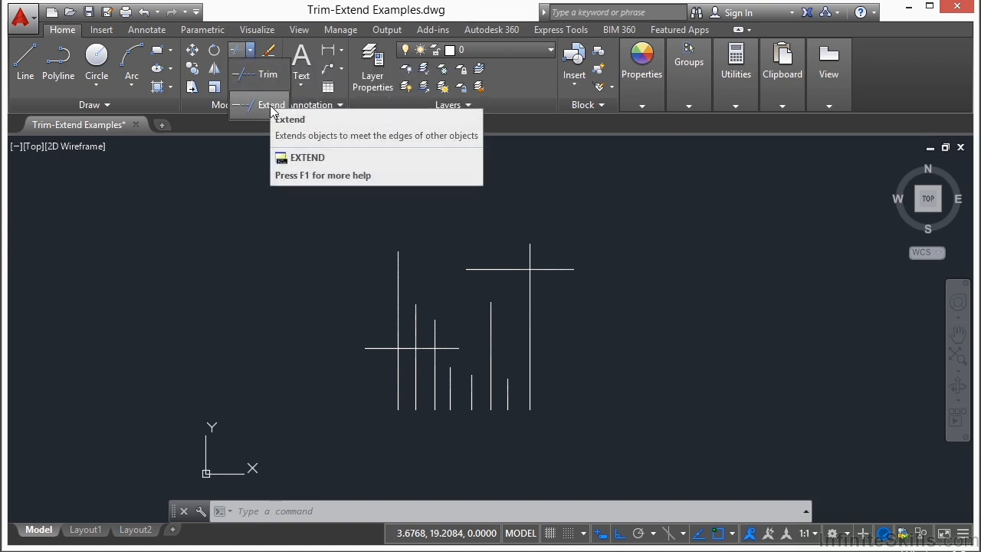
{"action": "left_click", "coordinate": [265, 75]}
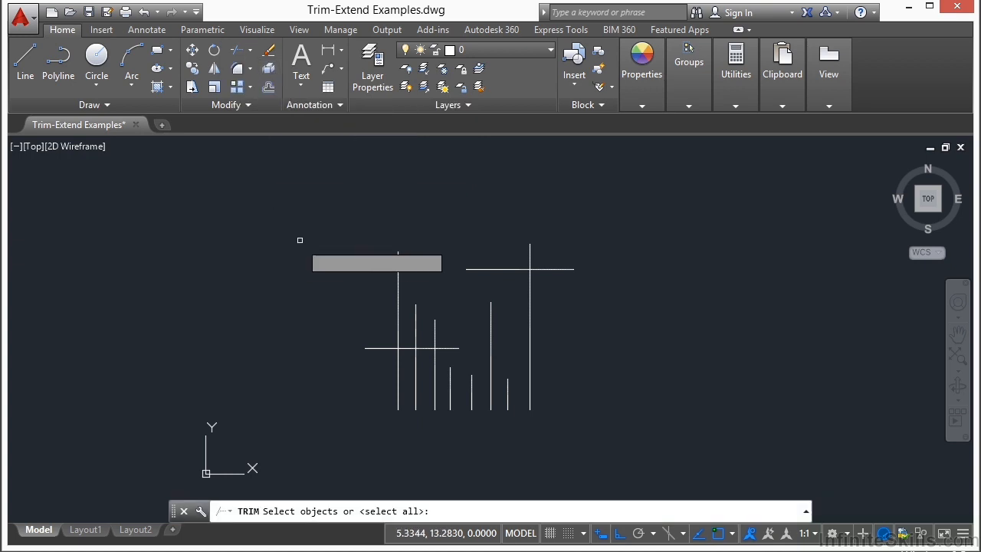
{"action": "left_click", "coordinate": [482, 269]}
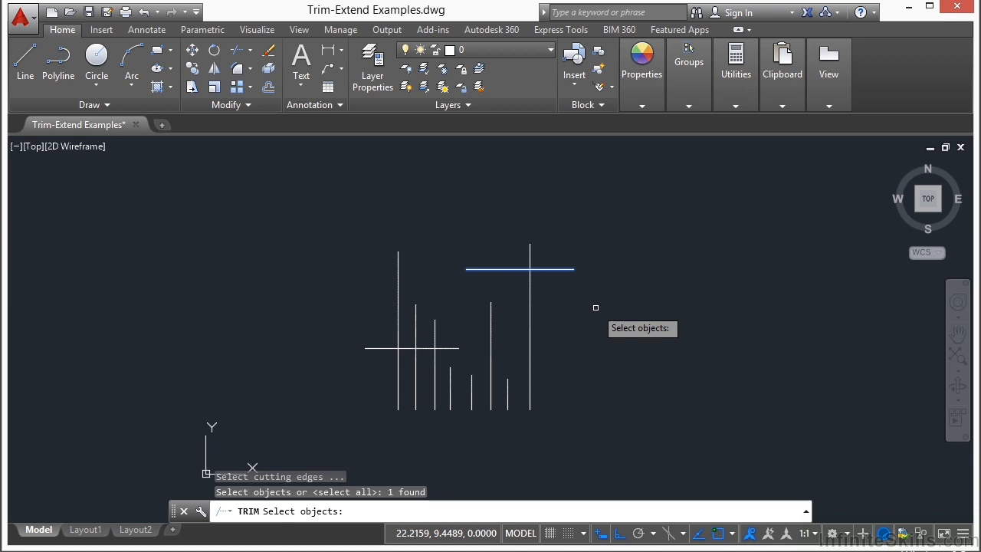
{"action": "left_click", "coordinate": [636, 225]}
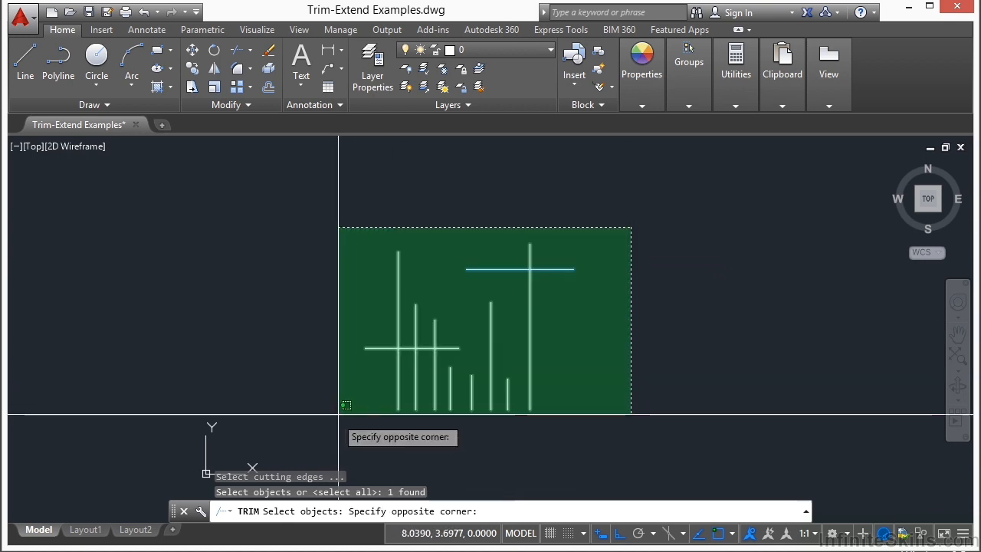
{"action": "left_click", "coordinate": [352, 408]}
{"action": "key", "text": "Escape"}
Trim the part of the tall vertical line that sticks out above the upper horizontal line, using that horizontal line as cutting edge.
{"action": "type", "text": "tr"}
{"action": "key", "text": "Return"}
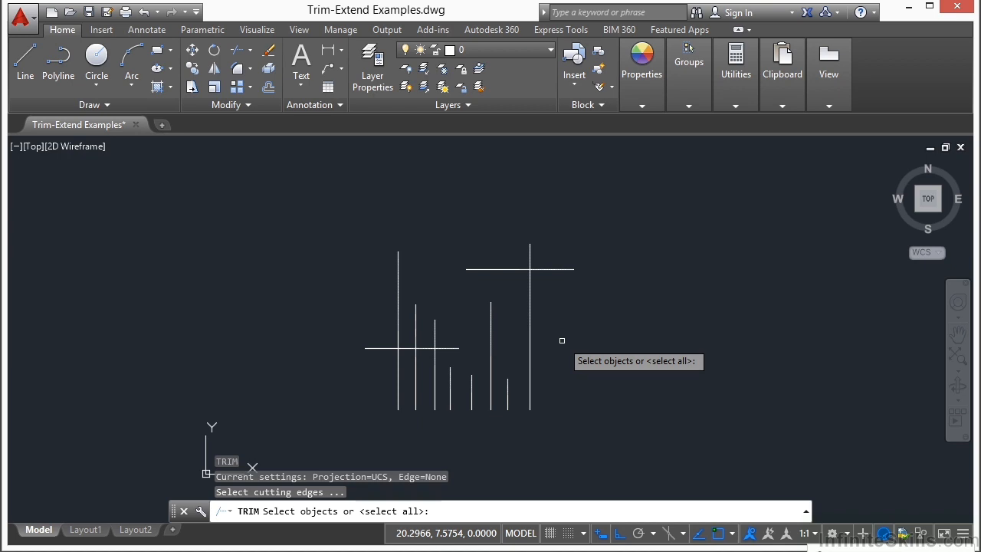
{"action": "left_click", "coordinate": [560, 269]}
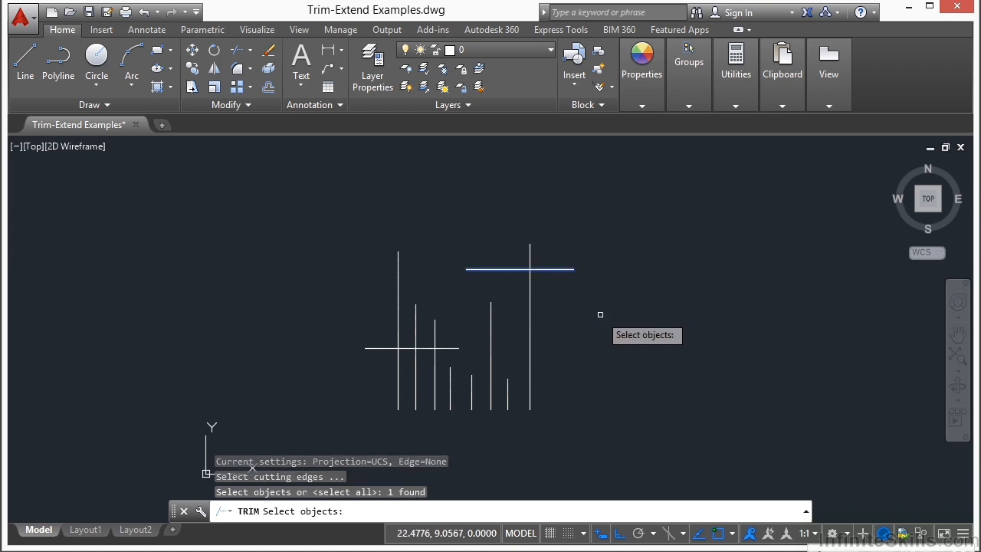
{"action": "key", "text": "Return"}
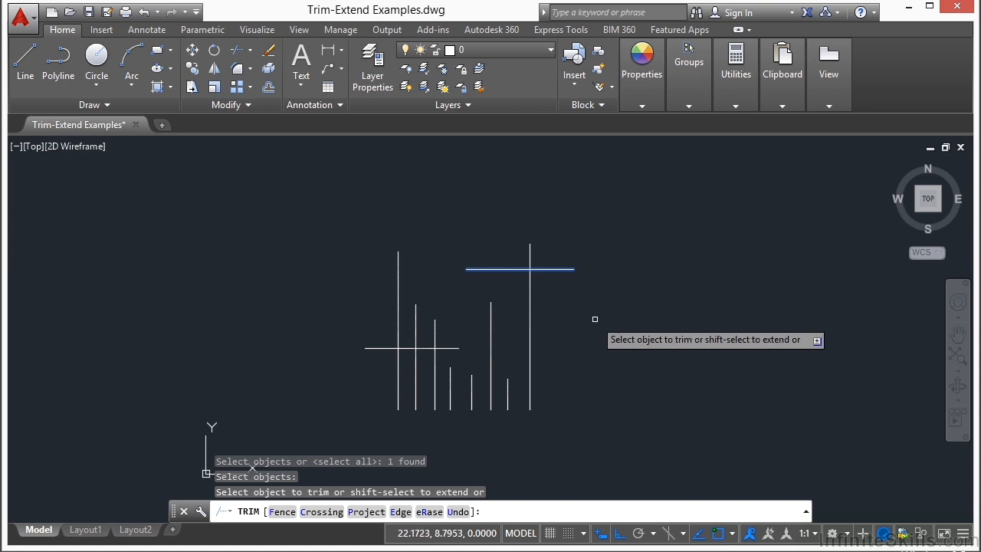
{"action": "scroll", "coordinate": [544, 247], "scroll_direction": "up", "scroll_amount": 2}
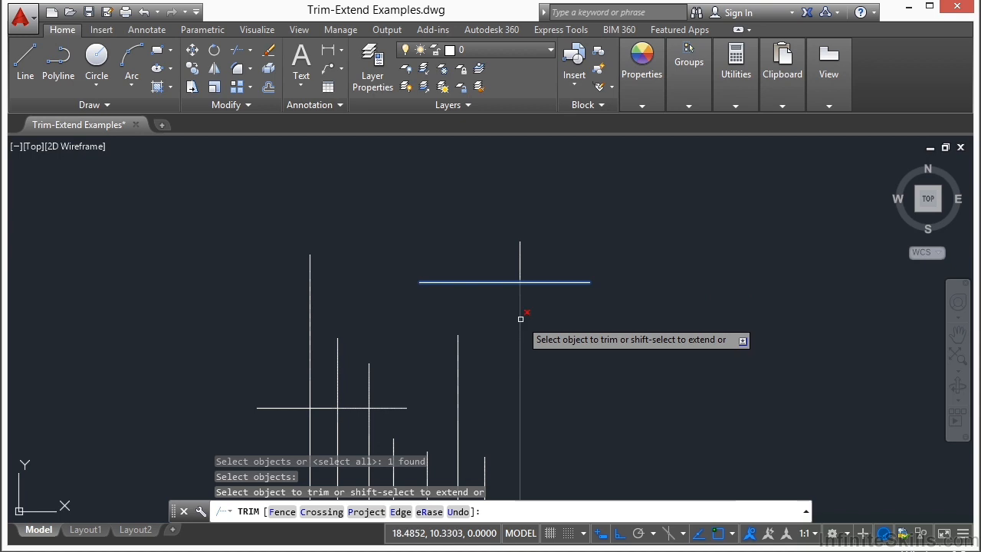
{"action": "left_click", "coordinate": [521, 252]}
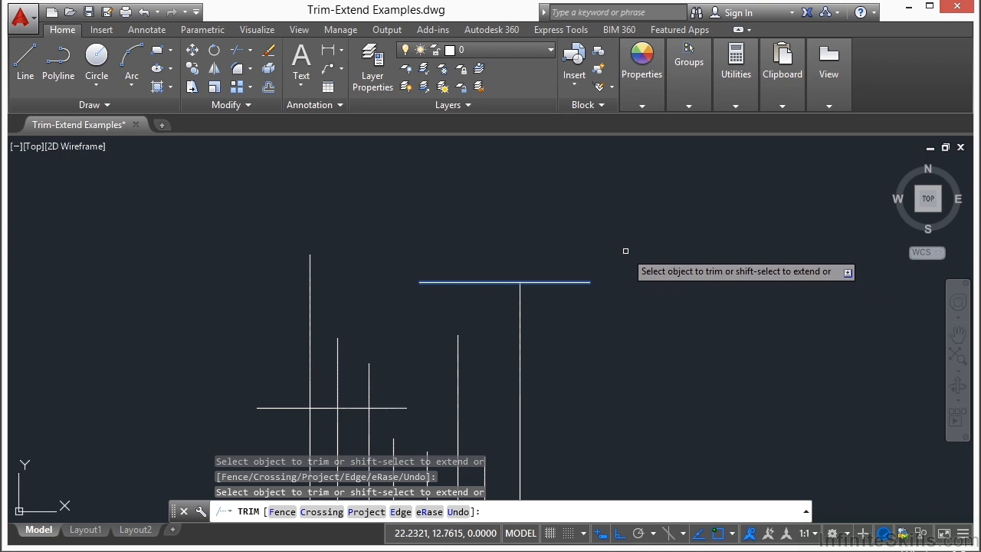
{"action": "key", "text": "Return"}
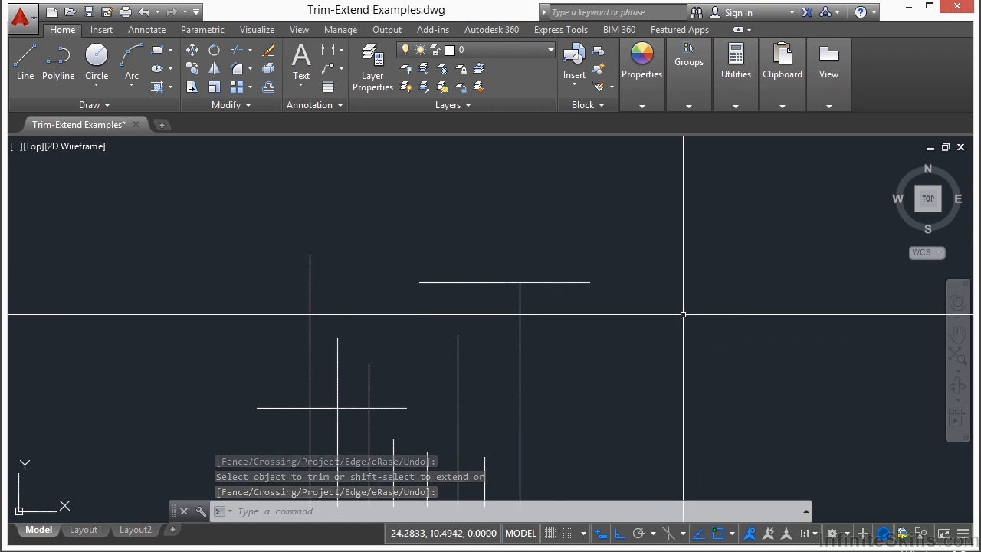
Trim the three vertical lines crossing the lower horizontal line back to it, removing their portions above that cutting edge.
{"action": "type", "text": "TR"}
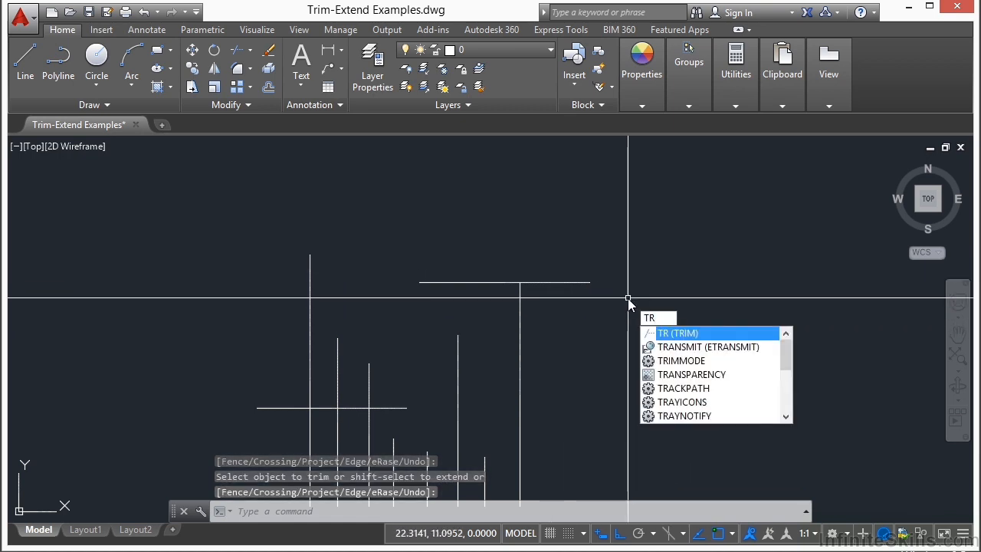
{"action": "key", "text": "Return"}
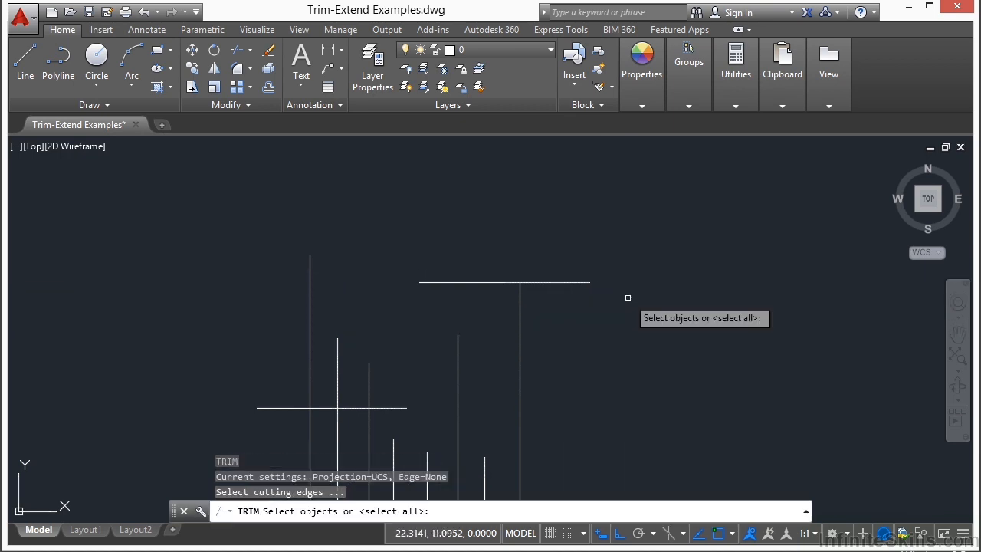
{"action": "left_click", "coordinate": [398, 407]}
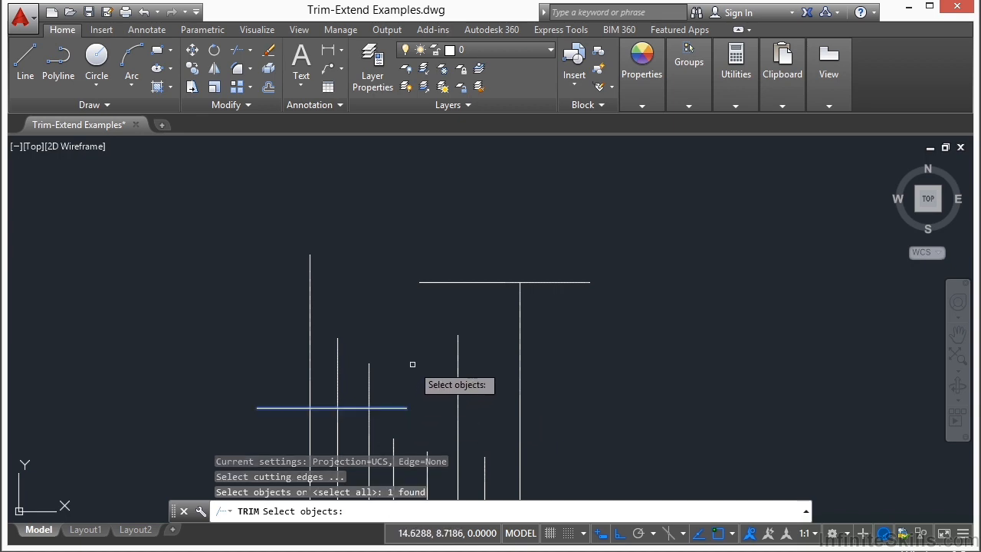
{"action": "key", "text": "Return"}
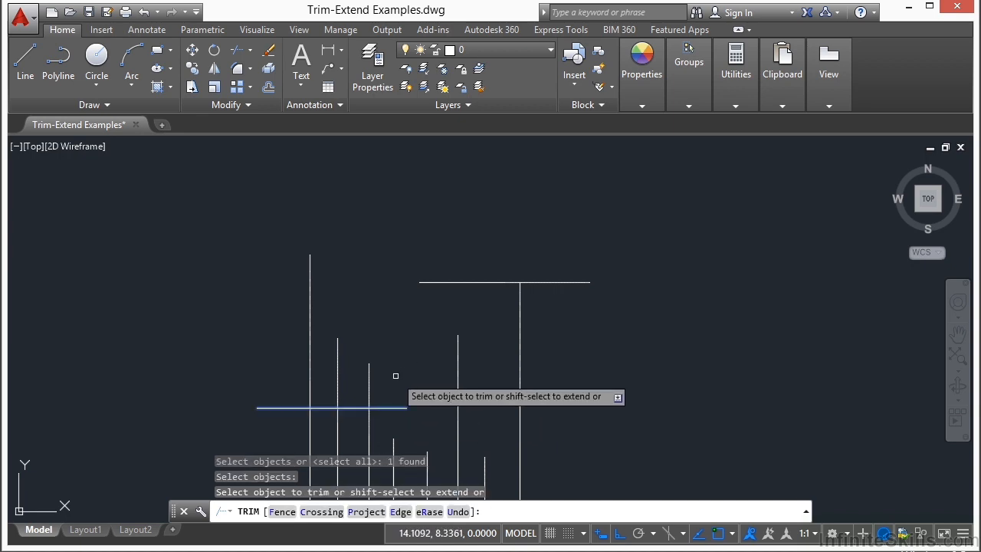
{"action": "left_click", "coordinate": [370, 381]}
{"action": "left_click", "coordinate": [339, 344]}
{"action": "left_click", "coordinate": [269, 394]}
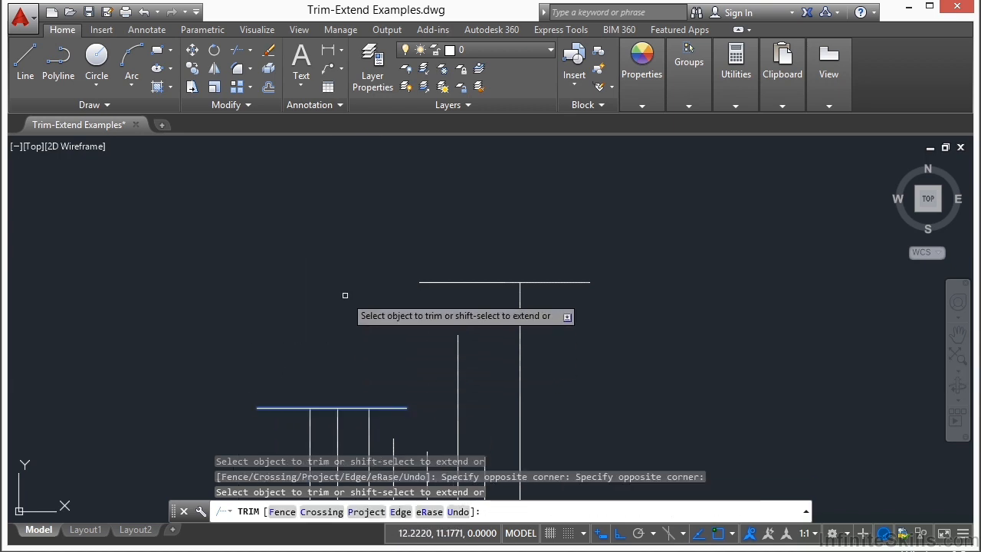
{"action": "key", "text": "Return"}
Trim both horizontal lines between the middle and outer circles on the right with a fence, using all lines and circles as cutting edges.
{"action": "scroll", "coordinate": [356, 276], "scroll_direction": "down", "scroll_amount": 1}
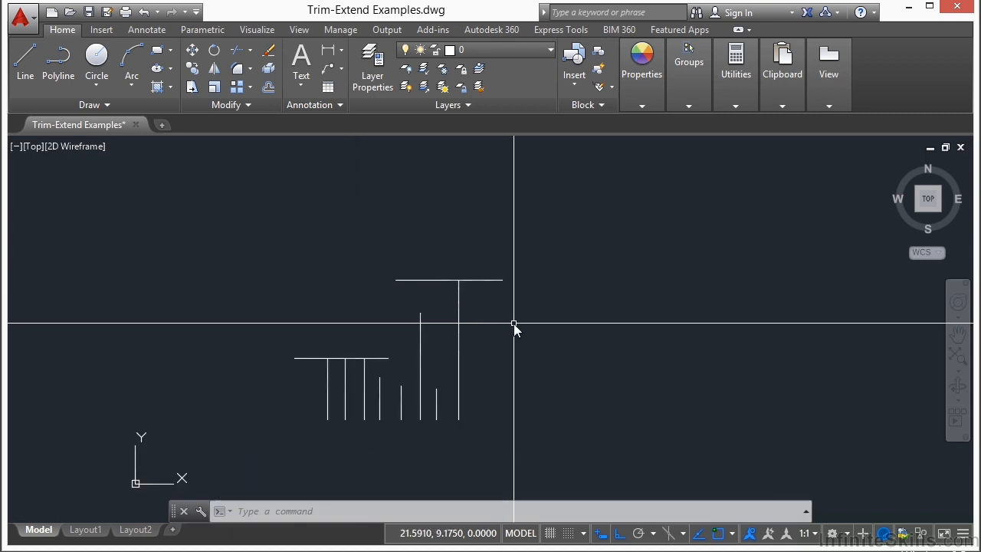
{"action": "type", "text": "t"}
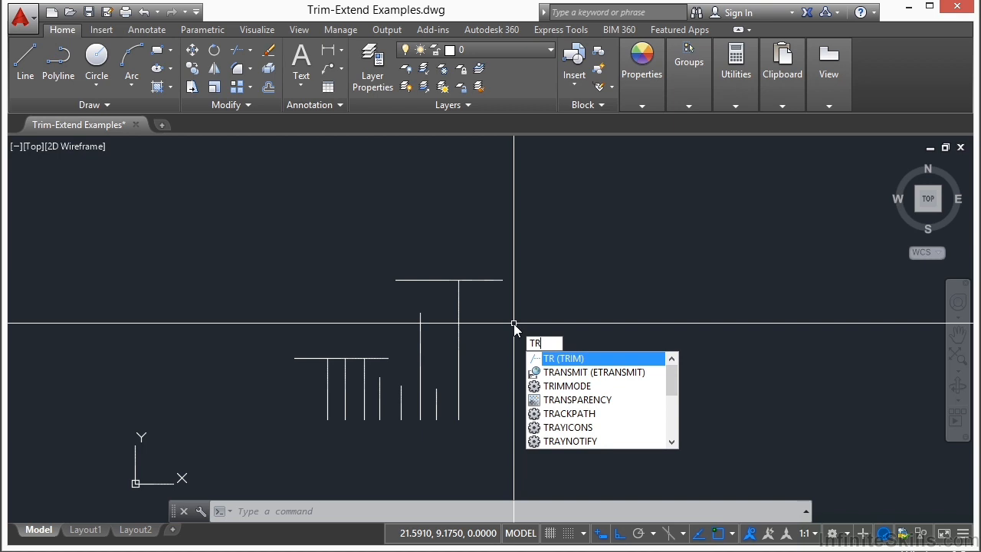
{"action": "key", "text": "Return"}
{"action": "scroll", "coordinate": [506, 326], "scroll_direction": "down", "scroll_amount": 1}
{"action": "middle_click_drag", "start_coordinate": [472, 245], "coordinate": [464, 392]}
{"action": "middle_click_drag", "start_coordinate": [539, 292], "coordinate": [528, 343]}
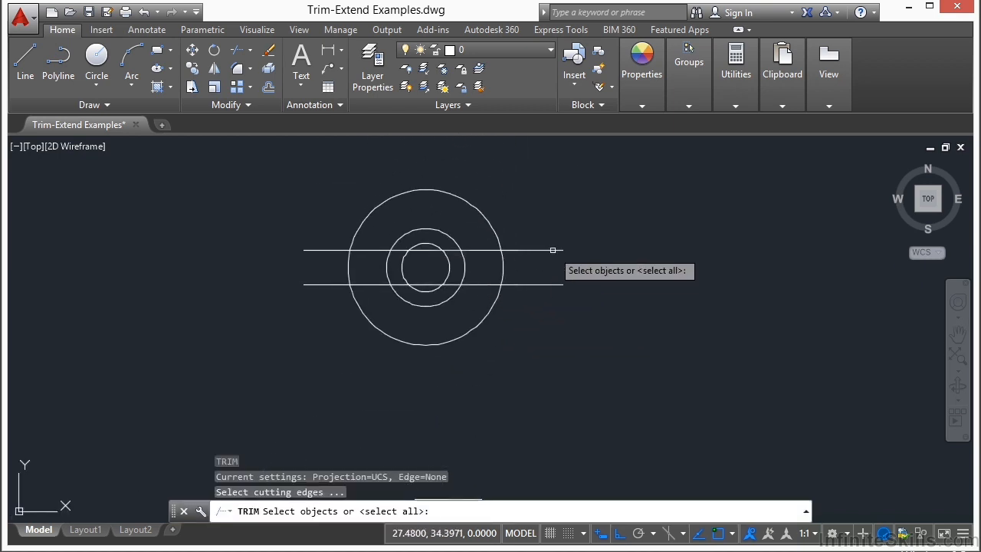
{"action": "left_click", "coordinate": [567, 217]}
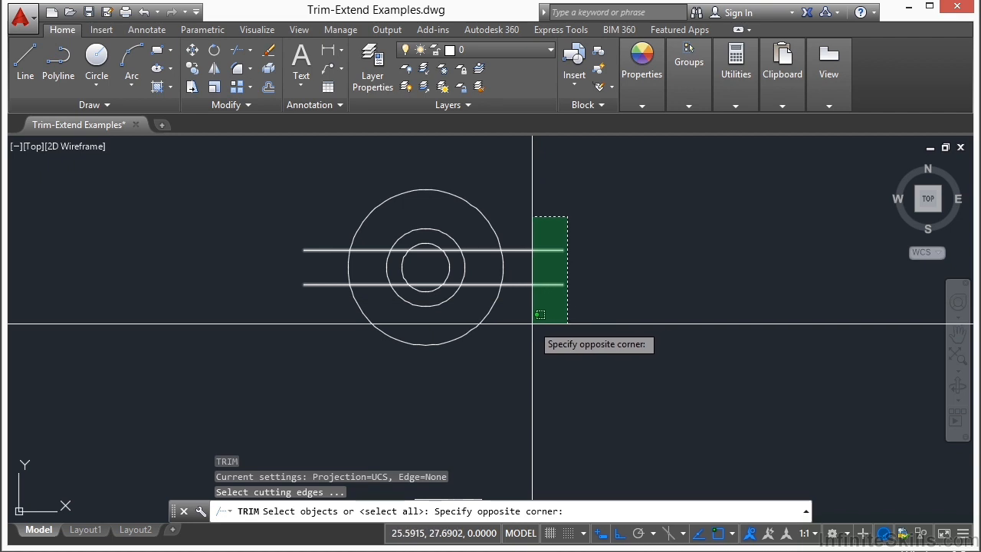
{"action": "left_click", "coordinate": [321, 348]}
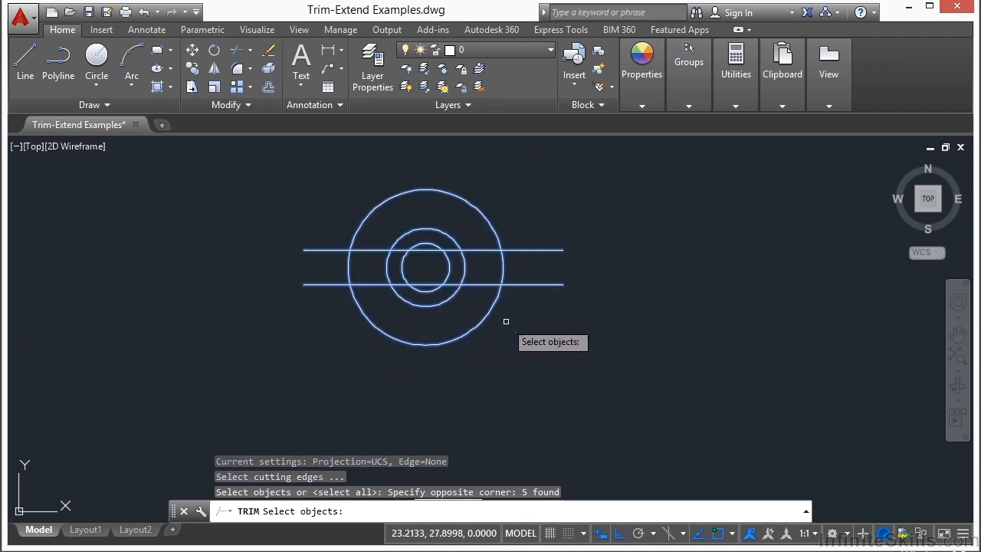
{"action": "key", "text": "Return"}
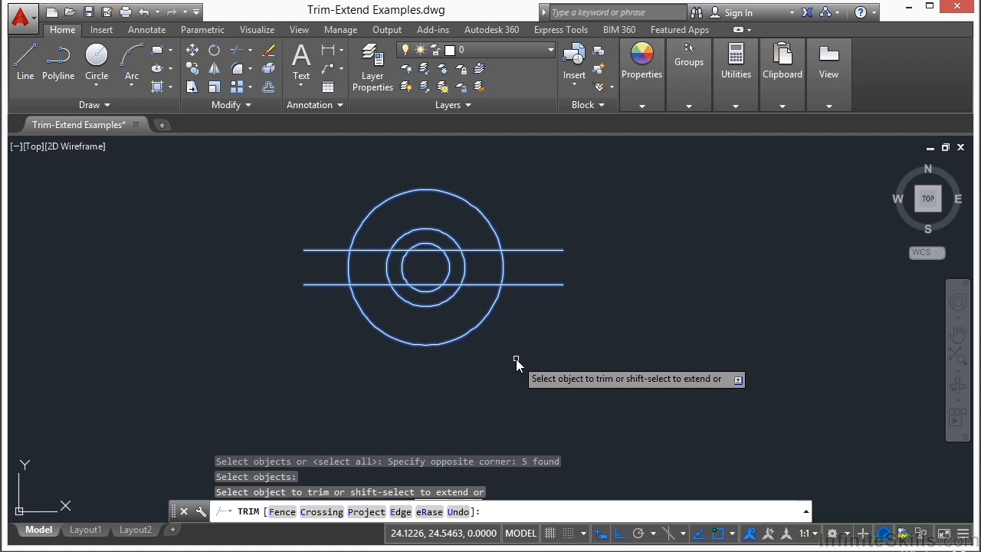
{"action": "key", "text": "Return"}
{"action": "scroll", "coordinate": [529, 255], "scroll_direction": "up", "scroll_amount": 2}
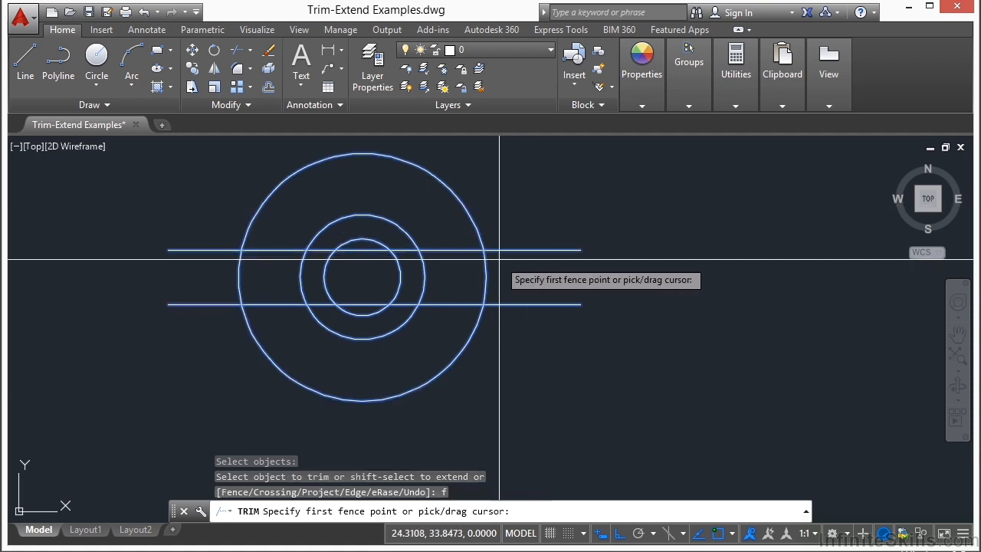
{"action": "left_click", "coordinate": [428, 222]}
{"action": "left_click", "coordinate": [460, 275]}
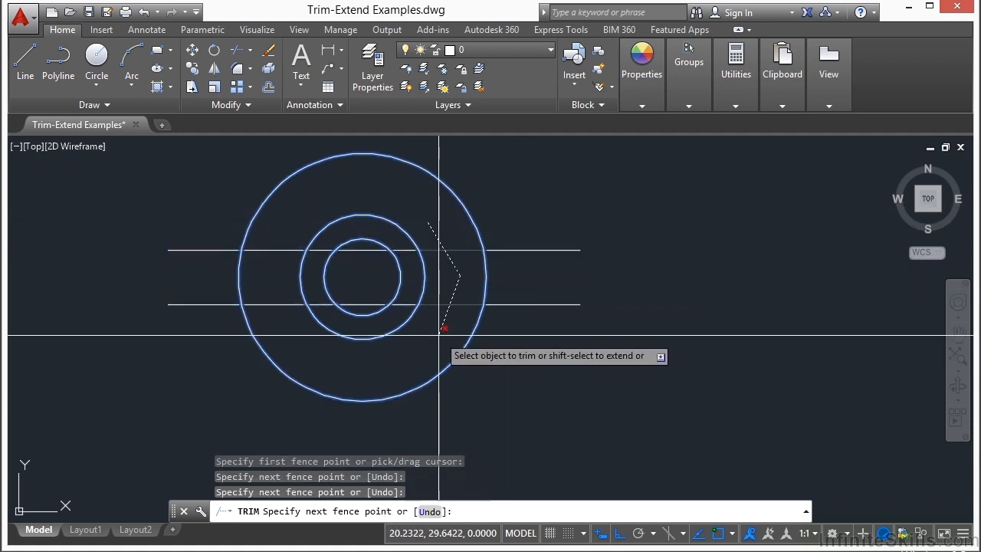
{"action": "left_click", "coordinate": [434, 347]}
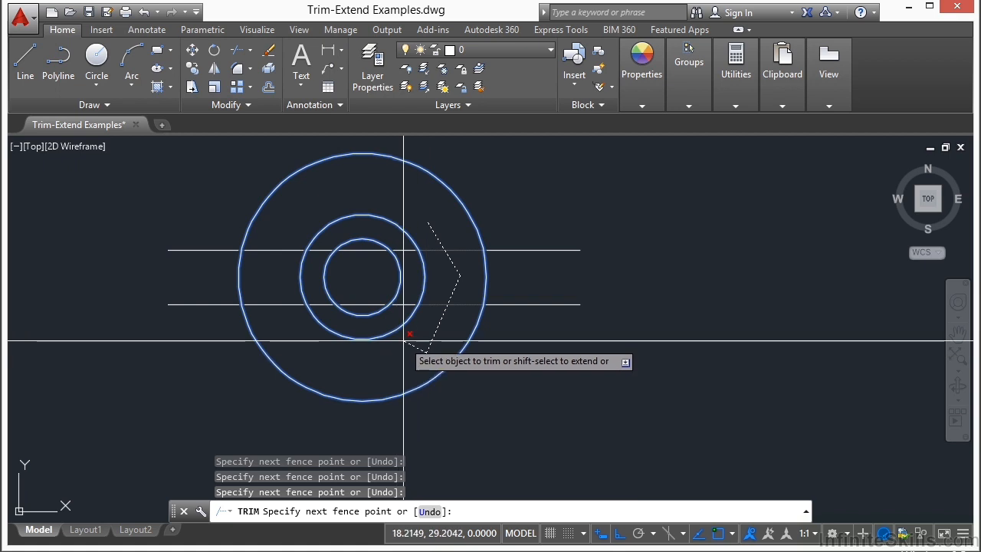
{"action": "key", "text": "Return"}
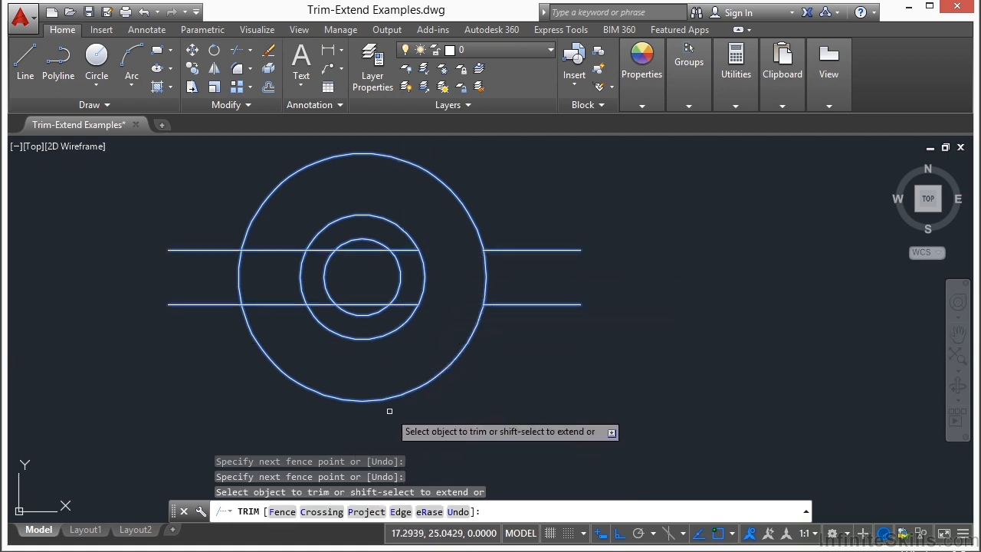
Set the Trim Edge mode to No extend and trim the middle circle's arc above the upper horizontal line.
{"action": "key", "text": "Return"}
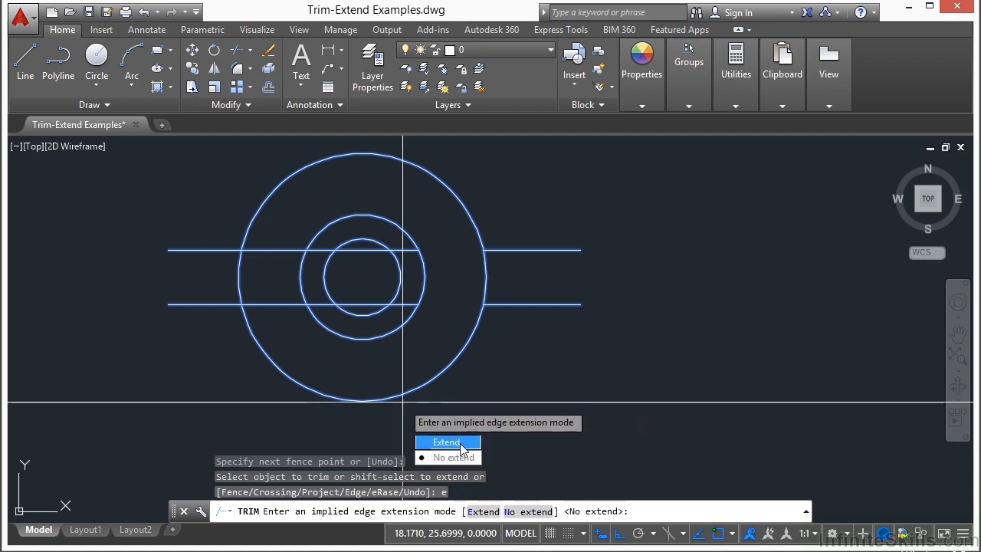
{"action": "left_click", "coordinate": [453, 456]}
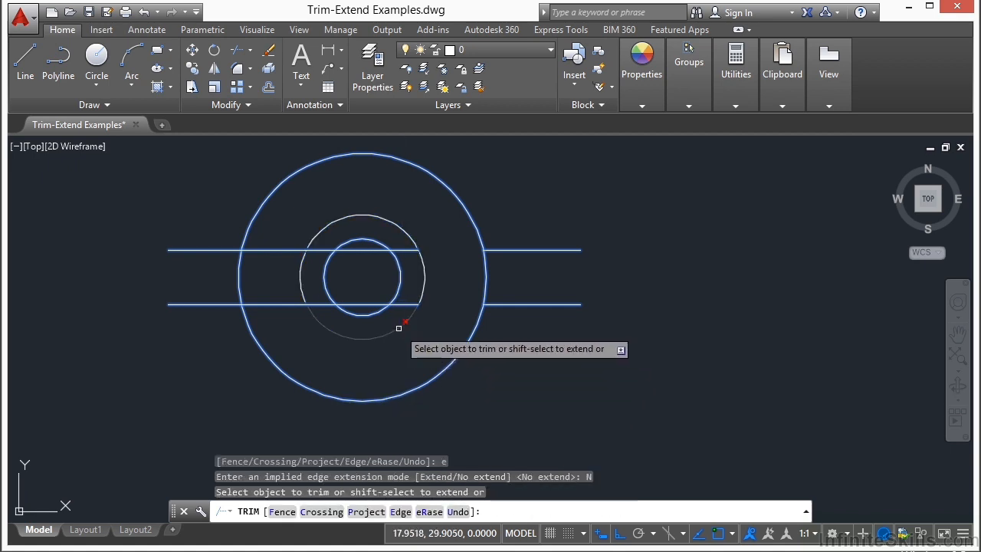
{"action": "left_click", "coordinate": [402, 227]}
{"action": "key", "text": "Return"}
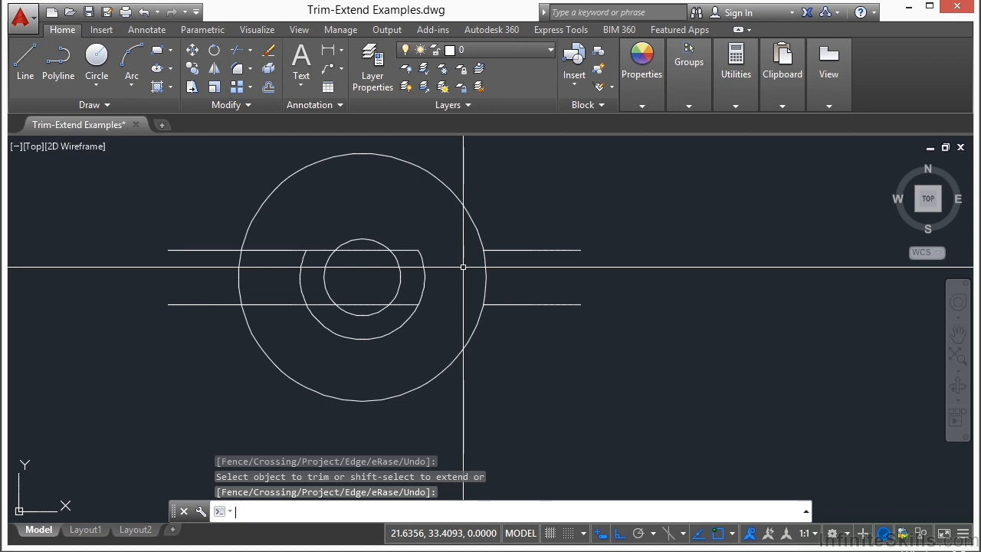
Extend both inner horizontal line segments to the outer circle's right side from within Trim, with the outer circle as the edge.
{"action": "type", "text": "tr"}
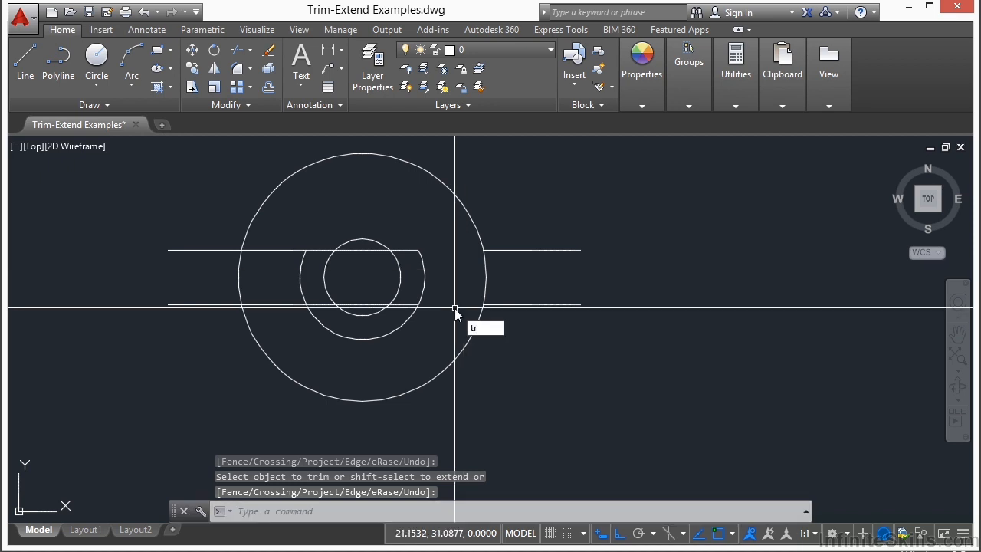
{"action": "key", "text": "Return"}
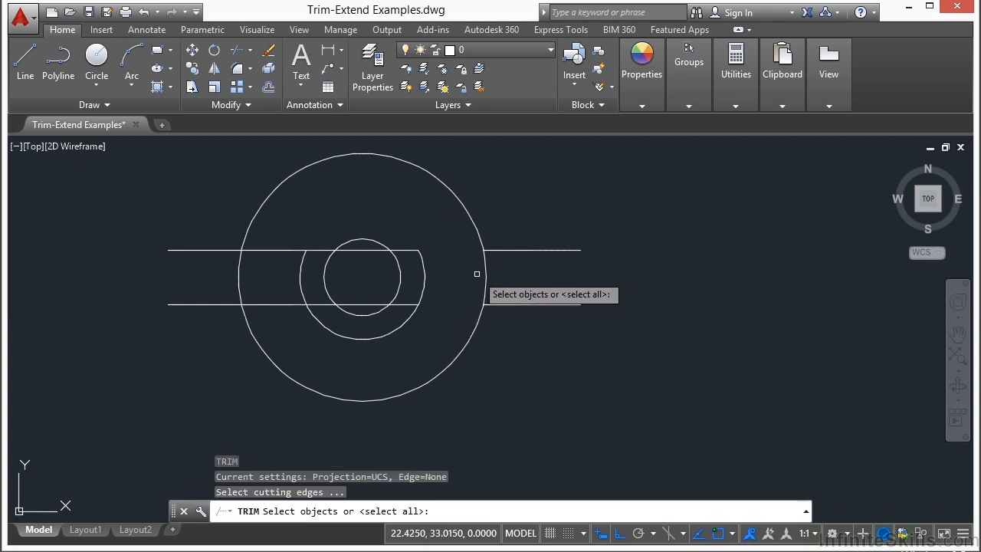
{"action": "left_click", "coordinate": [510, 272]}
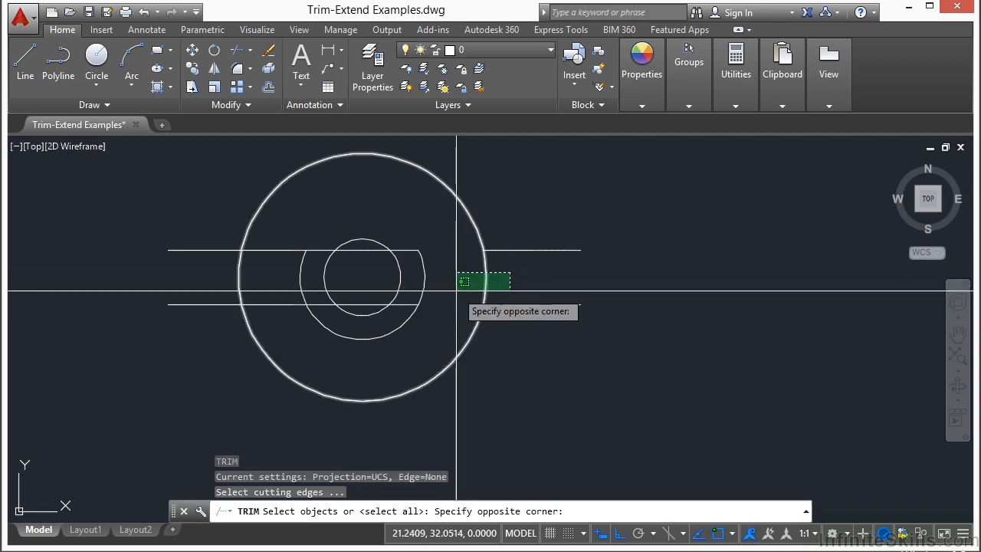
{"action": "left_click", "coordinate": [457, 284]}
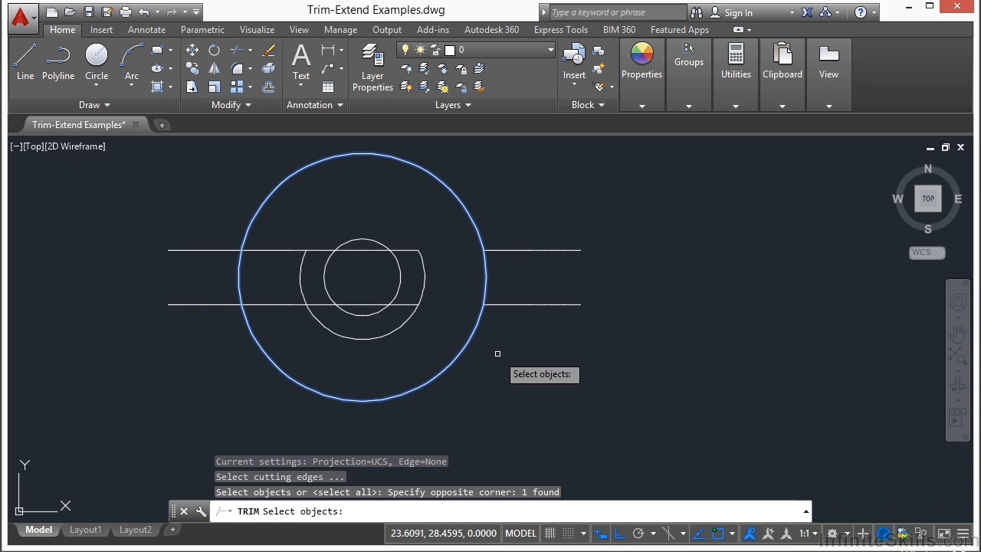
{"action": "key", "text": "Return"}
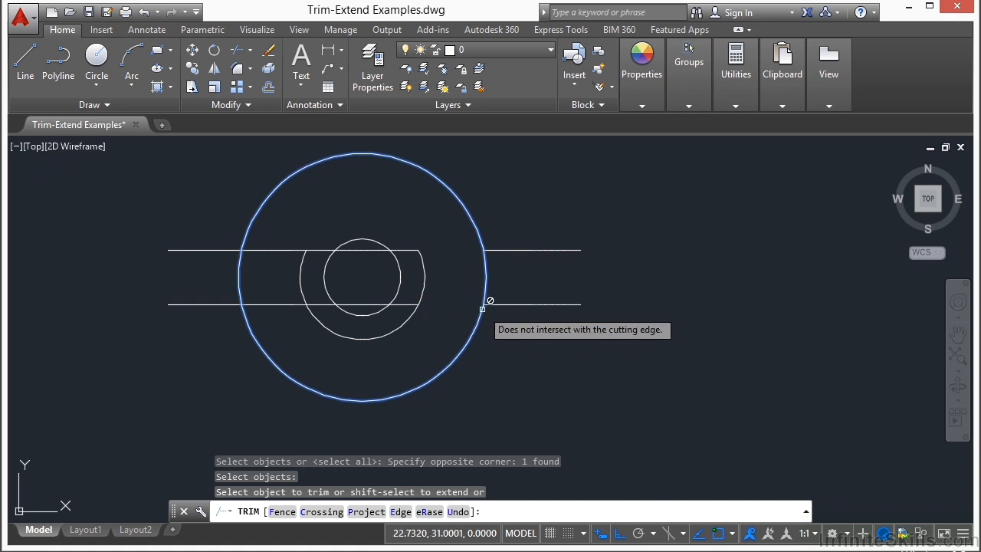
{"action": "left_click", "coordinate": [408, 301]}
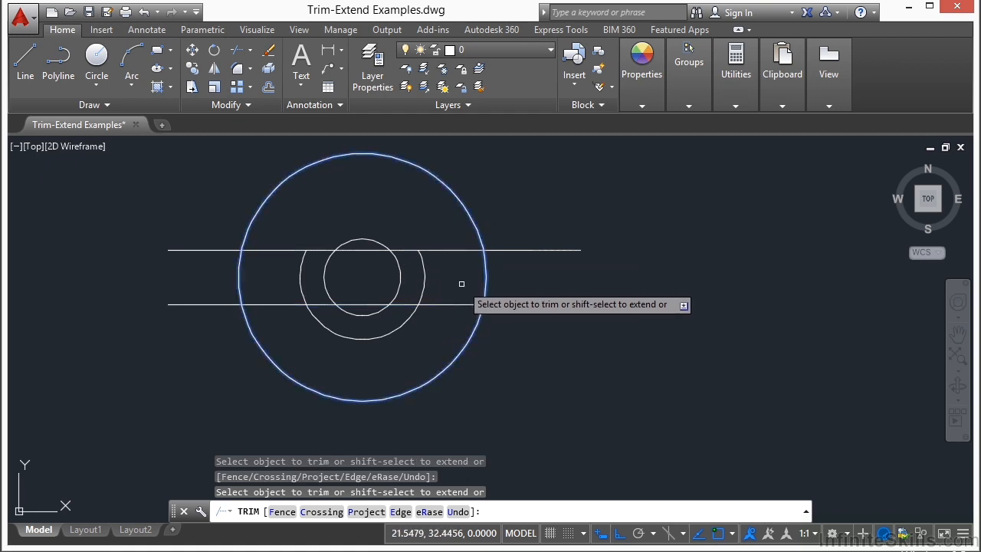
{"action": "key", "text": "Return"}
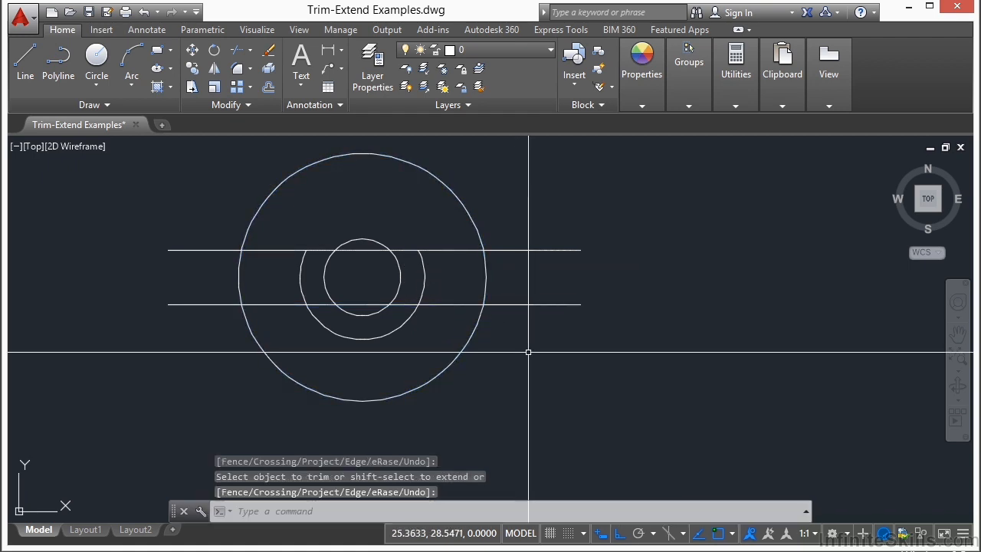
Try to extend the middle circle's remaining arc using the upper horizontal line as boundary edge.
{"action": "scroll", "coordinate": [558, 269], "scroll_direction": "down", "scroll_amount": 2}
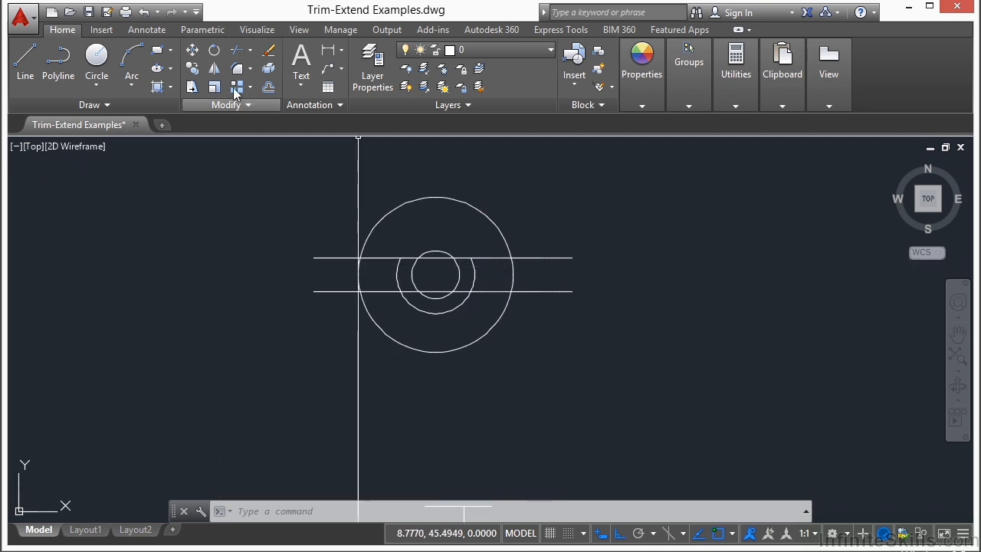
{"action": "left_click", "coordinate": [250, 50]}
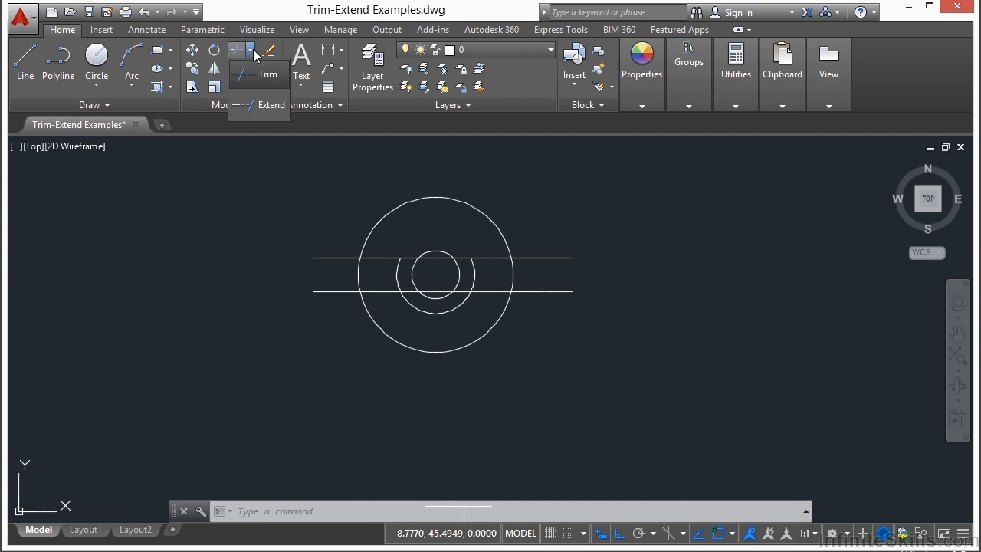
{"action": "left_click", "coordinate": [268, 106]}
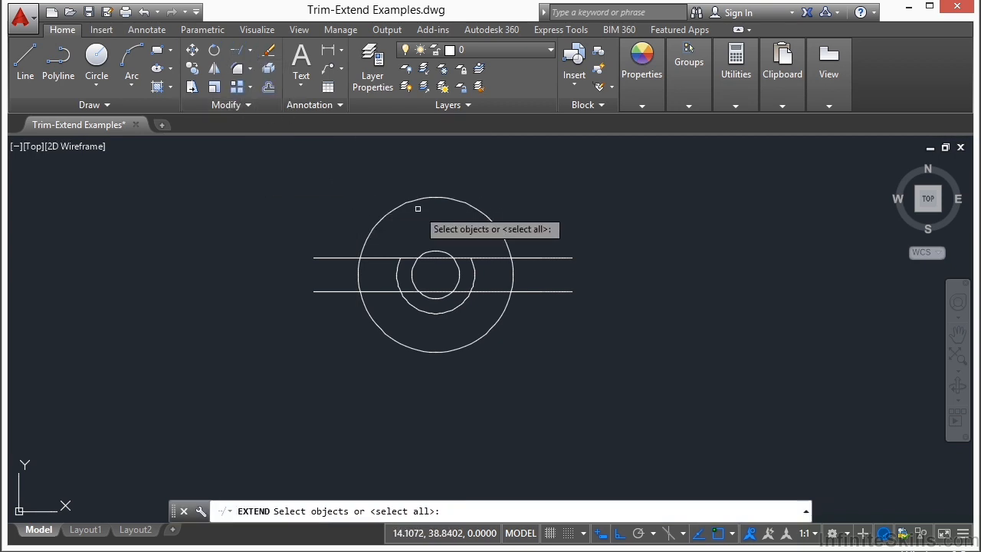
{"action": "left_click", "coordinate": [382, 256]}
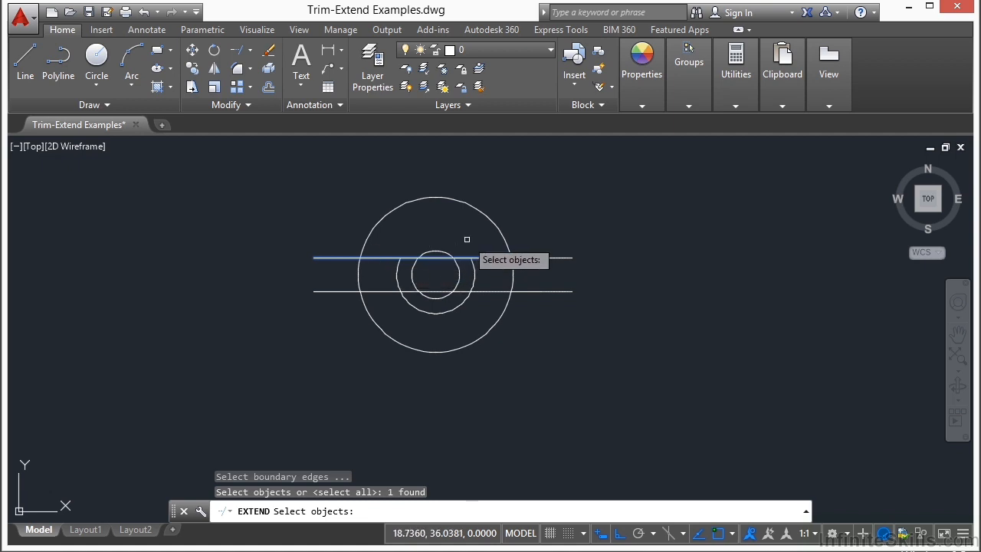
{"action": "key", "text": "Return"}
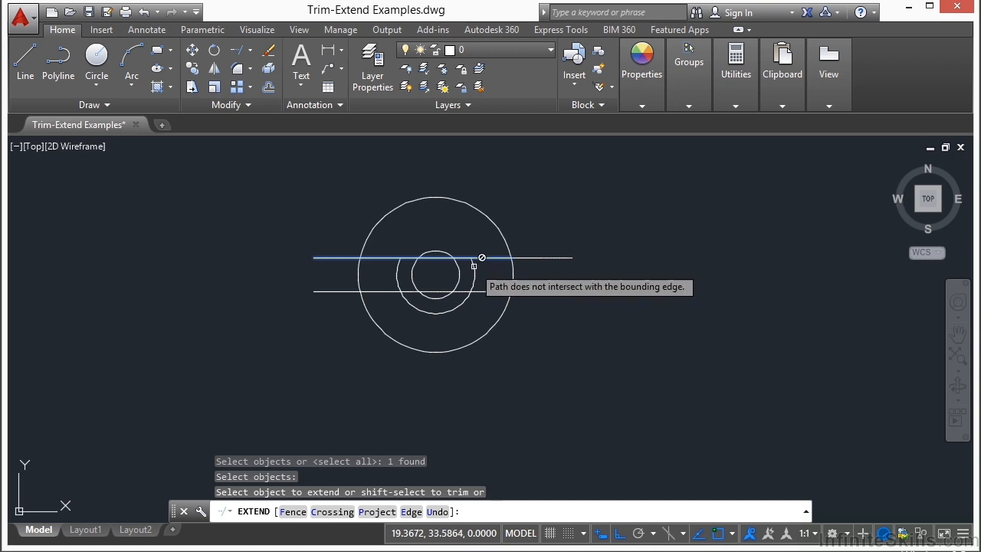
{"action": "left_click", "coordinate": [395, 267]}
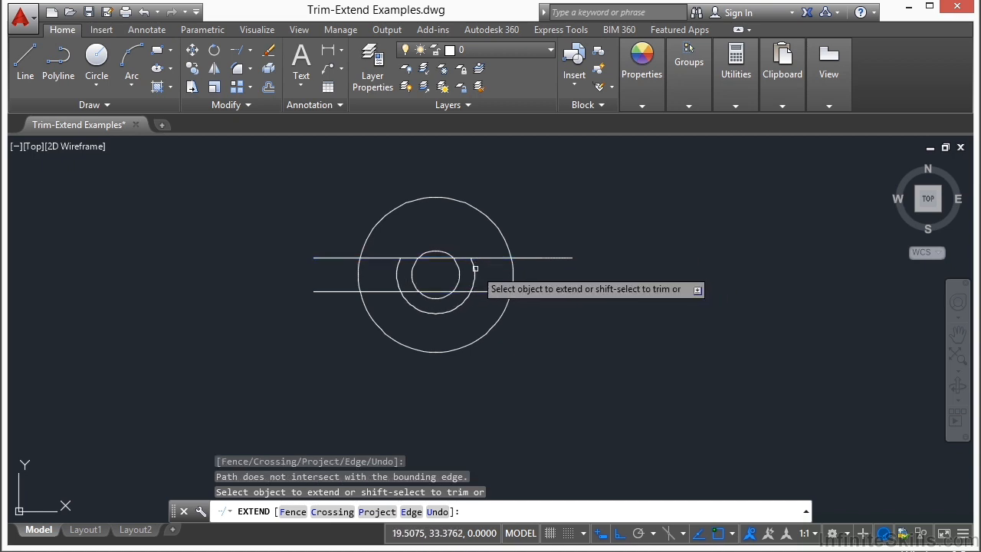
{"action": "key", "text": "Escape"}
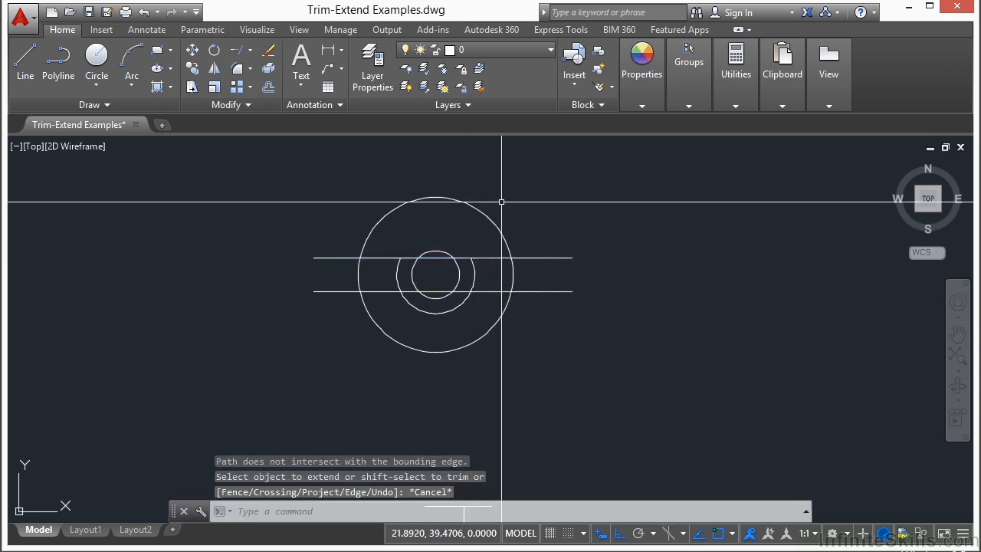
Extend the three leftmost vertical lines up to the lower of the two horizontal lines crossing the circles, using it as boundary edge.
{"action": "scroll", "coordinate": [499, 186], "scroll_direction": "down", "scroll_amount": 2}
{"action": "scroll", "coordinate": [479, 439], "scroll_direction": "up", "scroll_amount": 2}
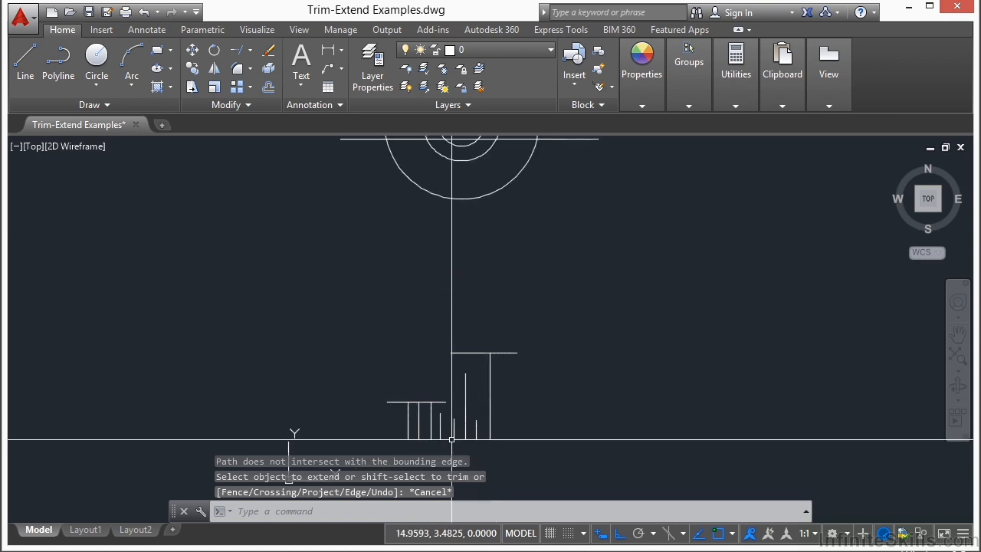
{"action": "type", "text": "EX"}
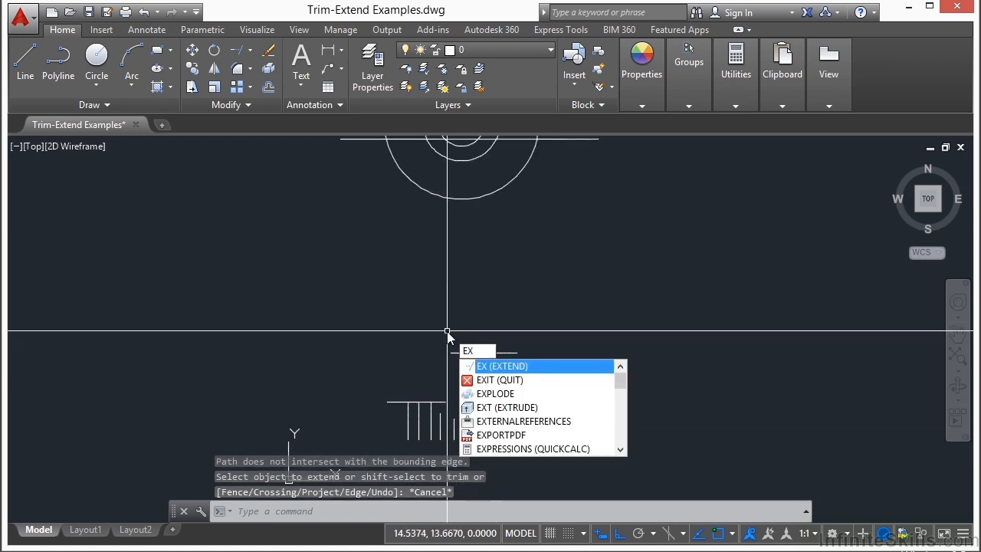
{"action": "key", "text": "Return"}
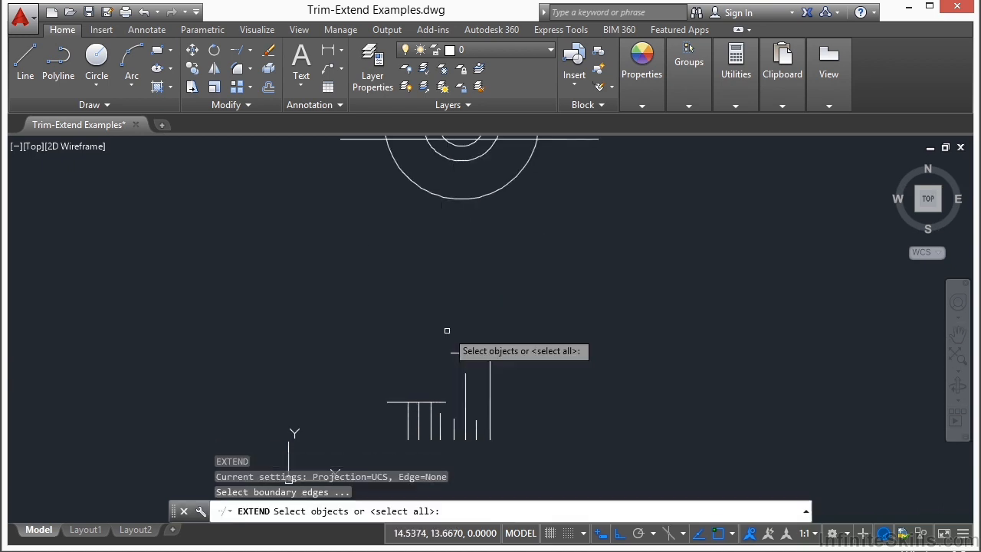
{"action": "middle_click_drag", "start_coordinate": [414, 256], "coordinate": [404, 283]}
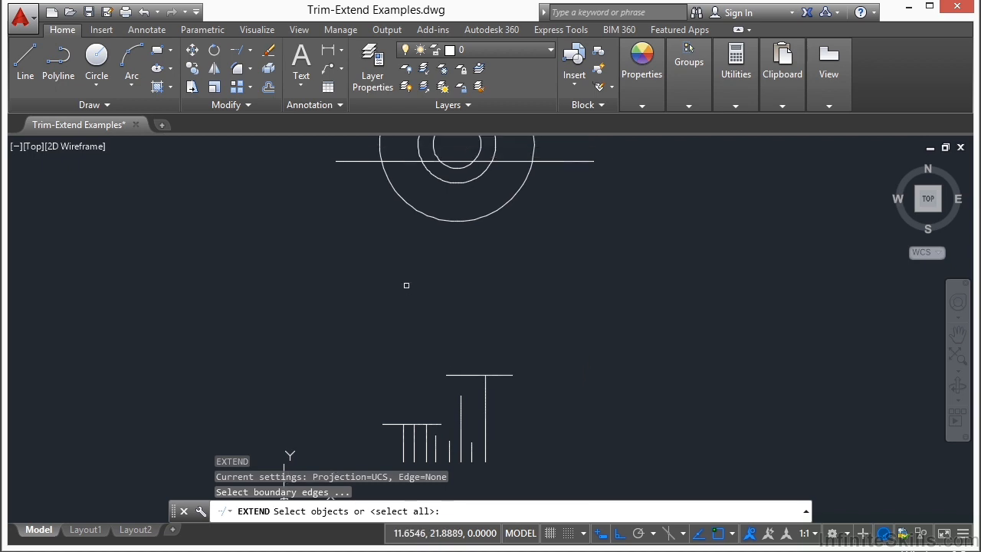
{"action": "left_click", "coordinate": [367, 161]}
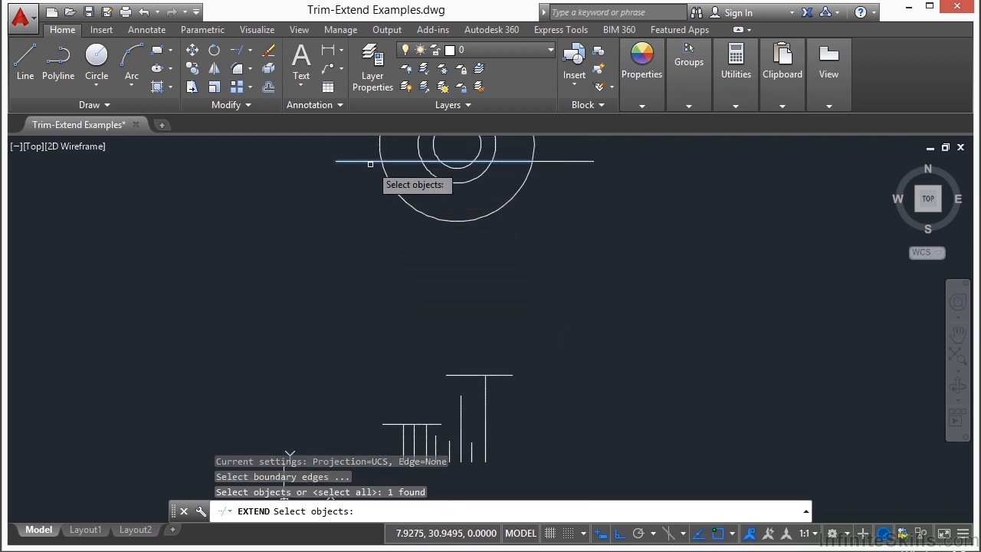
{"action": "key", "text": "Return"}
{"action": "middle_click_drag", "start_coordinate": [399, 368], "coordinate": [401, 303]}
{"action": "scroll", "coordinate": [402, 387], "scroll_direction": "up", "scroll_amount": 4}
{"action": "left_click", "coordinate": [397, 324]}
{"action": "left_click", "coordinate": [424, 319]}
{"action": "left_click", "coordinate": [458, 322]}
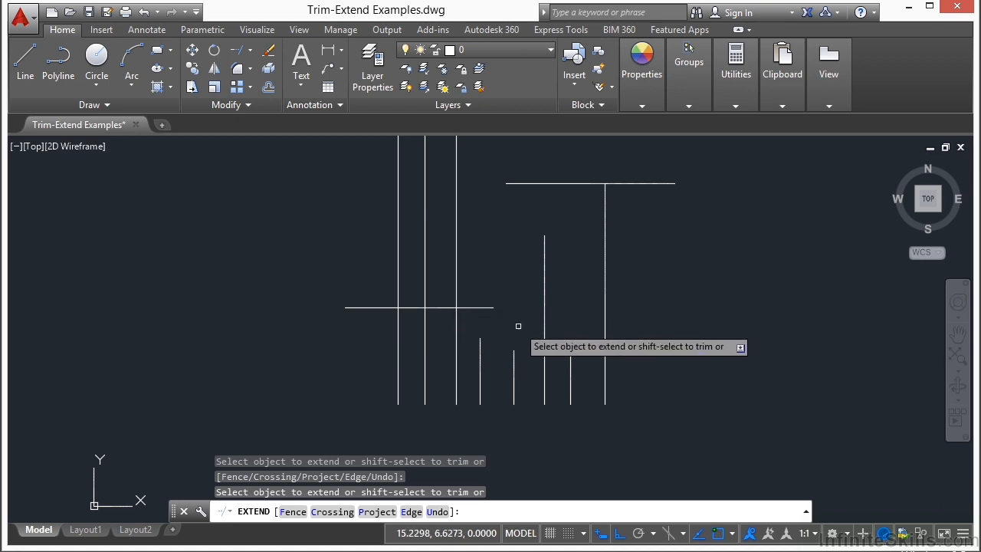
Extend the four vertical lines to the right of those three up to the same boundary line with one crossing selection.
{"action": "left_click", "coordinate": [655, 318]}
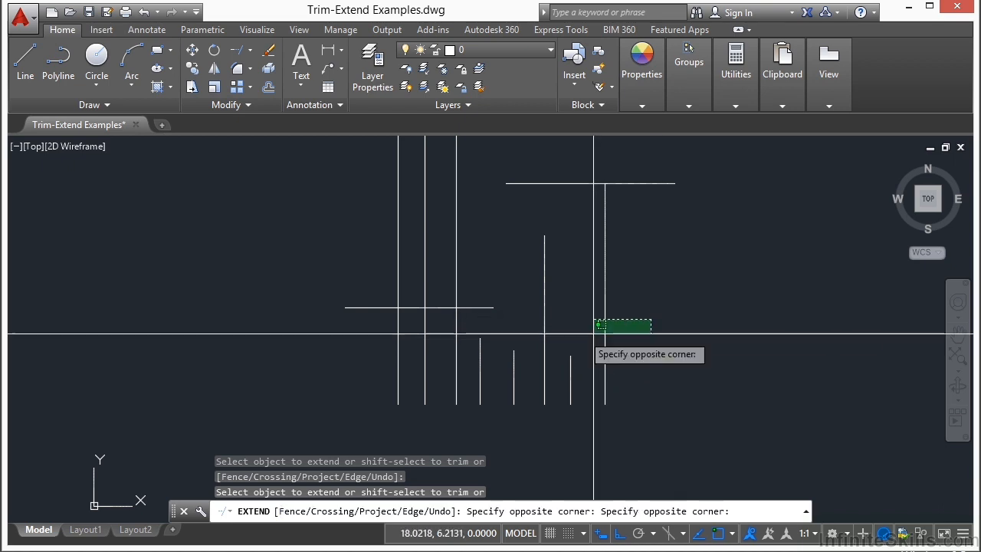
{"action": "left_click", "coordinate": [421, 362]}
{"action": "scroll", "coordinate": [603, 334], "scroll_direction": "down", "scroll_amount": 2}
{"action": "middle_click_drag", "start_coordinate": [627, 207], "coordinate": [581, 331]}
{"action": "scroll", "coordinate": [577, 332], "scroll_direction": "down", "scroll_amount": 2}
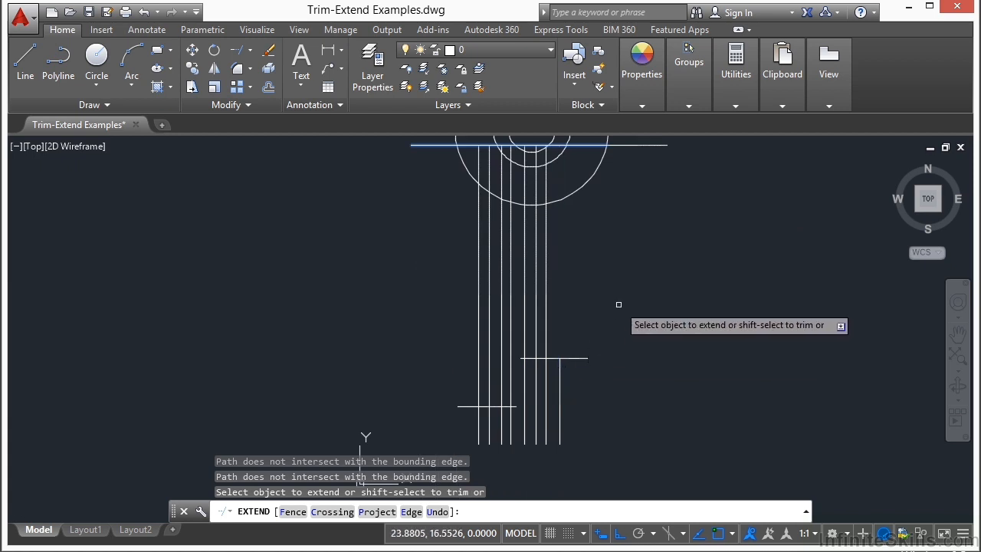
Trim the seven vertical lines back to the outer circle from within Extend, with that circle as the boundary edge.
{"action": "key", "text": "Return"}
{"action": "middle_click_drag", "start_coordinate": [631, 289], "coordinate": [577, 363]}
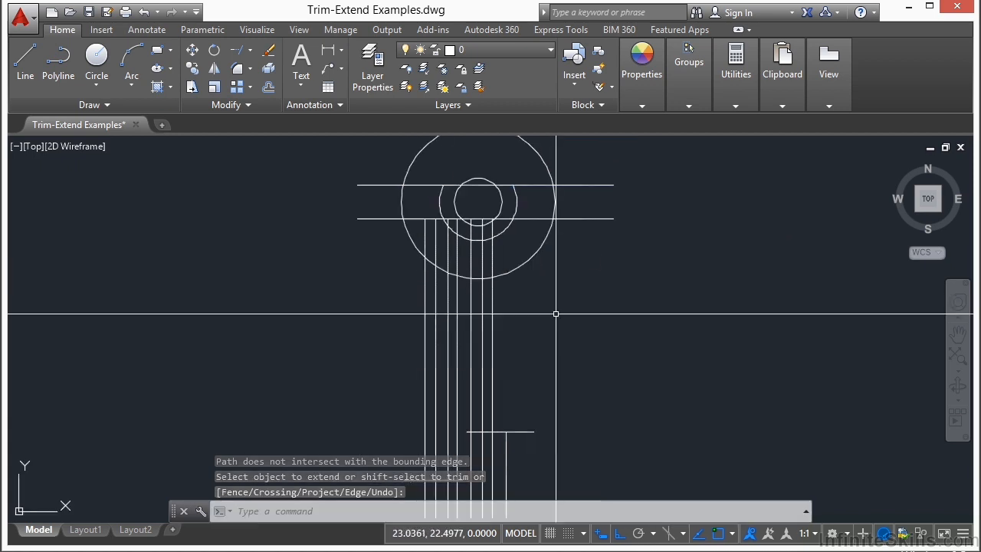
{"action": "type", "text": "ex"}
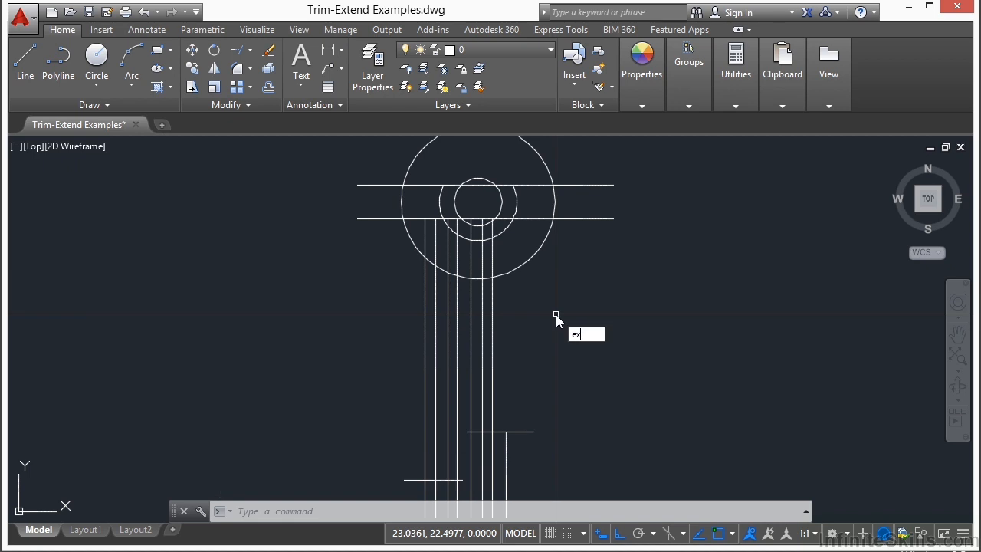
{"action": "key", "text": "Return"}
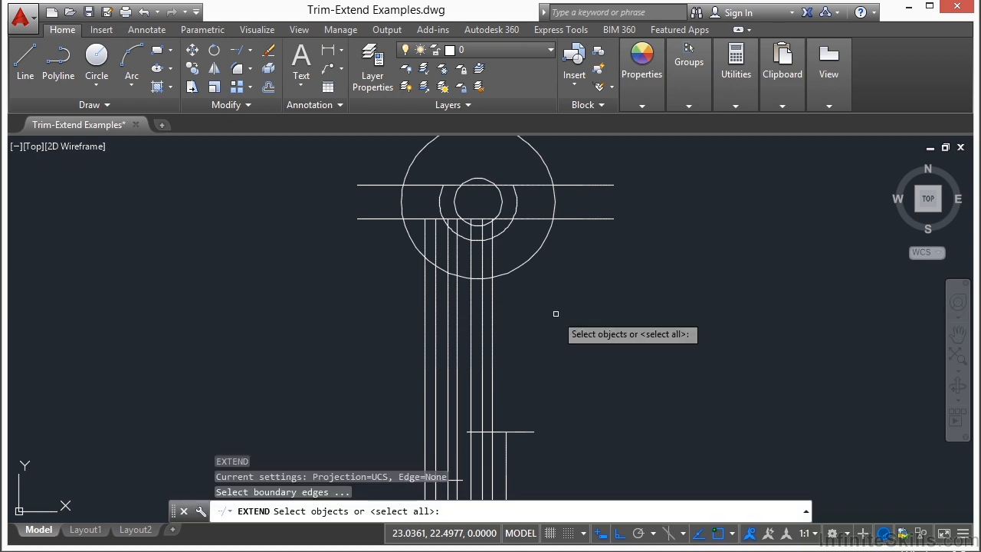
{"action": "left_click", "coordinate": [523, 266]}
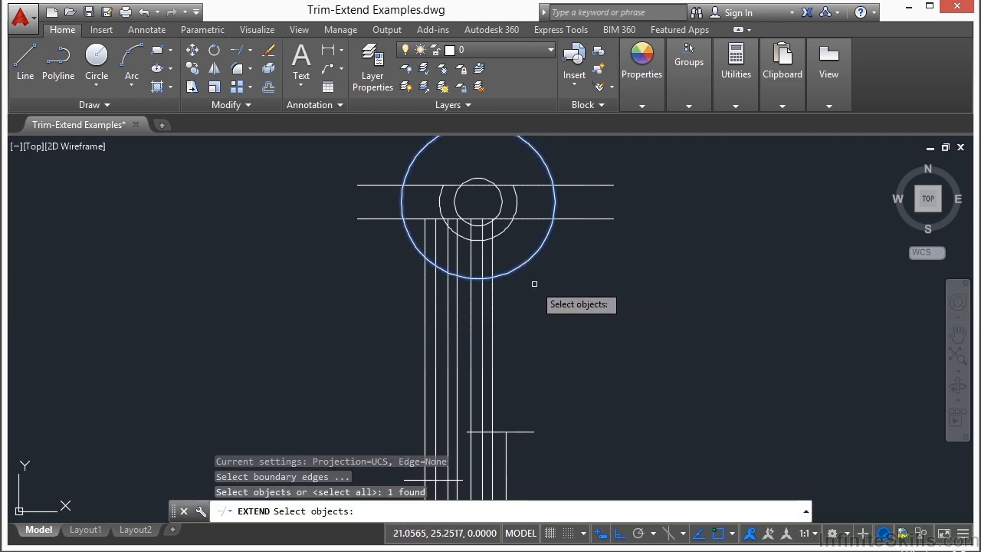
{"action": "scroll", "coordinate": [594, 198], "scroll_direction": "up", "scroll_amount": 2}
{"action": "key", "text": "Return"}
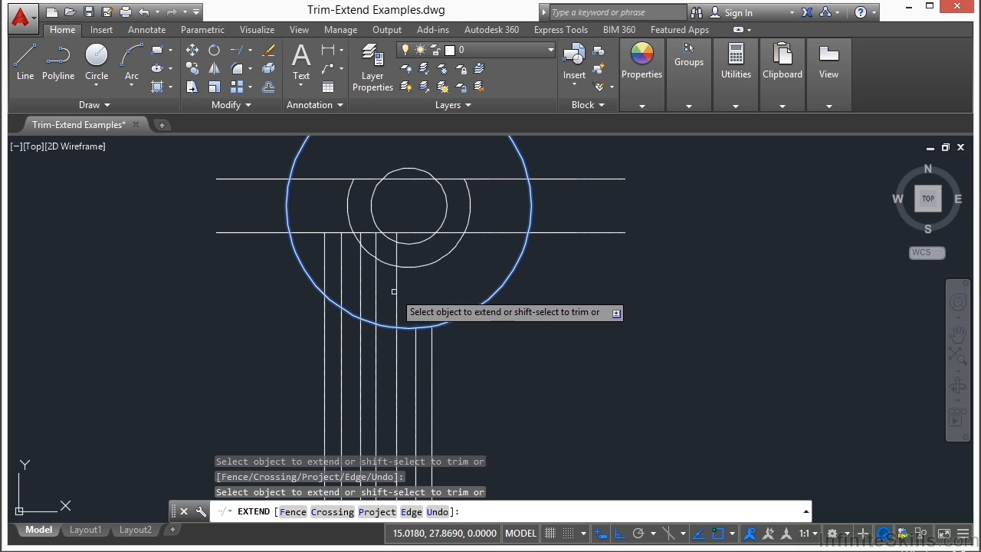
{"action": "left_click", "coordinate": [399, 282]}
{"action": "left_click", "coordinate": [354, 280]}
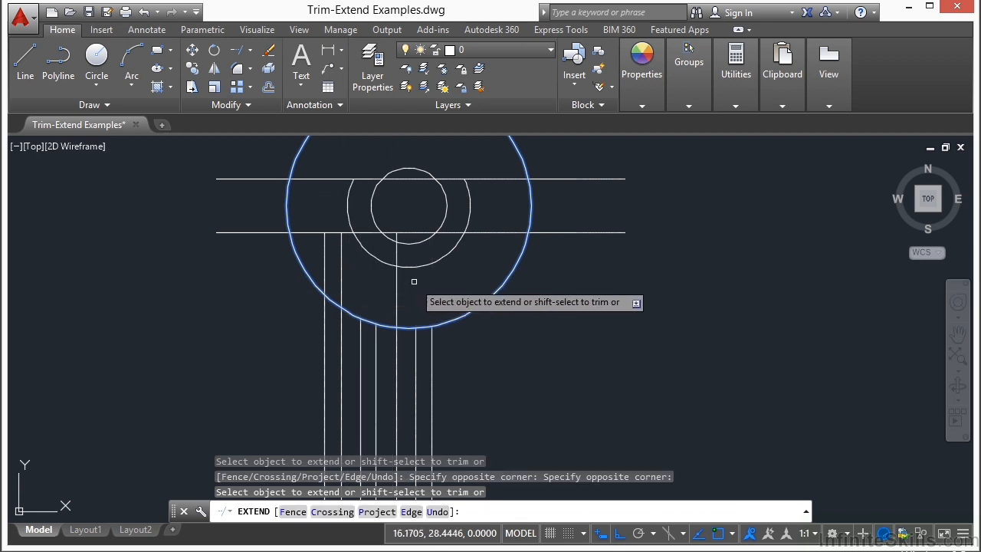
{"action": "left_click", "coordinate": [346, 264], "text": "shift"}
{"action": "left_click", "coordinate": [321, 247], "text": "shift"}
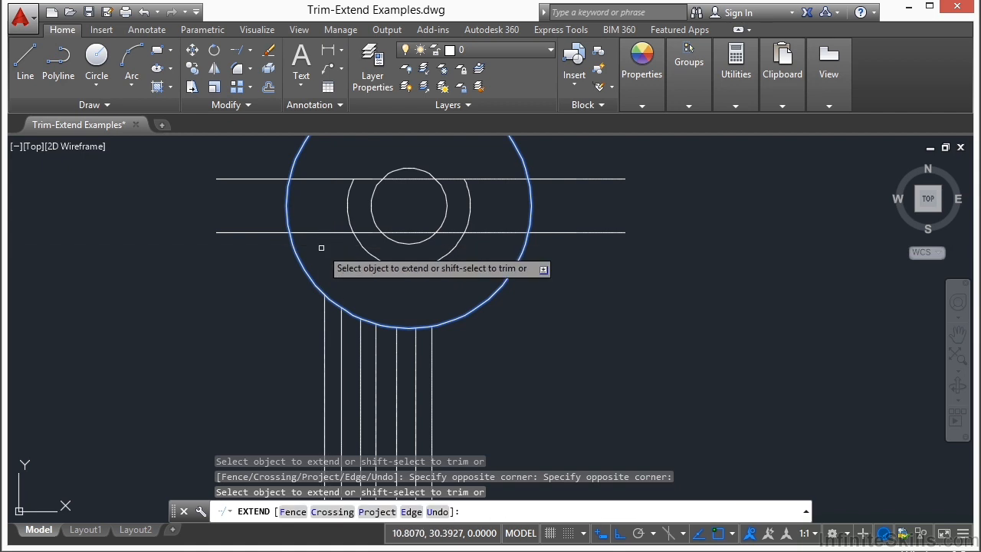
{"action": "key", "text": "Return"}
Erase the seven vertical lines below the outer circle with one crossing selection.
{"action": "scroll", "coordinate": [411, 278], "scroll_direction": "down", "scroll_amount": 2}
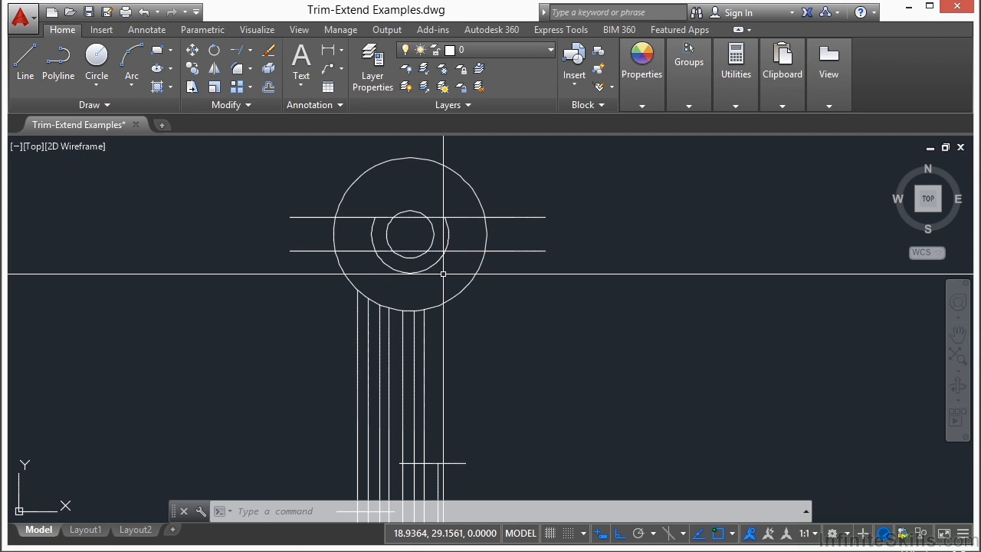
{"action": "type", "text": "e"}
{"action": "key", "text": "Return"}
{"action": "left_click", "coordinate": [460, 330]}
{"action": "left_click", "coordinate": [323, 366]}
{"action": "key", "text": "Return"}
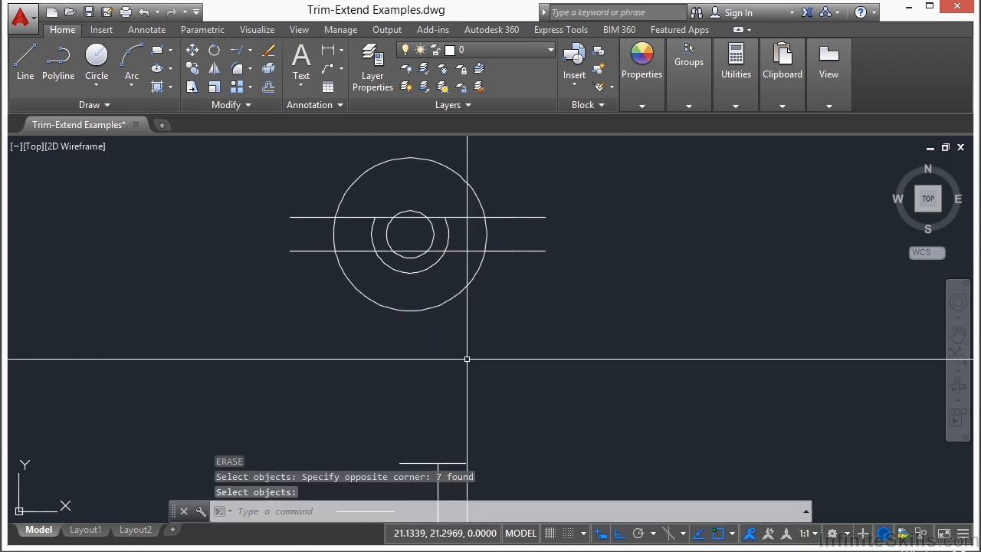
Trim both horizontal line segments inside the innermost circle, using all the circles and both lines as cutting edges.
{"action": "scroll", "coordinate": [421, 203], "scroll_direction": "up", "scroll_amount": 2}
{"action": "middle_click_drag", "start_coordinate": [420, 207], "coordinate": [409, 249]}
{"action": "type", "text": "tr"}
{"action": "key", "text": "Return"}
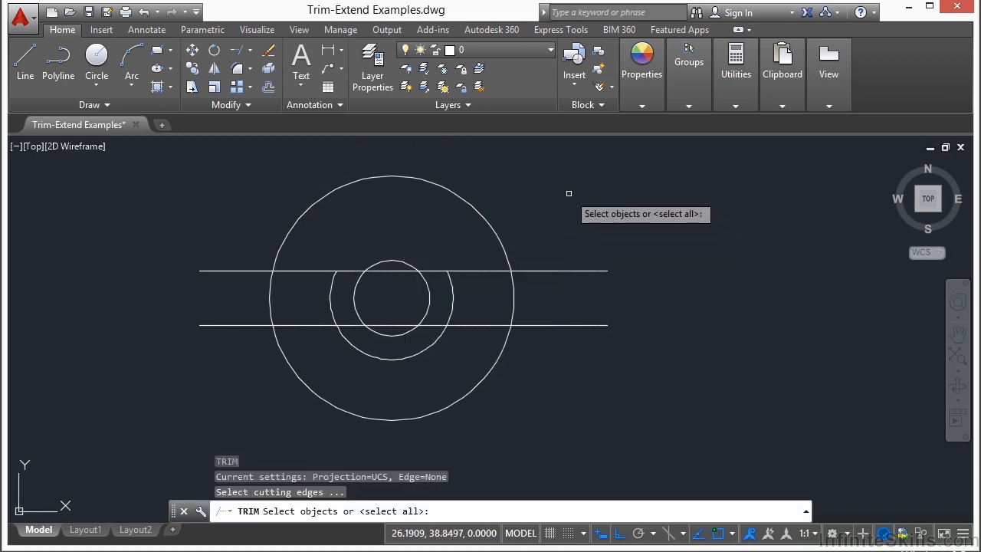
{"action": "left_click", "coordinate": [559, 194]}
{"action": "left_click", "coordinate": [234, 412]}
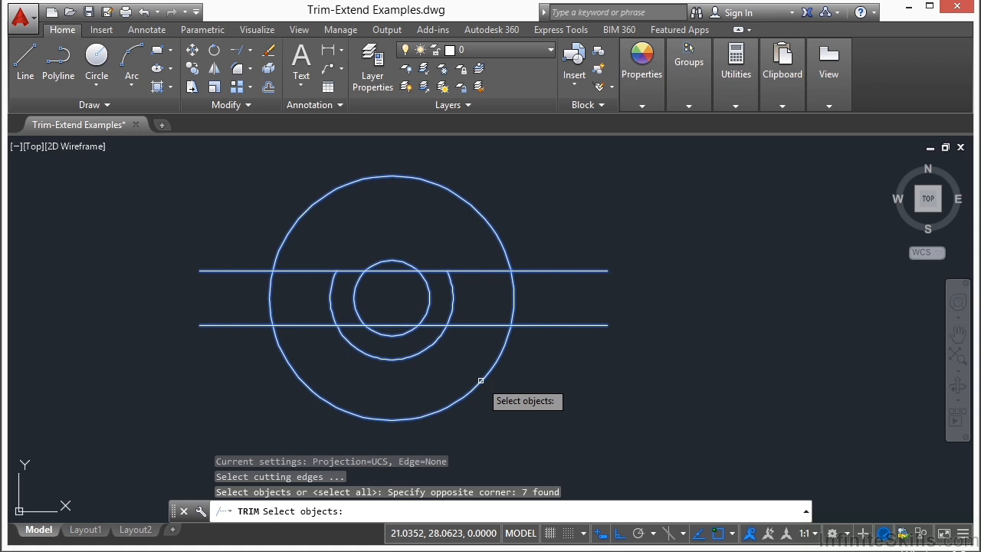
{"action": "key", "text": "Return"}
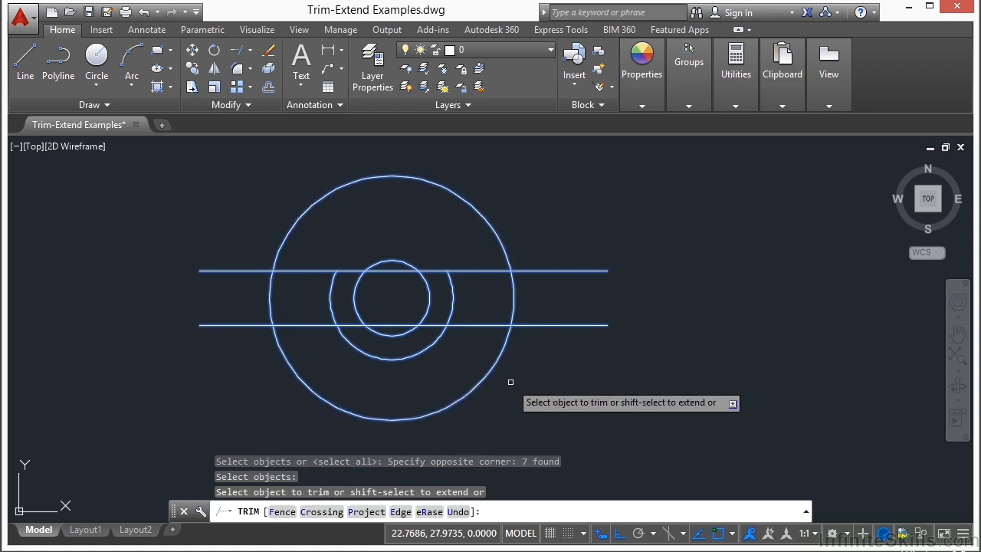
{"action": "left_click", "coordinate": [391, 272]}
{"action": "left_click", "coordinate": [396, 324]}
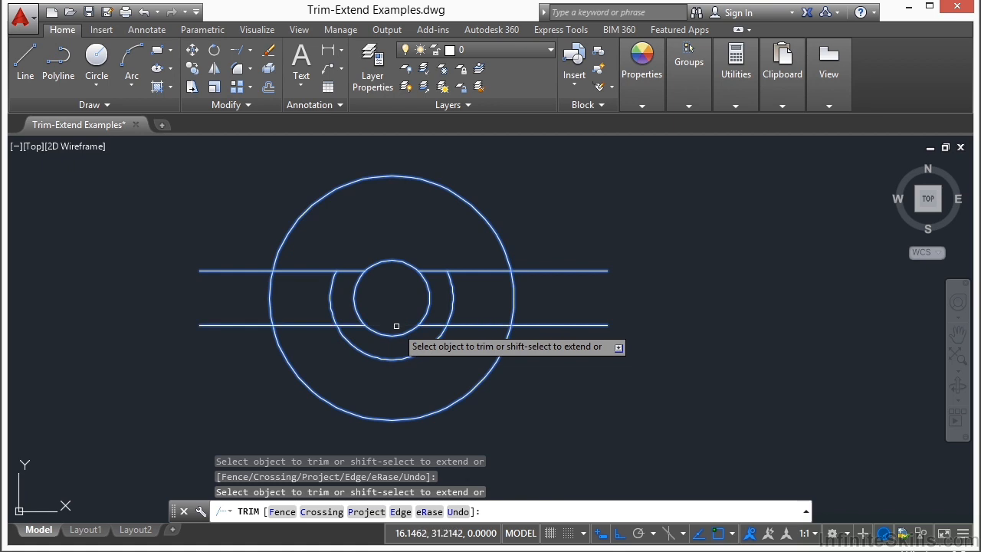
Trim the line pieces between the inner and middle circles on the right, and all arcs between the lines except the innermost circle's right one.
{"action": "left_click", "coordinate": [331, 291]}
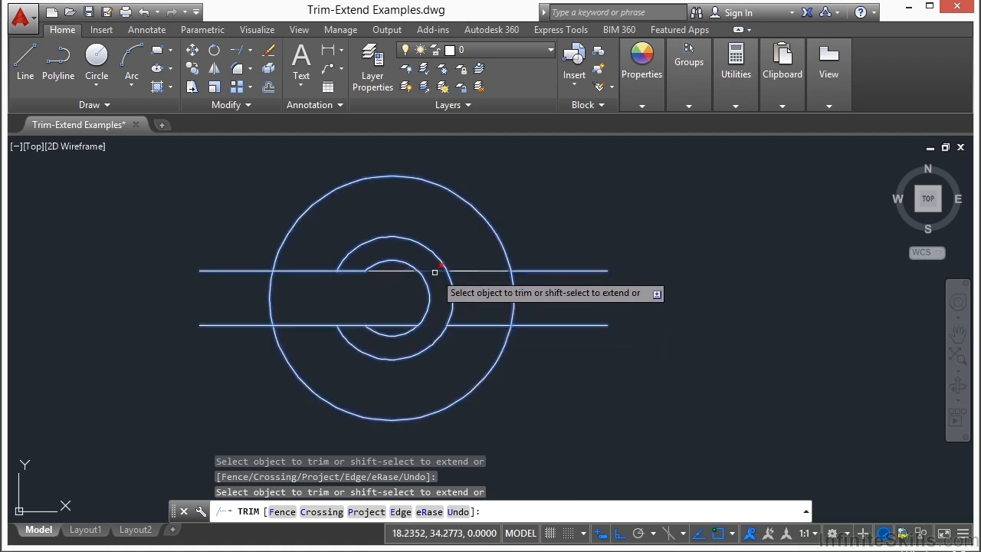
{"action": "left_click", "coordinate": [438, 271]}
{"action": "left_click", "coordinate": [483, 261]}
{"action": "left_click", "coordinate": [476, 346]}
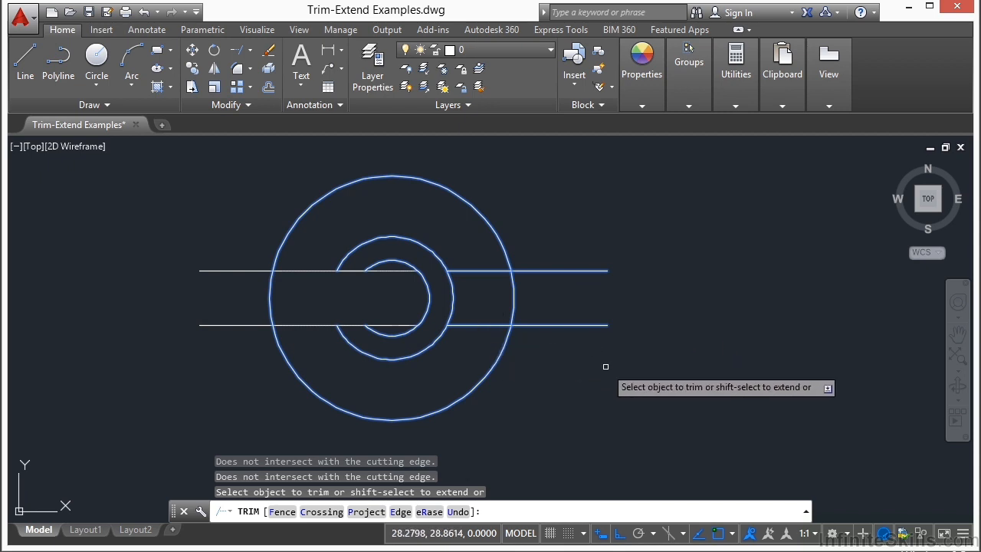
{"action": "left_click", "coordinate": [513, 292]}
{"action": "left_click", "coordinate": [453, 295]}
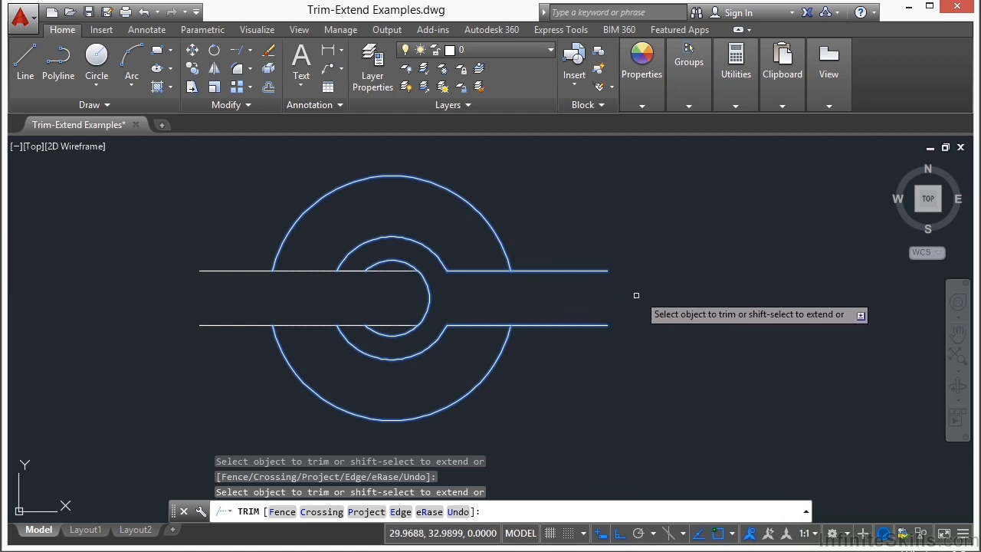
{"action": "key", "text": "Return"}
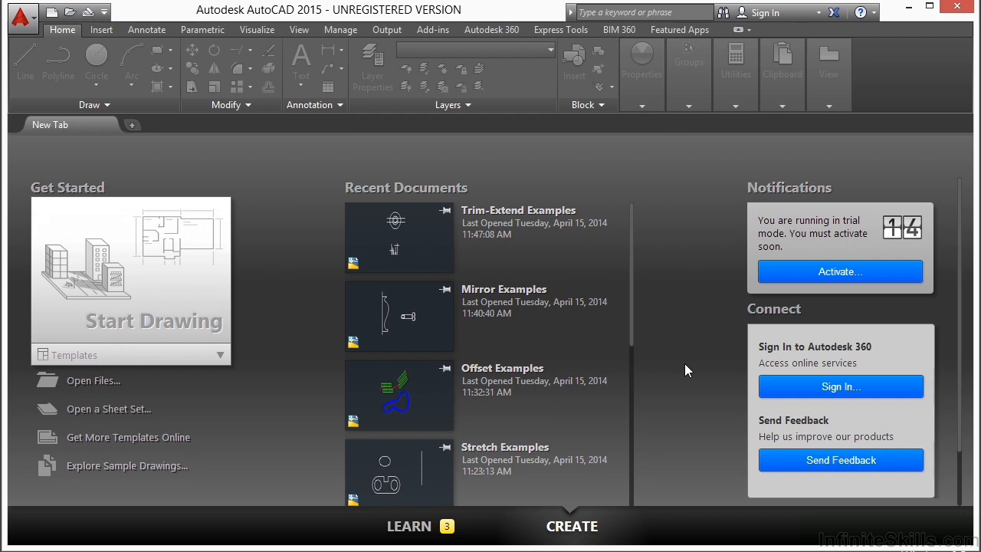
Open the drawing Chamfer-fillet Examples.dwg from folder 06.
{"action": "left_click", "coordinate": [86, 383]}
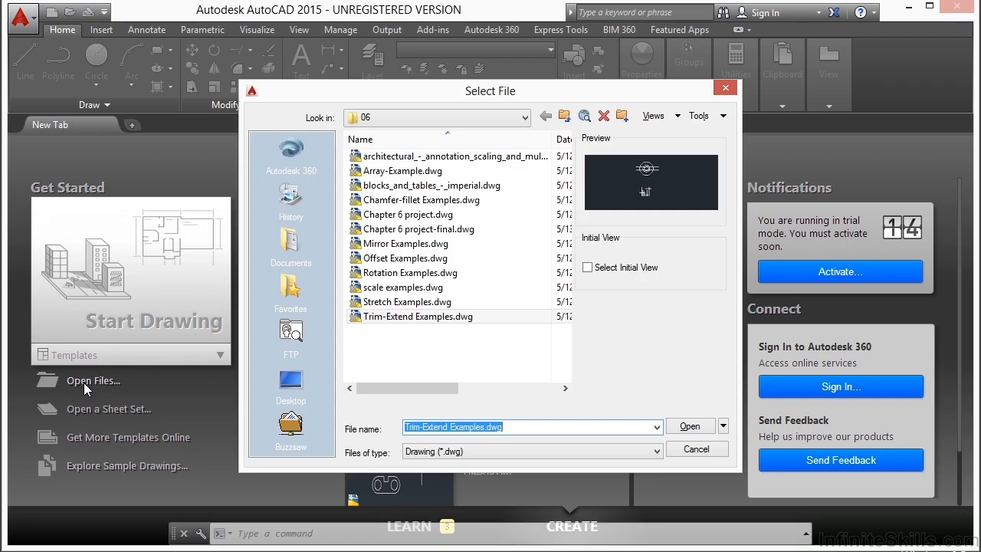
{"action": "left_click", "coordinate": [441, 201]}
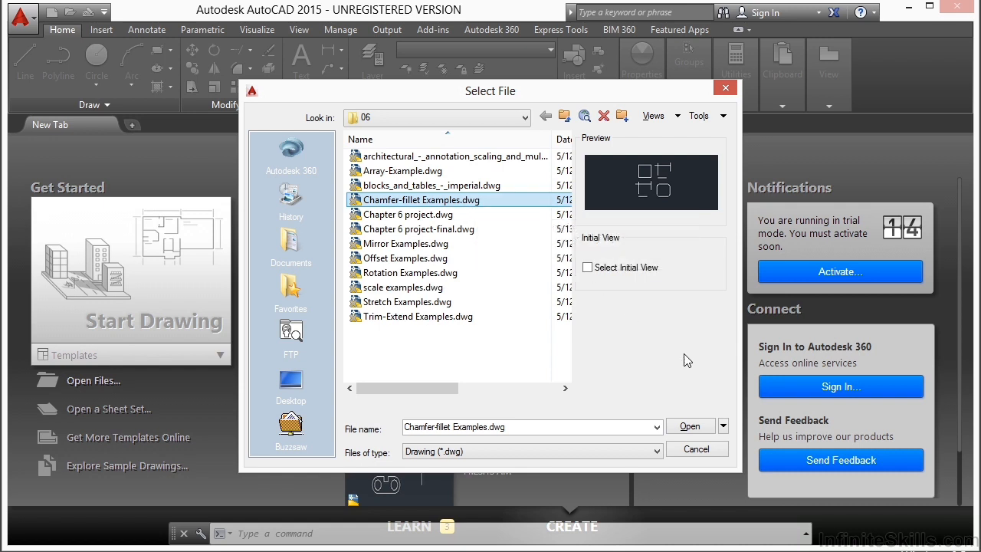
{"action": "left_click", "coordinate": [689, 427]}
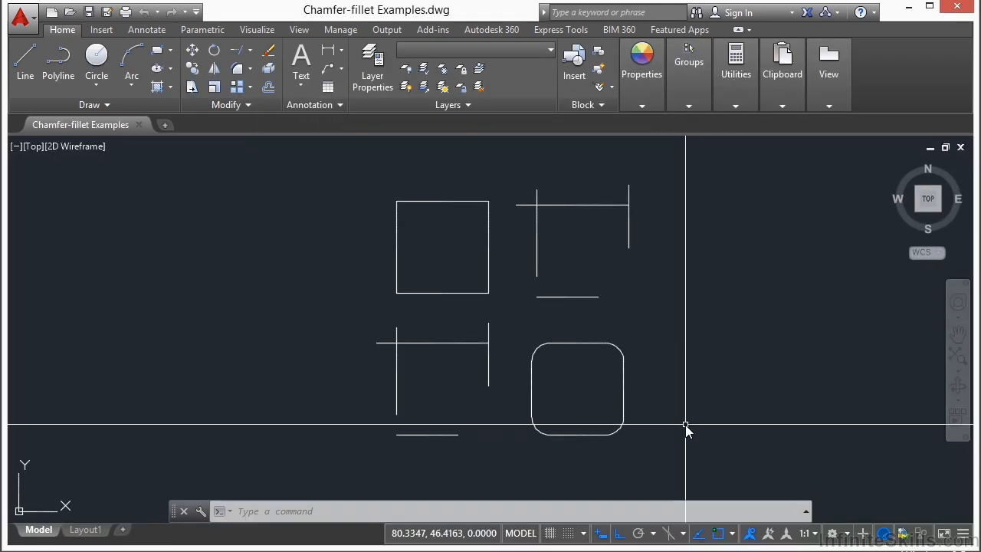
{"action": "middle_click_drag", "start_coordinate": [693, 327], "coordinate": [639, 302]}
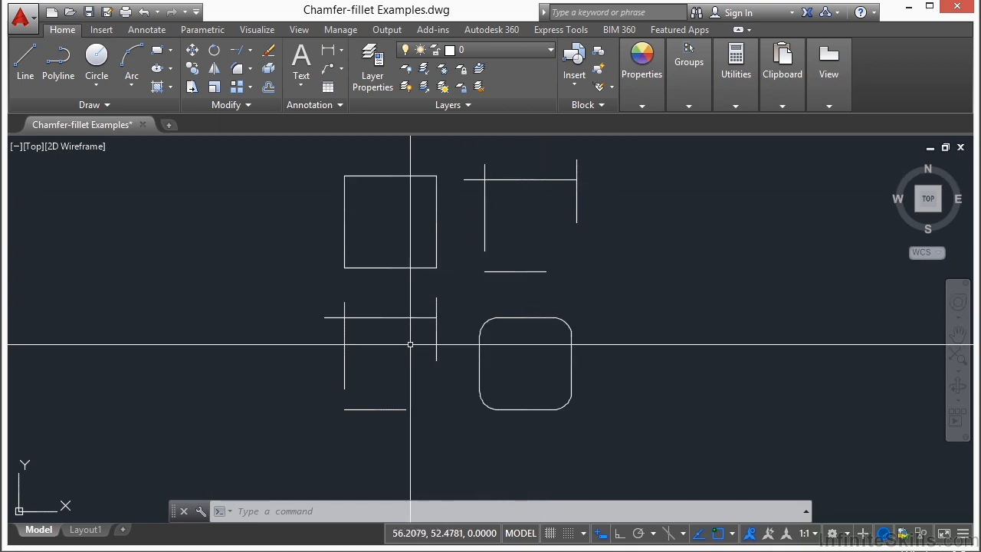
{"action": "middle_click_drag", "start_coordinate": [659, 283], "coordinate": [630, 298]}
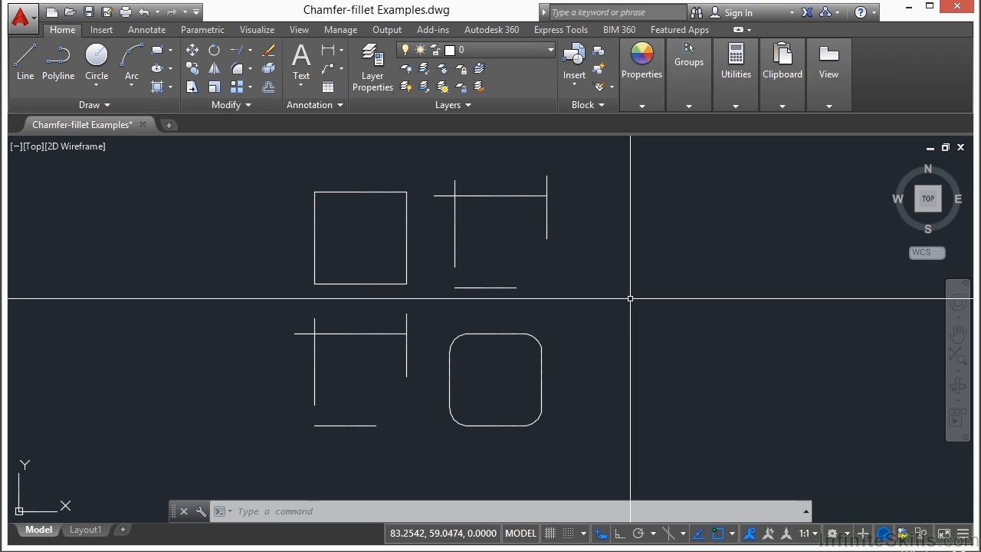
{"action": "type", "text": "f"}
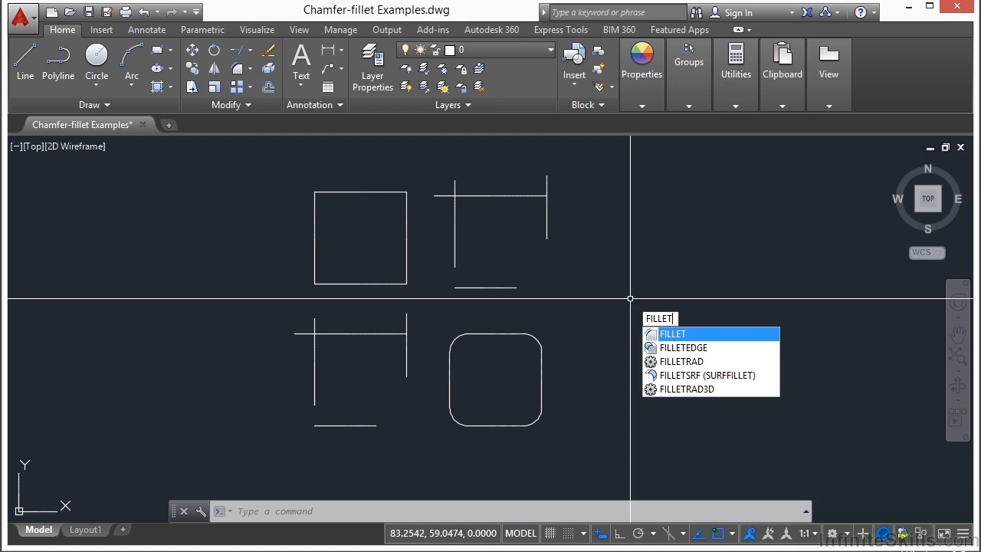
{"action": "key", "text": "Escape"}
{"action": "type", "text": "f"}
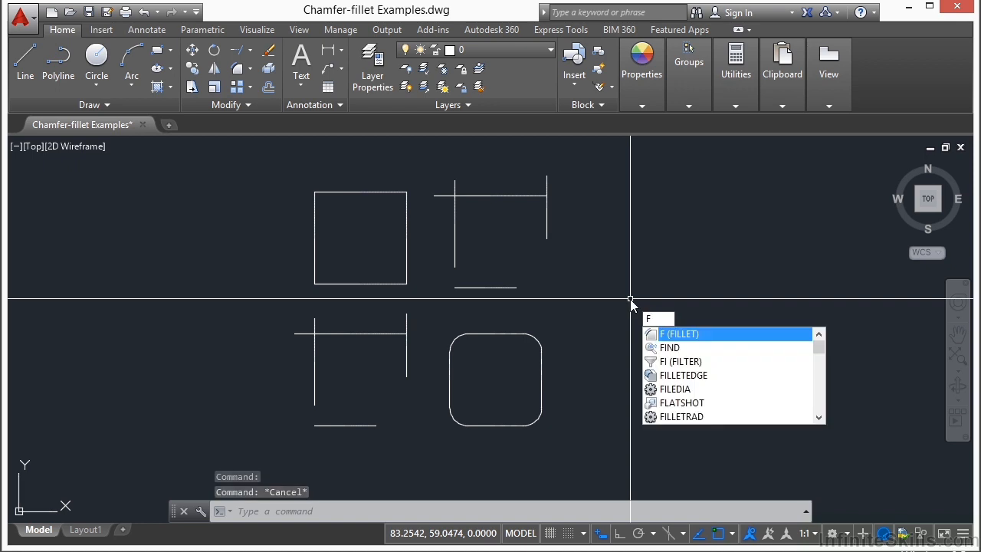
{"action": "key", "text": "Escape"}
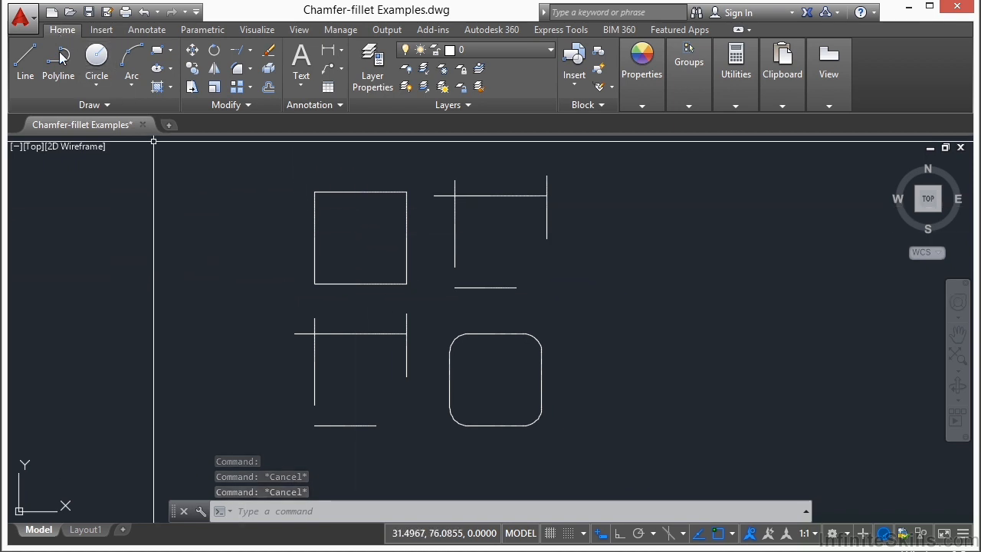
{"action": "left_click", "coordinate": [251, 70]}
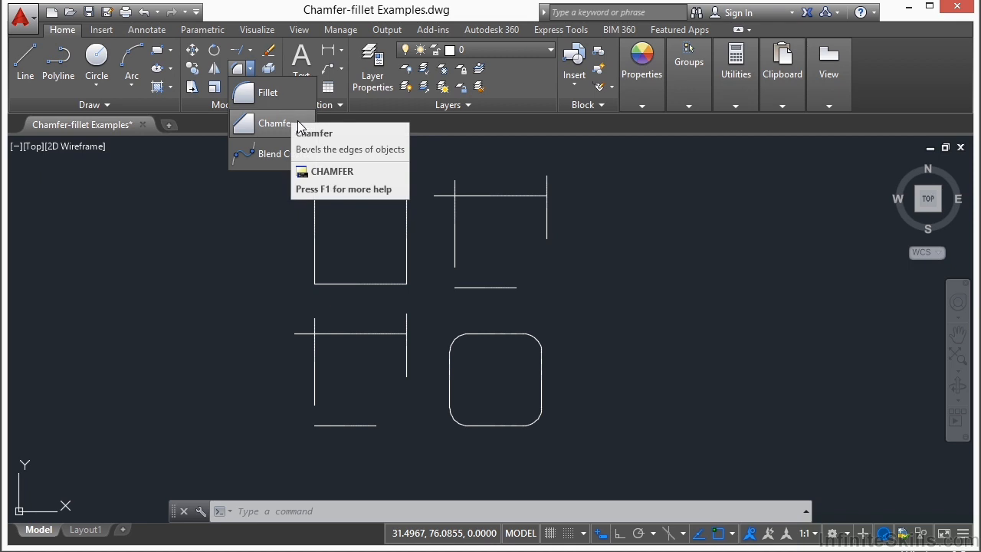
{"action": "left_click", "coordinate": [703, 306]}
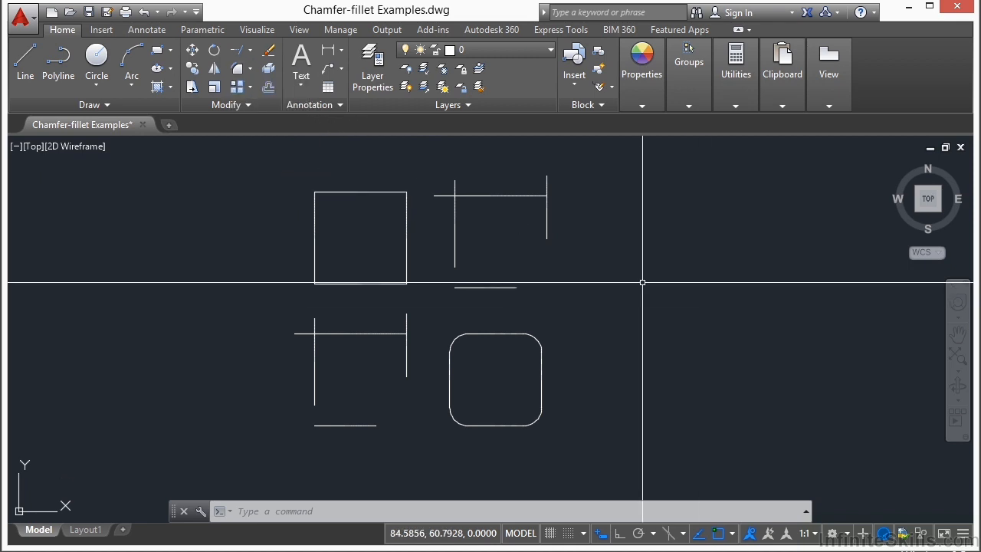
Fillet the upper-left corner of the sharp-cornered square with a radius of 2.
{"action": "type", "text": "f"}
{"action": "key", "text": "Return"}
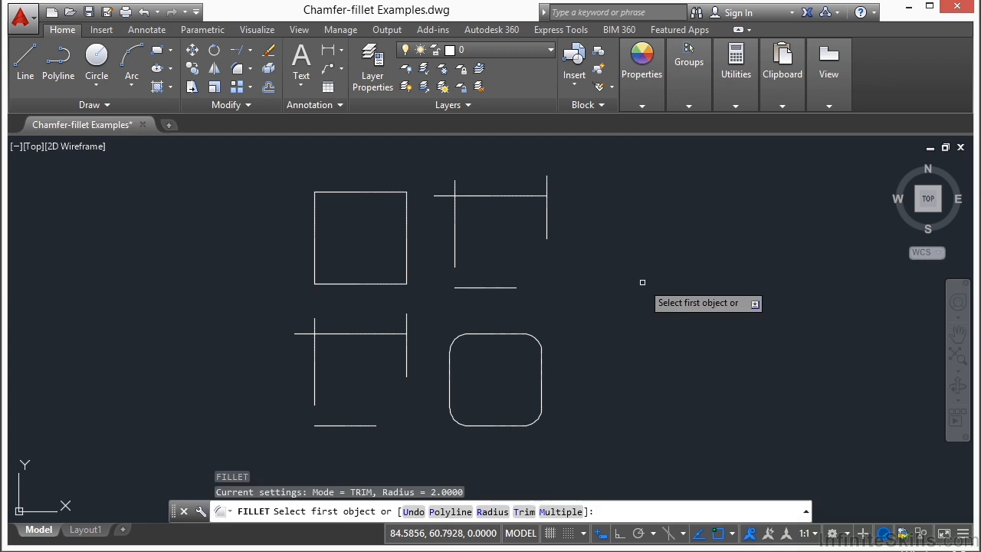
{"action": "type", "text": "r"}
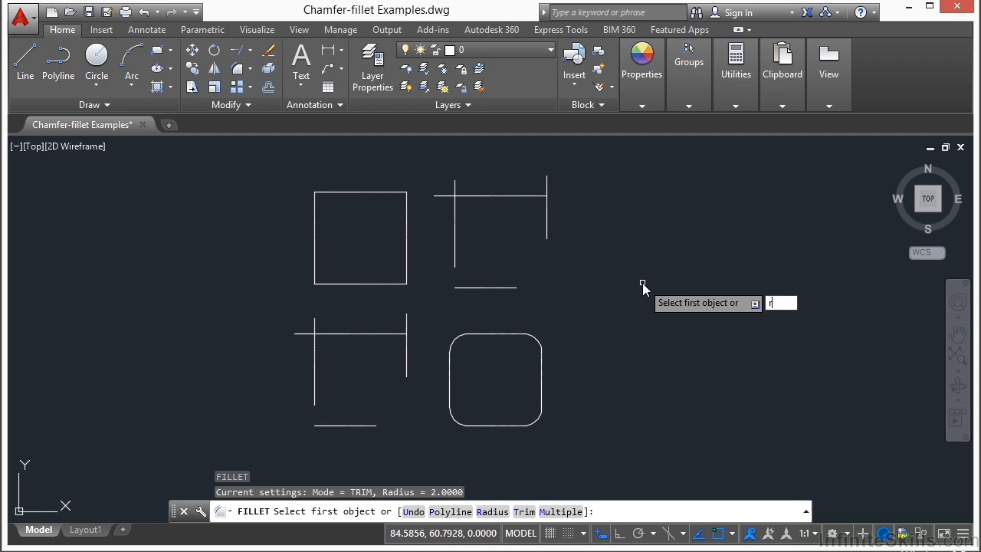
{"action": "key", "text": "Return"}
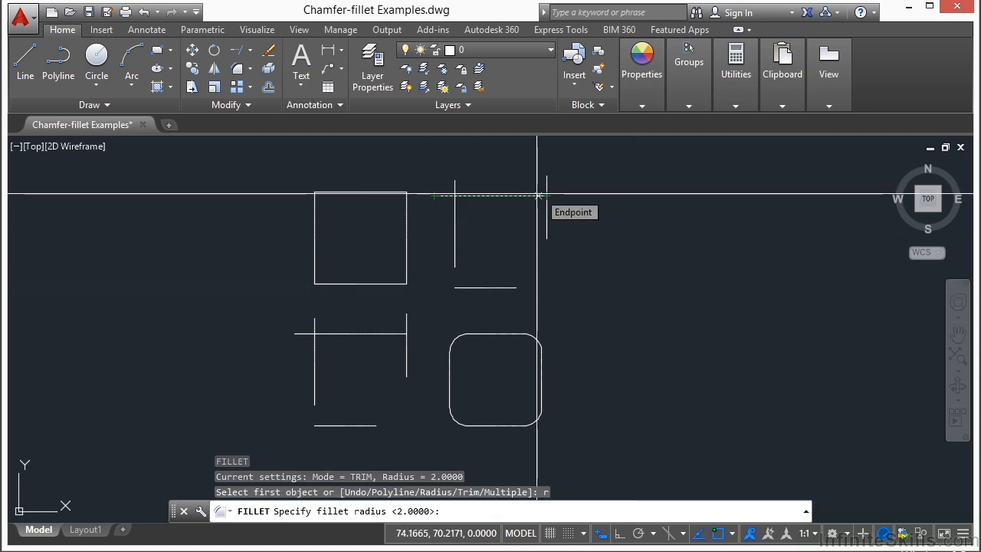
{"action": "type", "text": "2"}
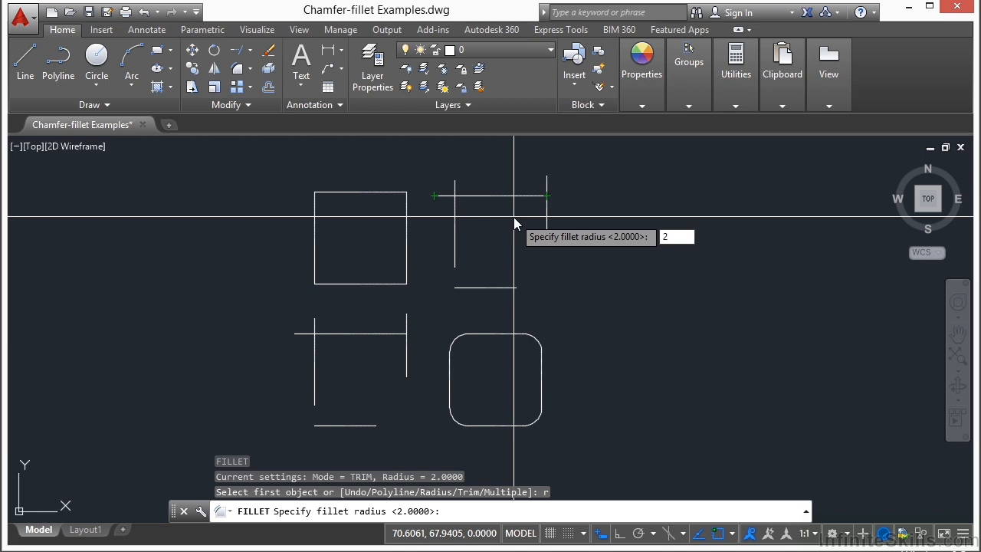
{"action": "key", "text": "Return"}
{"action": "scroll", "coordinate": [327, 189], "scroll_direction": "up", "scroll_amount": 2}
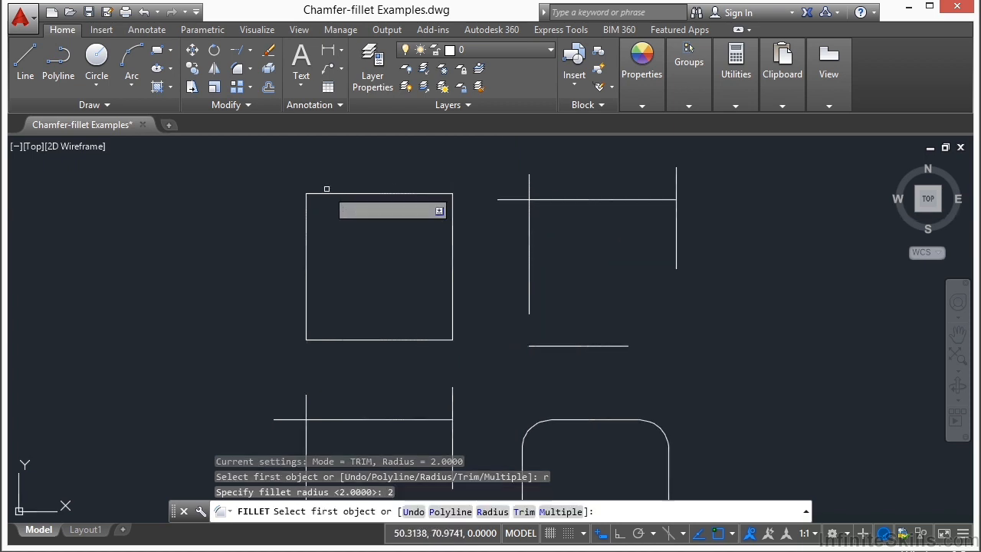
{"action": "left_click", "coordinate": [327, 193]}
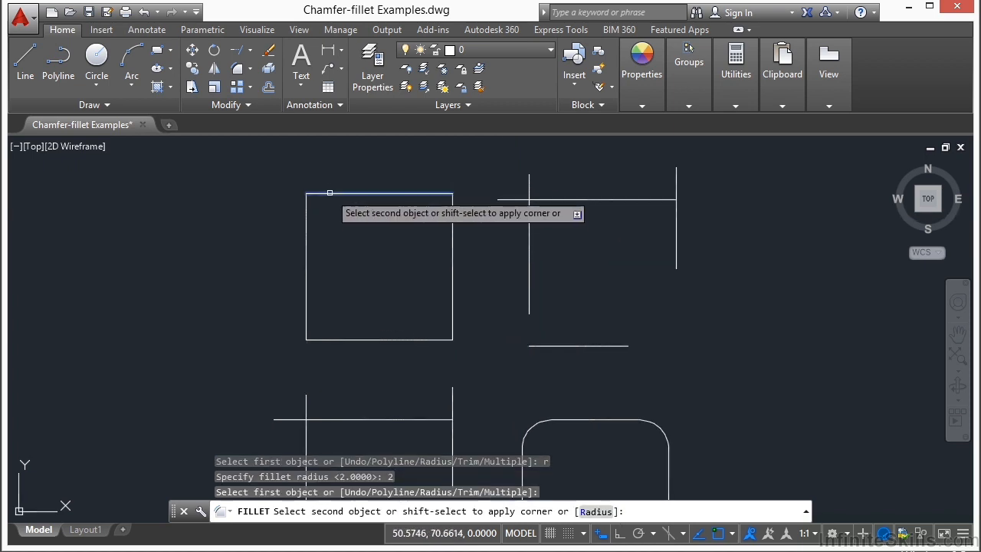
{"action": "left_click", "coordinate": [307, 245]}
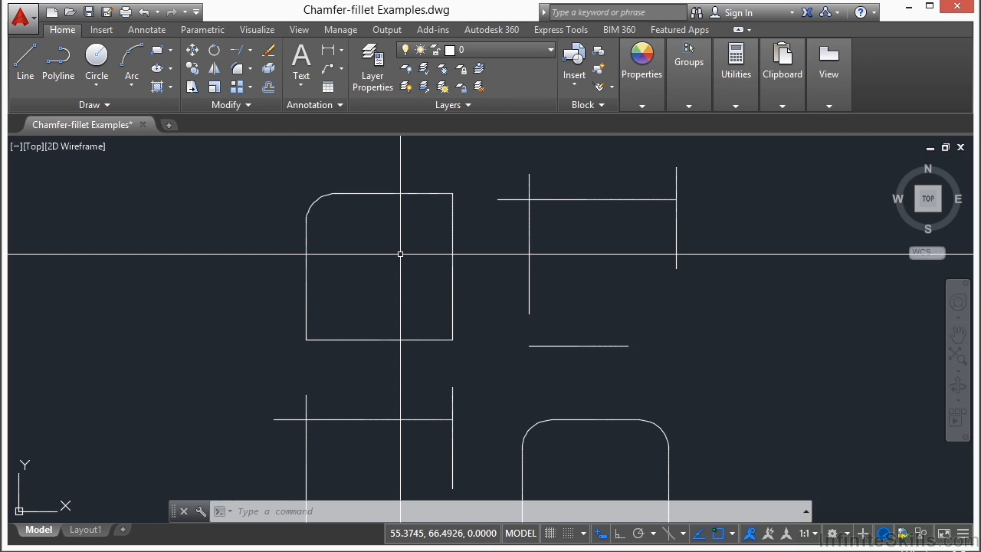
Chamfer the lower-left corner of the square with both chamfer distances at 3.
{"action": "type", "text": "ch"}
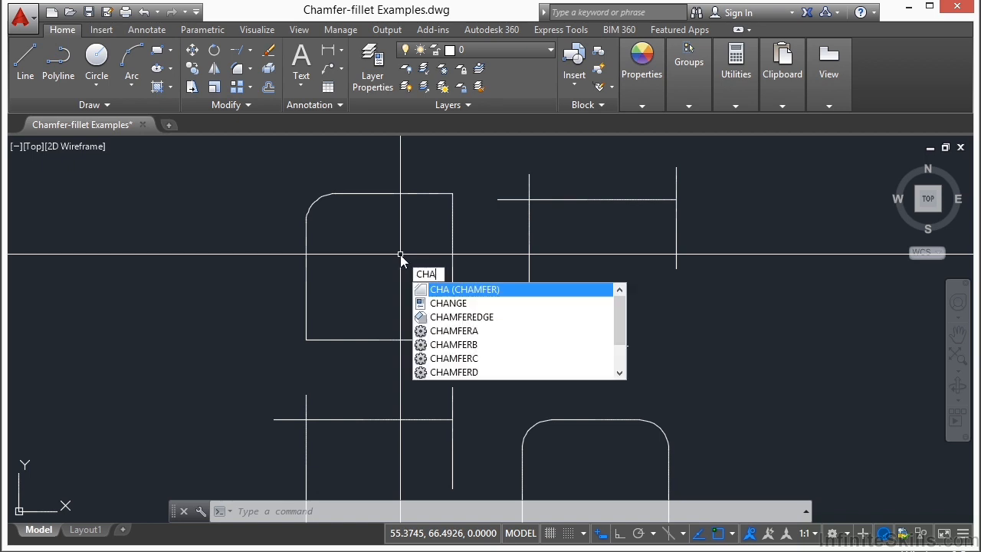
{"action": "key", "text": "Return"}
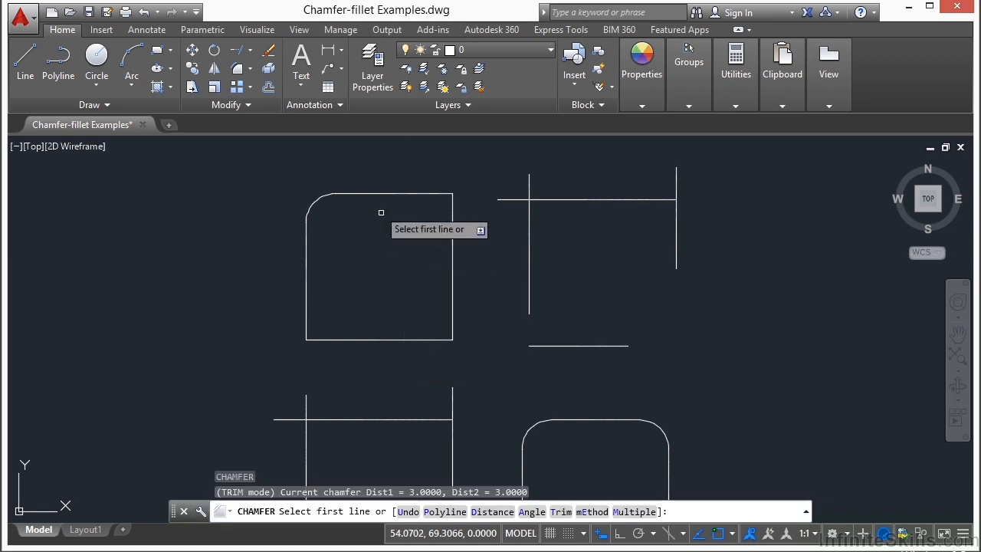
{"action": "left_click", "coordinate": [250, 68]}
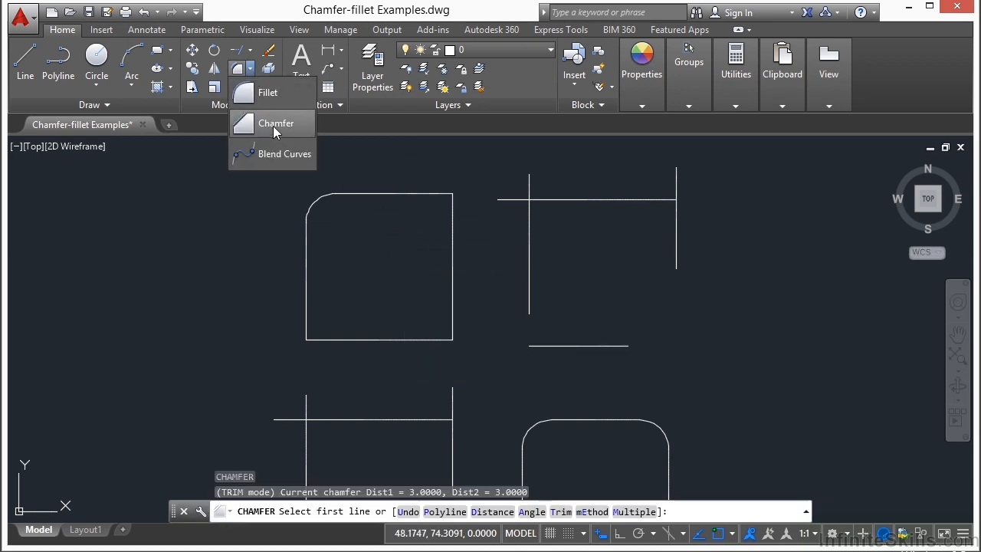
{"action": "left_click", "coordinate": [273, 126]}
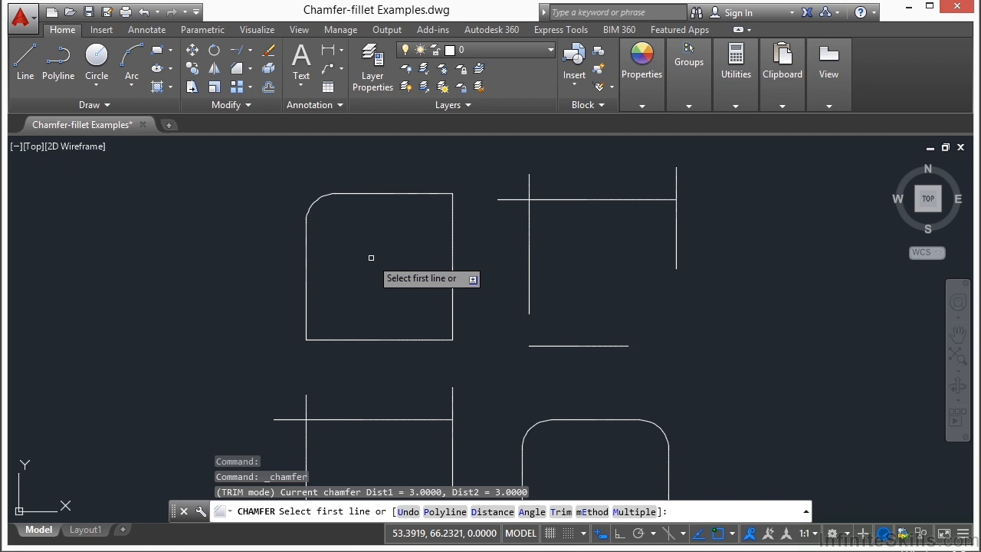
{"action": "type", "text": "2"}
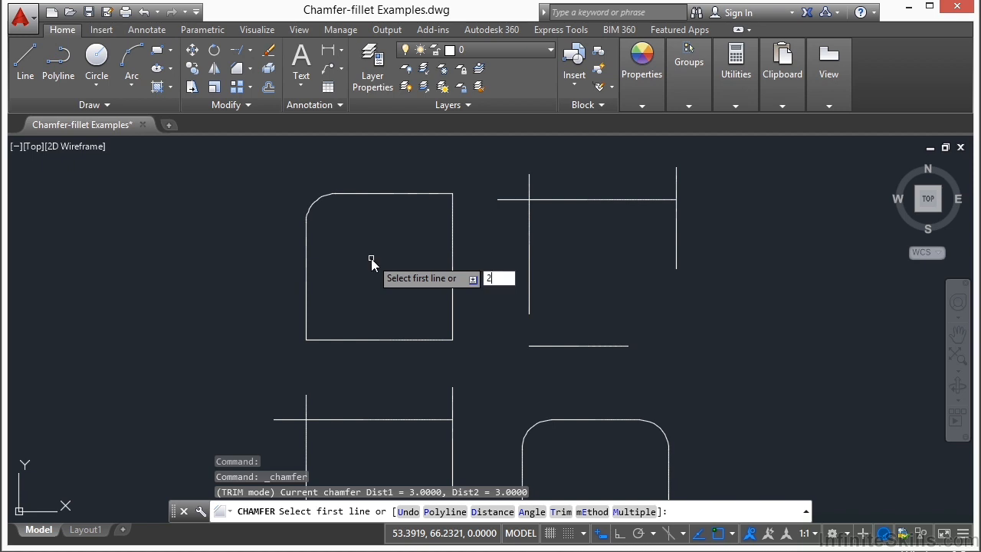
{"action": "key", "text": "Return"}
{"action": "type", "text": "2"}
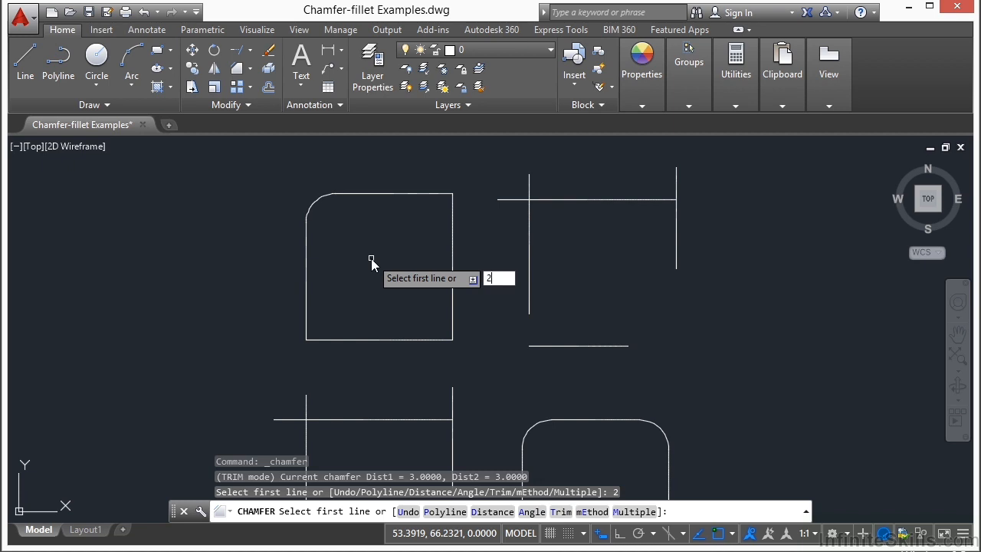
{"action": "key", "text": "Return"}
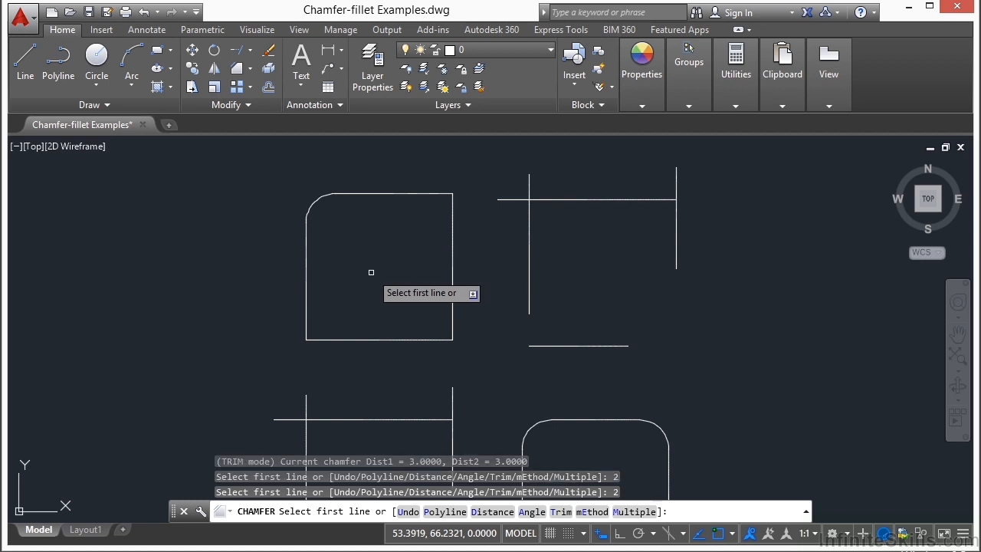
{"action": "left_click", "coordinate": [307, 311]}
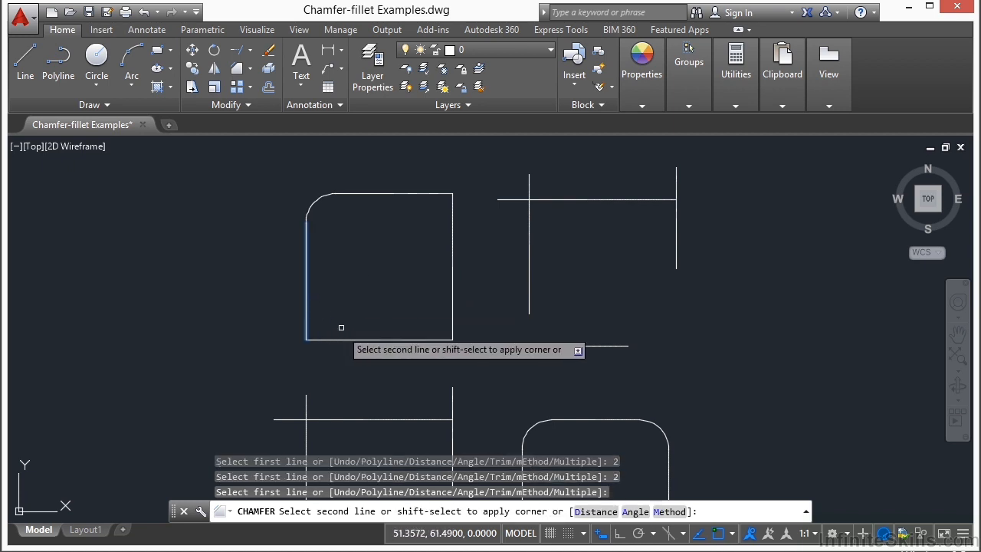
{"action": "left_click", "coordinate": [381, 341]}
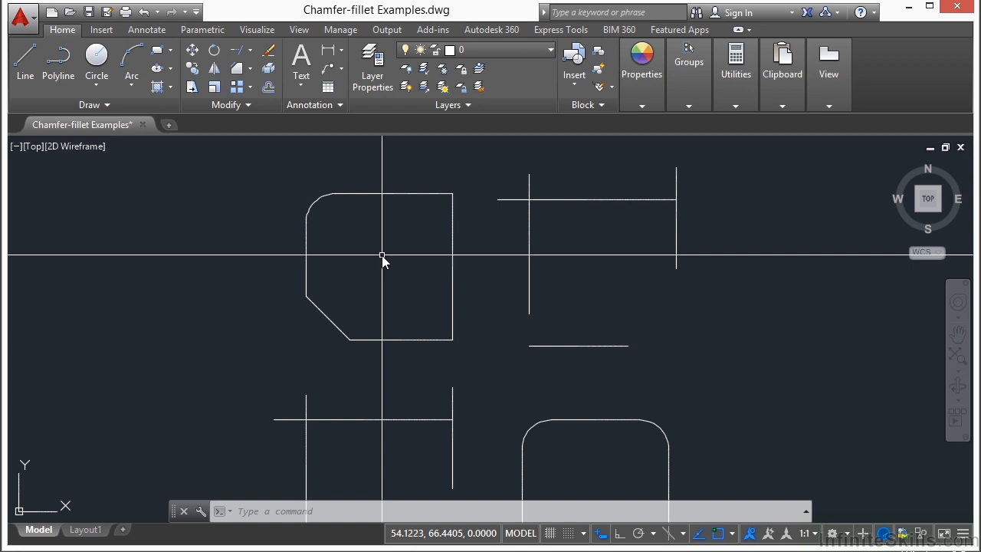
Try chamfering the square's lower-right corner with distances 2 and 5, taking the bottom edge first, and undo that chamfer.
{"action": "key", "text": "Return"}
{"action": "type", "text": "d"}
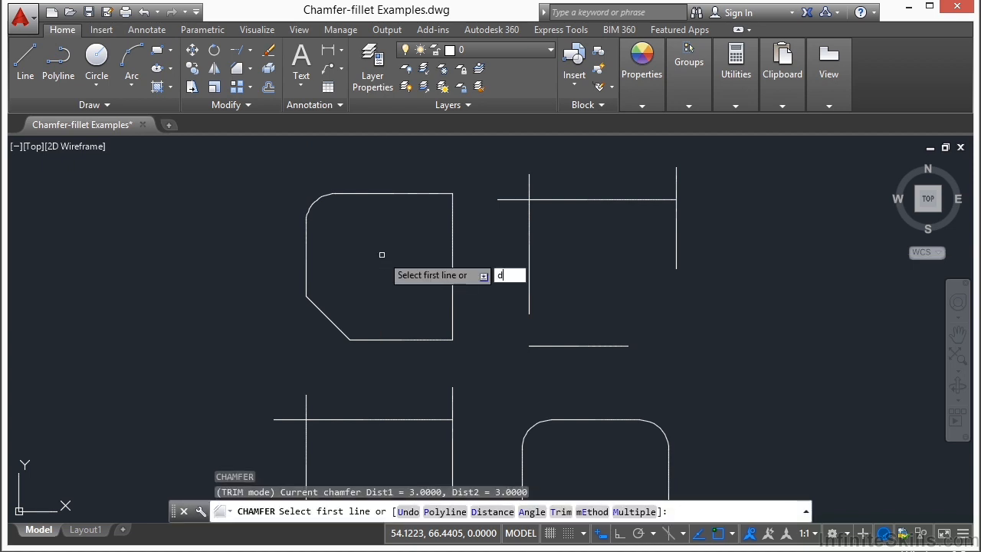
{"action": "key", "text": "Return"}
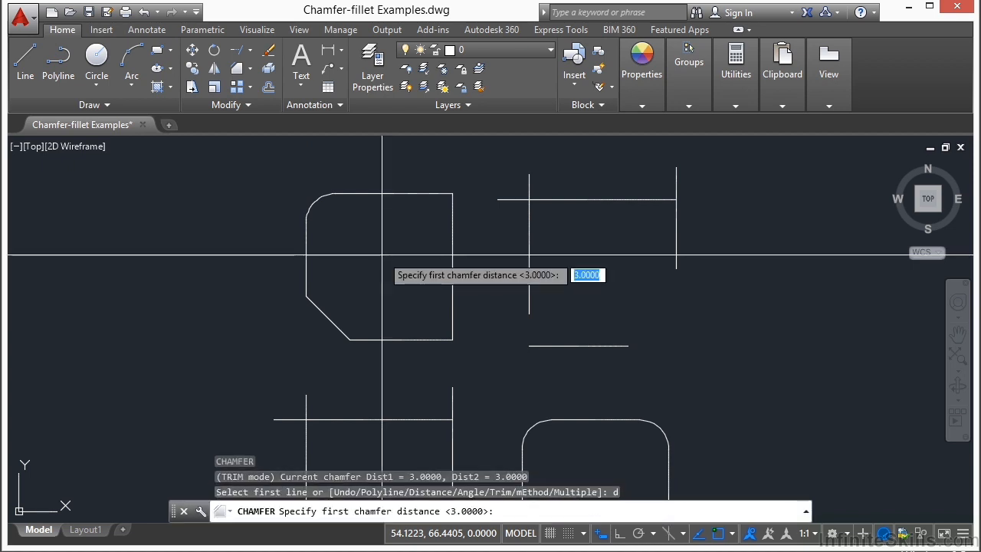
{"action": "type", "text": "2"}
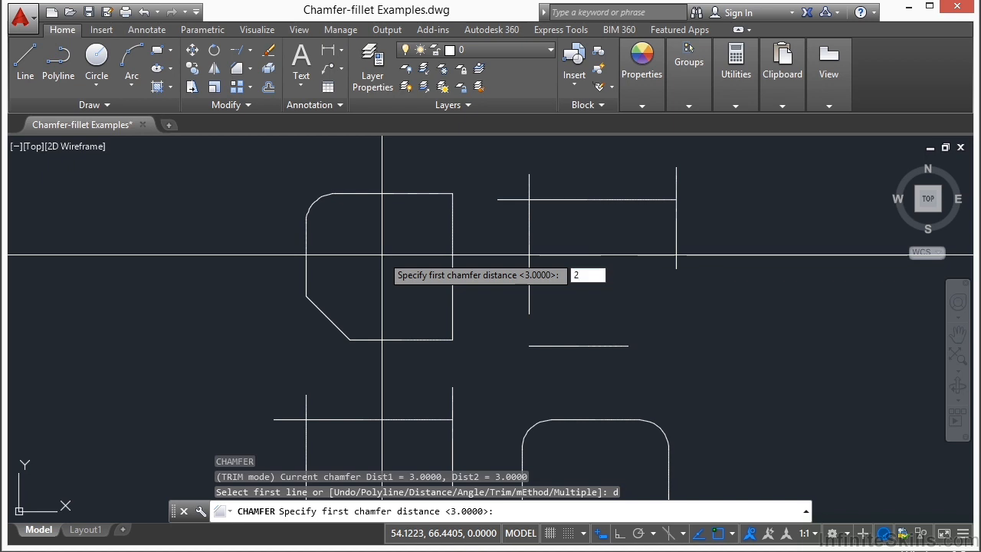
{"action": "key", "text": "Return"}
{"action": "type", "text": "5"}
{"action": "key", "text": "Return"}
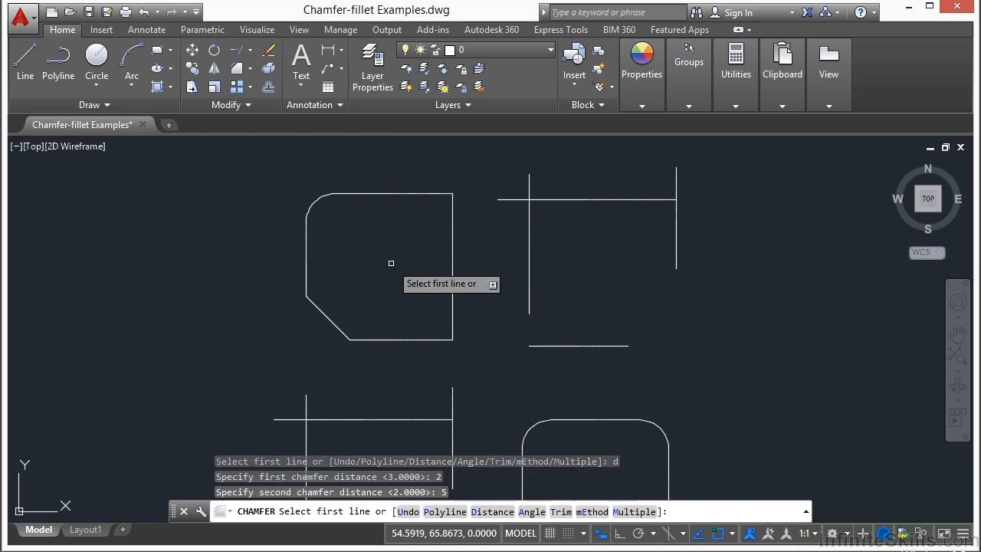
{"action": "left_click", "coordinate": [433, 340]}
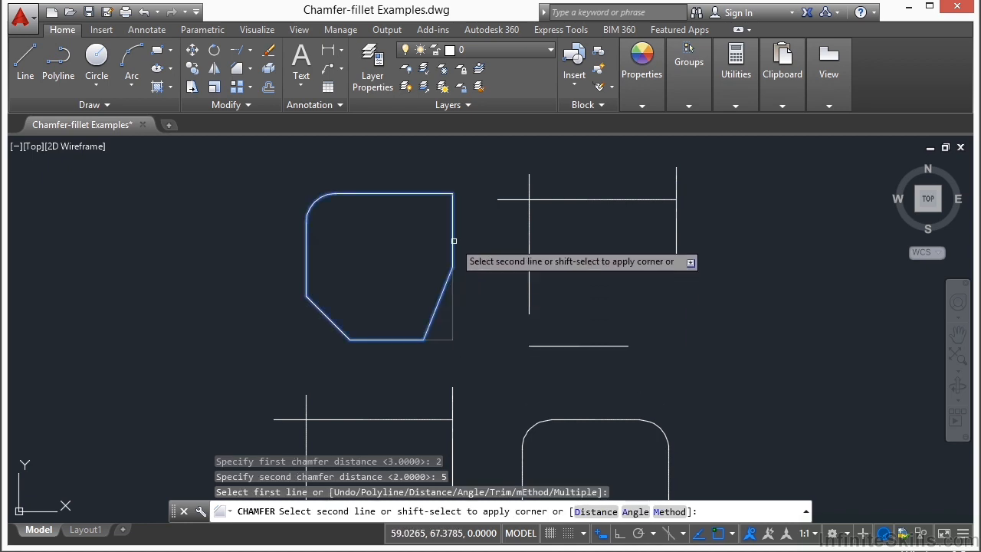
{"action": "left_click", "coordinate": [454, 249]}
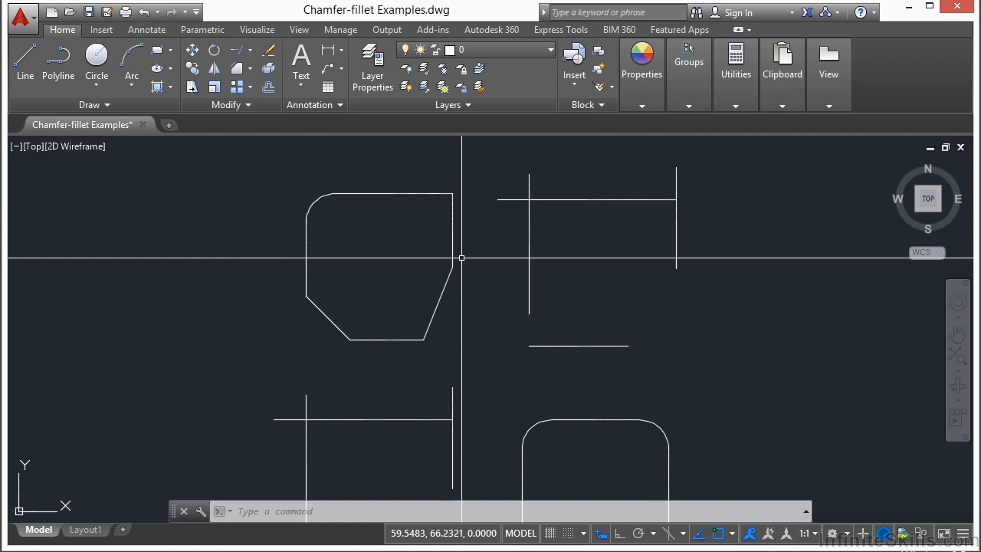
{"action": "key", "text": "ctrl+z"}
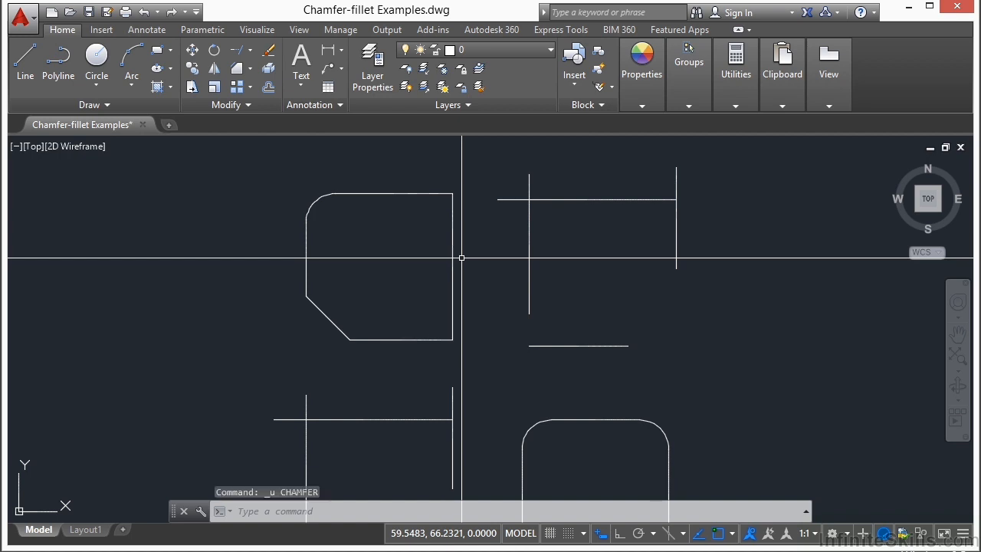
Chamfer the square's lower-right corner with distance 2 along the right edge and 5 along the bottom edge.
{"action": "type", "text": "c"}
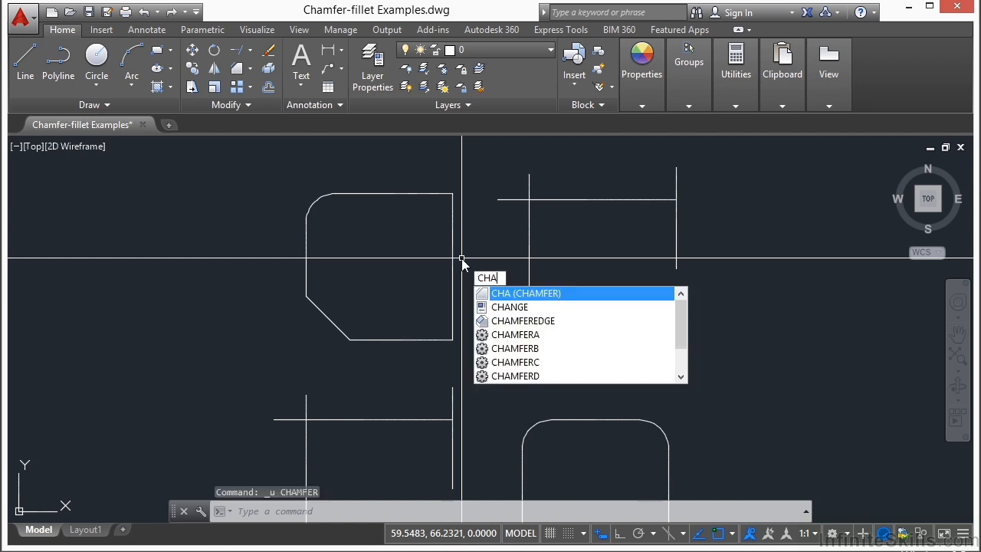
{"action": "key", "text": "Return"}
{"action": "type", "text": "d"}
{"action": "key", "text": "Return"}
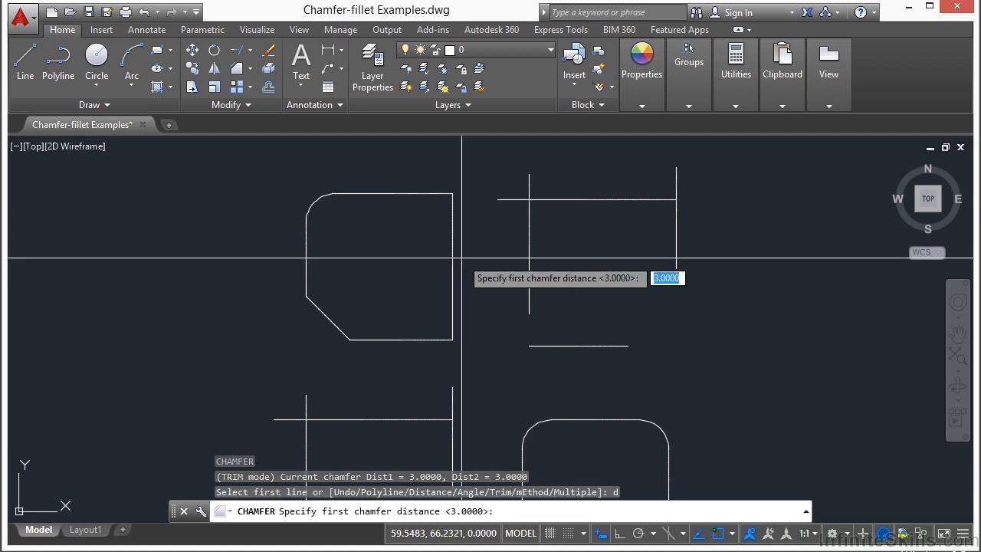
{"action": "type", "text": "2"}
{"action": "key", "text": "Return"}
{"action": "type", "text": "5"}
{"action": "key", "text": "Return"}
{"action": "left_click", "coordinate": [453, 277]}
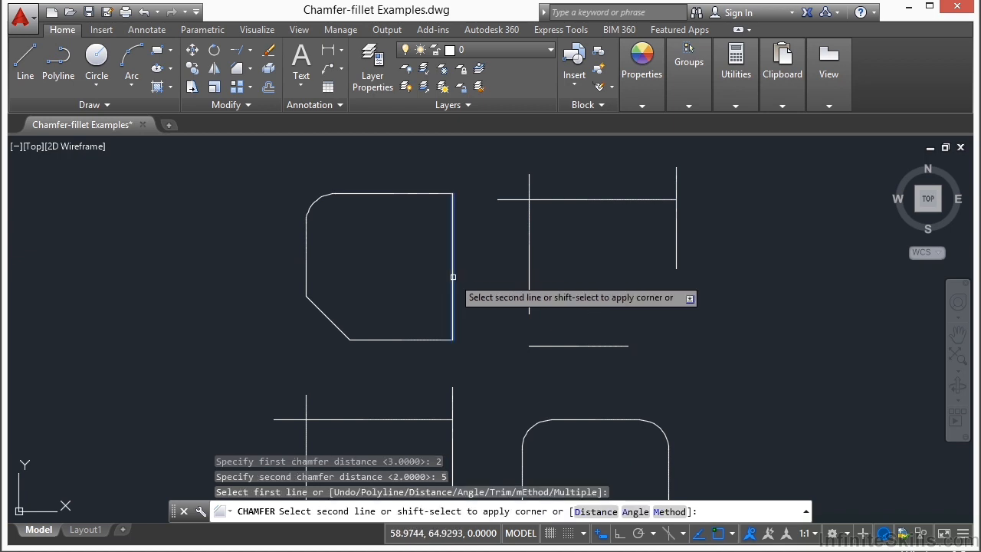
{"action": "left_click", "coordinate": [420, 337]}
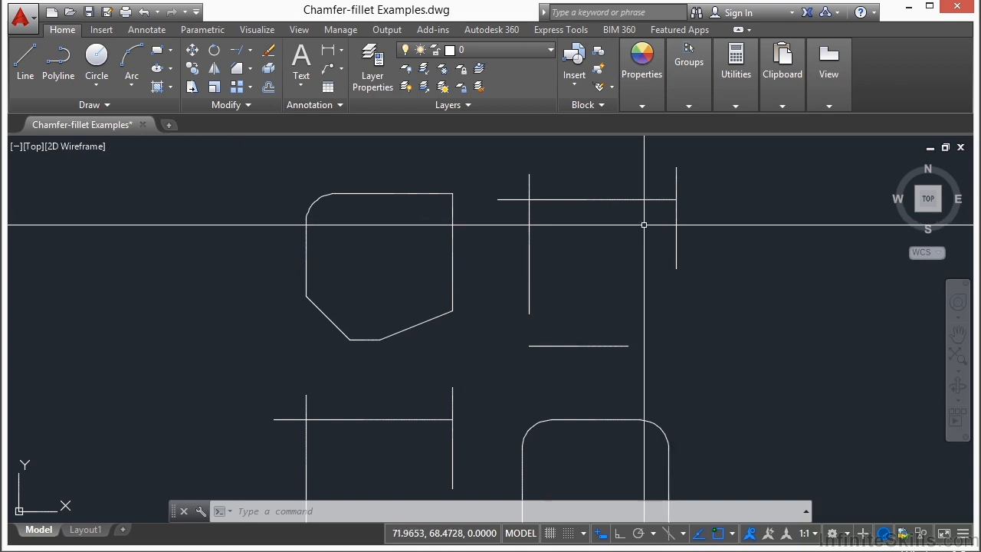
Fillet the upper-left crossing of the separate lines beside the square with a radius of 2.
{"action": "type", "text": "f"}
{"action": "key", "text": "Return"}
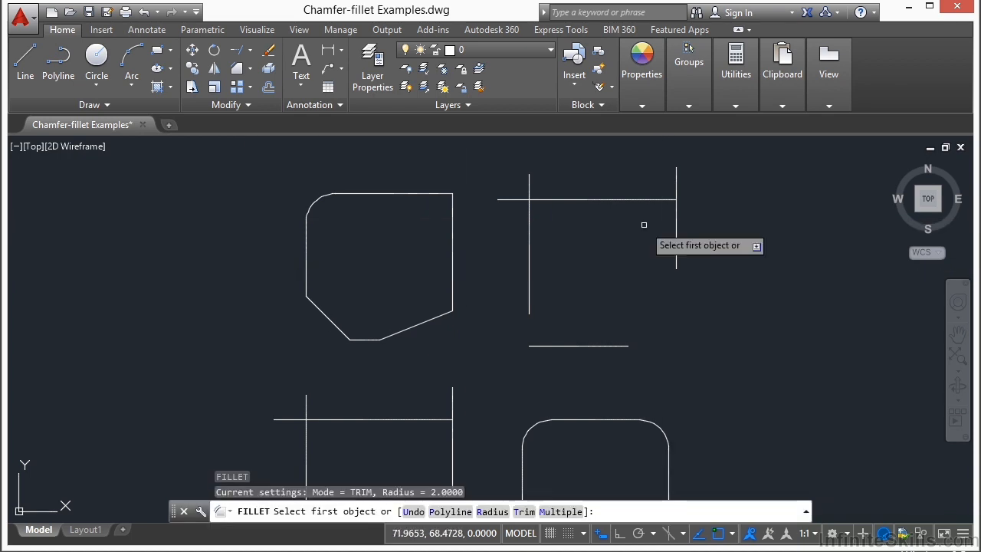
{"action": "type", "text": "r"}
{"action": "key", "text": "Return"}
{"action": "type", "text": "2"}
{"action": "key", "text": "Return"}
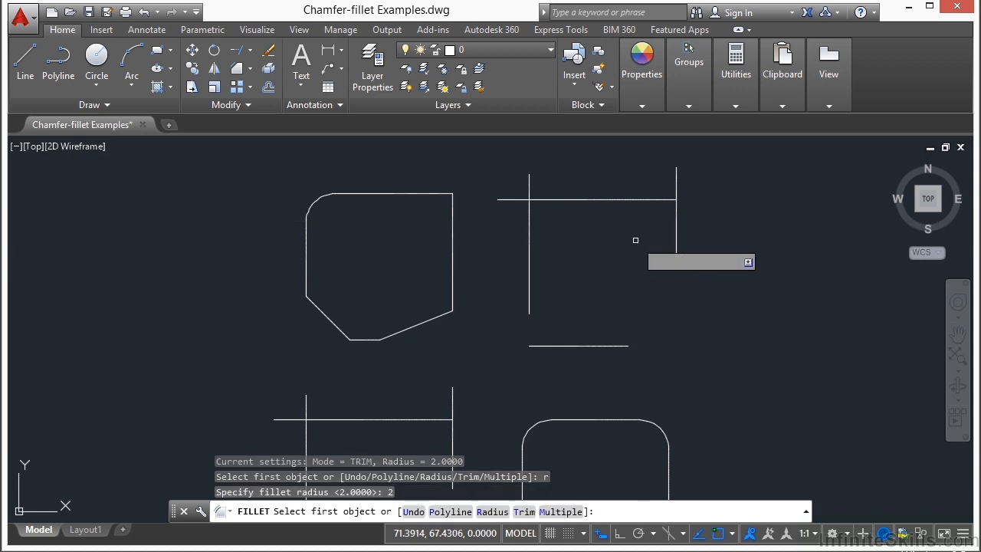
{"action": "left_click", "coordinate": [548, 198]}
{"action": "left_click", "coordinate": [529, 200]}
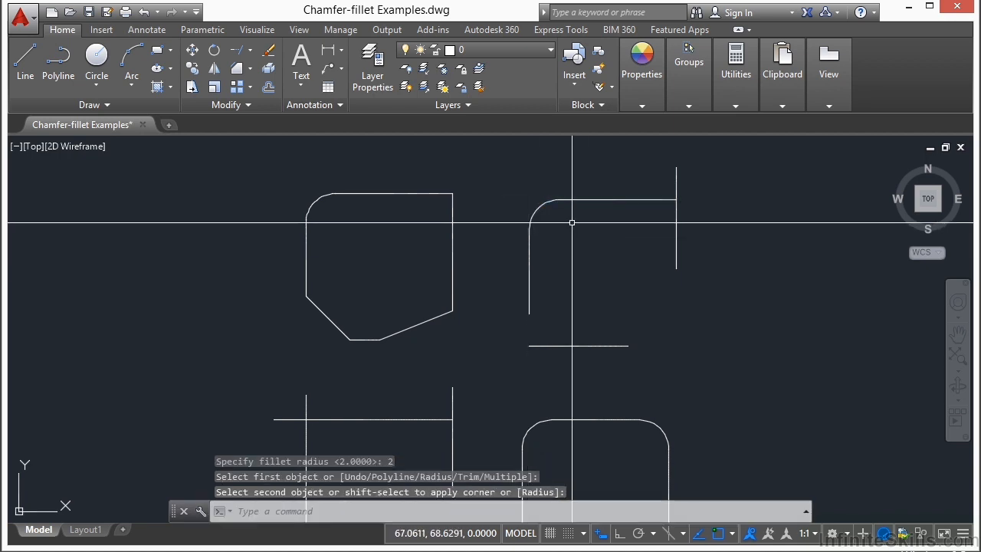
Fillet the other three corners of the same line figure with radius 2, closing it into a rounded square.
{"action": "key", "text": "Return"}
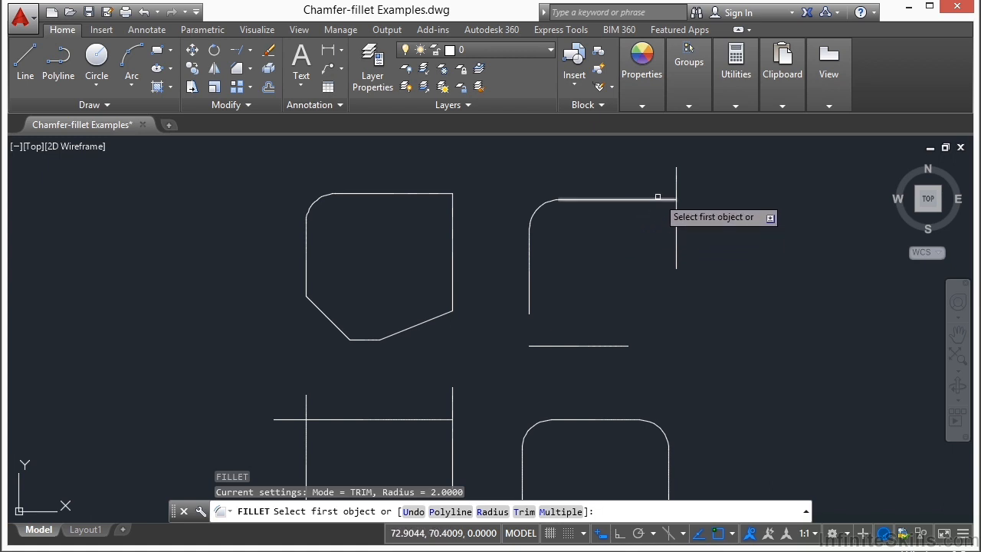
{"action": "left_click", "coordinate": [664, 200]}
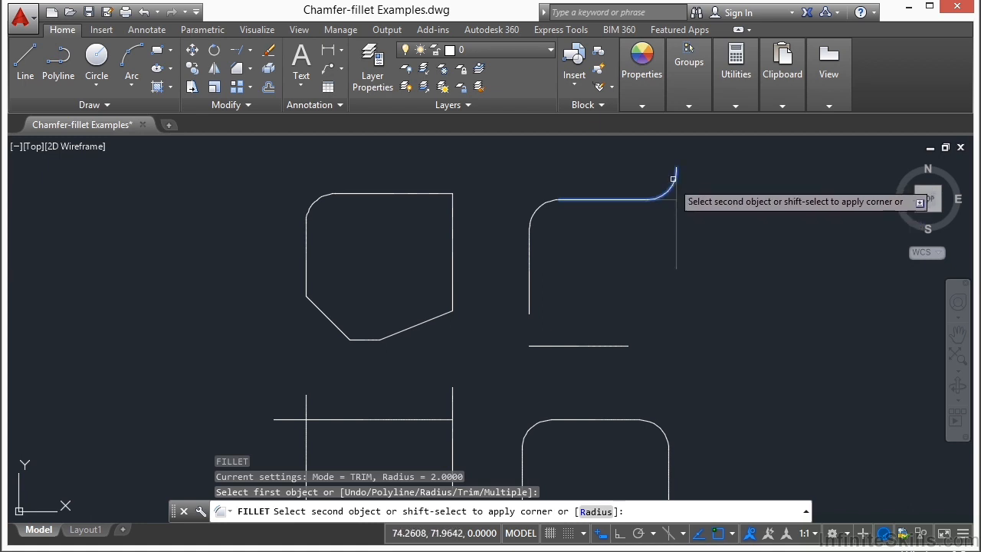
{"action": "left_click", "coordinate": [676, 236]}
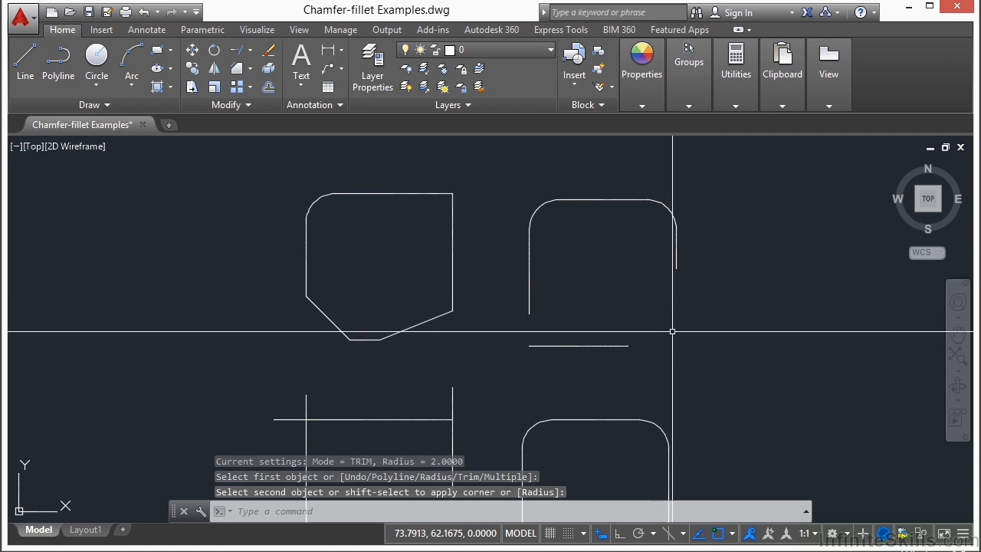
{"action": "key", "text": "Return"}
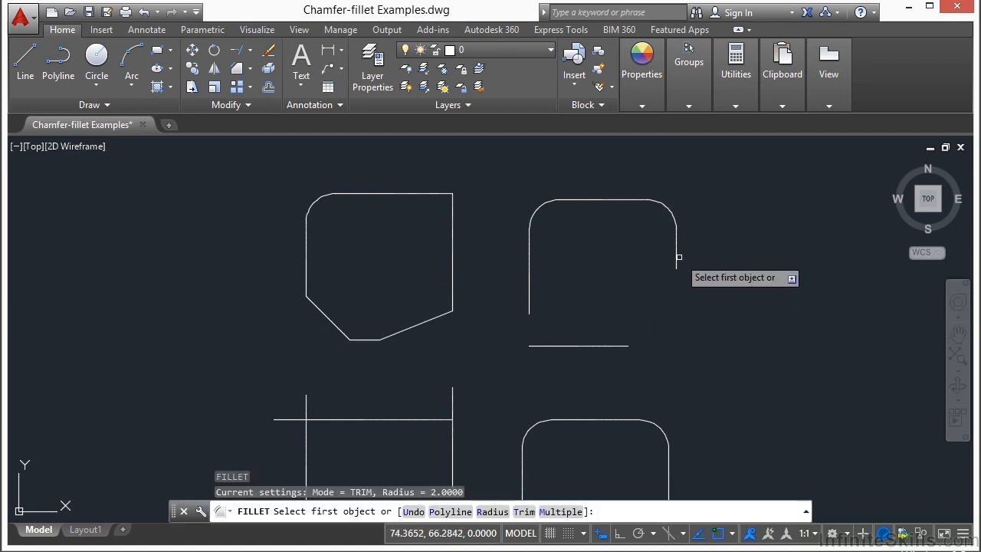
{"action": "left_click", "coordinate": [679, 258]}
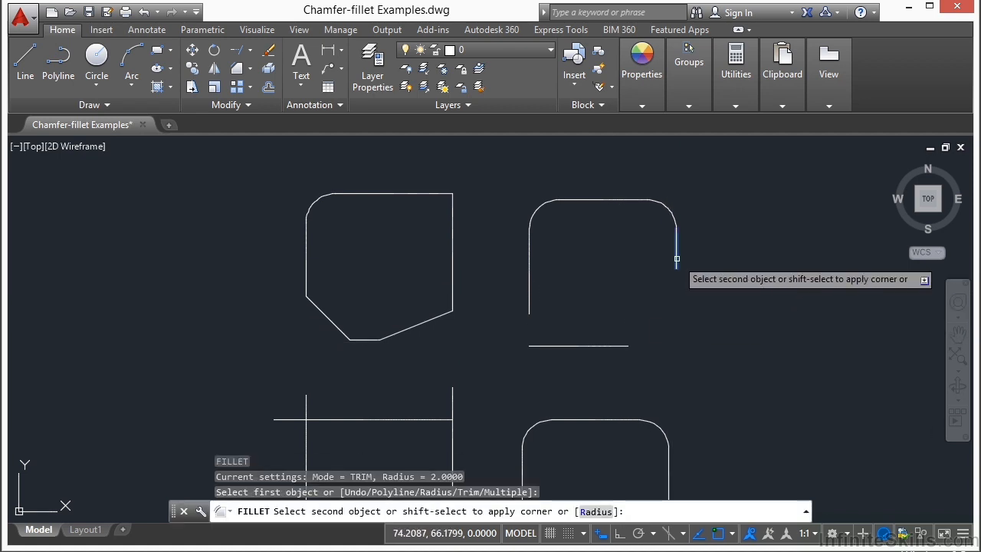
{"action": "left_click", "coordinate": [606, 346]}
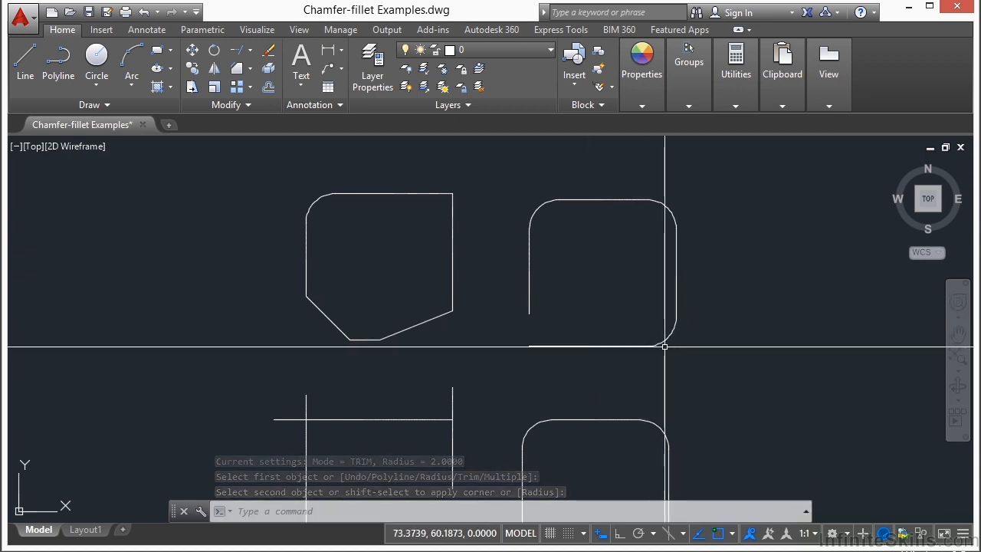
{"action": "key", "text": "Return"}
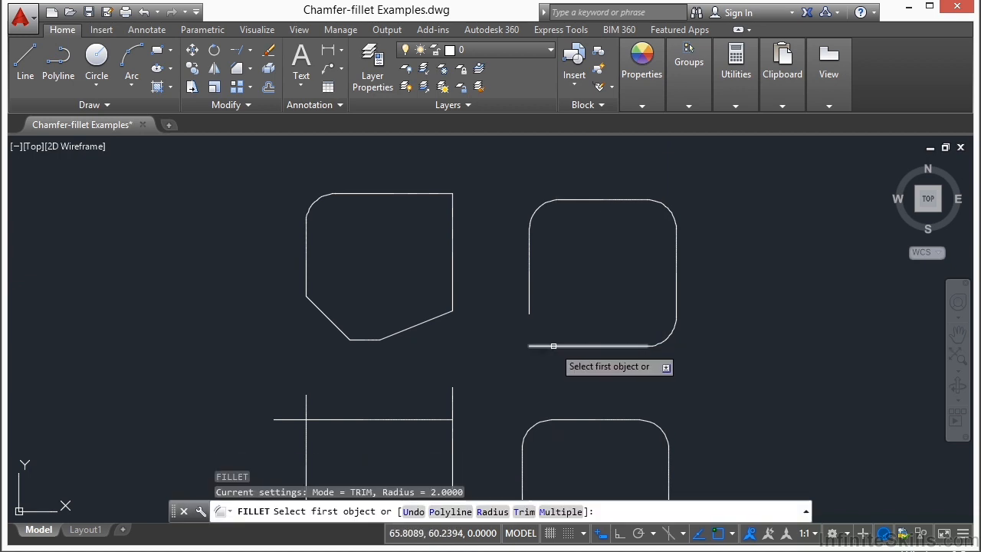
{"action": "left_click", "coordinate": [554, 346]}
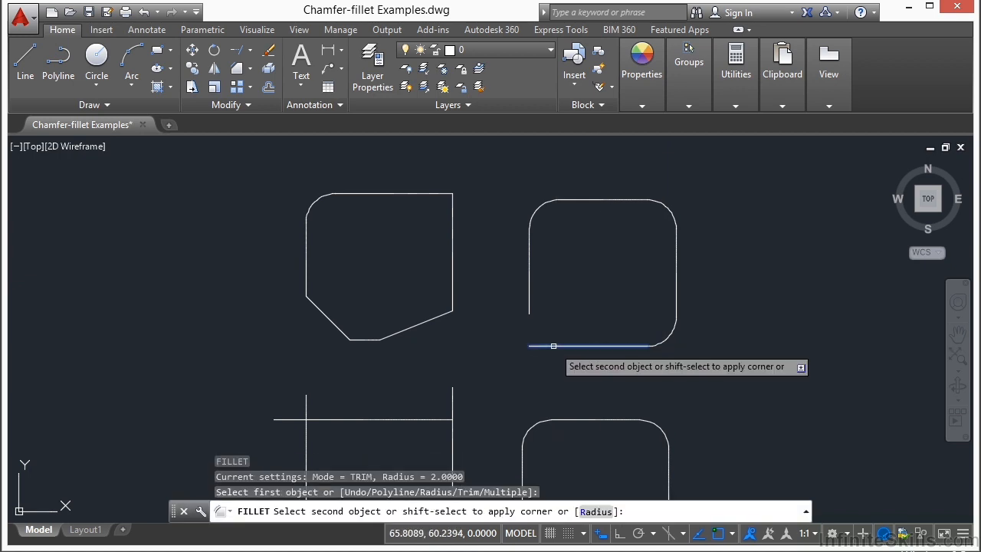
{"action": "left_click", "coordinate": [530, 293]}
Chamfer the upper-left crossing of the loose lines below the chamfered square with both distances set to 2.
{"action": "scroll", "coordinate": [668, 271], "scroll_direction": "down", "scroll_amount": 3}
{"action": "middle_click_drag", "start_coordinate": [591, 344], "coordinate": [584, 277]}
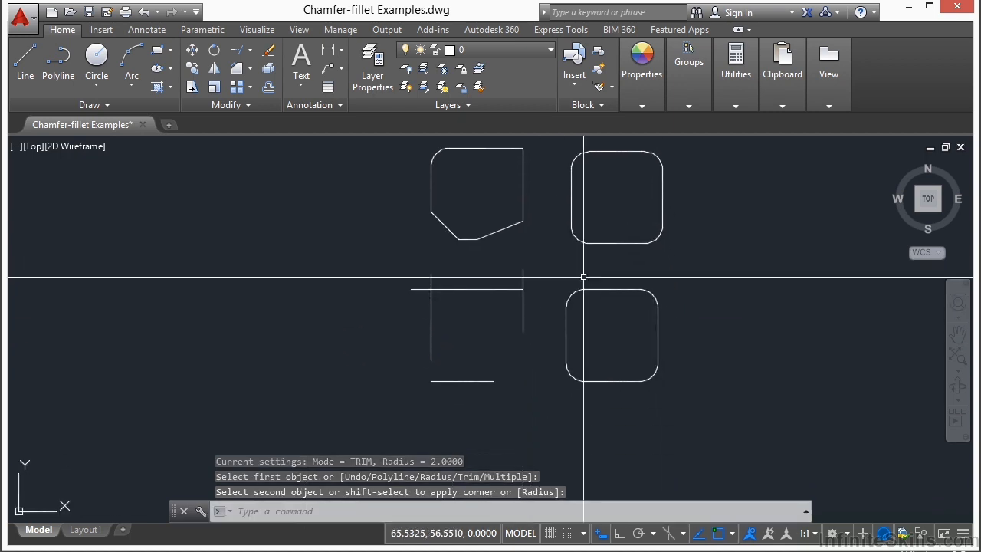
{"action": "type", "text": "cha"}
{"action": "key", "text": "Return"}
{"action": "type", "text": "d"}
{"action": "key", "text": "Return"}
{"action": "type", "text": "2"}
{"action": "key", "text": "Return"}
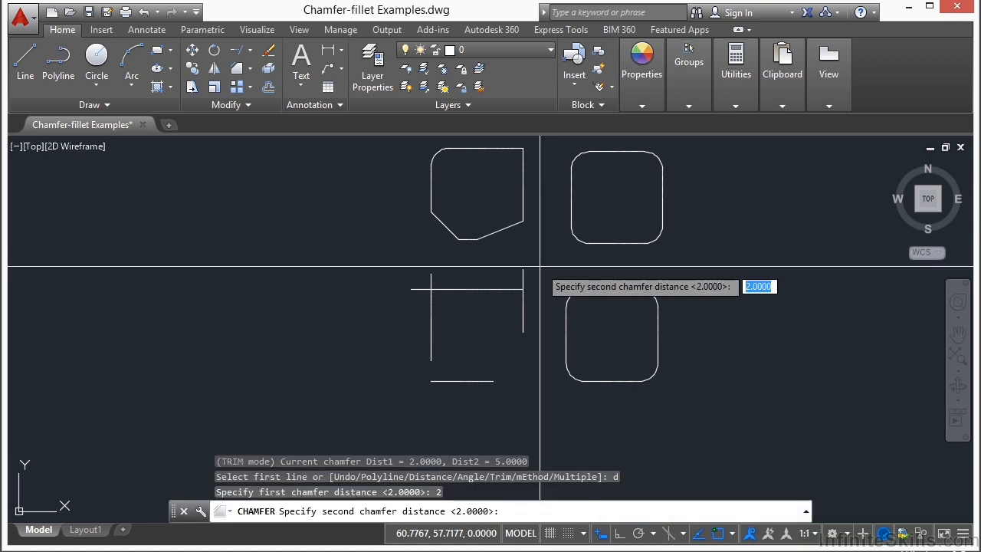
{"action": "key", "text": "Return"}
{"action": "scroll", "coordinate": [468, 305], "scroll_direction": "up", "scroll_amount": 2}
{"action": "left_click", "coordinate": [429, 280]}
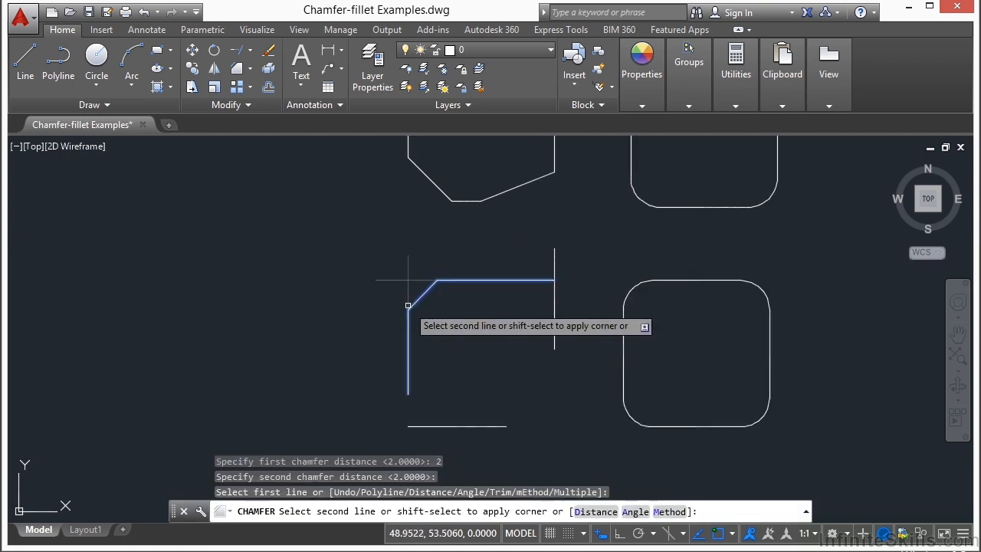
{"action": "left_click", "coordinate": [409, 337]}
Chamfer the lower-left corner between the same figure's left and bottom lines with distances of 2.
{"action": "key", "text": "Return"}
{"action": "left_click", "coordinate": [408, 380]}
{"action": "left_click", "coordinate": [475, 426]}
{"action": "key", "text": "Return"}
{"action": "key", "text": "Return"}
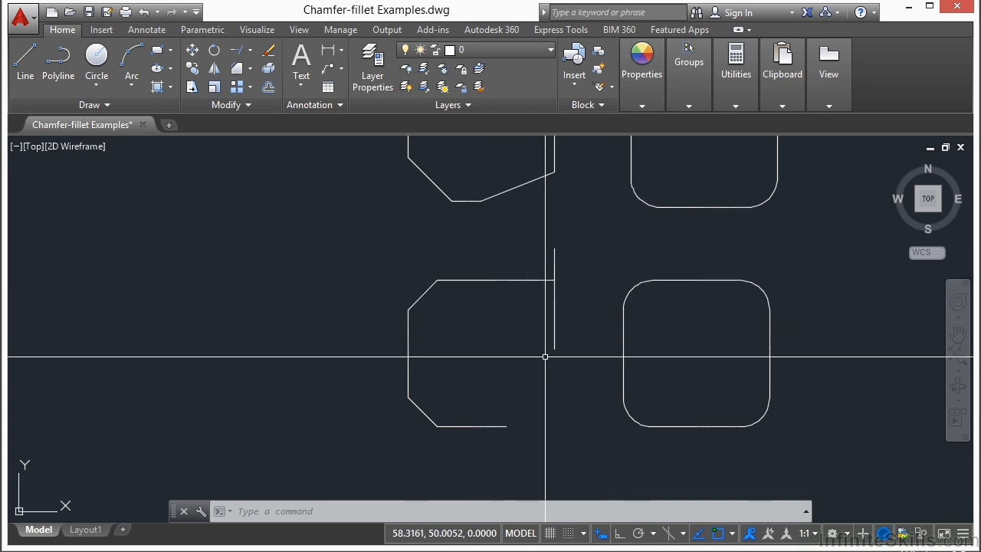
Chamfer the upper-right crossing of the loose line figure with both distances set to 0, trimming it to a sharp corner.
{"action": "type", "text": "chamfer"}
{"action": "key", "text": "Return"}
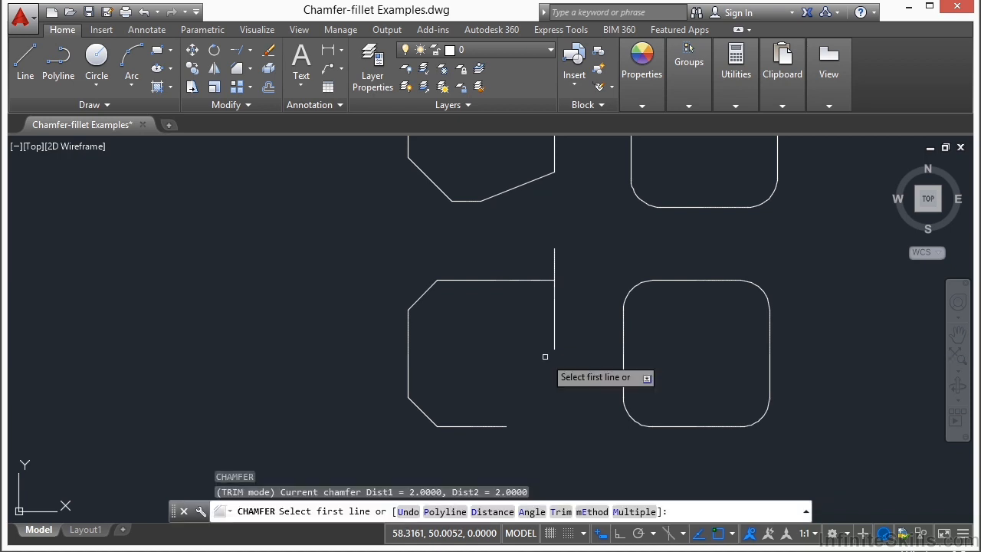
{"action": "type", "text": "d"}
{"action": "key", "text": "Return"}
{"action": "type", "text": "0"}
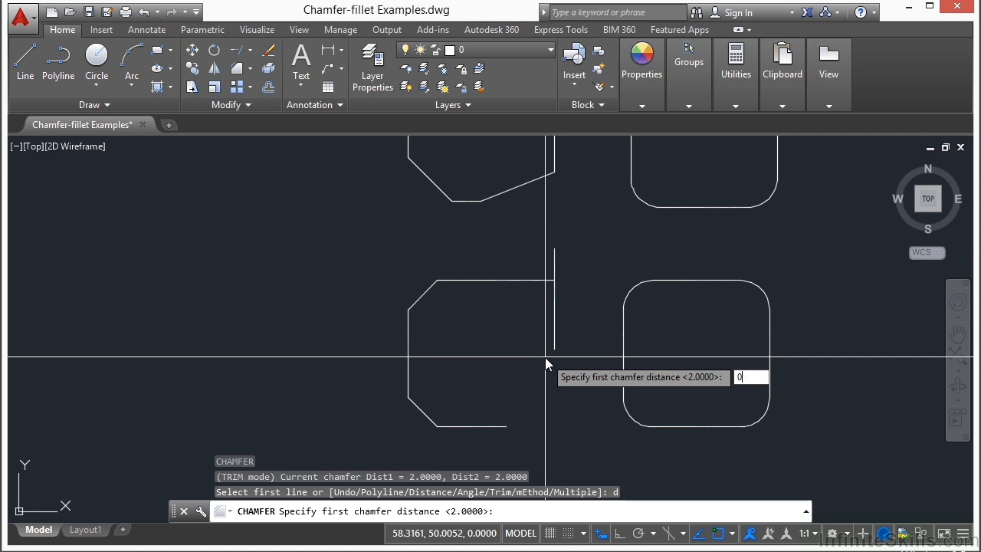
{"action": "key", "text": "Return"}
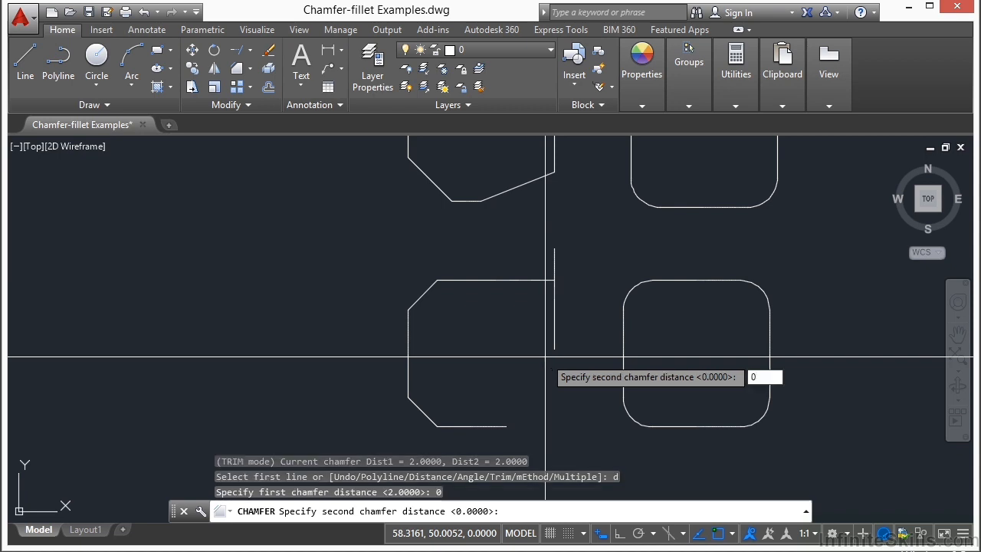
{"action": "key", "text": "Return"}
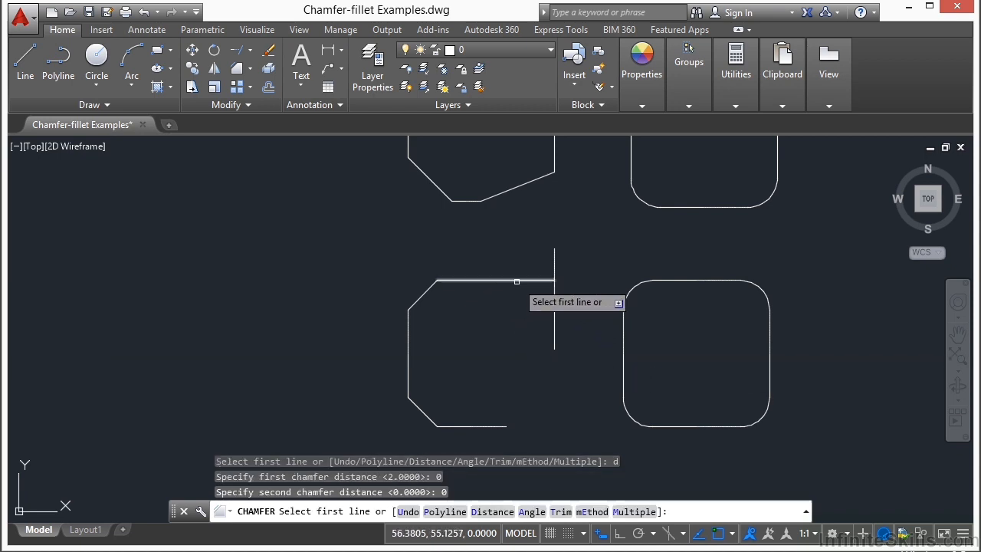
{"action": "left_click", "coordinate": [474, 282]}
{"action": "left_click", "coordinate": [553, 307]}
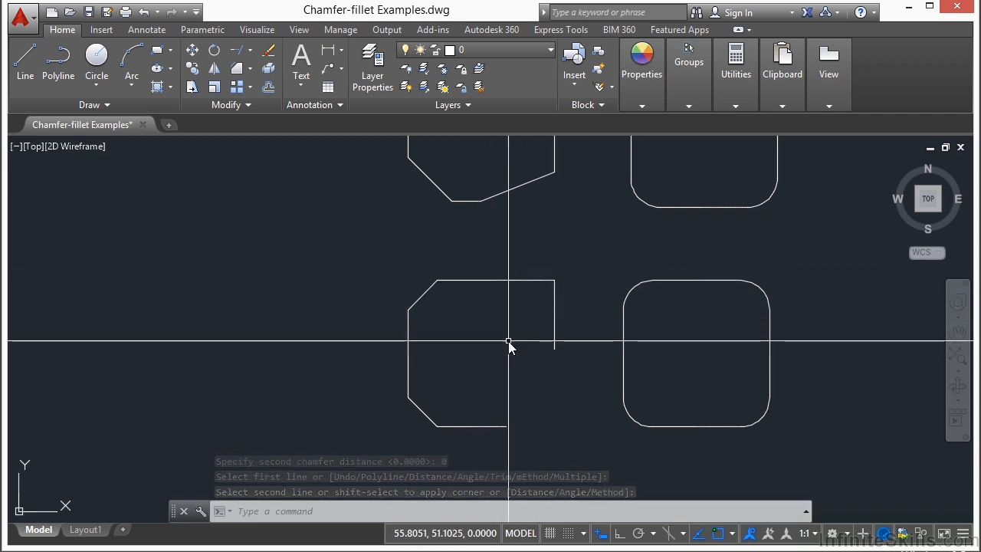
Fillet the same figure's lower-right corner with radius 0, joining its right and bottom lines.
{"action": "type", "text": "f"}
{"action": "key", "text": "Return"}
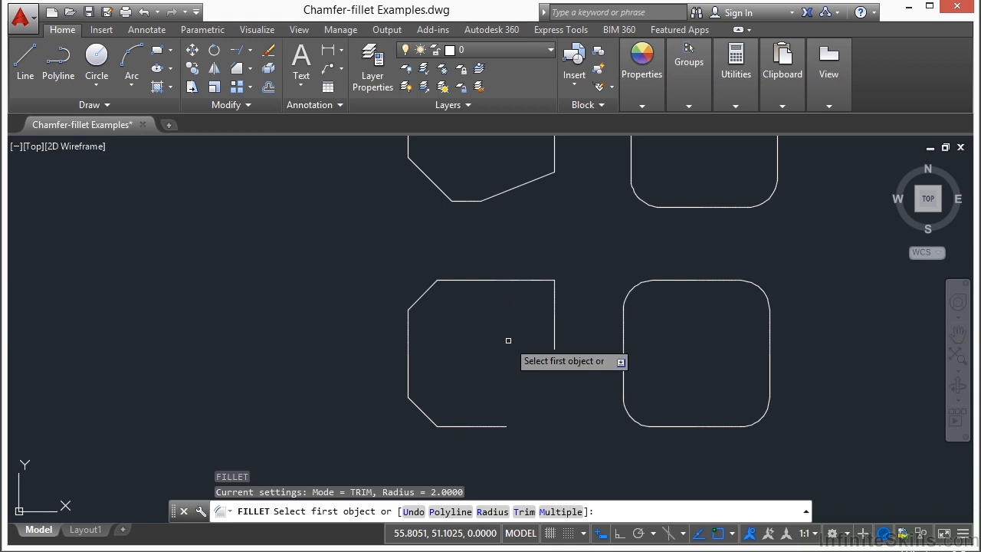
{"action": "type", "text": "r"}
{"action": "key", "text": "Return"}
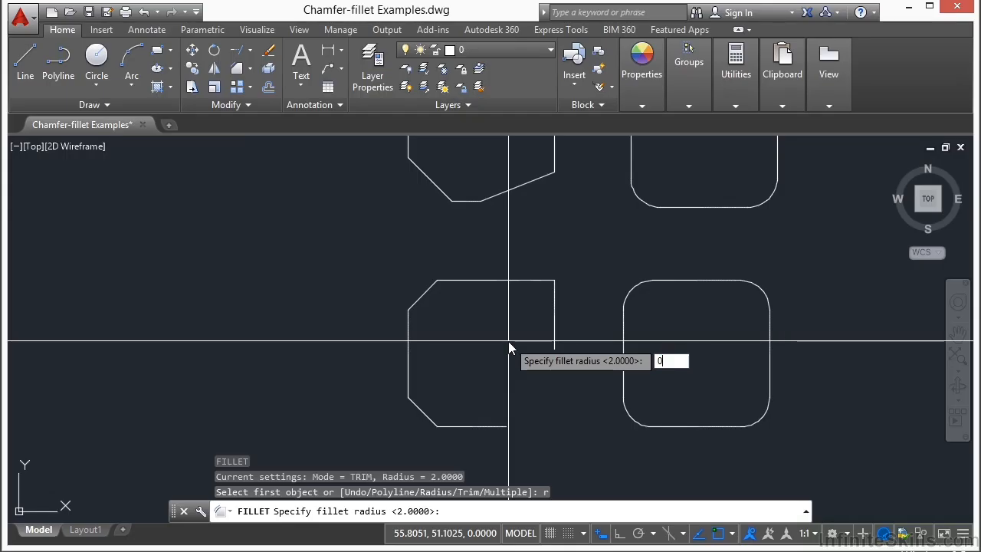
{"action": "key", "text": "Return"}
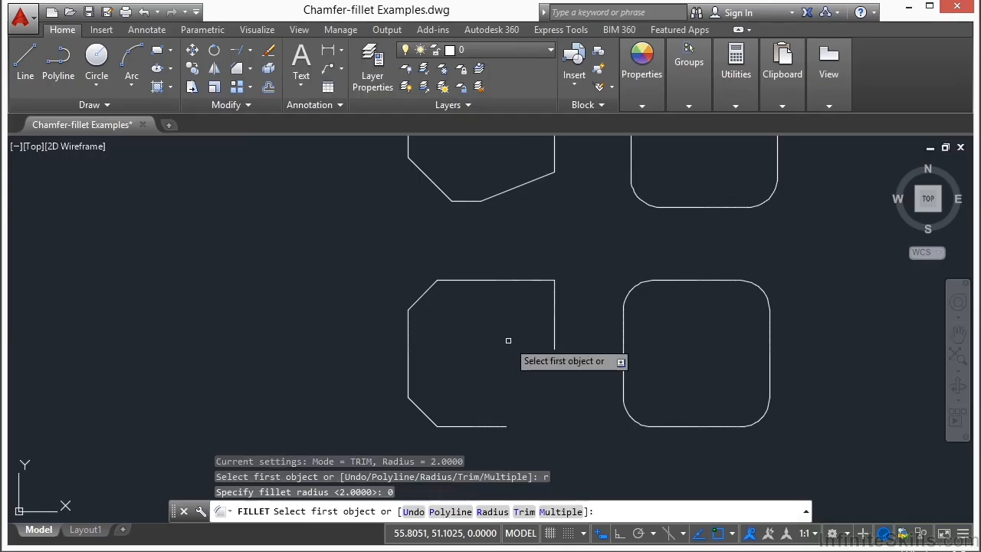
{"action": "left_click", "coordinate": [555, 331]}
{"action": "left_click", "coordinate": [475, 425]}
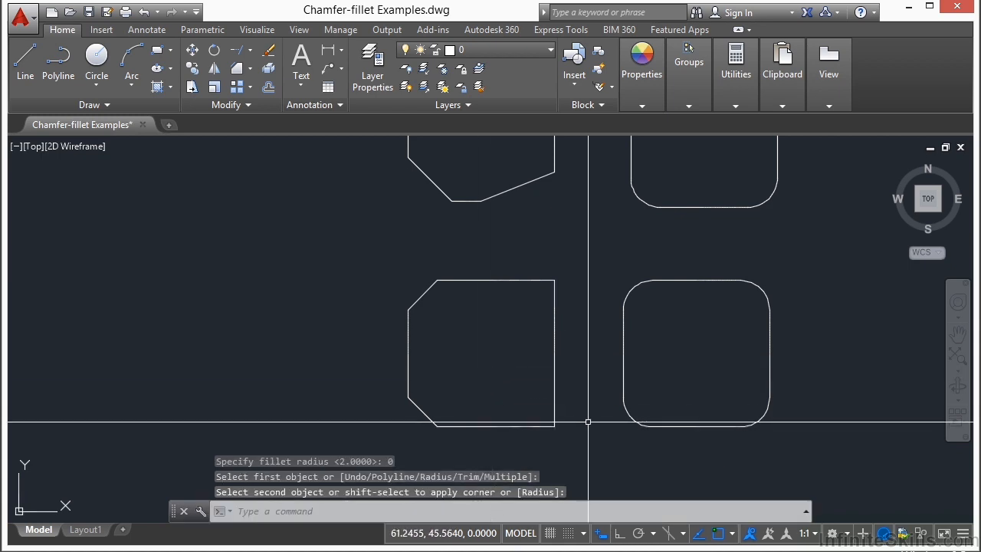
Fillet the upper-left corner of the neighbouring rounded polyline square with radius 0.
{"action": "middle_click_drag", "start_coordinate": [673, 349], "coordinate": [517, 334]}
{"action": "left_click", "coordinate": [539, 264]}
{"action": "left_click", "coordinate": [496, 268]}
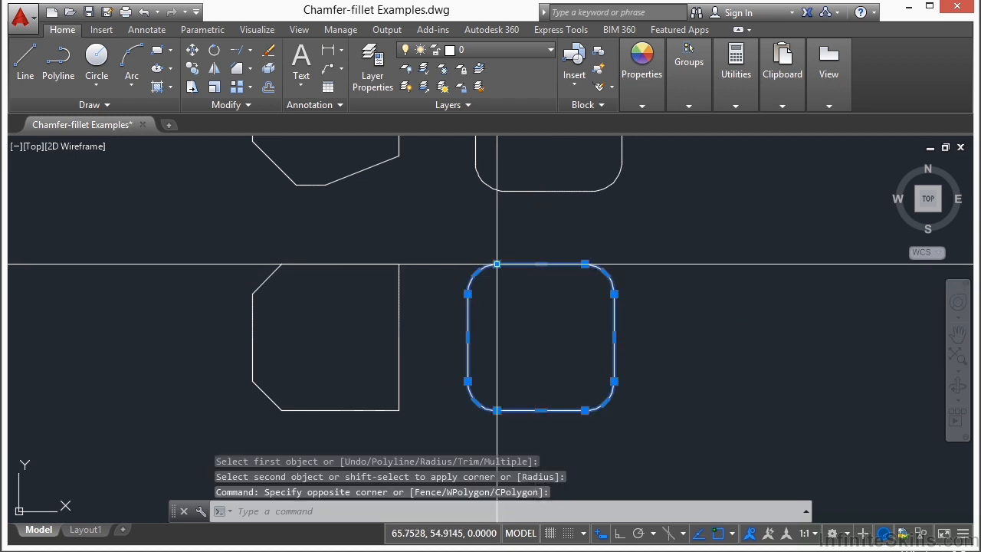
{"action": "key", "text": "Escape"}
{"action": "key", "text": "Escape"}
{"action": "key", "text": "Return"}
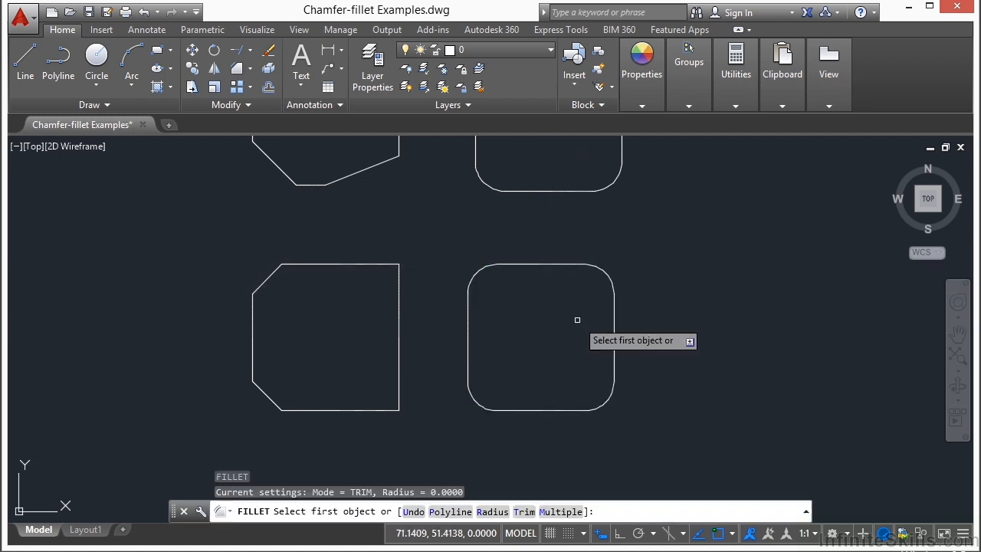
{"action": "left_click", "coordinate": [520, 263]}
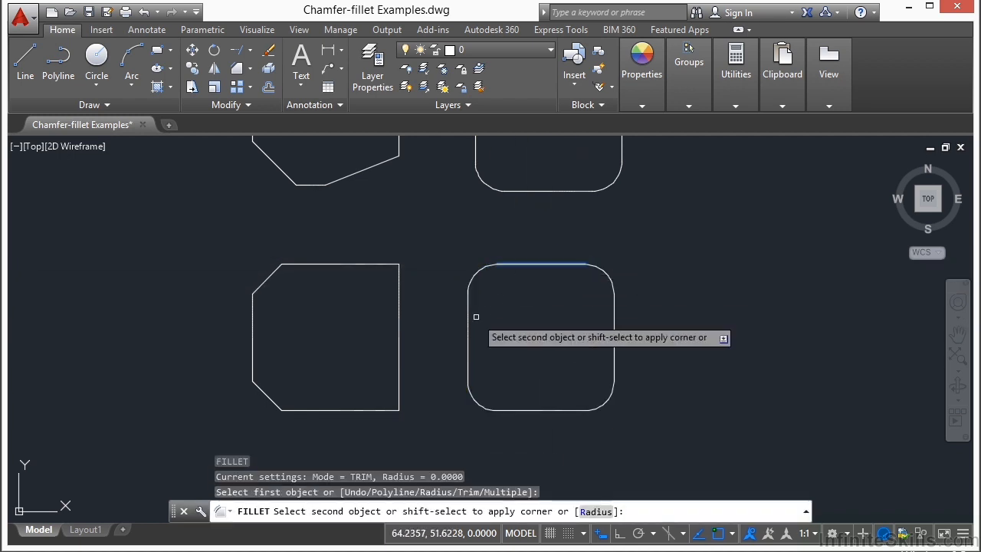
{"action": "left_click", "coordinate": [471, 323]}
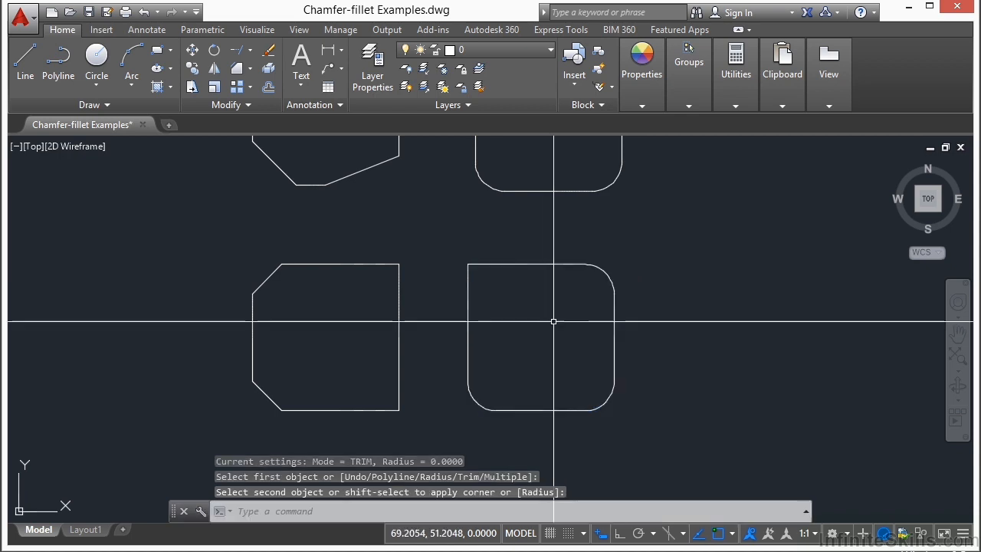
{"action": "double_click", "coordinate": [550, 265]}
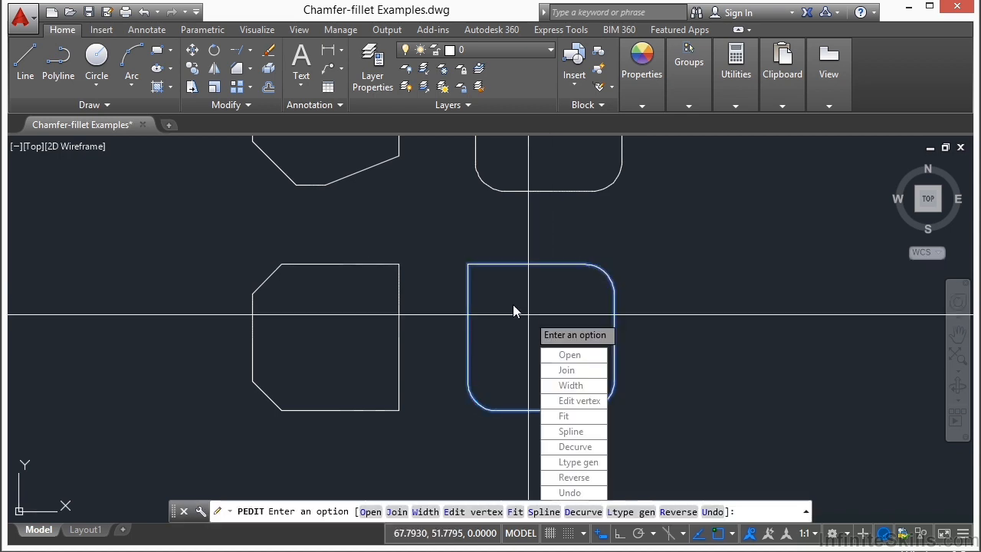
{"action": "key", "text": "Escape"}
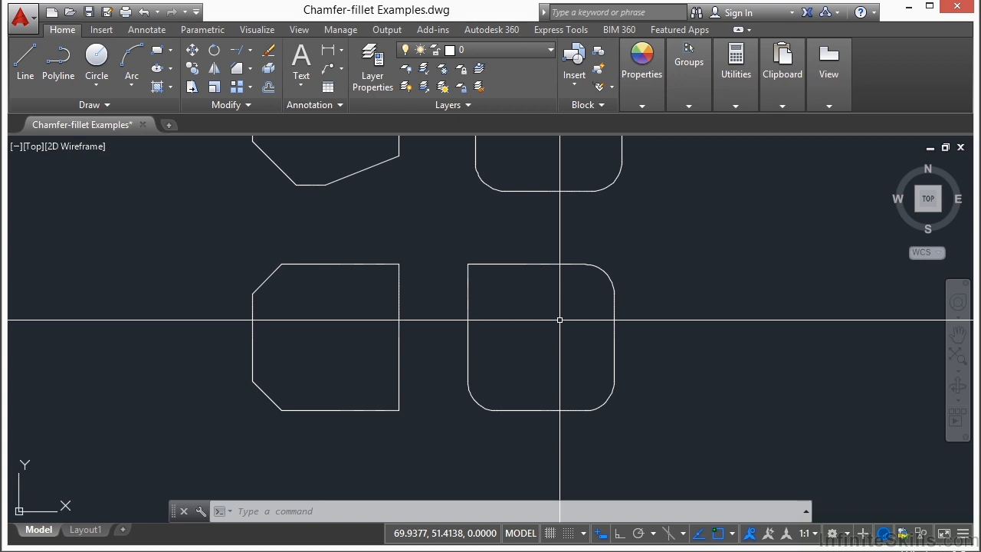
Set the fillet radius to 2 and round the polyline square's upper-left corner with it.
{"action": "type", "text": "f"}
{"action": "key", "text": "Return"}
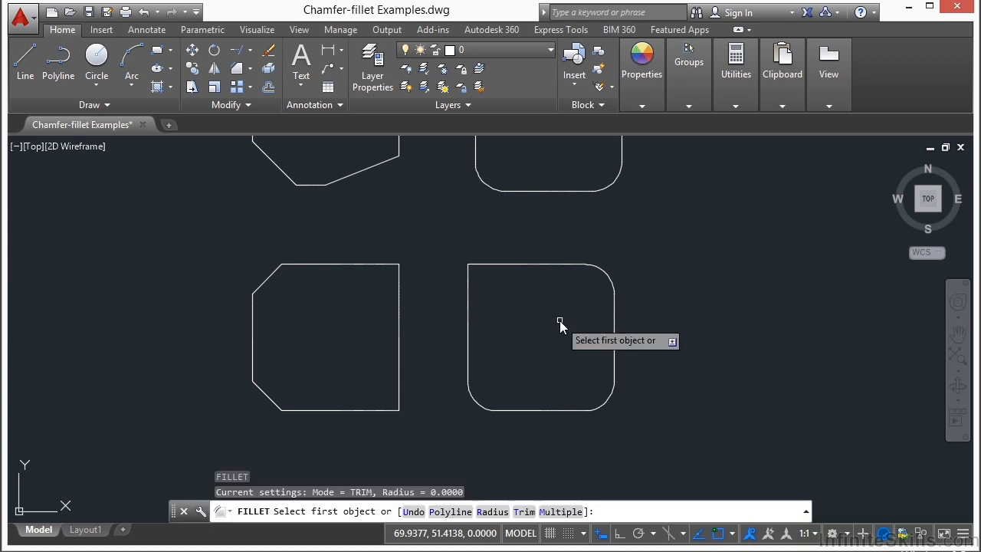
{"action": "type", "text": "r"}
{"action": "key", "text": "Return"}
{"action": "type", "text": "2"}
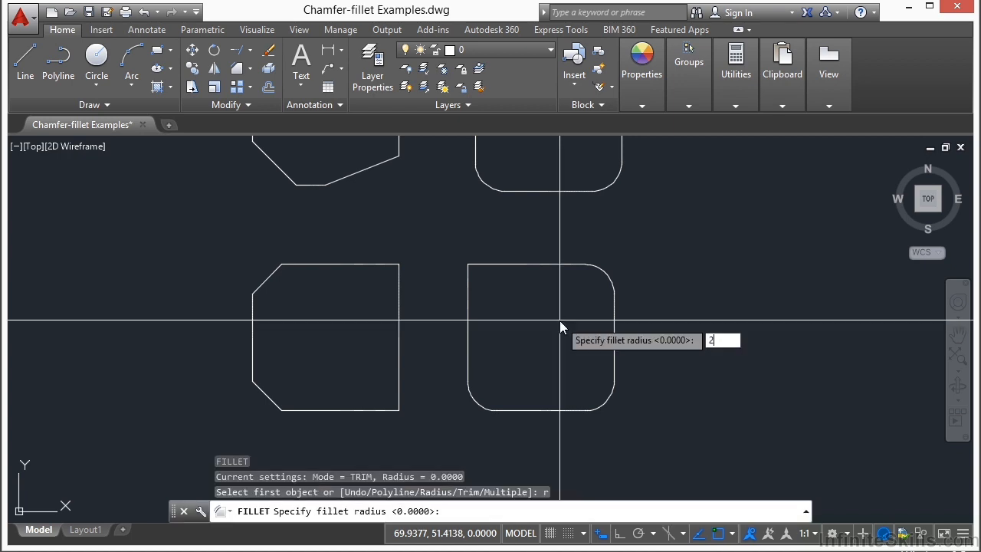
{"action": "key", "text": "Return"}
{"action": "left_click", "coordinate": [521, 265]}
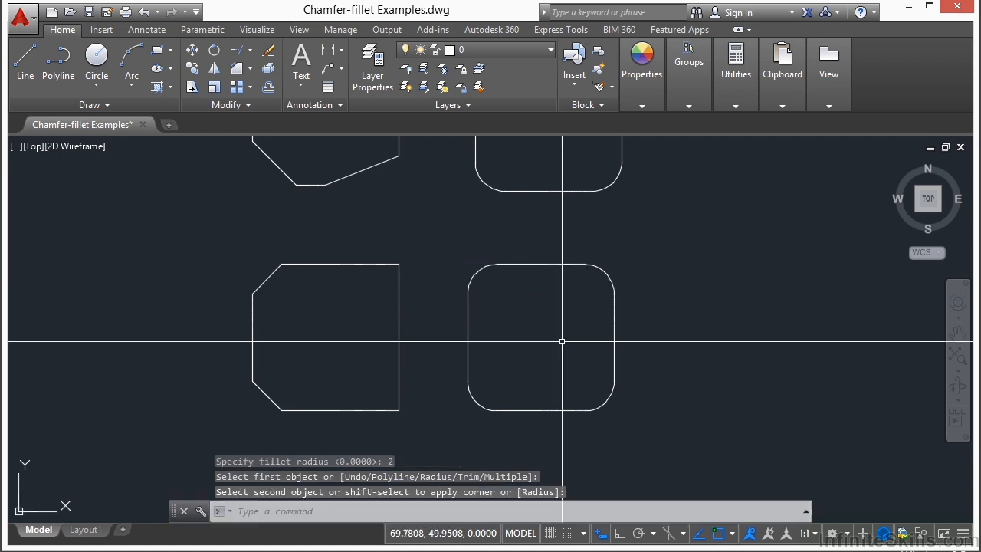
{"action": "left_click", "coordinate": [469, 278]}
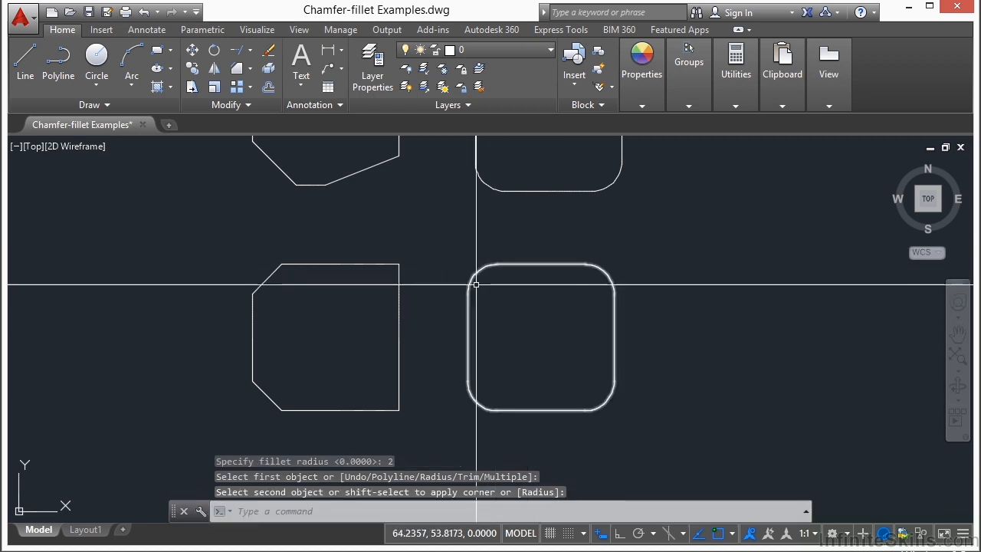
Square off the polyline square's upper-left corner using Fillet's apply-corner override, without changing the radius setting of 2.
{"action": "type", "text": "f"}
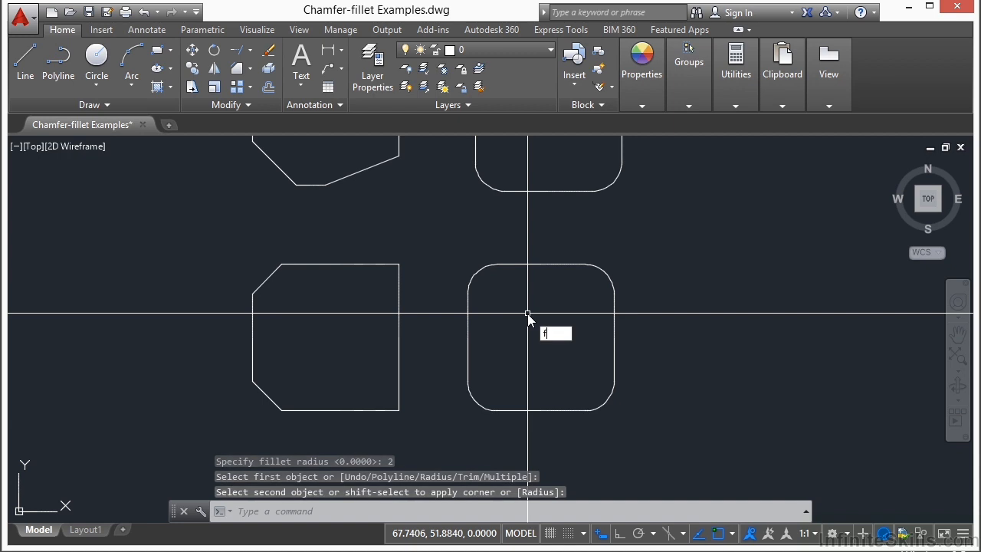
{"action": "key", "text": "Return"}
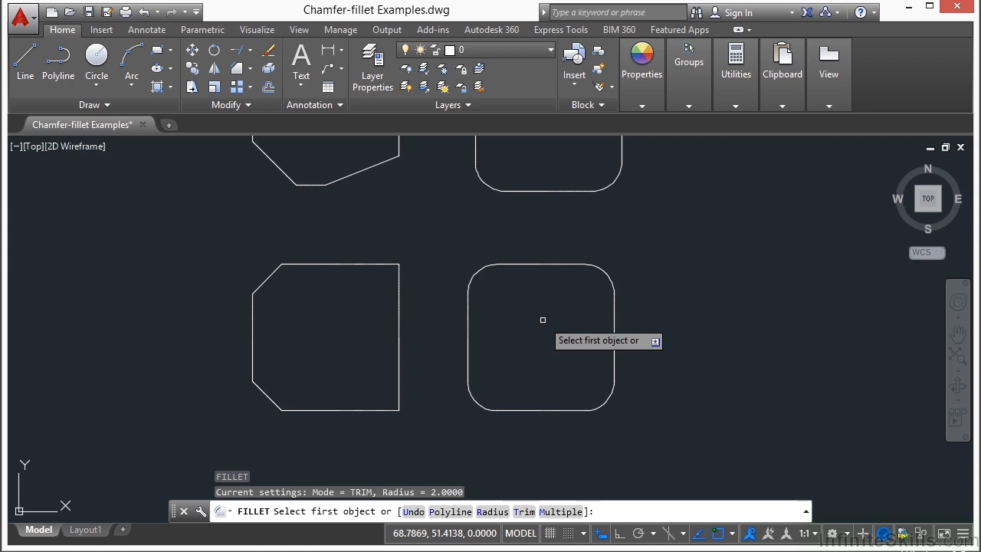
{"action": "left_click", "coordinate": [513, 264]}
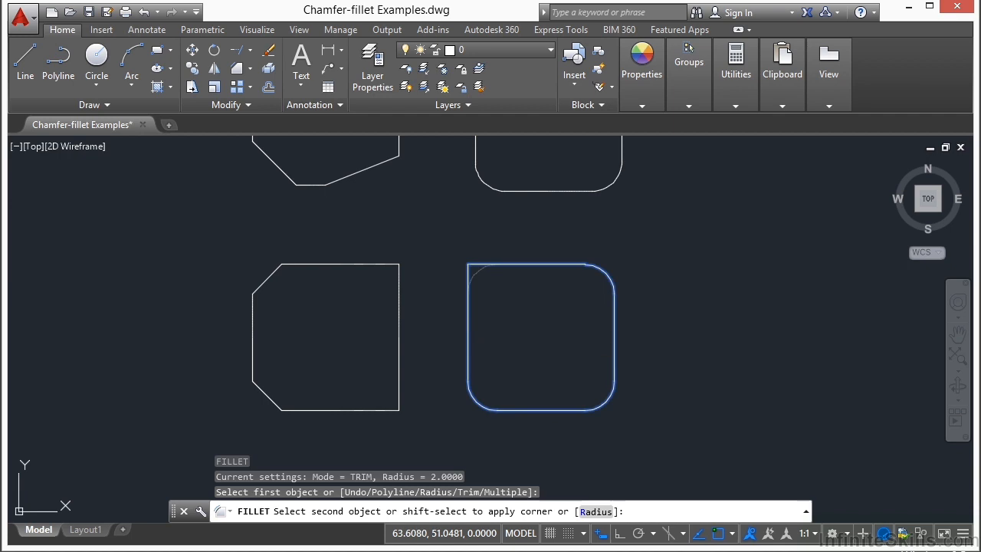
{"action": "left_click", "coordinate": [468, 325], "text": "shift"}
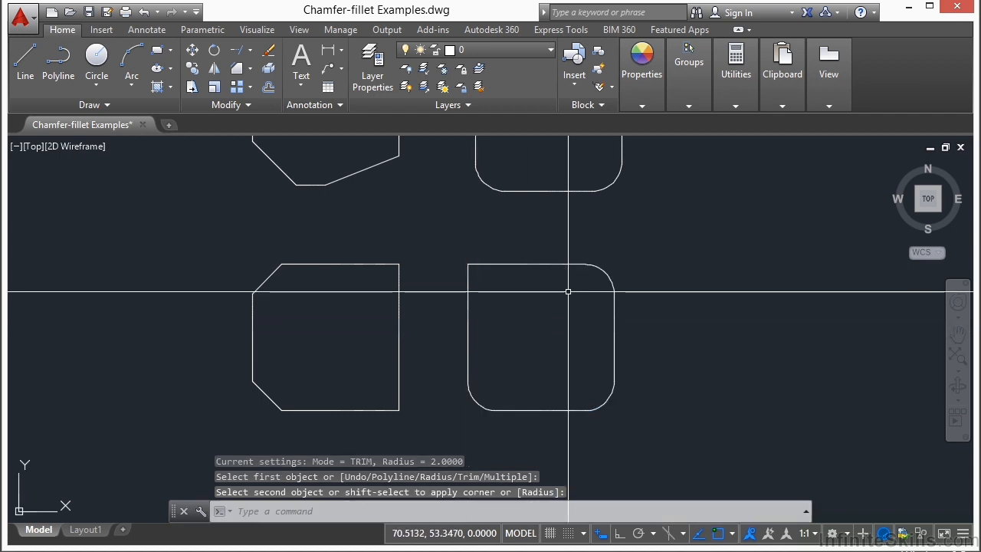
Fillet the chamfered line figure's upper-right corner and its already chamfered upper-left corner with radius 2.
{"action": "key", "text": "Return"}
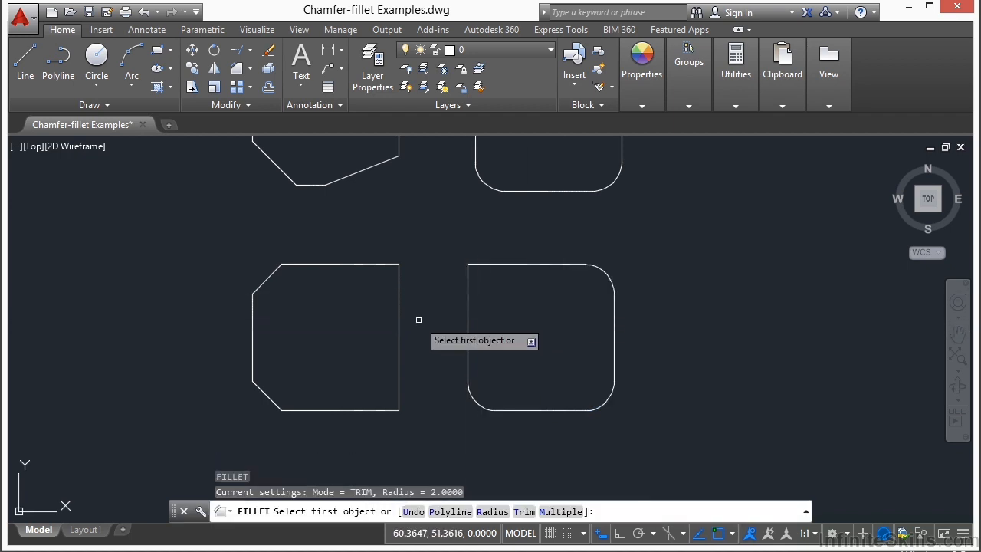
{"action": "left_click", "coordinate": [398, 303]}
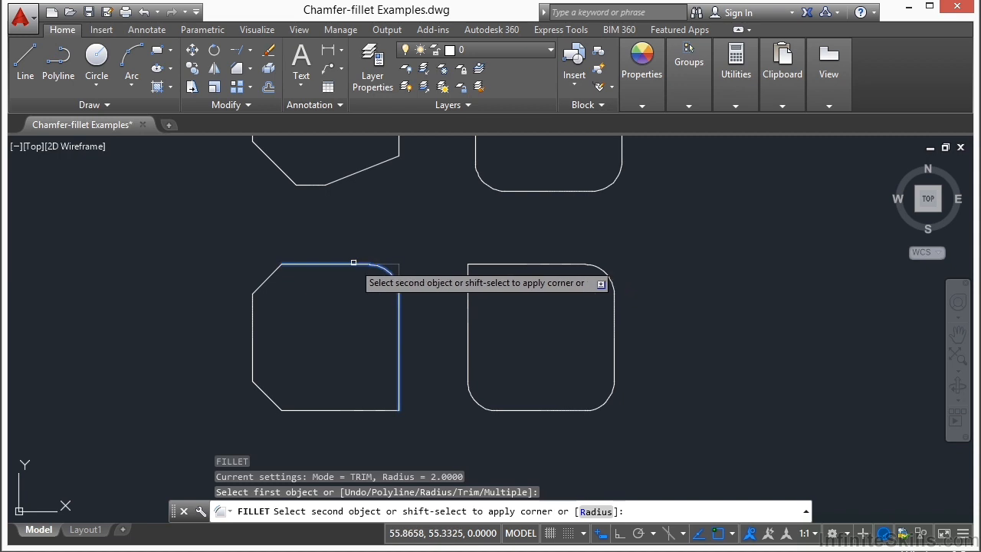
{"action": "left_click", "coordinate": [359, 264]}
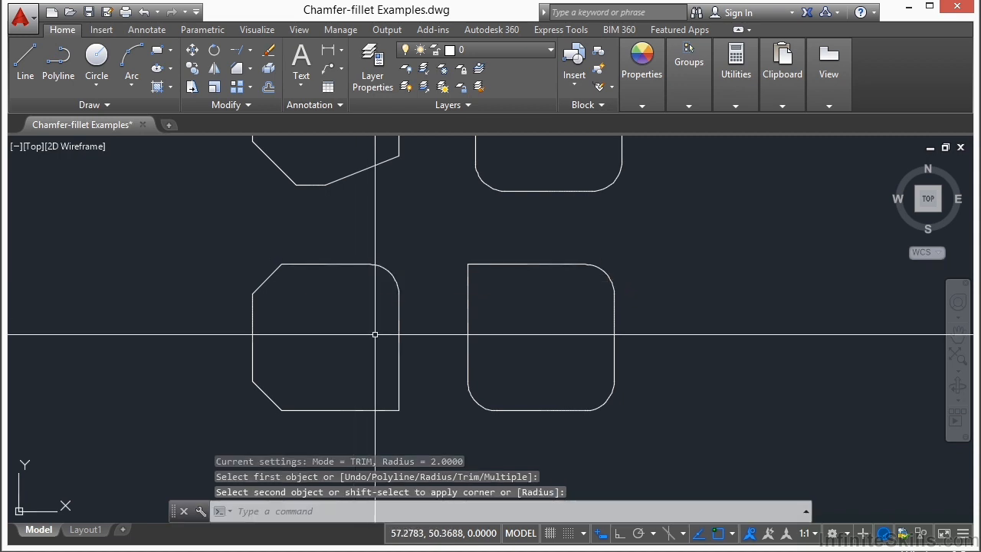
{"action": "key", "text": "Return"}
{"action": "left_click", "coordinate": [313, 264]}
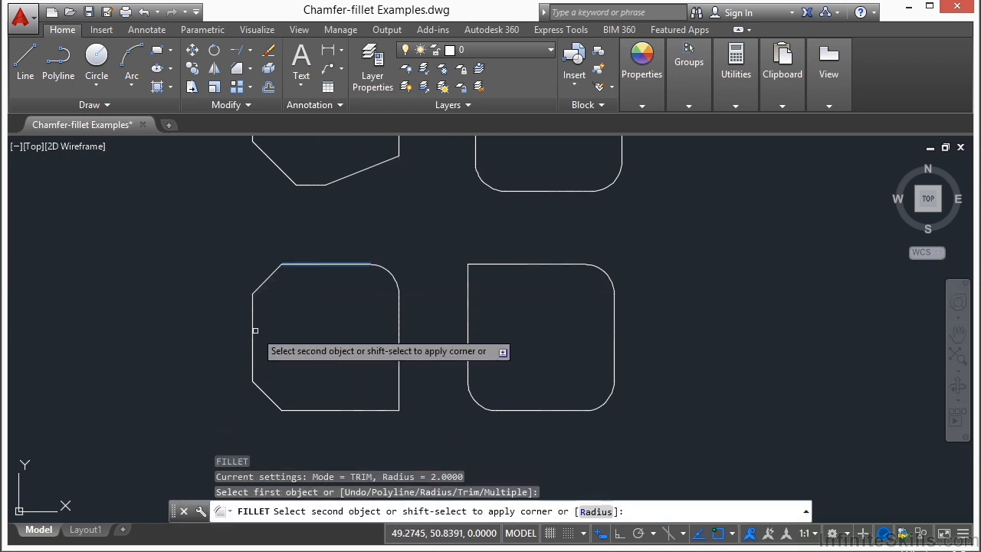
{"action": "left_click", "coordinate": [252, 337]}
Delete the leftover diagonal chamfer line inside the figure's upper-left fillet.
{"action": "scroll", "coordinate": [260, 269], "scroll_direction": "up", "scroll_amount": 5}
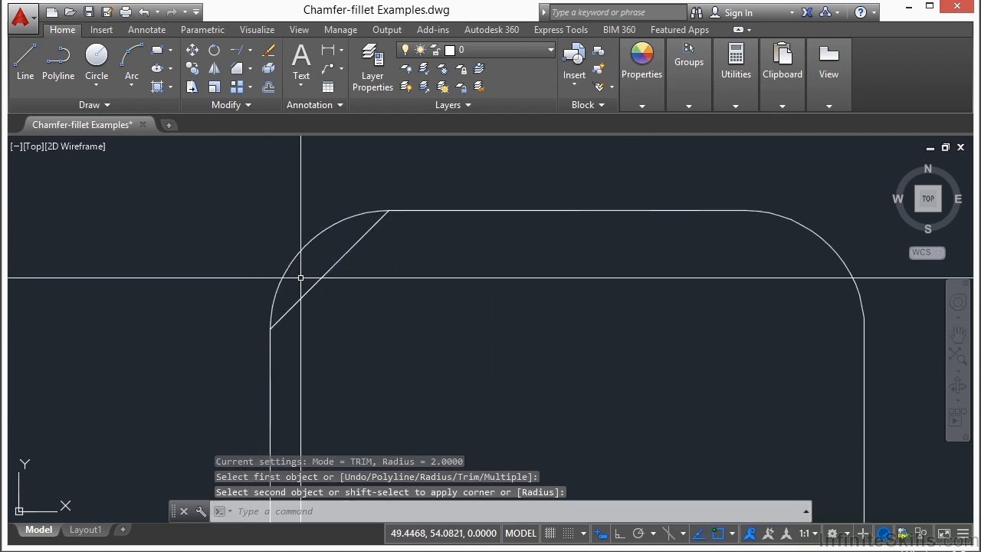
{"action": "left_click", "coordinate": [339, 263]}
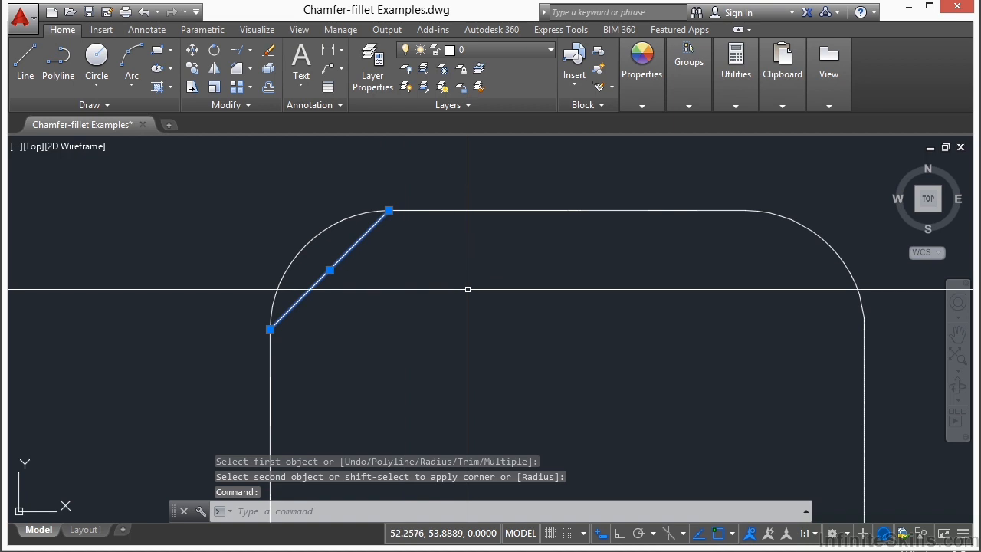
{"action": "key", "text": "Delete"}
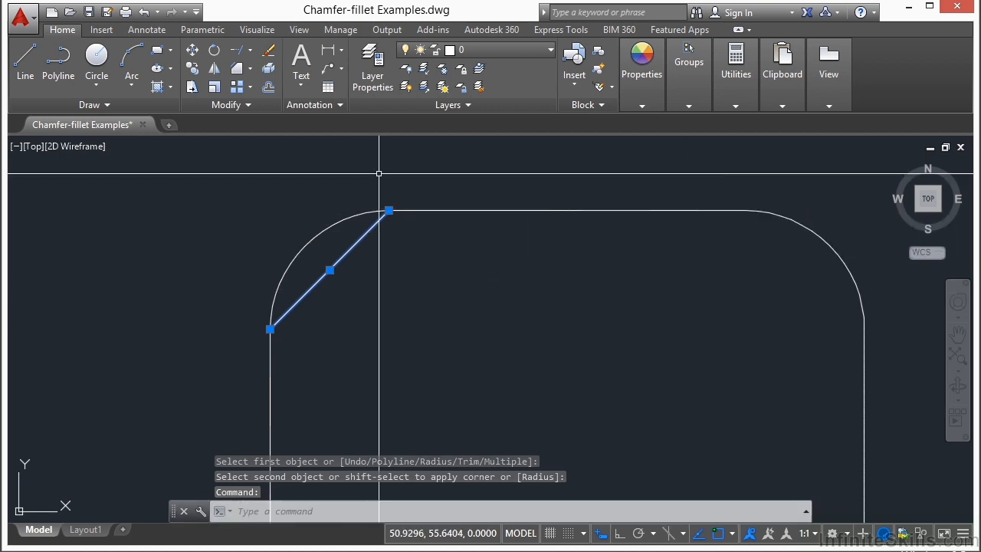
{"action": "key", "text": "Delete"}
{"action": "scroll", "coordinate": [462, 299], "scroll_direction": "down", "scroll_amount": 5}
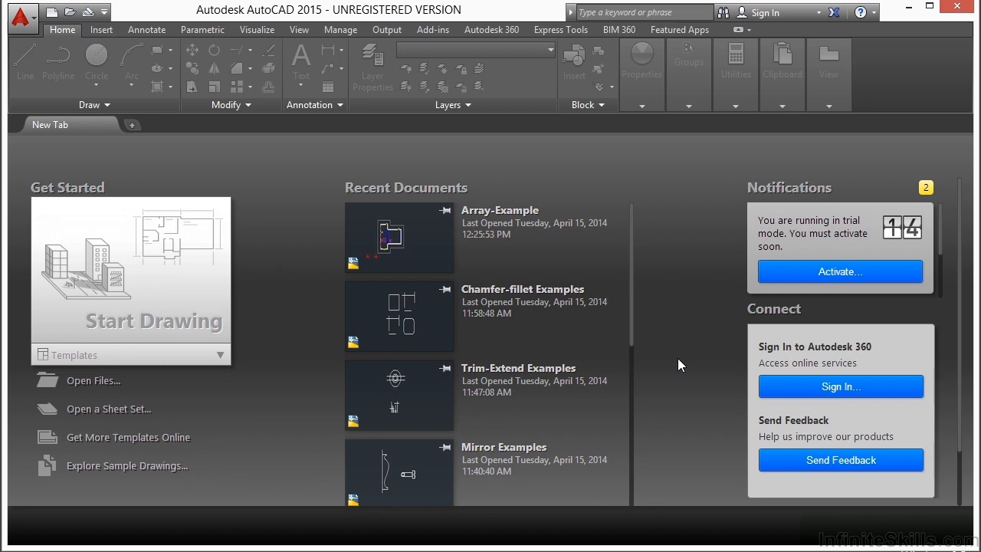
Open the drawing Array-Example.dwg from the 06 folder.
{"action": "left_click", "coordinate": [120, 380]}
{"action": "left_click", "coordinate": [406, 173]}
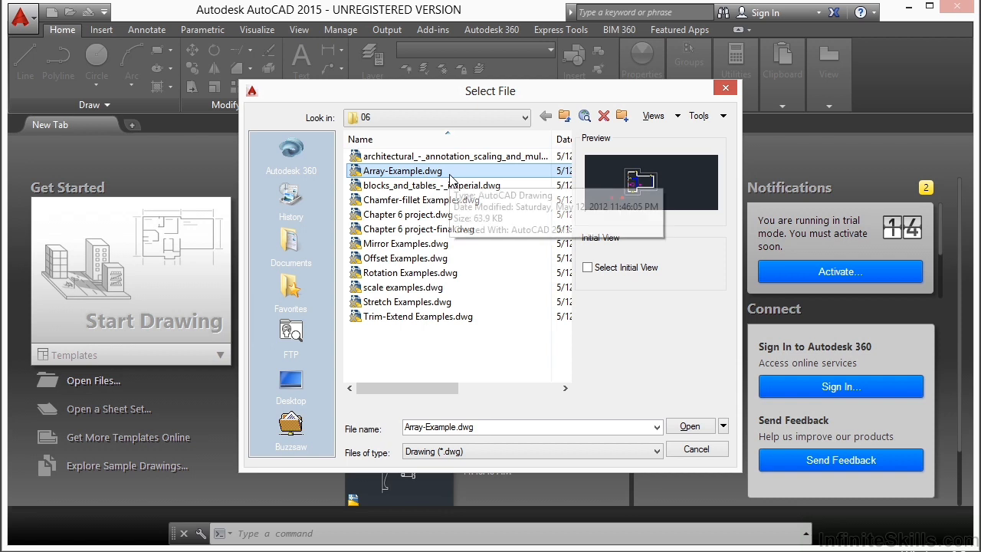
{"action": "left_click", "coordinate": [689, 427]}
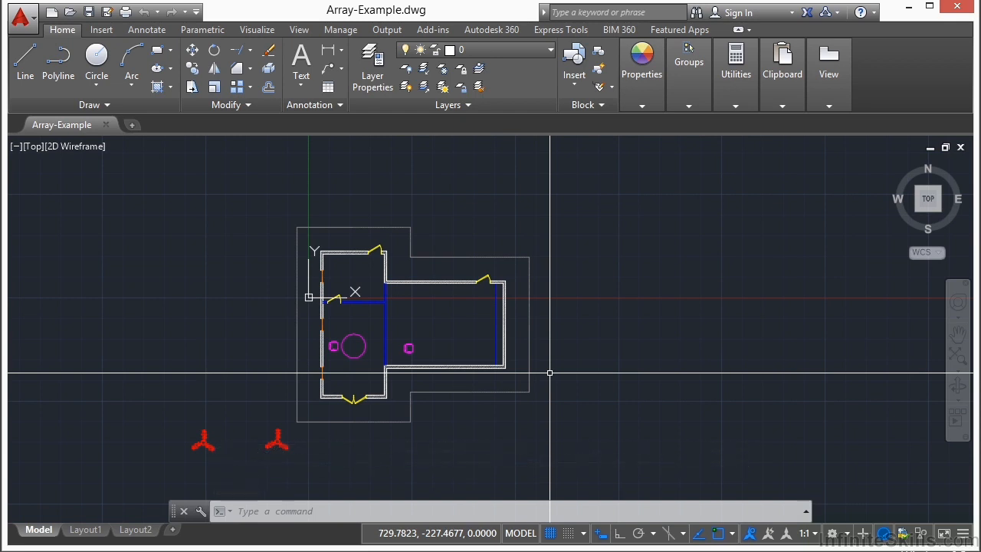
{"action": "middle_click_drag", "start_coordinate": [413, 345], "coordinate": [517, 337]}
{"action": "scroll", "coordinate": [512, 340], "scroll_direction": "up", "scroll_amount": 5}
{"action": "middle_click_drag", "start_coordinate": [563, 281], "coordinate": [424, 326]}
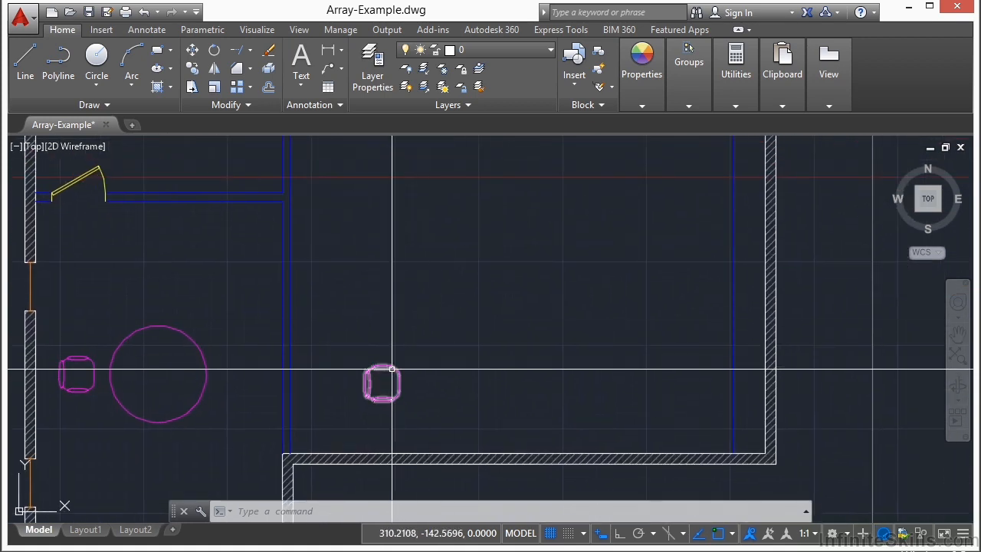
{"action": "scroll", "coordinate": [390, 368], "scroll_direction": "down", "scroll_amount": 3}
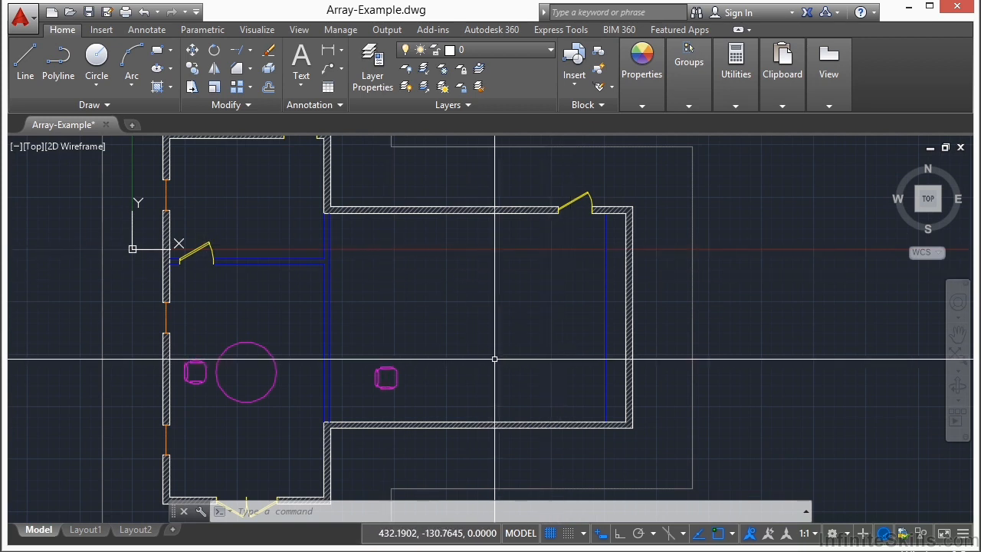
Draw a horizontal and a vertical construction line crossing at the centre of the large room's chair, with ortho on.
{"action": "type", "text": "xl"}
{"action": "key", "text": "Return"}
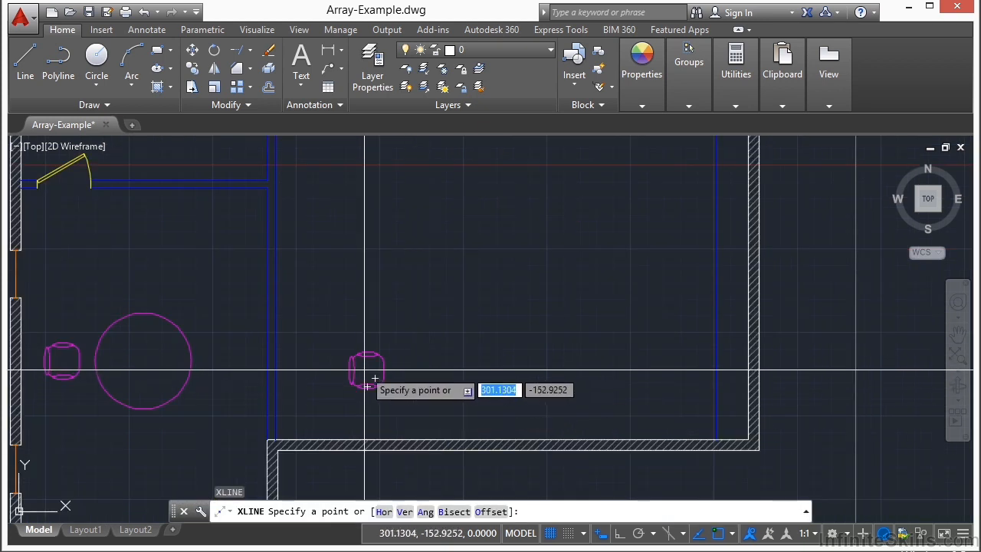
{"action": "left_click", "coordinate": [374, 377]}
{"action": "left_click", "coordinate": [620, 534]}
{"action": "left_click", "coordinate": [529, 328]}
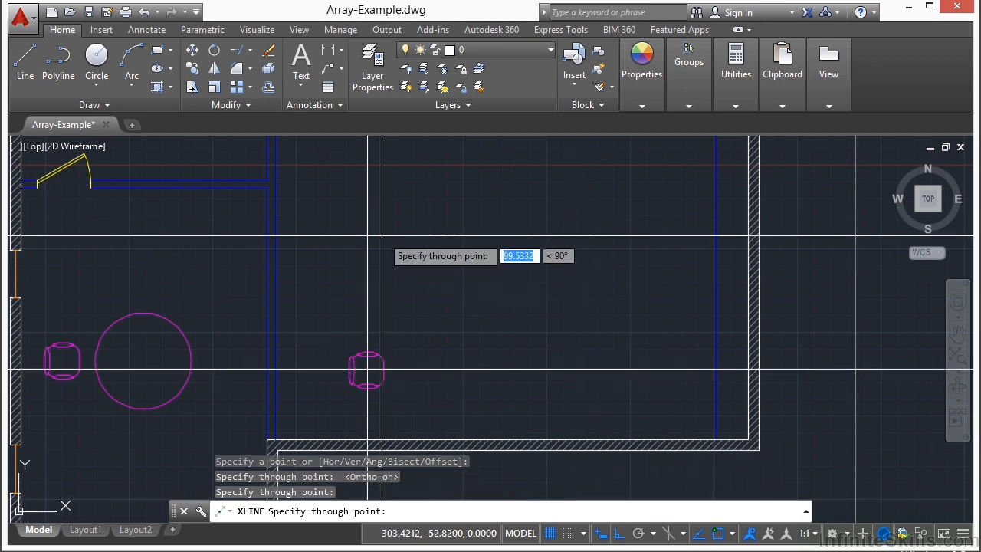
{"action": "key", "text": "Return"}
Copy the vertical construction line to three spaced positions east of the chair in the large room.
{"action": "key", "text": "Return"}
{"action": "left_click", "coordinate": [413, 262]}
{"action": "left_click", "coordinate": [355, 290]}
{"action": "key", "text": "Return"}
{"action": "left_click", "coordinate": [435, 281]}
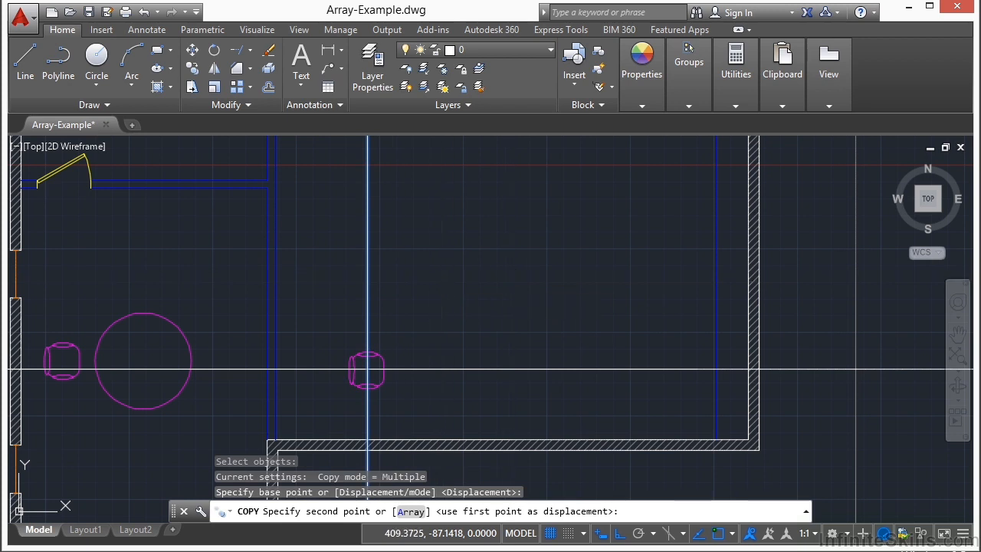
{"action": "left_click", "coordinate": [447, 283]}
{"action": "left_click", "coordinate": [531, 282]}
{"action": "left_click", "coordinate": [627, 283]}
{"action": "key", "text": "Return"}
Erase the horizontal construction line and all four vertical construction lines.
{"action": "left_click", "coordinate": [664, 263]}
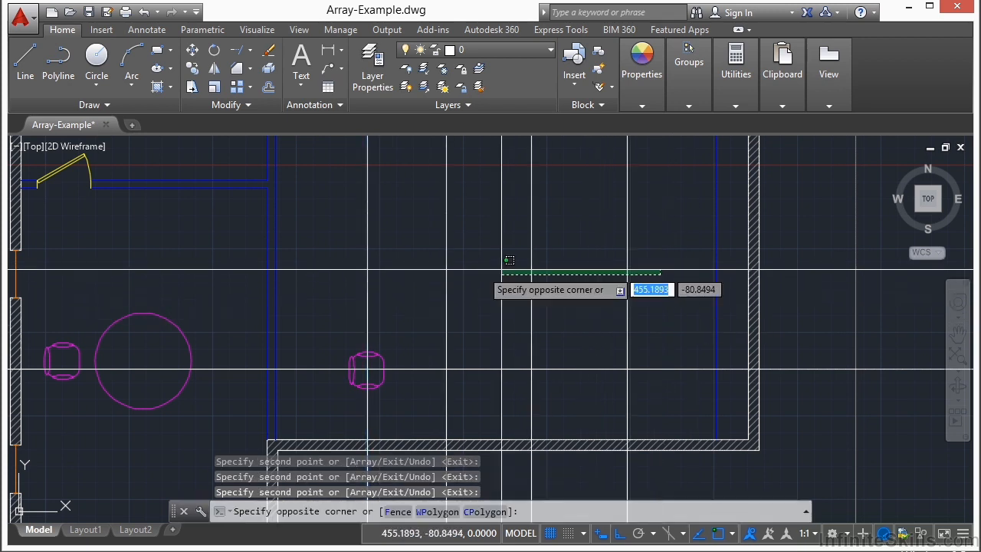
{"action": "left_click", "coordinate": [347, 276]}
{"action": "left_click", "coordinate": [495, 358]}
{"action": "left_click", "coordinate": [482, 393]}
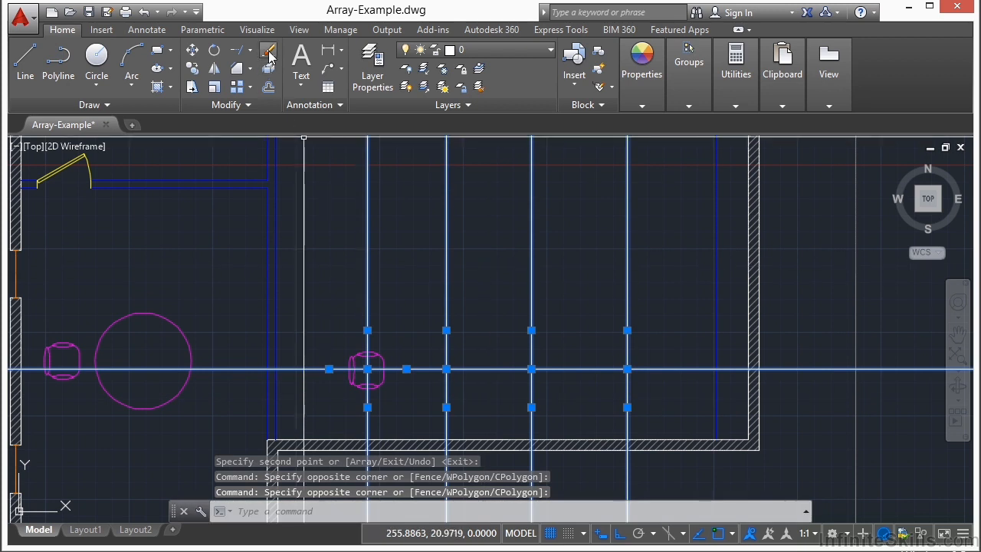
{"action": "key", "text": "Delete"}
{"action": "middle_click_drag", "start_coordinate": [475, 288], "coordinate": [448, 325]}
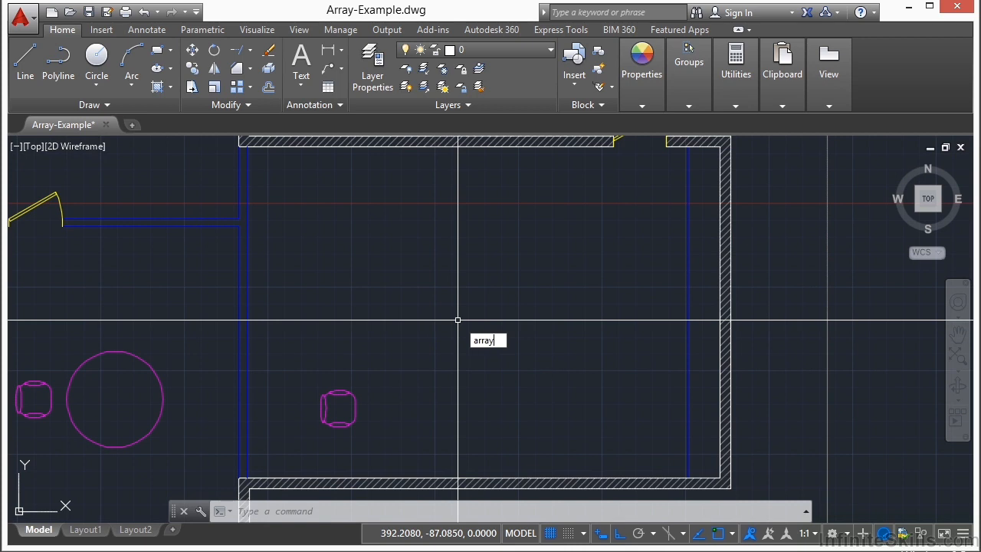
{"action": "key", "text": "Escape"}
{"action": "key", "text": "Escape"}
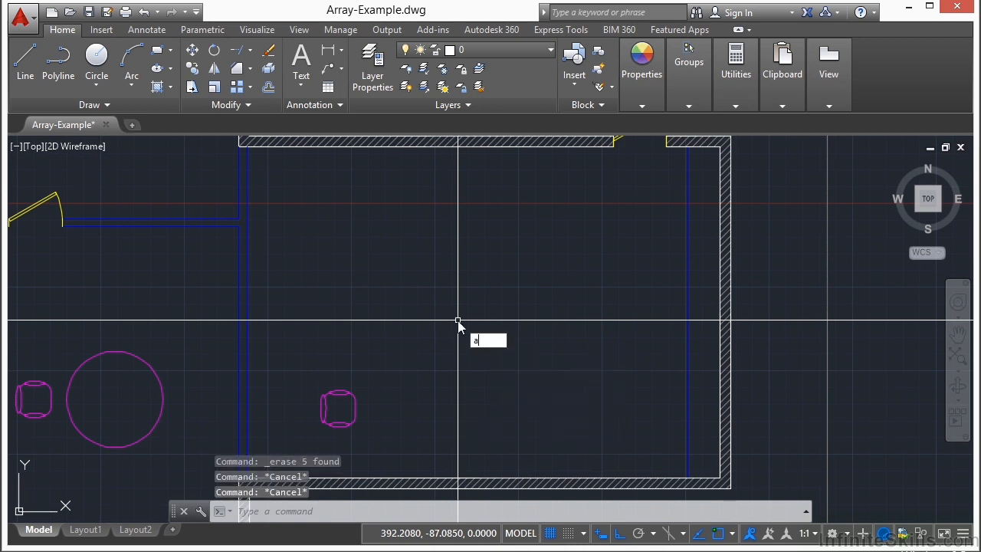
{"action": "type", "text": "AR"}
{"action": "key", "text": "Escape"}
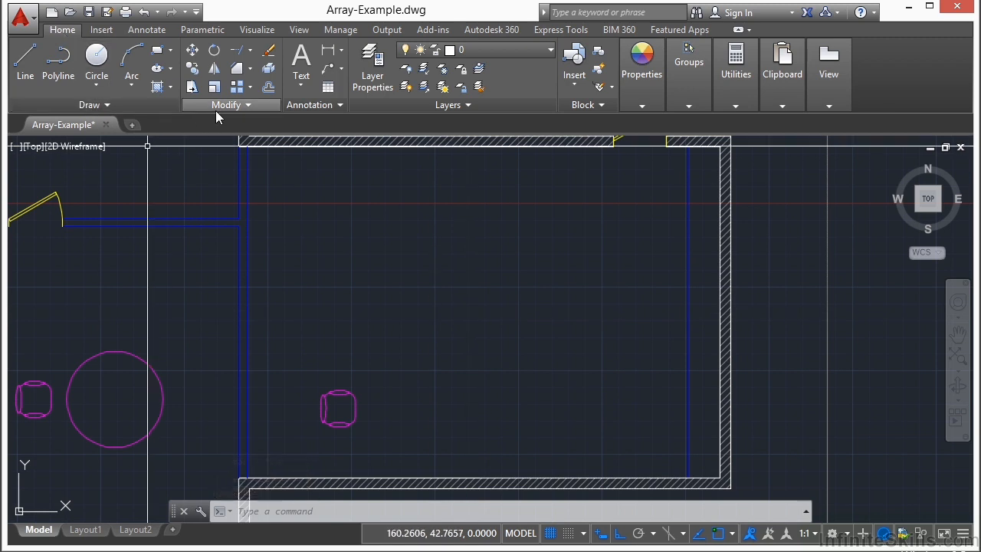
Create a rectangular array from the single chair in the large room.
{"action": "left_click", "coordinate": [251, 90]}
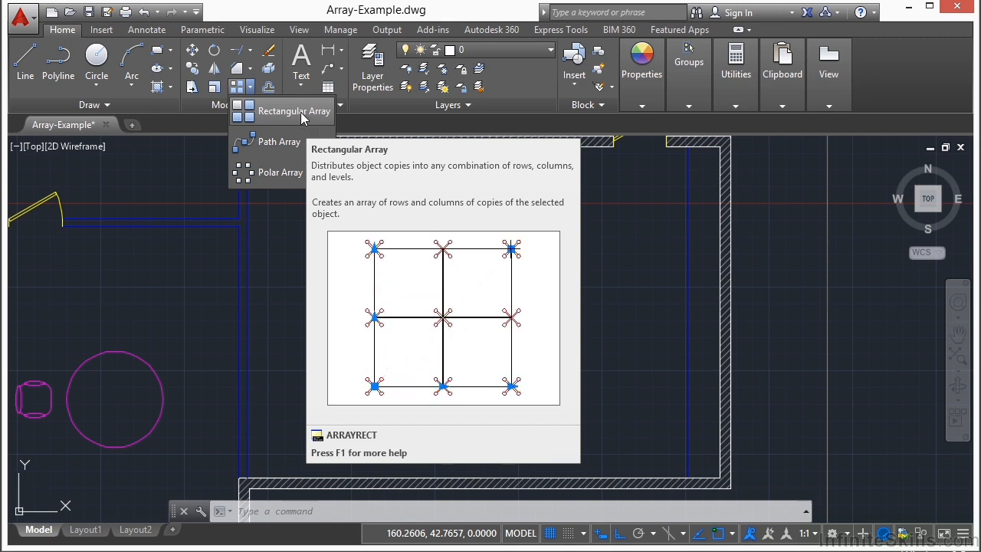
{"action": "left_click", "coordinate": [295, 111]}
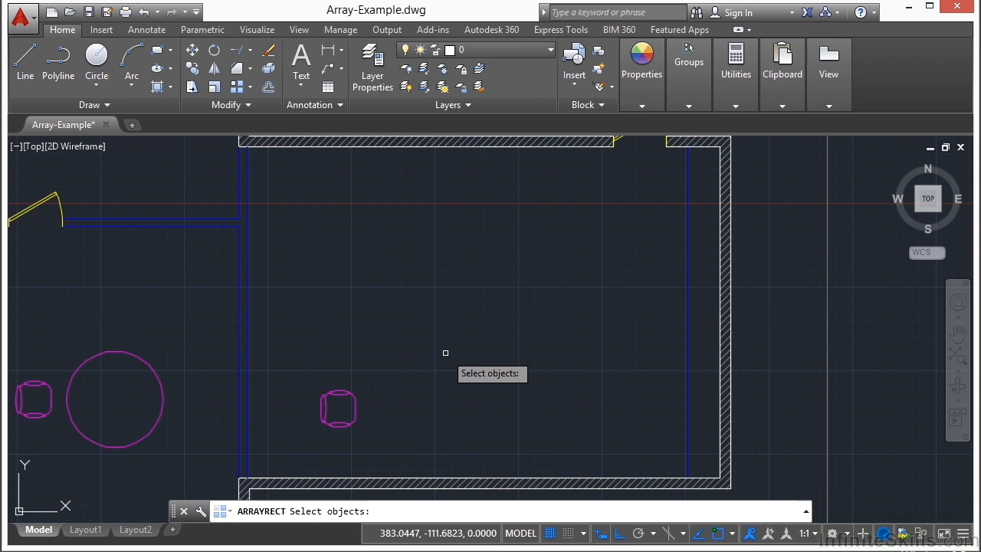
{"action": "left_click", "coordinate": [335, 407]}
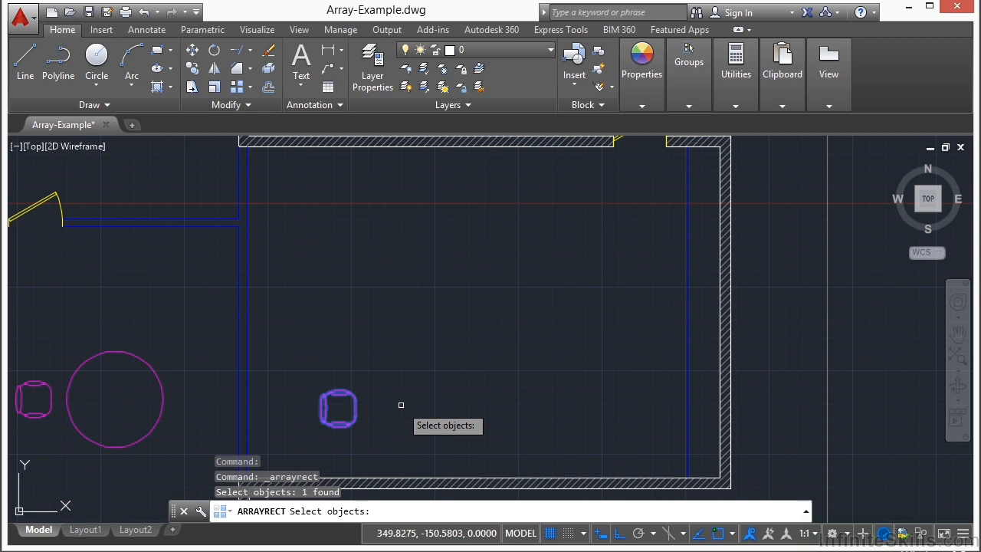
{"action": "key", "text": "Return"}
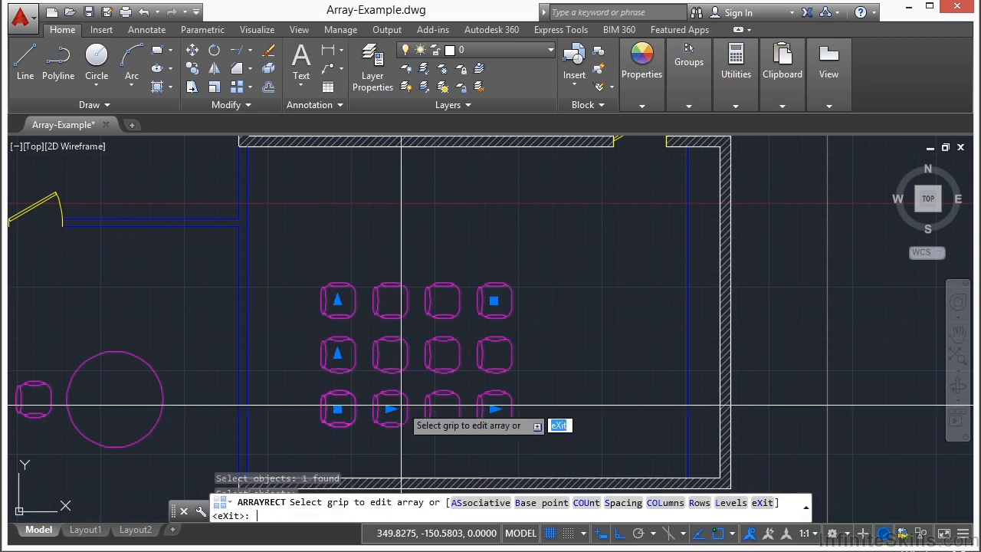
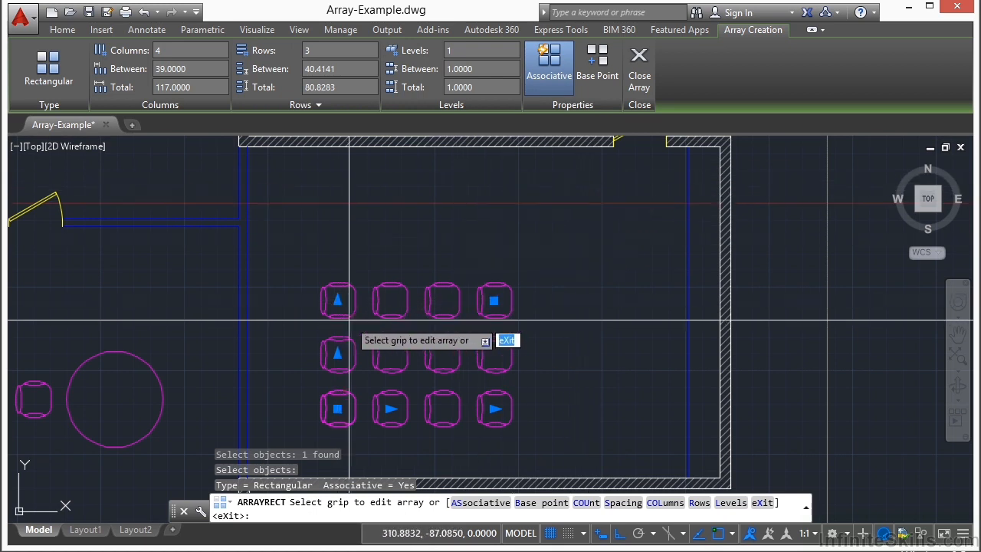
Set the chair array to 6 columns and, after trying 6 rows, to 5 rows, and finish the array.
{"action": "left_click", "coordinate": [192, 54]}
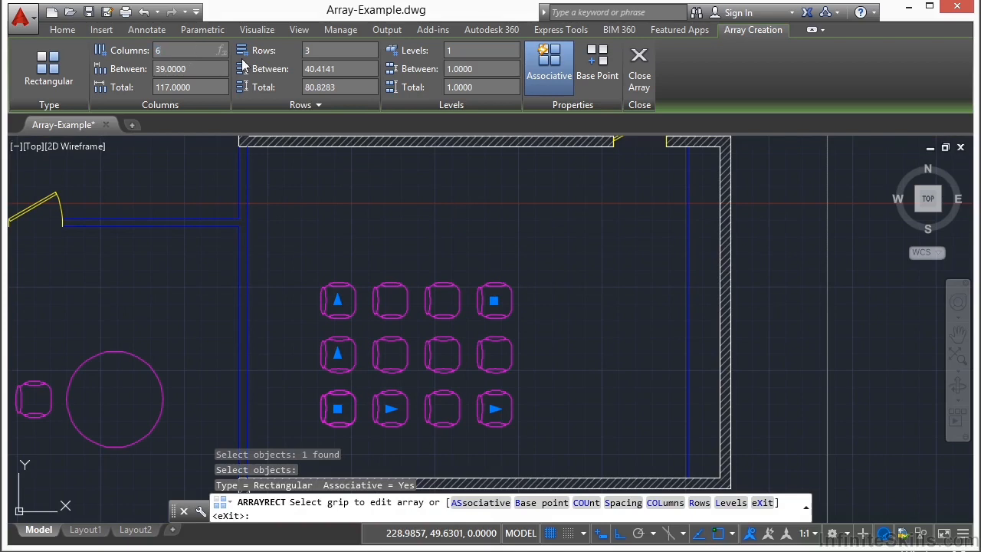
{"action": "type", "text": "6"}
{"action": "key", "text": "Return"}
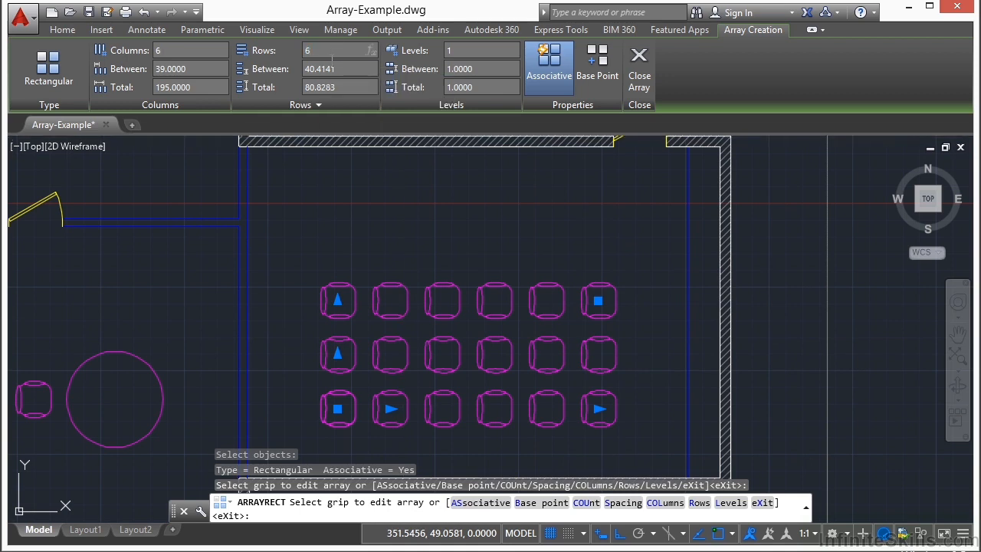
{"action": "key", "text": "Return"}
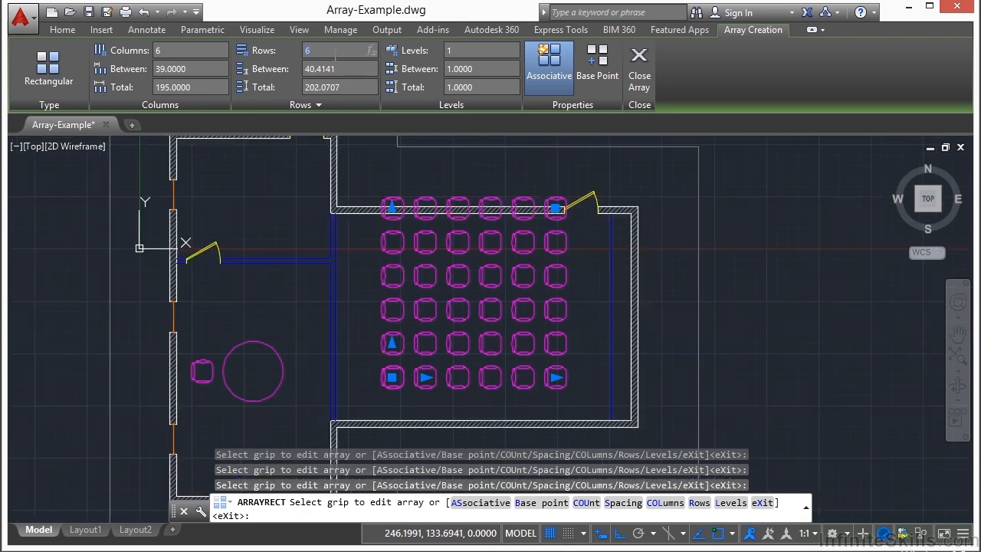
{"action": "key", "text": "Return"}
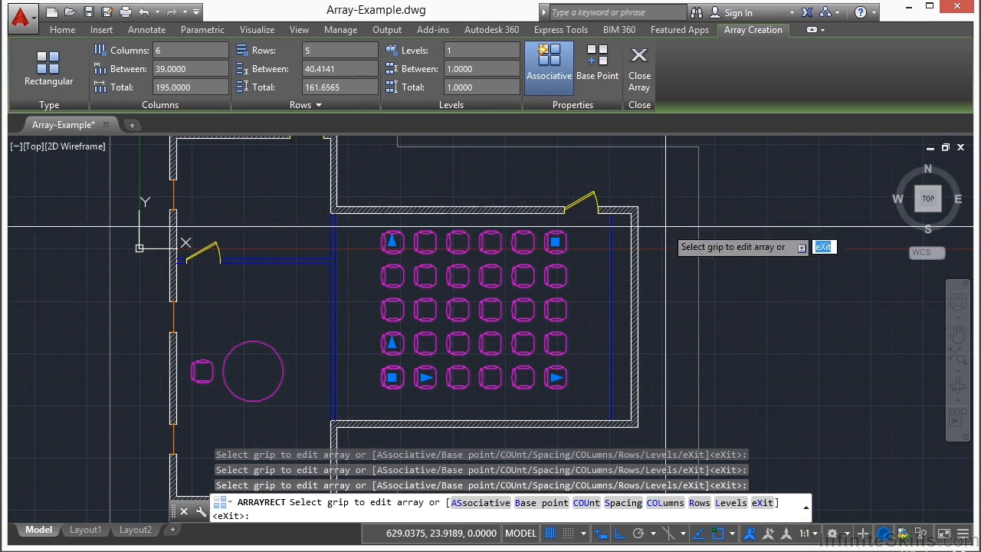
{"action": "key", "text": "Return"}
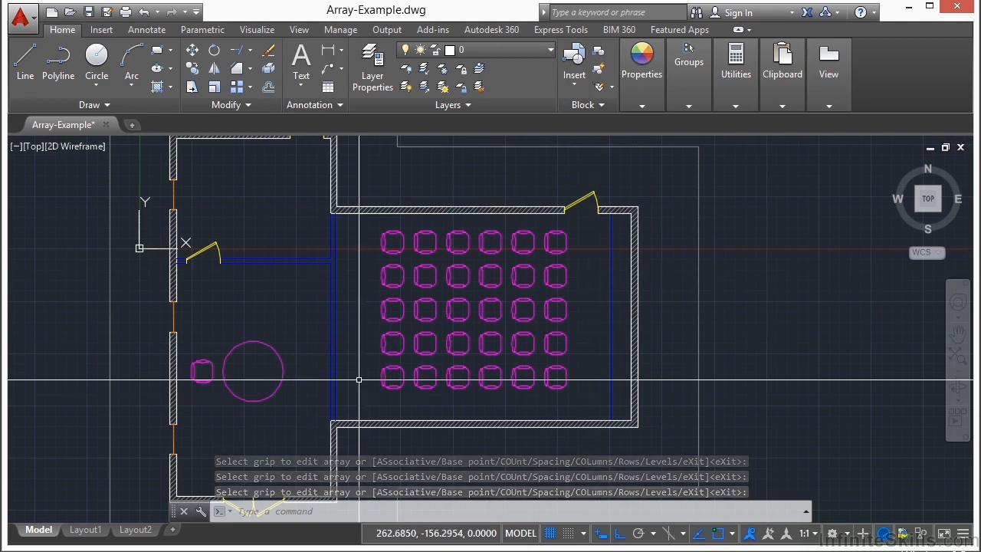
Select the chair array and reduce it to 4 rows and 3 columns with its row-and-column count grip.
{"action": "left_click", "coordinate": [381, 376]}
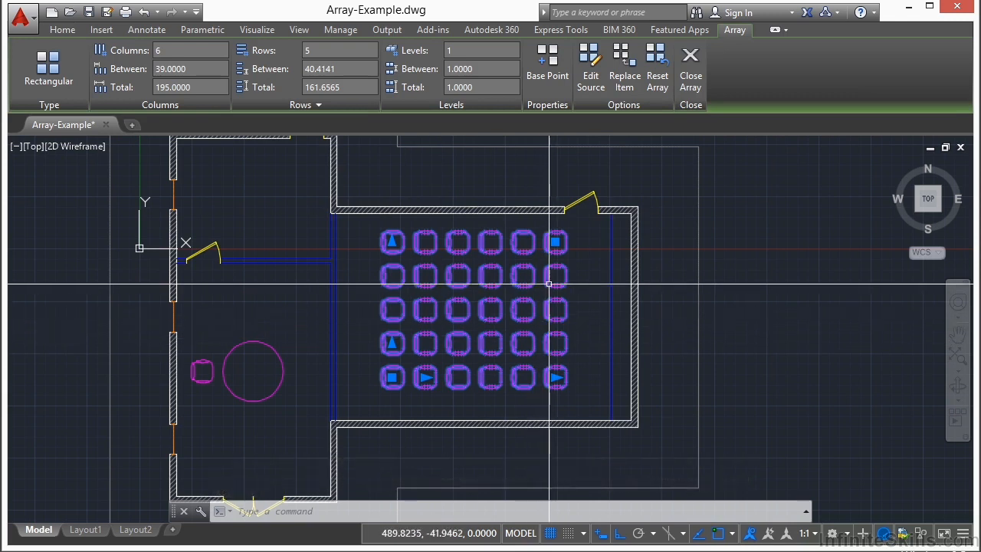
{"action": "left_click", "coordinate": [555, 243]}
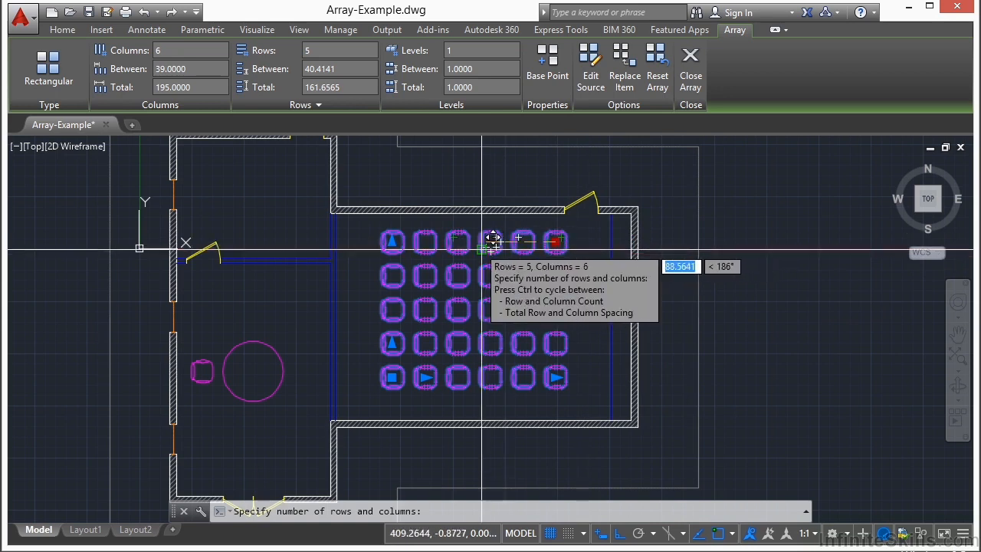
{"action": "left_click", "coordinate": [458, 275]}
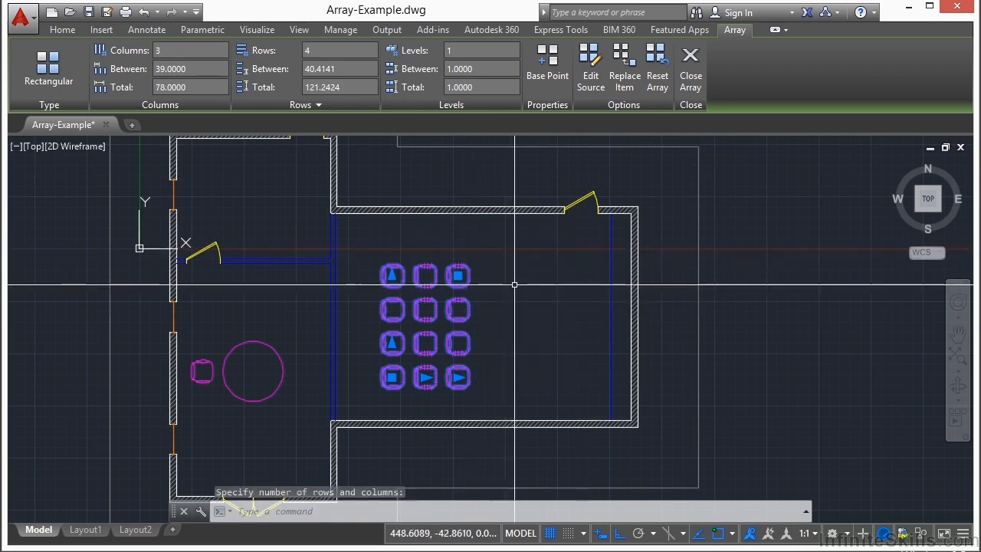
Enlarge the chair array to 5 rows and 6 columns with its row-and-column count grip.
{"action": "left_click", "coordinate": [457, 274]}
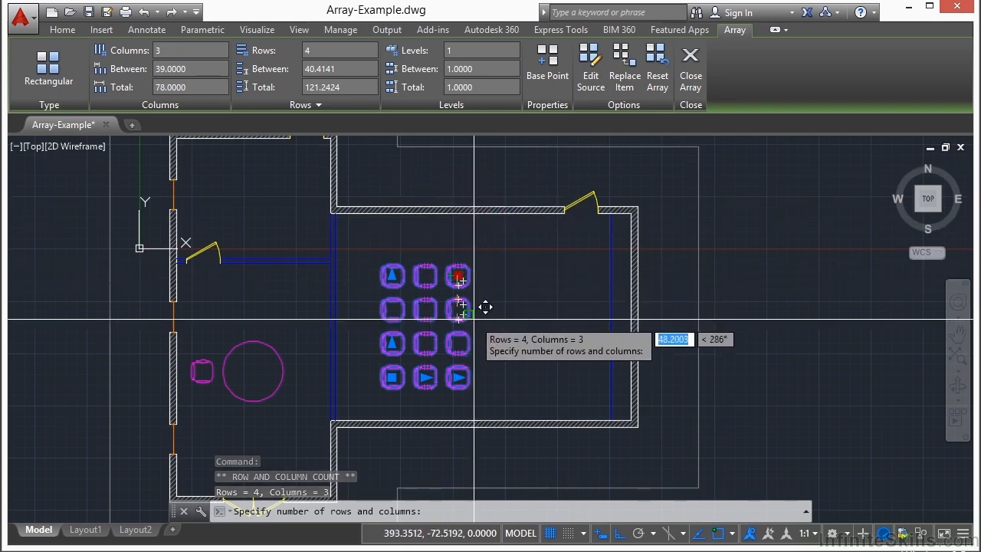
{"action": "left_click", "coordinate": [495, 224]}
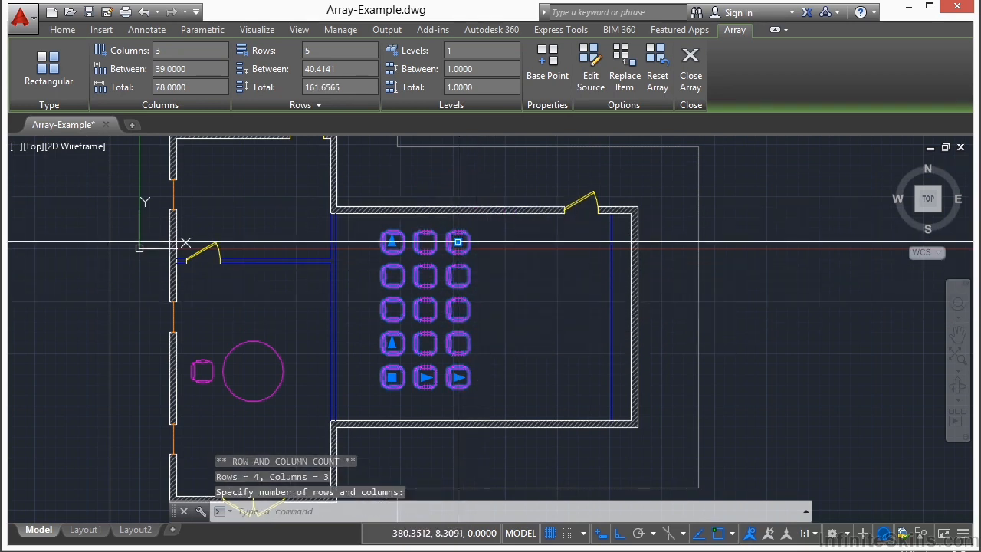
{"action": "left_click", "coordinate": [458, 241]}
{"action": "left_click", "coordinate": [584, 234]}
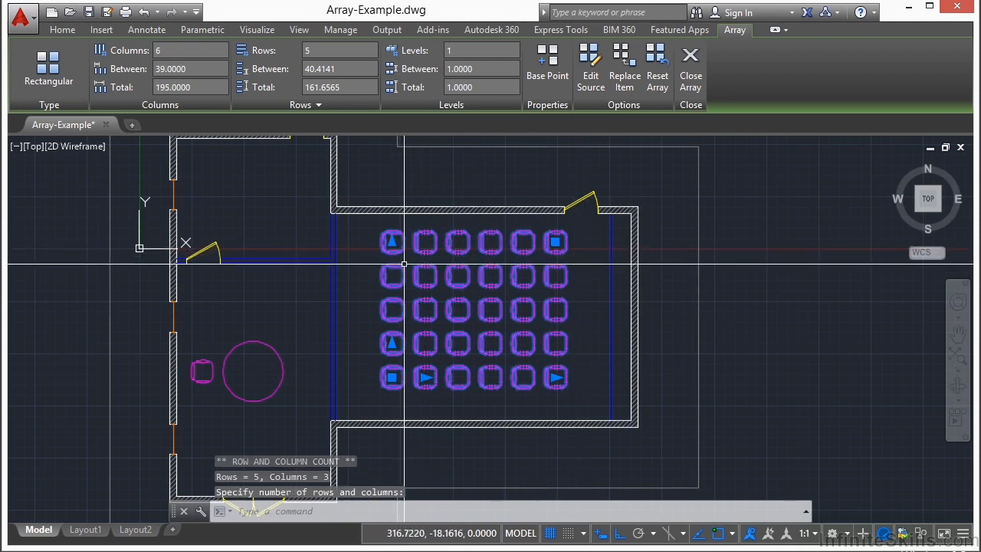
Extend the chair array to 11 columns, bring it back to 6 columns, and set its row count grip to 5 rows.
{"action": "mouse_move", "coordinate": [557, 378]}
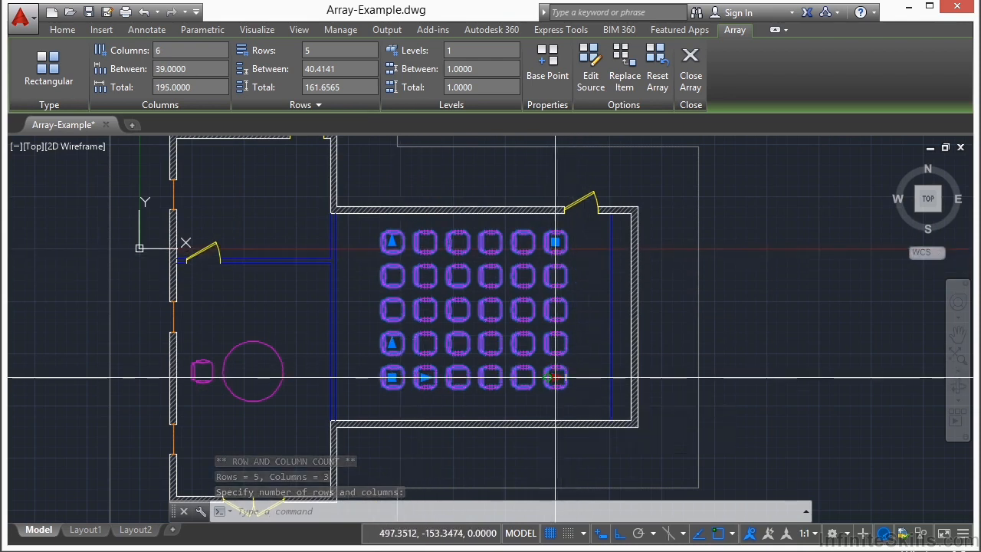
{"action": "left_click", "coordinate": [588, 401]}
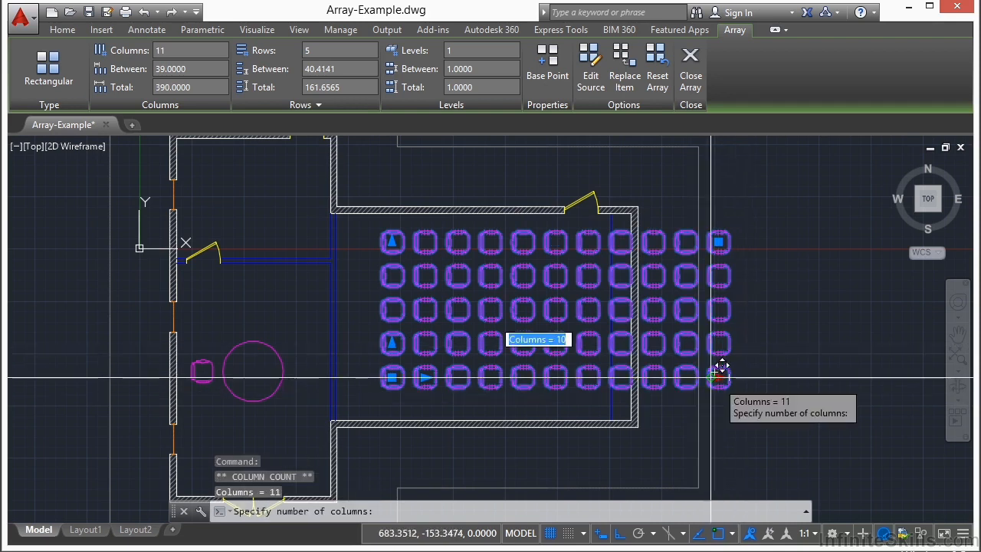
{"action": "left_click", "coordinate": [597, 378]}
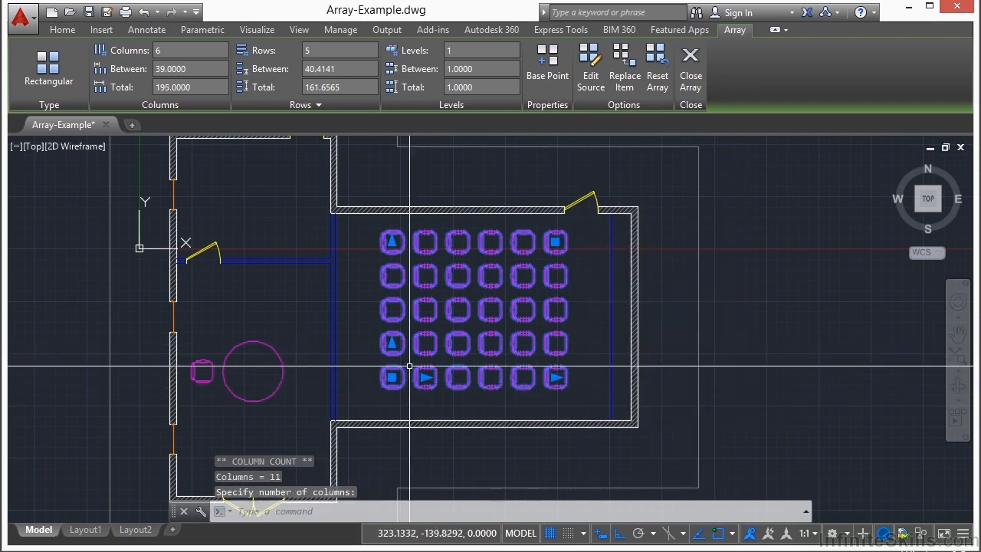
{"action": "left_click", "coordinate": [441, 264]}
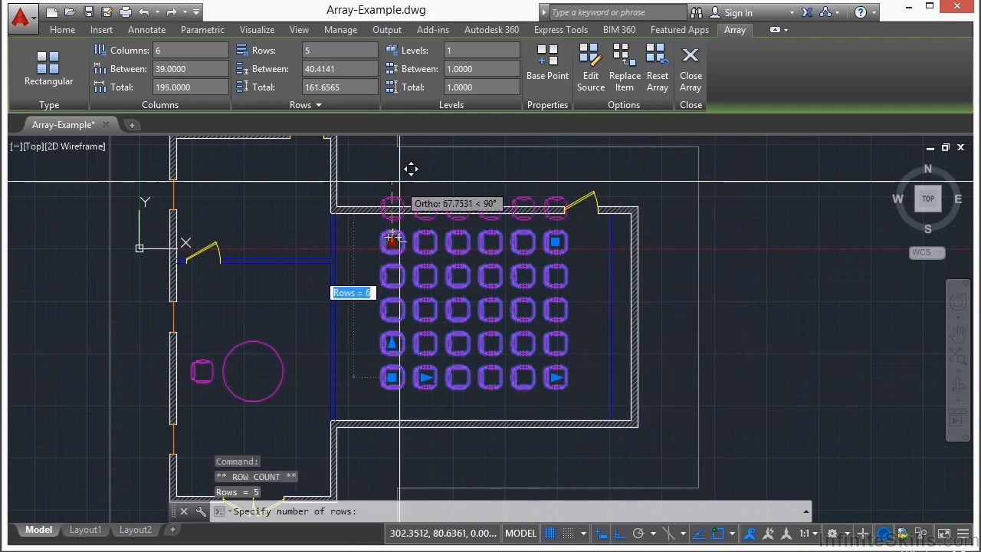
{"action": "left_click", "coordinate": [398, 226]}
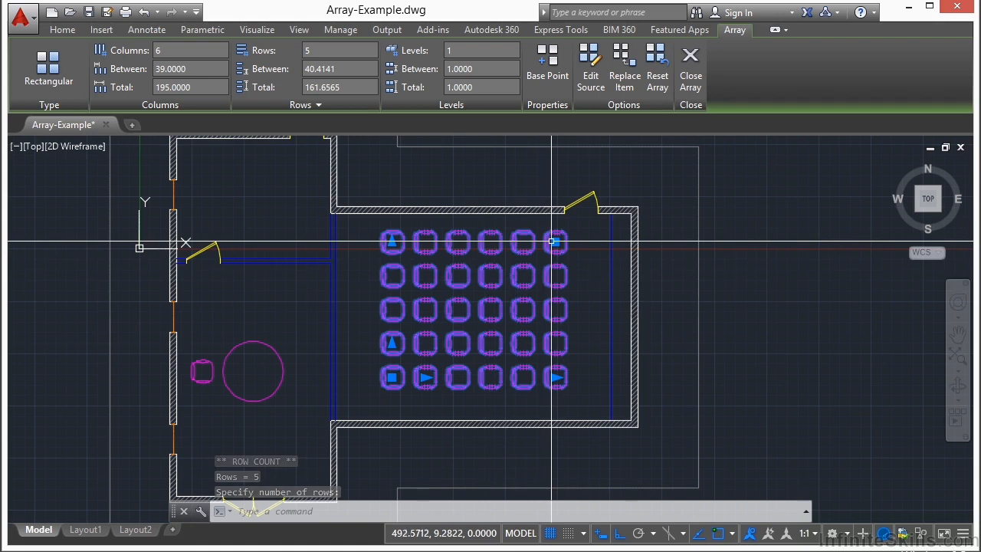
{"action": "mouse_move", "coordinate": [555, 243]}
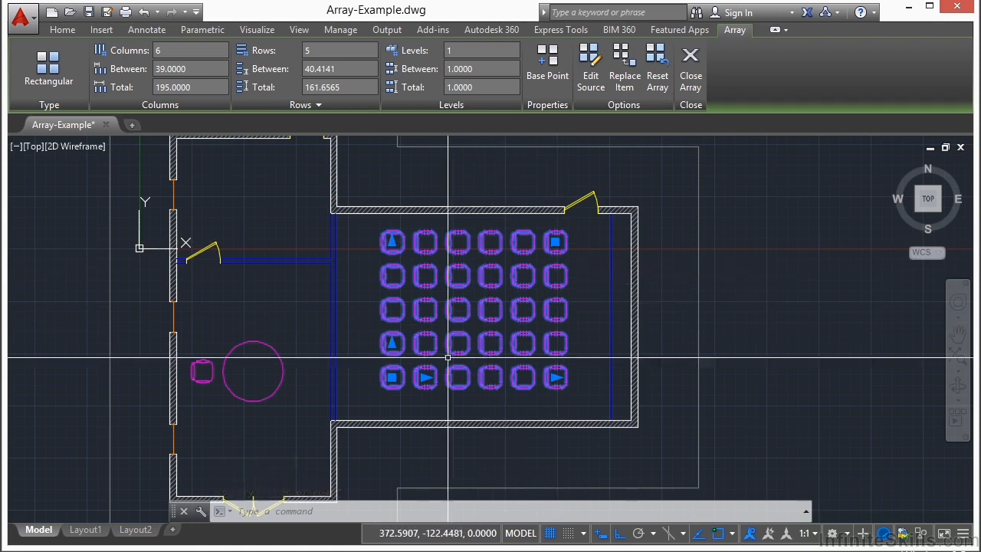
Move the chair array by its base grip to outside the building's east wall and, with ortho off, back into the large room.
{"action": "left_click", "coordinate": [391, 380]}
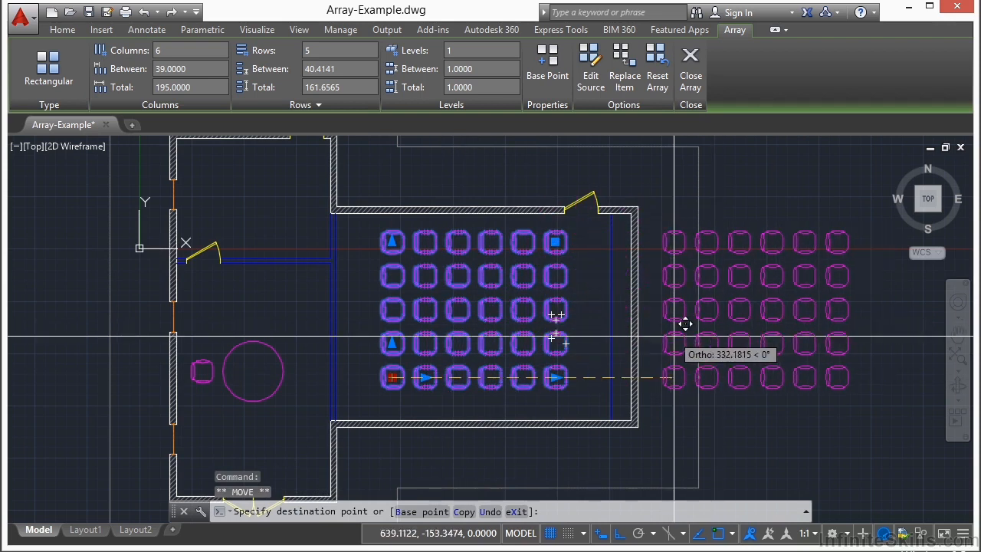
{"action": "left_click", "coordinate": [674, 378]}
{"action": "left_click", "coordinate": [674, 378]}
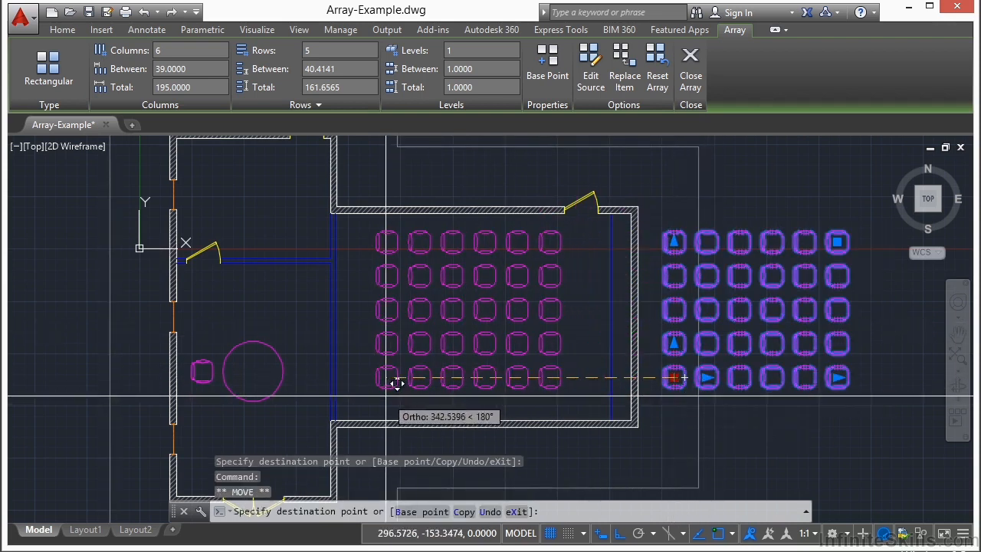
{"action": "left_click", "coordinate": [620, 533]}
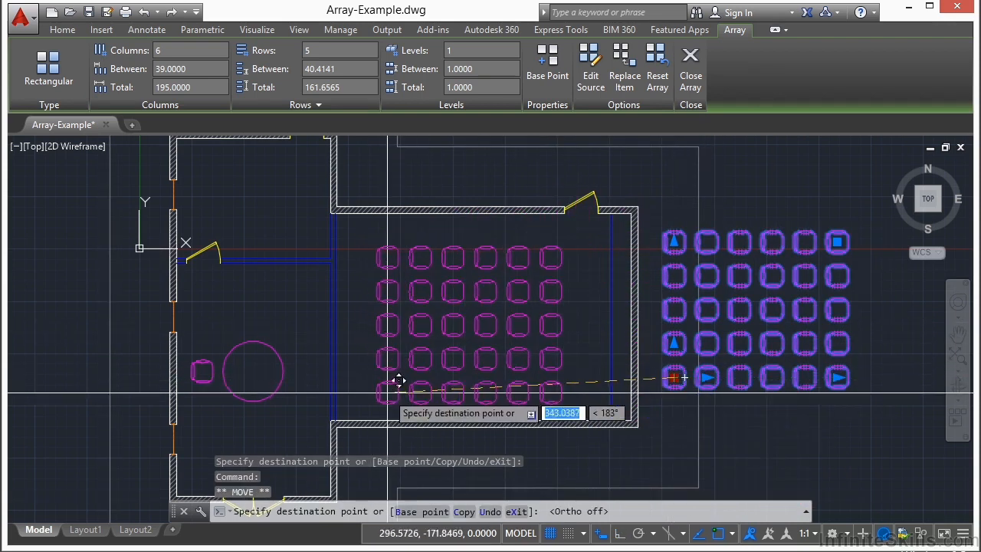
{"action": "left_click", "coordinate": [391, 377]}
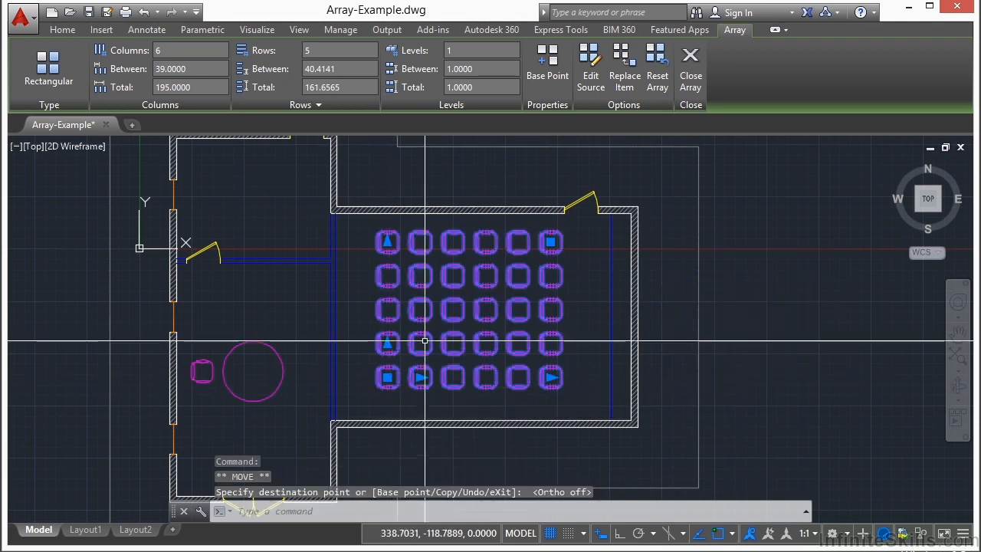
{"action": "scroll", "coordinate": [387, 372], "scroll_direction": "up", "scroll_amount": 2}
{"action": "scroll", "coordinate": [517, 287], "scroll_direction": "down", "scroll_amount": 2}
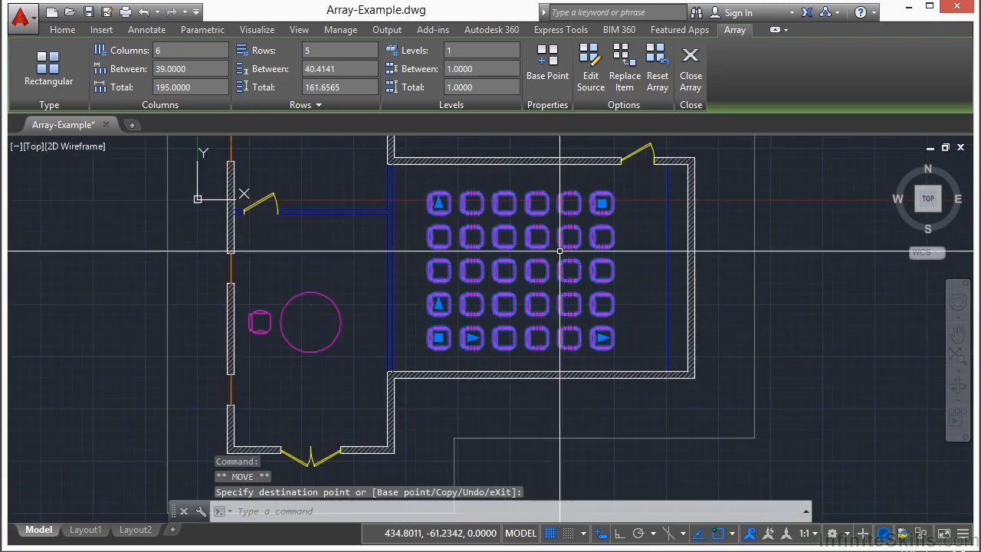
Widen the chair array with its spacing grips to about 72 between columns and about 69 between rows.
{"action": "middle_click_drag", "start_coordinate": [562, 249], "coordinate": [518, 279]}
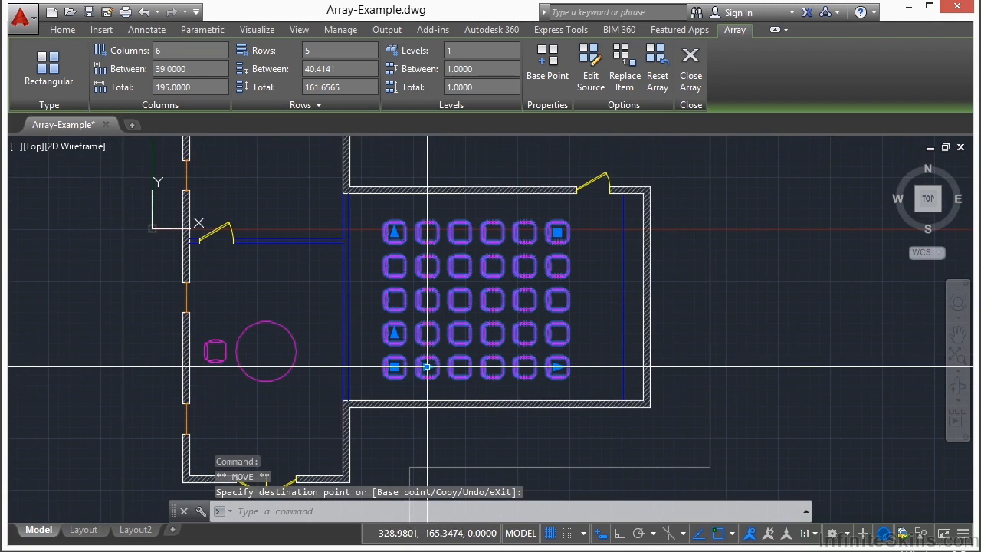
{"action": "key", "text": "ctrl"}
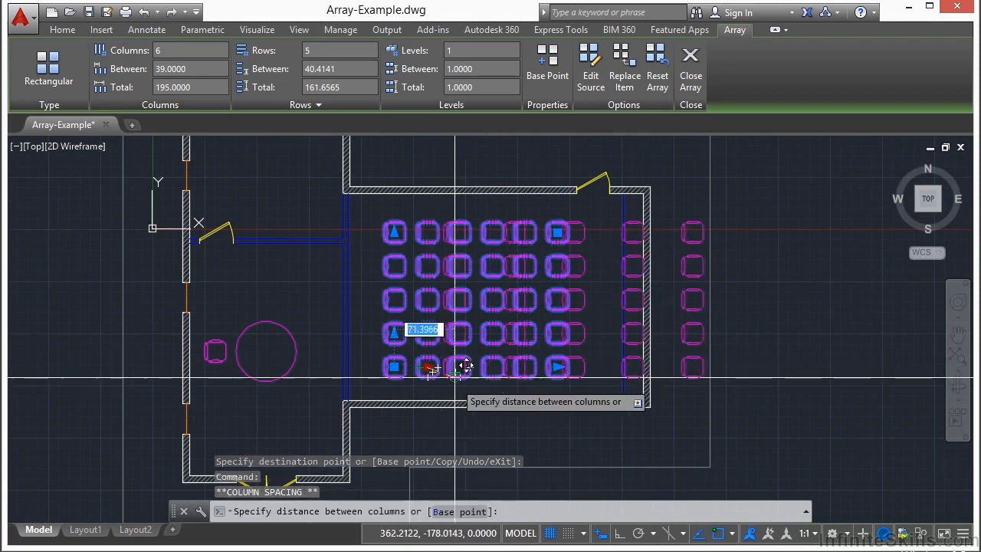
{"action": "left_click", "coordinate": [456, 365]}
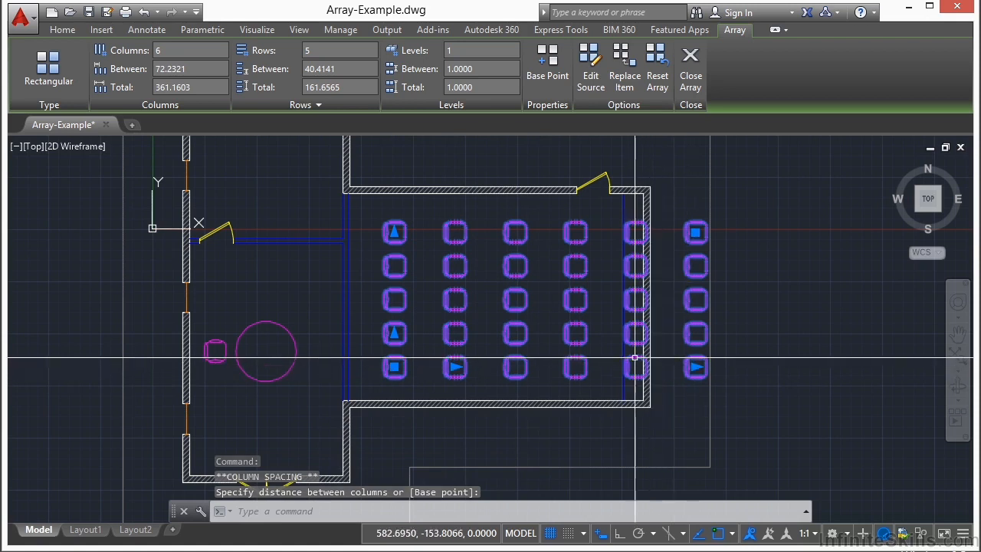
{"action": "left_click", "coordinate": [394, 233]}
{"action": "key", "text": "Escape"}
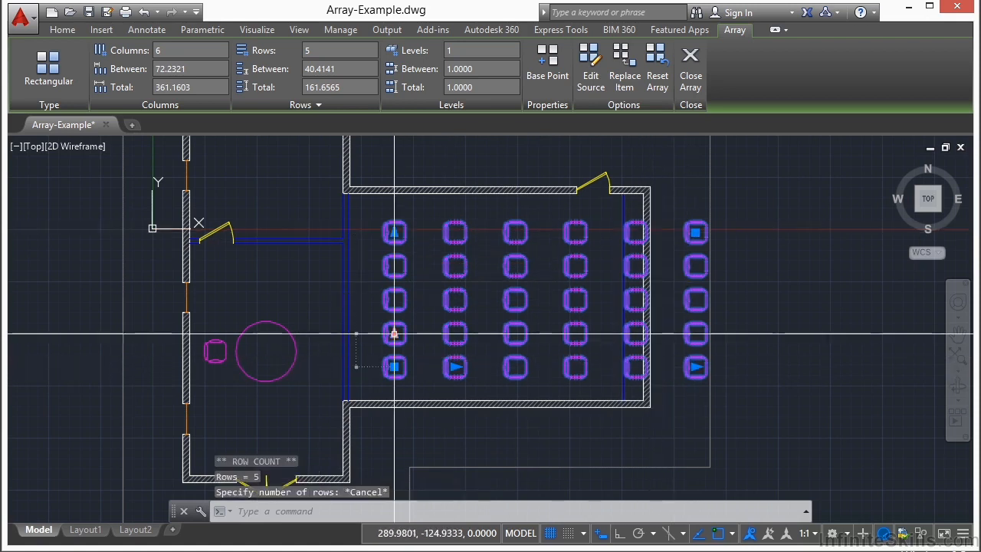
{"action": "left_click", "coordinate": [394, 334]}
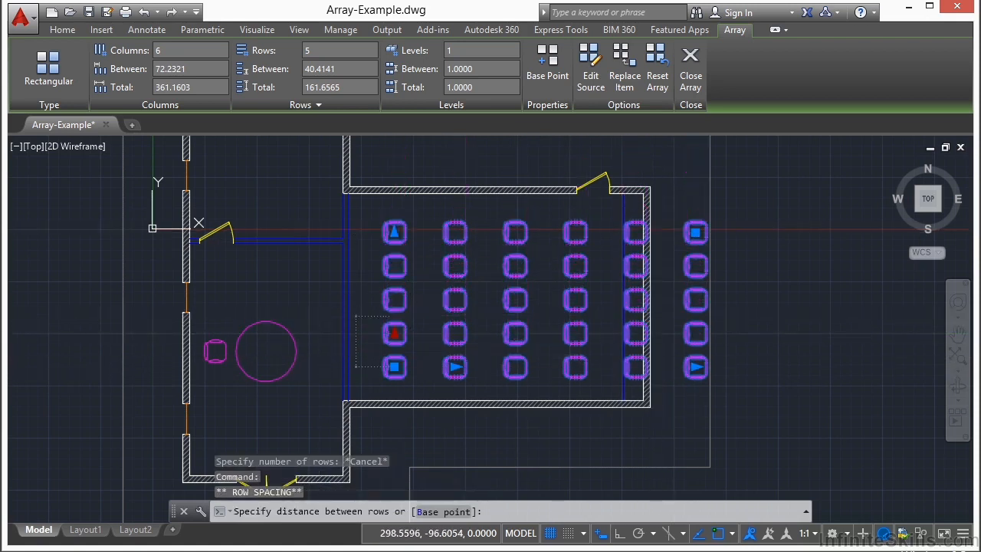
{"action": "left_click", "coordinate": [401, 310]}
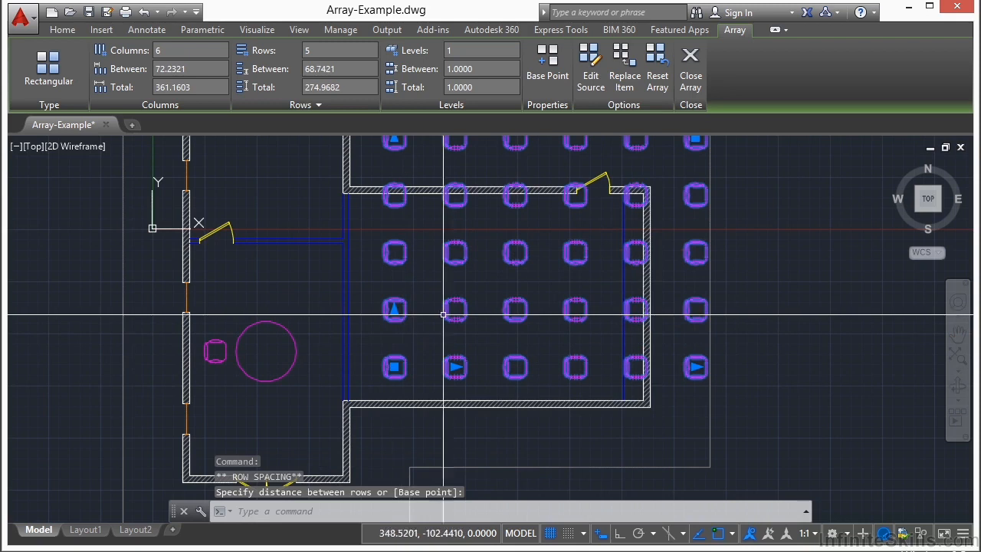
Reduce the chair array to 4 columns and 3 rows with its column count and row count grips.
{"action": "left_click", "coordinate": [696, 367]}
{"action": "middle_click_drag", "start_coordinate": [581, 240], "coordinate": [571, 290]}
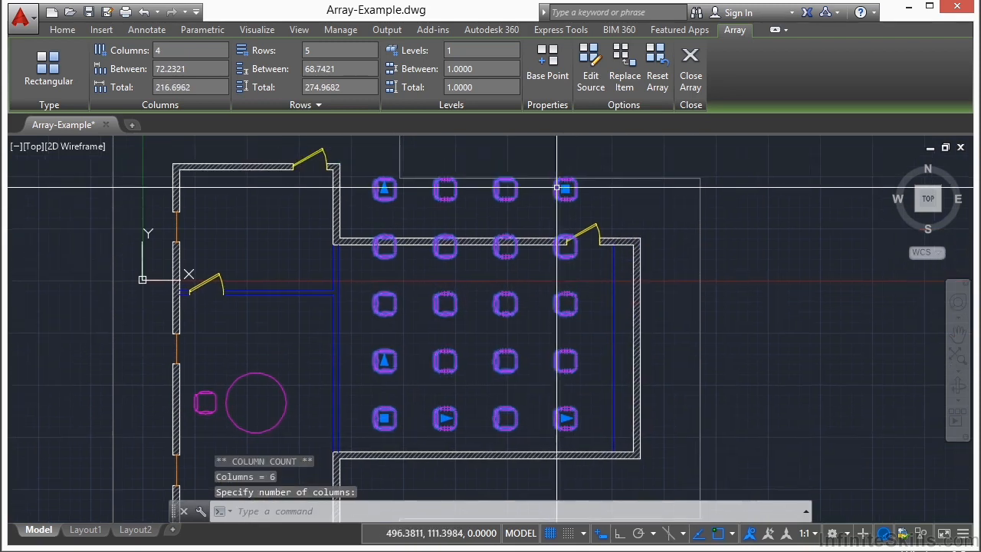
{"action": "left_click", "coordinate": [384, 189]}
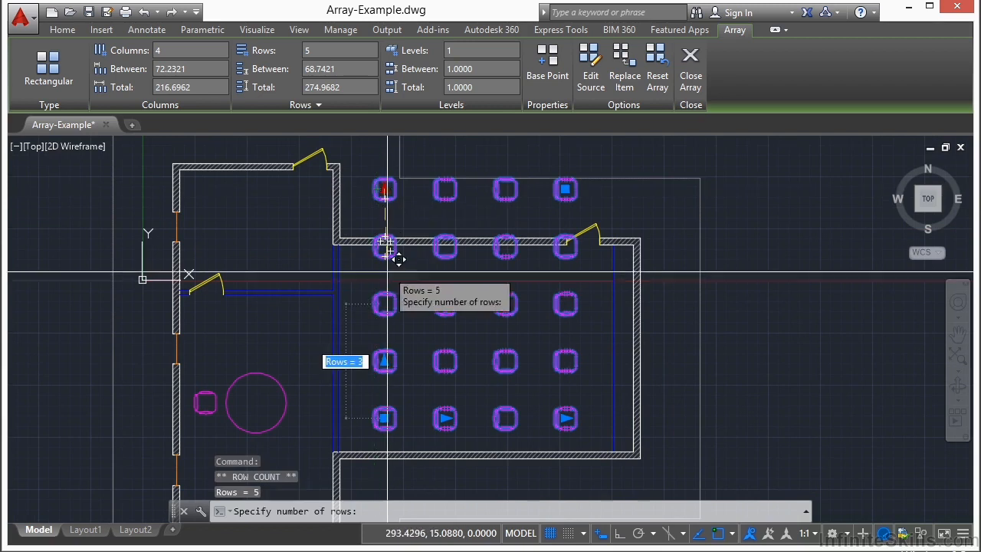
{"action": "left_click", "coordinate": [386, 296]}
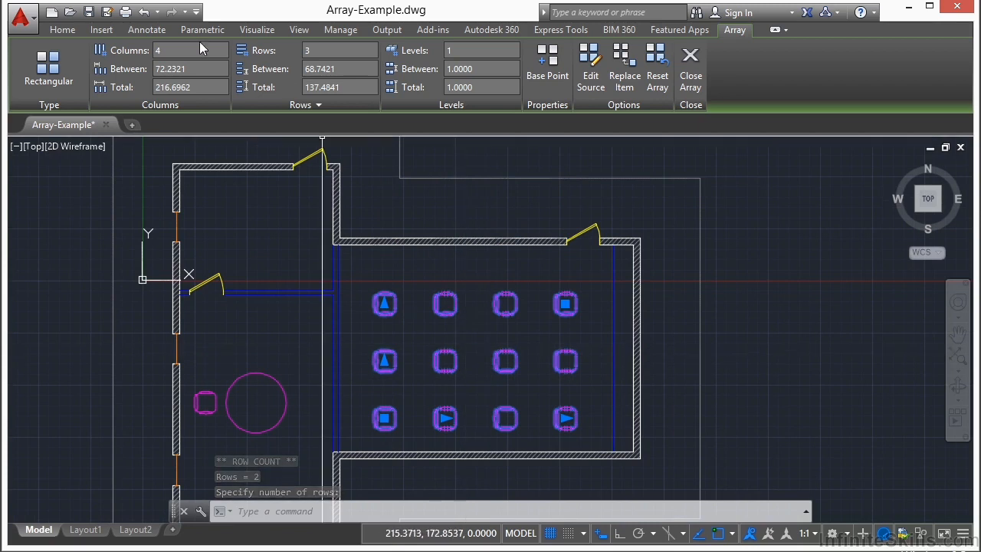
Set the chair array's column spacing to 80 and its row spacing to 70.
{"action": "left_click", "coordinate": [174, 70]}
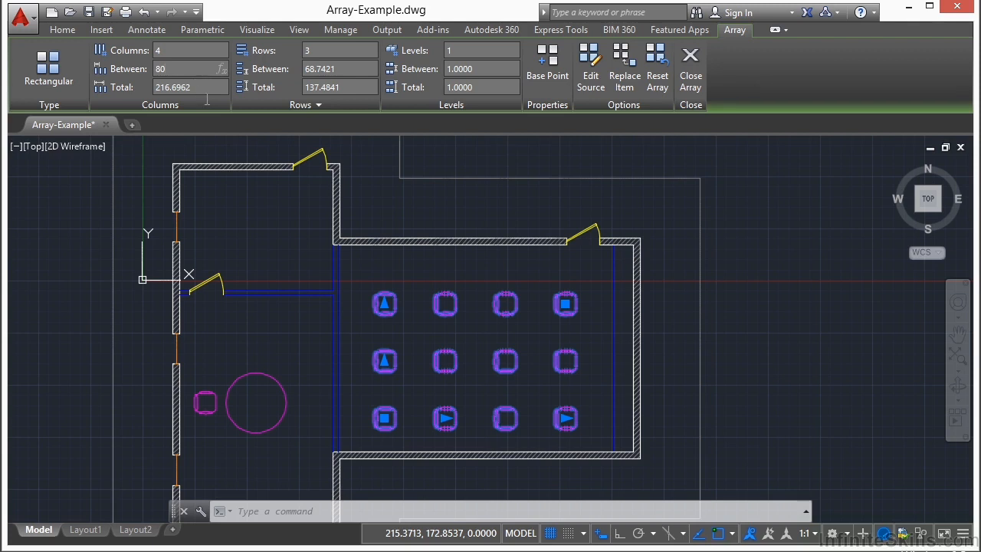
{"action": "key", "text": "Return"}
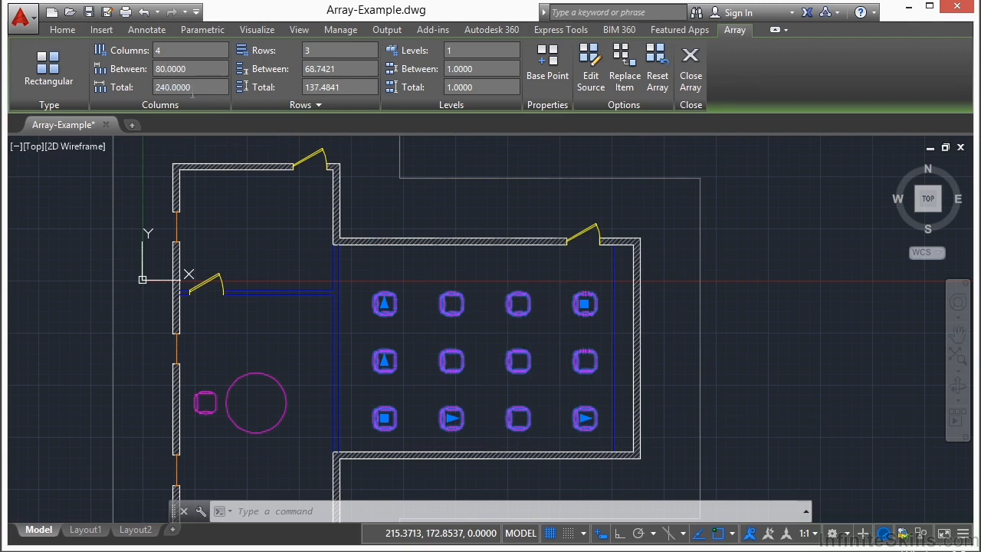
{"action": "left_click", "coordinate": [347, 69]}
{"action": "key", "text": "Return"}
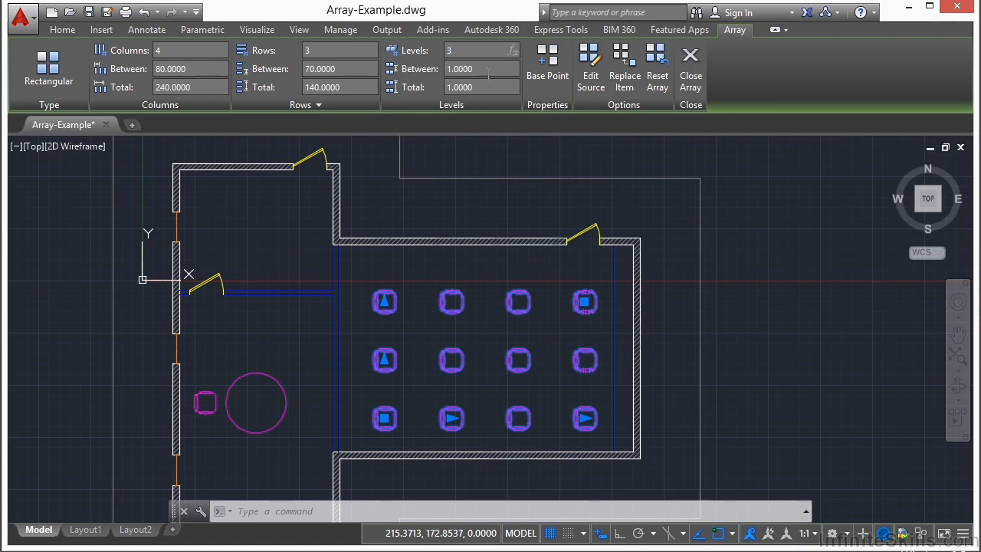
Try the chair array with 3 levels and return the level count to 1.
{"action": "left_click", "coordinate": [484, 70]}
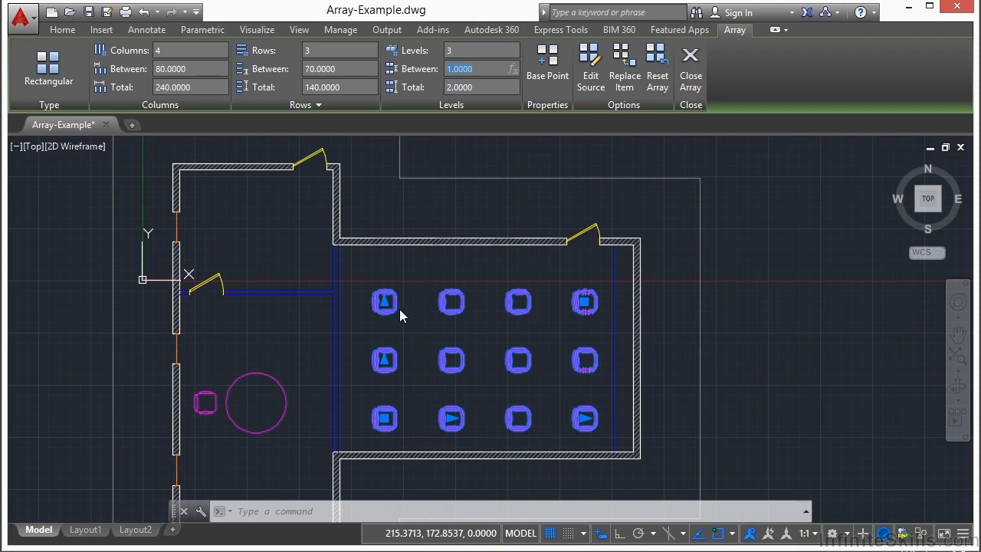
{"action": "left_click", "coordinate": [475, 55]}
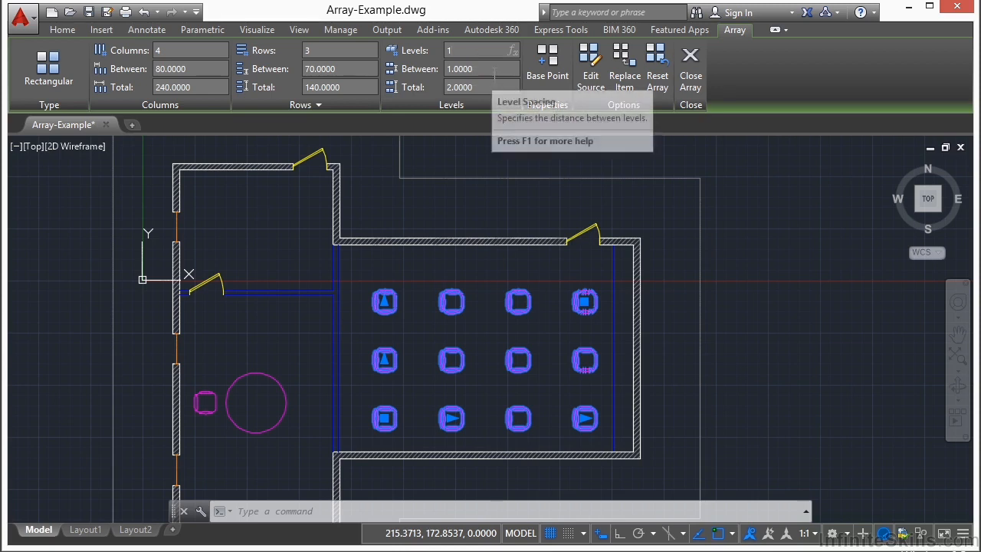
{"action": "key", "text": "Tab"}
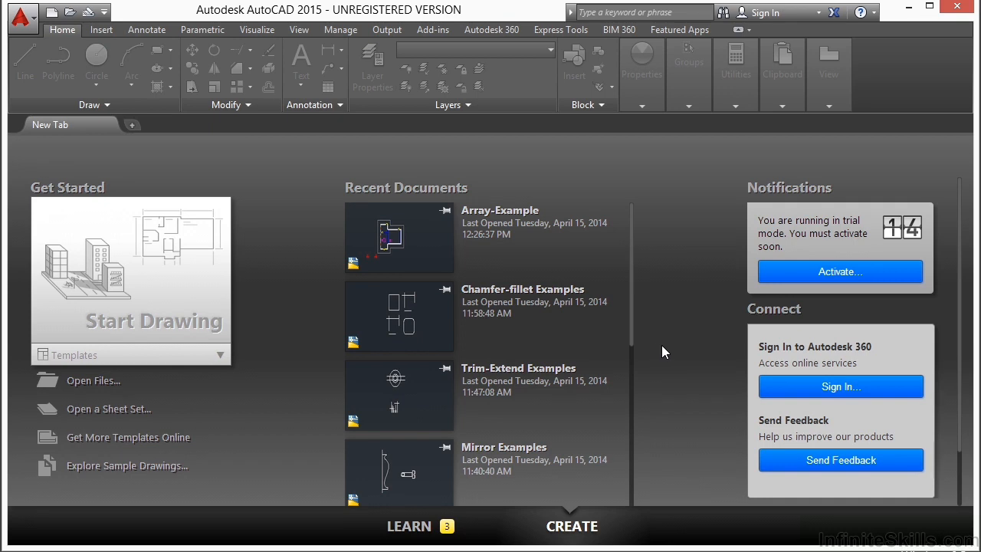
Open the drawing Array-Example.dwg from the 06 folder.
{"action": "left_click", "coordinate": [100, 381]}
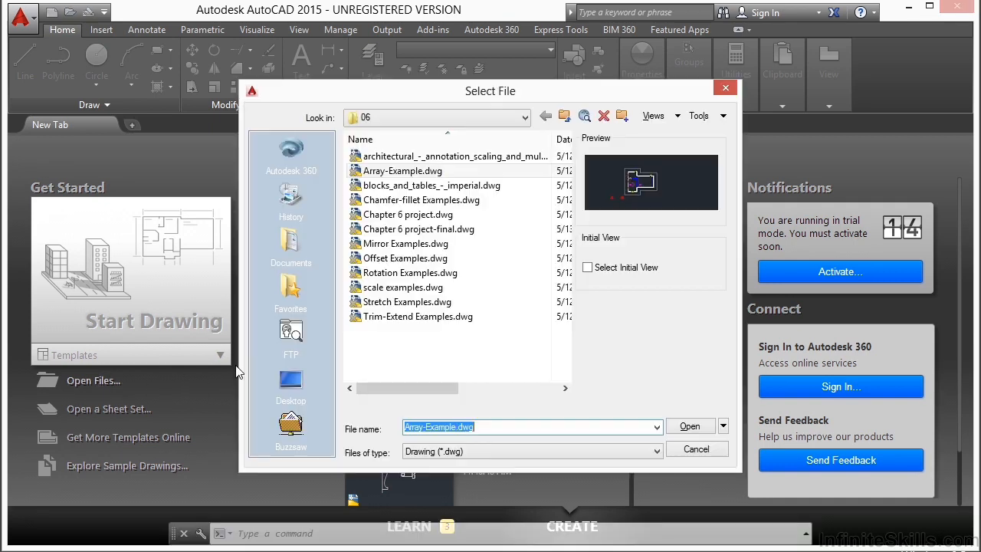
{"action": "left_click", "coordinate": [434, 173]}
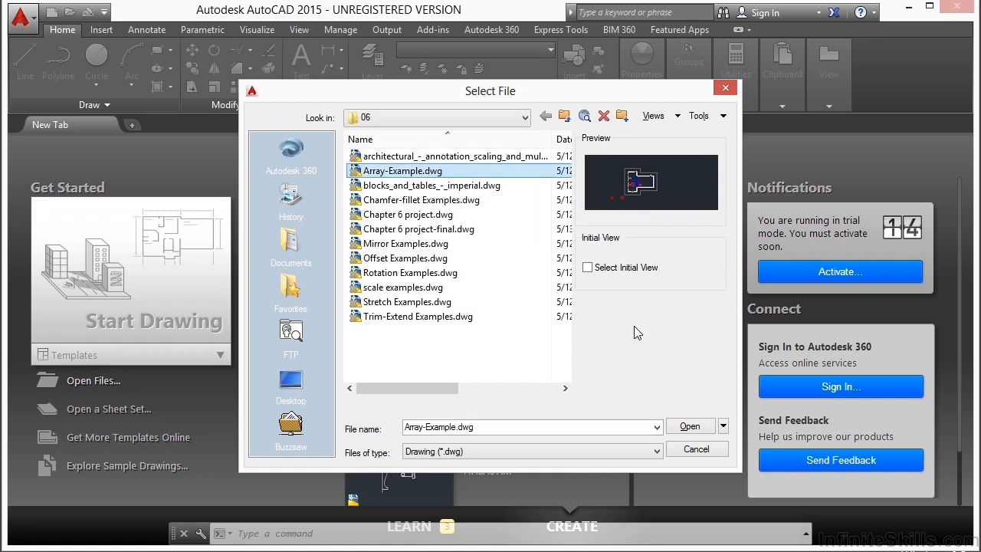
{"action": "left_click", "coordinate": [688, 426]}
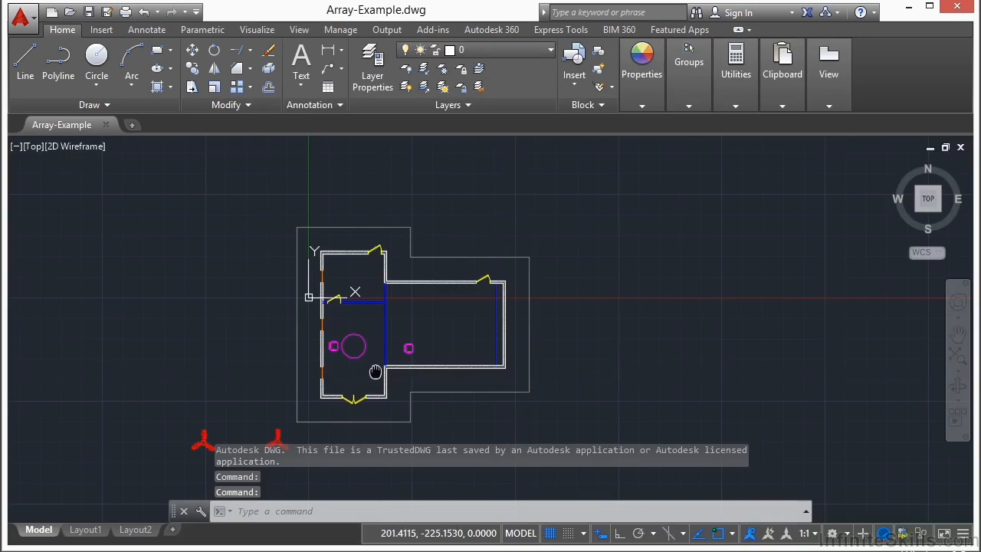
{"action": "middle_click_drag", "start_coordinate": [372, 372], "coordinate": [442, 351]}
{"action": "scroll", "coordinate": [383, 276], "scroll_direction": "up", "scroll_amount": 8}
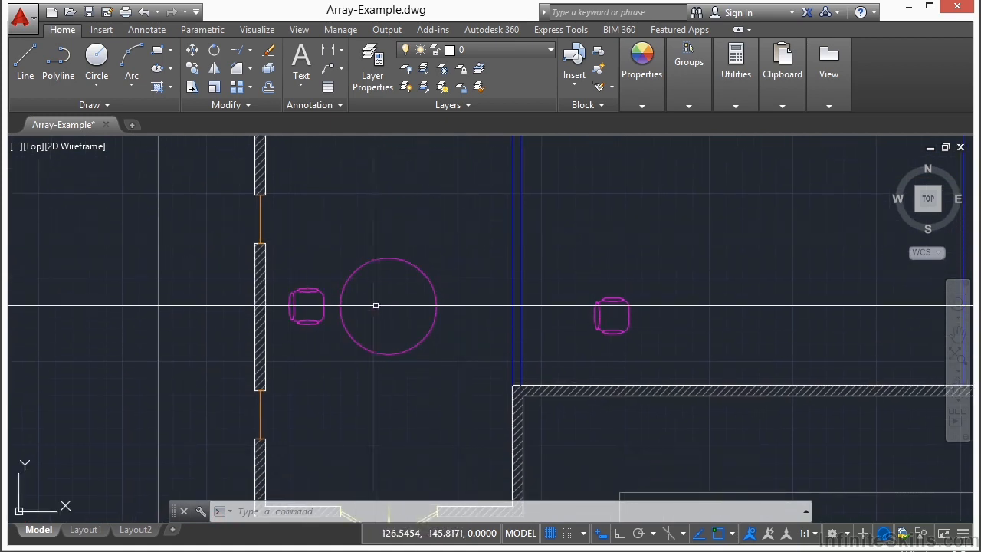
{"action": "scroll", "coordinate": [376, 305], "scroll_direction": "up", "scroll_amount": 2}
{"action": "middle_click_drag", "start_coordinate": [375, 305], "coordinate": [373, 315]}
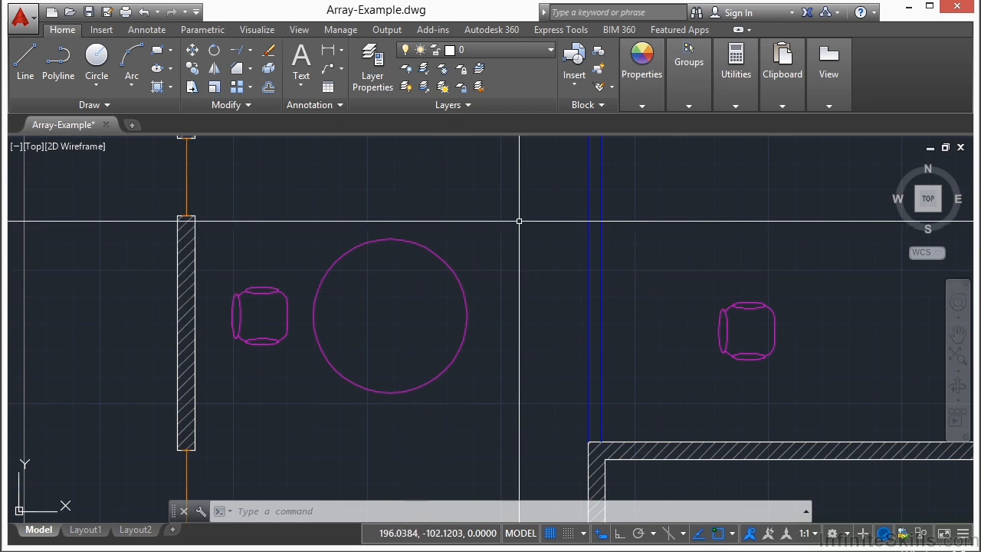
{"action": "type", "text": "AR"}
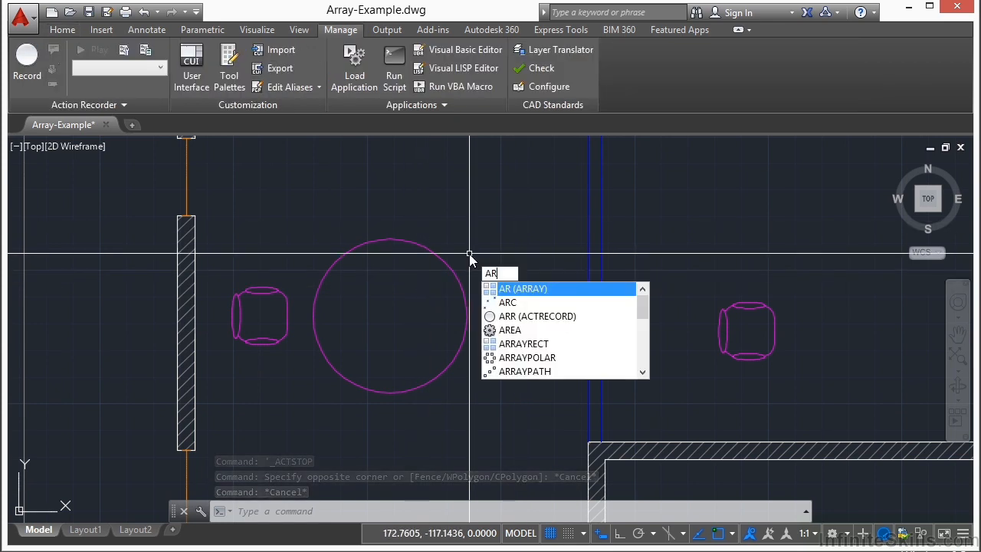
{"action": "key", "text": "Return"}
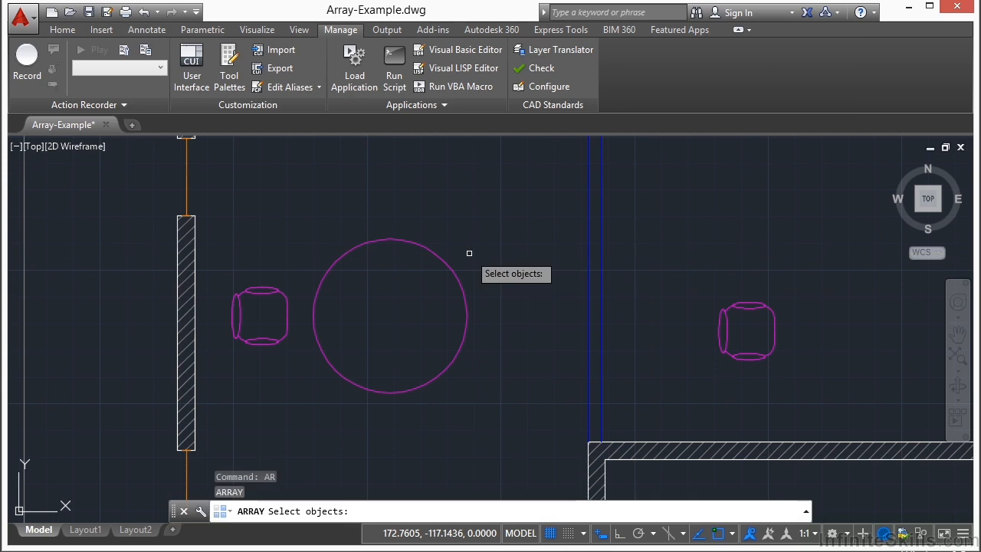
{"action": "left_click", "coordinate": [246, 291]}
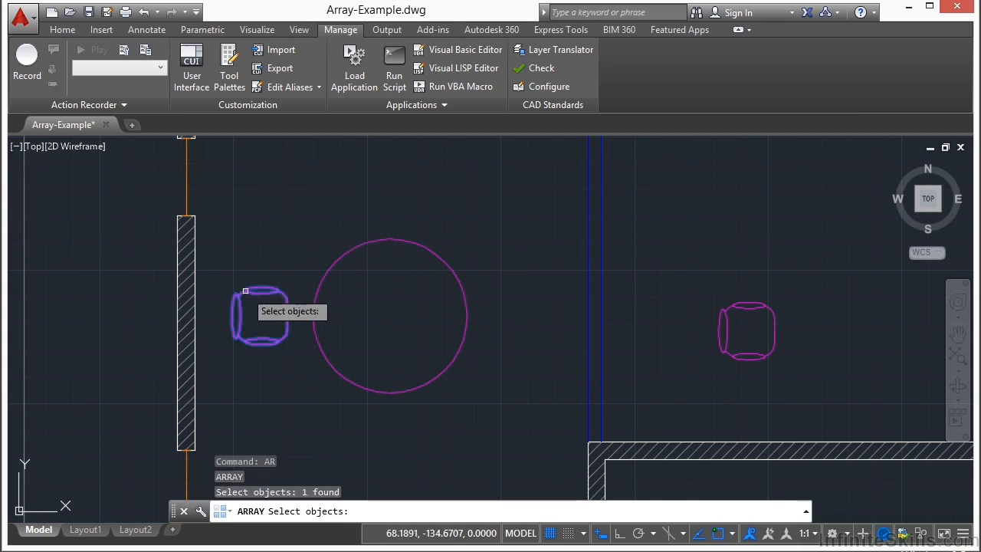
{"action": "key", "text": "Return"}
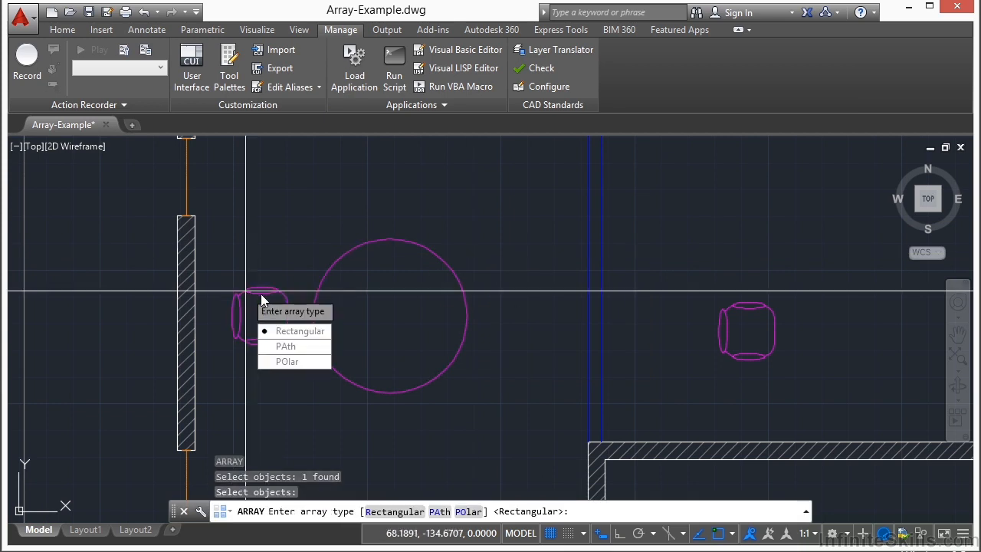
{"action": "left_click", "coordinate": [322, 367]}
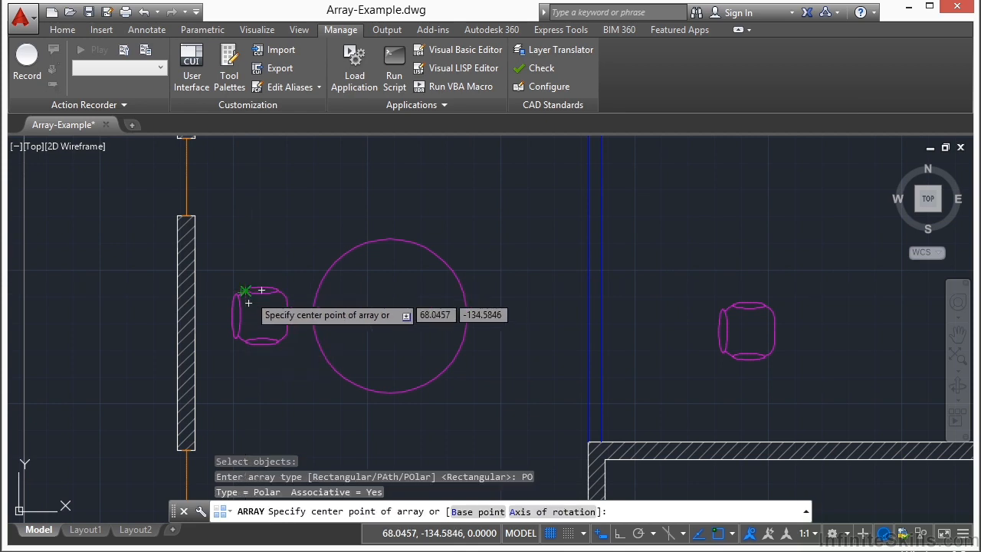
{"action": "key", "text": "Escape"}
{"action": "key", "text": "Escape"}
{"action": "key", "text": "Escape"}
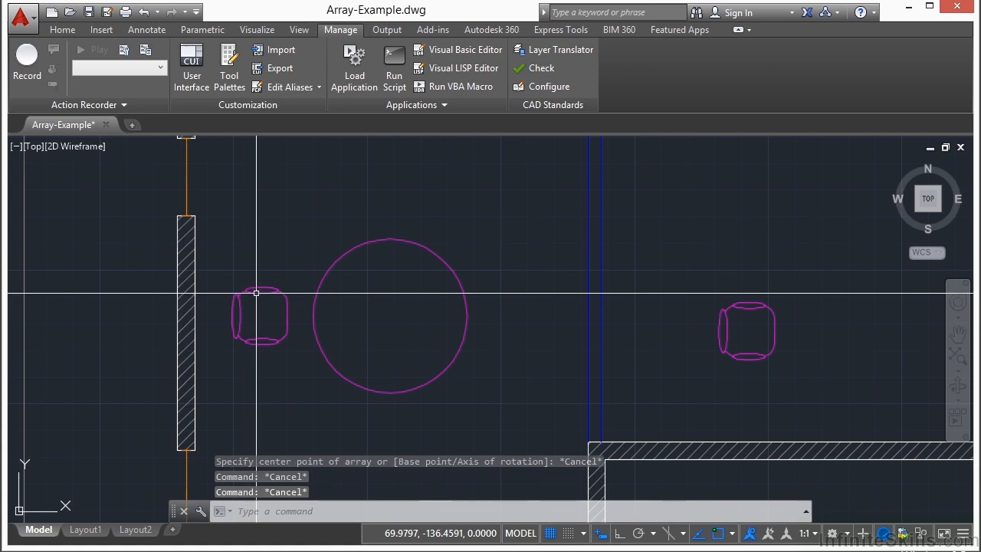
Create a polar array of the chair beside the round table, centered on the table circle's center.
{"action": "left_click", "coordinate": [63, 30]}
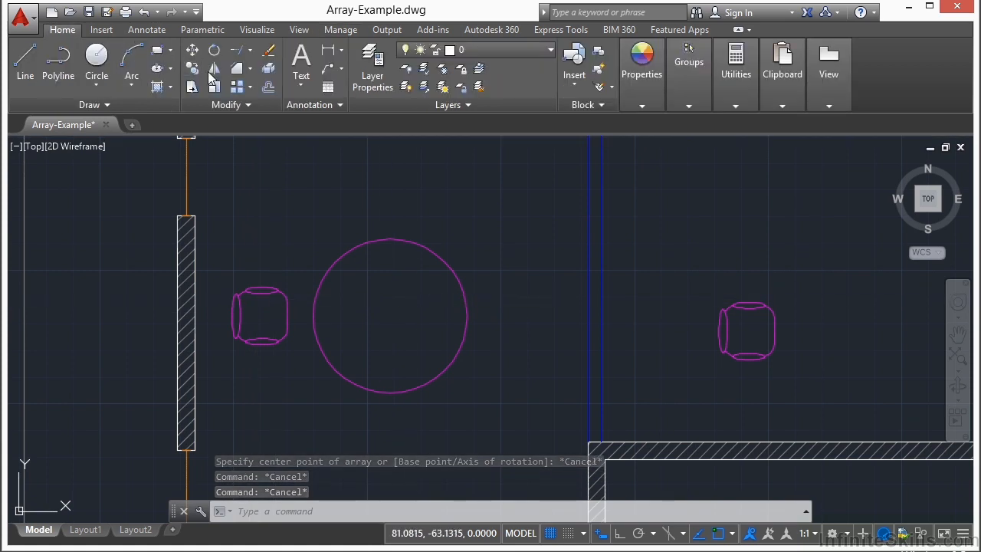
{"action": "left_click", "coordinate": [251, 88]}
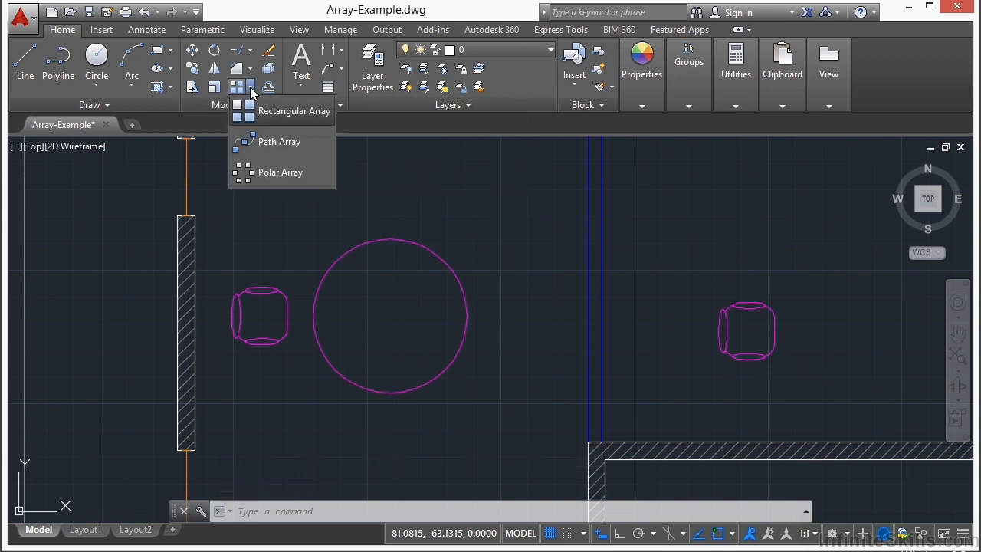
{"action": "left_click", "coordinate": [280, 174]}
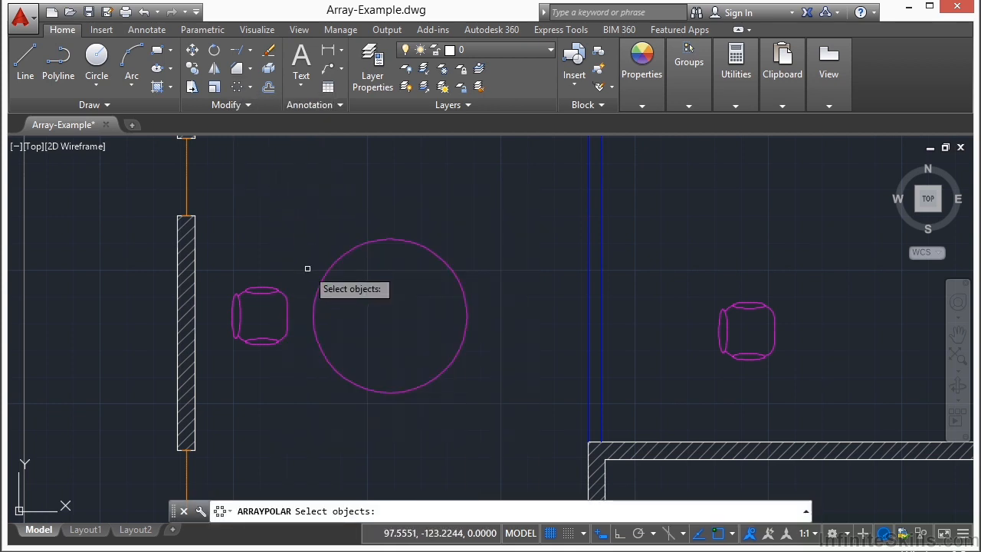
{"action": "left_click", "coordinate": [287, 305]}
{"action": "key", "text": "Return"}
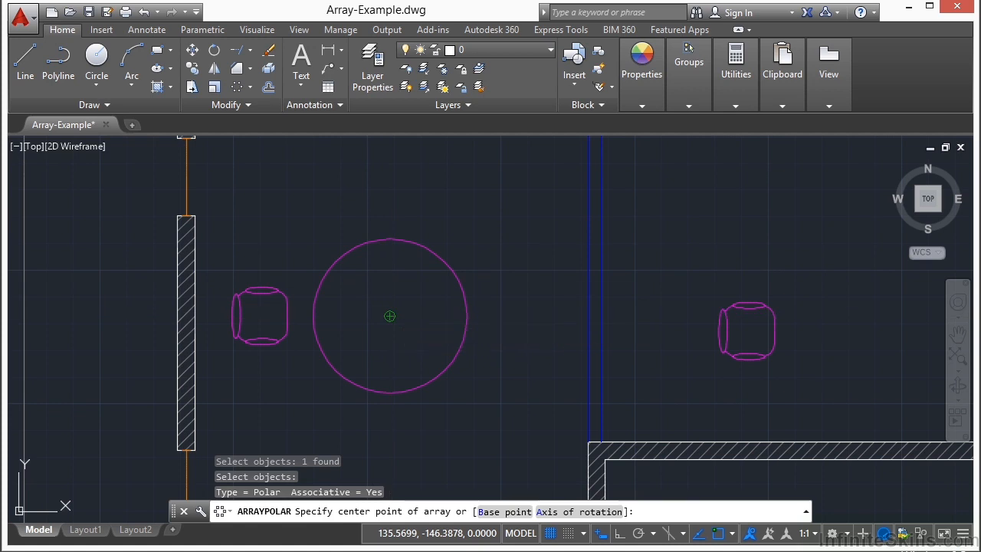
{"action": "left_click", "coordinate": [390, 316]}
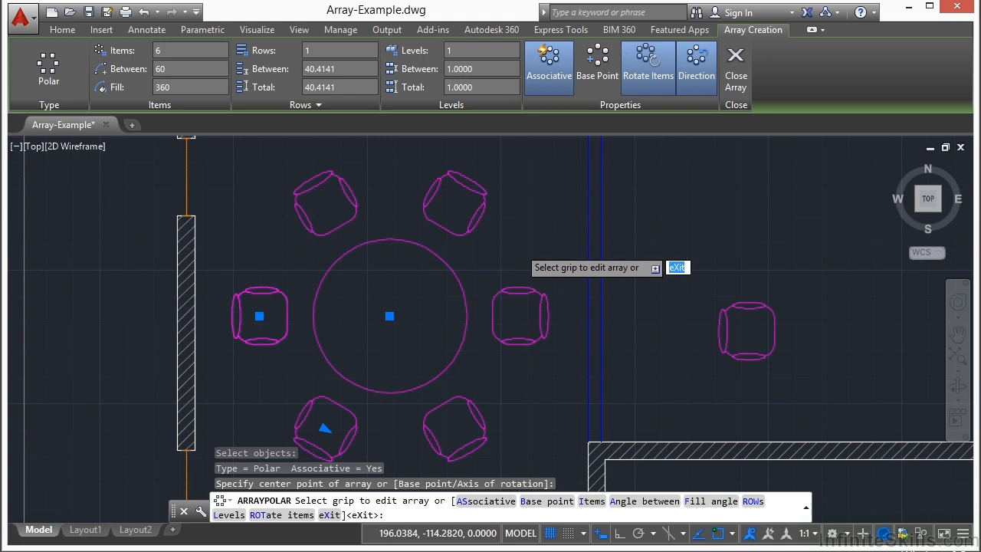
Set the polar chair array's angle between items to 38 degrees and its item count to 9 with the grips.
{"action": "scroll", "coordinate": [519, 248], "scroll_direction": "down", "scroll_amount": 2}
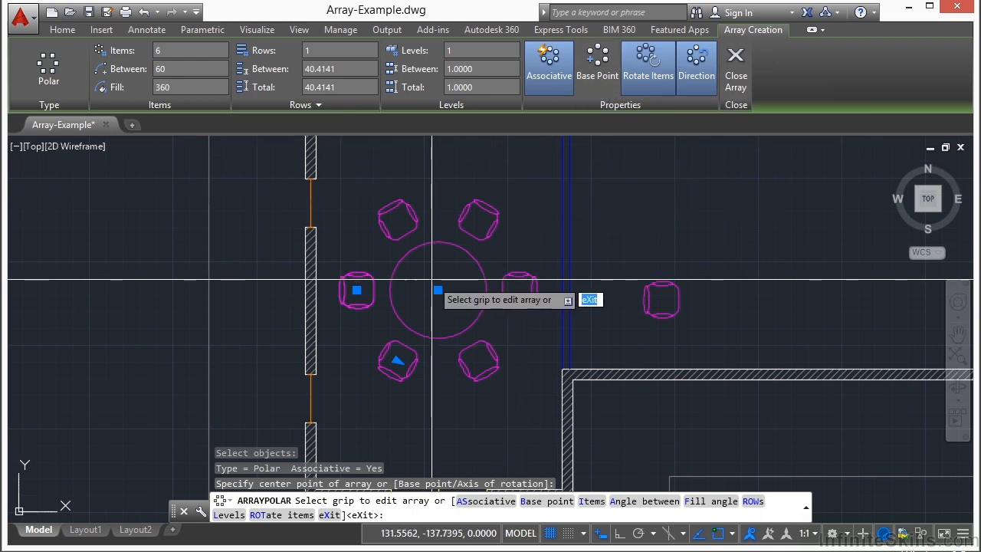
{"action": "left_click", "coordinate": [397, 360]}
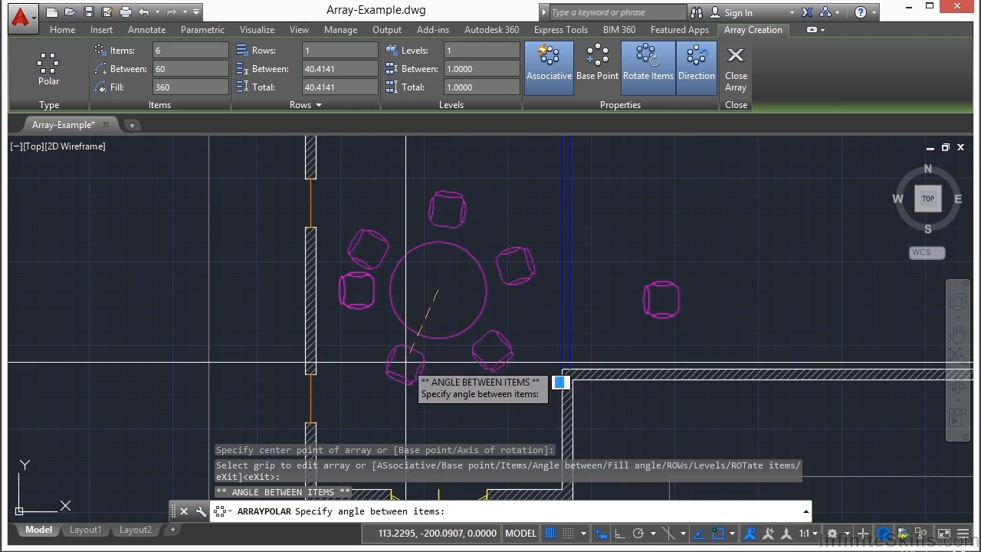
{"action": "left_click", "coordinate": [366, 347]}
{"action": "left_click", "coordinate": [536, 267]}
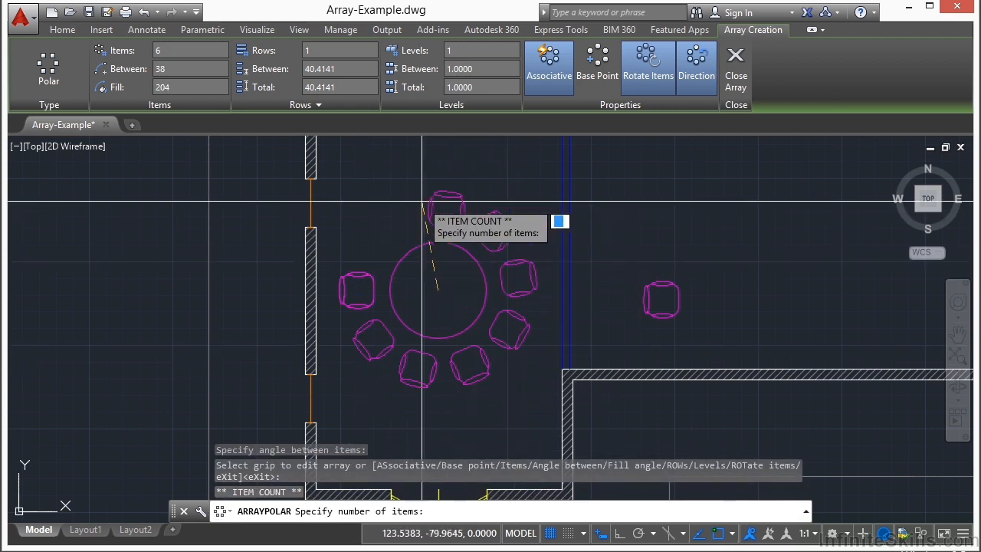
{"action": "left_click", "coordinate": [375, 210]}
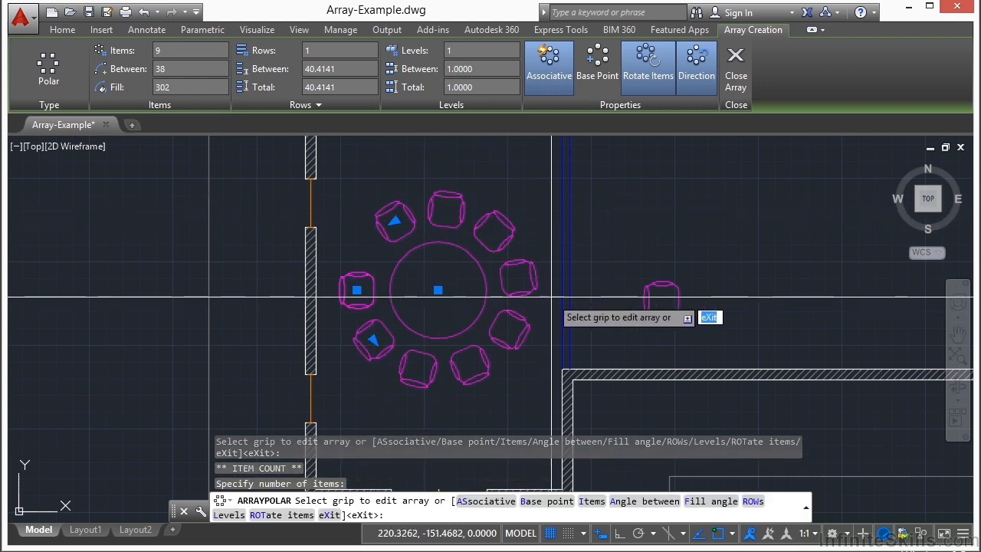
Set the polar chair array's angle between items to 40 degrees with the grip and its item count to 5.
{"action": "left_click", "coordinate": [371, 338]}
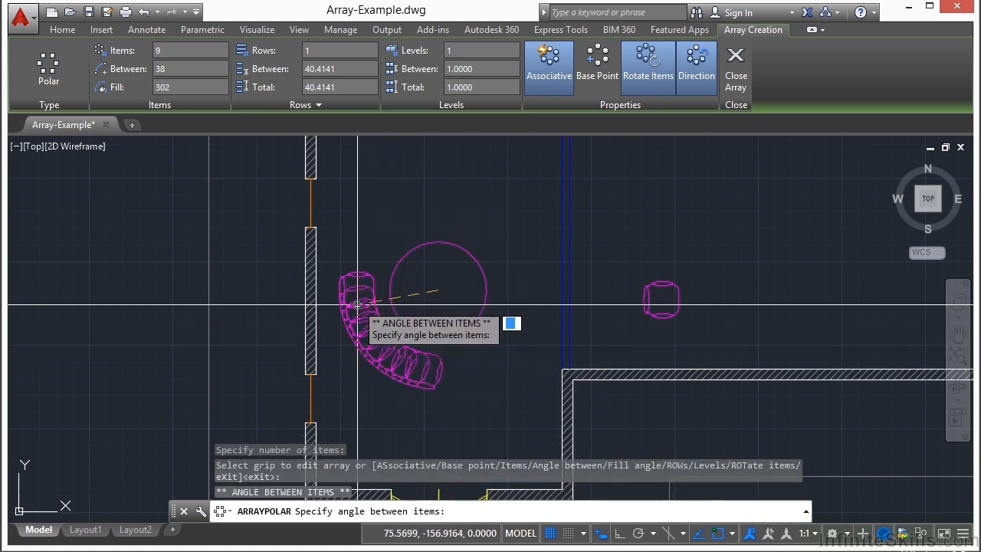
{"action": "left_click", "coordinate": [407, 346]}
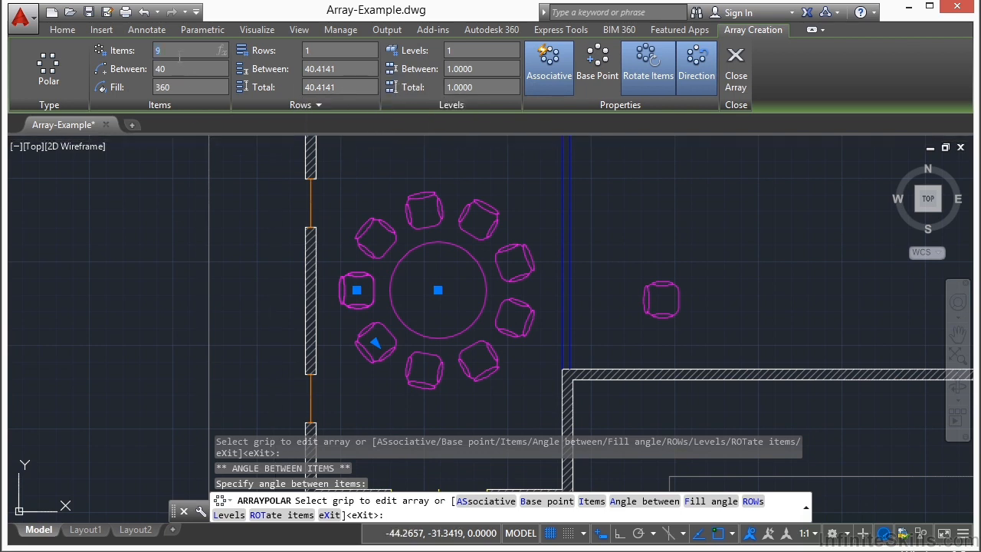
{"action": "key", "text": "Return"}
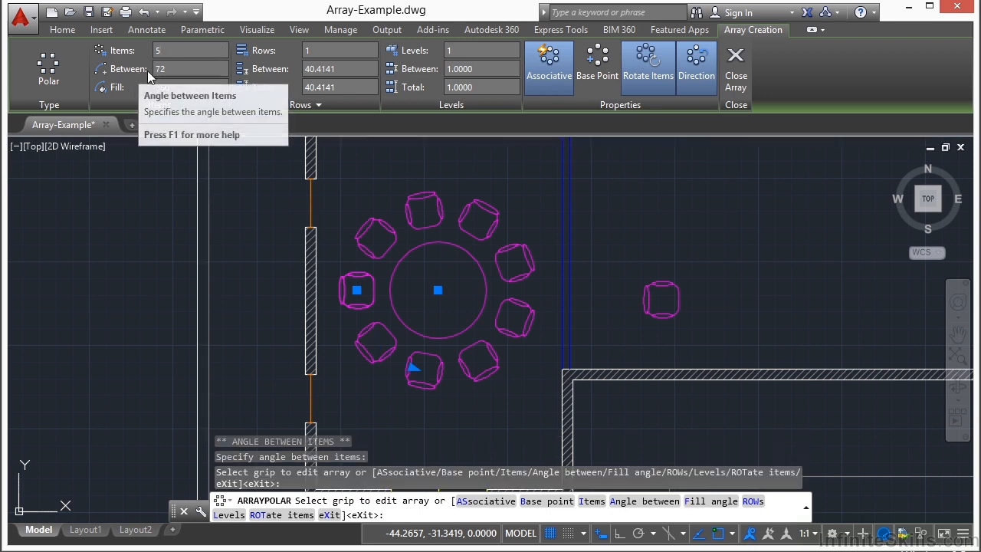
Try a fill angle of 180 degrees for the chair array and return it to 360.
{"action": "left_click", "coordinate": [188, 92]}
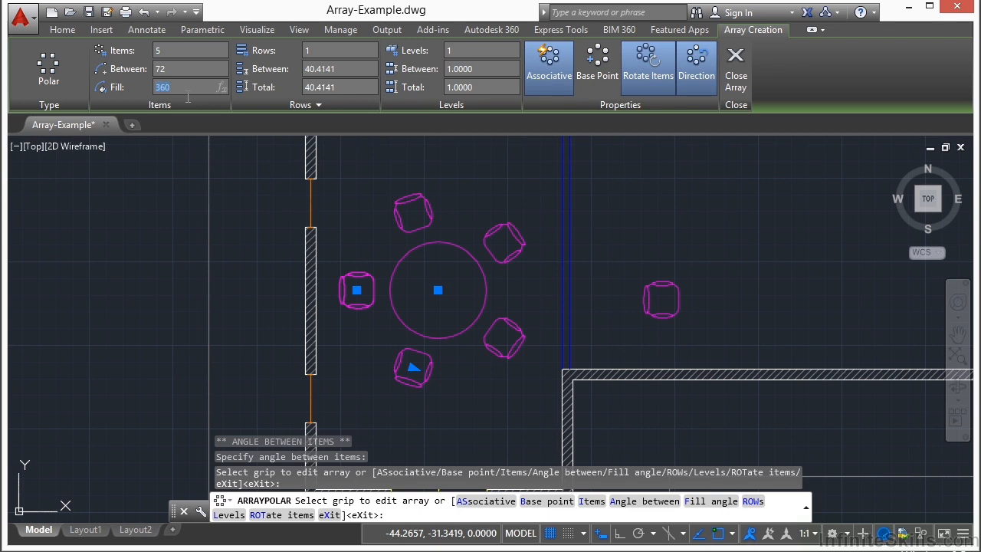
{"action": "key", "text": "Return"}
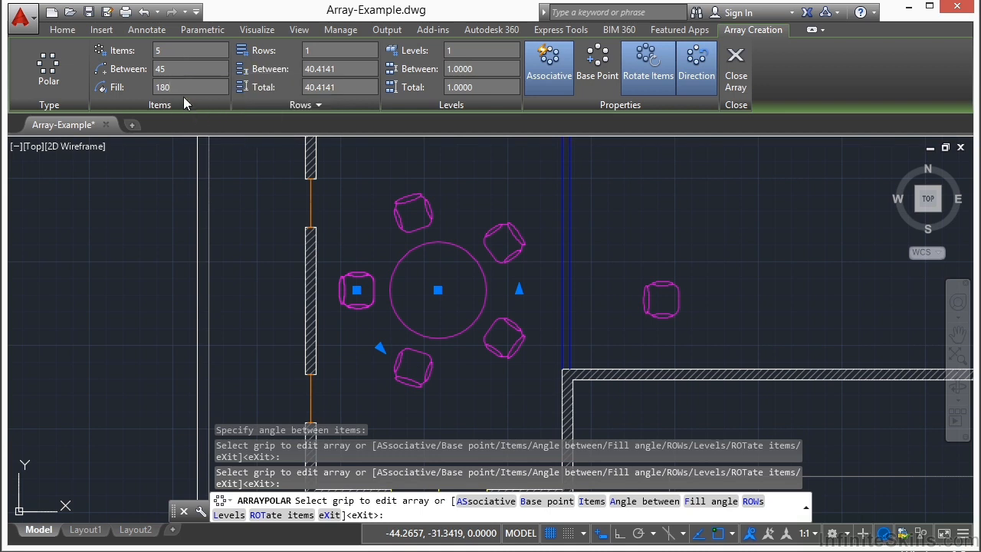
{"action": "left_click", "coordinate": [183, 94]}
{"action": "type", "text": "360"}
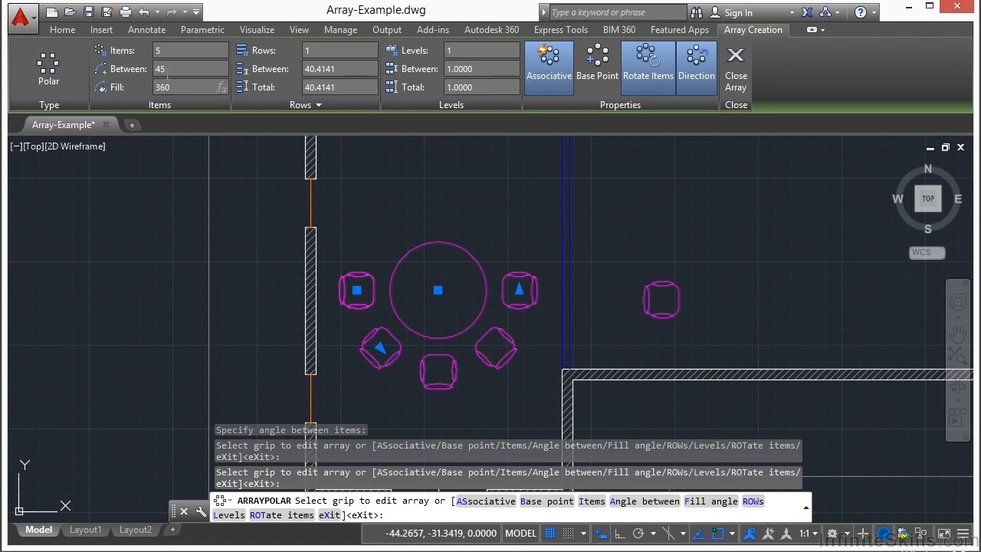
{"action": "key", "text": "Return"}
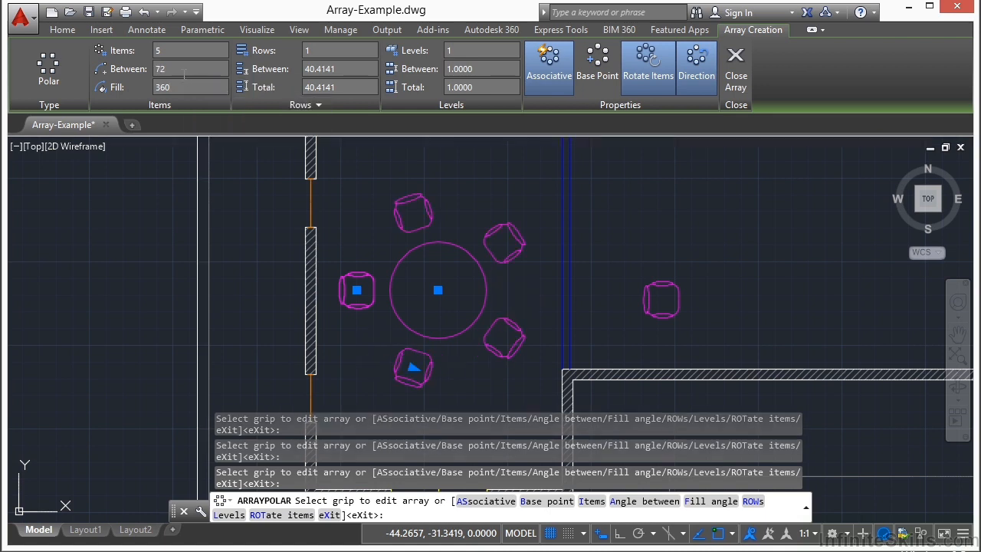
Try an angle of 56 degrees between the chairs and restore the fill angle to 360 degrees.
{"action": "left_click", "coordinate": [176, 70]}
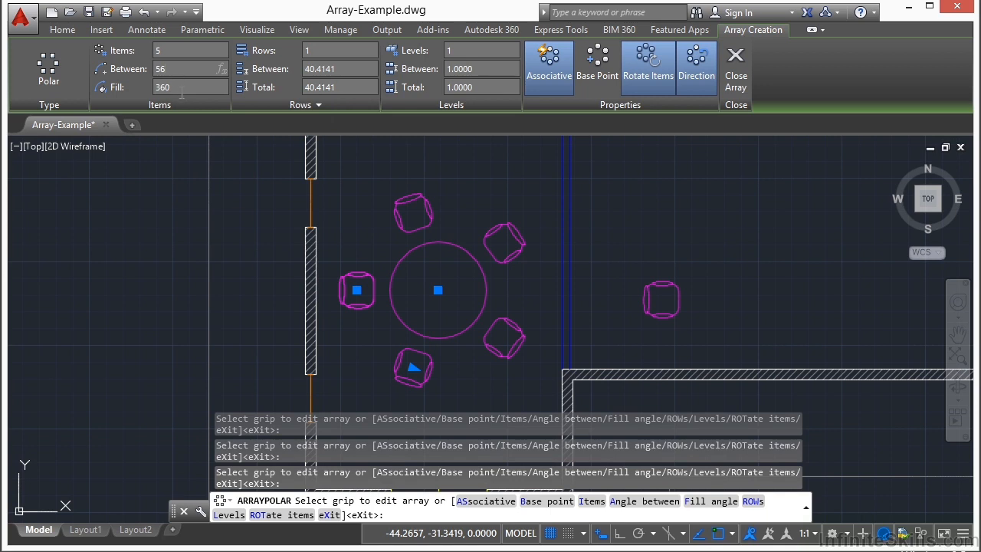
{"action": "key", "text": "Return"}
{"action": "left_click", "coordinate": [184, 89]}
{"action": "key", "text": "Return"}
Try the chair array with 2 rows and return the row count to 1.
{"action": "type", "text": "2"}
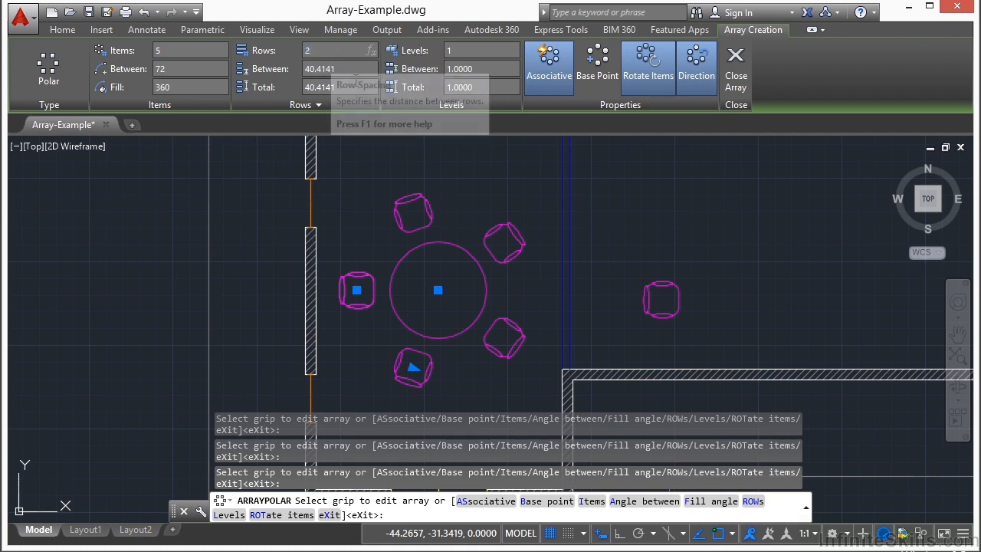
{"action": "left_click", "coordinate": [358, 73]}
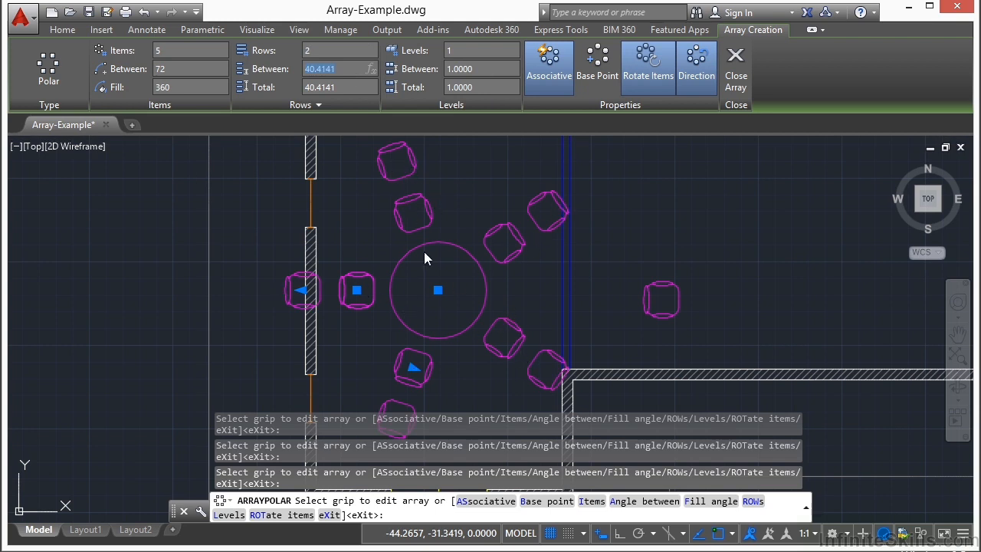
{"action": "left_click", "coordinate": [475, 54]}
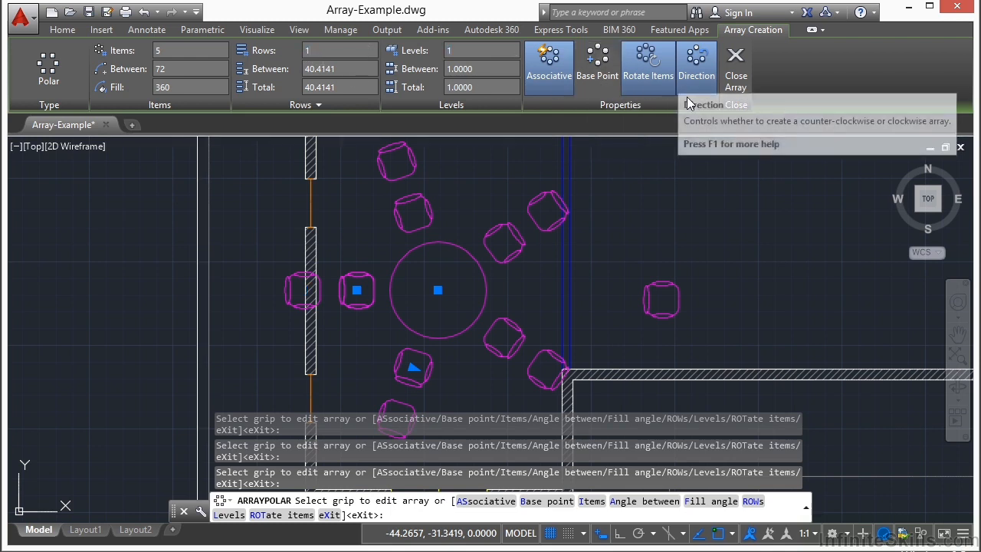
Toggle the array's direction and item rotation off and back on to compare the chair layouts.
{"action": "left_click", "coordinate": [698, 77]}
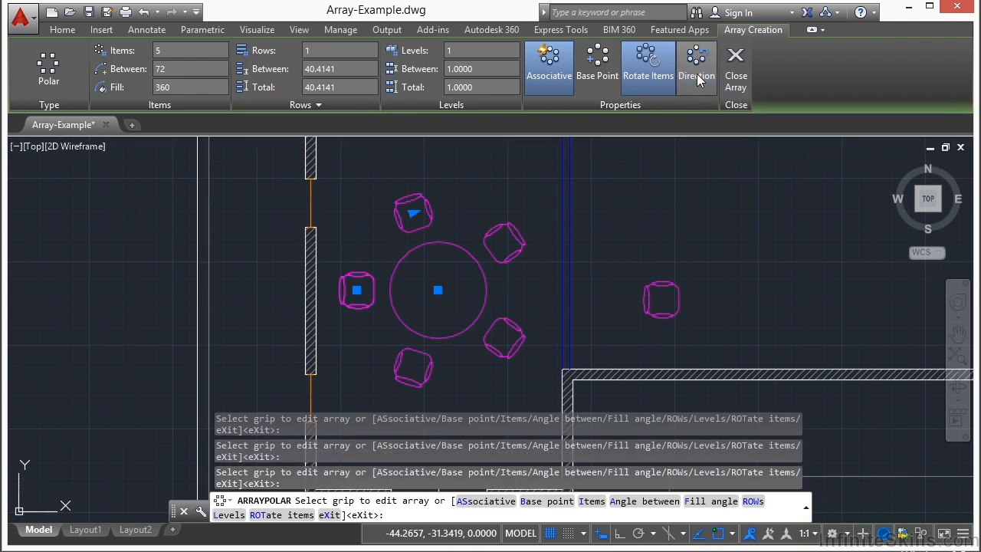
{"action": "left_click", "coordinate": [698, 76]}
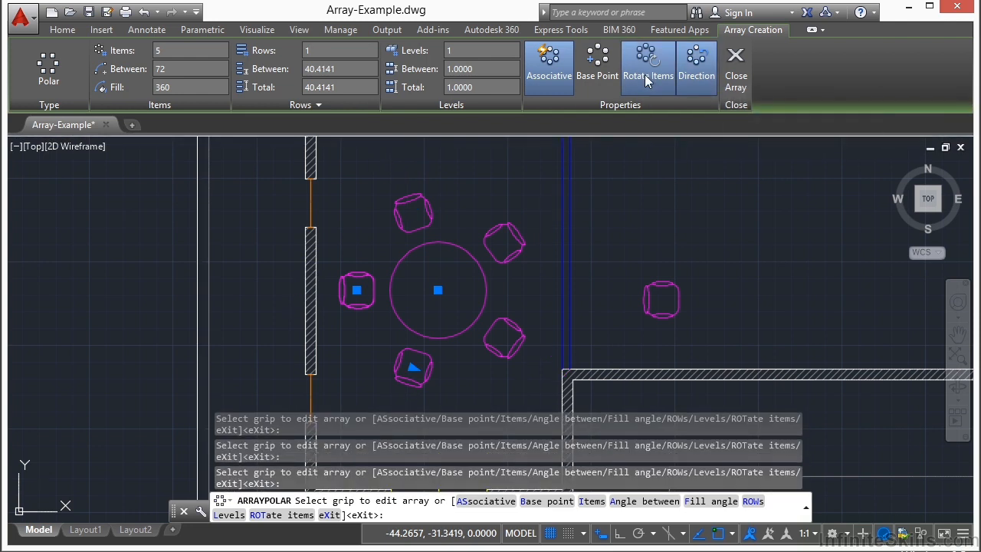
{"action": "left_click", "coordinate": [648, 65]}
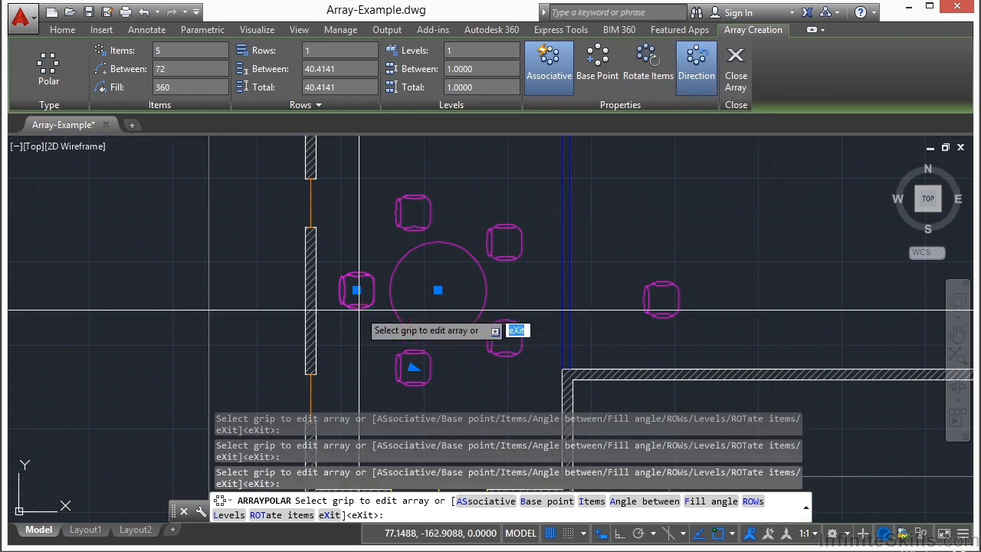
{"action": "scroll", "coordinate": [367, 351], "scroll_direction": "up", "scroll_amount": 2}
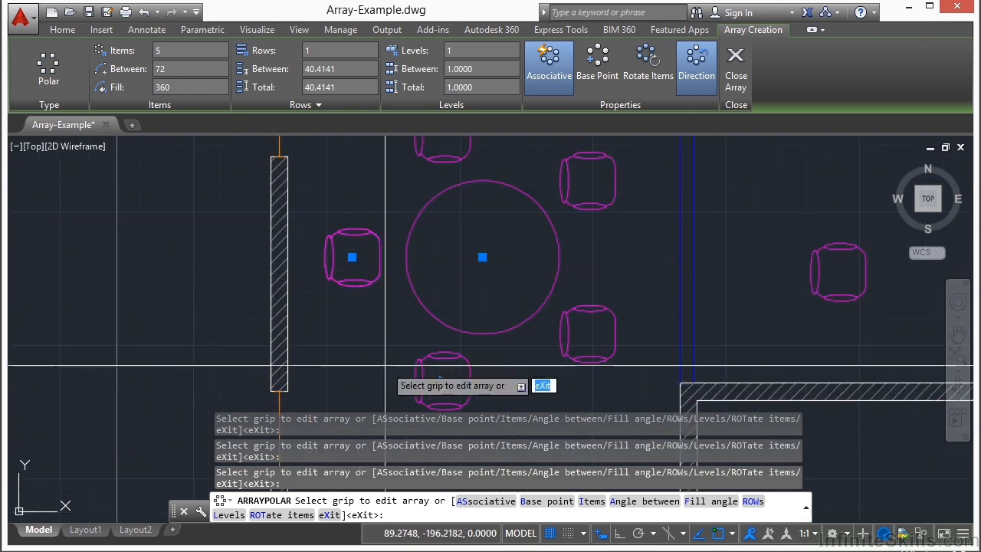
{"action": "left_click", "coordinate": [657, 61]}
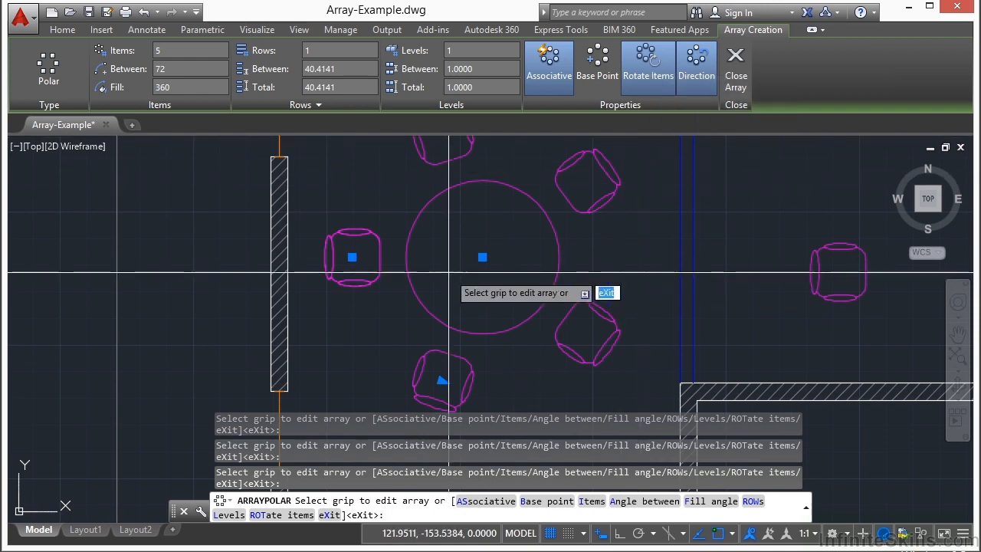
Move the array's base point to the table circle's center and toggle the associative option off and on.
{"action": "scroll", "coordinate": [410, 275], "scroll_direction": "down", "scroll_amount": 2}
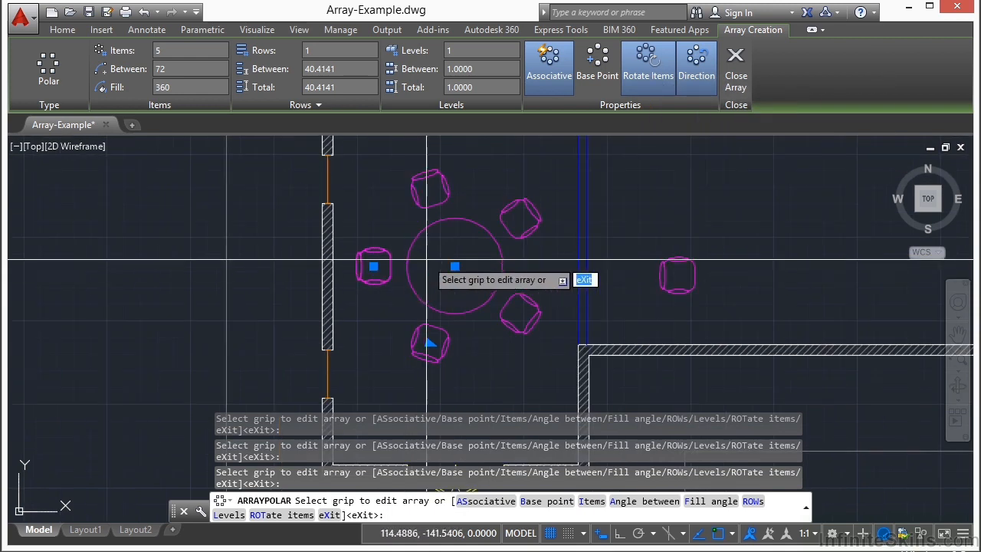
{"action": "left_click", "coordinate": [597, 65]}
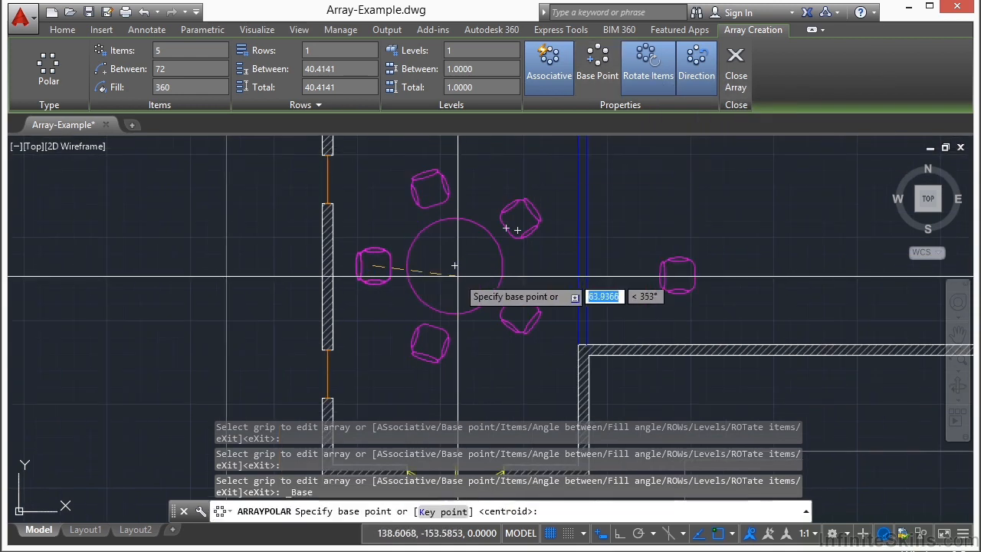
{"action": "left_click", "coordinate": [454, 265]}
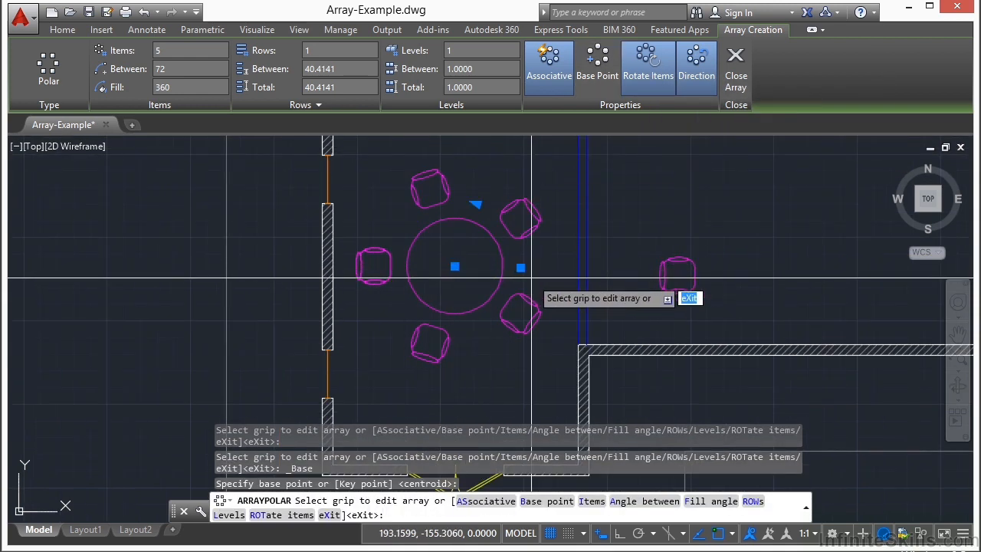
{"action": "left_click", "coordinate": [549, 76]}
{"action": "left_click", "coordinate": [548, 76]}
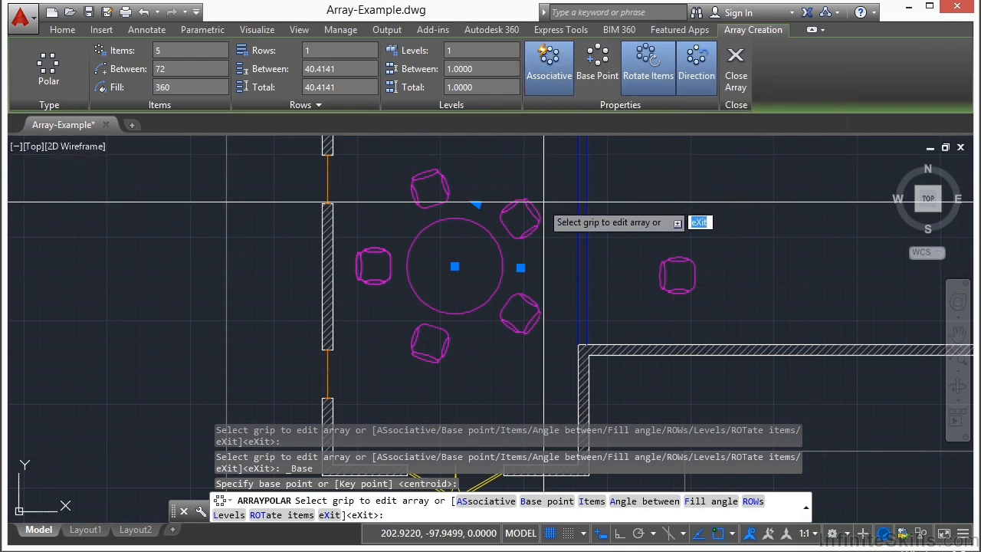
Try stretching the array's radius from its base grip to the table's center, and undo the whole polar array.
{"action": "left_click", "coordinate": [521, 267]}
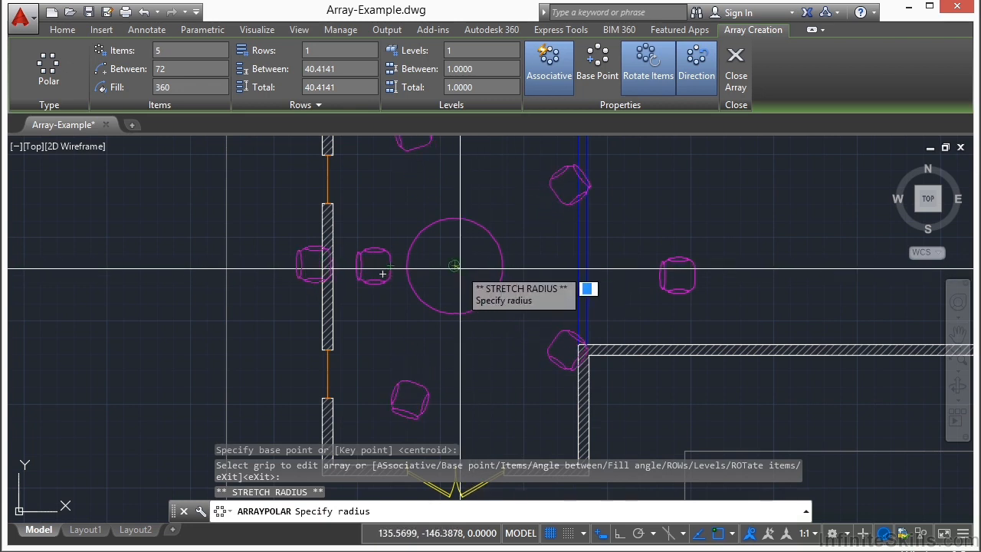
{"action": "left_click", "coordinate": [455, 266]}
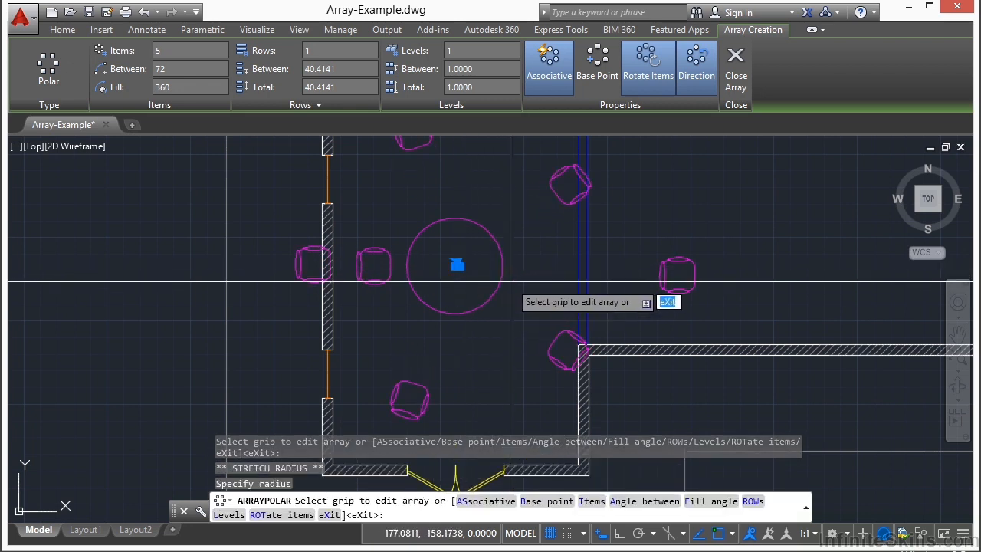
{"action": "key", "text": "Escape"}
{"action": "key", "text": "ctrl+z"}
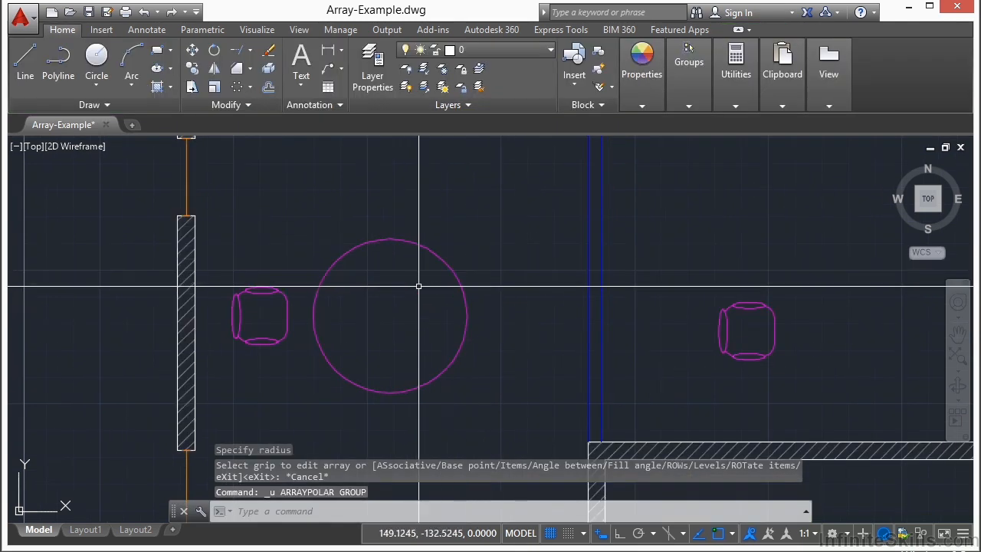
Create an associative polar array of the chair with 6 items over 360 degrees, centered on the table circle's center.
{"action": "middle_click_drag", "start_coordinate": [419, 299], "coordinate": [444, 274]}
{"action": "scroll", "coordinate": [454, 249], "scroll_direction": "down", "scroll_amount": 2}
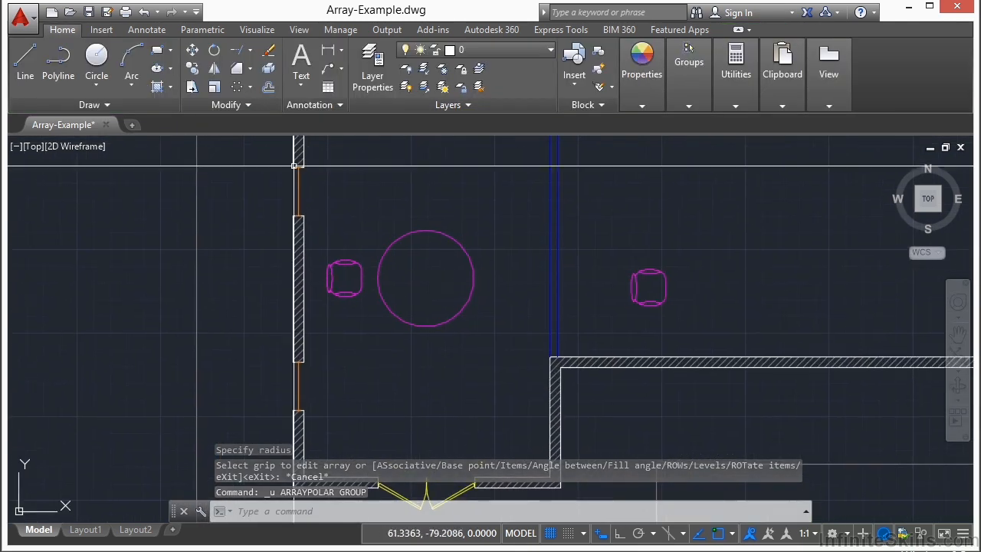
{"action": "left_click", "coordinate": [250, 87]}
{"action": "left_click", "coordinate": [293, 182]}
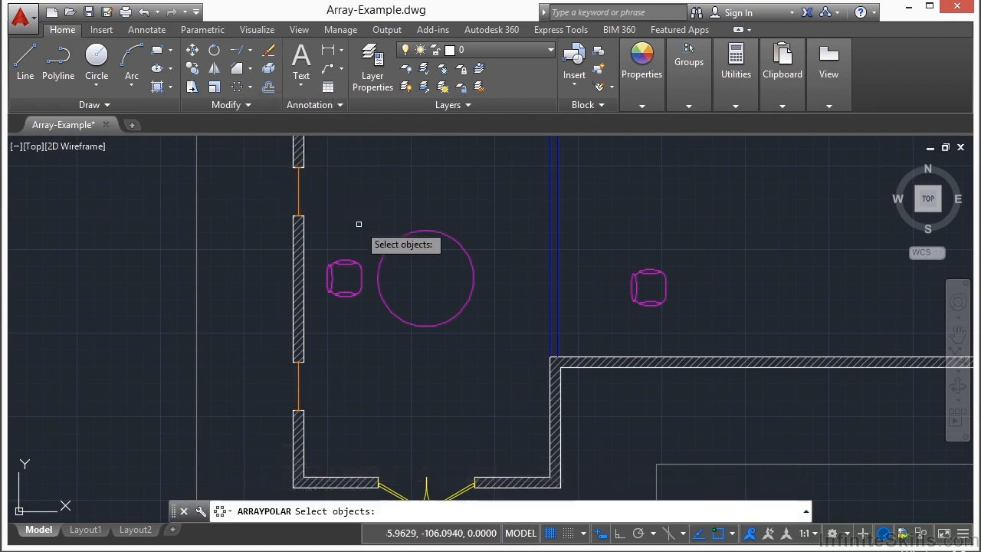
{"action": "left_click", "coordinate": [353, 263]}
{"action": "key", "text": "Return"}
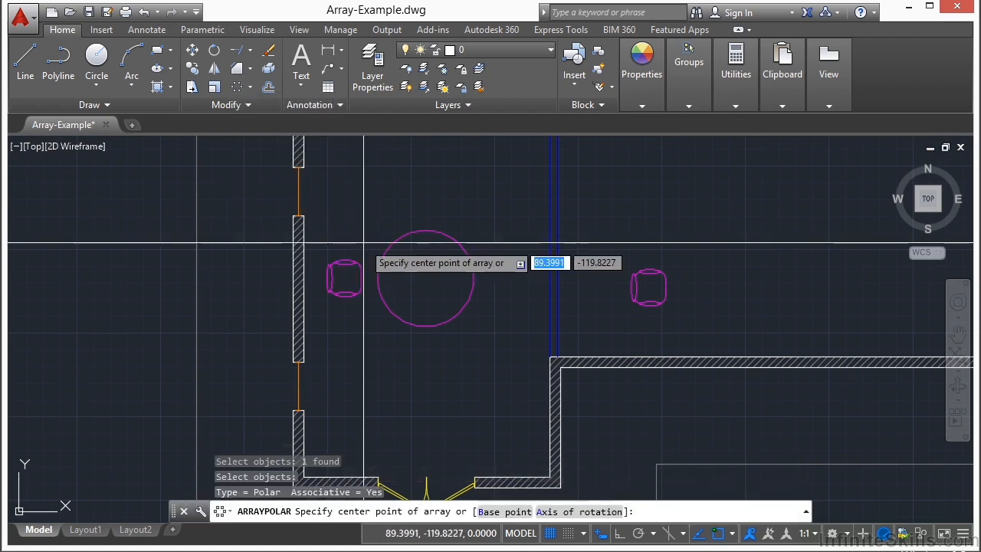
{"action": "type", "text": "cen"}
{"action": "key", "text": "Return"}
{"action": "left_click", "coordinate": [382, 245]}
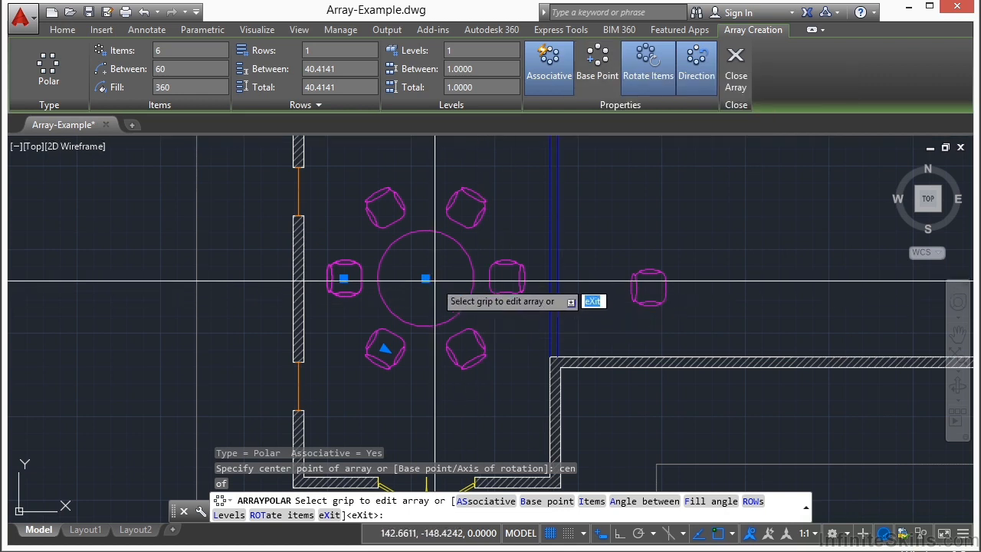
{"action": "left_click", "coordinate": [734, 77]}
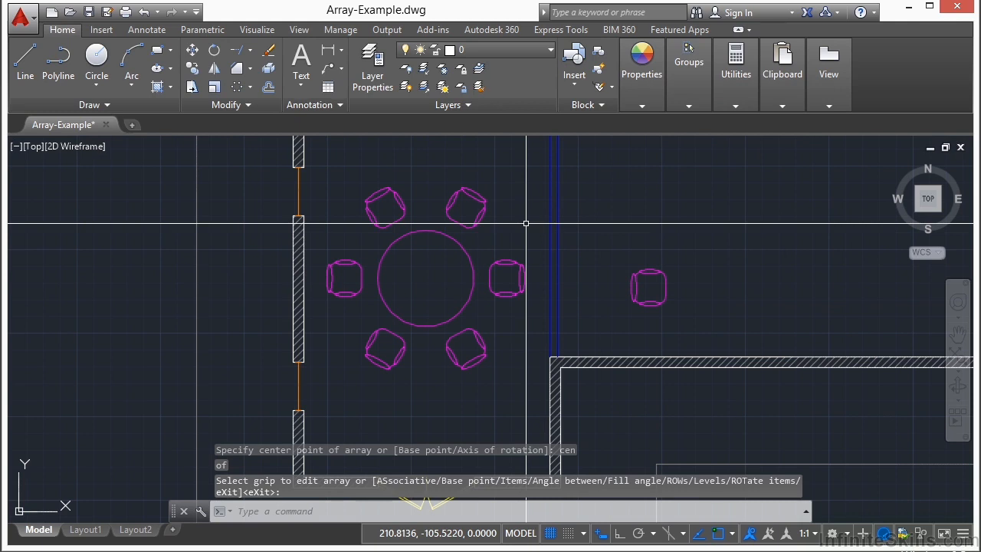
Set the finished chair array's item count to 8 and start editing the angle between items with its grip.
{"action": "left_click", "coordinate": [509, 264]}
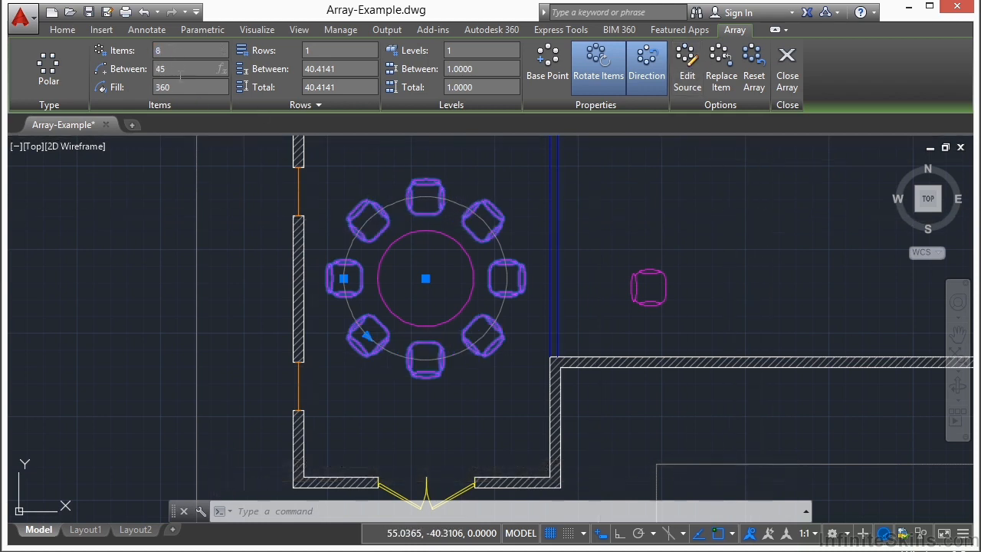
{"action": "left_click", "coordinate": [368, 335]}
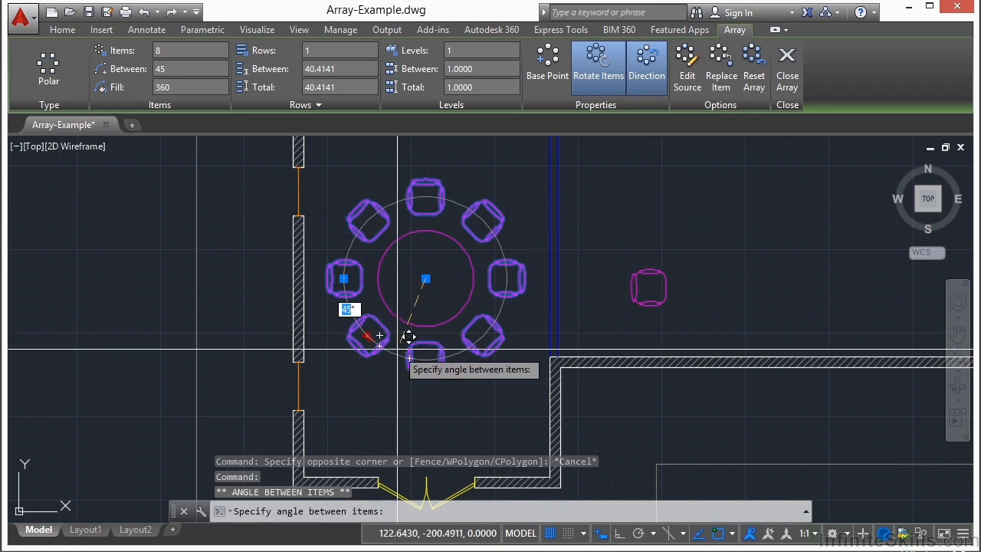
Set the angle between the chairs in the polar array to 30 degrees and stretch its radius slightly beyond the original.
{"action": "left_click", "coordinate": [329, 322]}
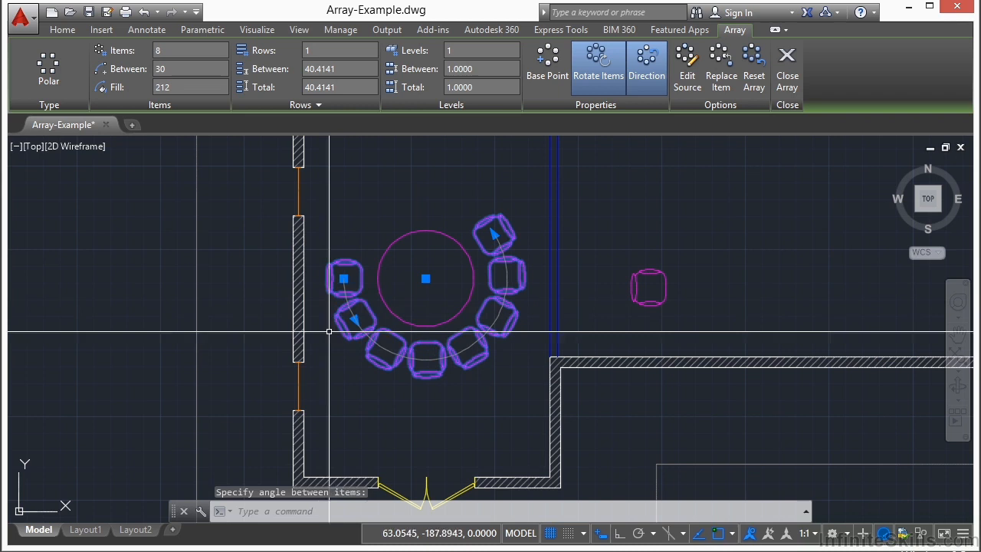
{"action": "left_click", "coordinate": [344, 280]}
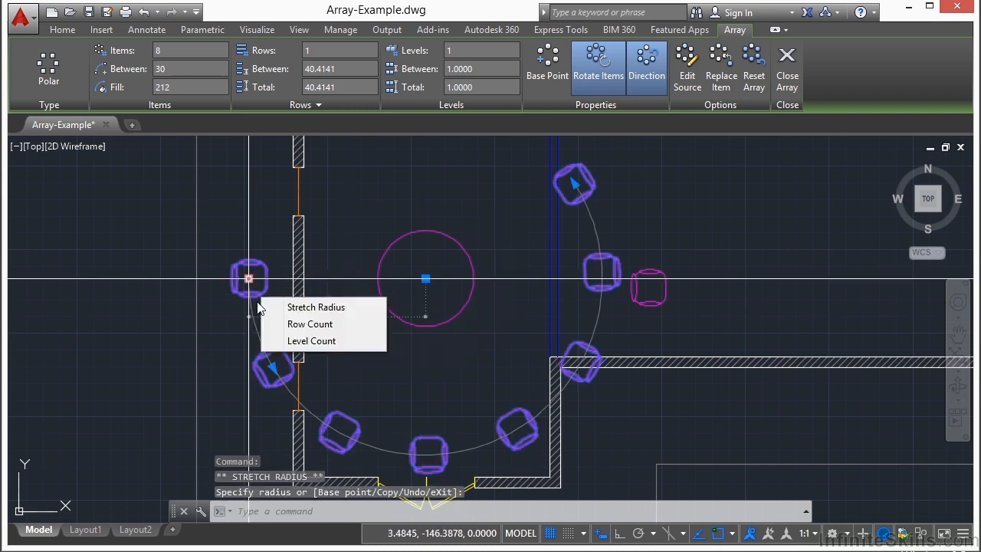
{"action": "left_click", "coordinate": [345, 278]}
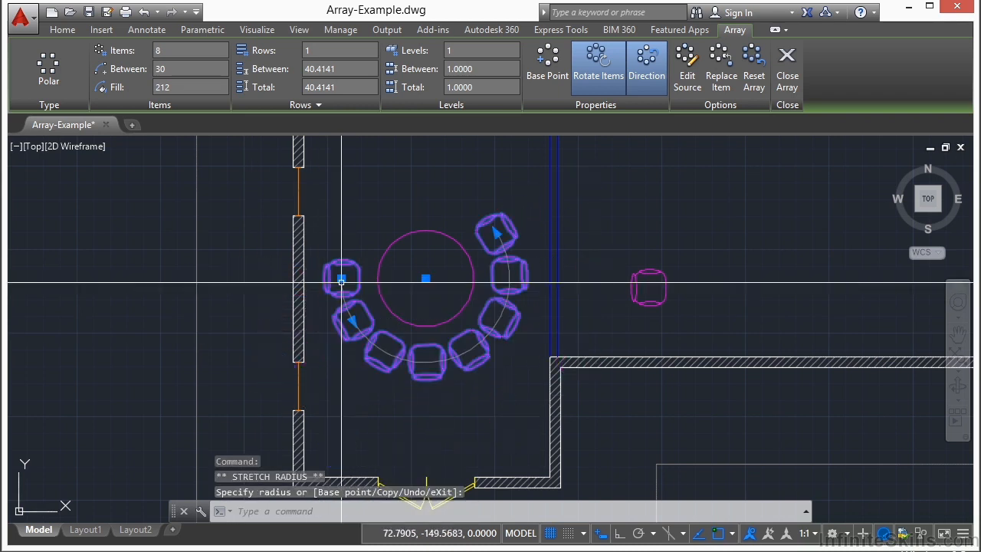
Move the polar chair array's centre onto the centre of the round table, using a centre snap.
{"action": "left_click", "coordinate": [425, 279]}
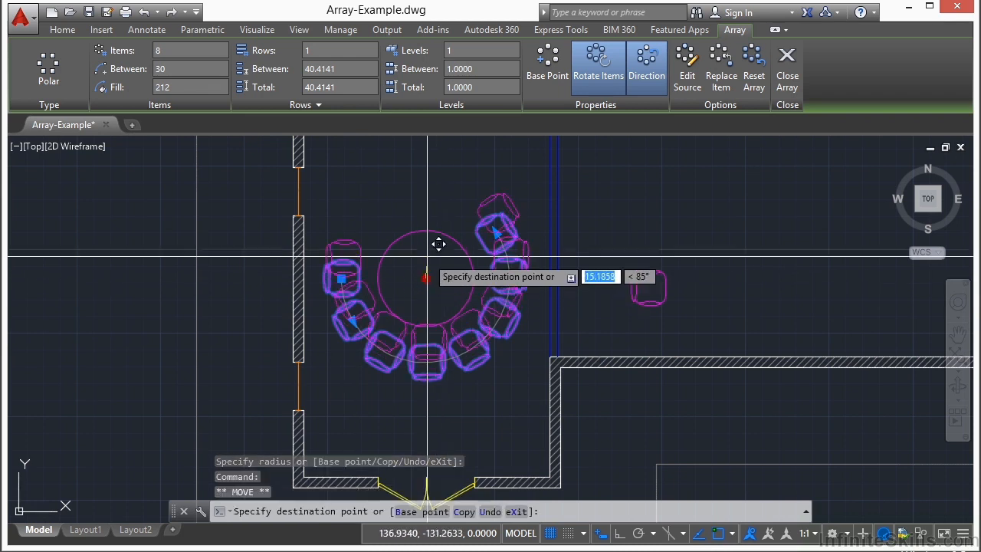
{"action": "type", "text": "cen"}
{"action": "key", "text": "Return"}
{"action": "left_click", "coordinate": [428, 231]}
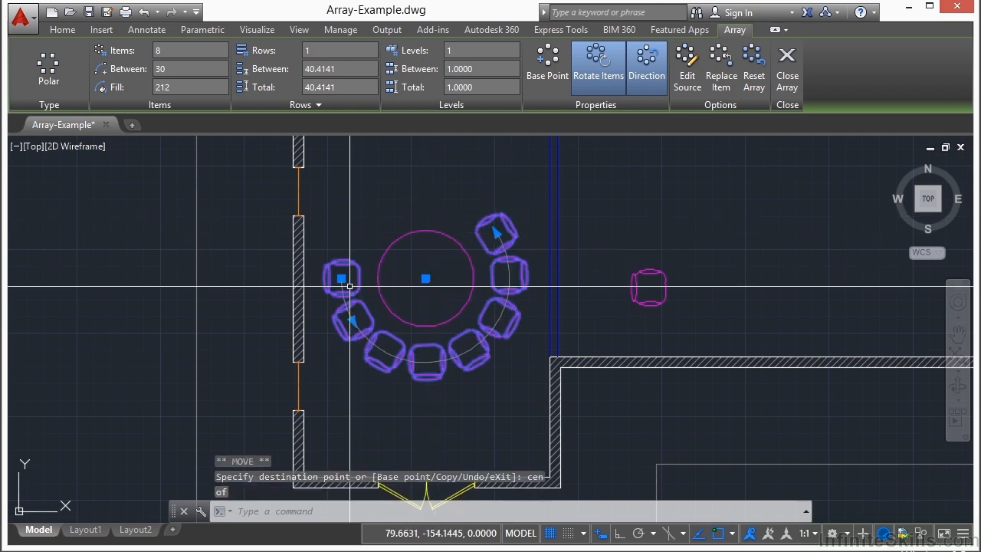
Extend the polar chair array outward to 4 rows.
{"action": "mouse_move", "coordinate": [342, 282]}
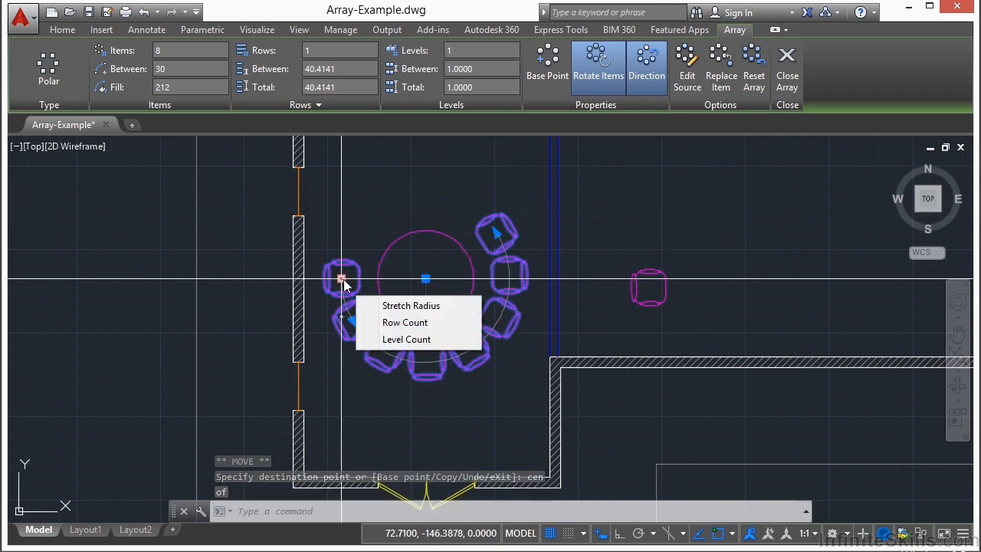
{"action": "left_click", "coordinate": [429, 323]}
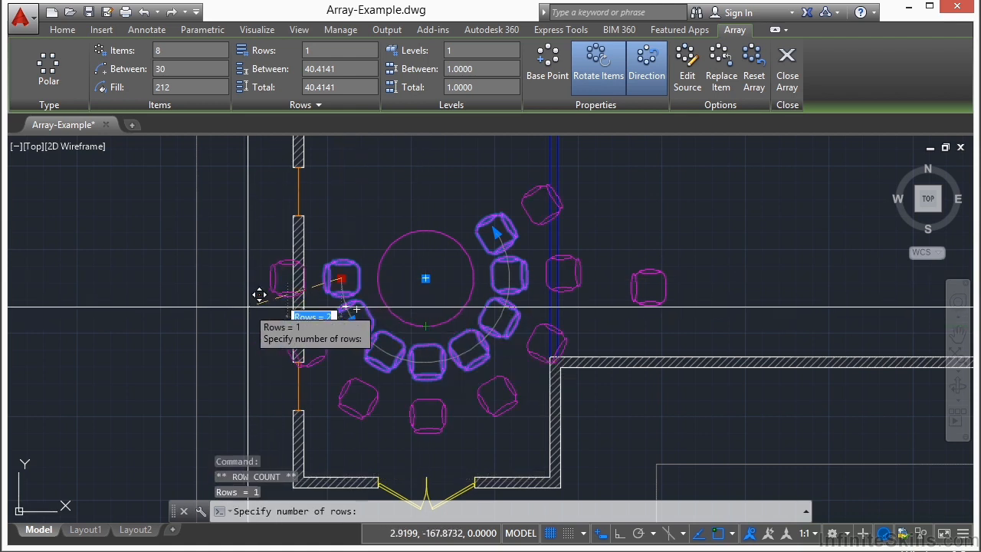
{"action": "left_click", "coordinate": [171, 278]}
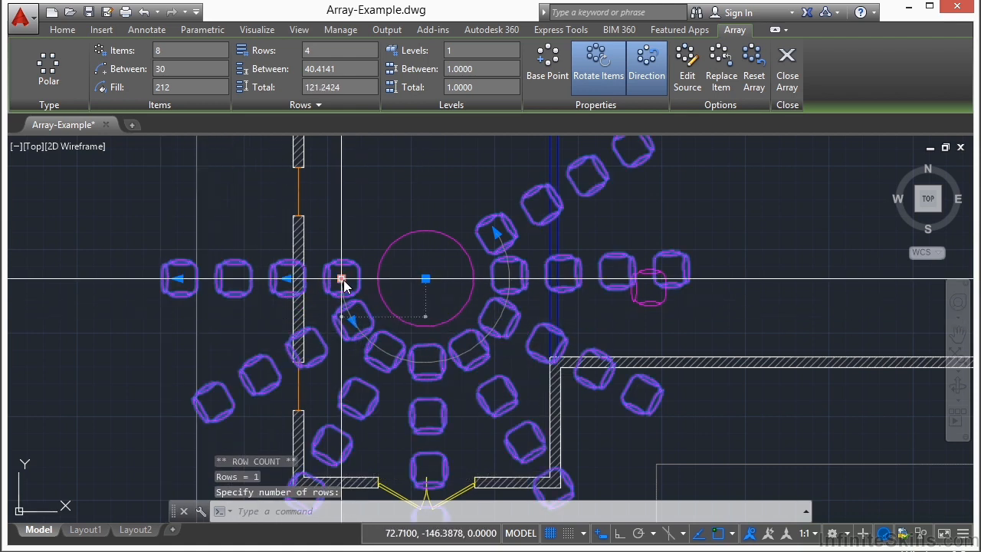
Reduce the polar array's radius so the inner ring of chairs sits closer to the round table.
{"action": "mouse_move", "coordinate": [342, 280]}
{"action": "left_click", "coordinate": [406, 307]}
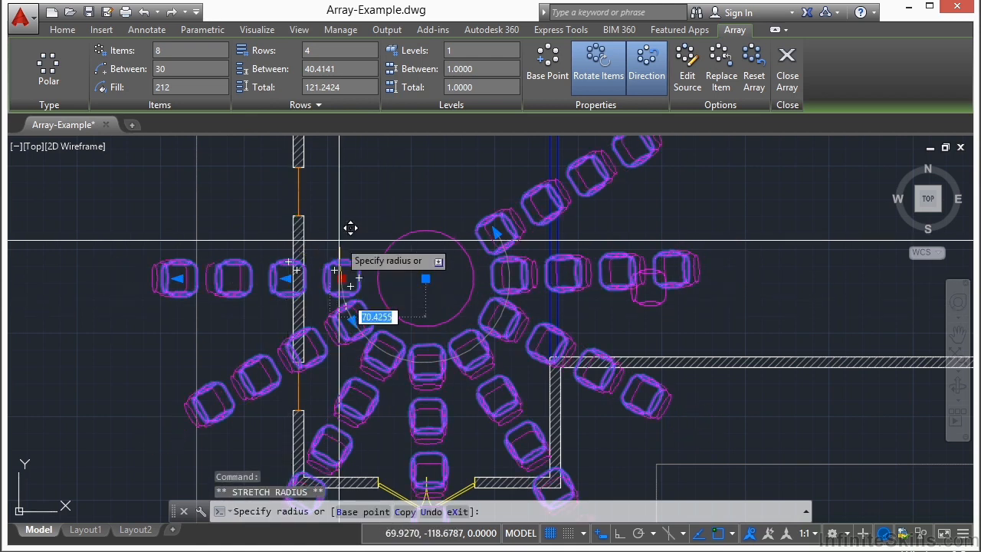
{"action": "left_click", "coordinate": [376, 222]}
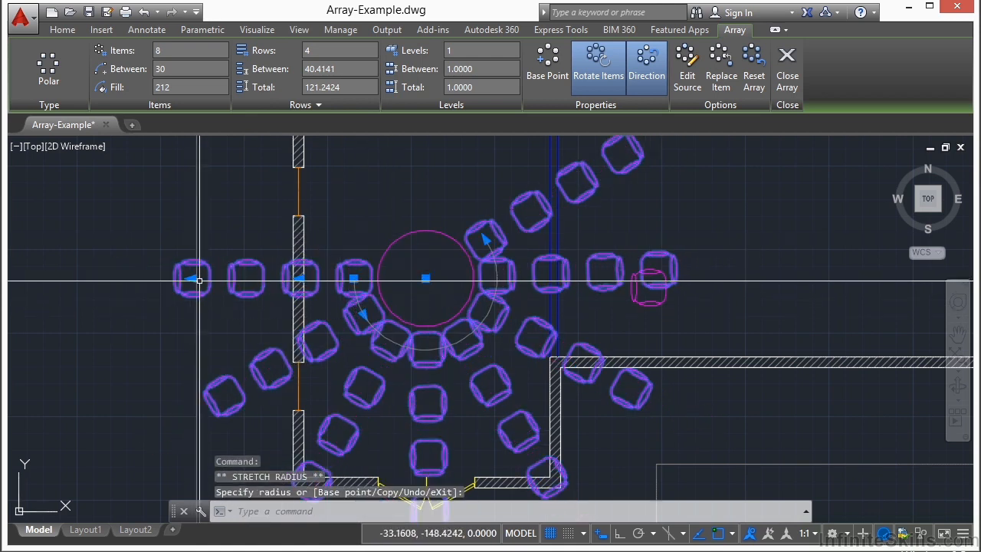
Reduce the polar chair array to 1 row and deselect it.
{"action": "left_click", "coordinate": [191, 278]}
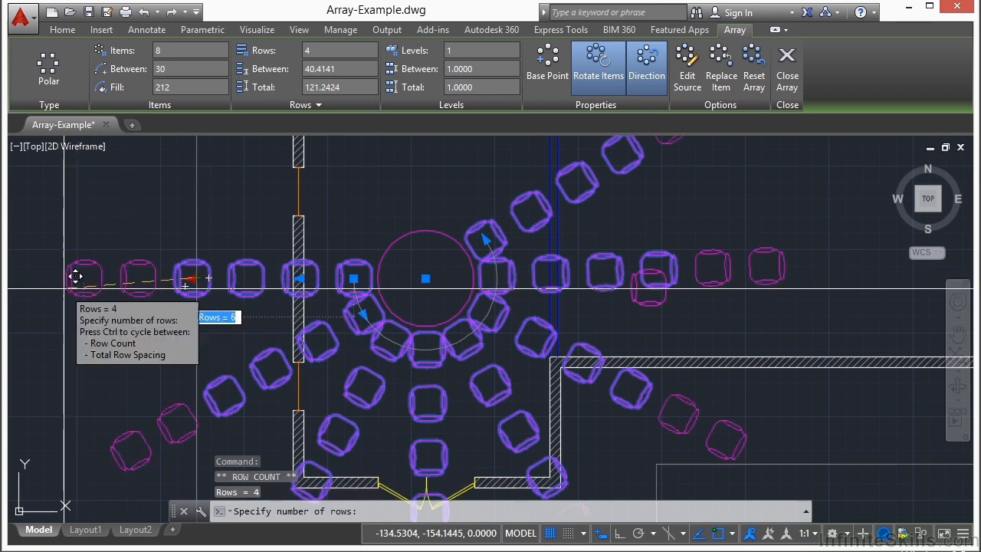
{"action": "left_click", "coordinate": [325, 279]}
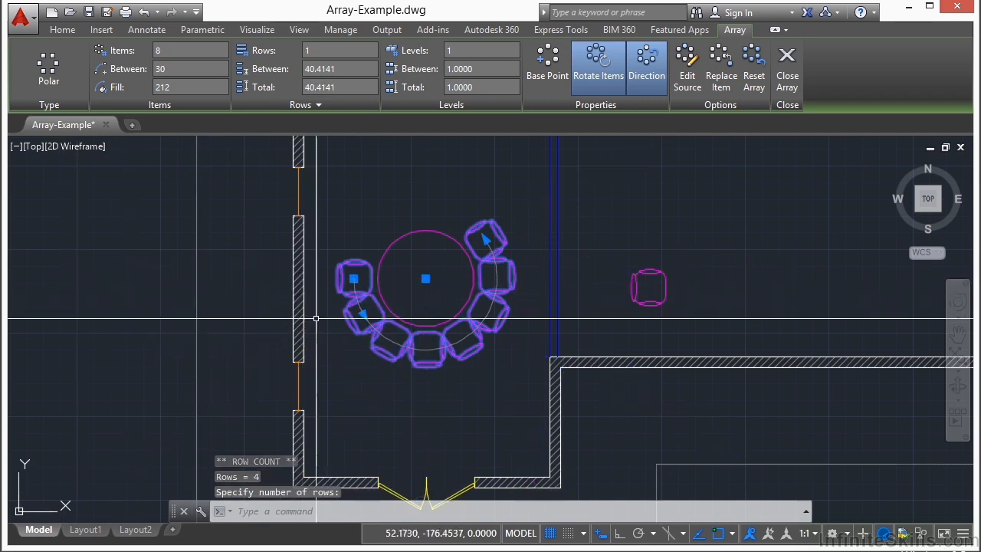
{"action": "key", "text": "Escape"}
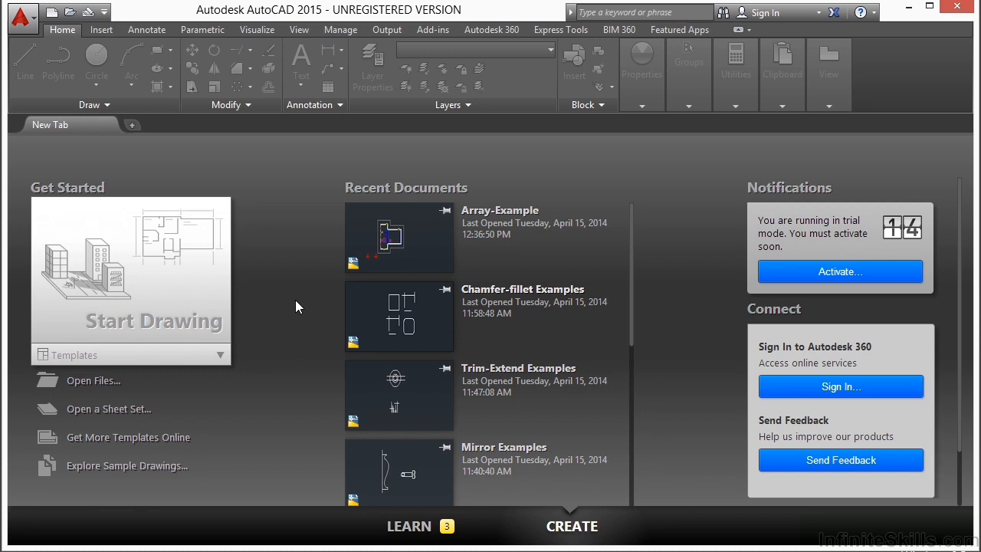
Open the drawing Array-Example.dwg from folder 06.
{"action": "left_click", "coordinate": [92, 380]}
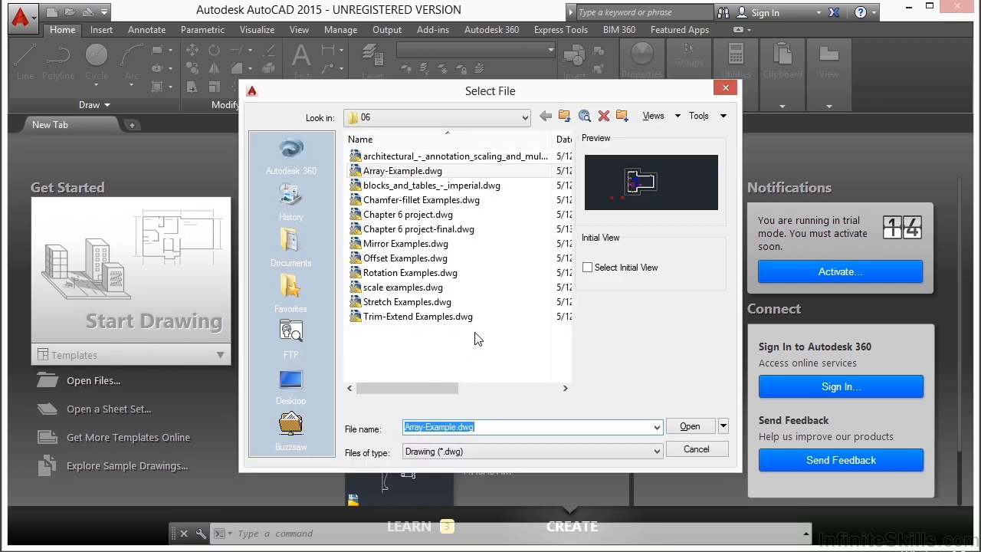
{"action": "left_click", "coordinate": [406, 171]}
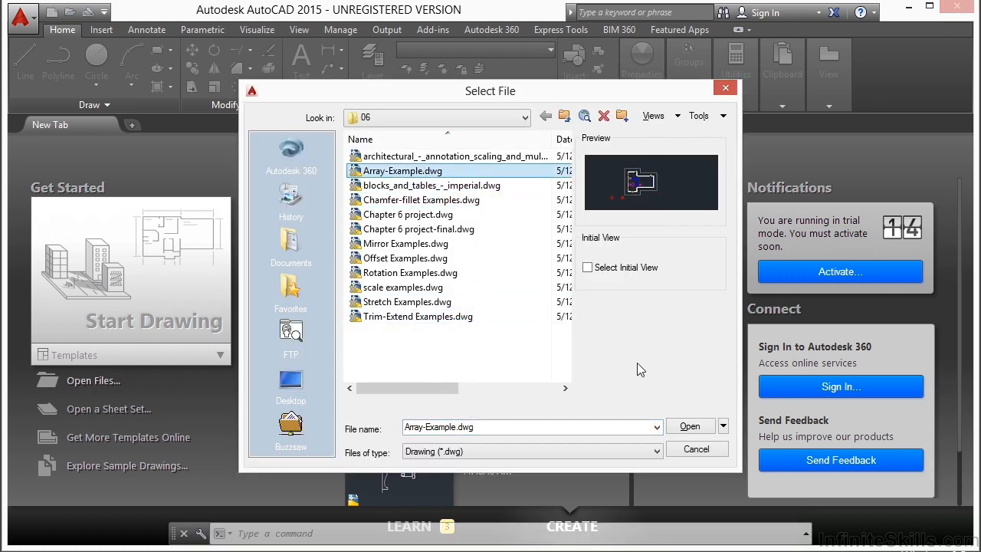
{"action": "left_click", "coordinate": [690, 427]}
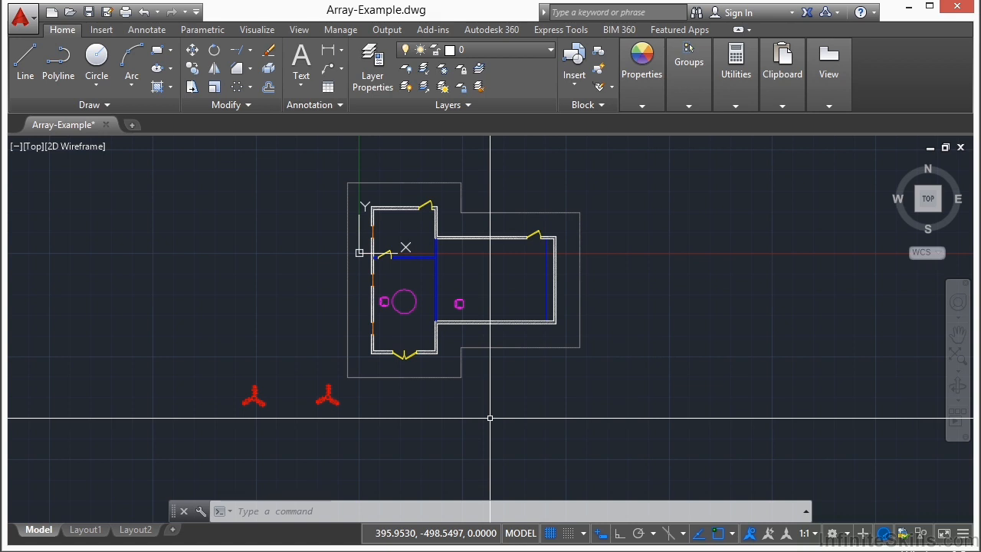
Offset the outline surrounding the building outward by 60 units.
{"action": "type", "text": "of"}
{"action": "key", "text": "Return"}
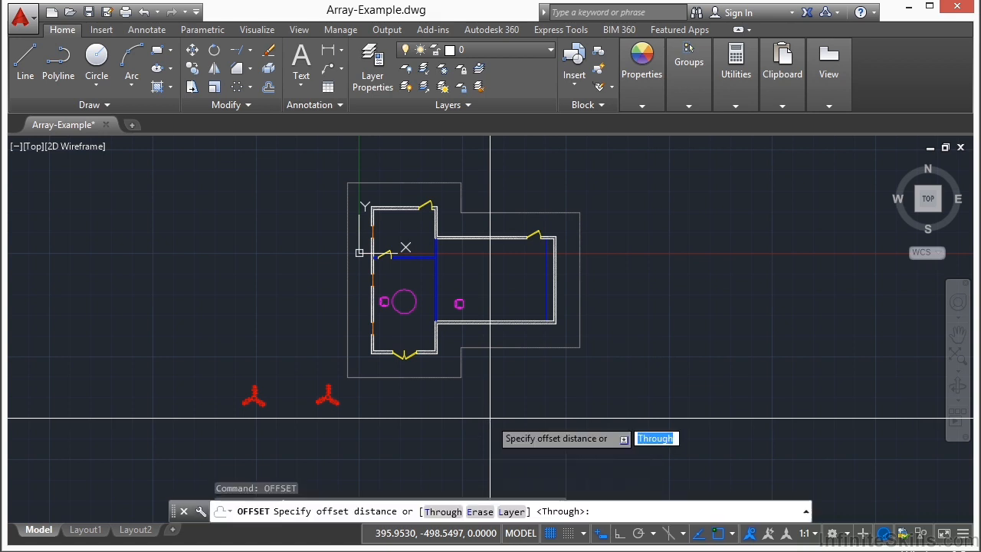
{"action": "type", "text": "60"}
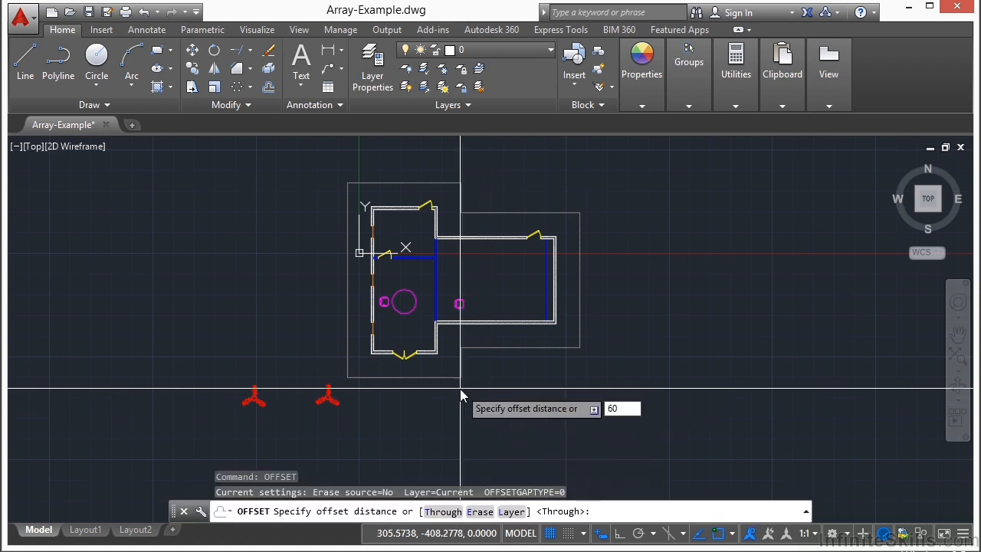
{"action": "key", "text": "Return"}
{"action": "left_click", "coordinate": [347, 333]}
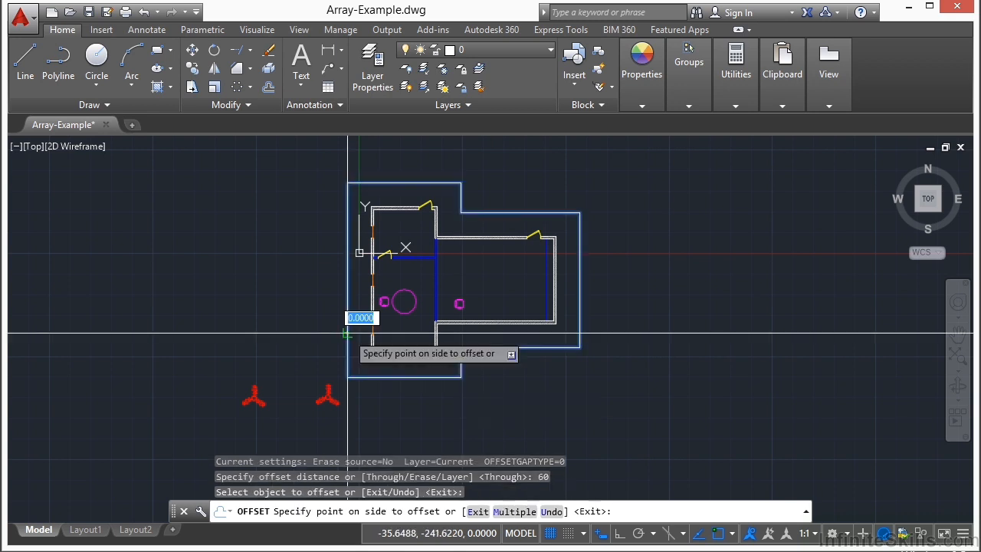
{"action": "left_click", "coordinate": [292, 330]}
{"action": "key", "text": "Return"}
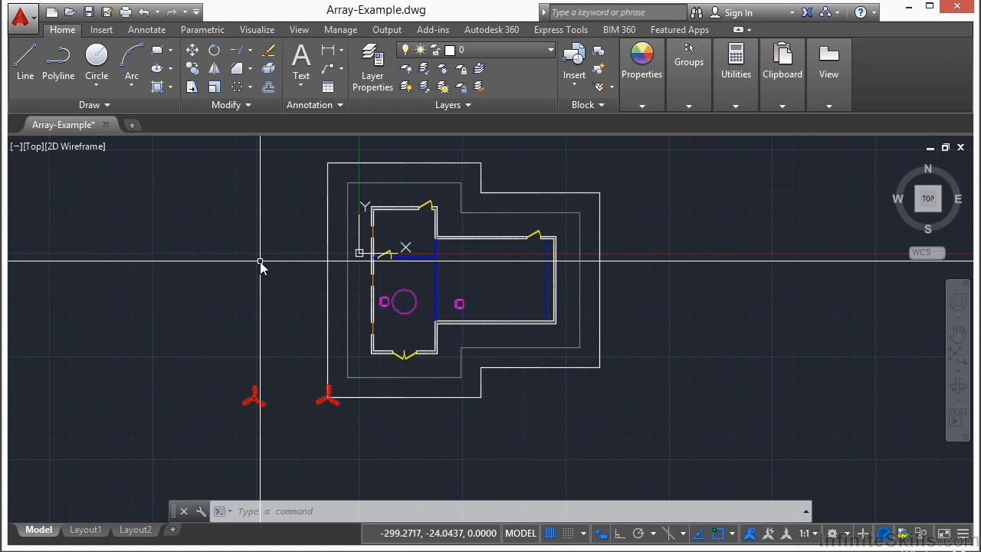
{"action": "type", "text": "y"}
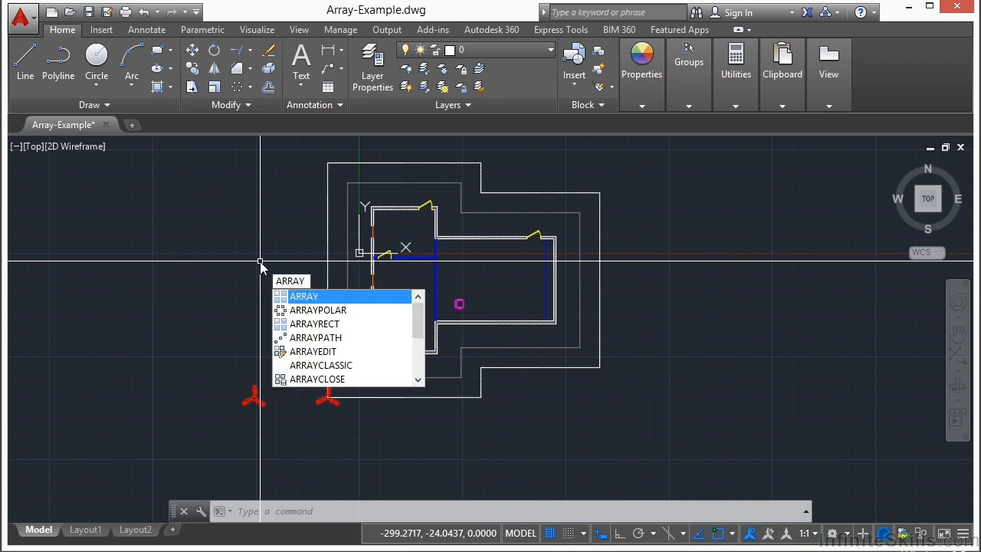
{"action": "key", "text": "Escape"}
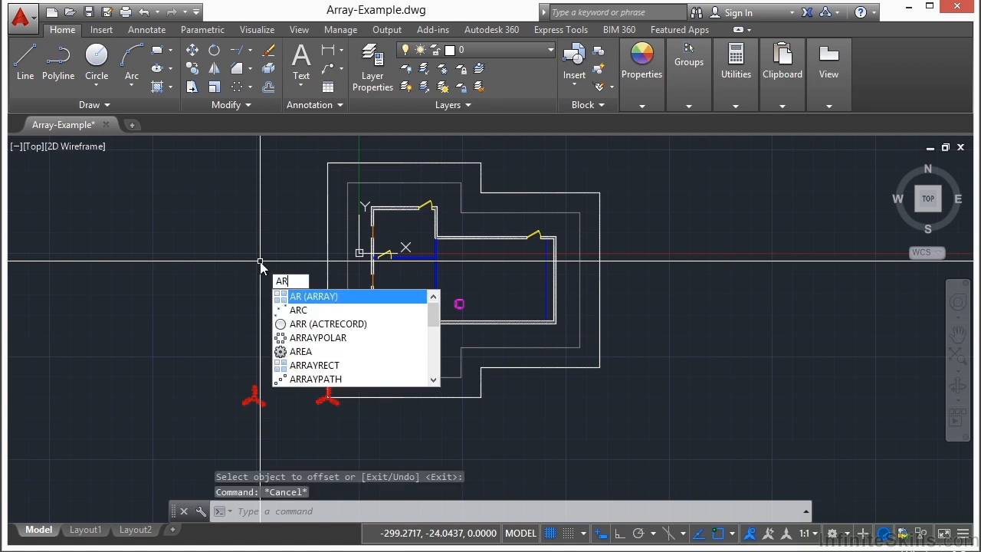
{"action": "key", "text": "Escape"}
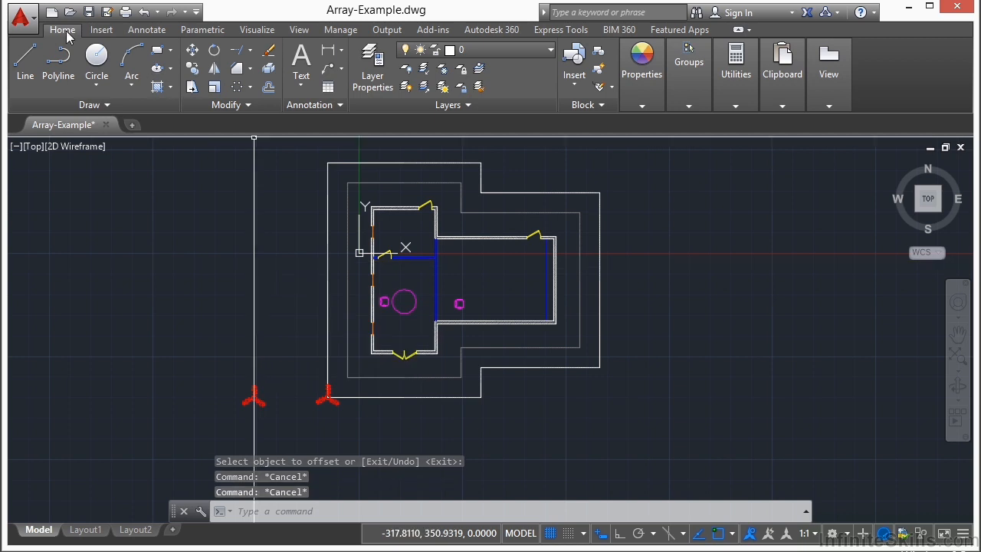
{"action": "left_click", "coordinate": [250, 87]}
{"action": "left_click", "coordinate": [281, 145]}
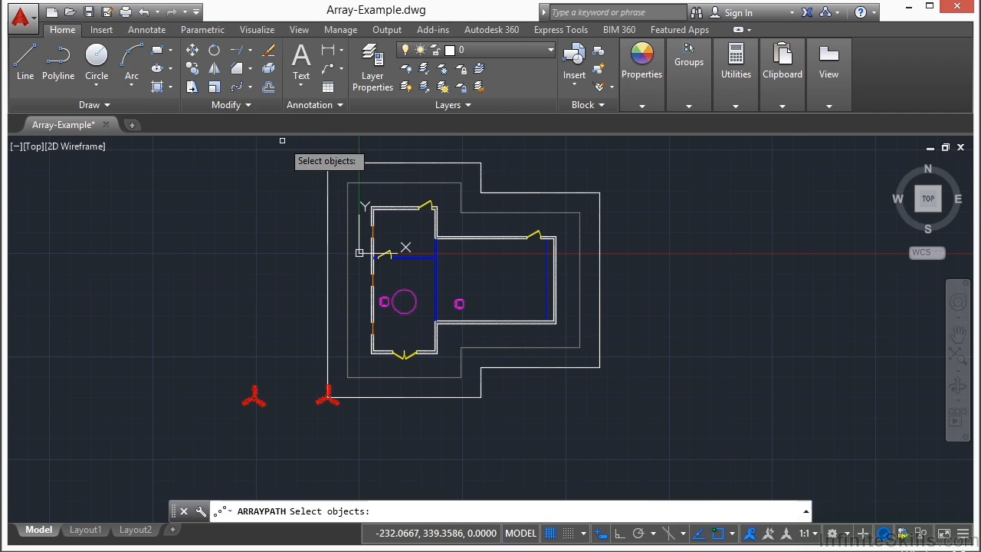
{"action": "key", "text": "Escape"}
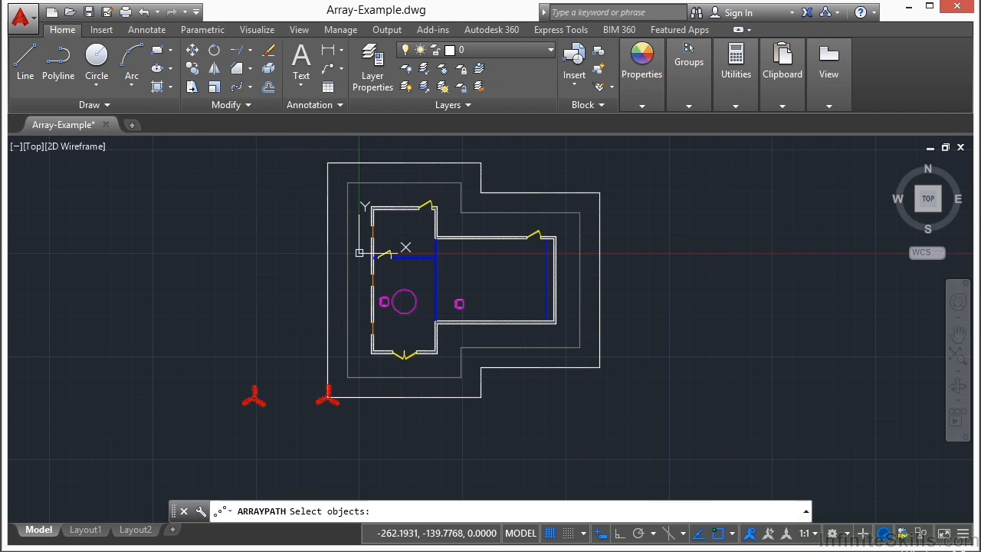
Create a path array of the red three-armed symbol at the offset outline's lower-left corner, using that outline as the path.
{"action": "type", "text": "array"}
{"action": "key", "text": "Return"}
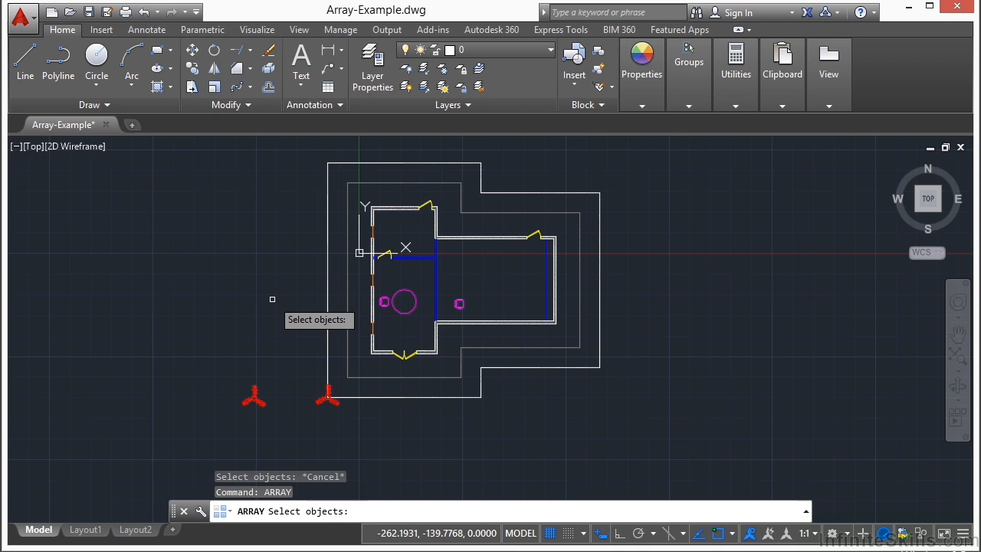
{"action": "scroll", "coordinate": [316, 406], "scroll_direction": "up", "scroll_amount": 4}
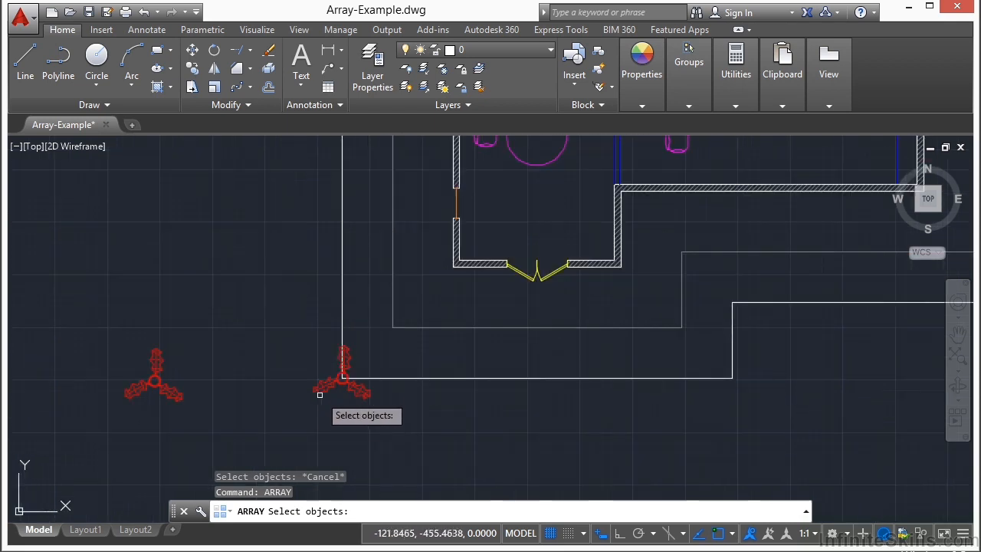
{"action": "left_click", "coordinate": [321, 387]}
{"action": "key", "text": "Return"}
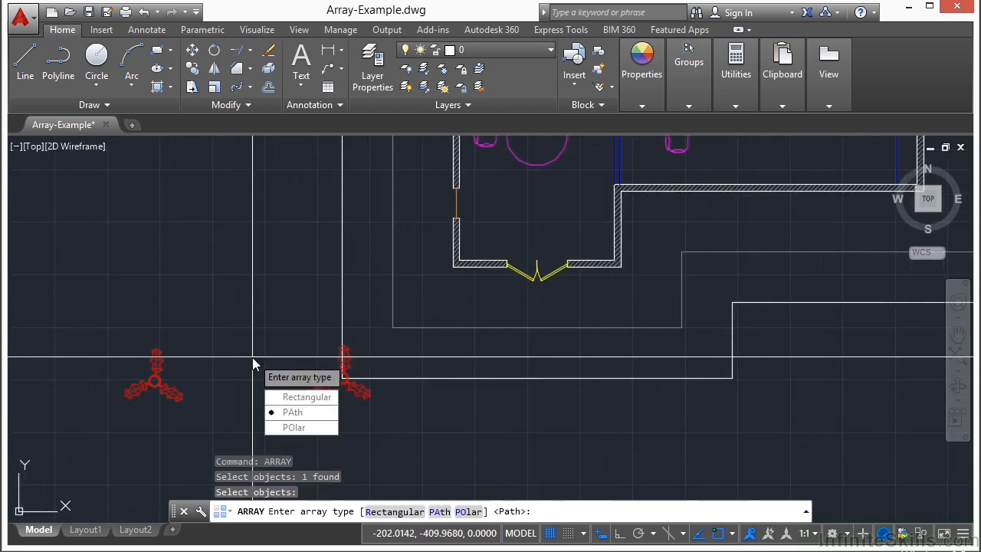
{"action": "left_click", "coordinate": [307, 417]}
{"action": "scroll", "coordinate": [237, 385], "scroll_direction": "down", "scroll_amount": 1}
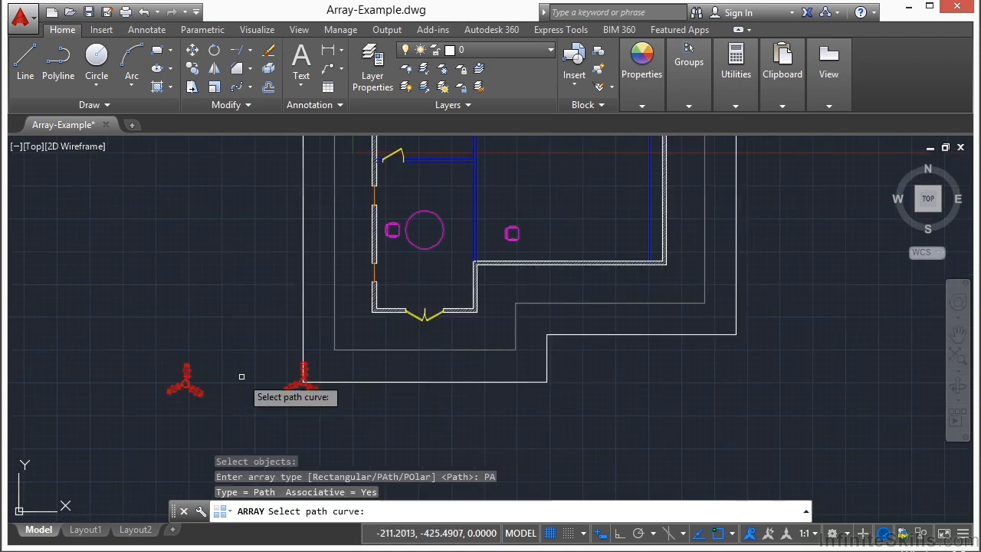
{"action": "left_click", "coordinate": [303, 328]}
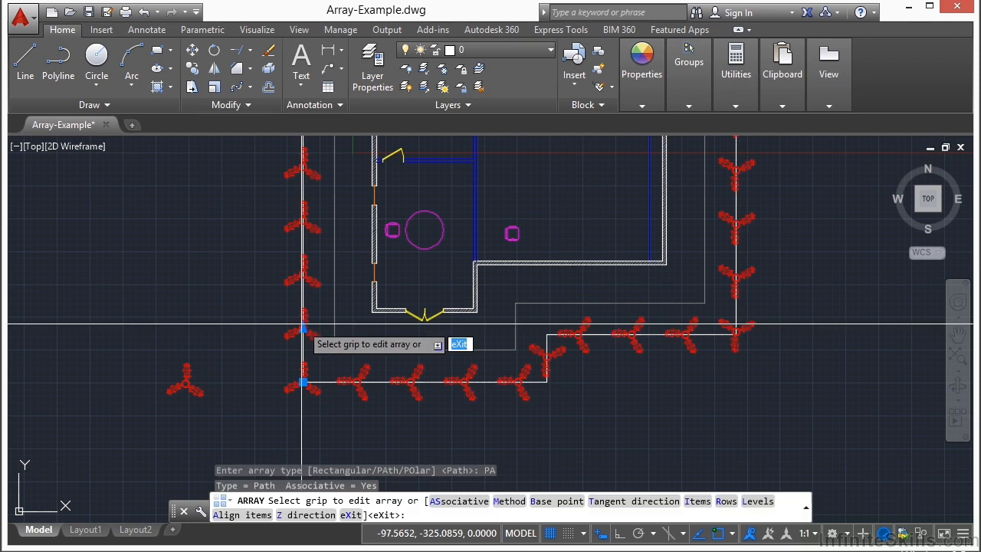
Enable a custom item count for the path array and set it to 20 items.
{"action": "scroll", "coordinate": [303, 328], "scroll_direction": "down", "scroll_amount": 2}
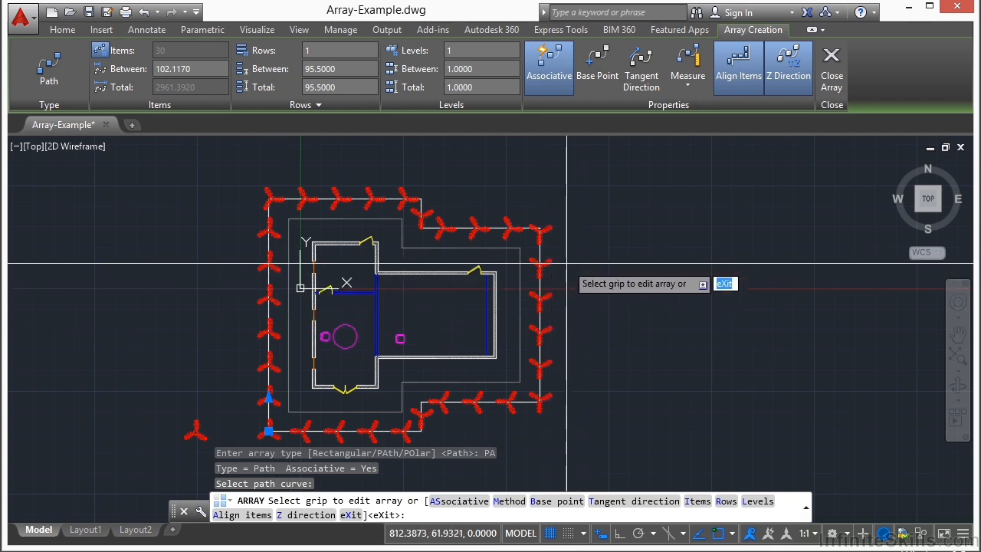
{"action": "left_click", "coordinate": [102, 52]}
{"action": "left_click", "coordinate": [173, 52]}
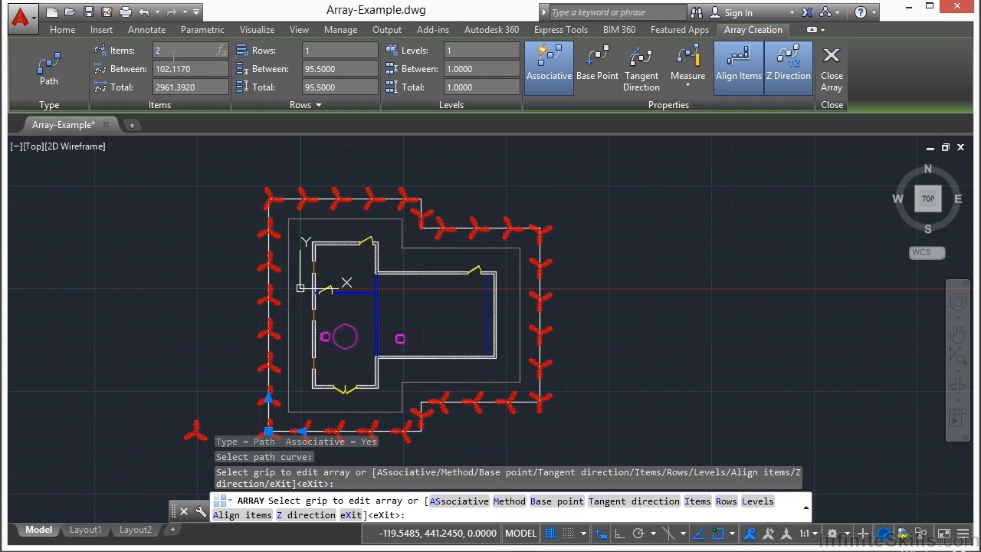
{"action": "key", "text": "Return"}
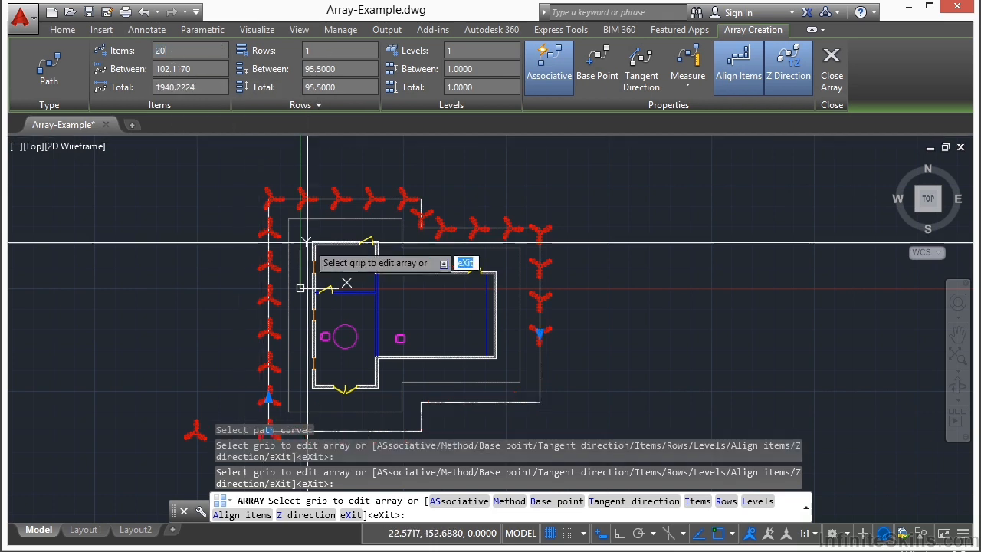
Turn off item alignment for the path array and distribute its 20 symbols along the offset outline with the Divide method.
{"action": "middle_click_drag", "start_coordinate": [632, 277], "coordinate": [632, 250]}
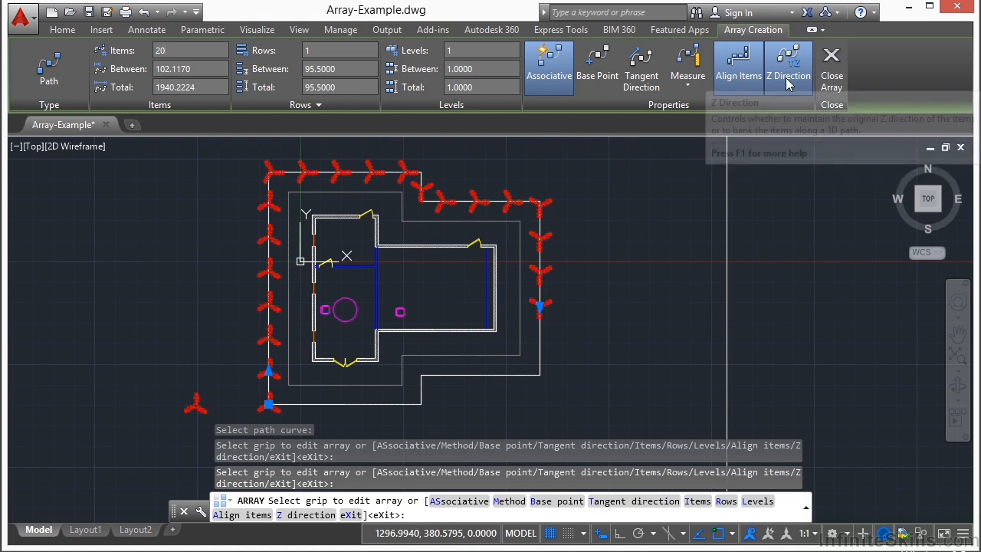
{"action": "left_click", "coordinate": [687, 73]}
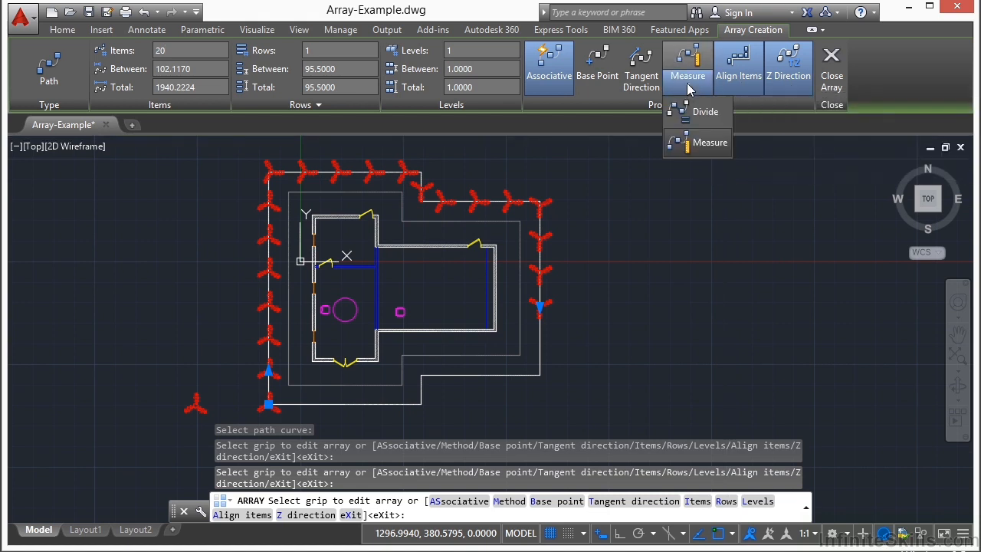
{"action": "left_click", "coordinate": [721, 123]}
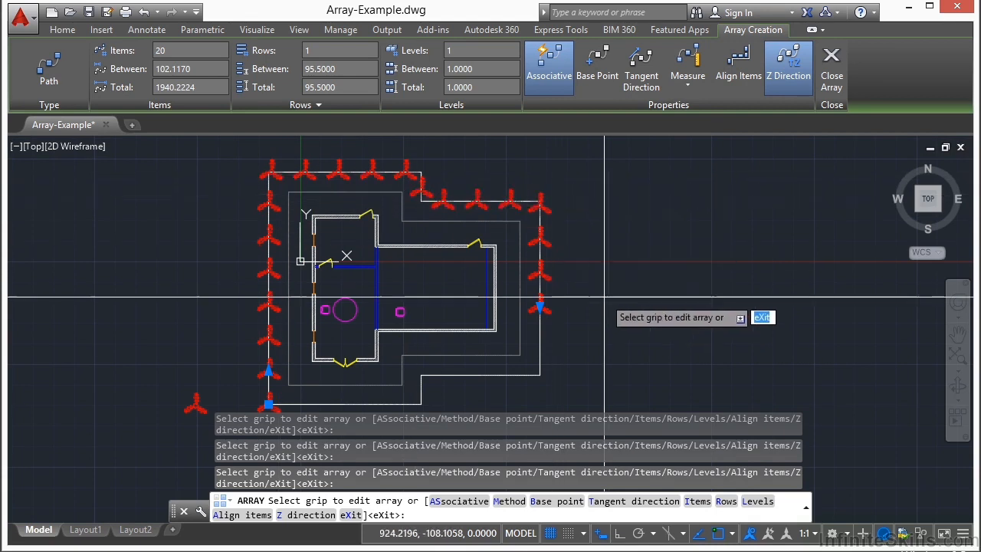
{"action": "middle_click_drag", "start_coordinate": [621, 270], "coordinate": [631, 246]}
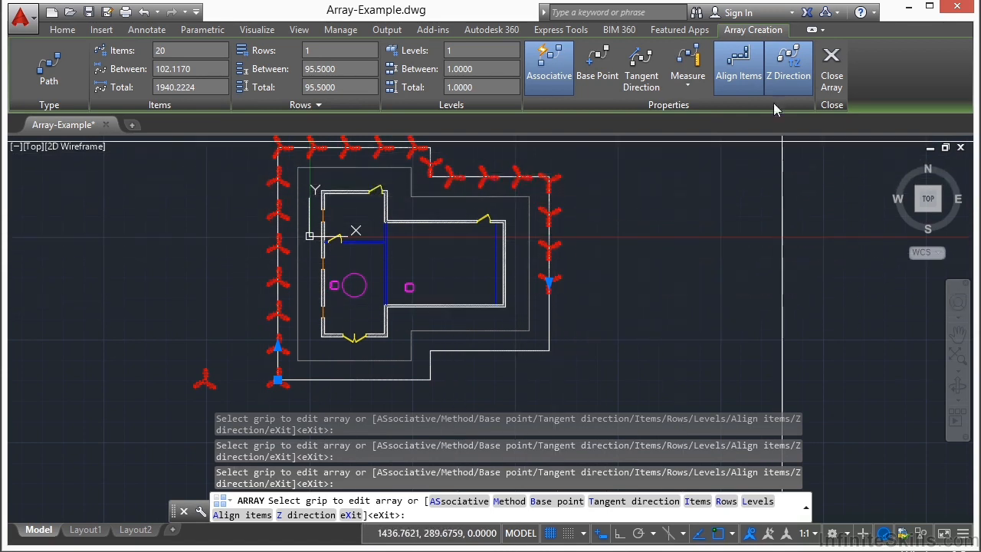
{"action": "left_click", "coordinate": [739, 67]}
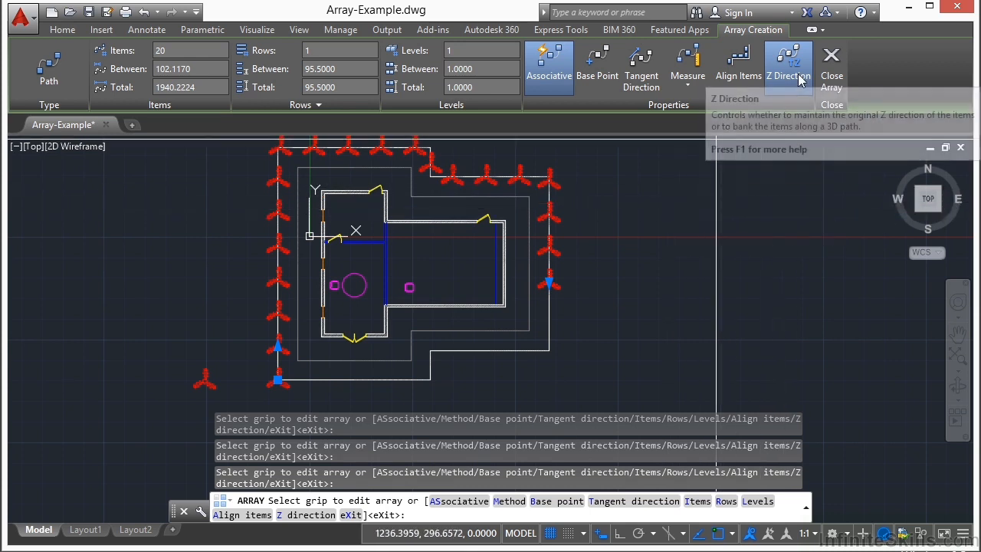
{"action": "left_click", "coordinate": [697, 92]}
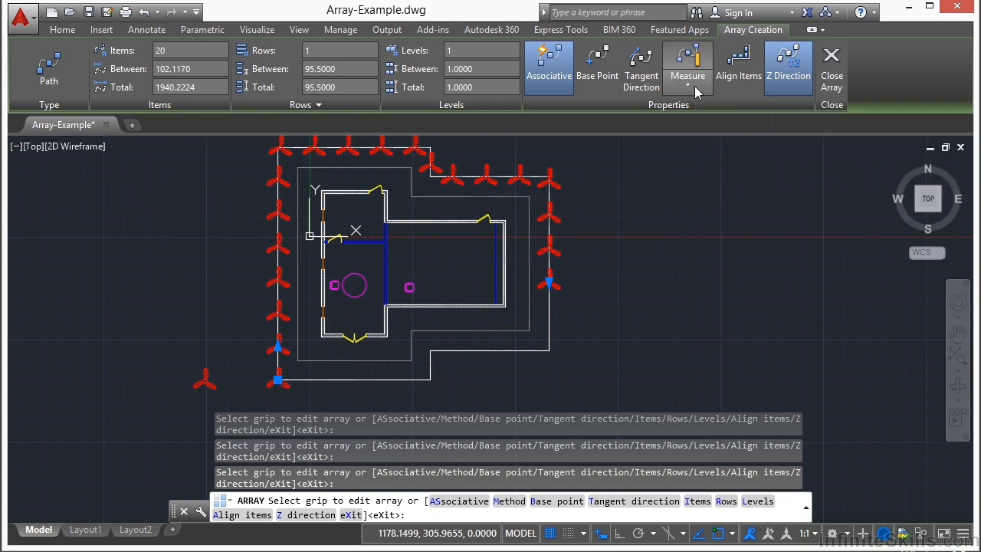
{"action": "left_click", "coordinate": [699, 112]}
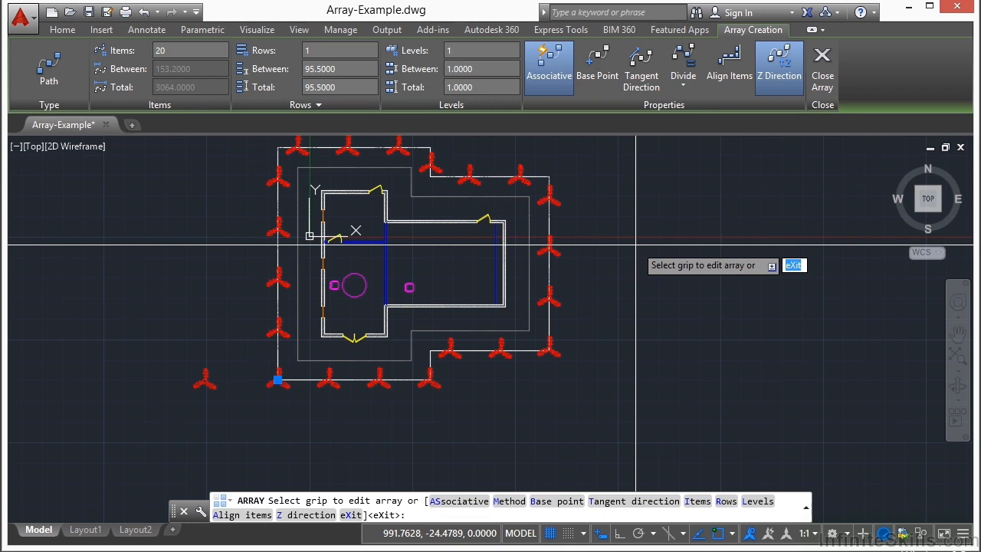
Switch the path array to the Measure method and set the spacing between items to 100 units.
{"action": "left_click", "coordinate": [683, 82]}
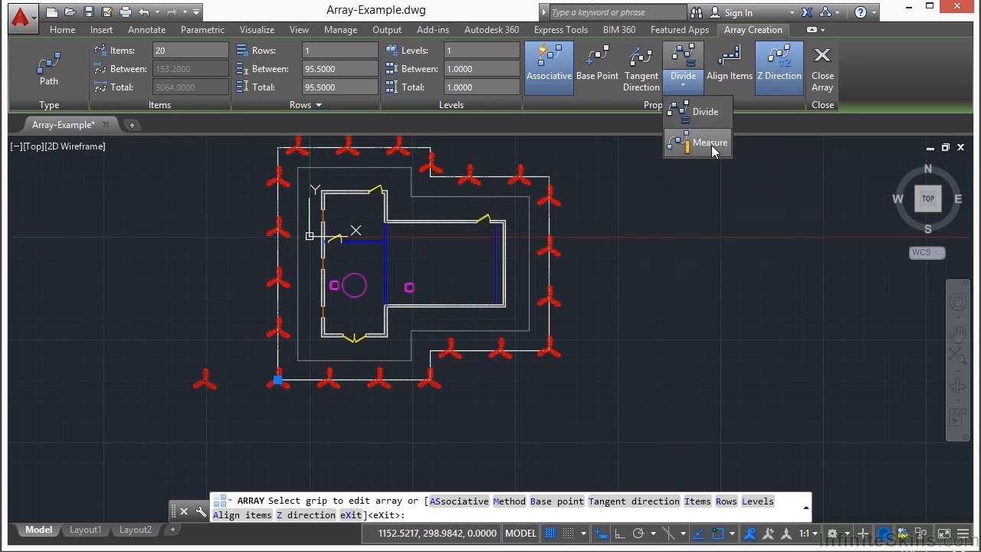
{"action": "left_click", "coordinate": [710, 144]}
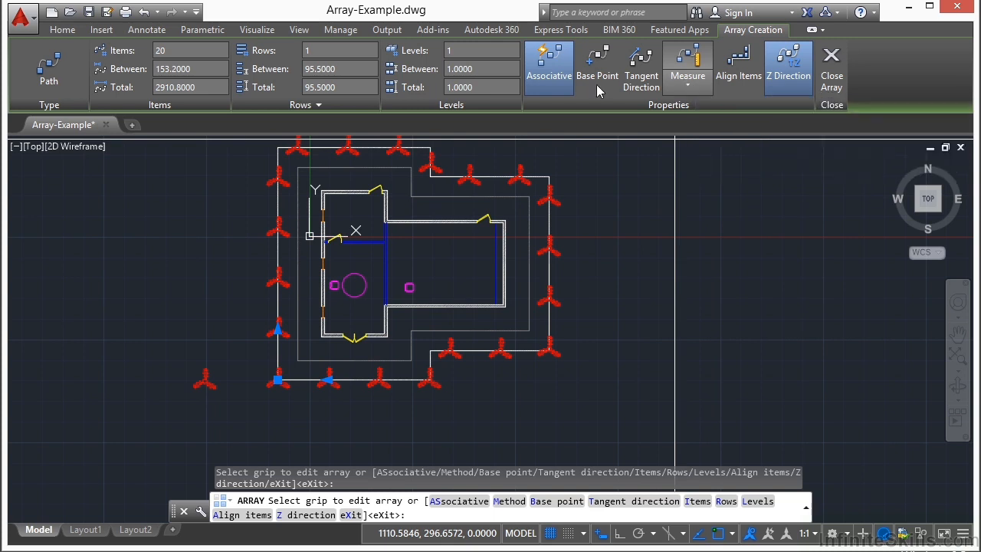
{"action": "left_click", "coordinate": [201, 73]}
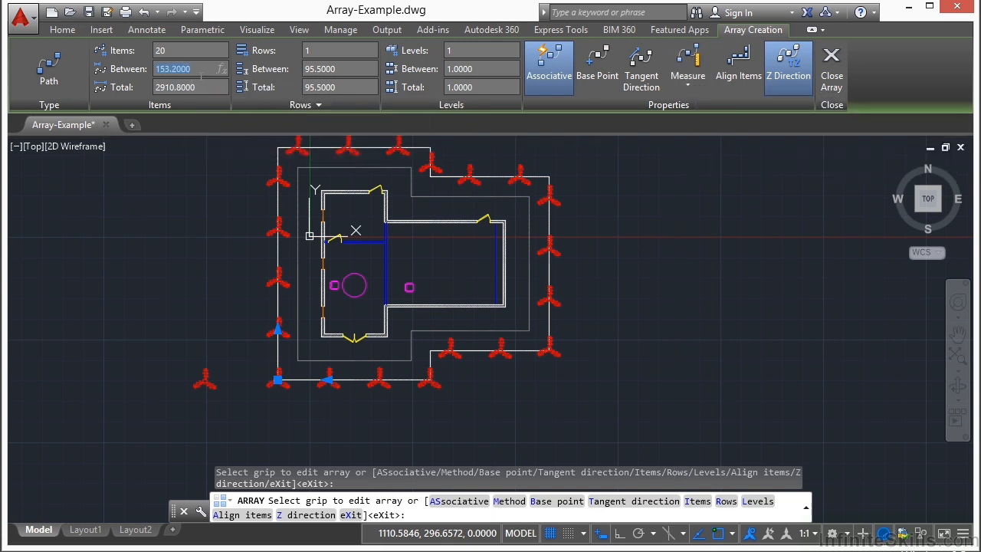
{"action": "type", "text": "100"}
{"action": "key", "text": "Return"}
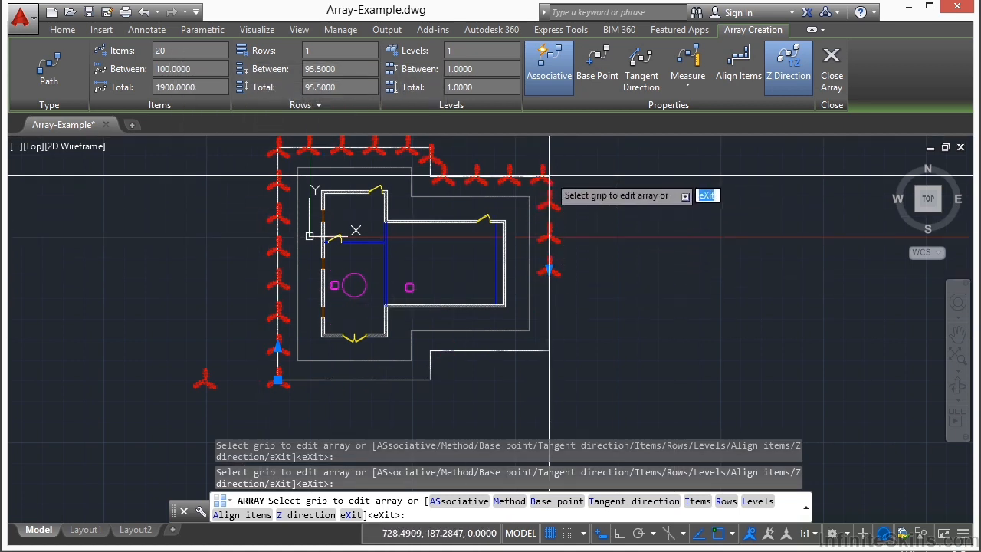
Distribute the 20 symbols evenly around the whole outline with the Divide method and finish creating the path array.
{"action": "left_click", "coordinate": [688, 80]}
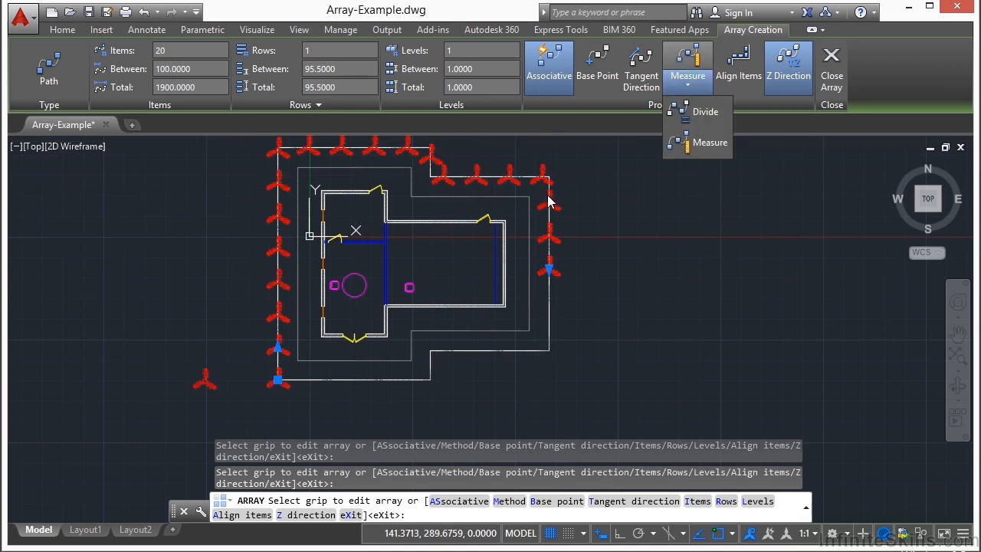
{"action": "left_click", "coordinate": [699, 113]}
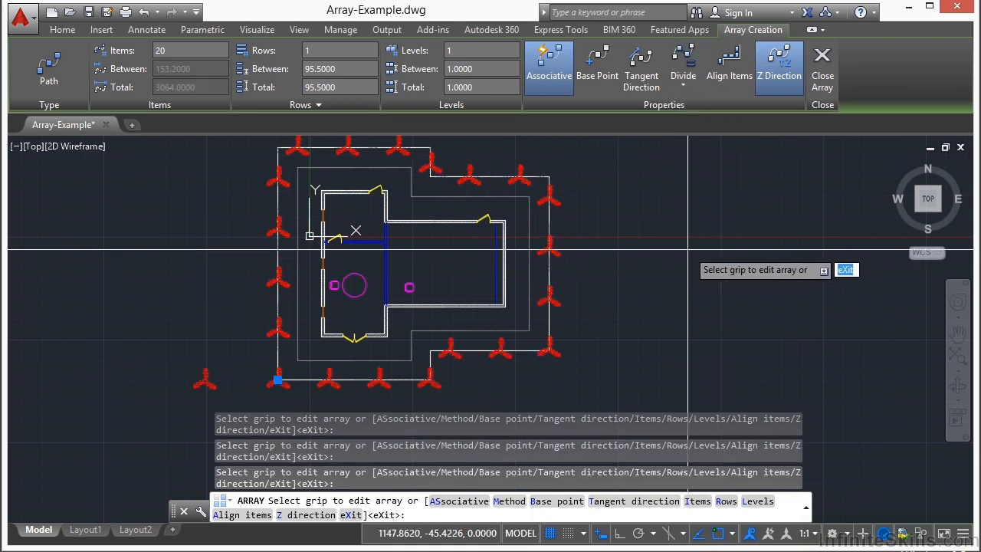
{"action": "left_click", "coordinate": [822, 69]}
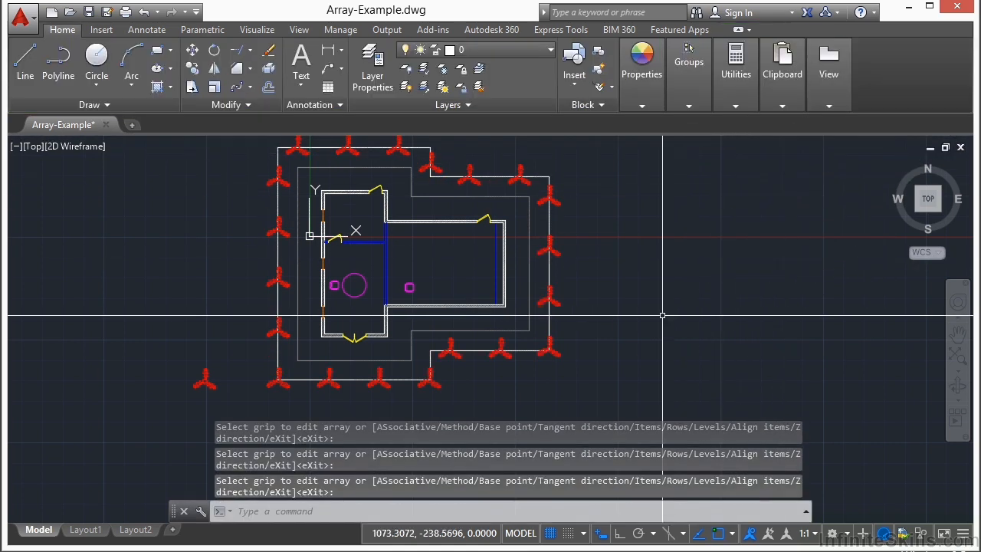
Erase the offset outline that serves as the array's path, and undo the erasure.
{"action": "scroll", "coordinate": [636, 288], "scroll_direction": "down", "scroll_amount": 1}
{"action": "scroll", "coordinate": [579, 215], "scroll_direction": "up", "scroll_amount": 1}
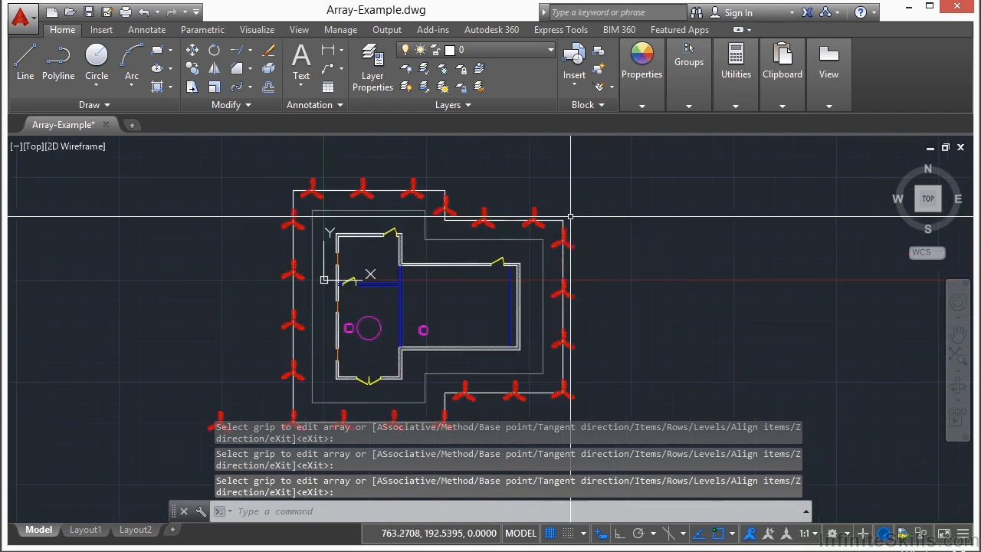
{"action": "left_click", "coordinate": [556, 221]}
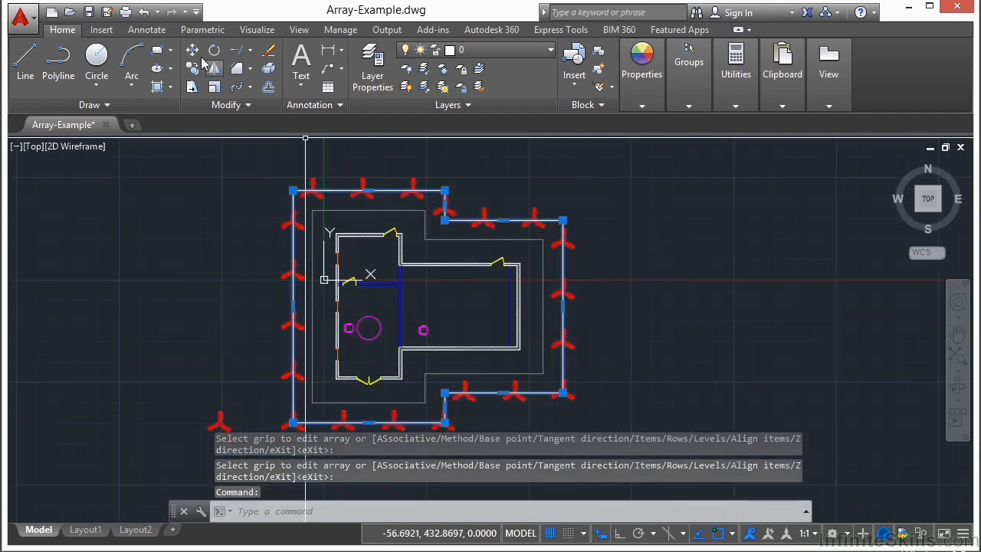
{"action": "left_click", "coordinate": [268, 50]}
{"action": "middle_click_drag", "start_coordinate": [615, 202], "coordinate": [664, 197]}
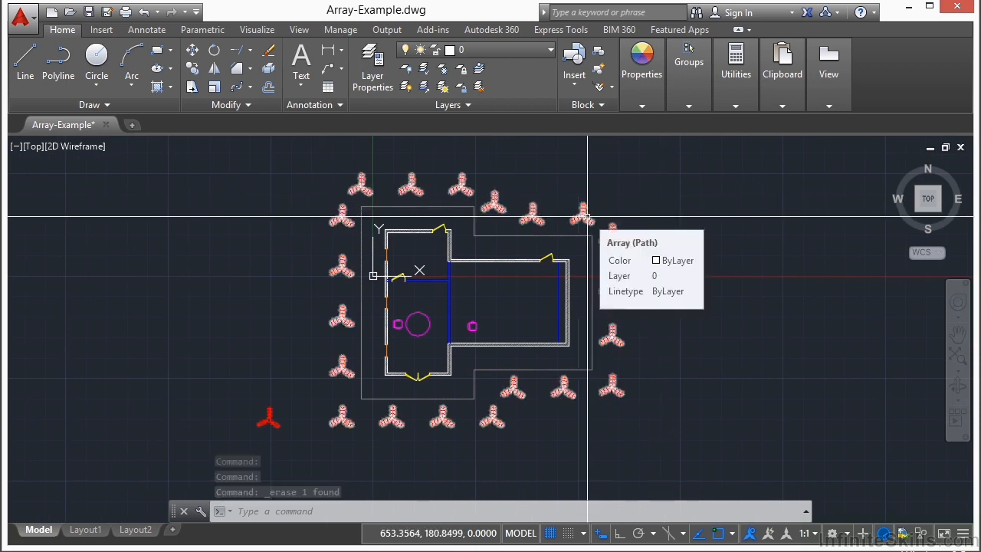
{"action": "left_click", "coordinate": [144, 12]}
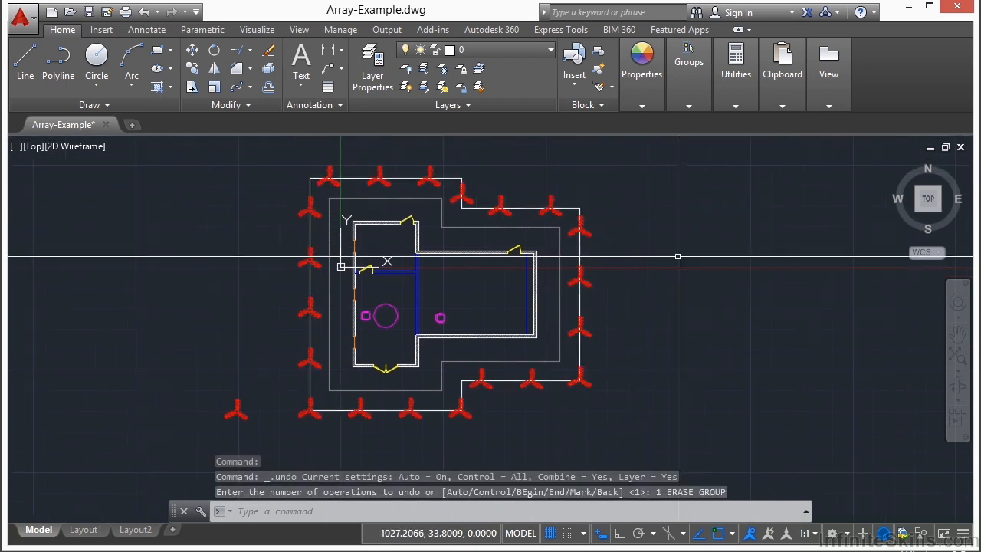
Give the path array of red symbols 2 rows spaced 100 units apart and finish editing the array.
{"action": "left_click", "coordinate": [592, 235]}
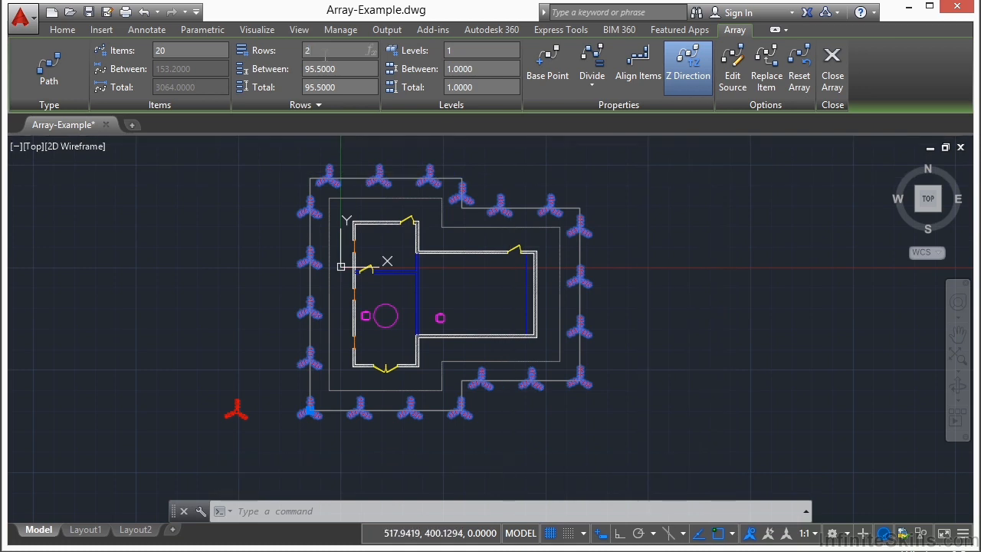
{"action": "left_click", "coordinate": [332, 68]}
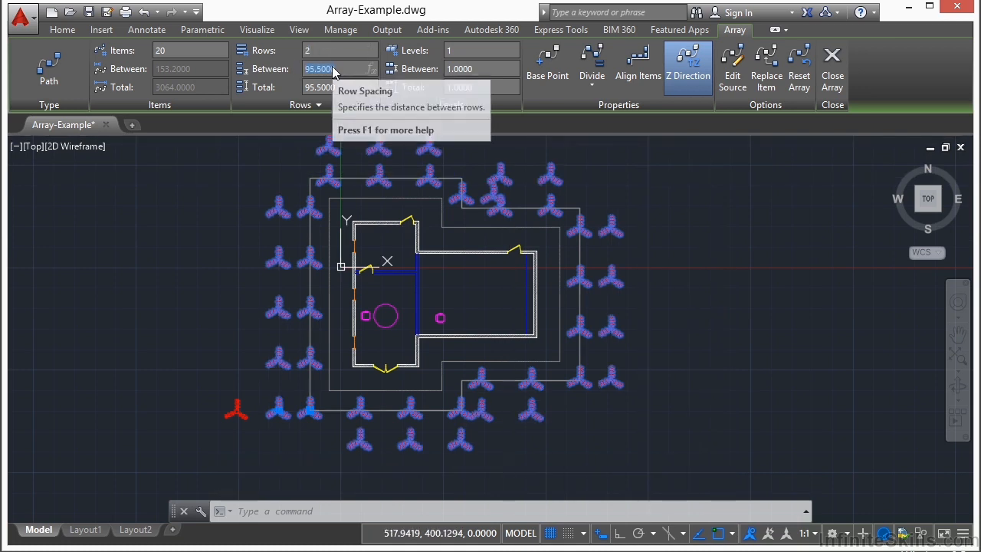
{"action": "key", "text": "Return"}
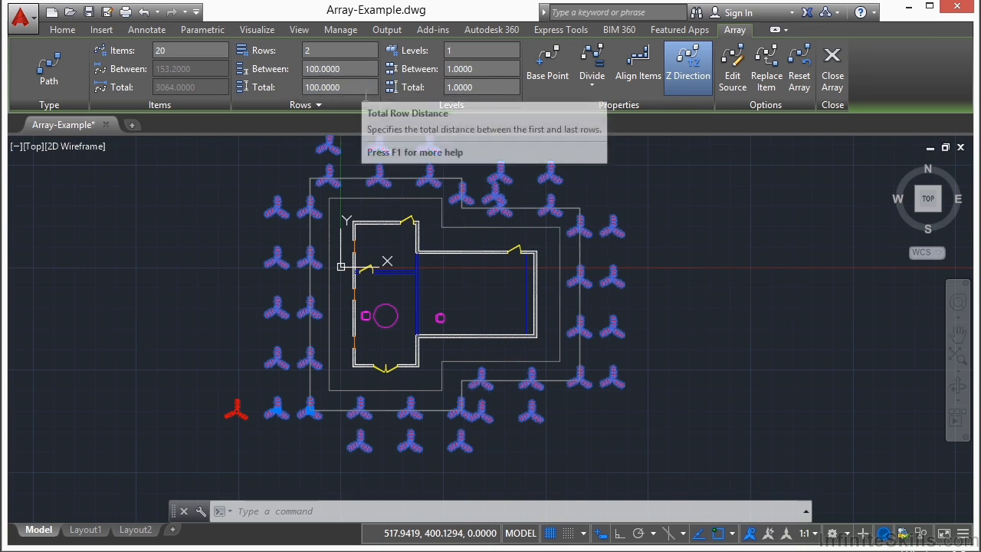
{"action": "left_click", "coordinate": [479, 52]}
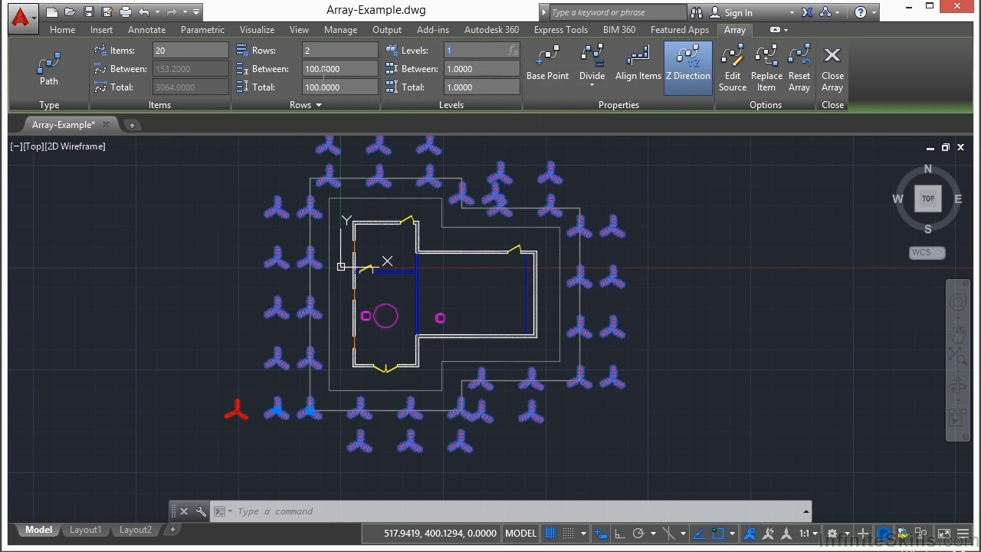
{"action": "left_click", "coordinate": [646, 259]}
{"action": "left_click", "coordinate": [834, 94]}
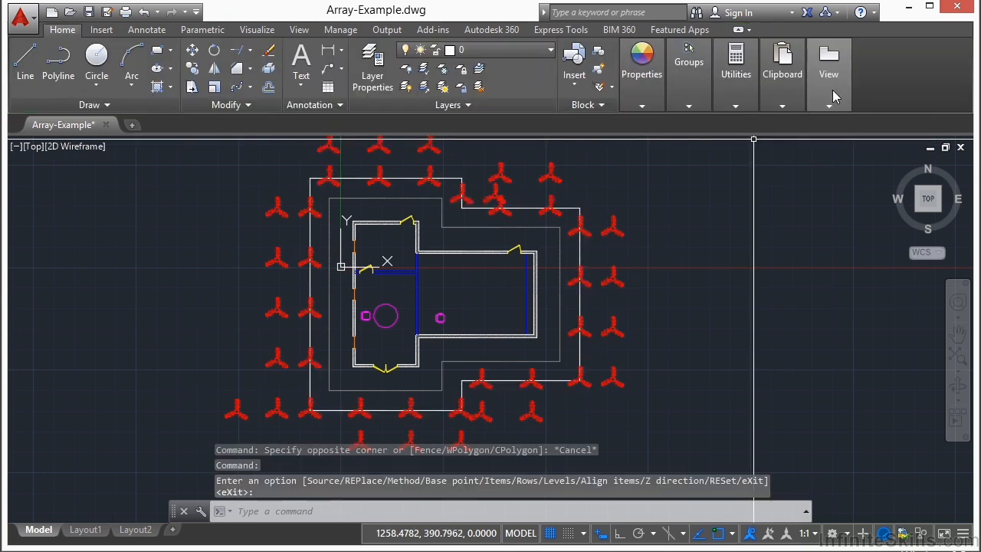
Extend the path array to 6 rows using its row-count grip, readjust the row count with the grip, and deselect the array.
{"action": "left_click", "coordinate": [621, 226]}
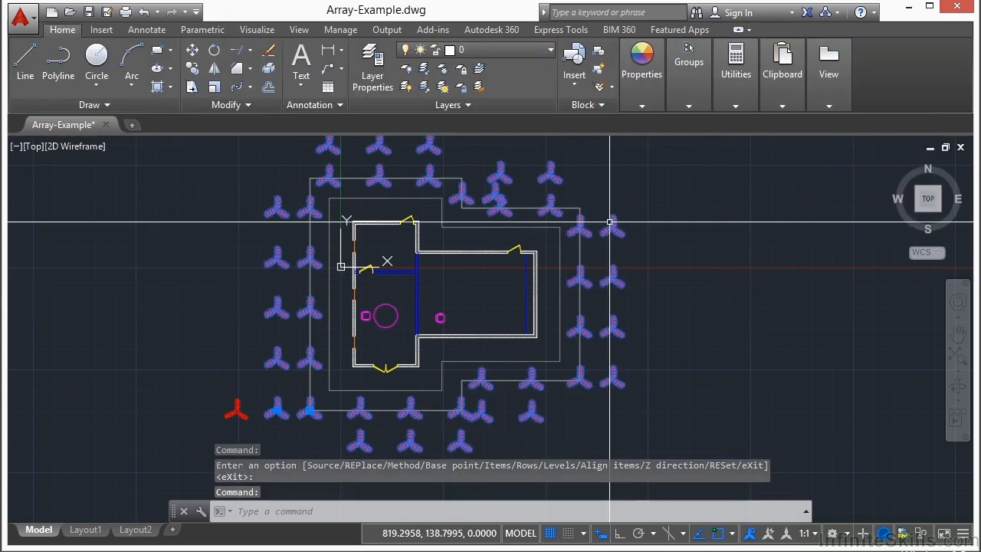
{"action": "left_click", "coordinate": [267, 412]}
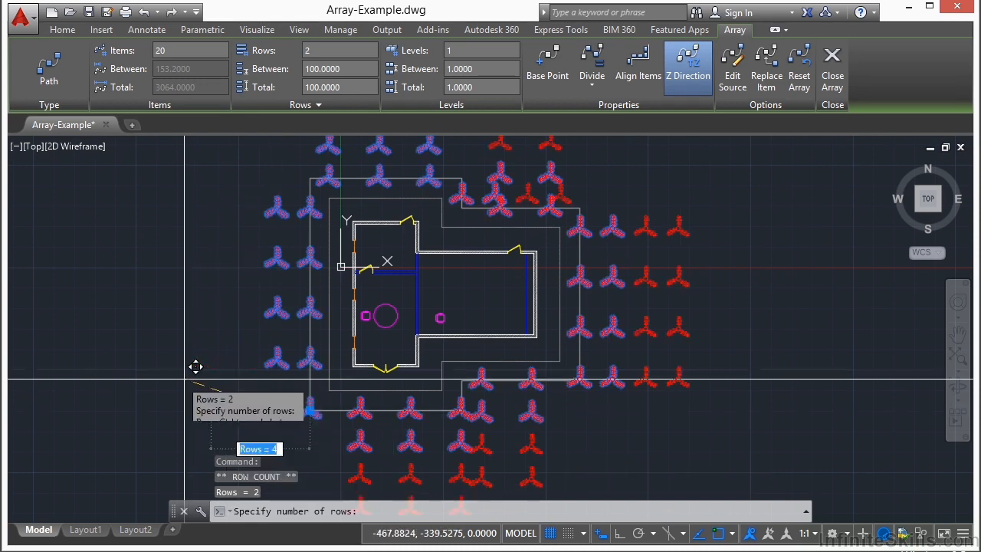
{"action": "left_click", "coordinate": [152, 366]}
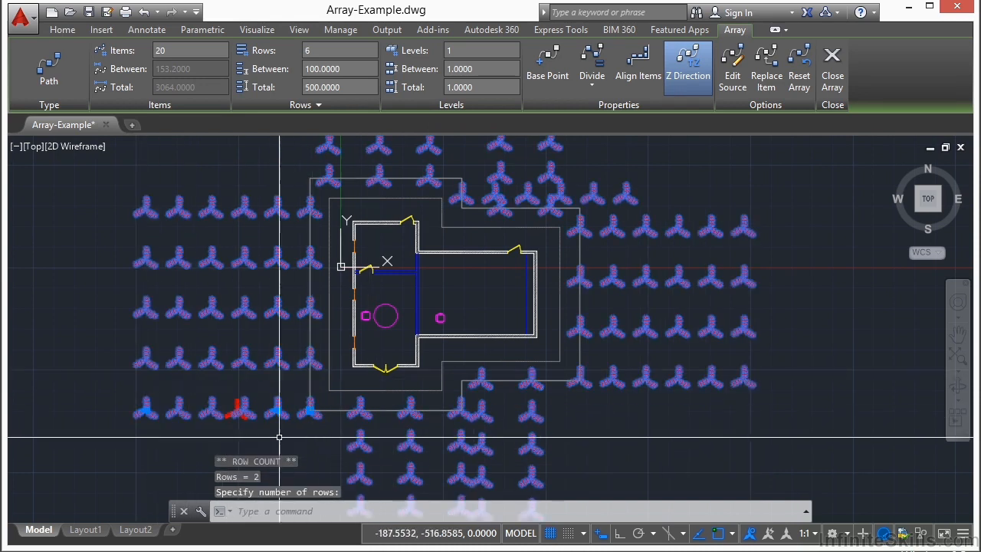
{"action": "left_click", "coordinate": [276, 412]}
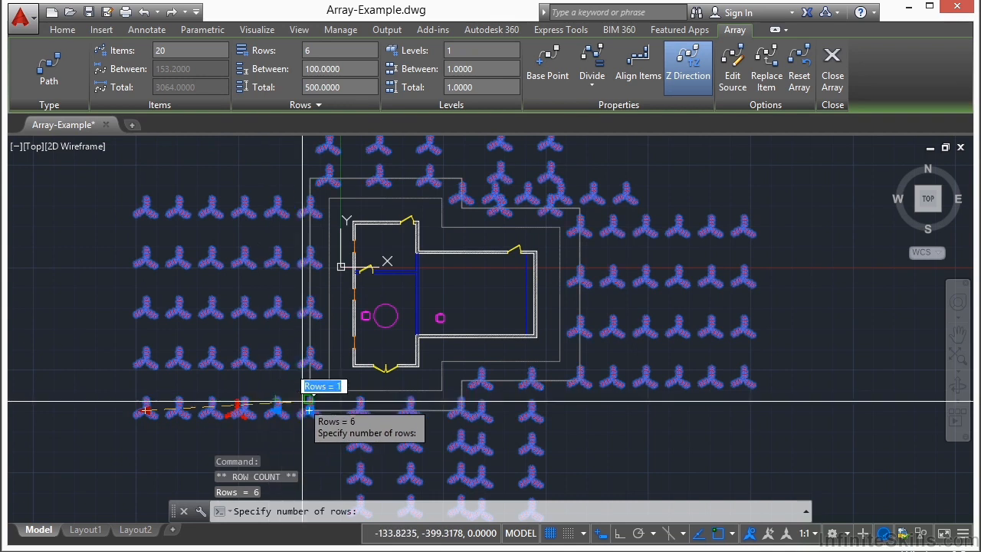
{"action": "left_click", "coordinate": [200, 391]}
{"action": "key", "text": "Escape"}
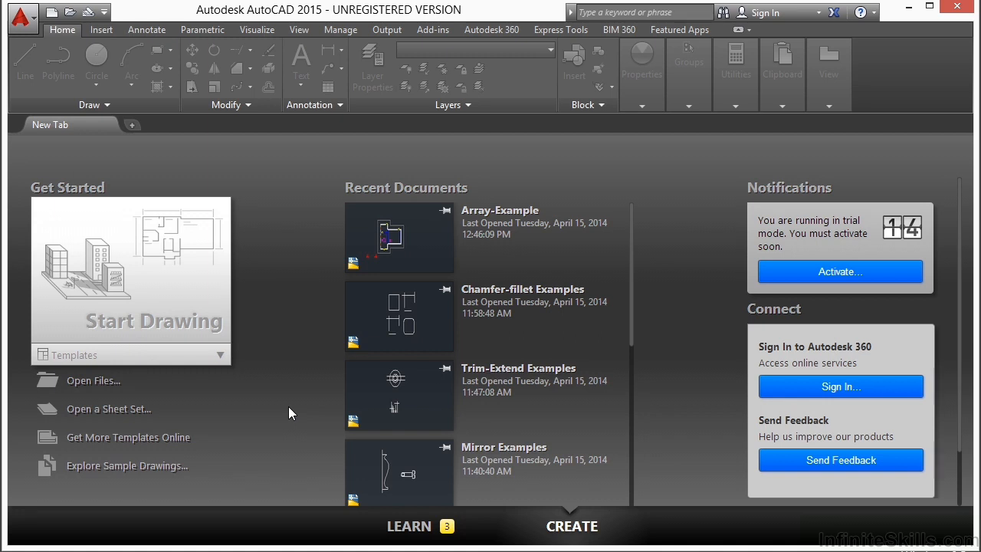
Open the drawing Array-Example.dwg from folder 06.
{"action": "left_click", "coordinate": [93, 381]}
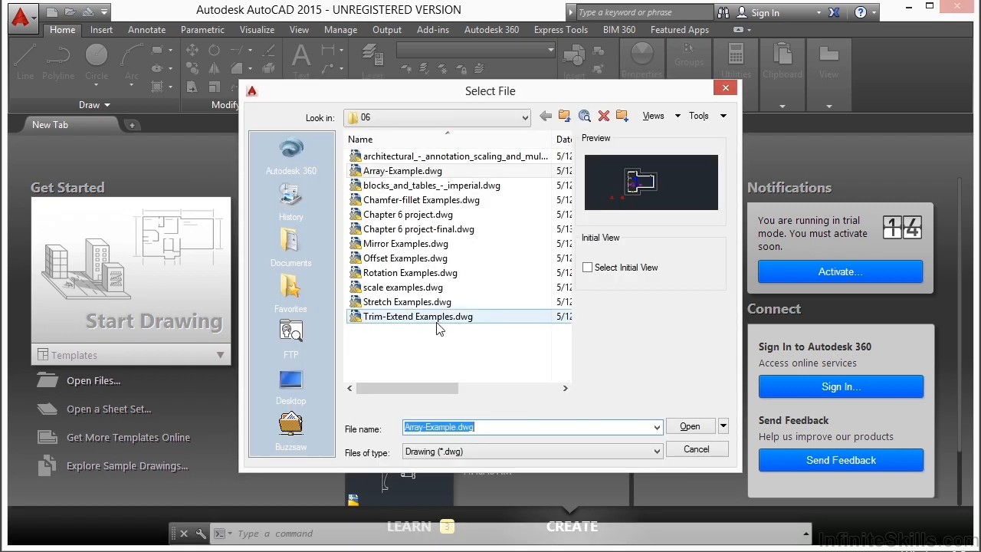
{"action": "double_click", "coordinate": [418, 171]}
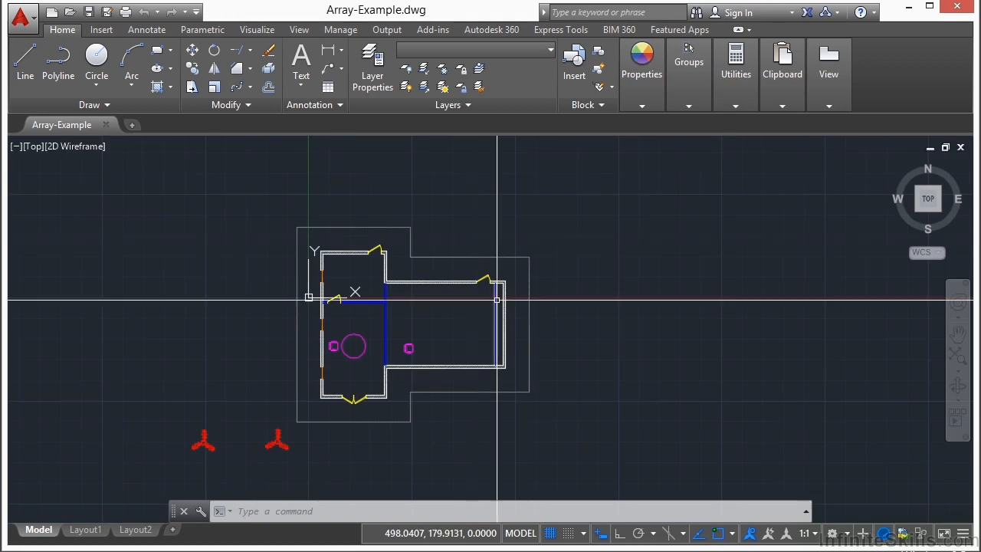
Start copying the chair in the larger room, using a point inside its seat as the base point.
{"action": "middle_click_drag", "start_coordinate": [378, 344], "coordinate": [483, 232]}
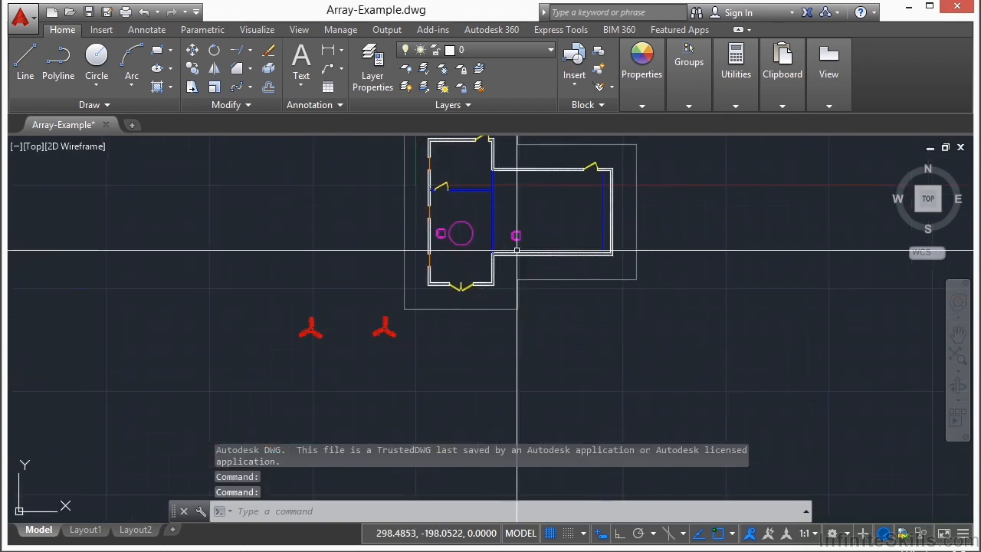
{"action": "scroll", "coordinate": [554, 226], "scroll_direction": "up", "scroll_amount": 2}
{"action": "scroll", "coordinate": [455, 230], "scroll_direction": "up", "scroll_amount": 3}
{"action": "scroll", "coordinate": [457, 283], "scroll_direction": "up", "scroll_amount": 2}
{"action": "middle_click_drag", "start_coordinate": [444, 281], "coordinate": [368, 262]}
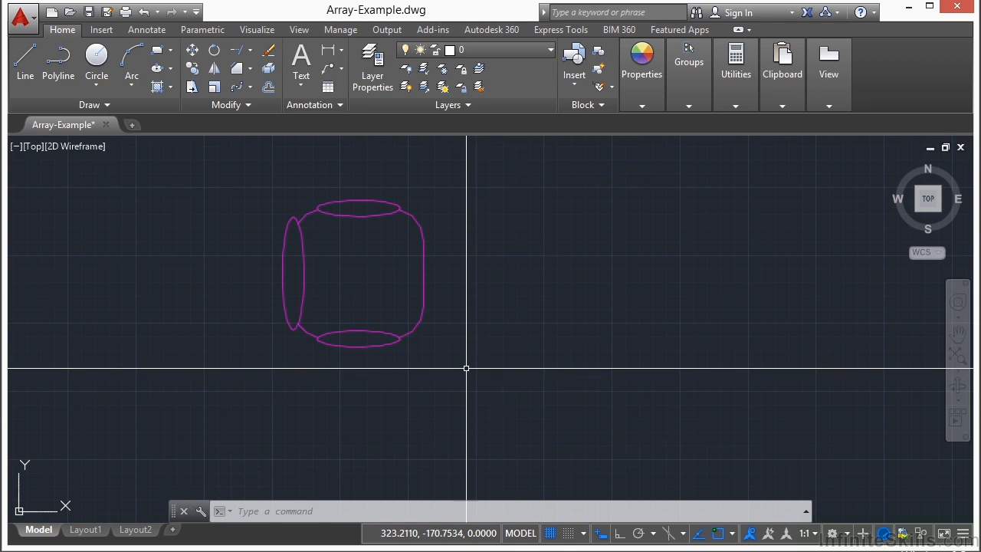
{"action": "type", "text": "CP"}
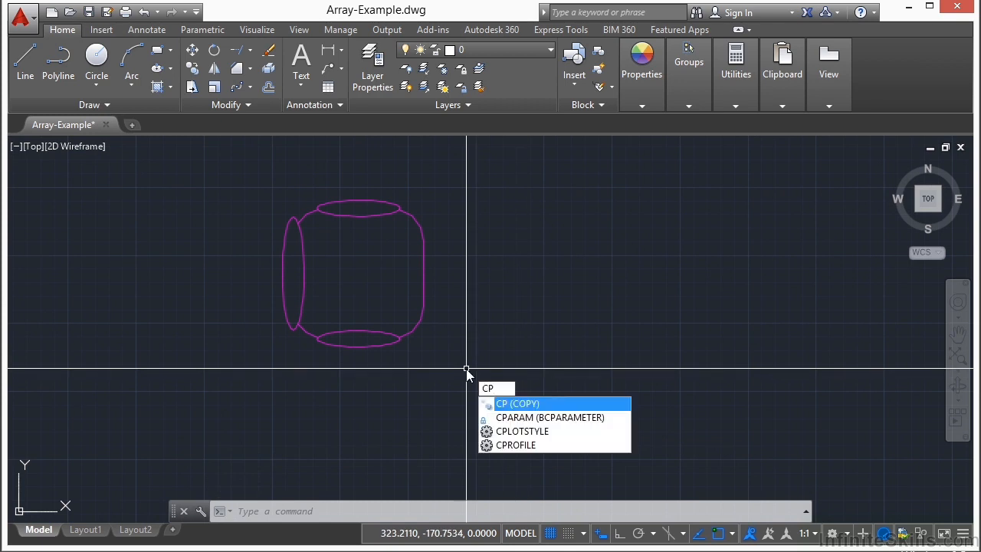
{"action": "key", "text": "Return"}
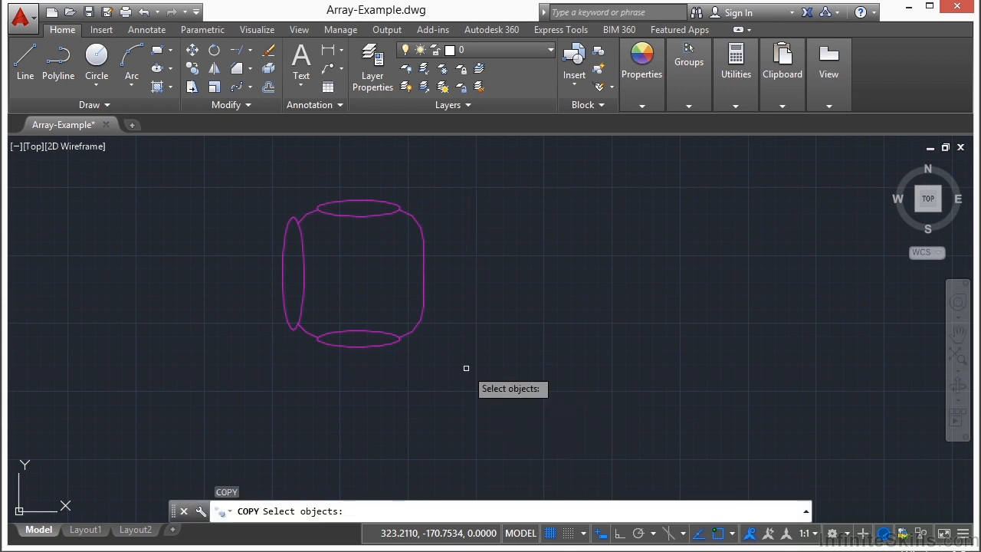
{"action": "left_click", "coordinate": [420, 328]}
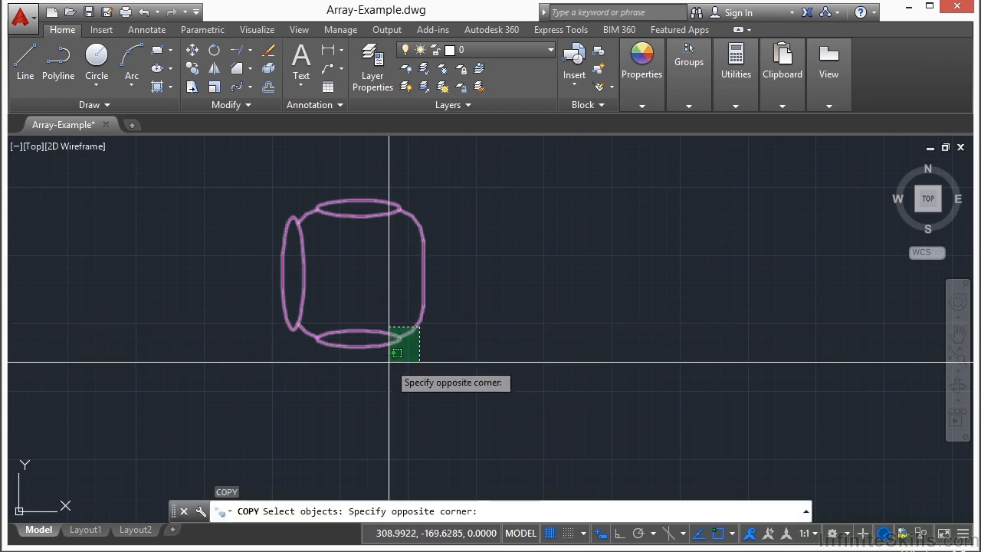
{"action": "left_click", "coordinate": [391, 361]}
{"action": "key", "text": "Return"}
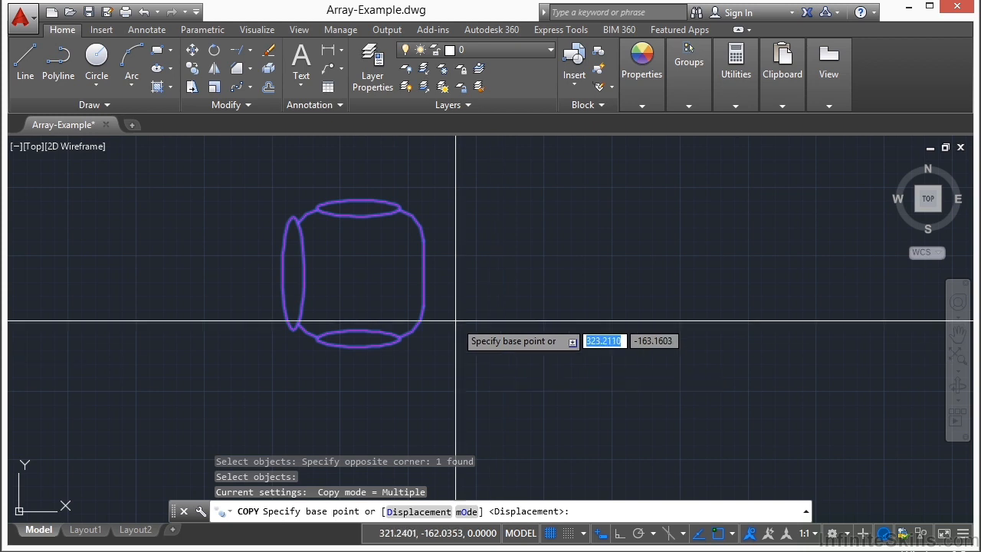
{"action": "left_click", "coordinate": [377, 283]}
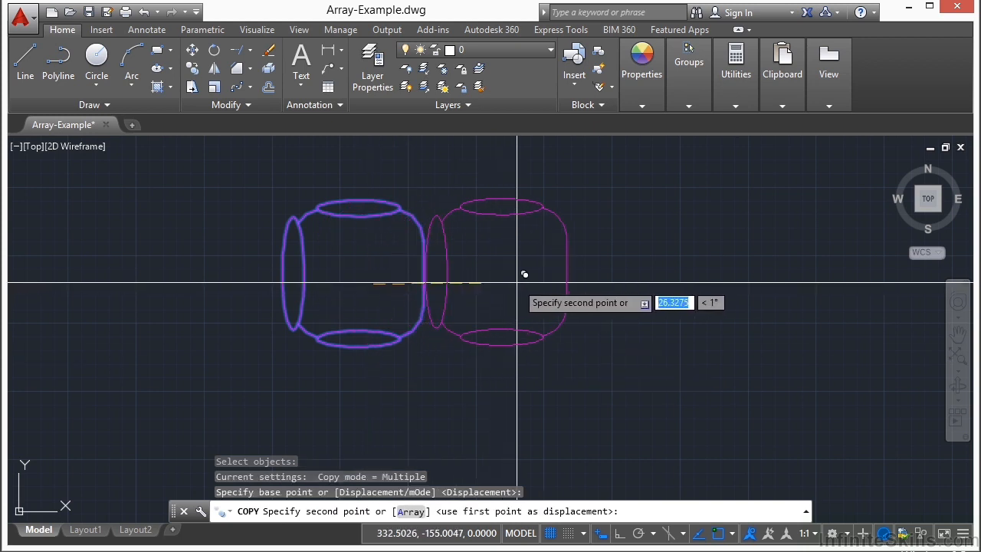
Array the chair copy as 5 items spaced 50 units apart at a 45-degree angle.
{"action": "type", "text": "a"}
{"action": "key", "text": "Return"}
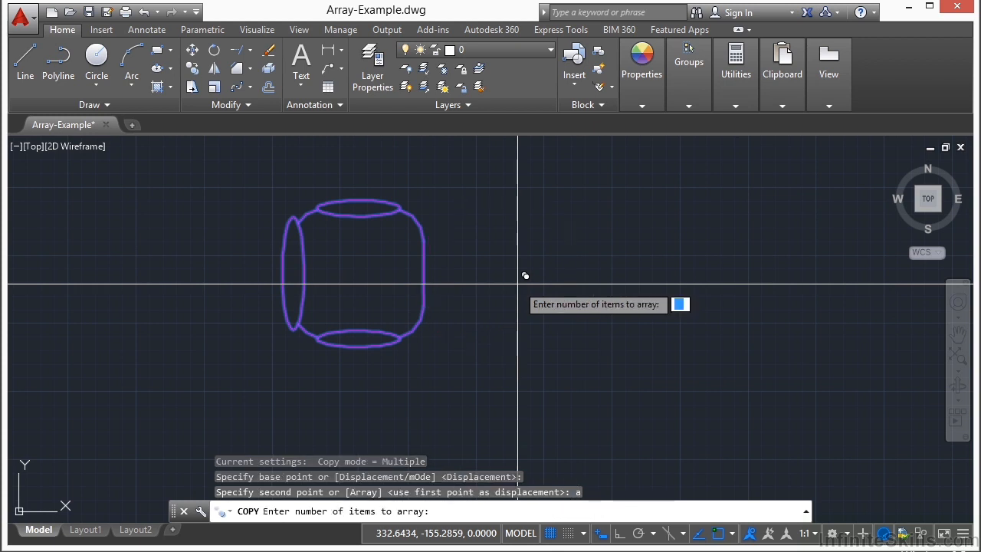
{"action": "type", "text": "5"}
{"action": "key", "text": "Return"}
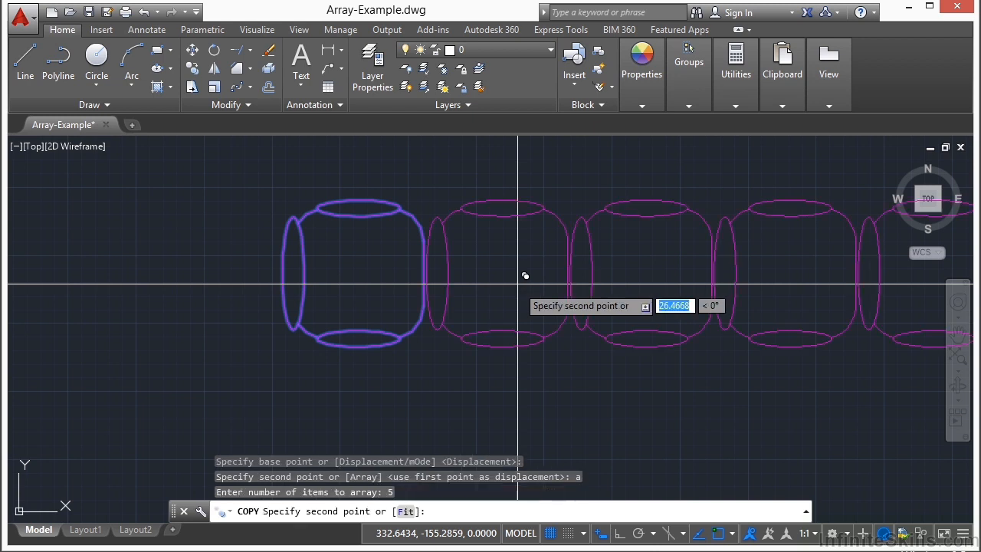
{"action": "scroll", "coordinate": [526, 276], "scroll_direction": "down", "scroll_amount": 4}
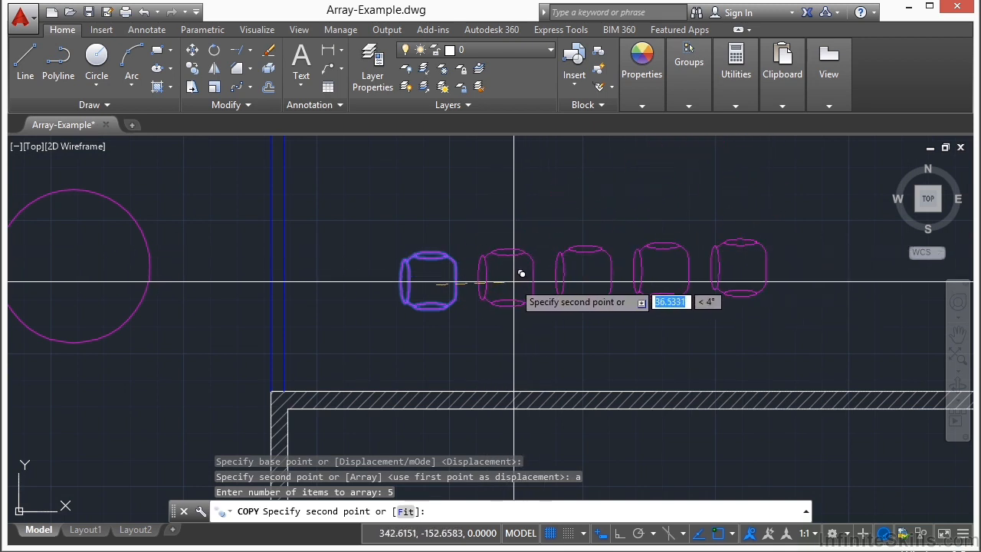
{"action": "scroll", "coordinate": [522, 284], "scroll_direction": "down", "scroll_amount": 2}
{"action": "middle_click_drag", "start_coordinate": [530, 245], "coordinate": [490, 314]}
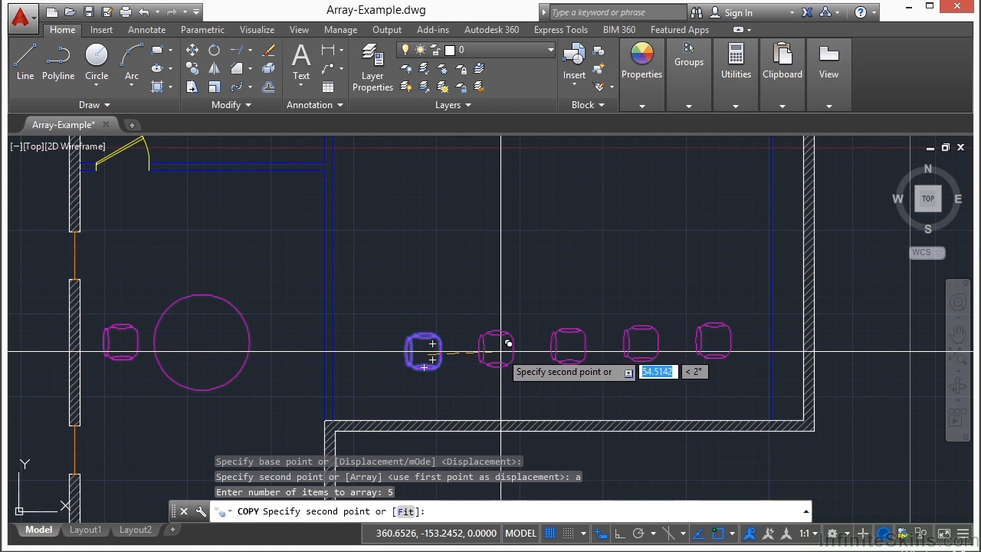
{"action": "type", "text": "50"}
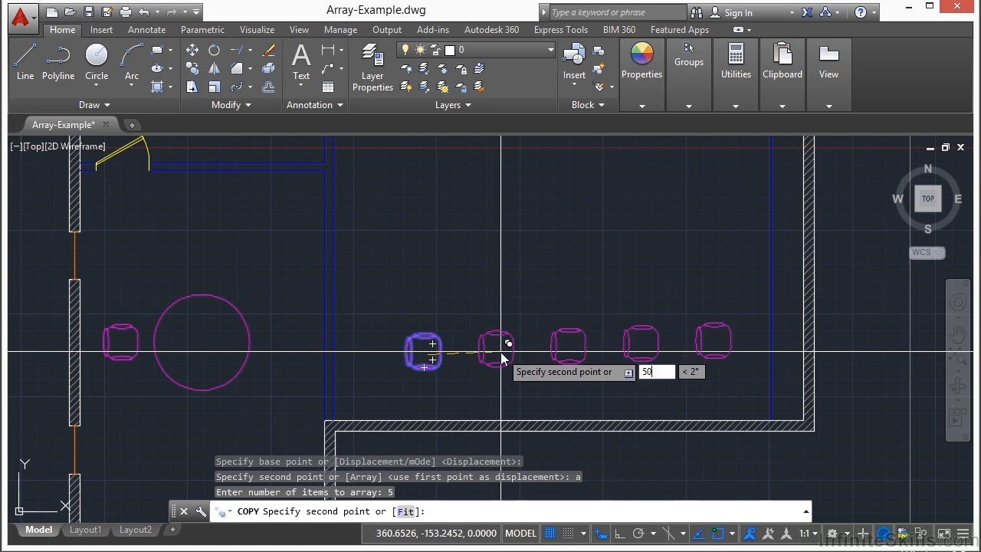
{"action": "key", "text": "Tab"}
{"action": "type", "text": "45"}
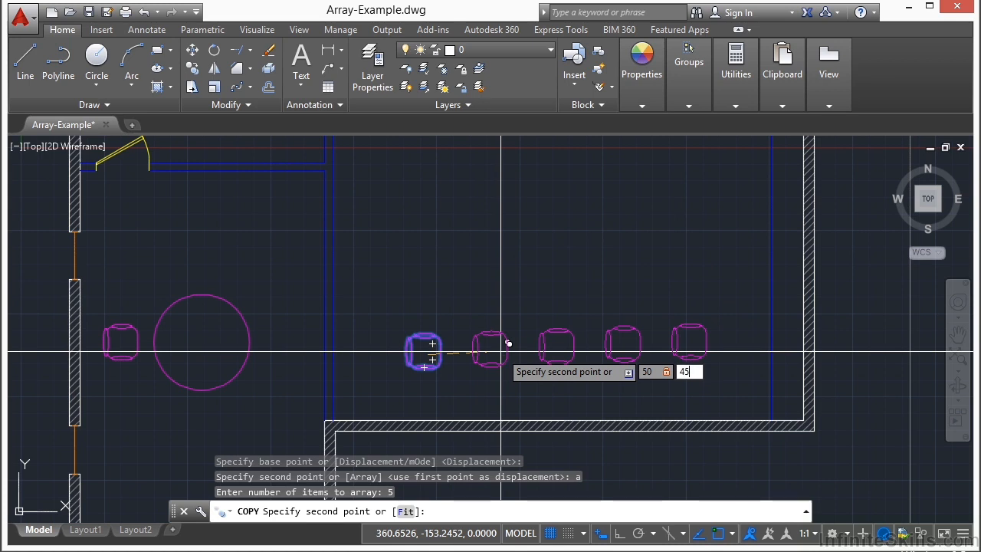
{"action": "key", "text": "Return"}
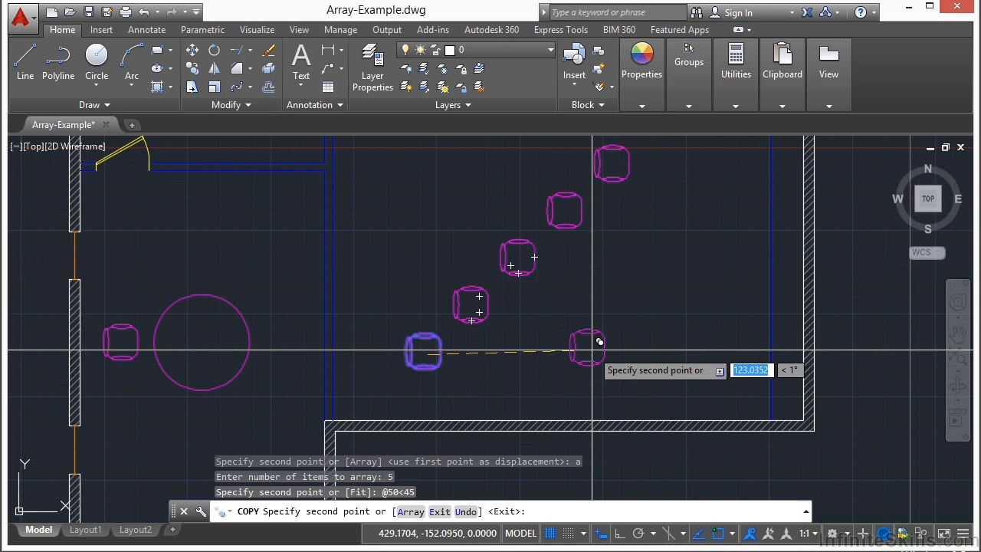
Restart Copy on the original chair and place a single copy to its right in the larger room.
{"action": "type", "text": "a"}
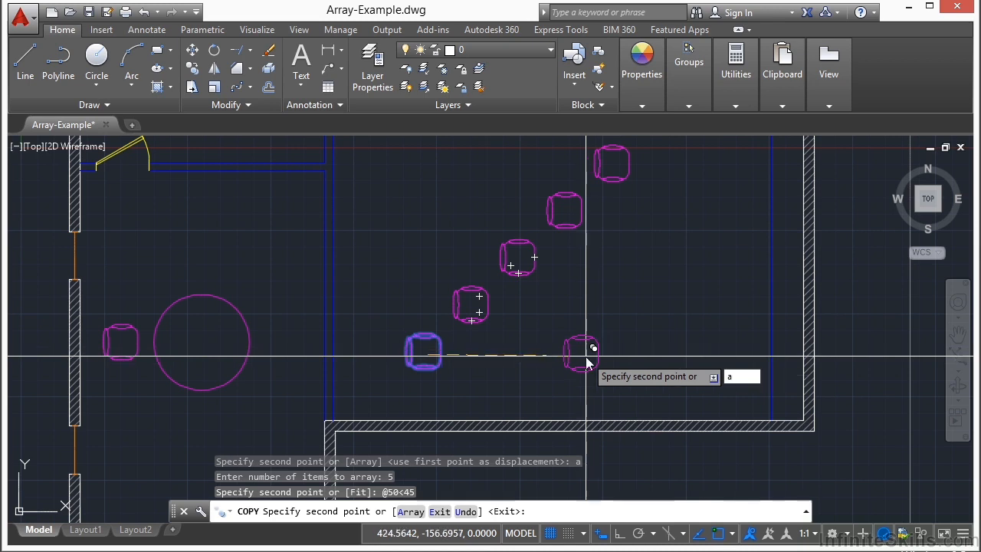
{"action": "key", "text": "Return"}
{"action": "type", "text": "a"}
{"action": "key", "text": "Return"}
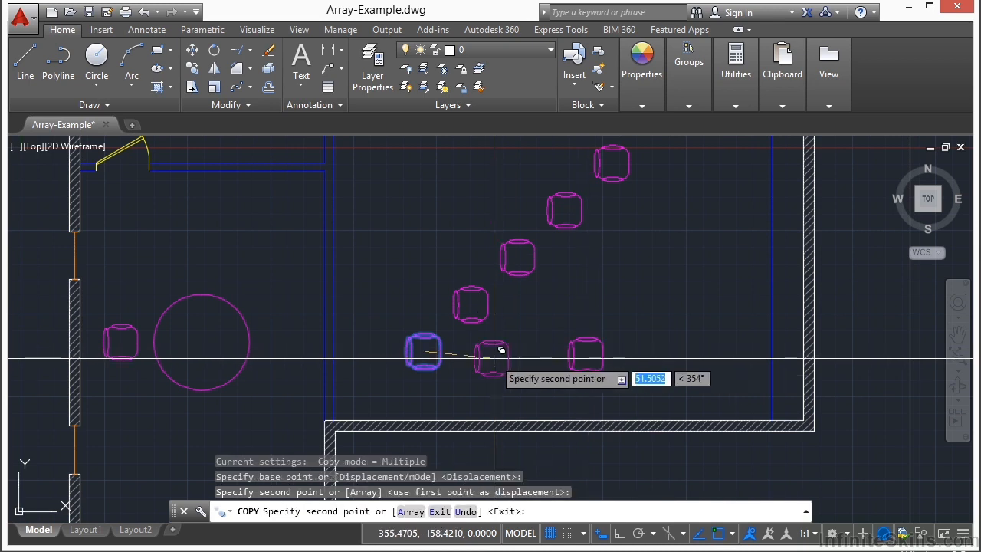
Array the original chair as 5 items with the Fit option, placing the last one near the room's right wall, and finish copying.
{"action": "type", "text": "ar"}
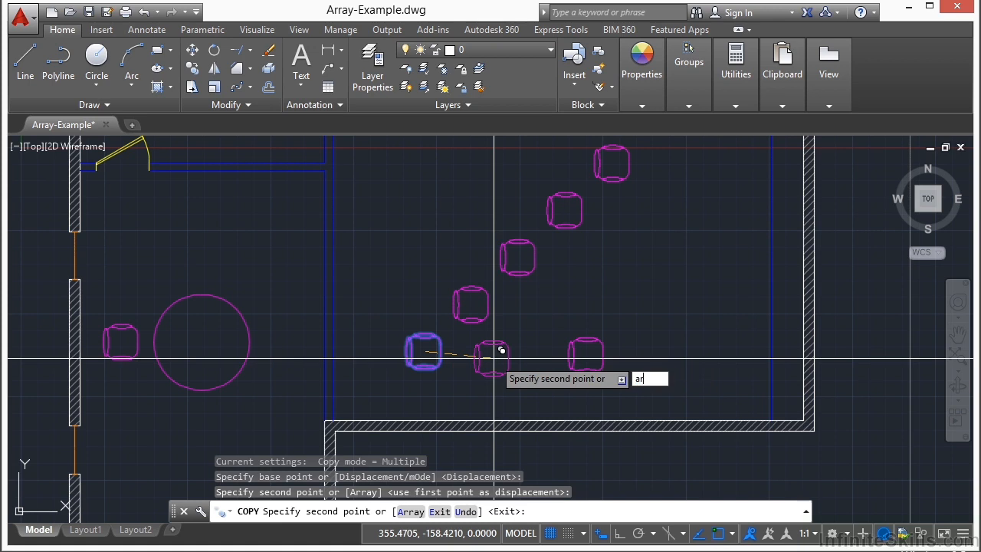
{"action": "key", "text": "Return"}
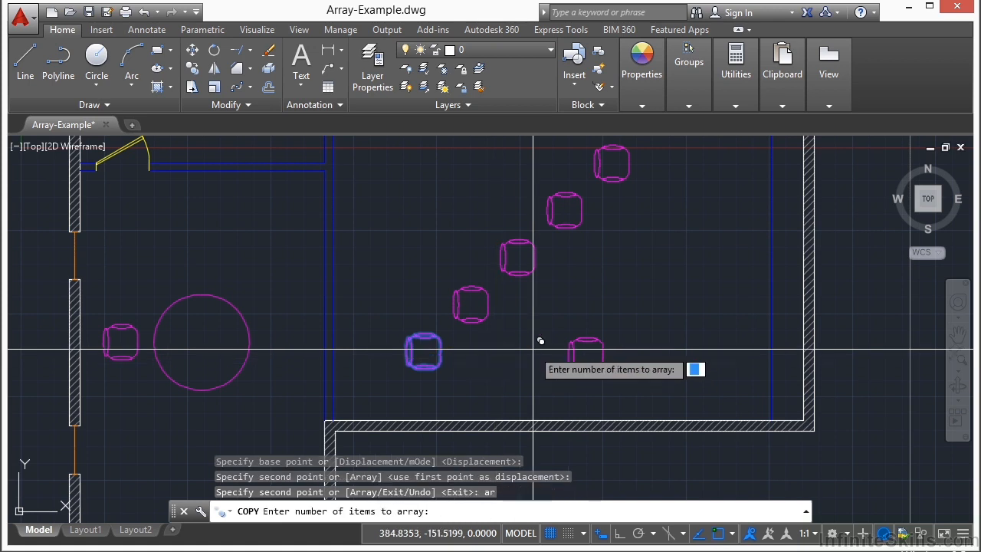
{"action": "type", "text": "5"}
{"action": "key", "text": "Return"}
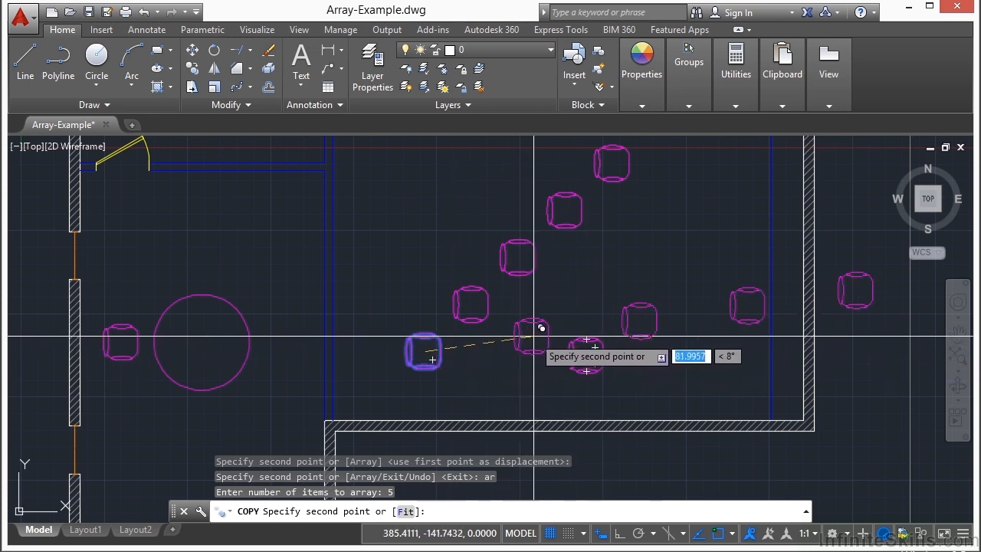
{"action": "type", "text": "f"}
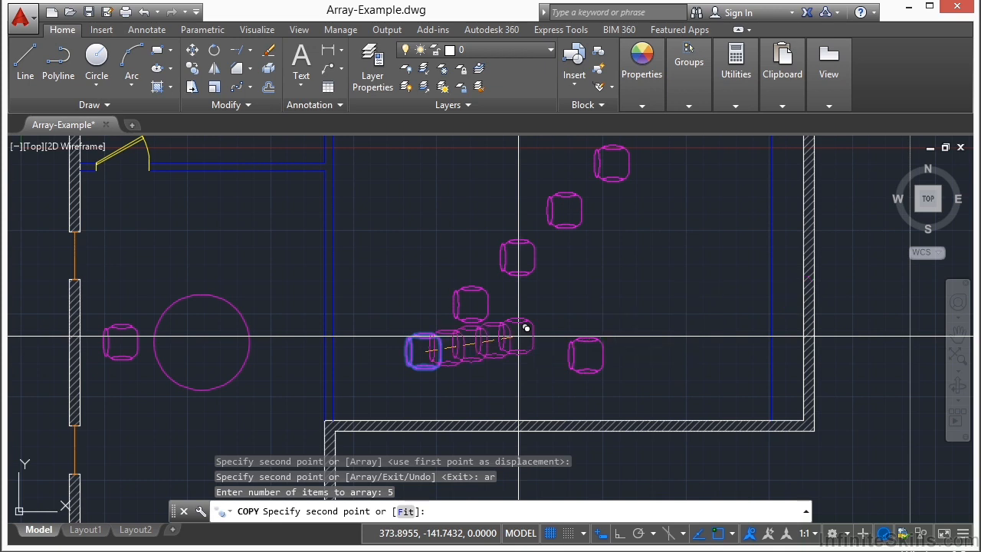
{"action": "key", "text": "Return"}
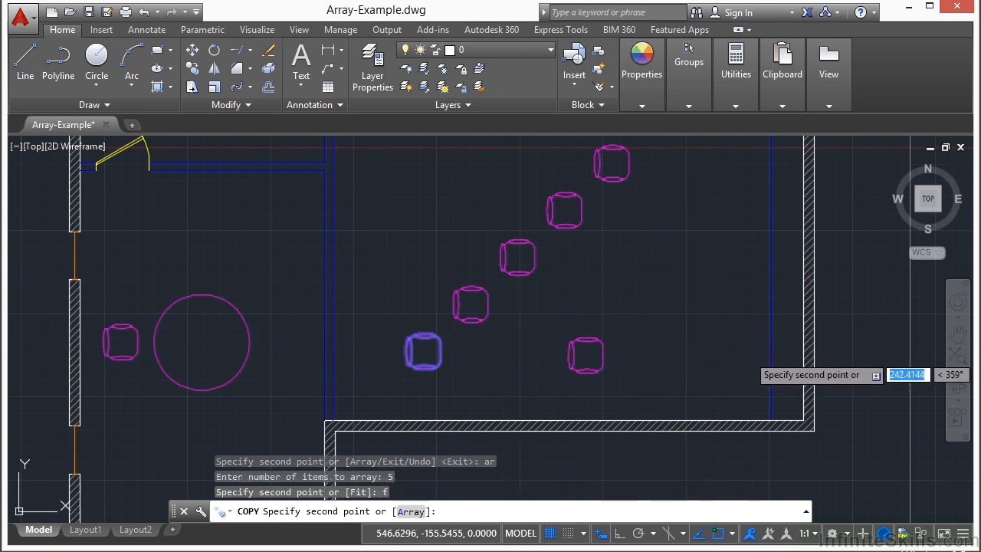
{"action": "left_click", "coordinate": [747, 357]}
{"action": "key", "text": "Return"}
{"action": "scroll", "coordinate": [569, 284], "scroll_direction": "down", "scroll_amount": 5}
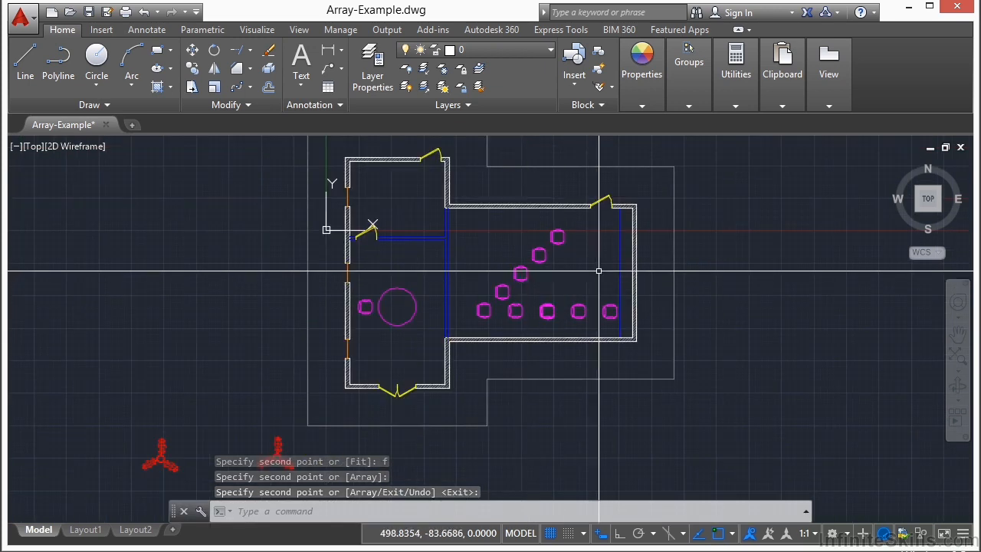
{"action": "scroll", "coordinate": [583, 288], "scroll_direction": "down", "scroll_amount": 2}
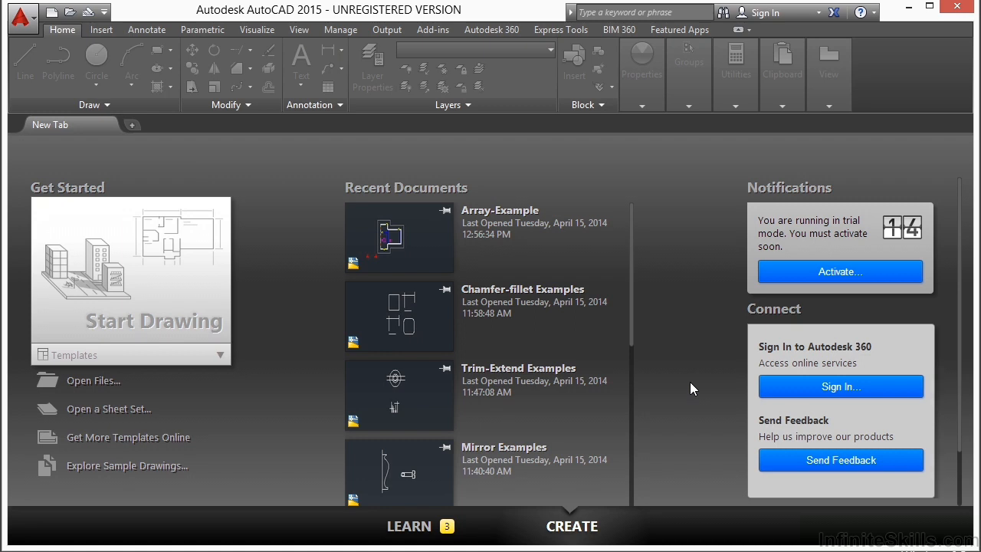
Open the drawing architectural_-_annotation_scaling_and_multileaders.dwg from folder 06.
{"action": "left_click", "coordinate": [96, 381]}
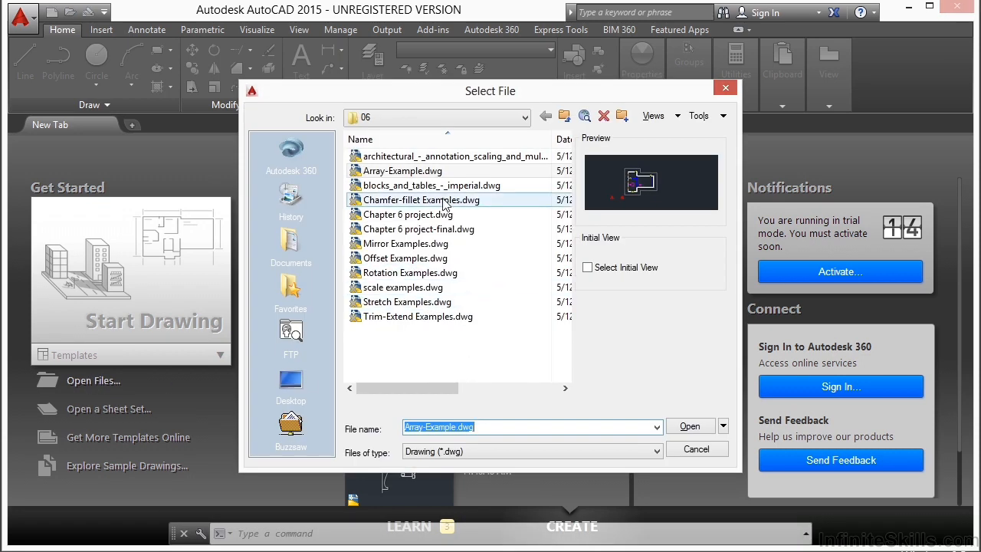
{"action": "left_click", "coordinate": [425, 159]}
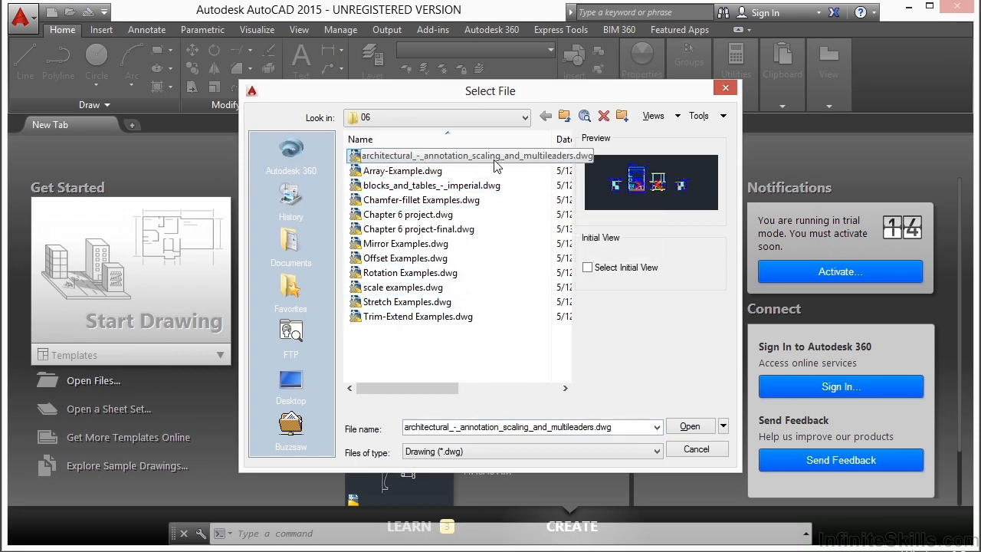
{"action": "left_click", "coordinate": [686, 427]}
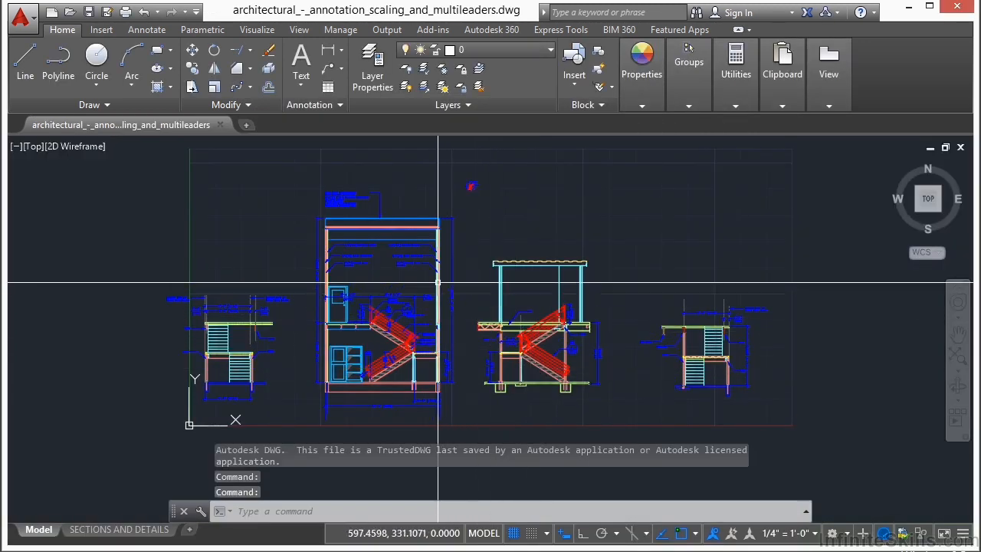
Display the Properties palette and undock it so that it floats over the drawing.
{"action": "scroll", "coordinate": [341, 182], "scroll_direction": "up", "scroll_amount": 4}
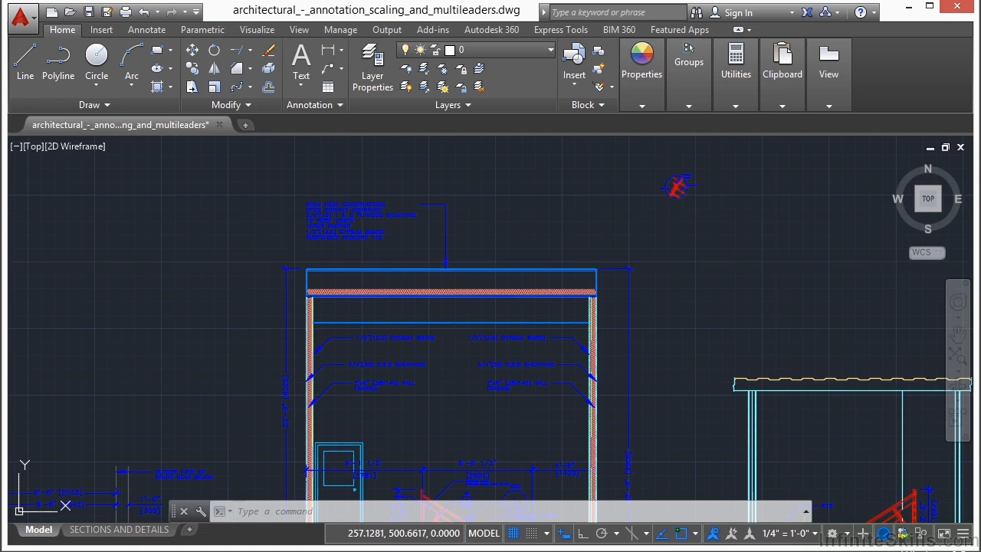
{"action": "key", "text": "ctrl+1"}
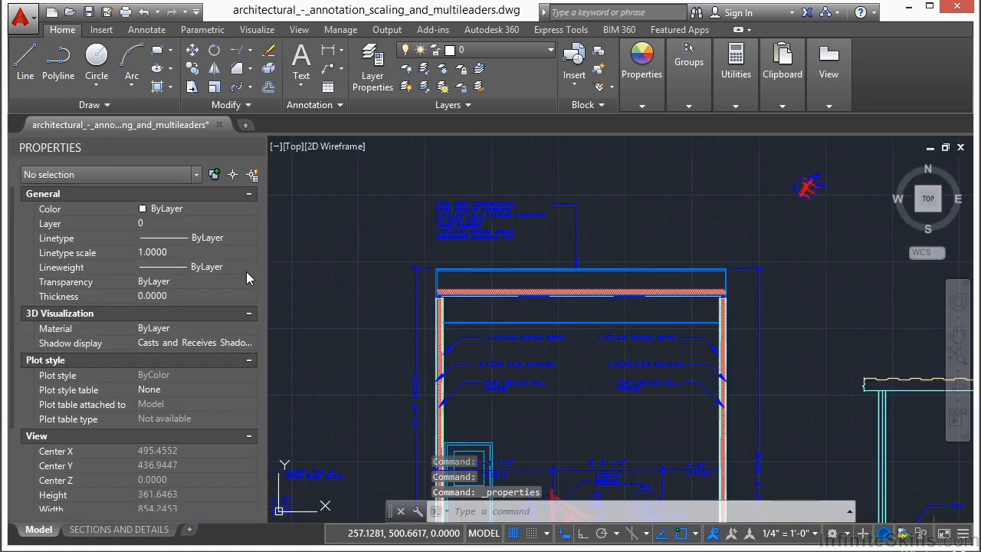
{"action": "mouse_move", "coordinate": [105, 143]}
{"action": "left_mouse_down"}
{"action": "mouse_move", "coordinate": [131, 153]}
{"action": "mouse_move", "coordinate": [175, 97]}
{"action": "mouse_move", "coordinate": [331, 108]}
{"action": "mouse_move", "coordinate": [295, 107]}
{"action": "left_mouse_up"}
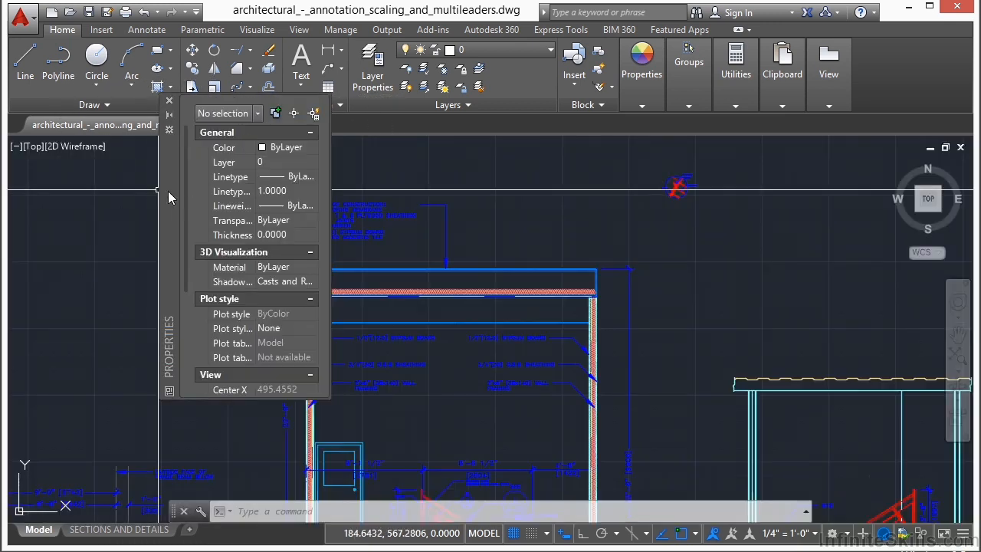
{"action": "left_click_drag", "start_coordinate": [168, 189], "coordinate": [178, 190]}
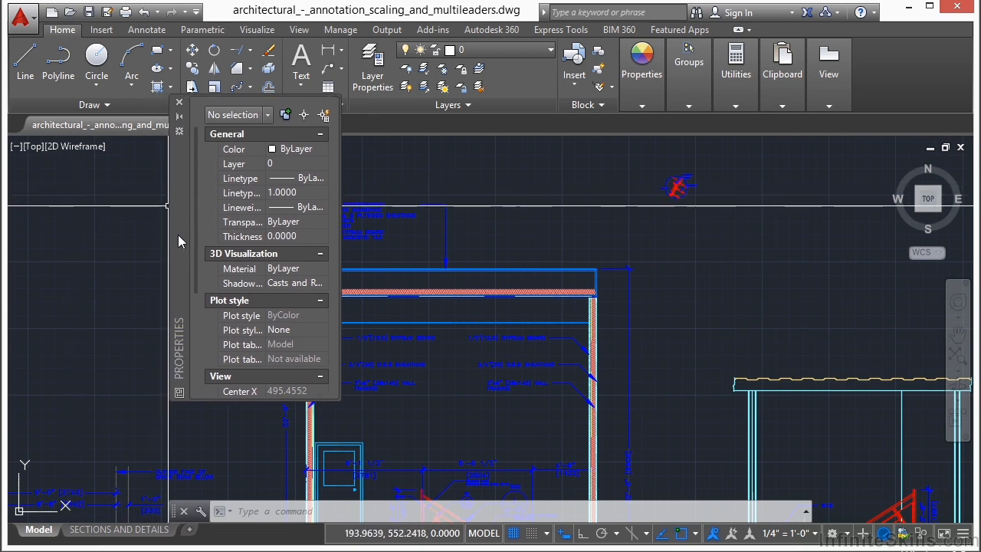
{"action": "mouse_move", "coordinate": [179, 272]}
{"action": "left_mouse_down"}
{"action": "mouse_move", "coordinate": [194, 263]}
{"action": "mouse_move", "coordinate": [344, 292]}
{"action": "mouse_move", "coordinate": [190, 285]}
{"action": "mouse_move", "coordinate": [168, 268]}
{"action": "left_mouse_up"}
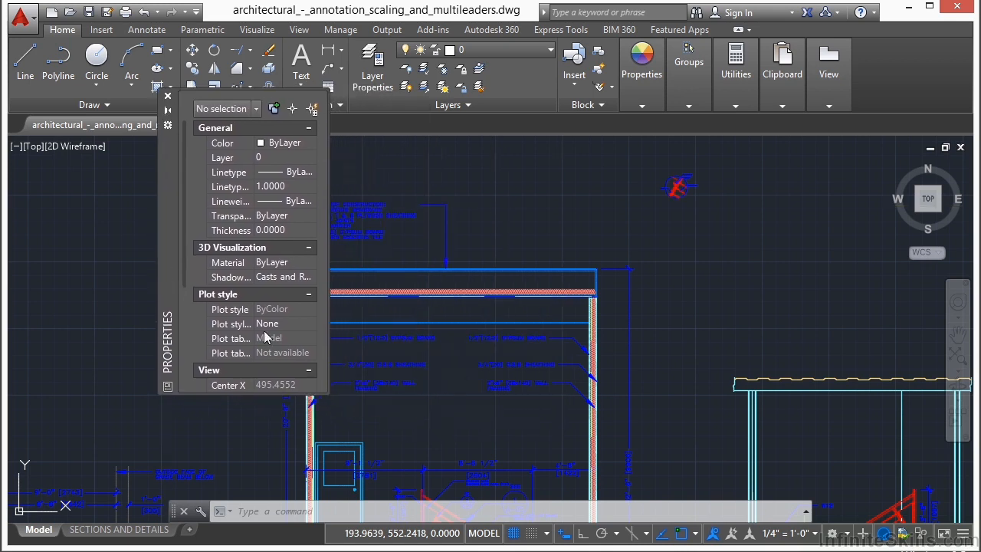
Widen and lengthen the floating Properties palette and move it farther away from the building section.
{"action": "left_click_drag", "start_coordinate": [337, 176], "coordinate": [488, 178]}
{"action": "left_click_drag", "start_coordinate": [282, 464], "coordinate": [272, 473]}
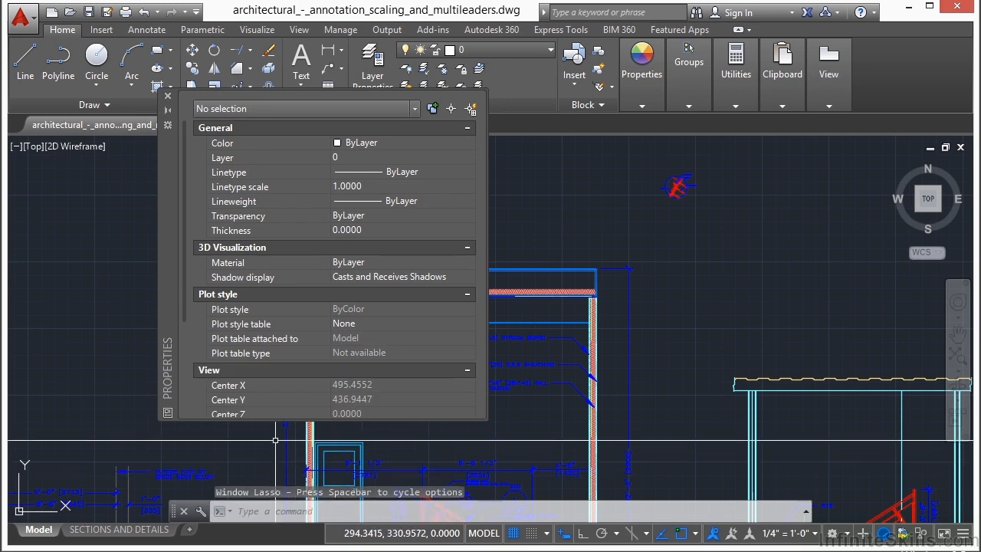
{"action": "left_click_drag", "start_coordinate": [170, 259], "coordinate": [92, 263]}
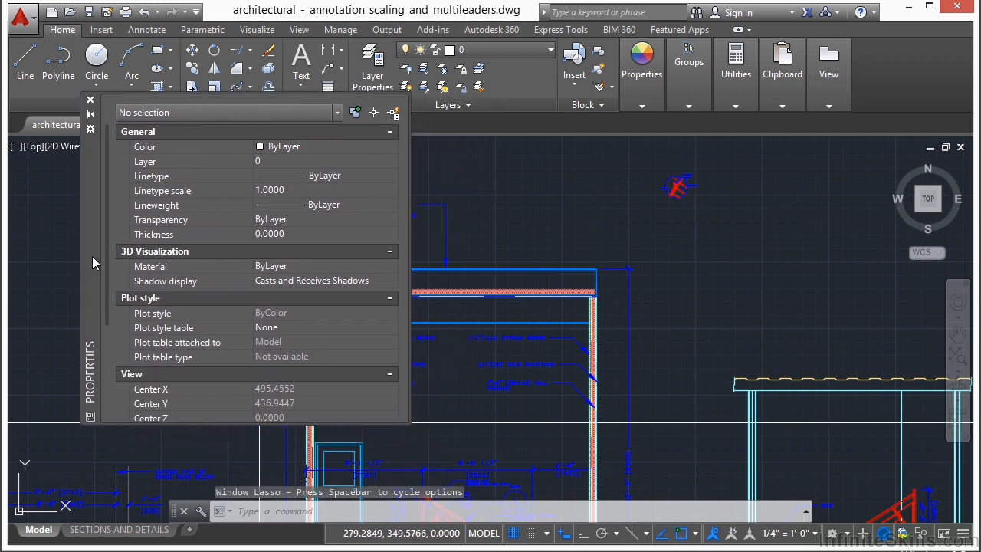
Turn on auto-hide for the Properties palette and roll it back out.
{"action": "left_click", "coordinate": [90, 115]}
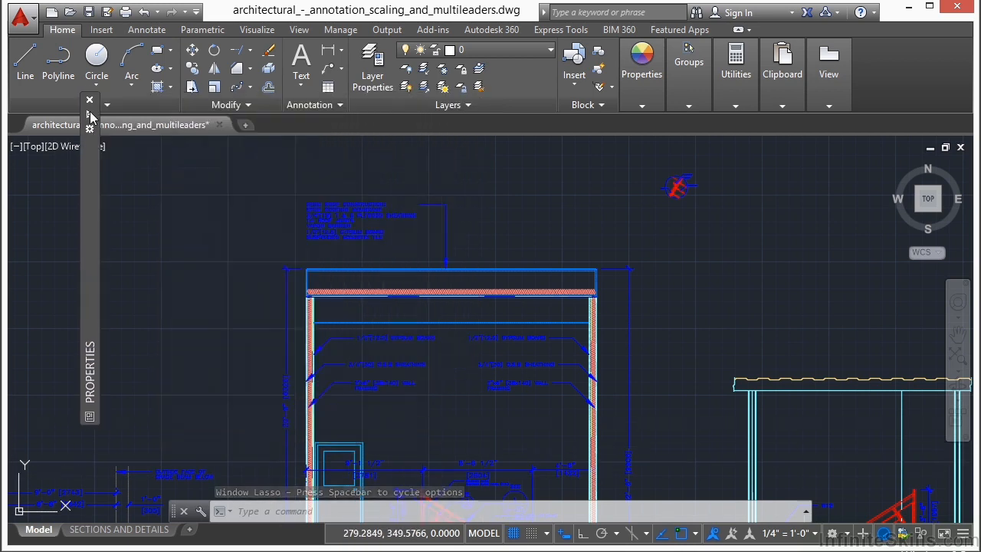
{"action": "mouse_move", "coordinate": [91, 230]}
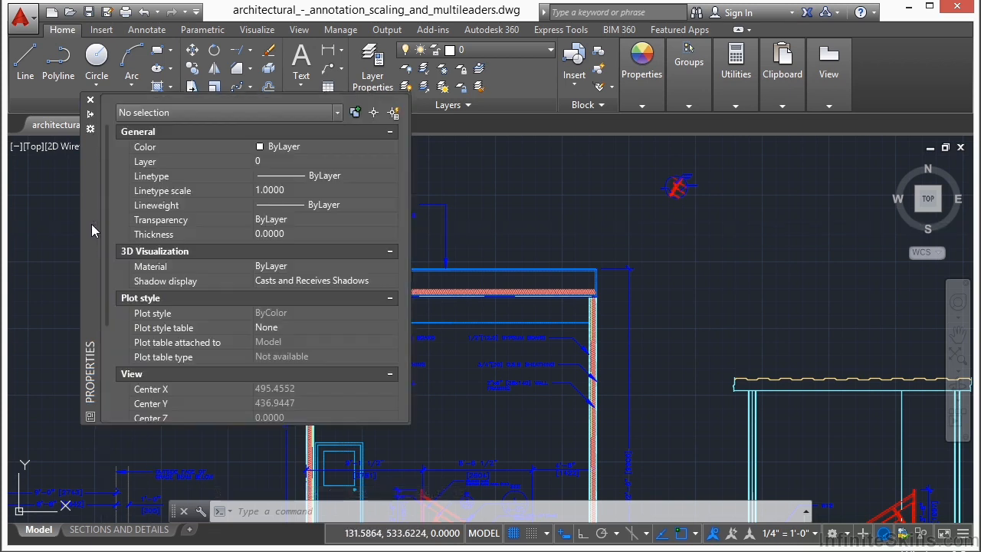
Dock the floating Properties palette along the drawing area's left edge.
{"action": "left_click", "coordinate": [90, 129]}
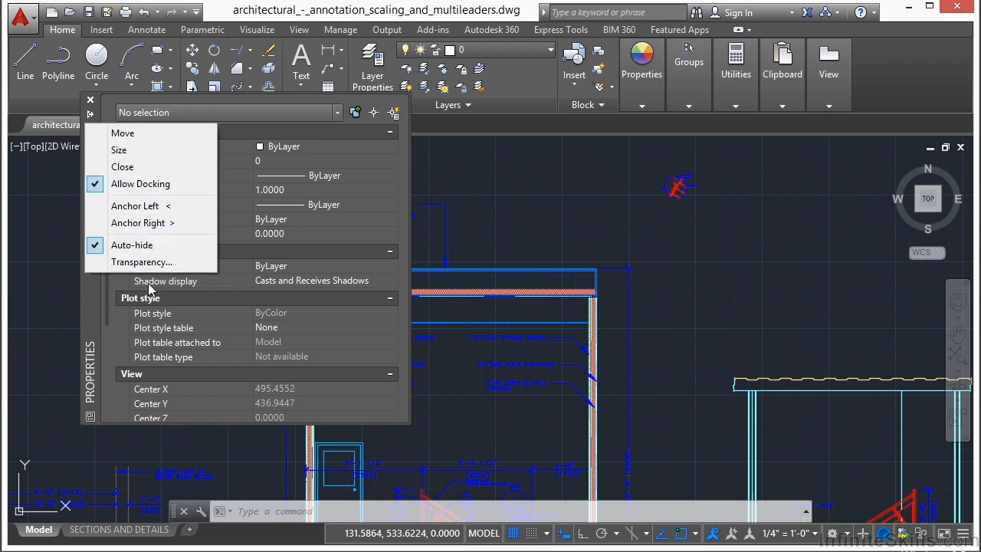
{"action": "left_click", "coordinate": [92, 300]}
{"action": "mouse_move", "coordinate": [94, 196]}
{"action": "left_mouse_down"}
{"action": "mouse_move", "coordinate": [76, 245]}
{"action": "mouse_move", "coordinate": [31, 240]}
{"action": "left_mouse_up"}
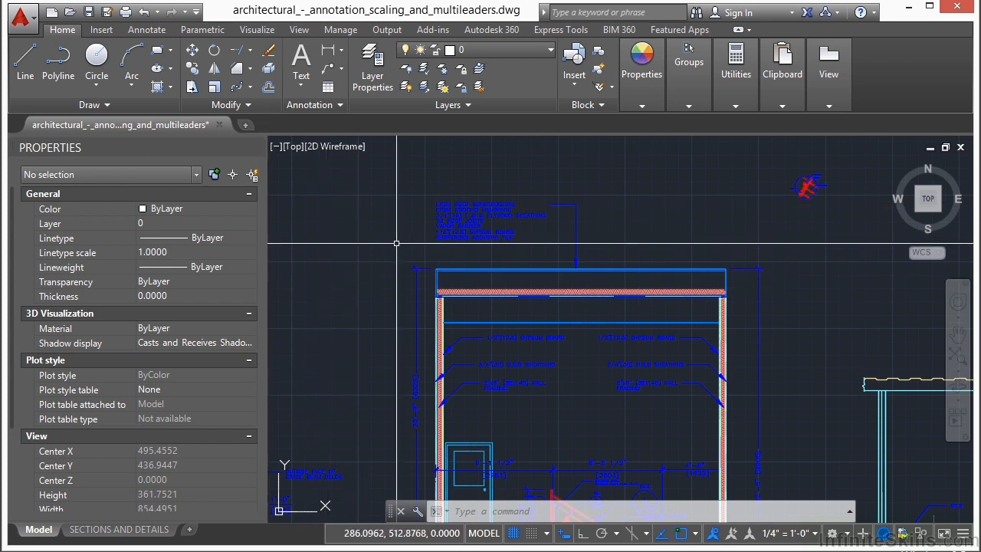
Select the roof construction multileader above the building section and examine its general, misc, leader and text properties.
{"action": "left_click", "coordinate": [460, 216]}
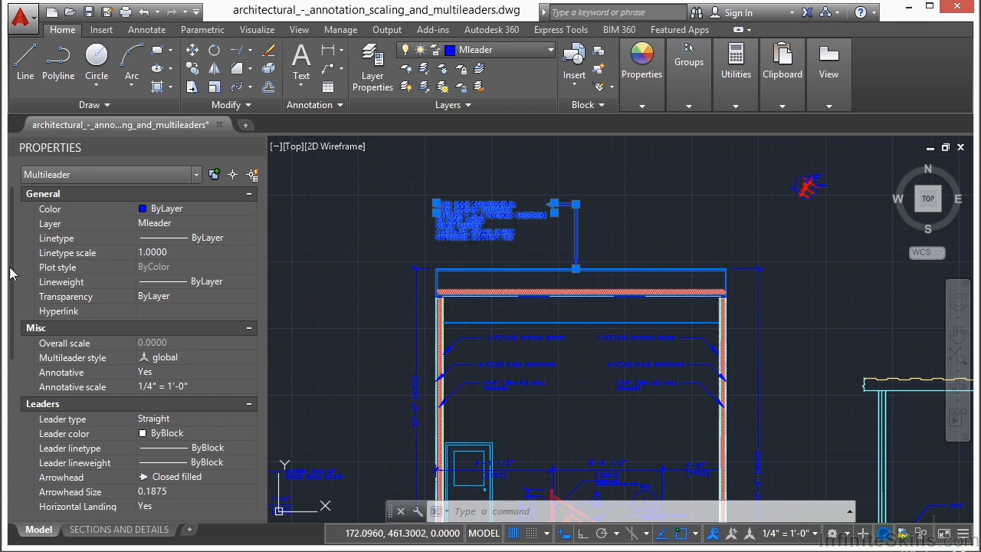
{"action": "scroll", "coordinate": [12, 276], "scroll_direction": "down", "scroll_amount": 3}
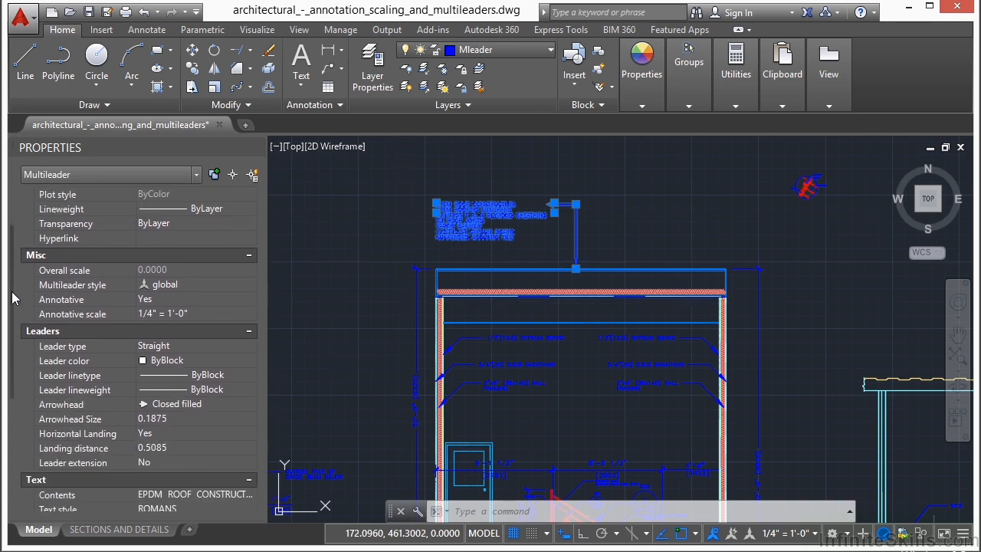
{"action": "scroll", "coordinate": [14, 318], "scroll_direction": "down", "scroll_amount": 2}
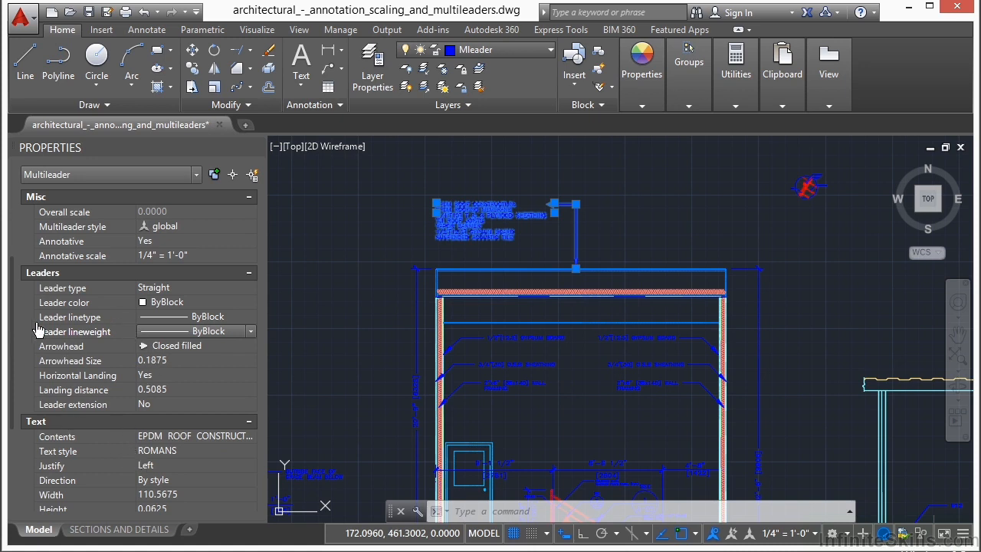
{"action": "scroll", "coordinate": [23, 368], "scroll_direction": "down", "scroll_amount": 1}
{"action": "scroll", "coordinate": [26, 389], "scroll_direction": "up", "scroll_amount": 3}
{"action": "scroll", "coordinate": [21, 408], "scroll_direction": "down", "scroll_amount": 3}
{"action": "scroll", "coordinate": [21, 413], "scroll_direction": "down", "scroll_amount": 5}
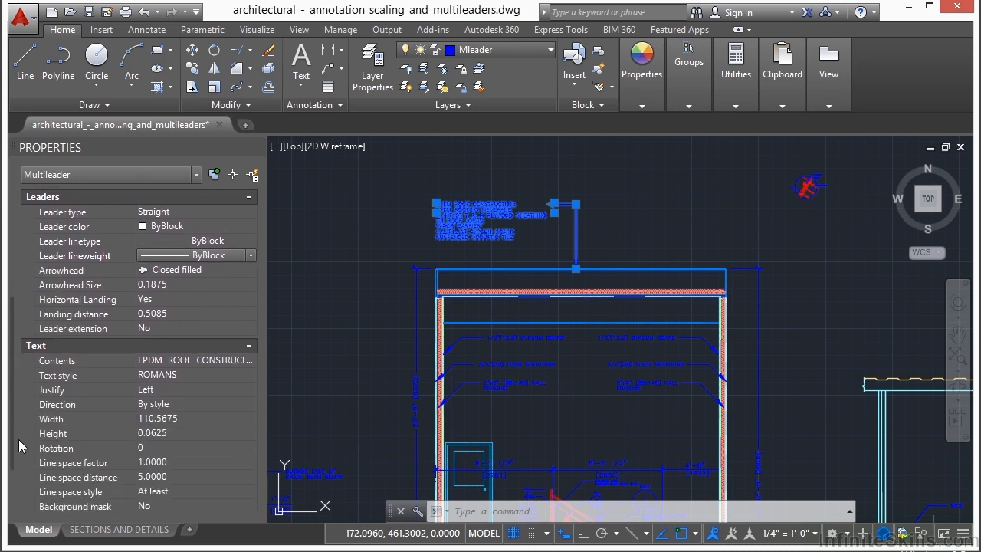
{"action": "left_click_drag", "start_coordinate": [23, 505], "coordinate": [32, 397]}
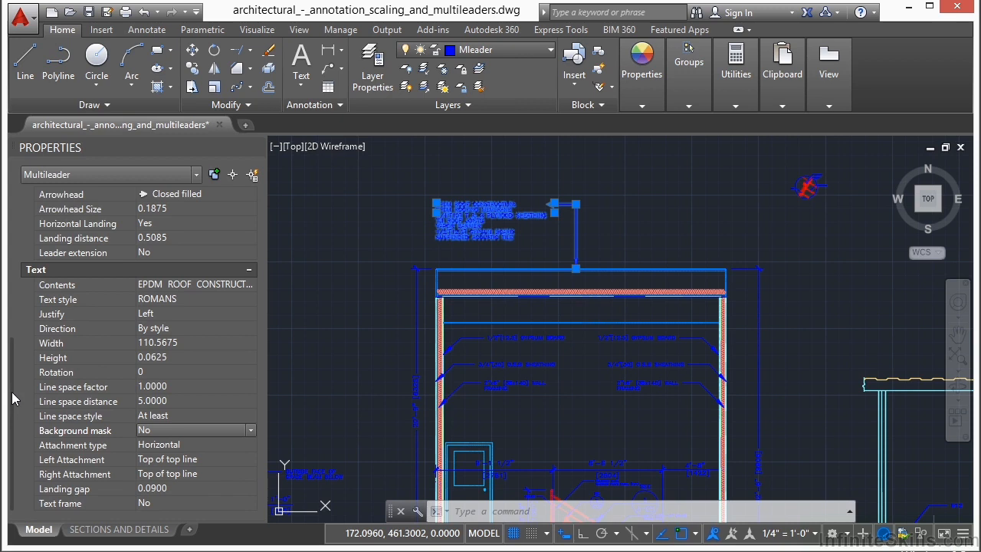
{"action": "scroll", "coordinate": [12, 399], "scroll_direction": "up", "scroll_amount": 7}
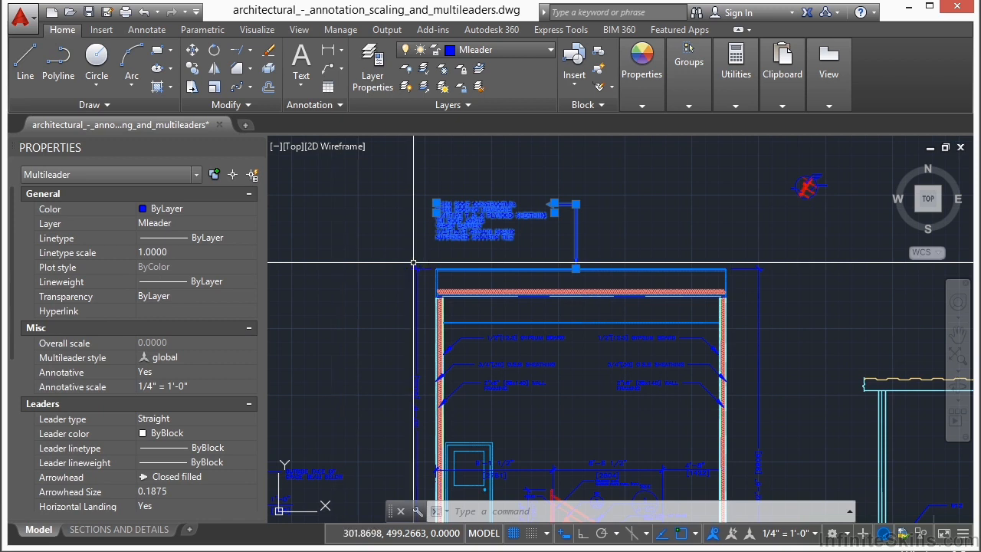
Set the color of the selected roof construction multileader to Red.
{"action": "scroll", "coordinate": [472, 207], "scroll_direction": "up", "scroll_amount": 5}
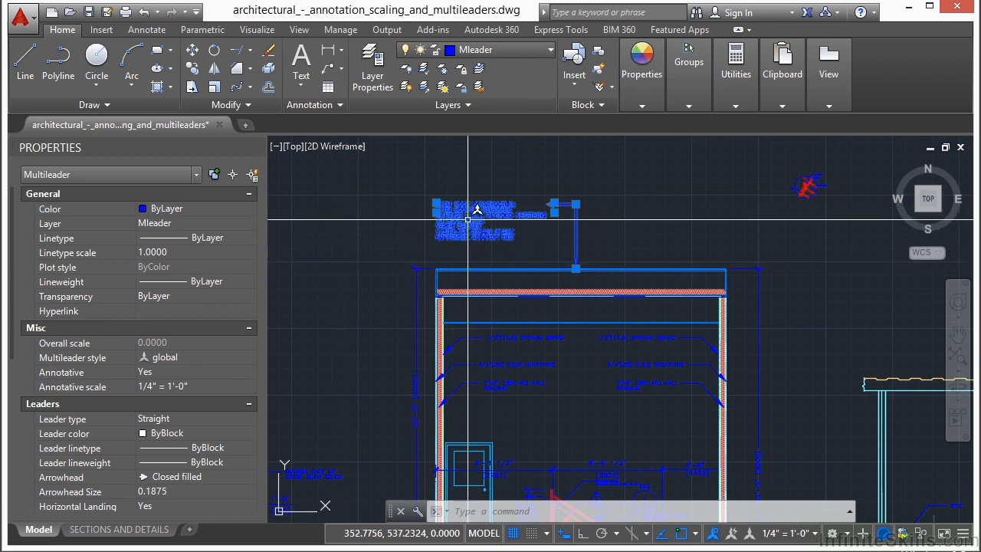
{"action": "left_click", "coordinate": [181, 209]}
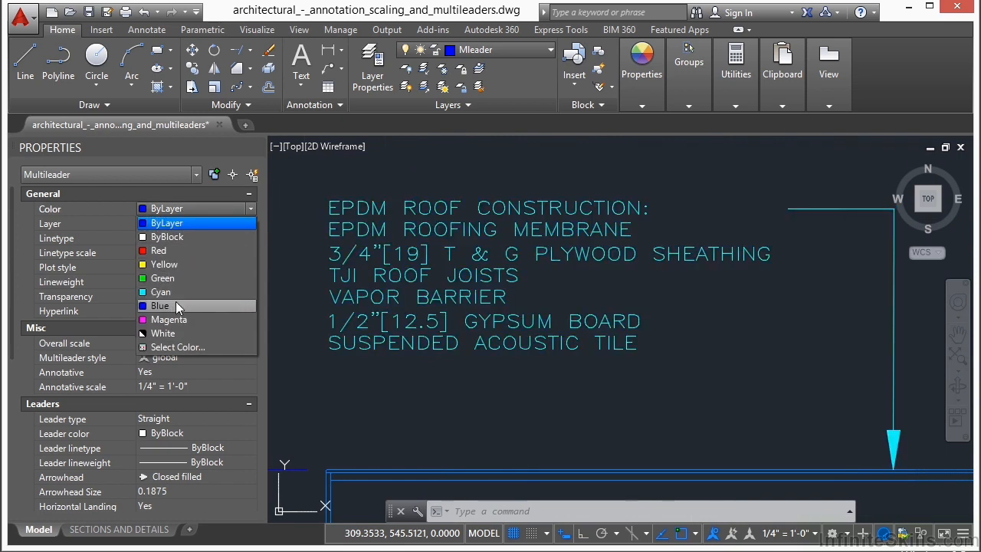
{"action": "left_click", "coordinate": [166, 255]}
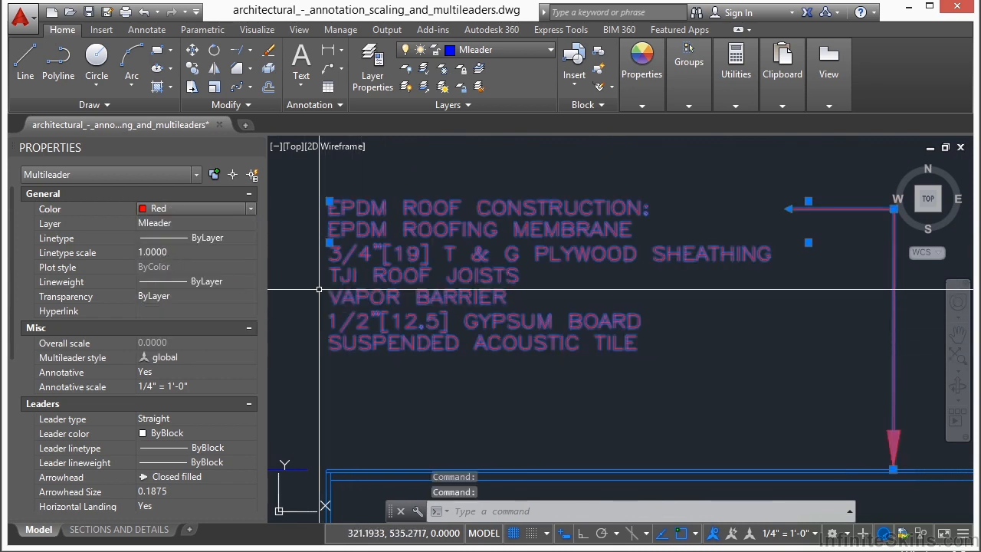
Set the roof construction multileader's leader type to Spline and its leader color to Yellow, and clear the selection.
{"action": "left_click", "coordinate": [183, 418]}
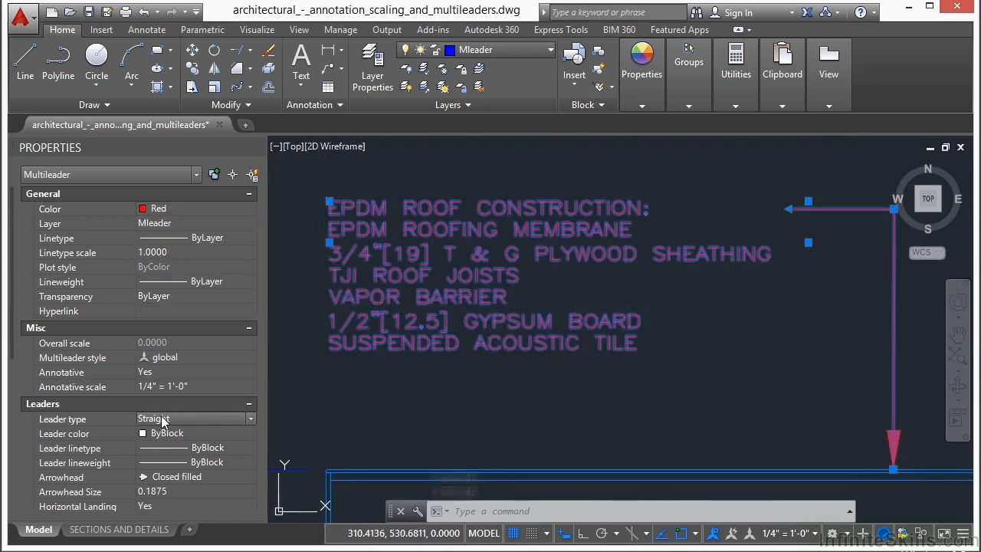
{"action": "left_click", "coordinate": [182, 418]}
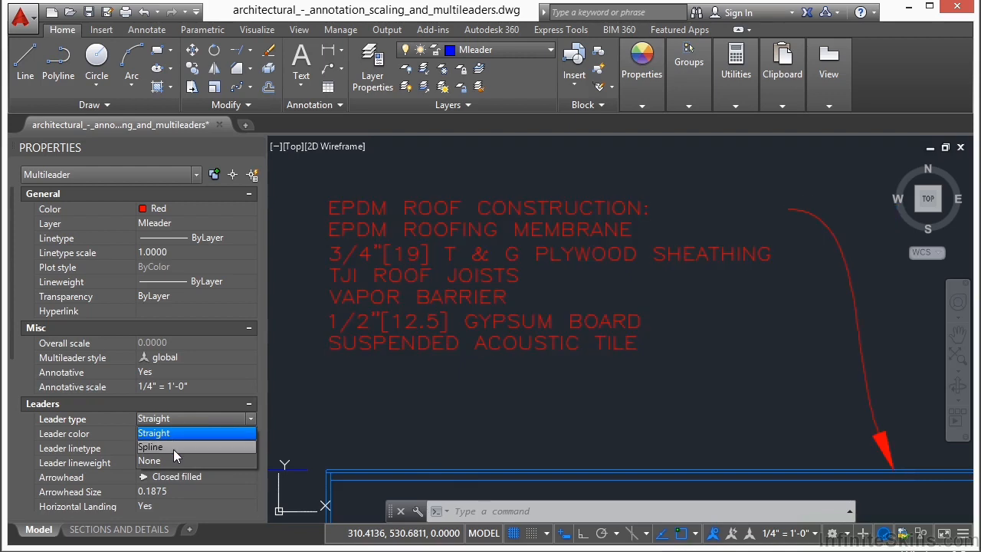
{"action": "left_click", "coordinate": [173, 447]}
{"action": "left_click", "coordinate": [184, 433]}
{"action": "left_click", "coordinate": [184, 433]}
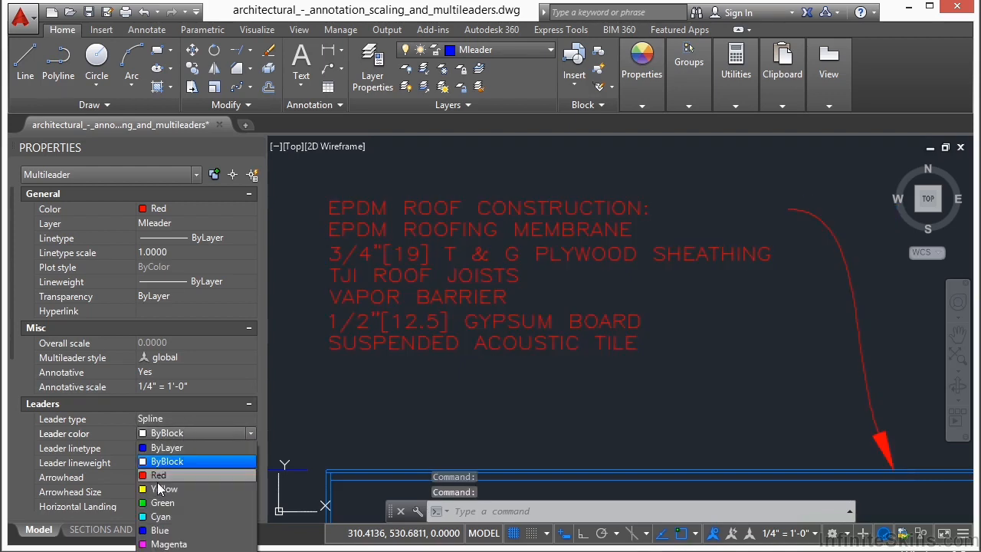
{"action": "left_click", "coordinate": [161, 495]}
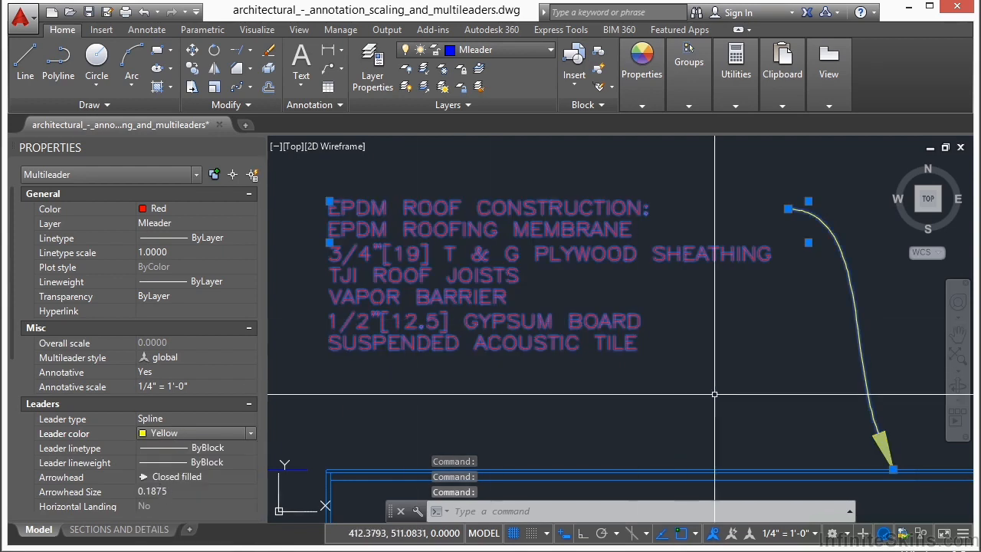
{"action": "key", "text": "Escape"}
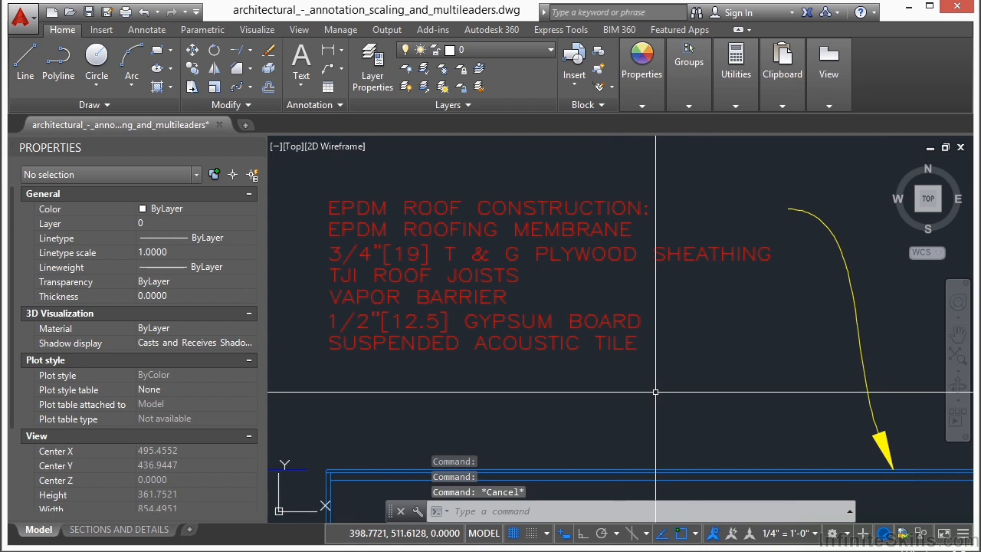
Select the six wall multileaders inside the building section, set their color to Red and clear the selection.
{"action": "scroll", "coordinate": [657, 337], "scroll_direction": "down", "scroll_amount": 6}
{"action": "middle_click_drag", "start_coordinate": [603, 306], "coordinate": [508, 263]}
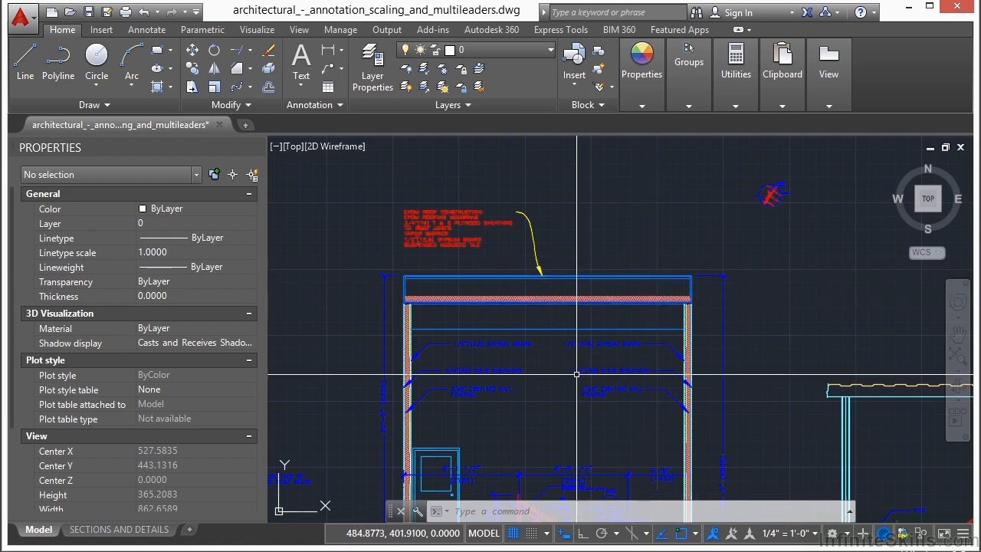
{"action": "scroll", "coordinate": [599, 409], "scroll_direction": "up", "scroll_amount": 2}
{"action": "left_click", "coordinate": [622, 436]}
{"action": "left_click", "coordinate": [429, 295]}
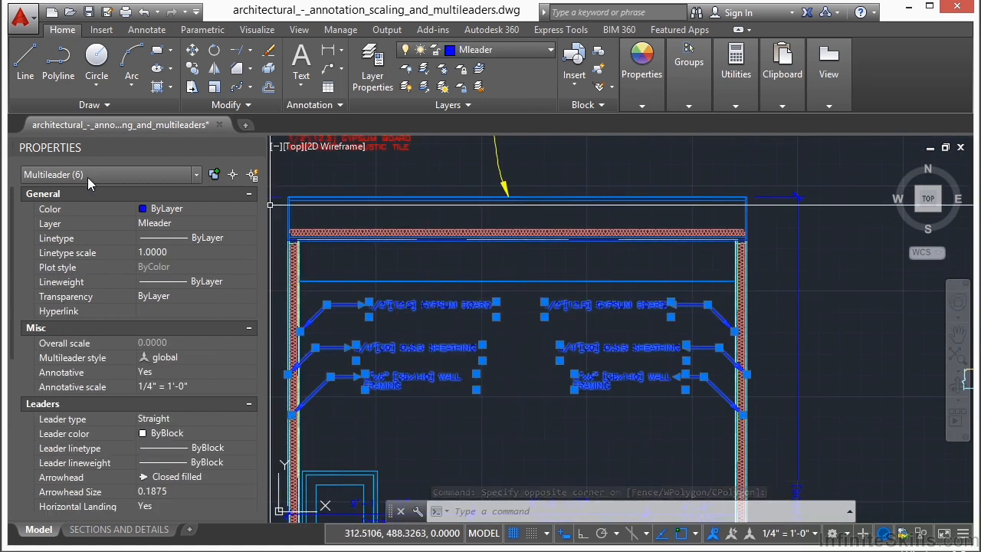
{"action": "left_click", "coordinate": [178, 210]}
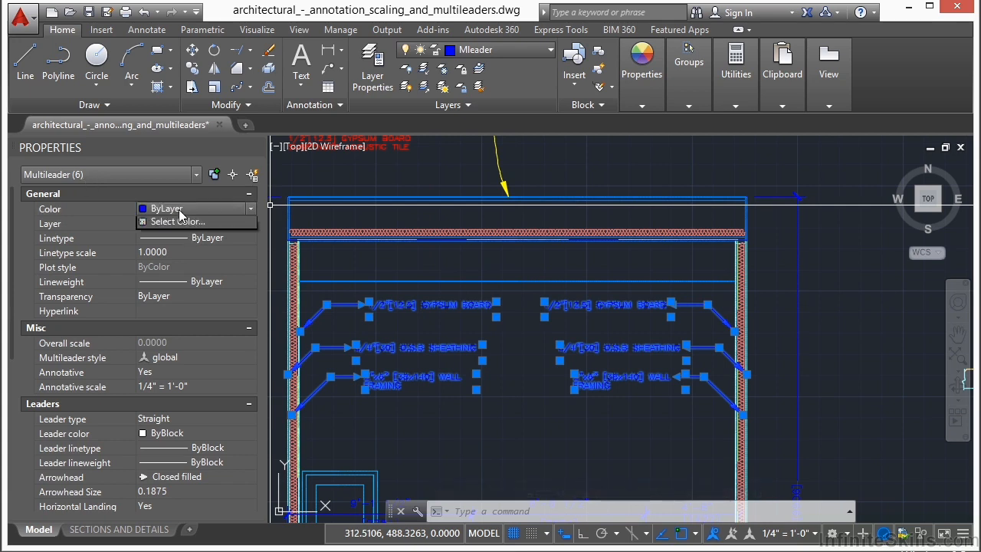
{"action": "left_click", "coordinate": [178, 210]}
{"action": "left_click", "coordinate": [179, 244]}
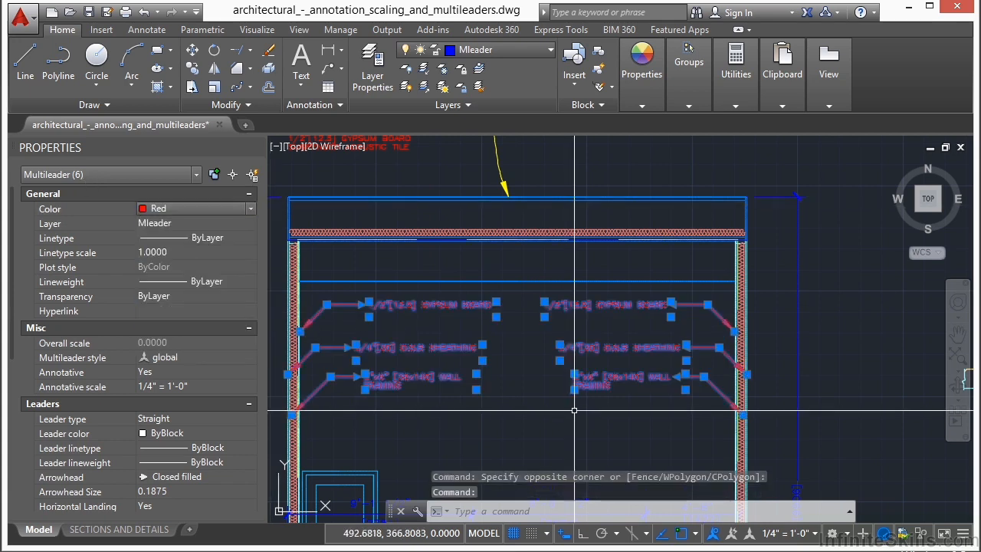
{"action": "key", "text": "Escape"}
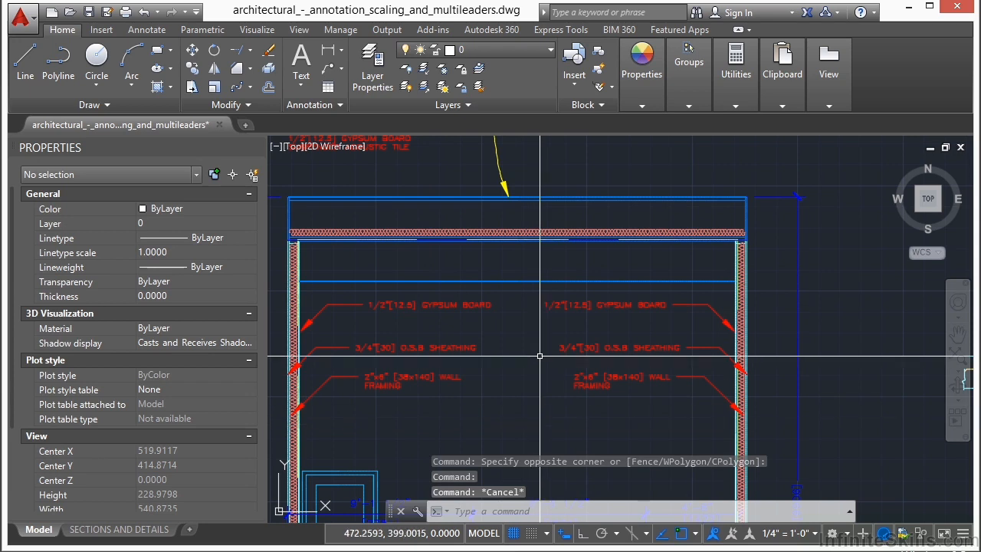
Select the section's roof lines, right wall, its three multileaders and the adjacent dimension with a crossing window, and set their color to ByLayer.
{"action": "scroll", "coordinate": [541, 345], "scroll_direction": "down", "scroll_amount": 2}
{"action": "left_click", "coordinate": [728, 226]}
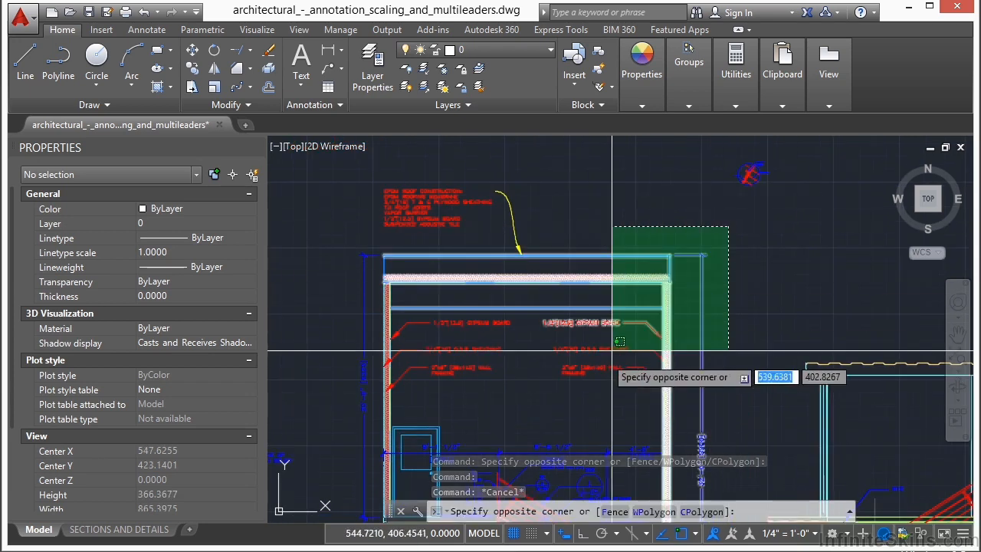
{"action": "left_click", "coordinate": [533, 353]}
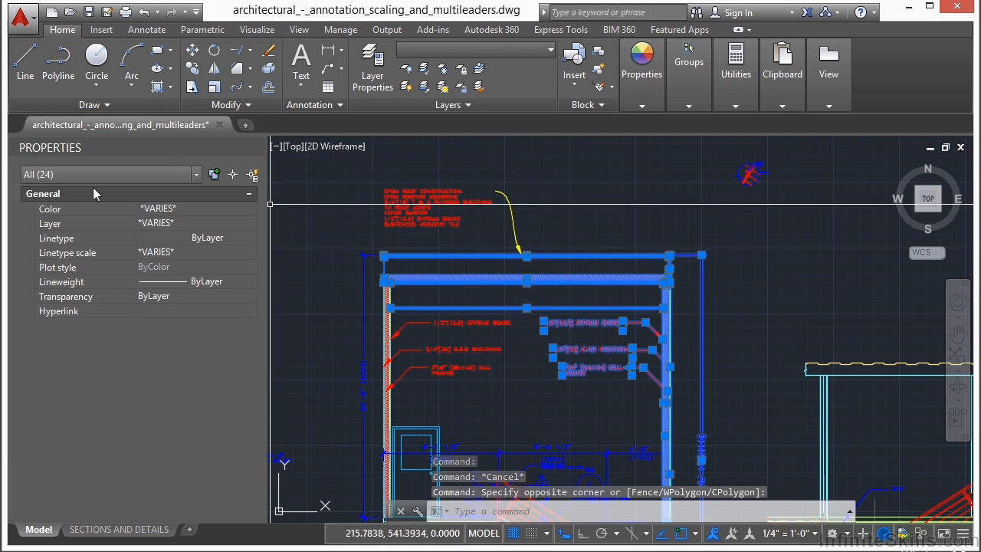
{"action": "left_click", "coordinate": [164, 208]}
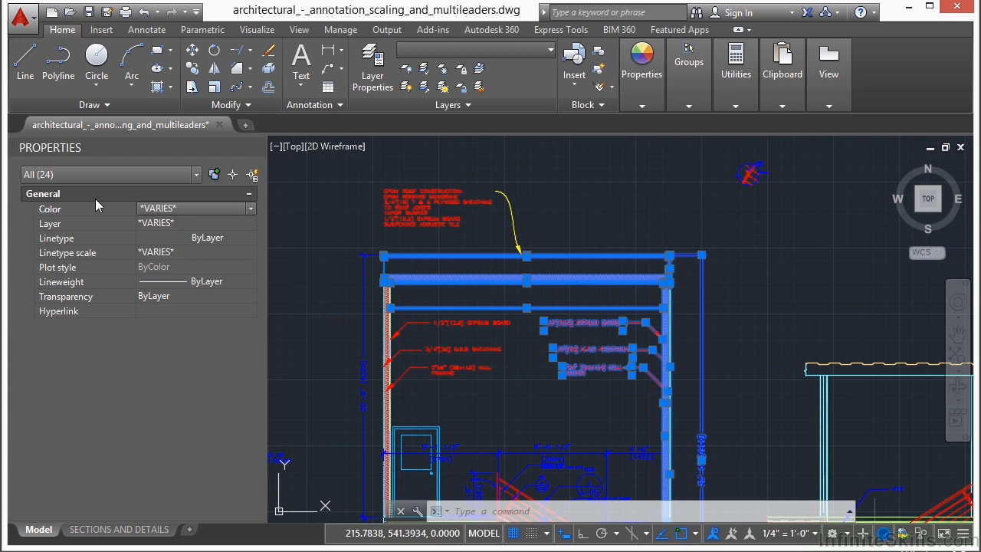
{"action": "left_click", "coordinate": [192, 209]}
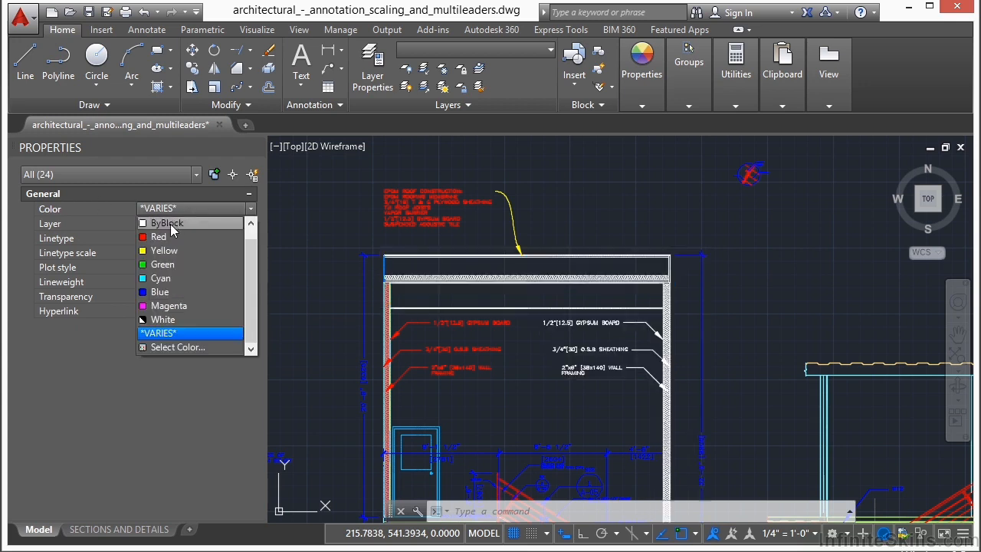
{"action": "left_click", "coordinate": [170, 224]}
{"action": "left_click", "coordinate": [158, 228]}
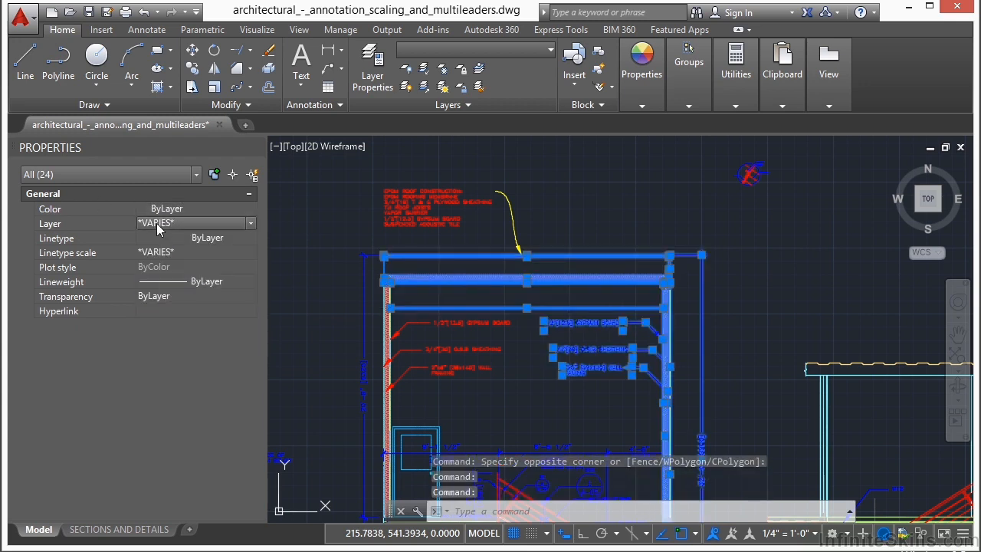
{"action": "left_click", "coordinate": [157, 228]}
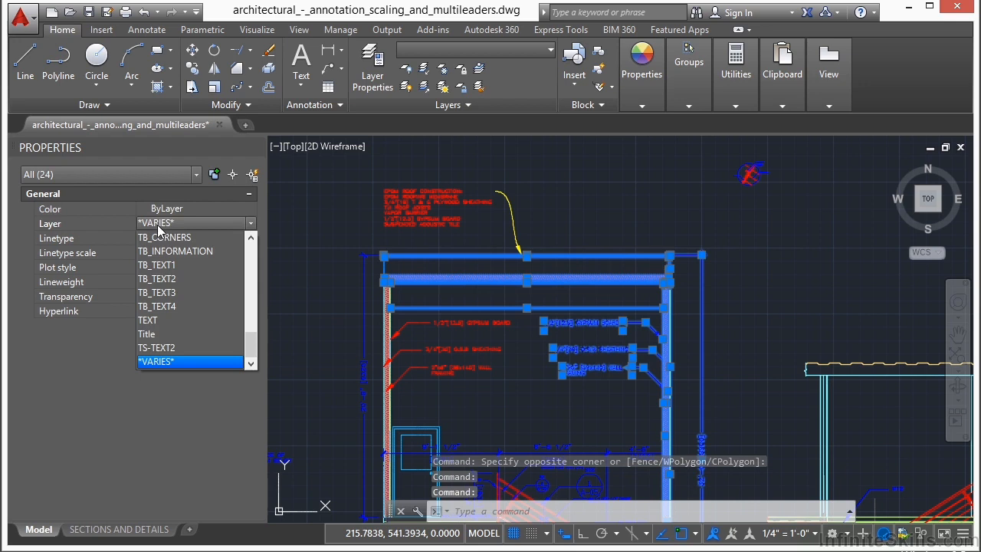
{"action": "left_click", "coordinate": [112, 168]}
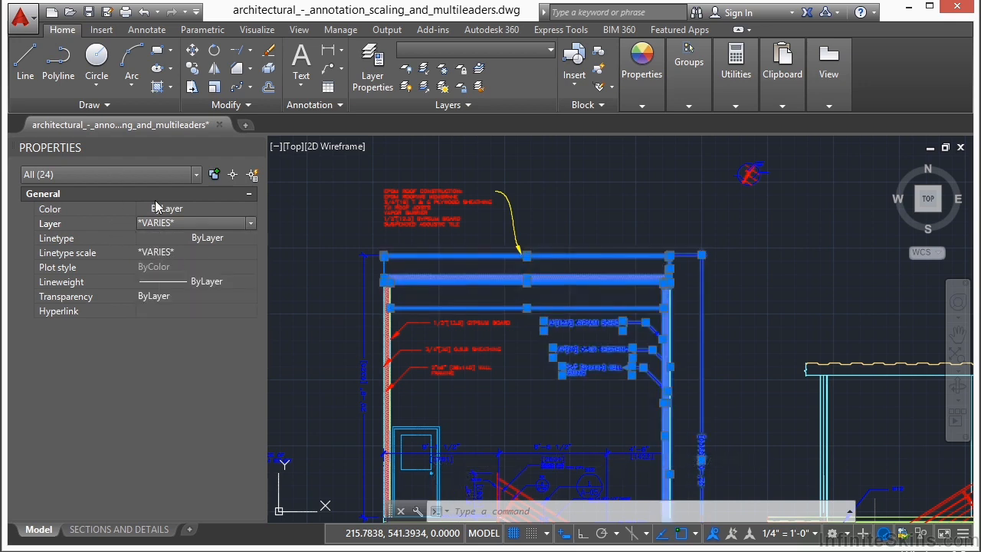
Filter the selection's properties to the rotated dimension and set its color to Red.
{"action": "left_click", "coordinate": [196, 178]}
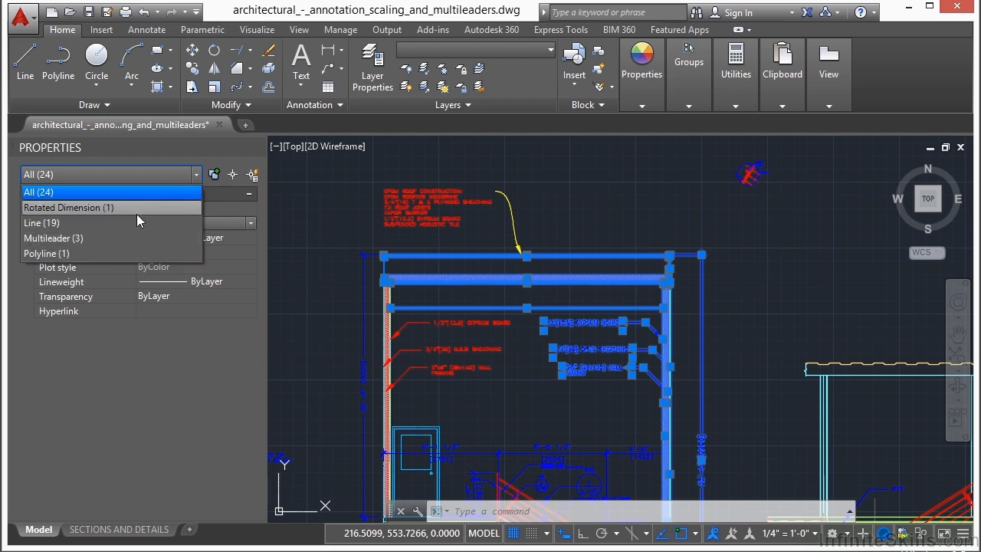
{"action": "left_click", "coordinate": [85, 207]}
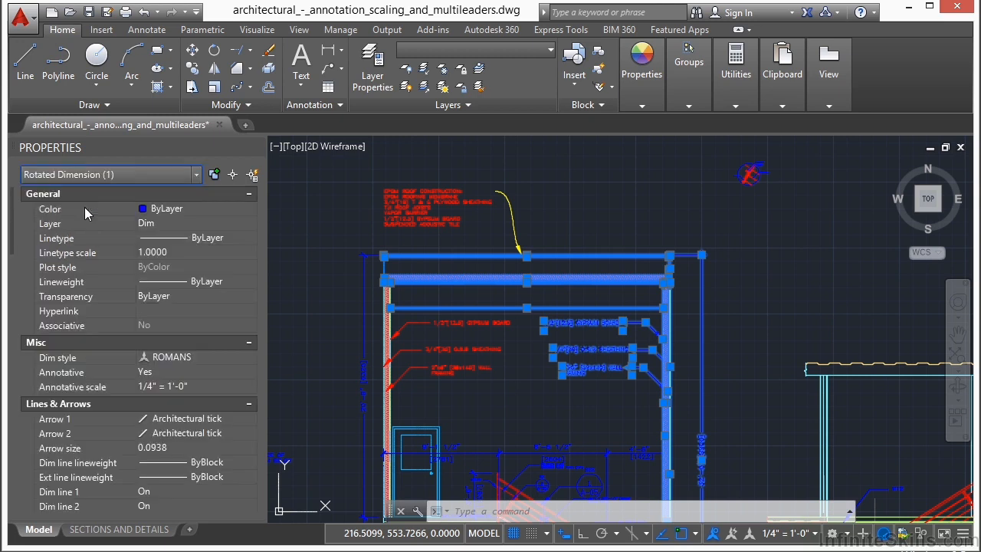
{"action": "left_click", "coordinate": [153, 212]}
{"action": "left_click", "coordinate": [180, 204]}
{"action": "left_click", "coordinate": [177, 251]}
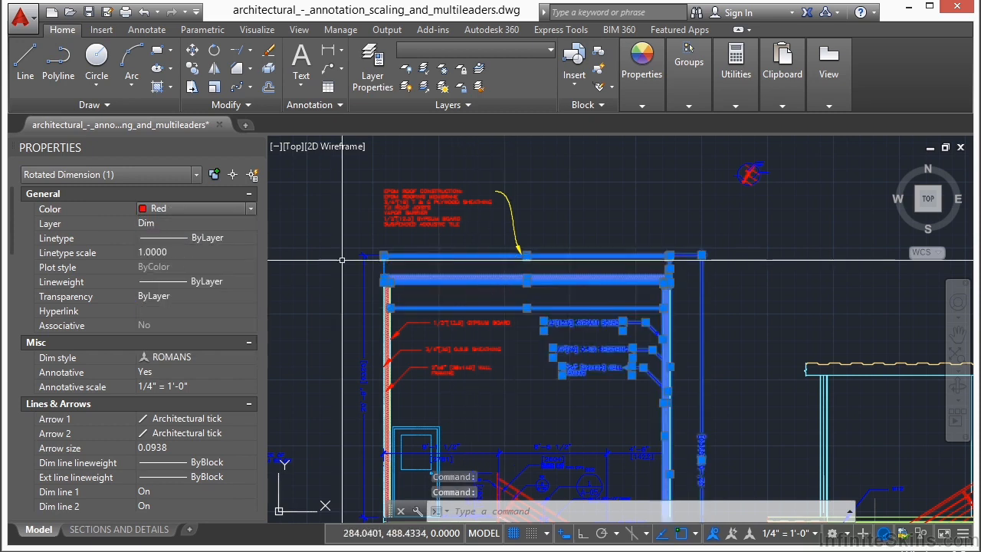
Filter the selection's properties to the lines only and set their color to Green.
{"action": "left_click", "coordinate": [195, 173]}
{"action": "left_click", "coordinate": [64, 223]}
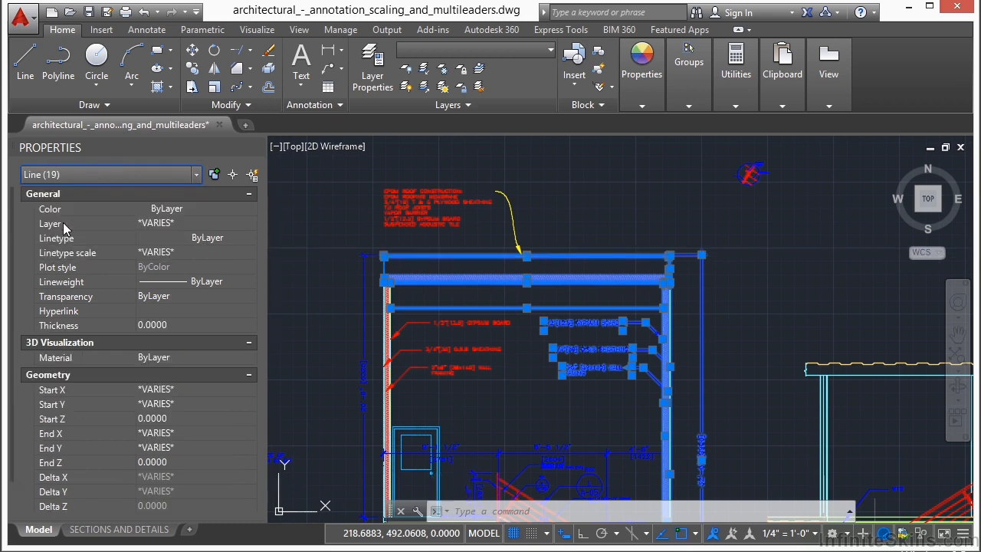
{"action": "left_click", "coordinate": [195, 208]}
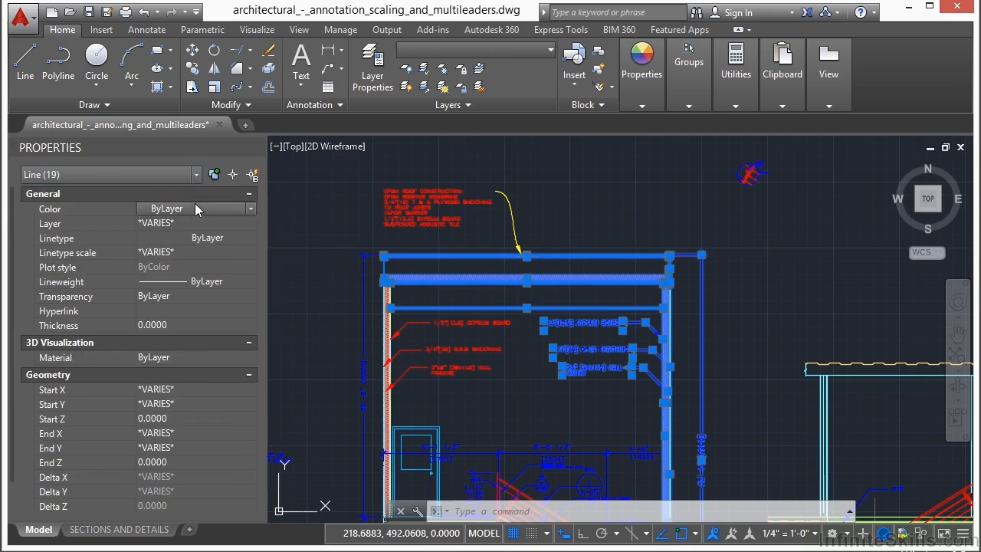
{"action": "left_click", "coordinate": [195, 207]}
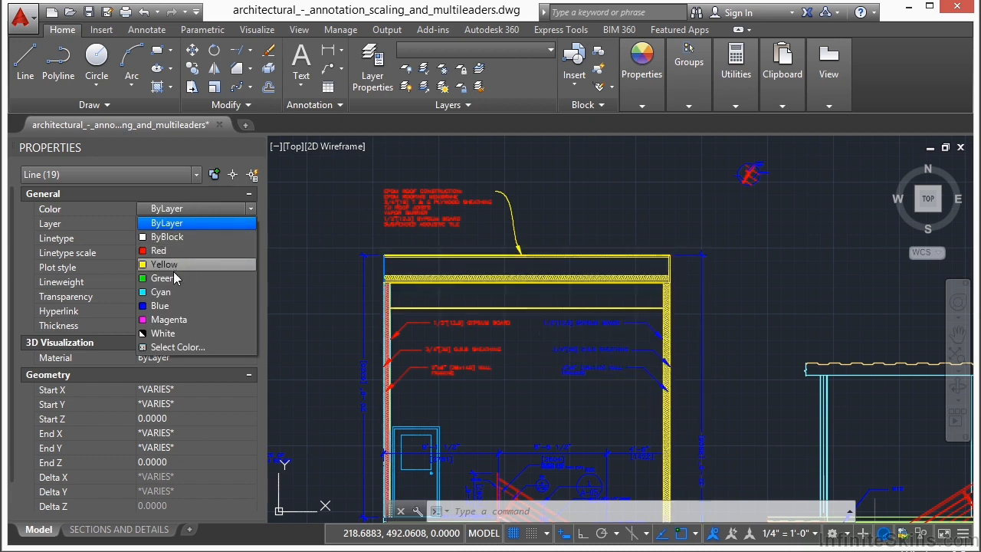
{"action": "left_click", "coordinate": [164, 278]}
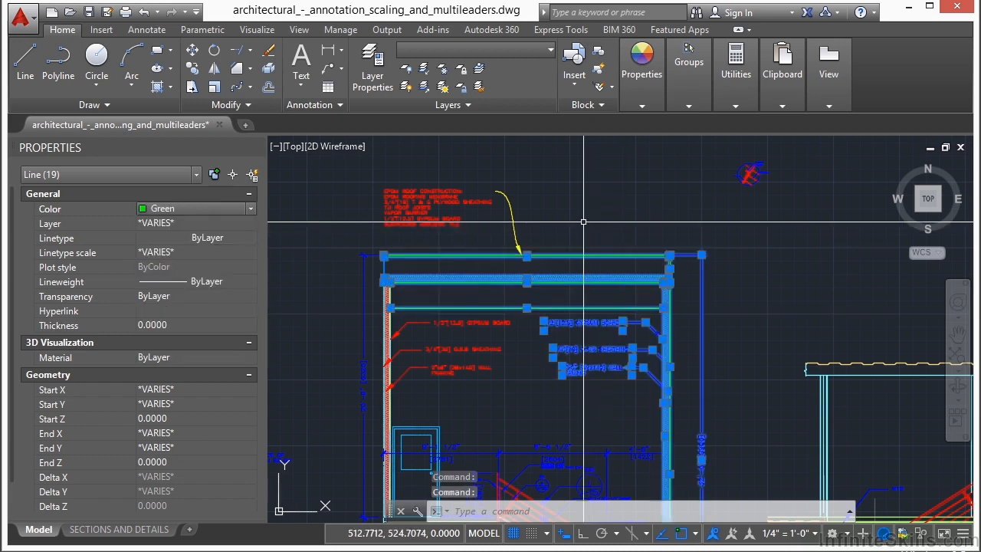
Clear the selection, examine the geometry properties of the horizontal ceiling line in the building section, and deselect it.
{"action": "key", "text": "Escape"}
{"action": "scroll", "coordinate": [589, 230], "scroll_direction": "down", "scroll_amount": 3}
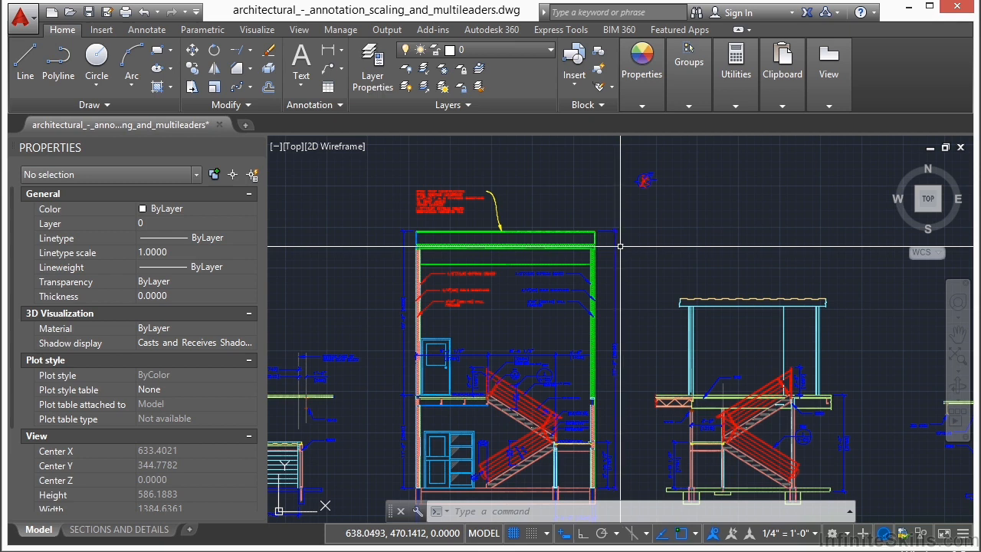
{"action": "scroll", "coordinate": [460, 233], "scroll_direction": "up", "scroll_amount": 4}
{"action": "left_click", "coordinate": [545, 312]}
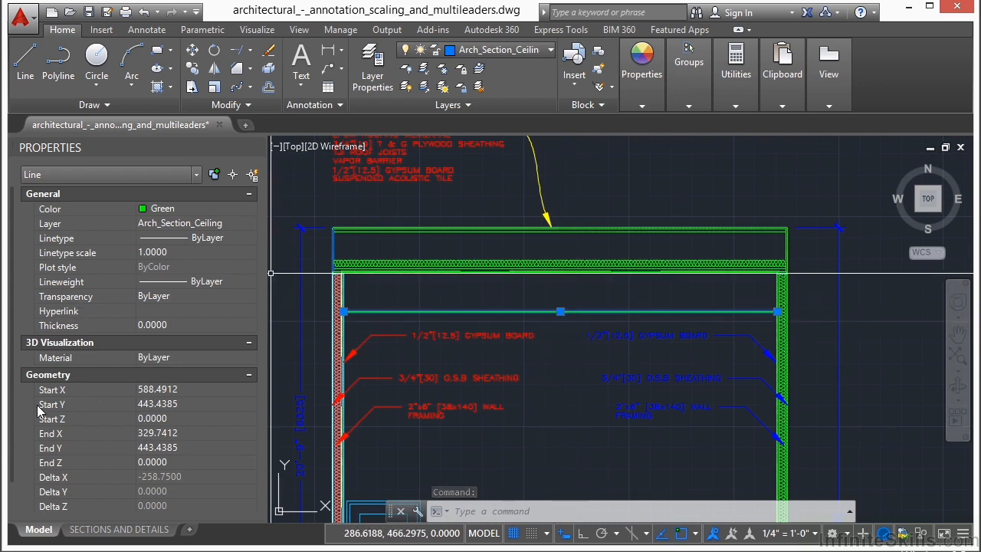
{"action": "scroll", "coordinate": [11, 386], "scroll_direction": "down", "scroll_amount": 2}
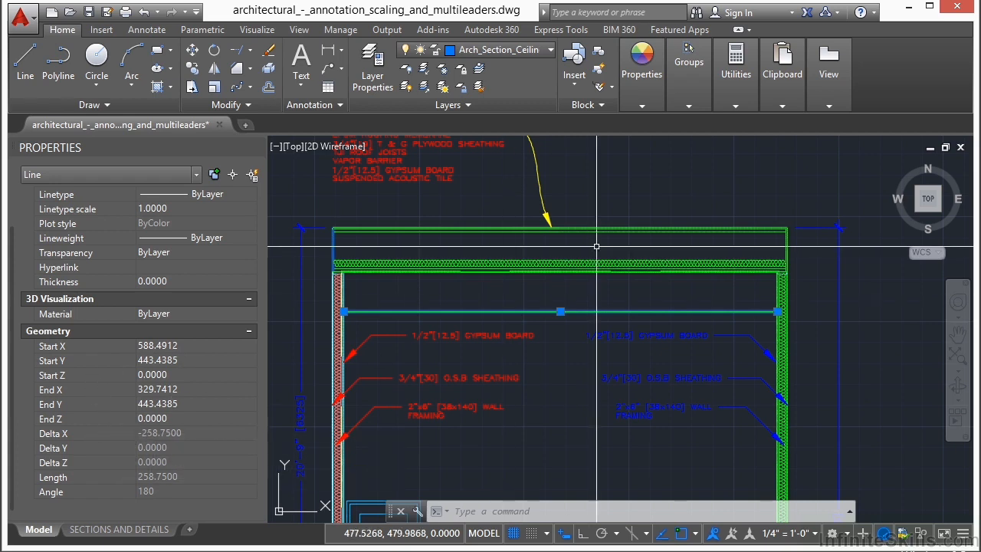
{"action": "key", "text": "Escape"}
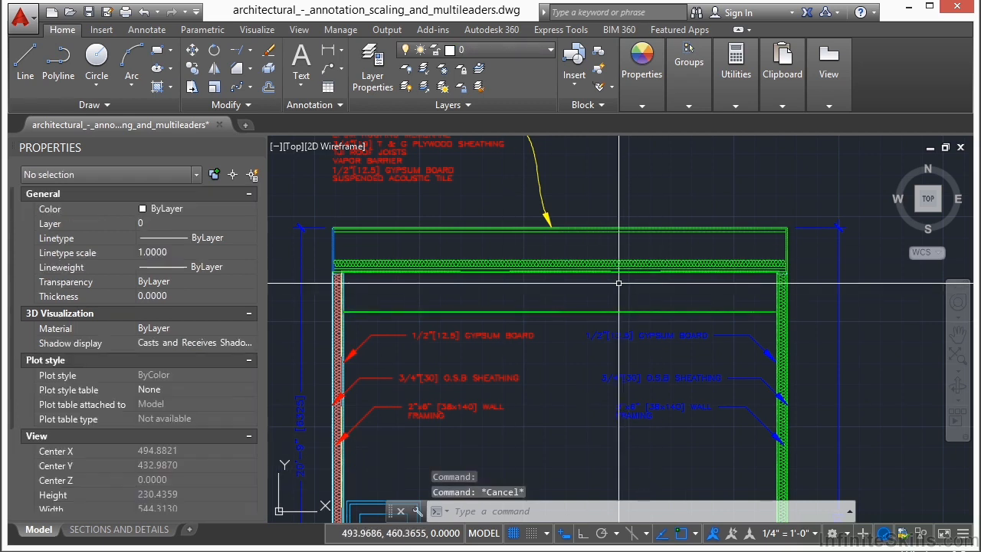
{"action": "scroll", "coordinate": [638, 248], "scroll_direction": "down", "scroll_amount": 3}
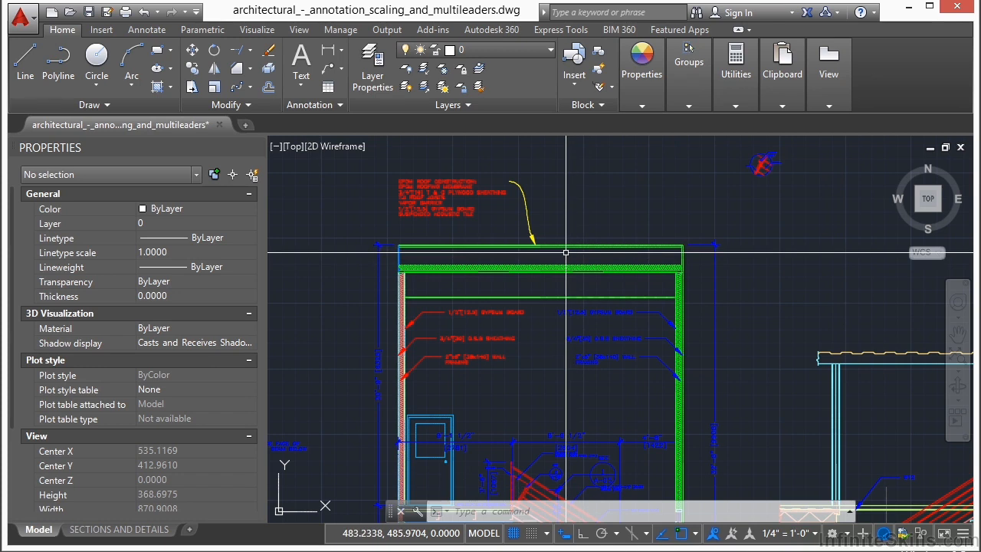
{"action": "scroll", "coordinate": [374, 253], "scroll_direction": "down", "scroll_amount": 2}
{"action": "scroll", "coordinate": [521, 272], "scroll_direction": "down", "scroll_amount": 2}
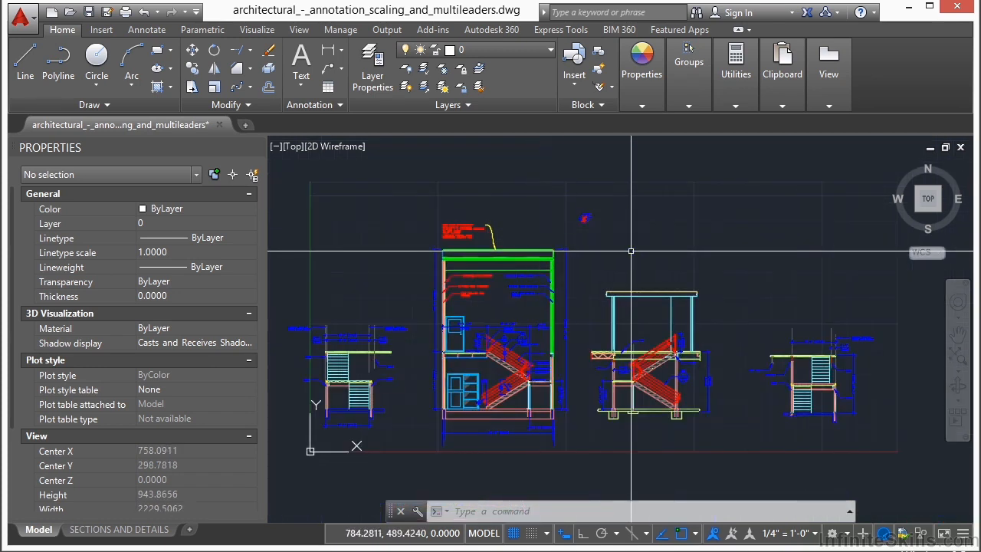
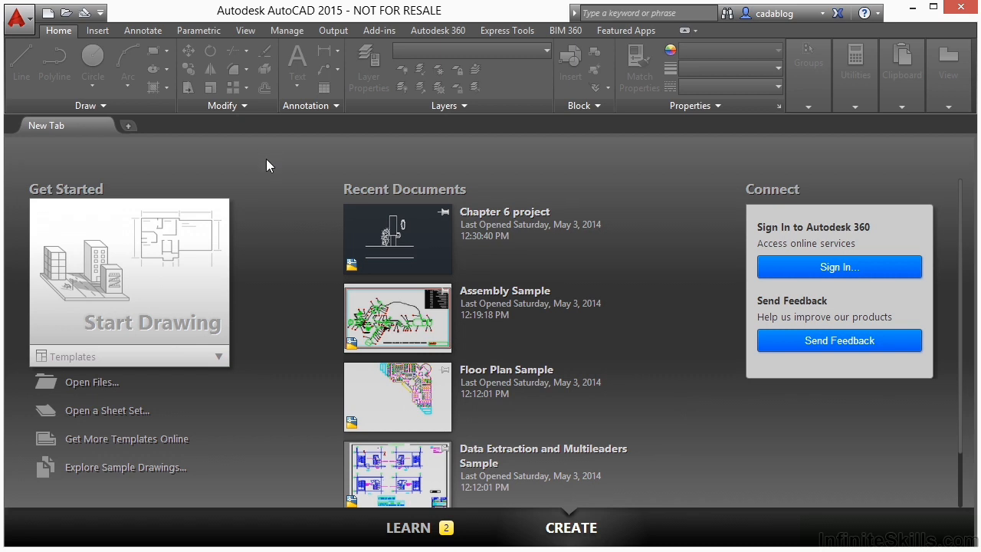
Open Chapter 5 project-final.dwg from folder 05 of the Infinite Skills working files in Google Drive.
{"action": "left_click", "coordinate": [90, 382]}
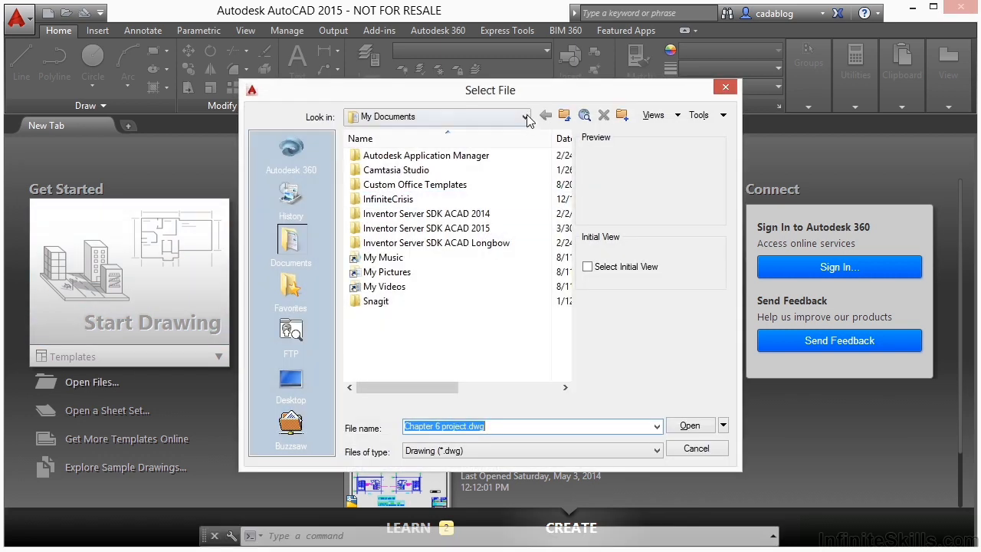
{"action": "left_click", "coordinate": [526, 119]}
{"action": "left_click", "coordinate": [444, 186]}
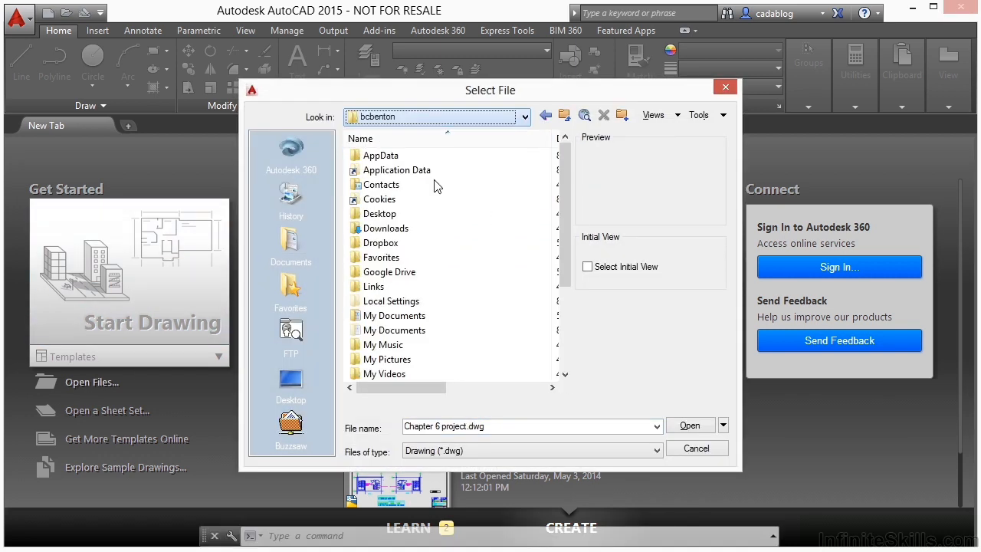
{"action": "double_click", "coordinate": [406, 267]}
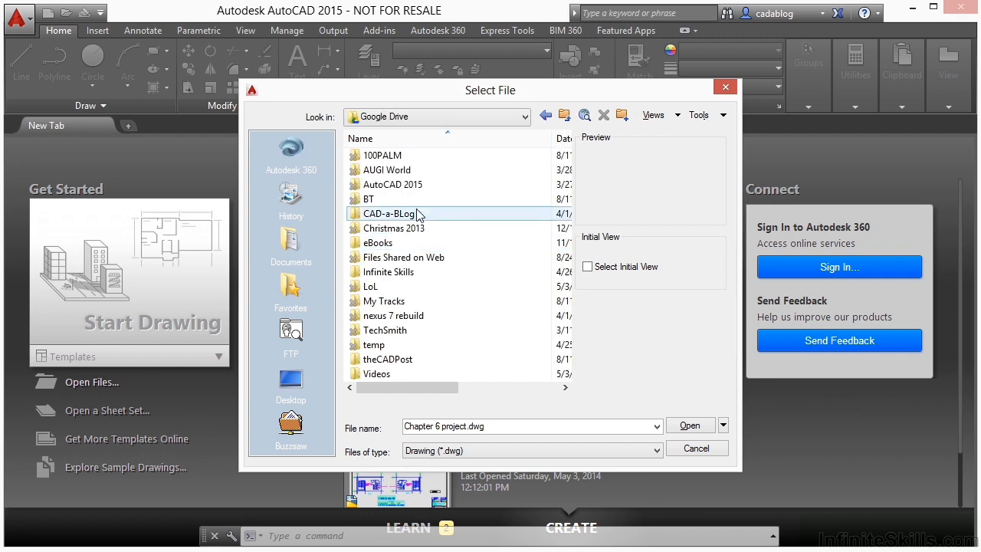
{"action": "double_click", "coordinate": [410, 276]}
{"action": "double_click", "coordinate": [413, 157]}
{"action": "double_click", "coordinate": [412, 170]}
{"action": "double_click", "coordinate": [412, 170]}
{"action": "double_click", "coordinate": [412, 168]}
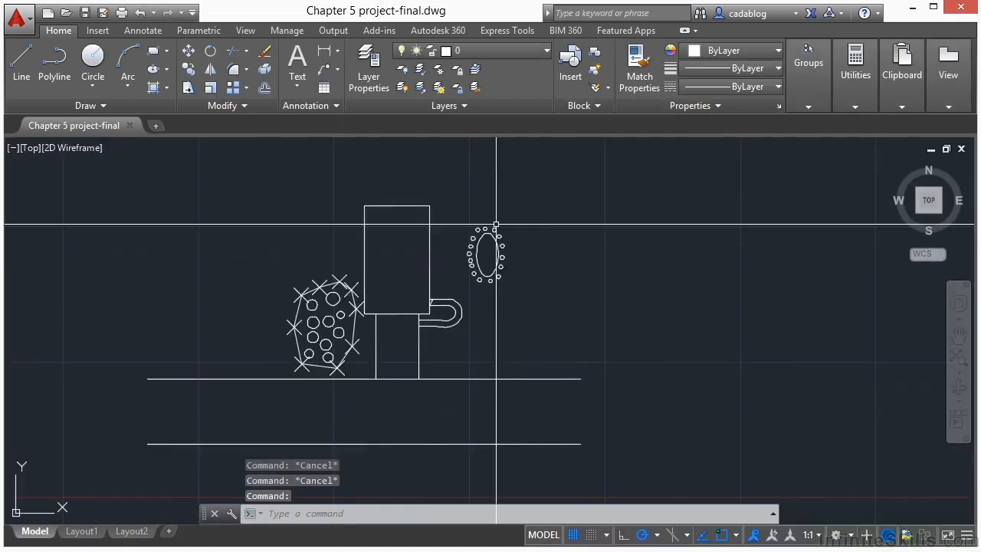
Save the drawing as Chapter 6 project.dwg in the 06 working folder, replacing the existing file.
{"action": "type", "text": "SAVEAS"}
{"action": "key", "text": "Return"}
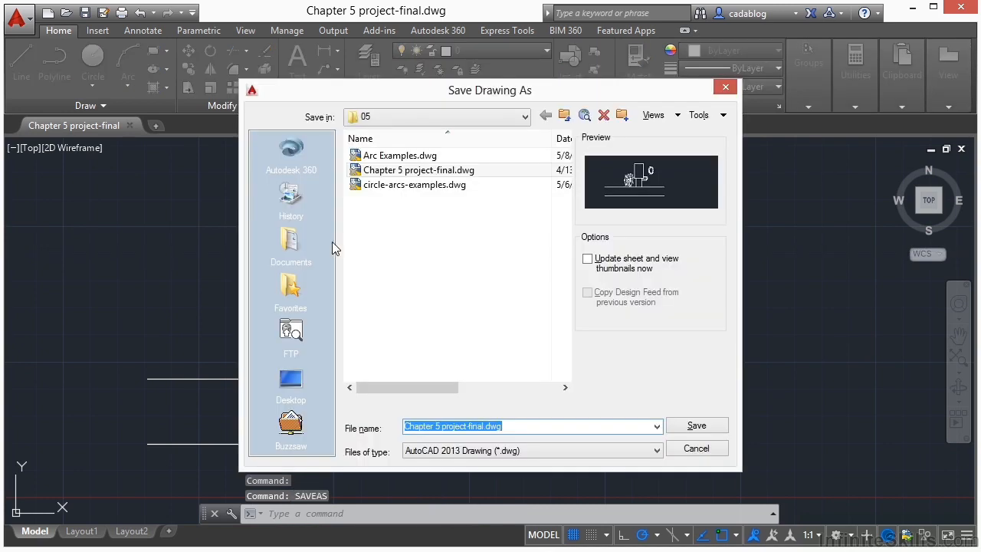
{"action": "left_click", "coordinate": [566, 117]}
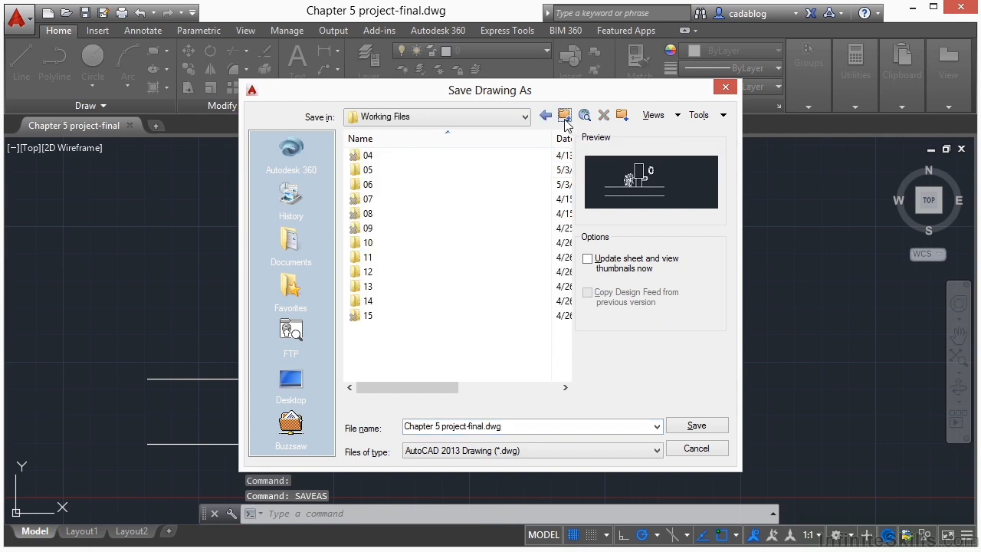
{"action": "double_click", "coordinate": [385, 187]}
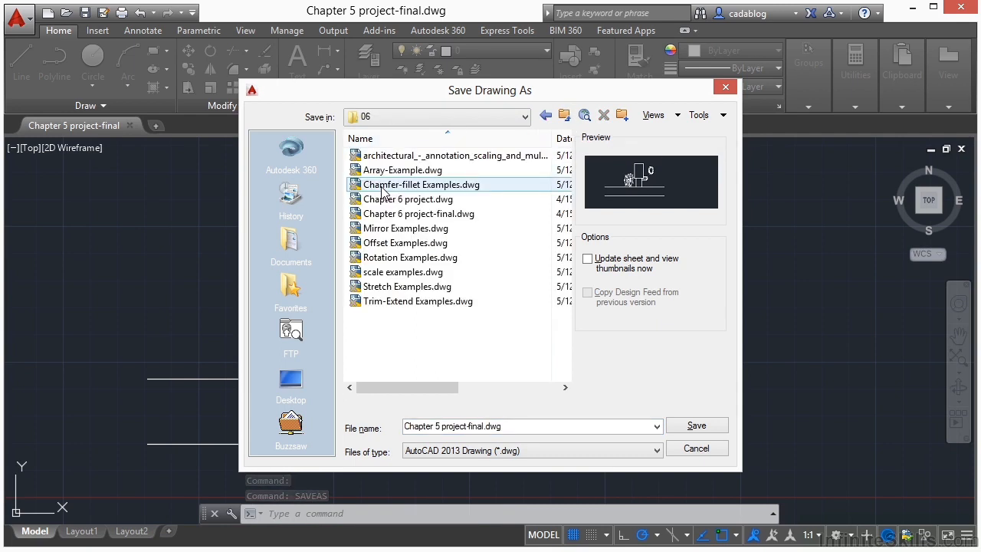
{"action": "left_click", "coordinate": [443, 201]}
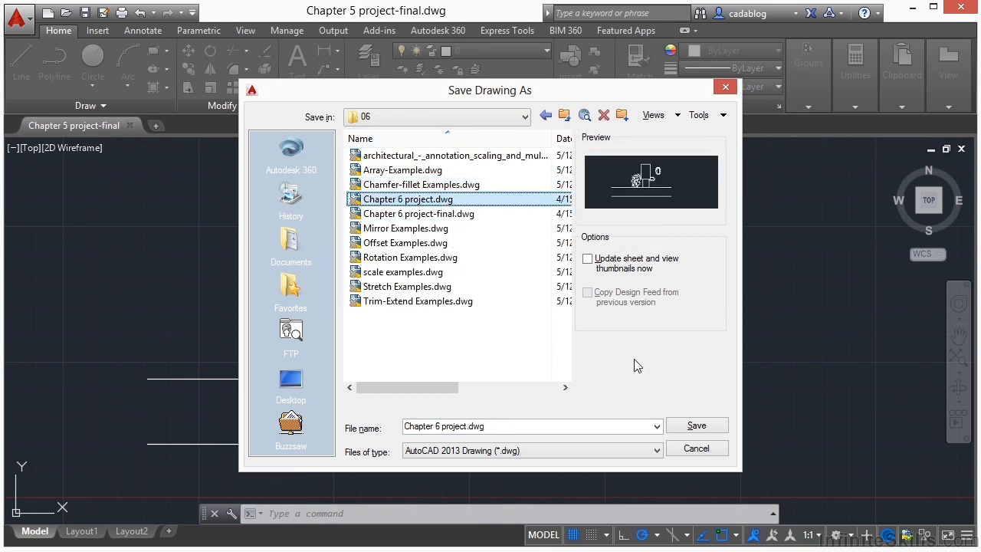
{"action": "left_click", "coordinate": [682, 427]}
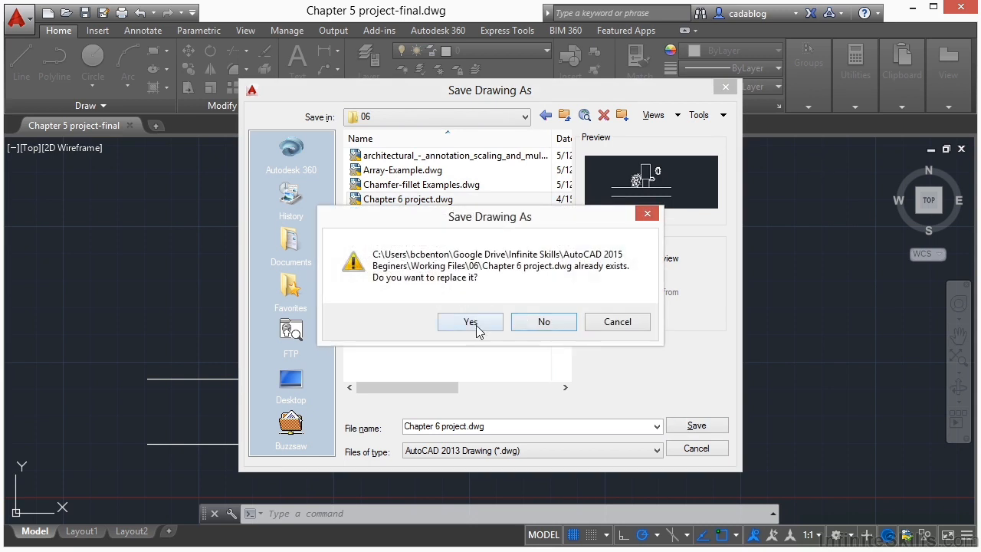
{"action": "left_click", "coordinate": [474, 323]}
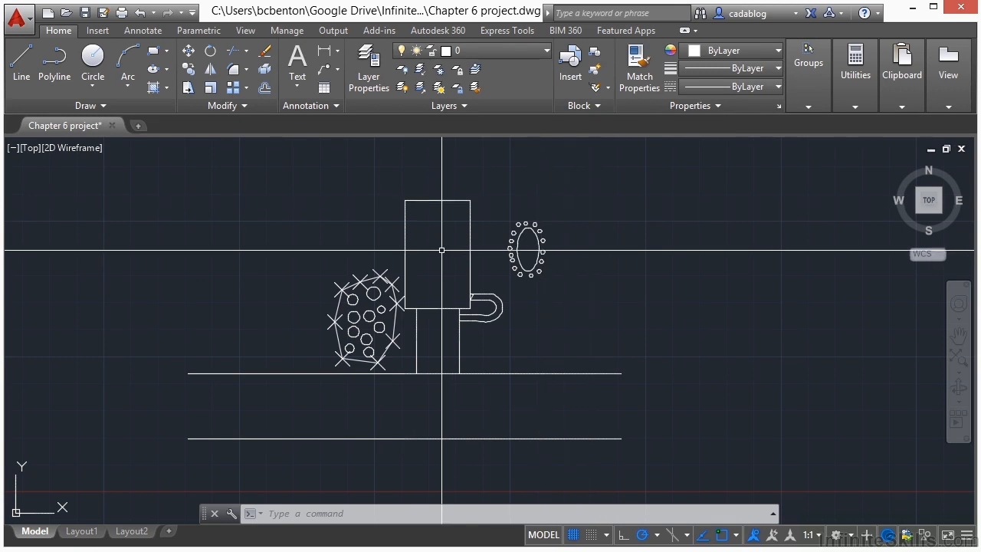
Open the Properties palette and dock it beside the drawing area.
{"action": "scroll", "coordinate": [337, 321], "scroll_direction": "up", "scroll_amount": 2}
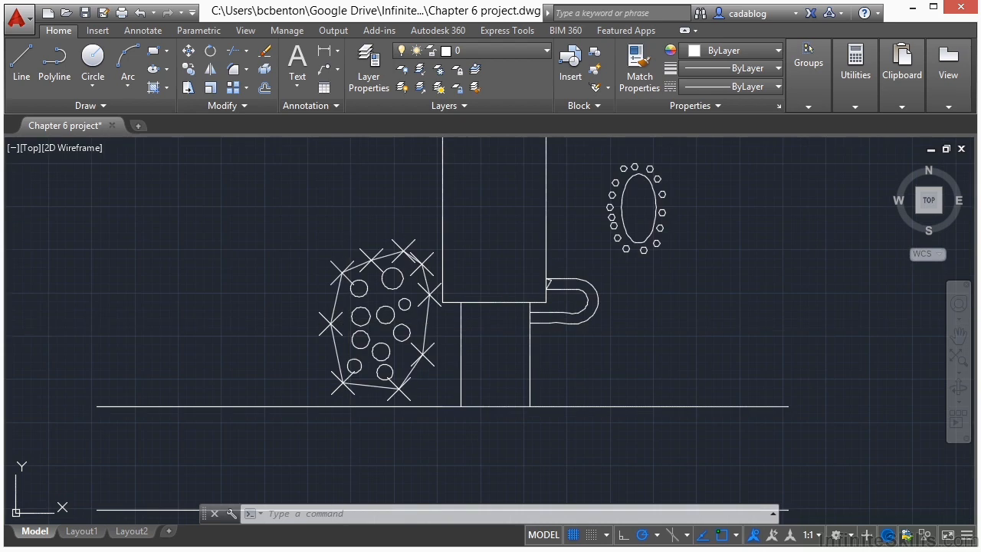
{"action": "key", "text": "ctrl+1"}
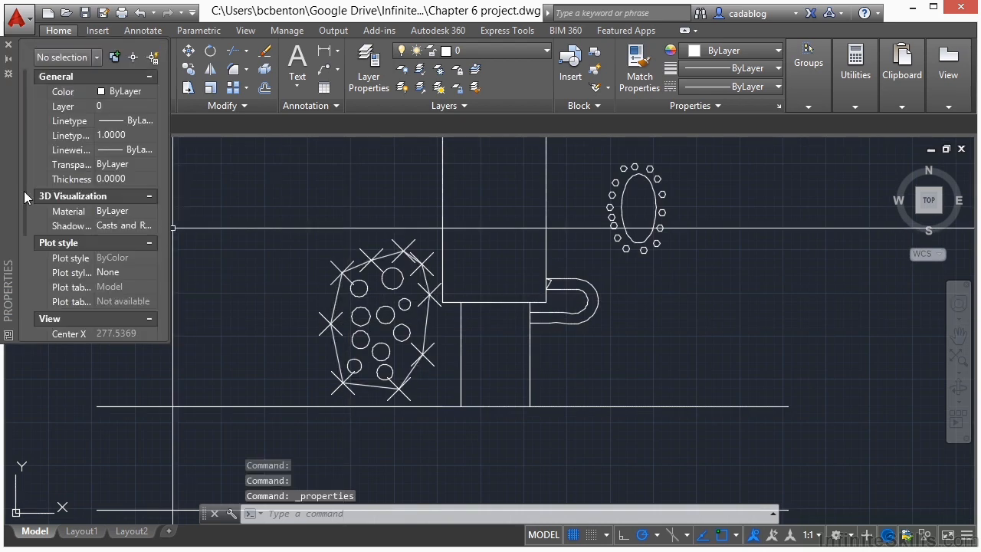
{"action": "mouse_move", "coordinate": [6, 195]}
{"action": "left_mouse_down"}
{"action": "mouse_move", "coordinate": [38, 257]}
{"action": "mouse_move", "coordinate": [33, 274]}
{"action": "left_mouse_up"}
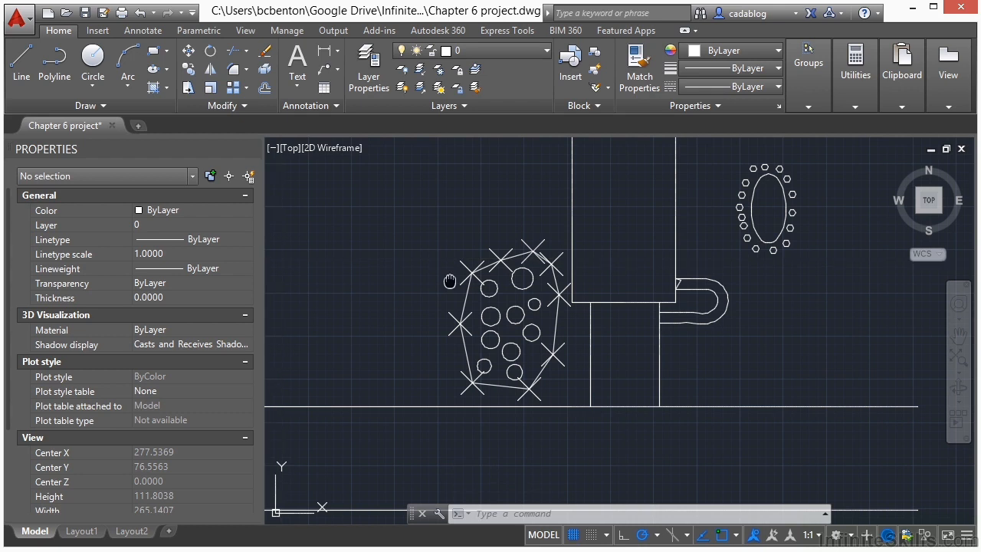
Window-select the irregular polygon with its circles and point markers, filter the selection to Point objects with Quick Select, and erase the points.
{"action": "middle_click_drag", "start_coordinate": [451, 282], "coordinate": [429, 268]}
{"action": "scroll", "coordinate": [499, 274], "scroll_direction": "up", "scroll_amount": 2}
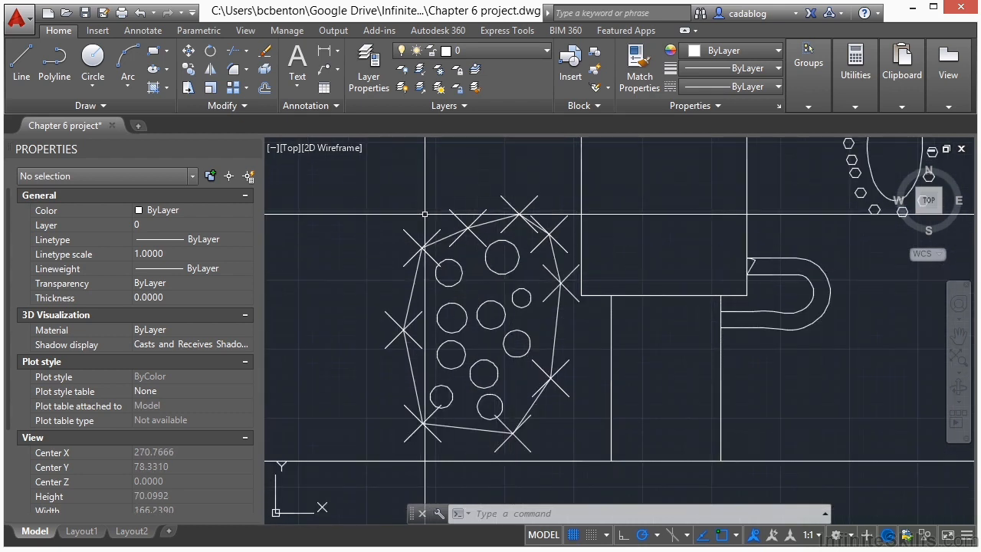
{"action": "left_click", "coordinate": [349, 178]}
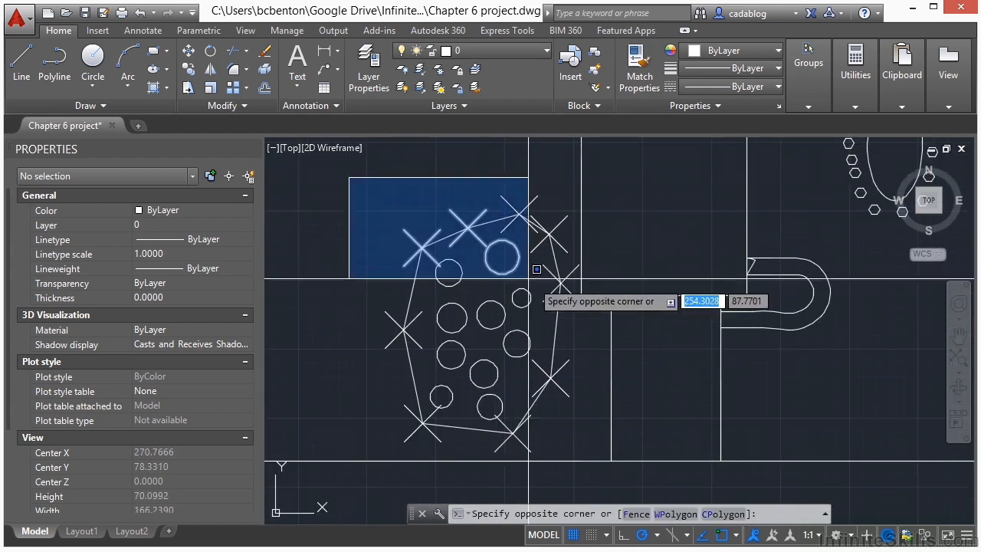
{"action": "left_click", "coordinate": [600, 466]}
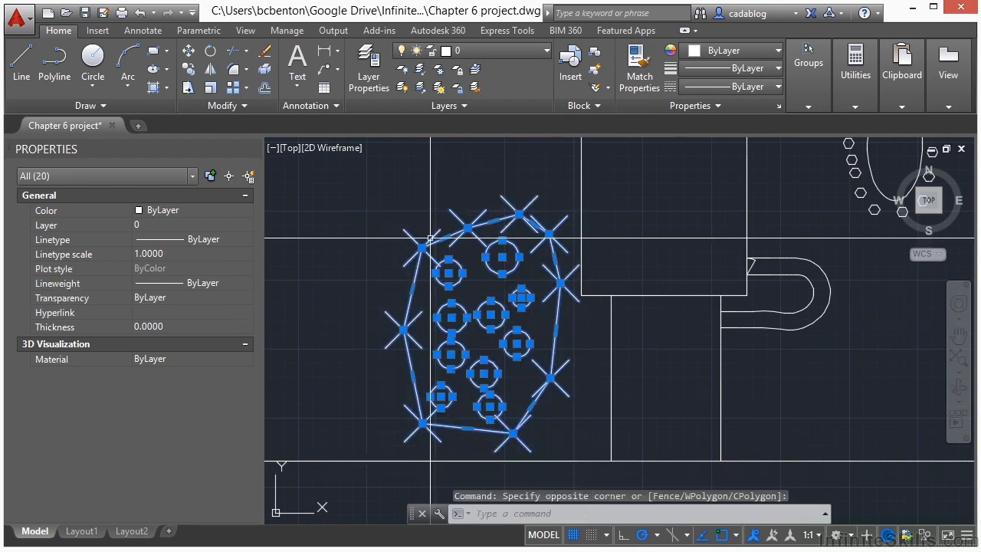
{"action": "left_click", "coordinate": [249, 180]}
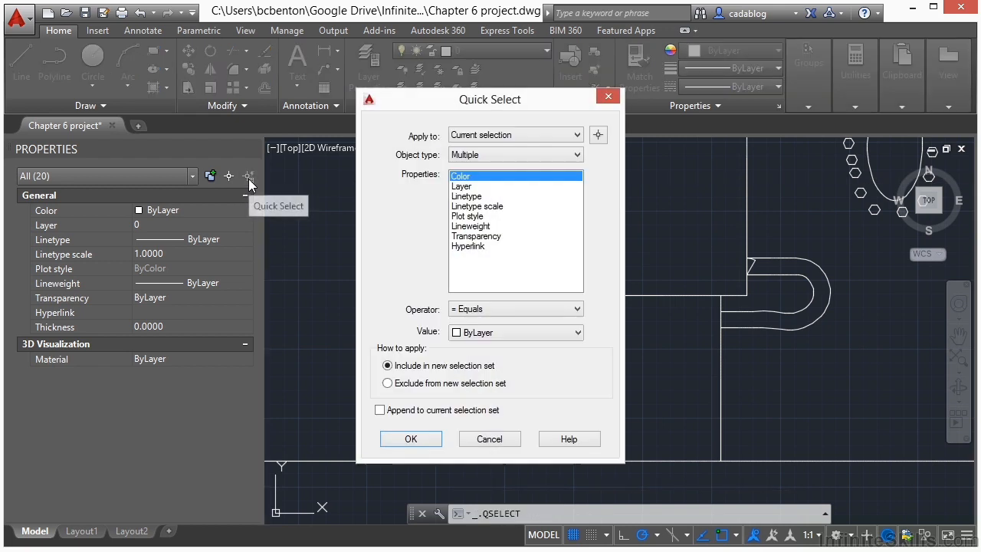
{"action": "left_click", "coordinate": [507, 155]}
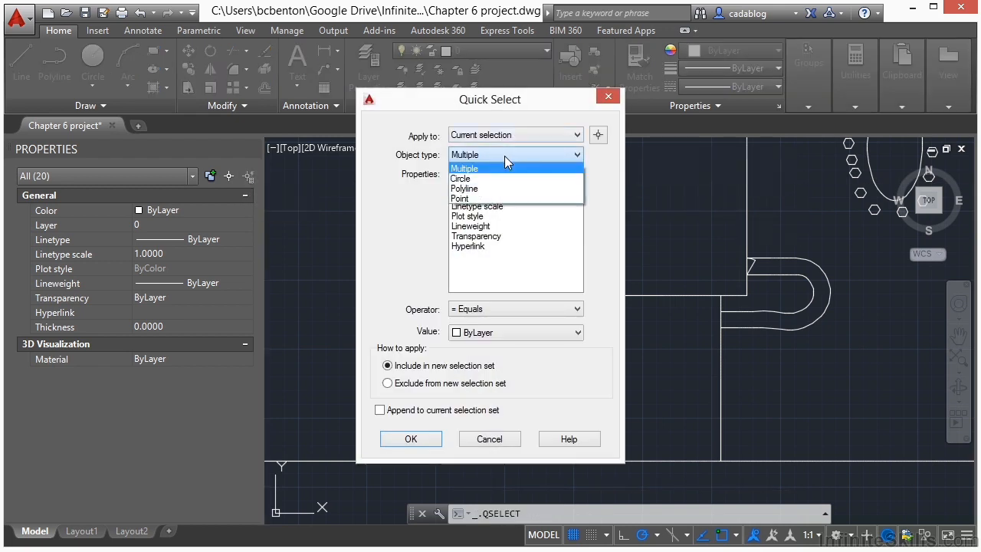
{"action": "left_click", "coordinate": [481, 198]}
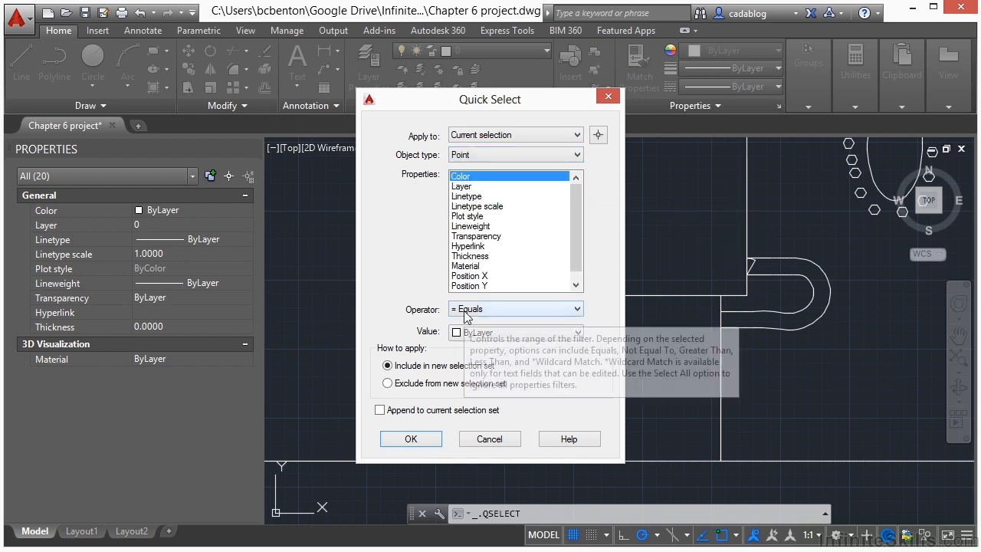
{"action": "left_click", "coordinate": [410, 439]}
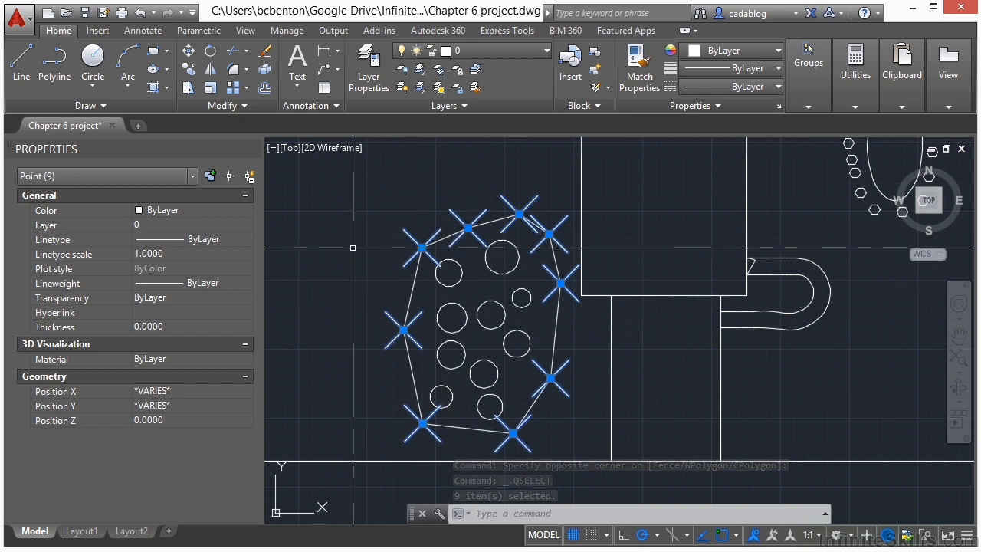
{"action": "left_click", "coordinate": [265, 56]}
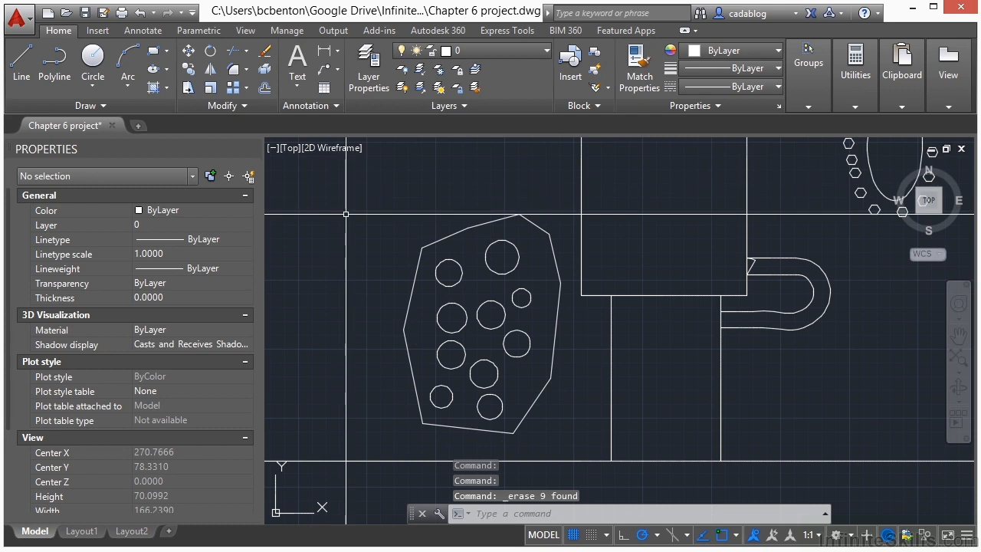
Offset the ellipse outward by 3 toward the surrounding hexagons.
{"action": "scroll", "coordinate": [346, 214], "scroll_direction": "down", "scroll_amount": 2}
{"action": "middle_click_drag", "start_coordinate": [565, 173], "coordinate": [543, 260]}
{"action": "scroll", "coordinate": [543, 261], "scroll_direction": "up", "scroll_amount": 1}
{"action": "scroll", "coordinate": [542, 260], "scroll_direction": "up", "scroll_amount": 5}
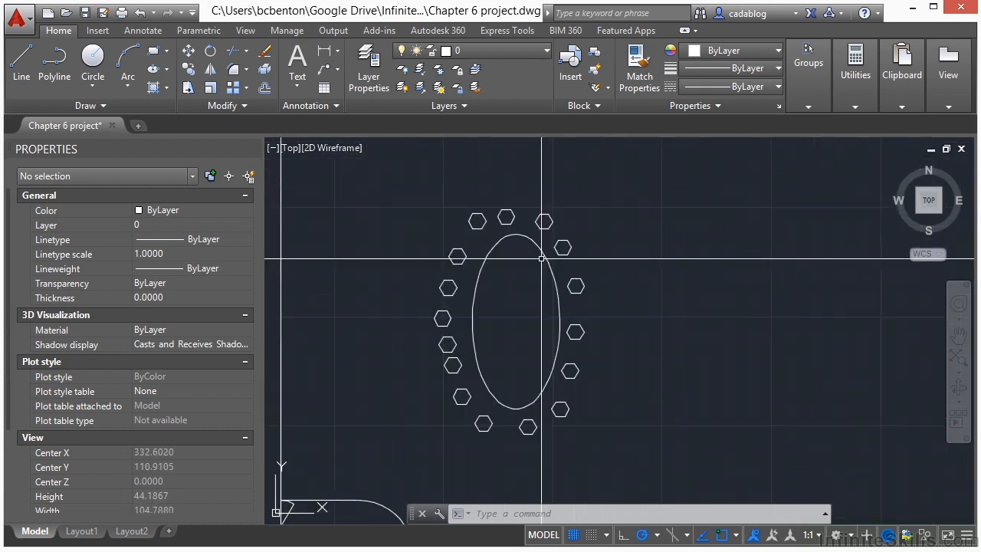
{"action": "scroll", "coordinate": [502, 287], "scroll_direction": "down", "scroll_amount": 2}
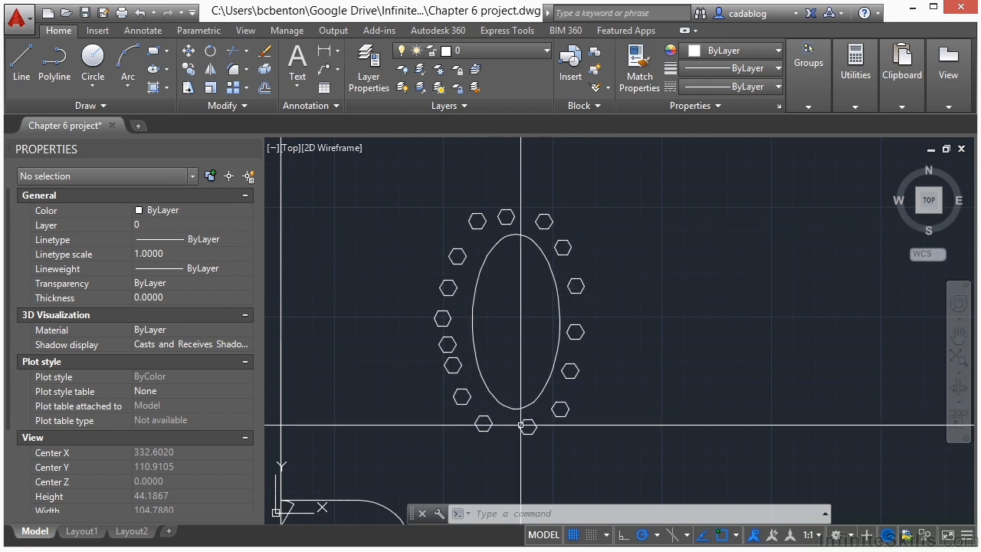
{"action": "middle_click_drag", "start_coordinate": [533, 342], "coordinate": [540, 341]}
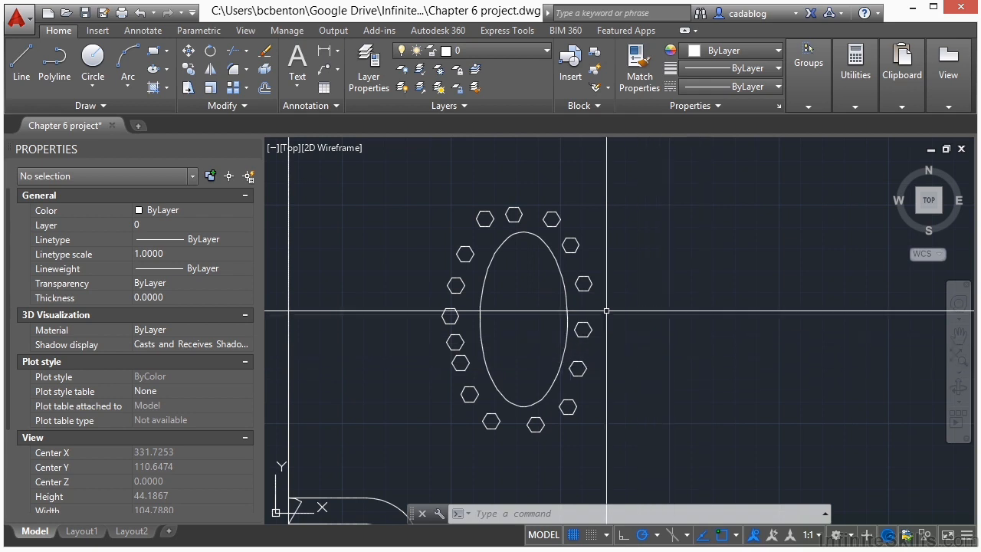
{"action": "left_click", "coordinate": [246, 87]}
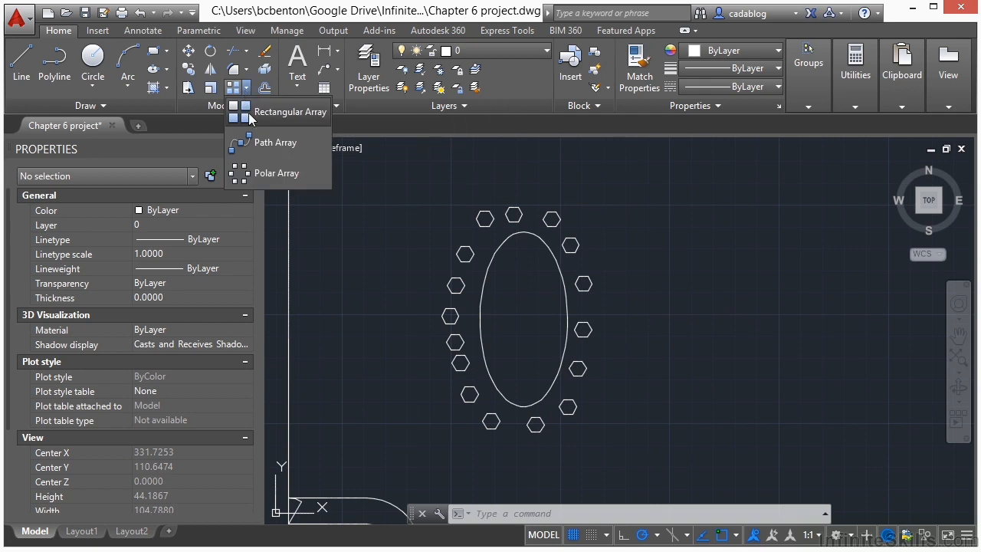
{"action": "scroll", "coordinate": [547, 312], "scroll_direction": "up", "scroll_amount": 4}
{"action": "type", "text": "O"}
{"action": "key", "text": "Return"}
{"action": "type", "text": "3"}
{"action": "key", "text": "Return"}
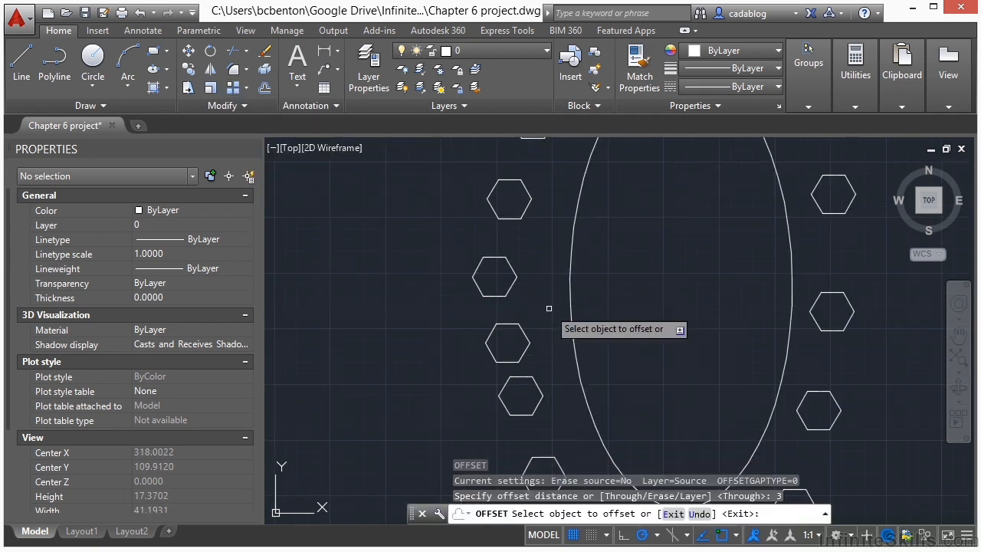
{"action": "left_click", "coordinate": [568, 300]}
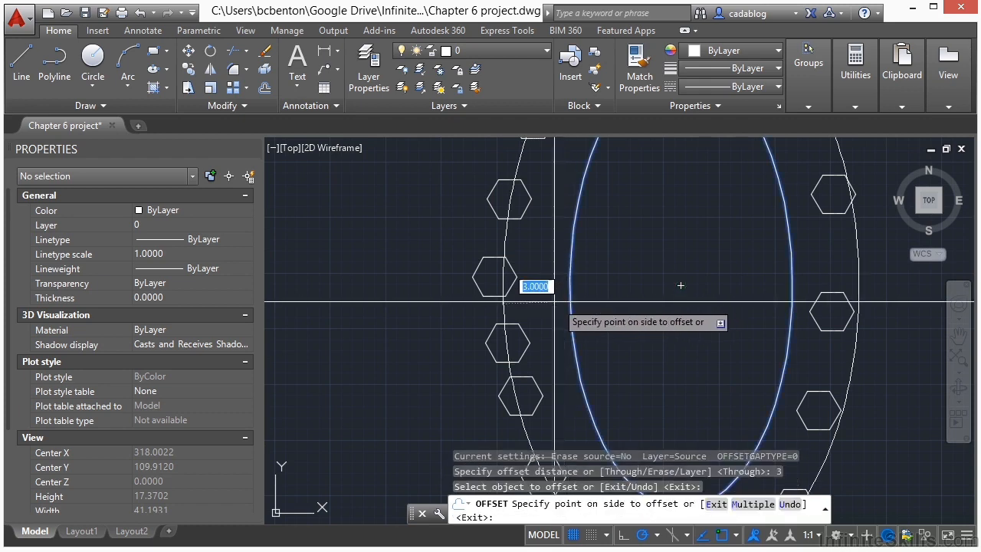
{"action": "left_click", "coordinate": [528, 301]}
{"action": "key", "text": "Return"}
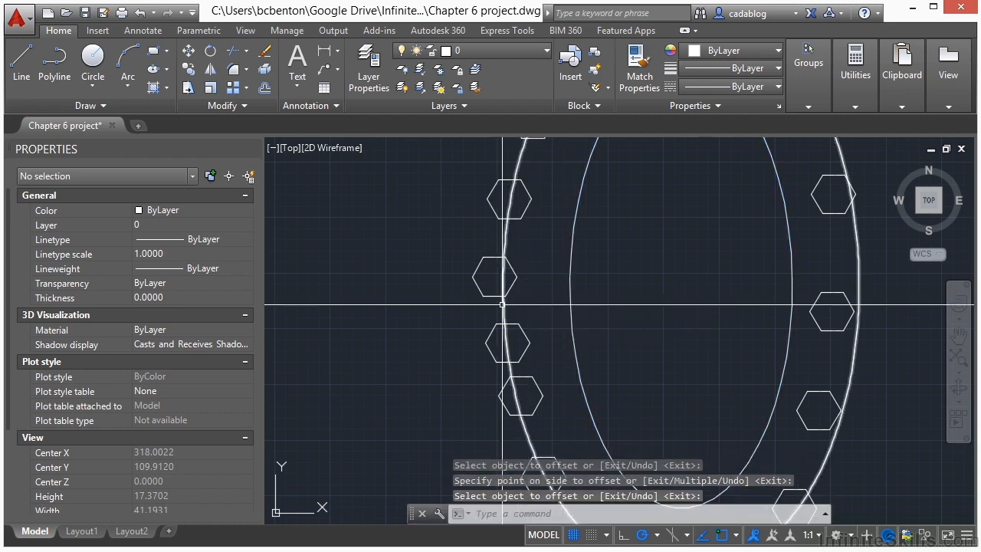
Break a gap in the outer offset curve on its left side, between two neighbouring hexagons.
{"action": "left_click", "coordinate": [502, 304]}
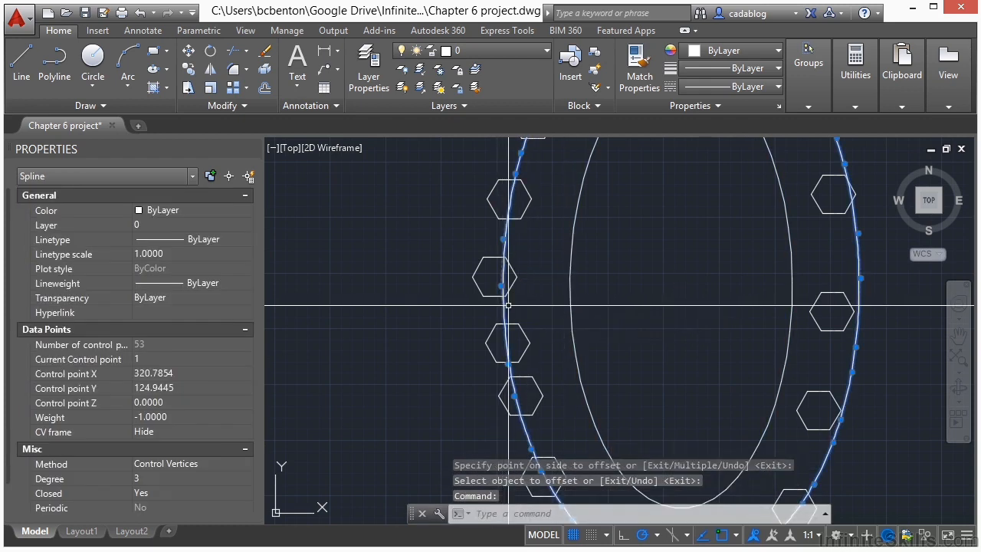
{"action": "key", "text": "Escape"}
{"action": "key", "text": "Escape"}
{"action": "type", "text": "BR"}
{"action": "key", "text": "Return"}
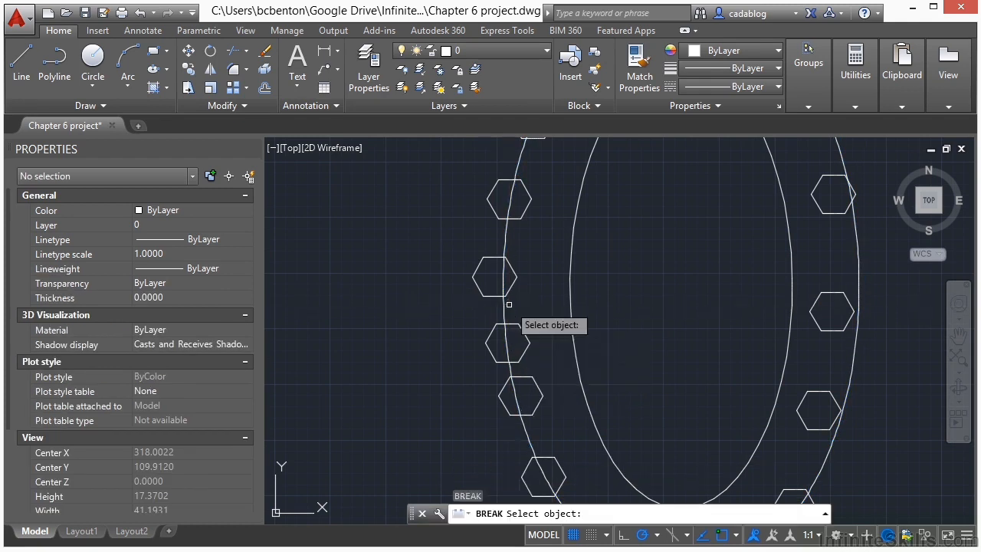
{"action": "scroll", "coordinate": [510, 307], "scroll_direction": "up", "scroll_amount": 4}
{"action": "left_click", "coordinate": [492, 315]}
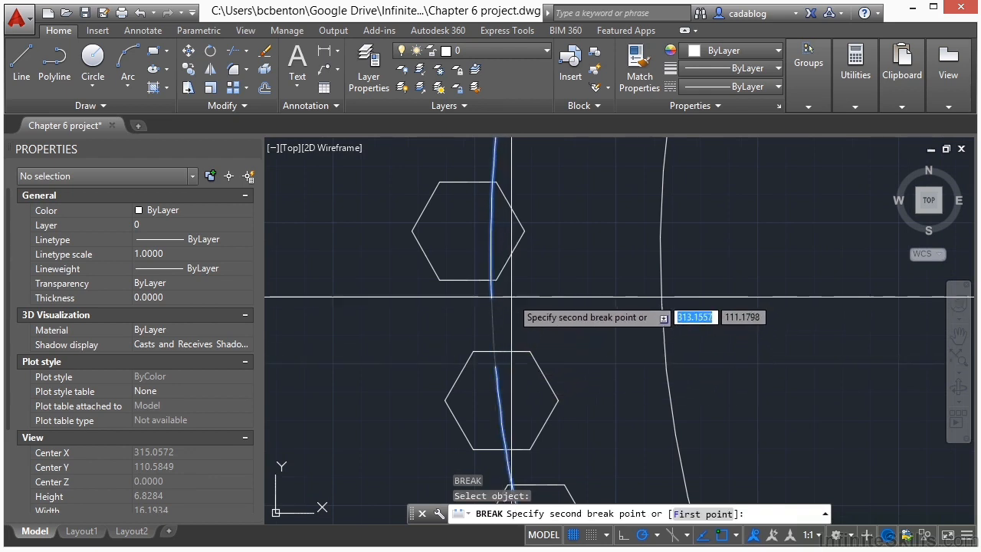
{"action": "left_click", "coordinate": [497, 311]}
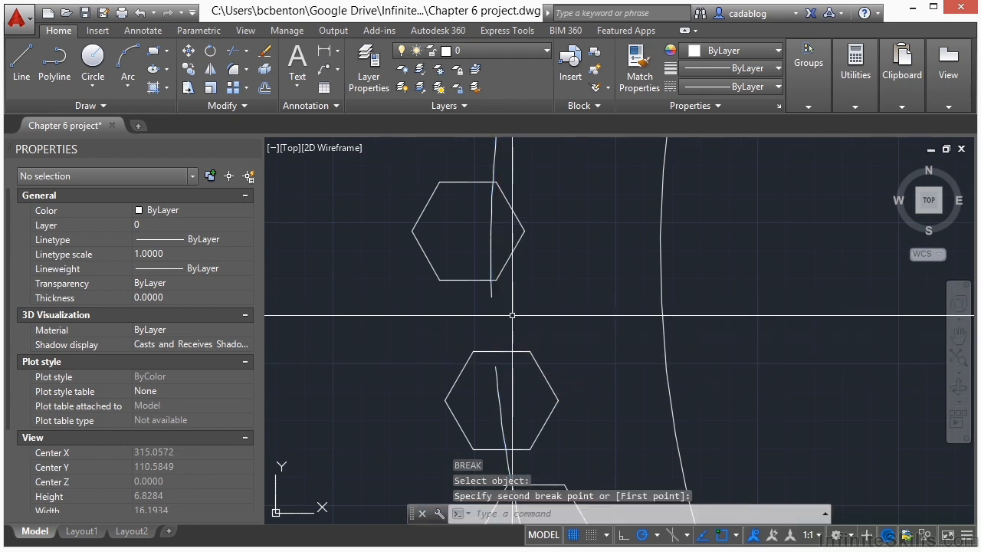
Filter a window selection of the ellipses and hexagons to Polyline objects with Quick Select, and erase every hexagon except the one just above the gap.
{"action": "scroll", "coordinate": [483, 318], "scroll_direction": "down", "scroll_amount": 6}
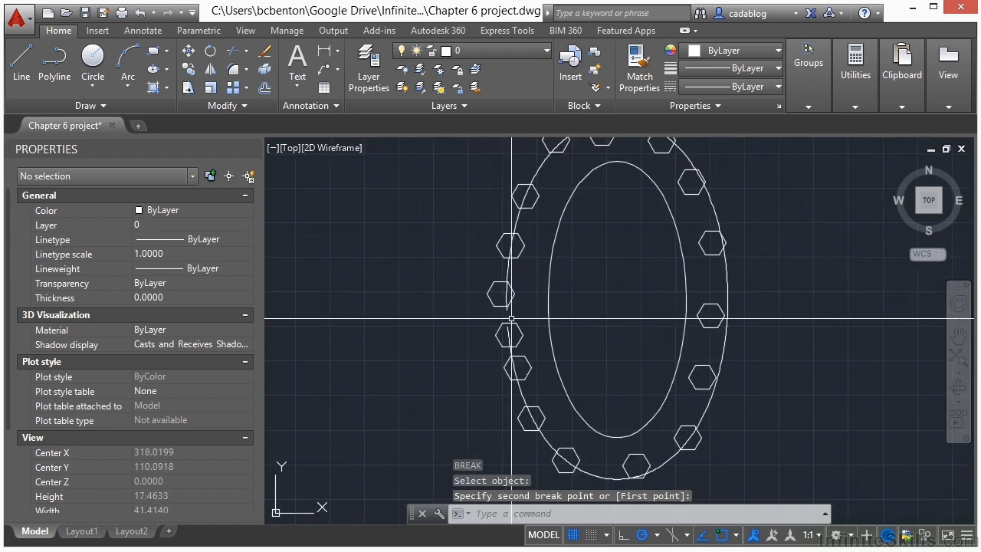
{"action": "scroll", "coordinate": [498, 276], "scroll_direction": "down", "scroll_amount": 2}
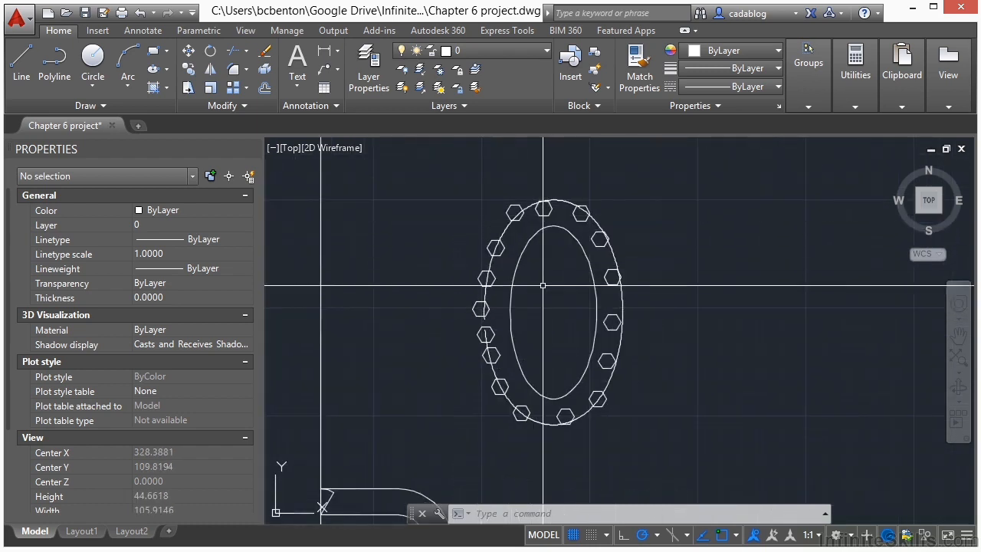
{"action": "left_click", "coordinate": [427, 181]}
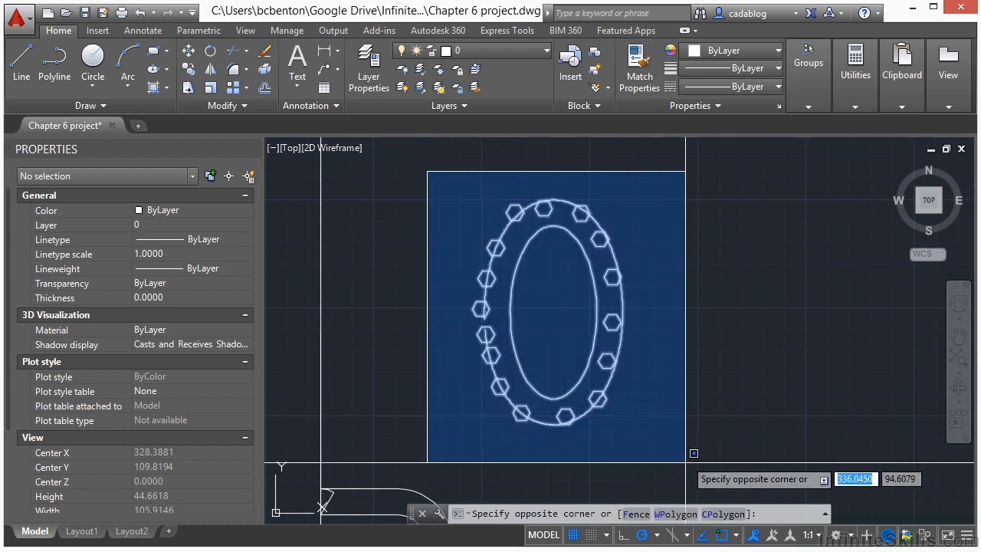
{"action": "left_click", "coordinate": [686, 481]}
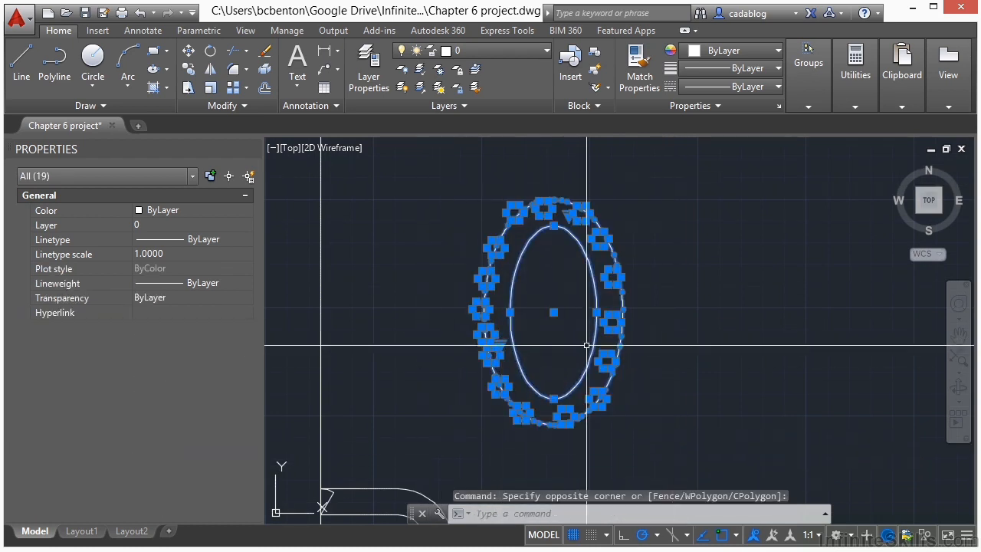
{"action": "left_click", "coordinate": [248, 177]}
{"action": "left_click", "coordinate": [524, 156]}
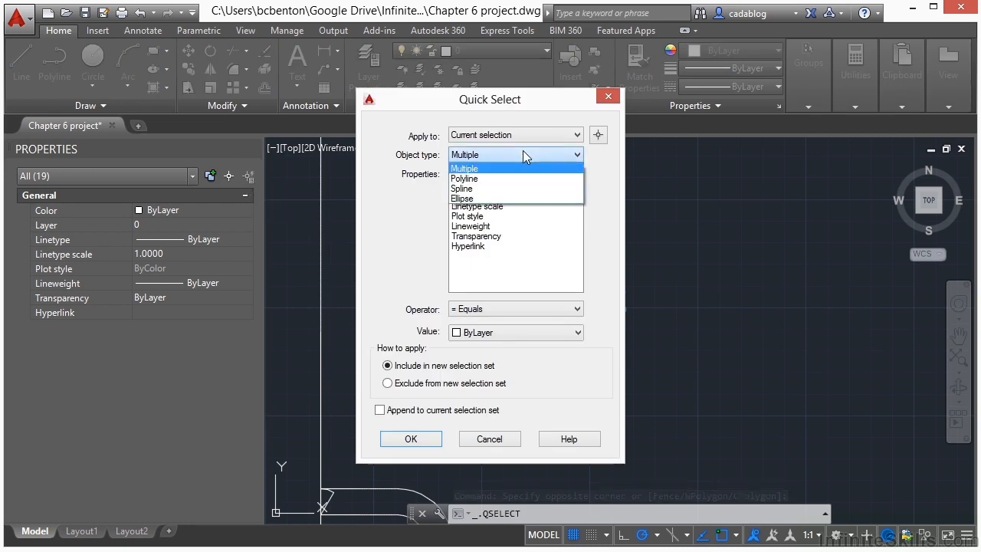
{"action": "left_click", "coordinate": [486, 181]}
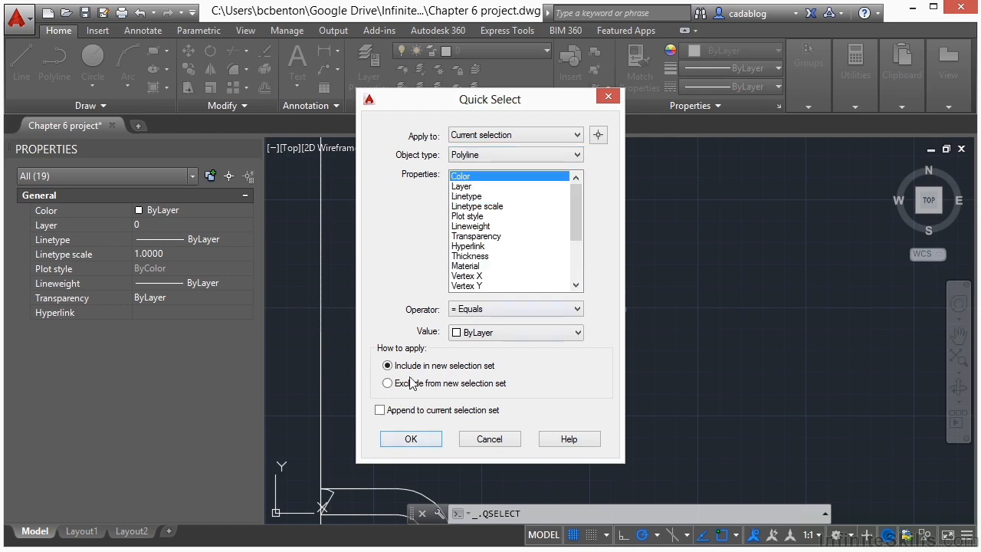
{"action": "left_click", "coordinate": [410, 437]}
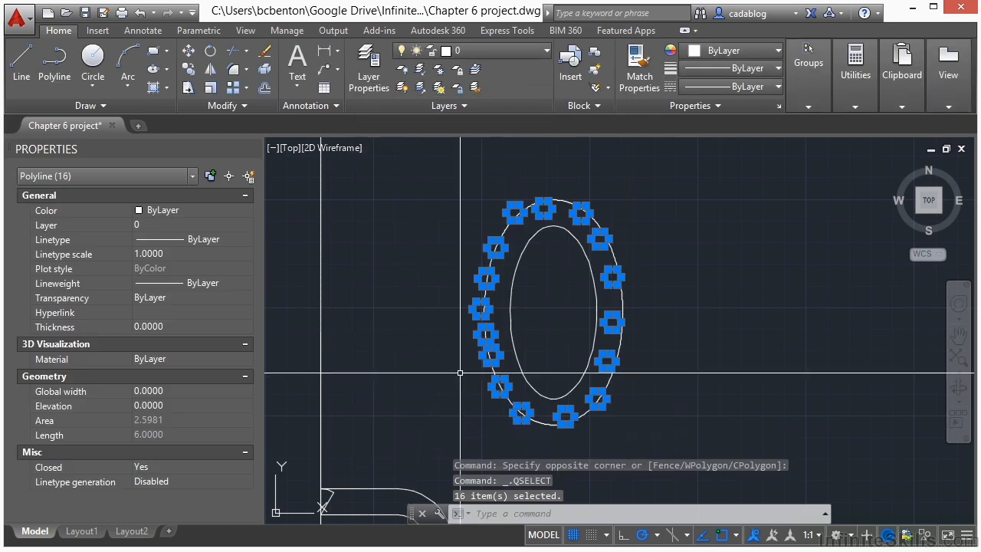
{"action": "mouse_move", "coordinate": [486, 315]}
{"action": "scroll", "coordinate": [437, 329], "scroll_direction": "up", "scroll_amount": 3}
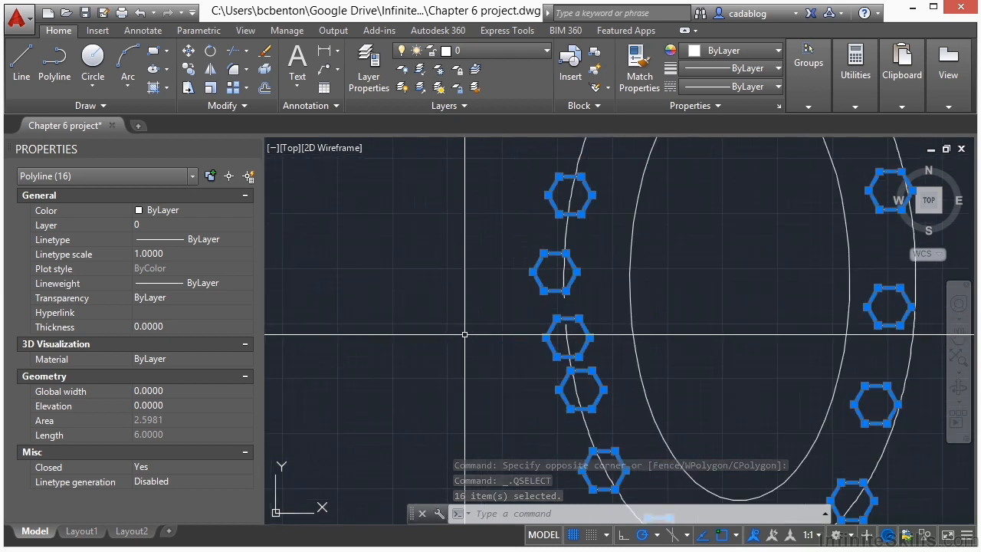
{"action": "left_click", "coordinate": [596, 255], "text": "shift"}
{"action": "left_click", "coordinate": [510, 298], "text": "shift"}
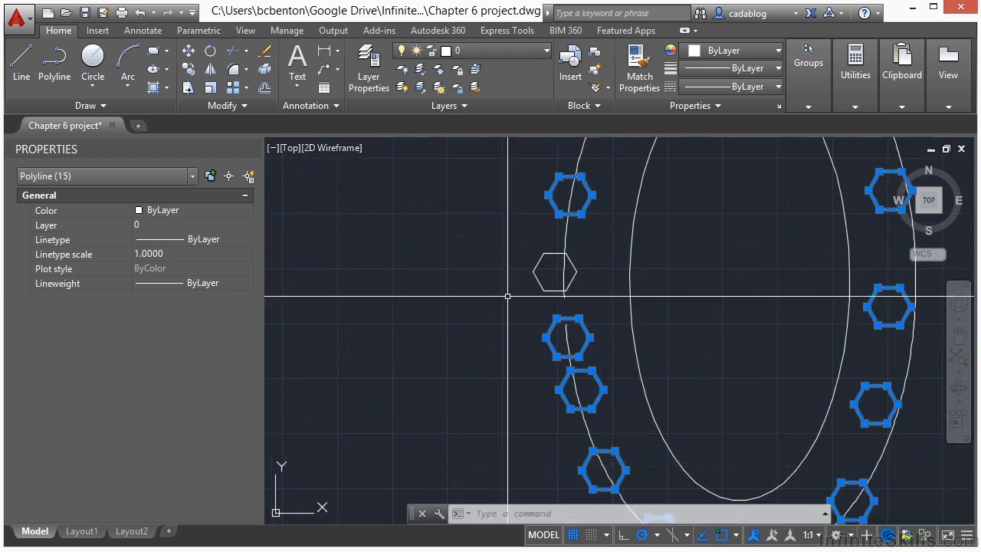
{"action": "scroll", "coordinate": [460, 321], "scroll_direction": "down", "scroll_amount": 2}
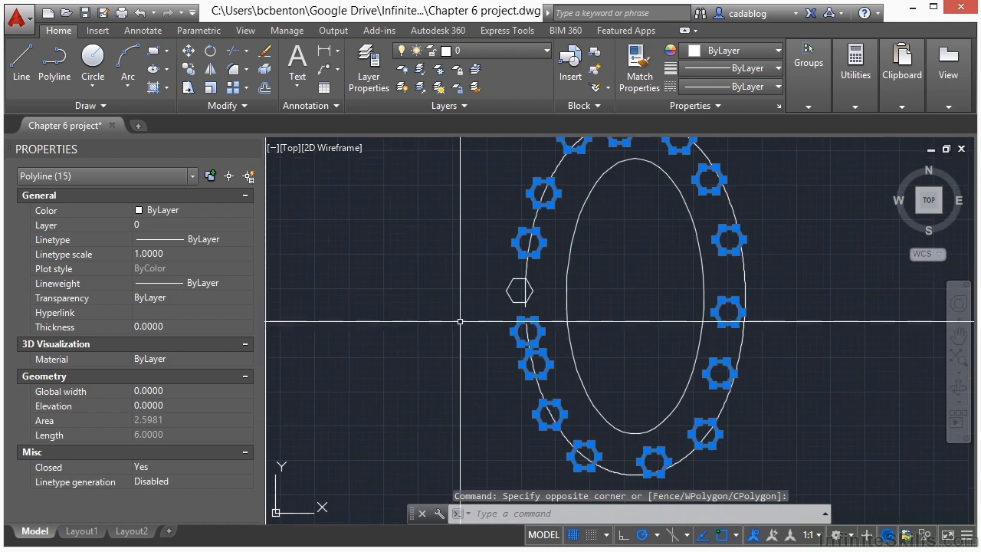
{"action": "scroll", "coordinate": [460, 315], "scroll_direction": "down", "scroll_amount": 1}
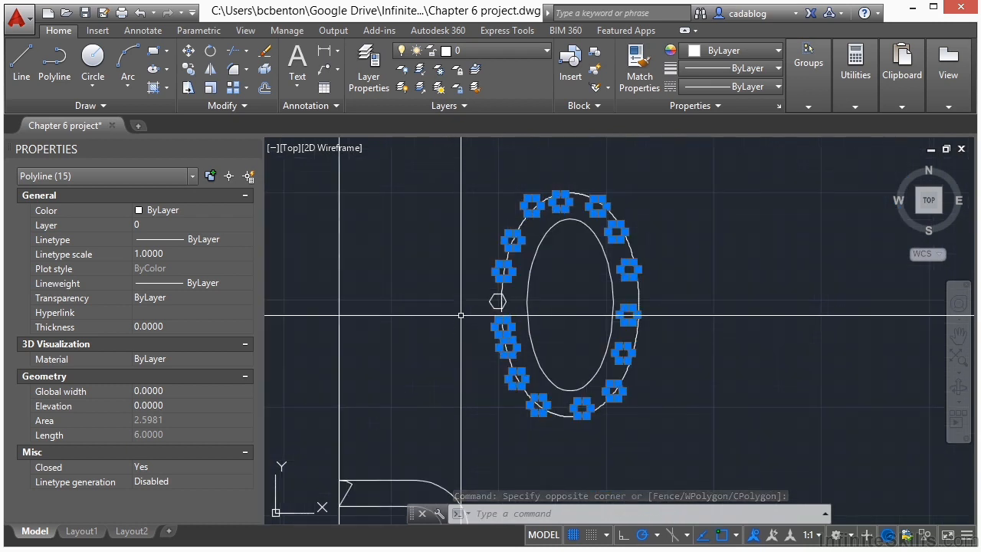
{"action": "key", "text": "Delete"}
Move the remaining hexagon from its top edge's midpoint to the outer curve's open end above the gap.
{"action": "type", "text": "m"}
{"action": "key", "text": "Return"}
{"action": "scroll", "coordinate": [485, 291], "scroll_direction": "up", "scroll_amount": 4}
{"action": "left_click", "coordinate": [516, 308]}
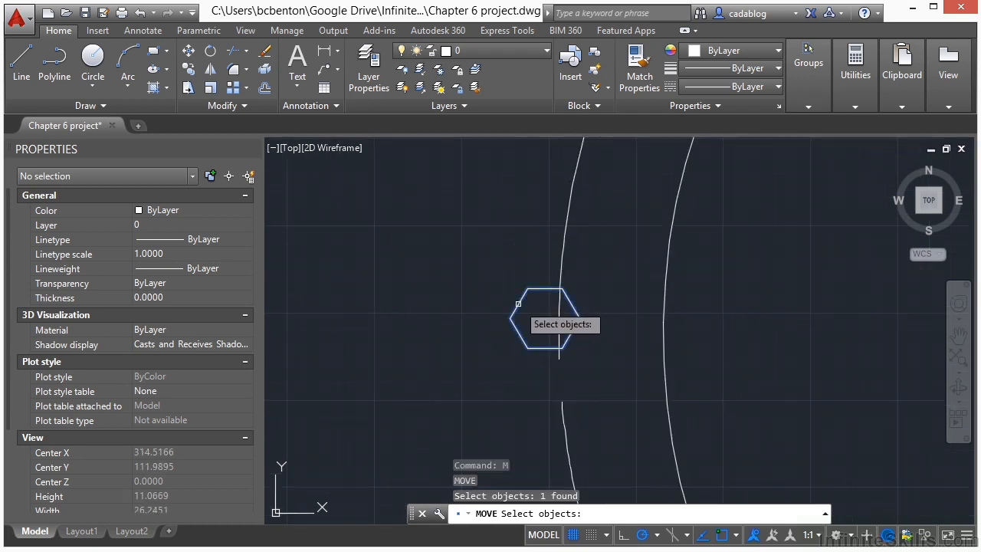
{"action": "key", "text": "Return"}
{"action": "type", "text": "mid"}
{"action": "key", "text": "Return"}
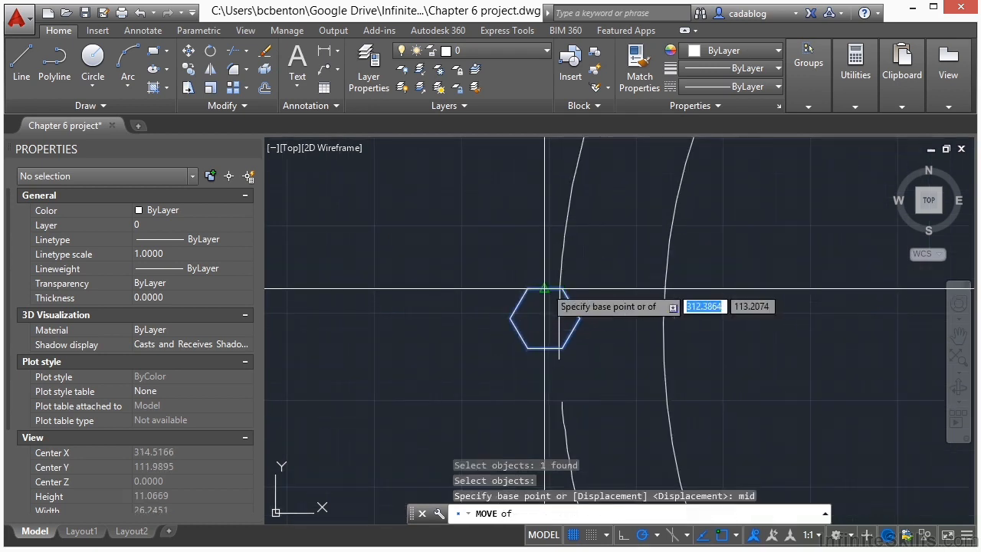
{"action": "left_click", "coordinate": [545, 289]}
{"action": "scroll", "coordinate": [574, 355], "scroll_direction": "up", "scroll_amount": 3}
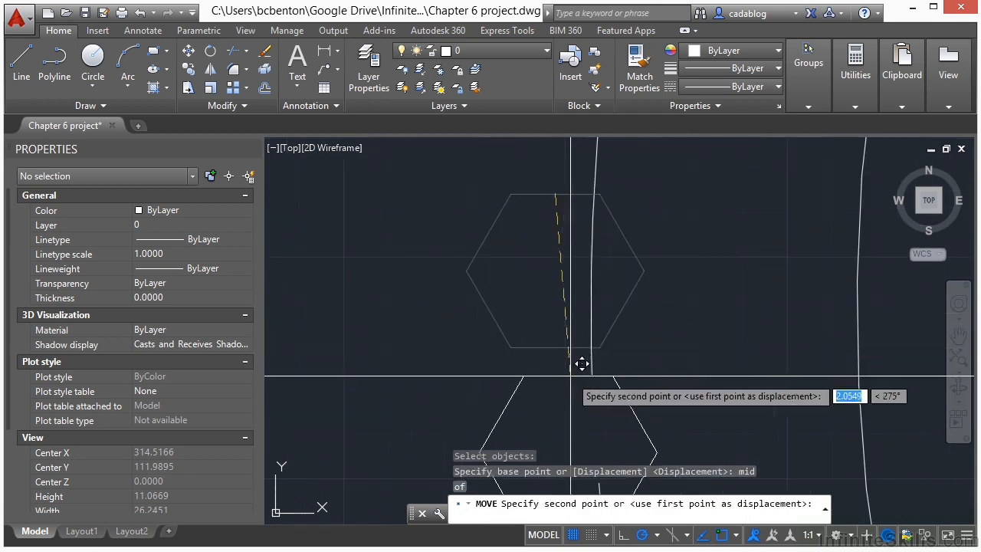
{"action": "scroll", "coordinate": [595, 368], "scroll_direction": "up", "scroll_amount": 3}
{"action": "left_click", "coordinate": [593, 373]}
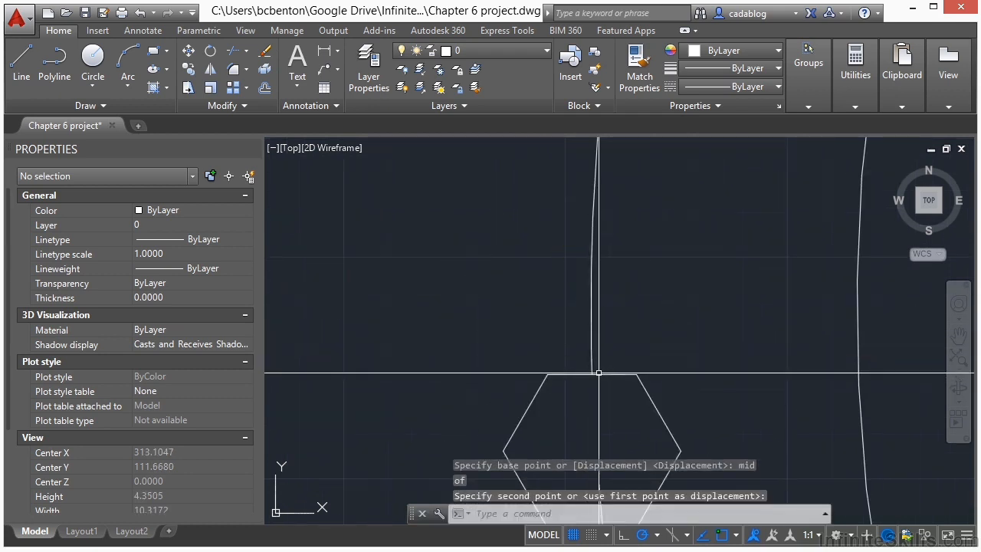
Break off the end of the outer curve below the gap so it stops clear of the hexagon.
{"action": "scroll", "coordinate": [555, 365], "scroll_direction": "down", "scroll_amount": 3}
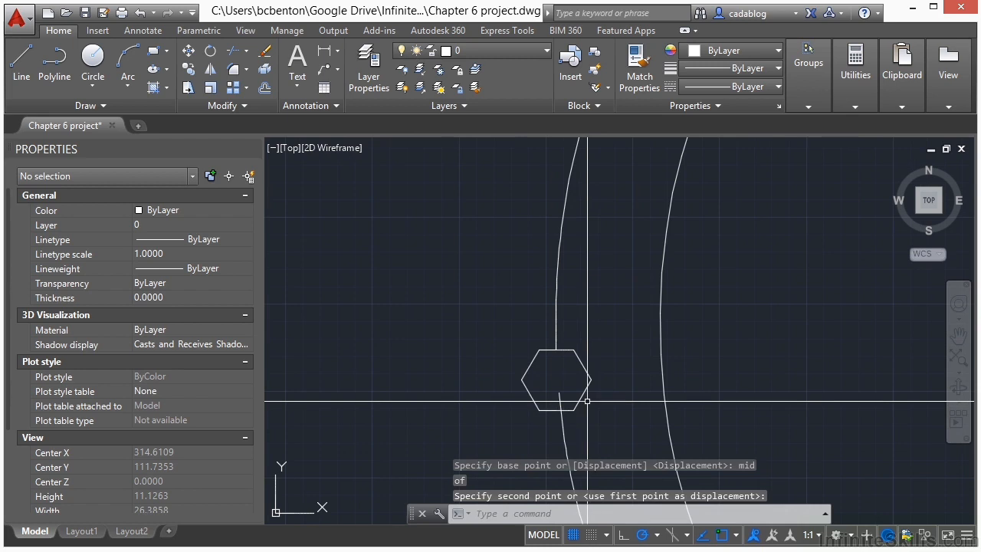
{"action": "type", "text": "br"}
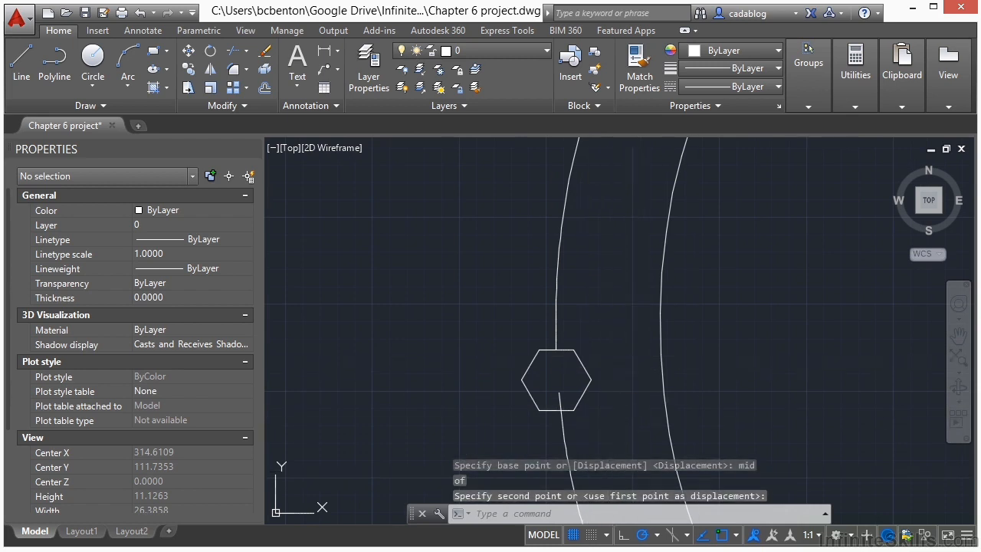
{"action": "key", "text": "Return"}
{"action": "mouse_move", "coordinate": [576, 411]}
{"action": "middle_mouse_down"}
{"action": "mouse_move", "coordinate": [583, 396]}
{"action": "mouse_move", "coordinate": [499, 271]}
{"action": "middle_mouse_up"}
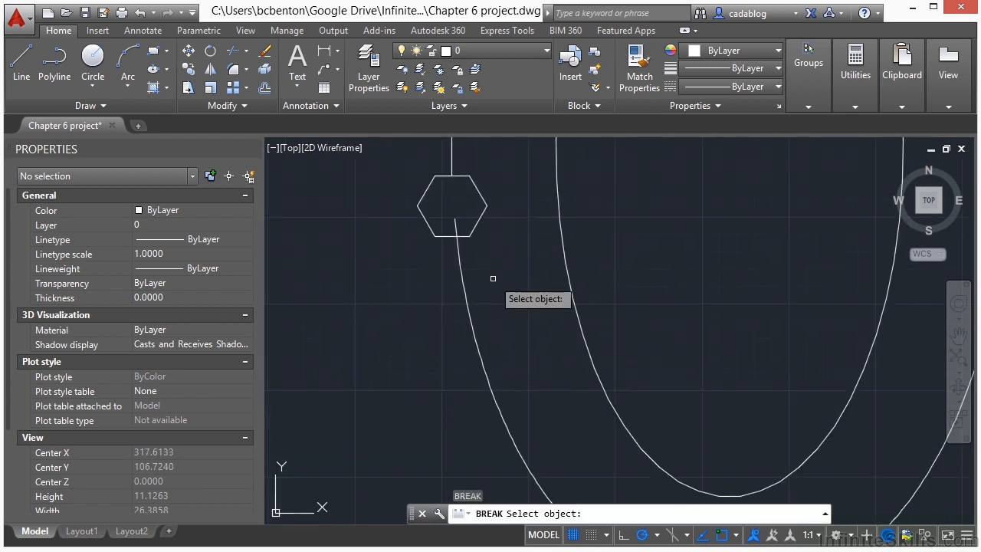
{"action": "left_click", "coordinate": [468, 304]}
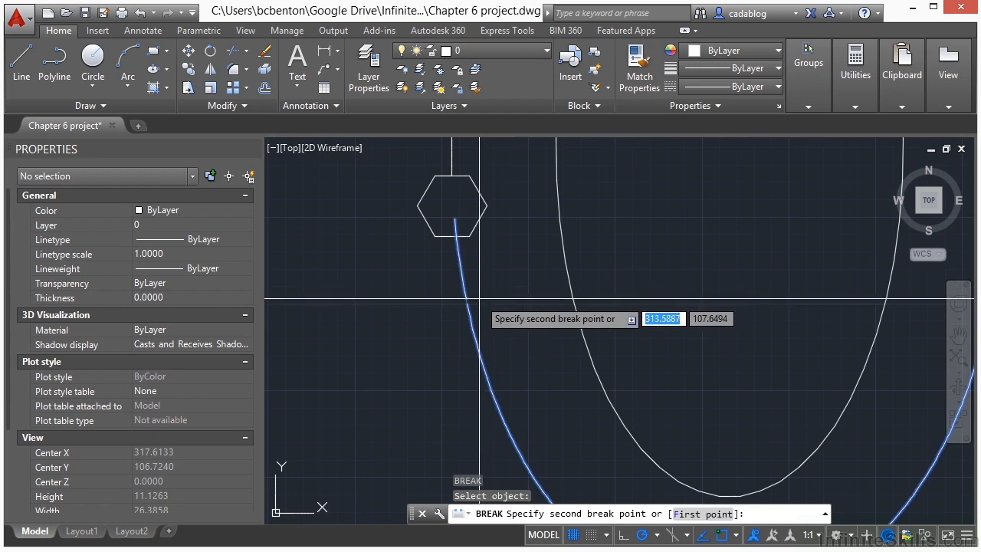
{"action": "left_click", "coordinate": [453, 215]}
{"action": "scroll", "coordinate": [425, 433], "scroll_direction": "down", "scroll_amount": 4}
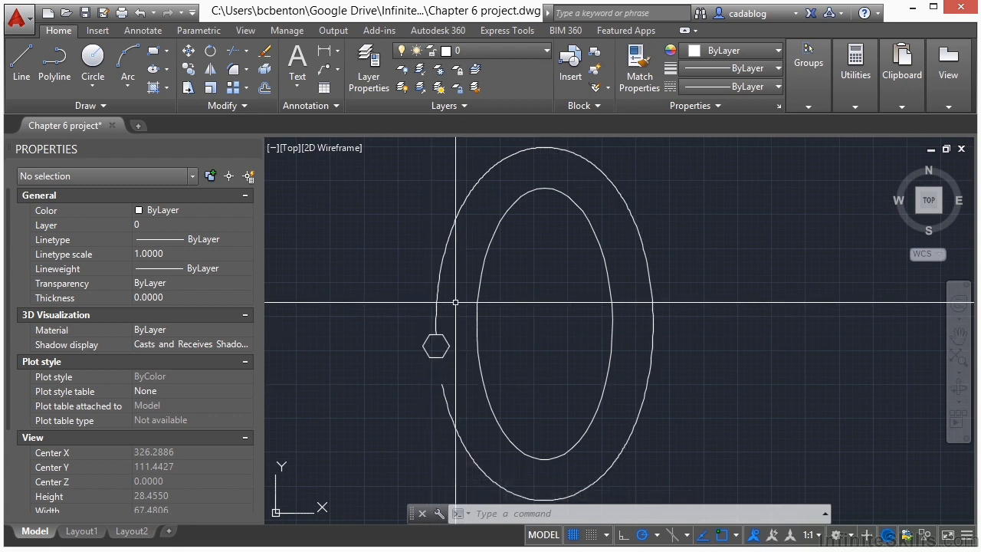
Undo the path array, the polyline edit and the rectangular array.
{"action": "key", "text": "ctrl+z"}
{"action": "key", "text": "ctrl+z"}
{"action": "key", "text": "ctrl+z"}
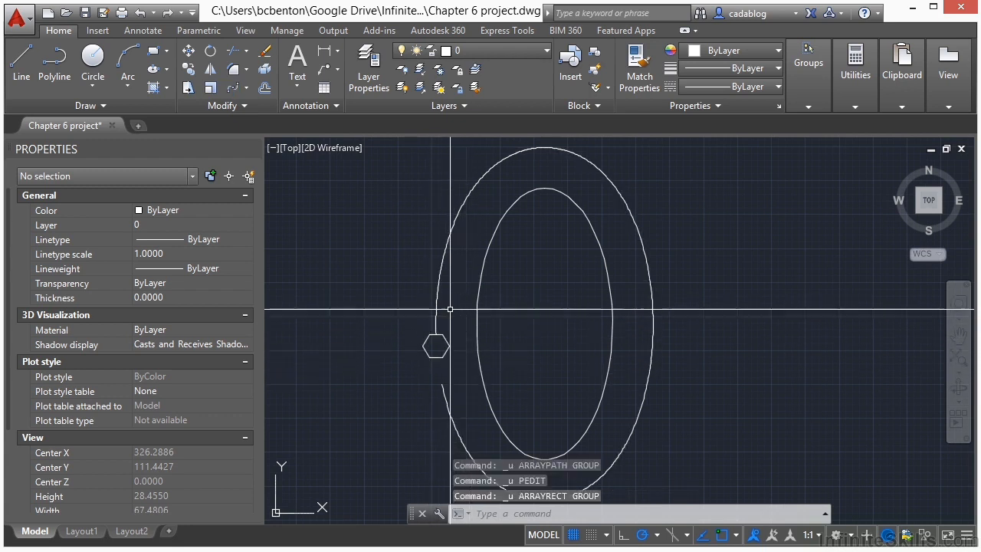
Select the upper-left piece of the outer curve to examine where the spline ends, and clear the selection.
{"action": "scroll", "coordinate": [521, 285], "scroll_direction": "down", "scroll_amount": 2}
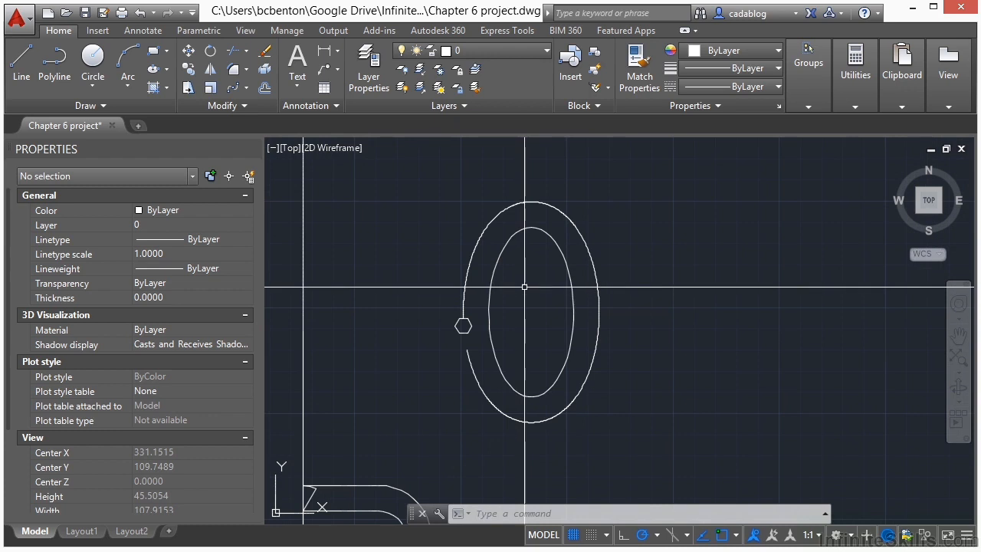
{"action": "left_click", "coordinate": [472, 264]}
{"action": "scroll", "coordinate": [517, 201], "scroll_direction": "up", "scroll_amount": 5}
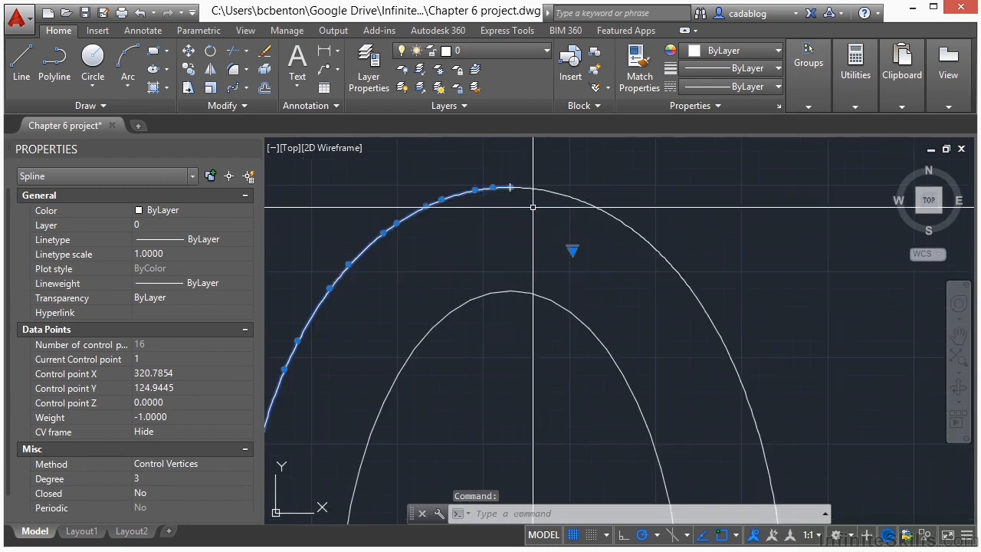
{"action": "scroll", "coordinate": [565, 200], "scroll_direction": "down", "scroll_amount": 4}
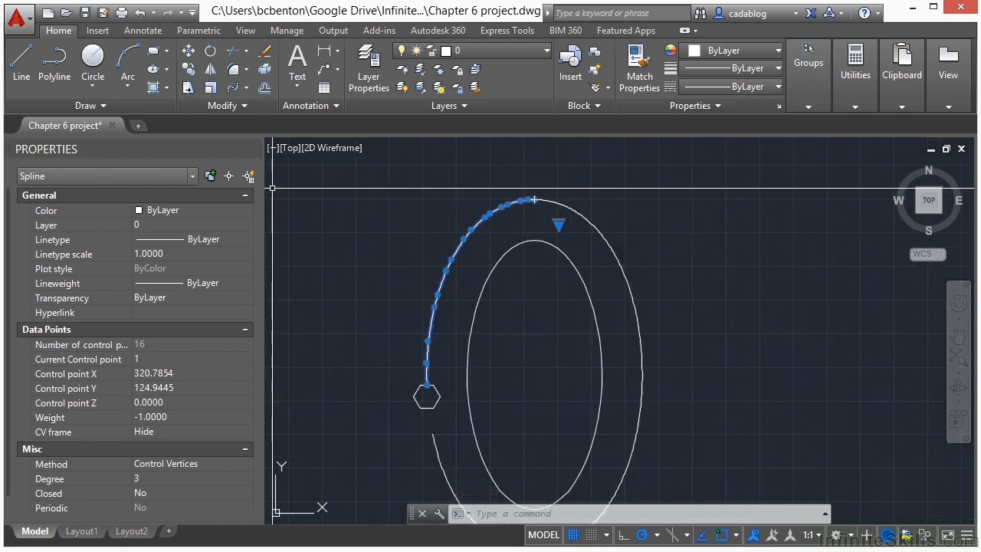
{"action": "key", "text": "Escape"}
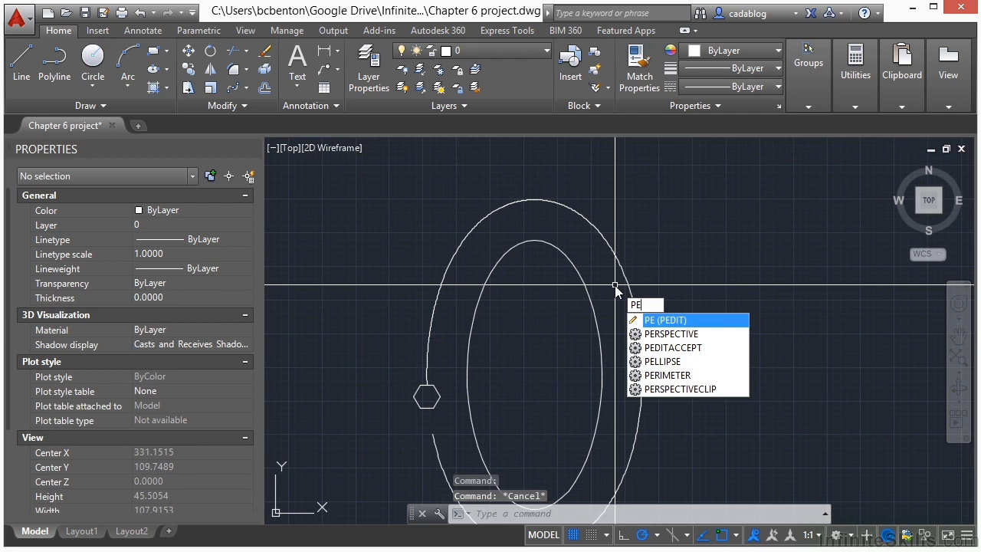
Convert the two outer curve pieces to polylines with precision 10 and join them with a fuzz distance of 0.
{"action": "key", "text": "Return"}
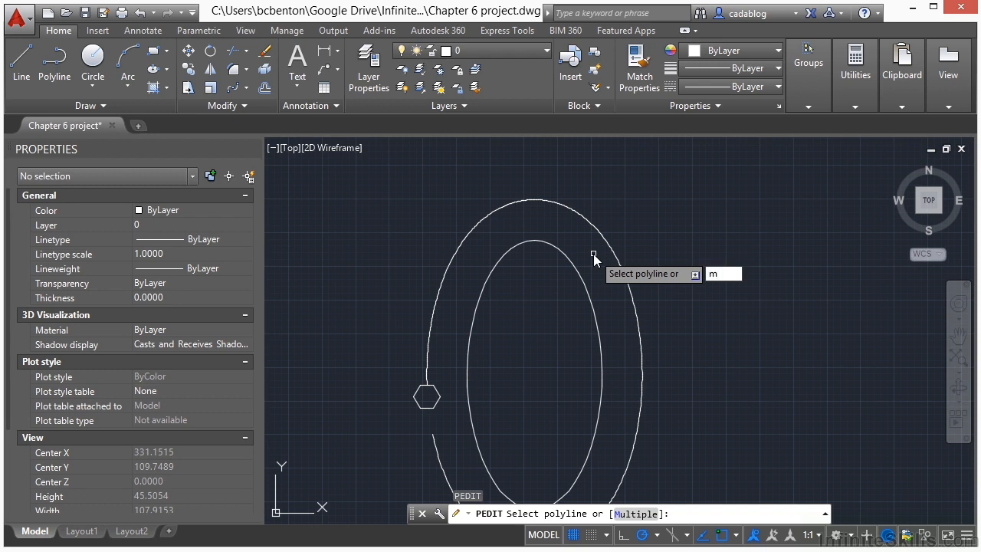
{"action": "key", "text": "Return"}
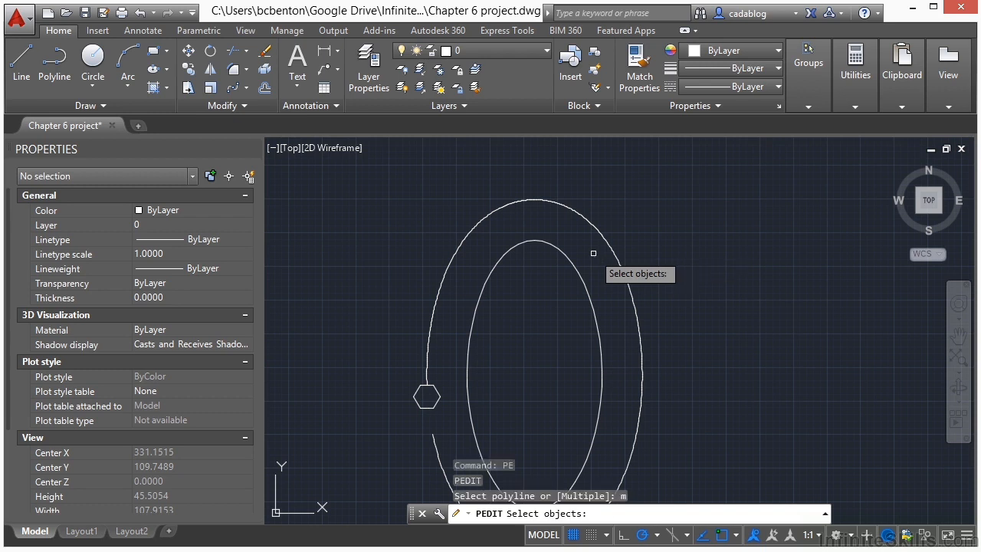
{"action": "left_click", "coordinate": [571, 211]}
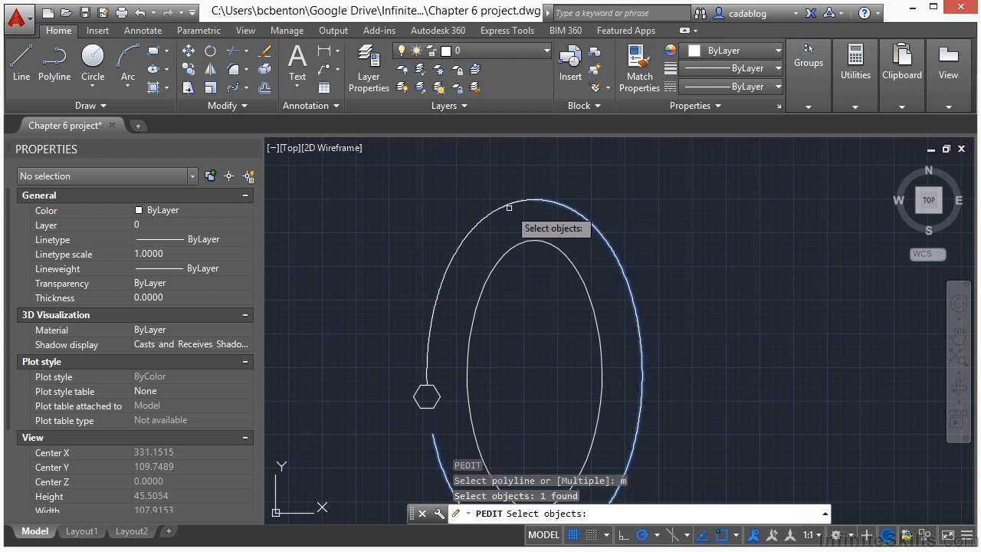
{"action": "left_click", "coordinate": [509, 206]}
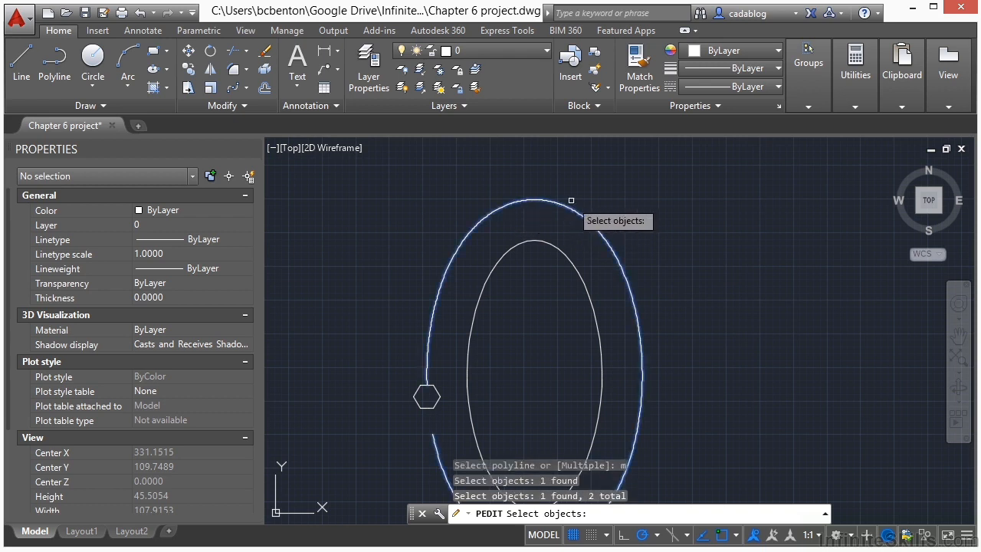
{"action": "key", "text": "Return"}
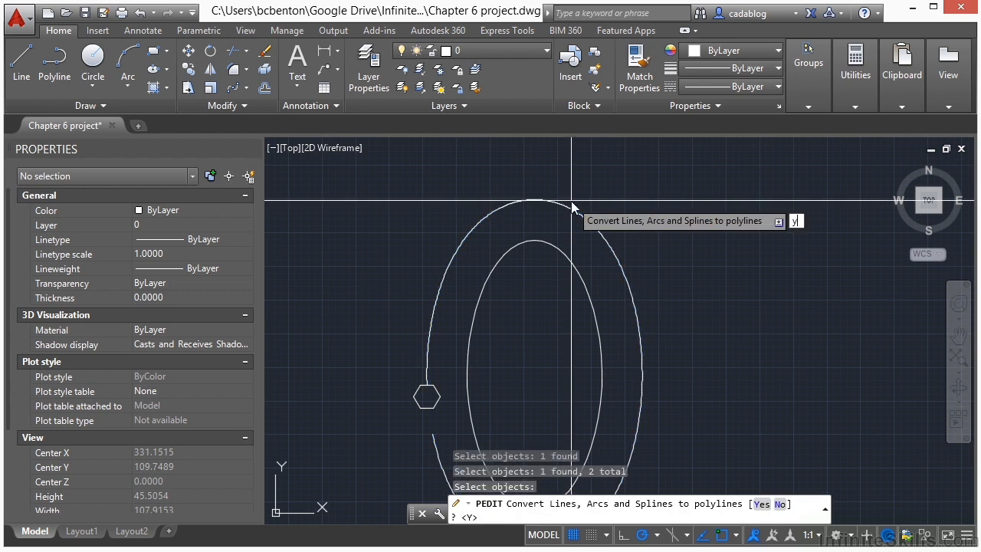
{"action": "key", "text": "Return"}
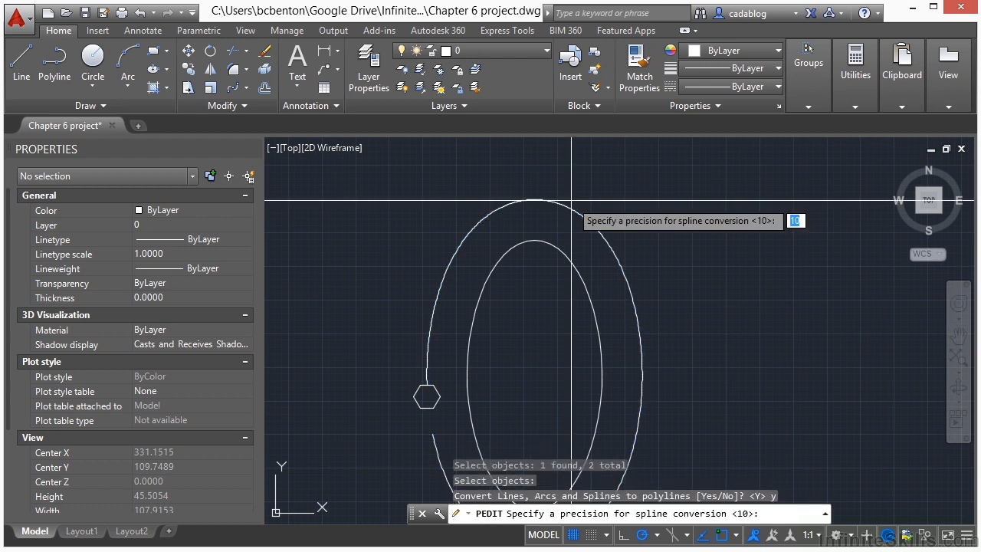
{"action": "key", "text": "Return"}
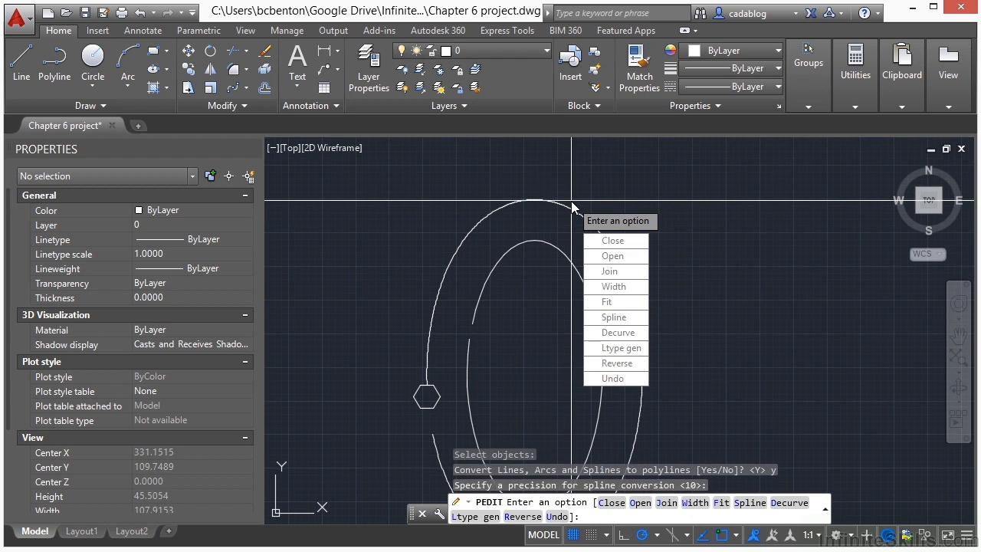
{"action": "left_click", "coordinate": [631, 272]}
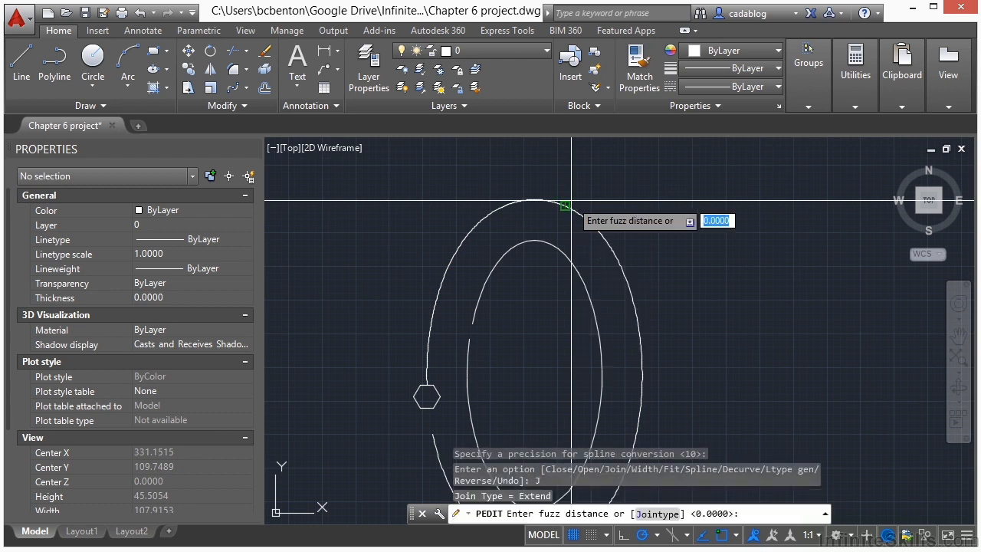
{"action": "key", "text": "Return"}
{"action": "key", "text": "Return"}
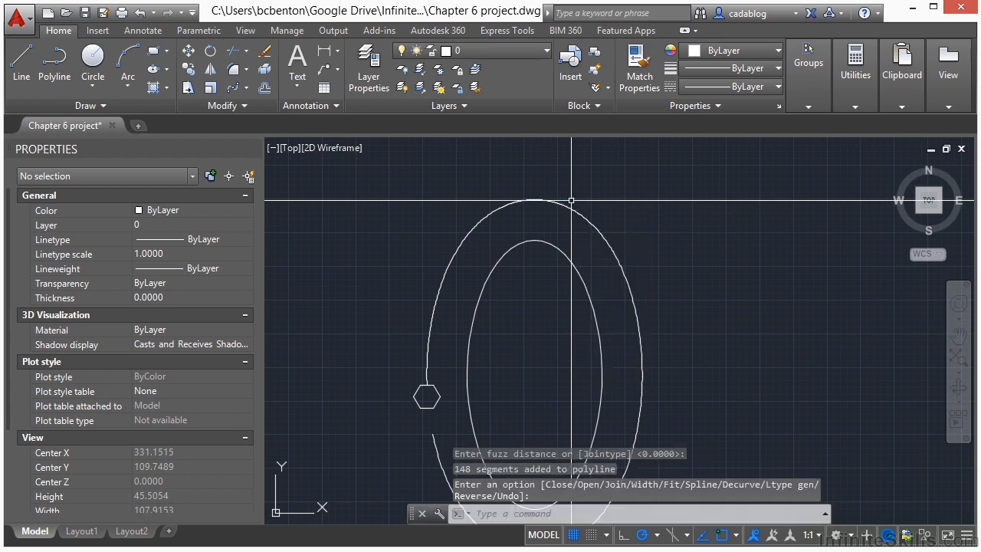
Select the joined outer polyline to examine its vertices near the hexagon, and clear the selection.
{"action": "left_click", "coordinate": [468, 215]}
{"action": "scroll", "coordinate": [493, 263], "scroll_direction": "down", "scroll_amount": 3}
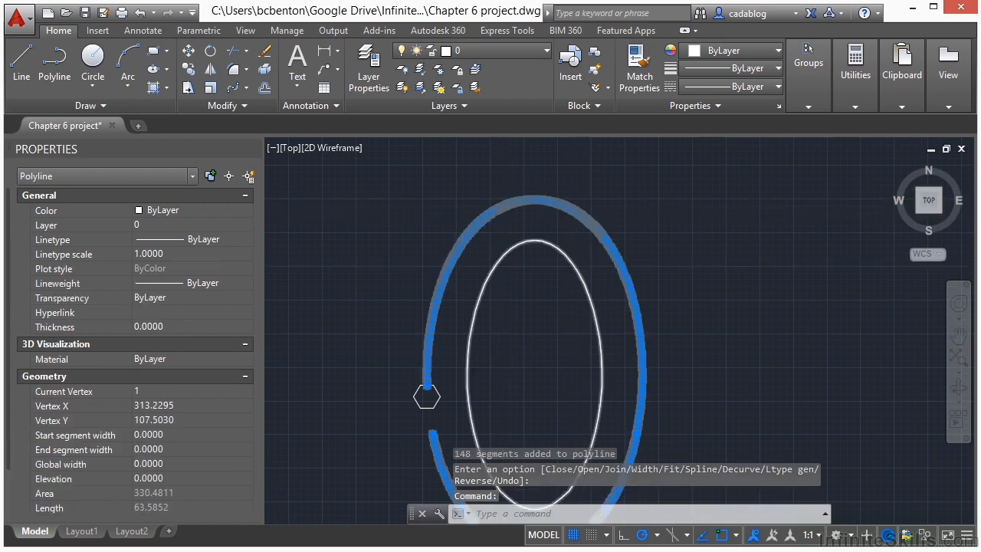
{"action": "scroll", "coordinate": [481, 288], "scroll_direction": "up", "scroll_amount": 10}
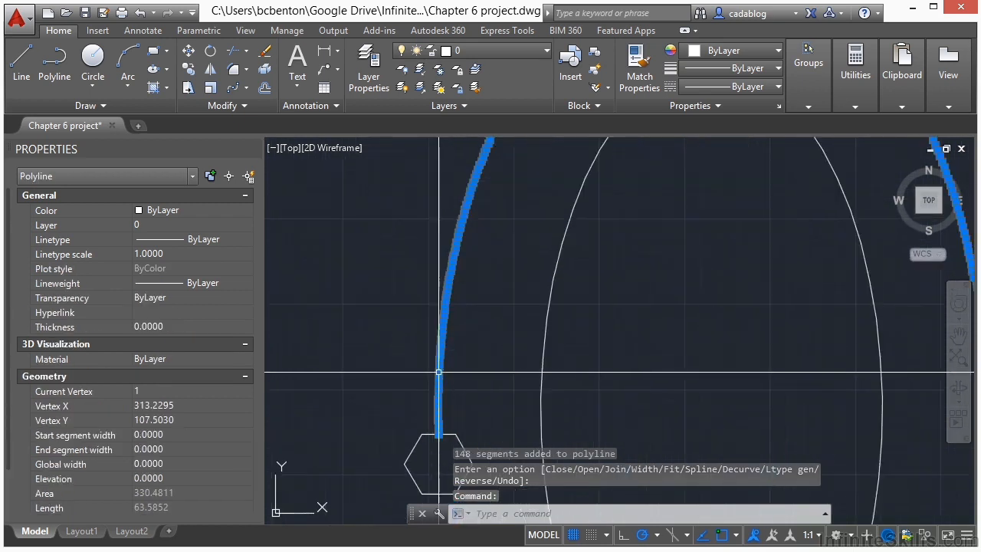
{"action": "scroll", "coordinate": [493, 359], "scroll_direction": "up", "scroll_amount": 2}
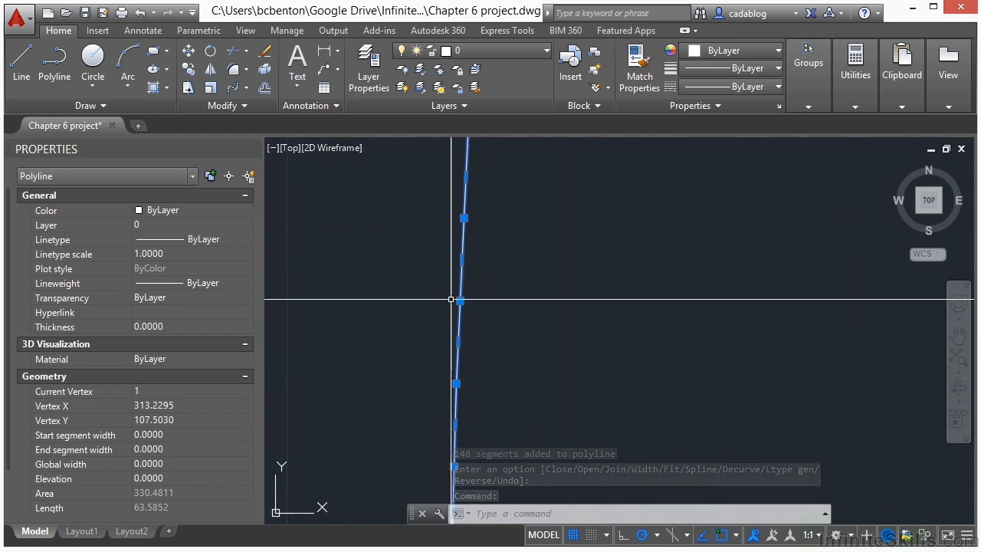
{"action": "scroll", "coordinate": [519, 285], "scroll_direction": "down", "scroll_amount": 1}
{"action": "scroll", "coordinate": [519, 284], "scroll_direction": "down", "scroll_amount": 5}
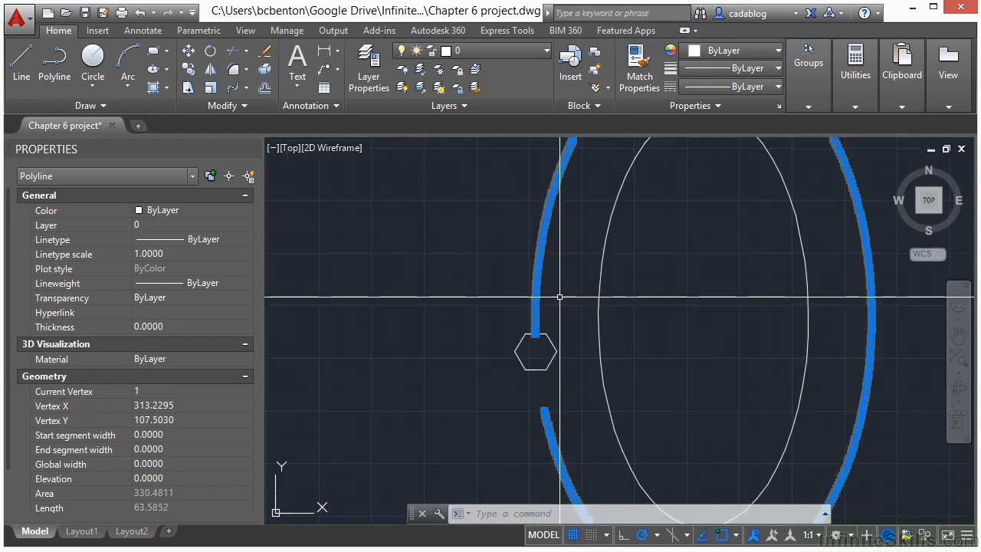
{"action": "key", "text": "Escape"}
{"action": "scroll", "coordinate": [506, 270], "scroll_direction": "down", "scroll_amount": 3}
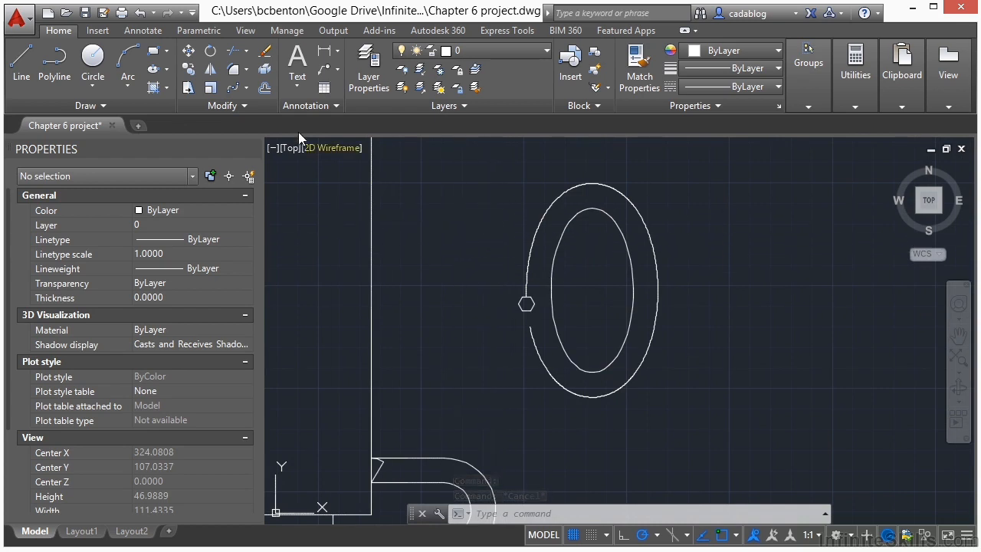
Create an associative path array of the hexagon along the joined outer polyline, with 3.0000 spacing between items.
{"action": "left_click", "coordinate": [246, 87]}
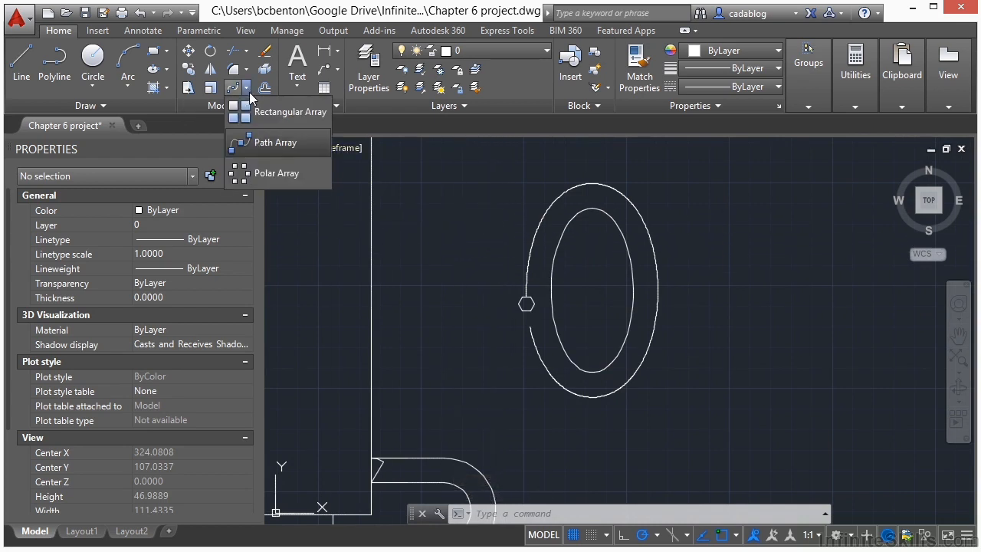
{"action": "left_click", "coordinate": [274, 144]}
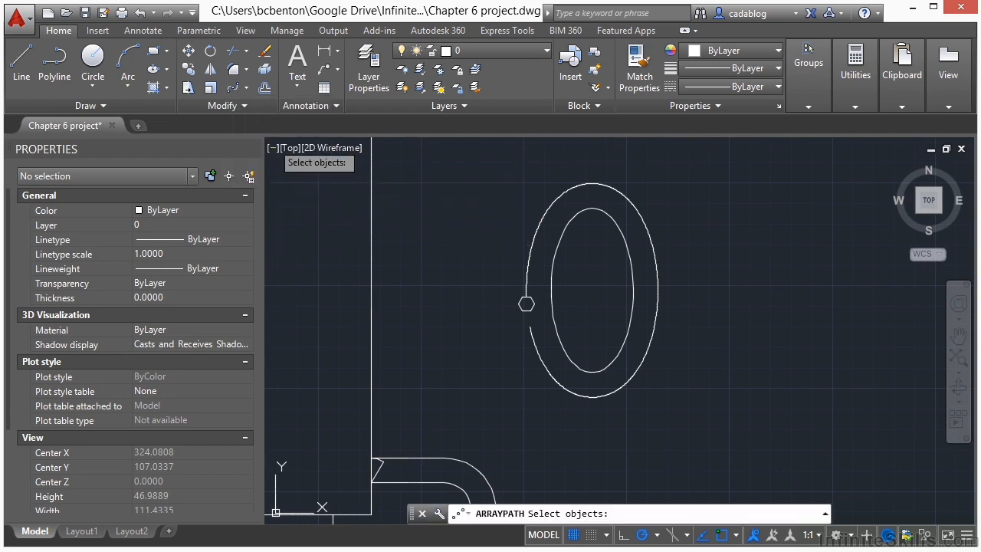
{"action": "left_click", "coordinate": [526, 304]}
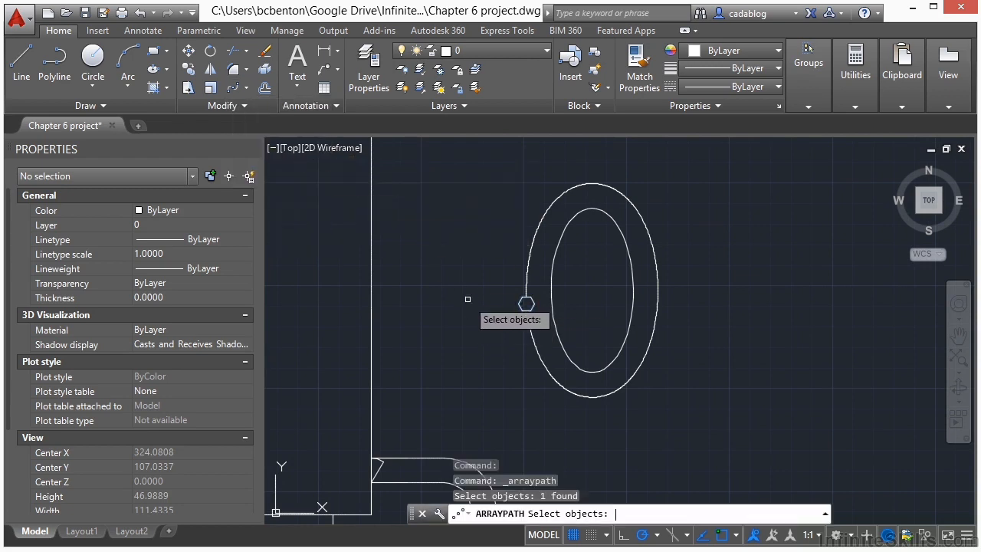
{"action": "key", "text": "Return"}
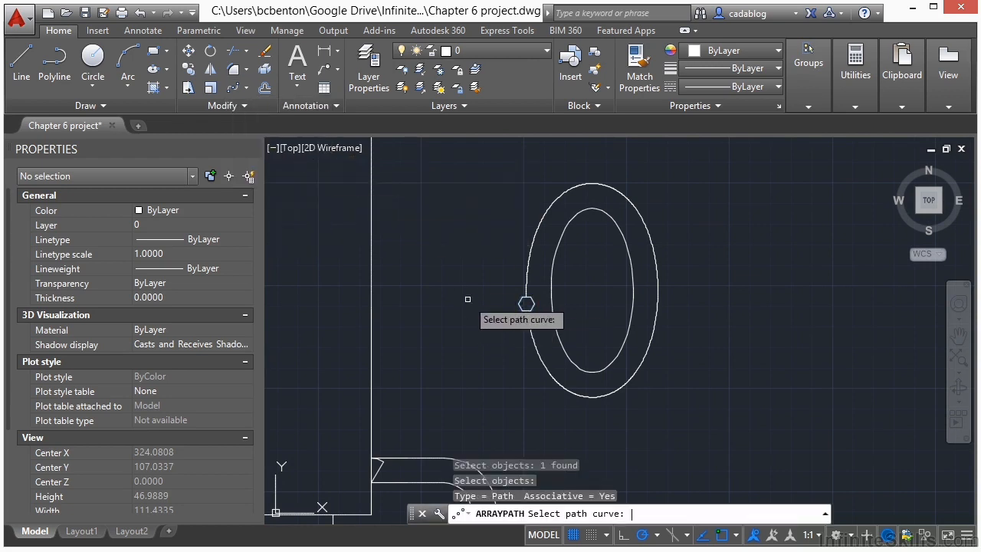
{"action": "left_click", "coordinate": [527, 290]}
{"action": "scroll", "coordinate": [501, 223], "scroll_direction": "up", "scroll_amount": 3}
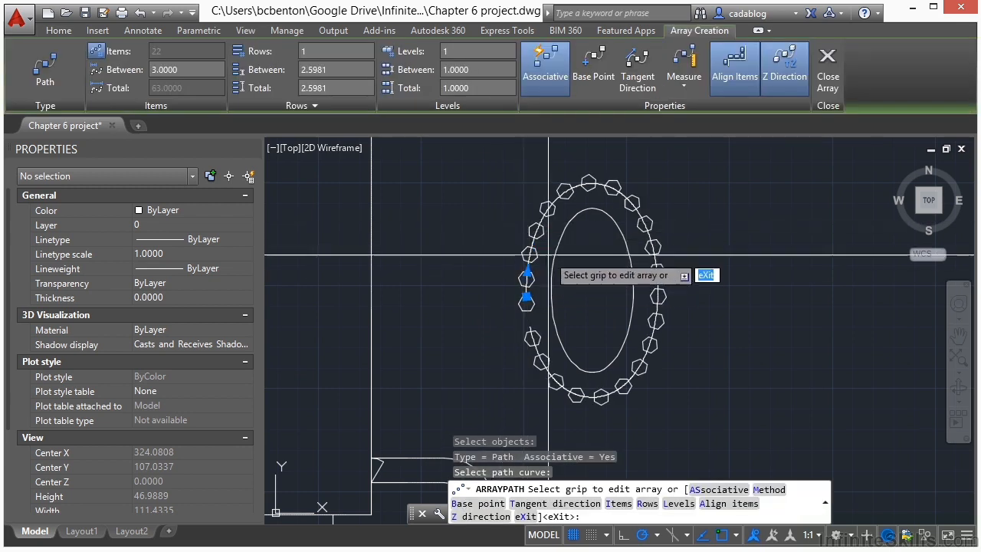
{"action": "middle_click_drag", "start_coordinate": [610, 306], "coordinate": [514, 246]}
{"action": "scroll", "coordinate": [515, 315], "scroll_direction": "down", "scroll_amount": 3}
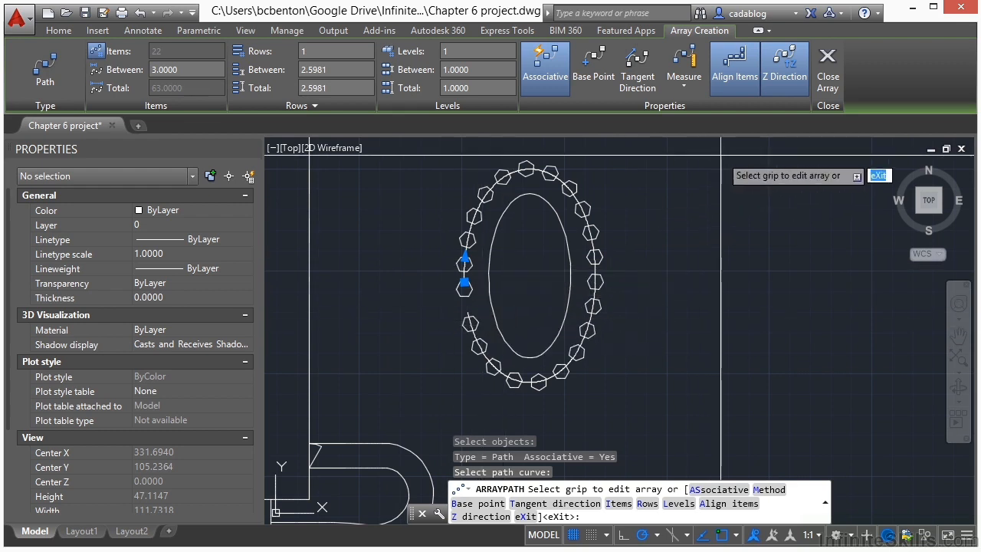
Turn item alignment off and back on for the hexagon path array, and finish the array.
{"action": "left_click", "coordinate": [730, 77]}
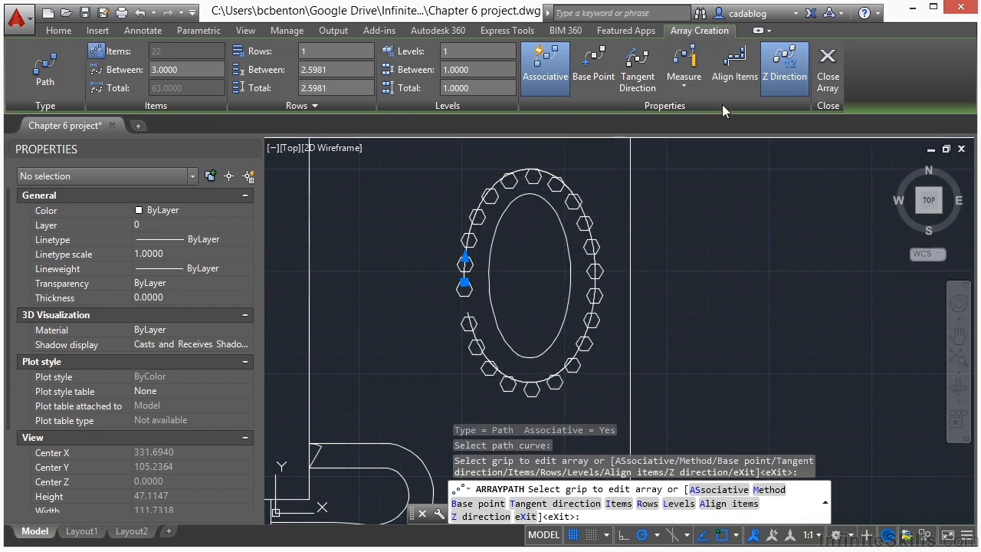
{"action": "left_click", "coordinate": [730, 76]}
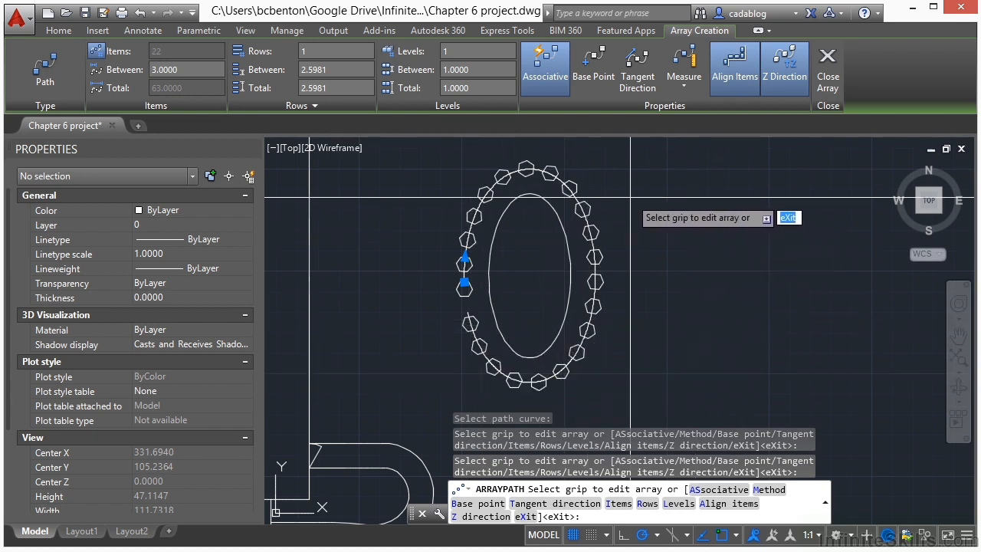
{"action": "left_click", "coordinate": [828, 73]}
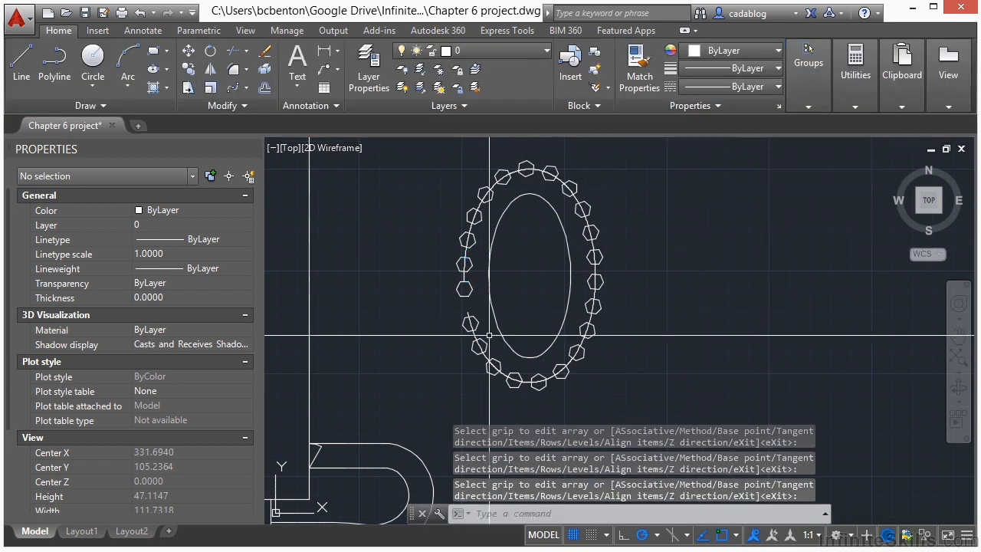
Erase the outer polyline that the hexagons follow, keeping the arrayed hexagons.
{"action": "scroll", "coordinate": [491, 331], "scroll_direction": "up", "scroll_amount": 4}
{"action": "left_click", "coordinate": [462, 332]}
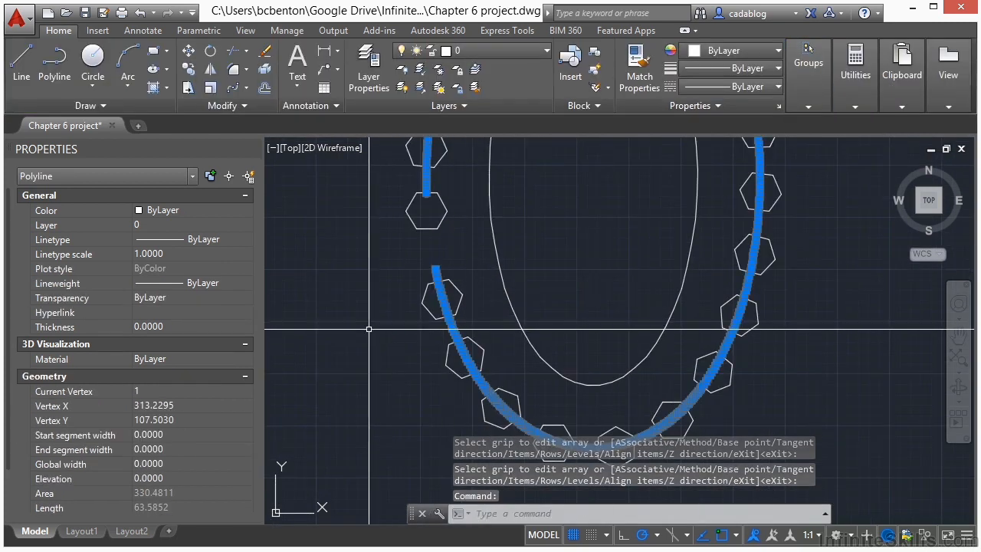
{"action": "key", "text": "Escape"}
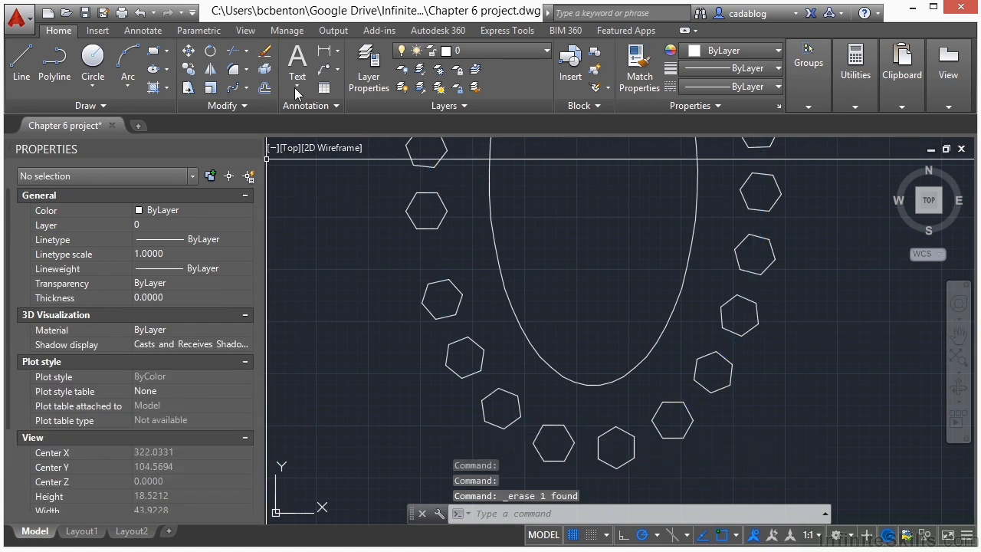
{"action": "scroll", "coordinate": [588, 261], "scroll_direction": "down", "scroll_amount": 5}
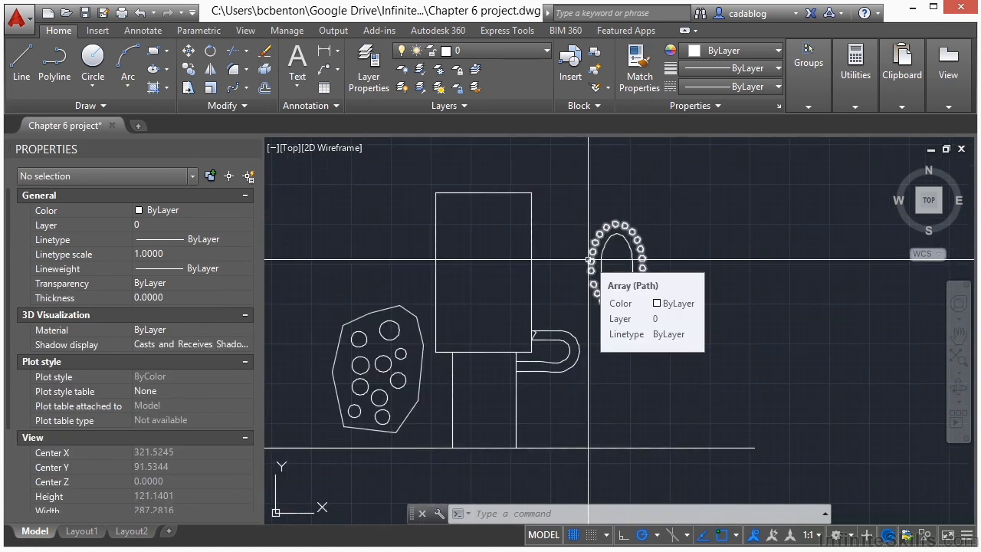
Trim the rectangle's right edge between the two ends of the curved handle, using the handle's lines as cutting edges.
{"action": "scroll", "coordinate": [536, 322], "scroll_direction": "up", "scroll_amount": 8}
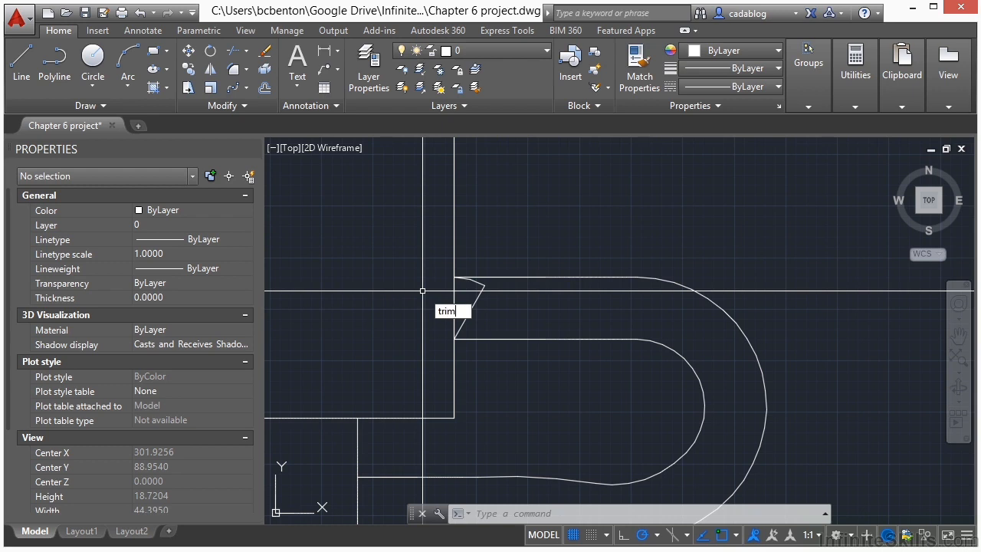
{"action": "key", "text": "Return"}
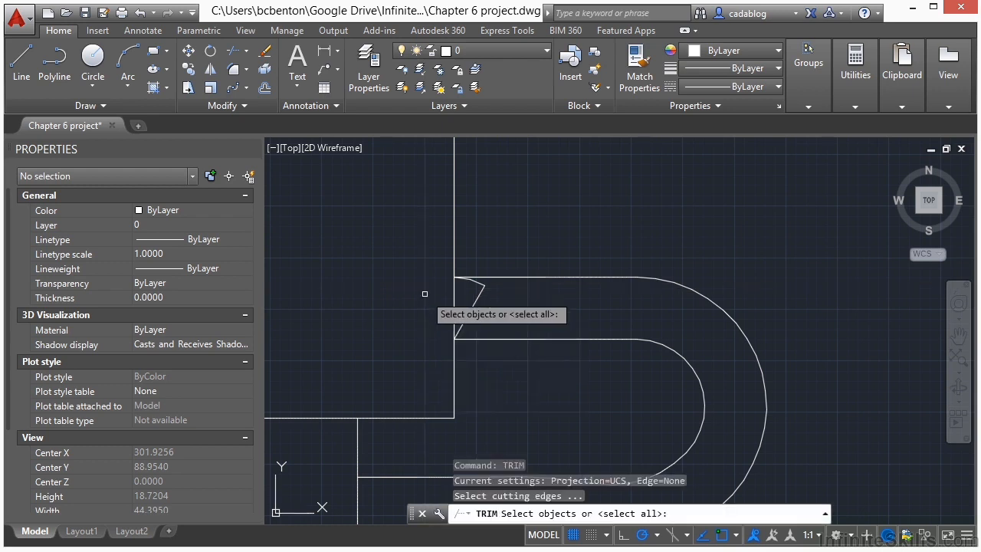
{"action": "left_click", "coordinate": [469, 309]}
{"action": "scroll", "coordinate": [469, 307], "scroll_direction": "up", "scroll_amount": 2}
{"action": "left_click", "coordinate": [514, 237]}
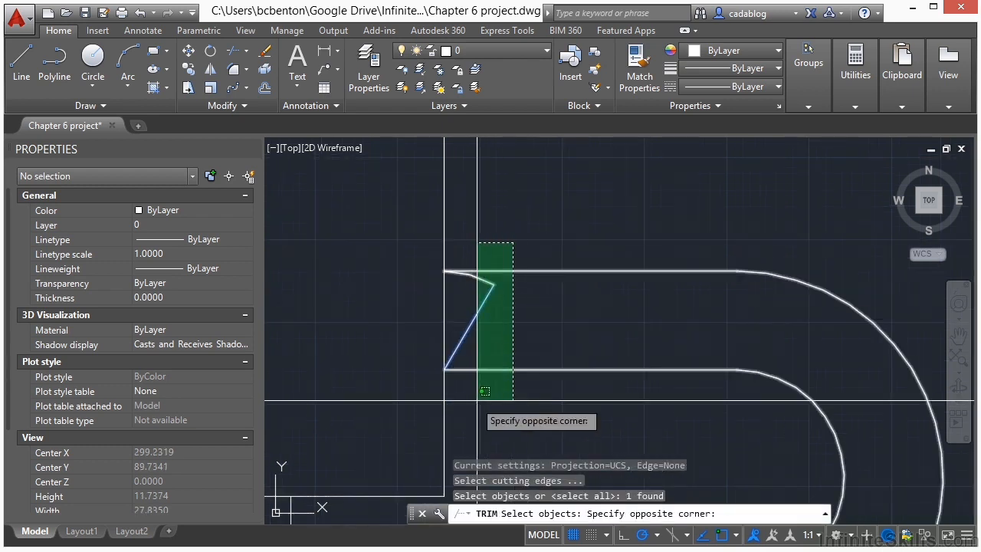
{"action": "left_click", "coordinate": [462, 399]}
{"action": "key", "text": "Return"}
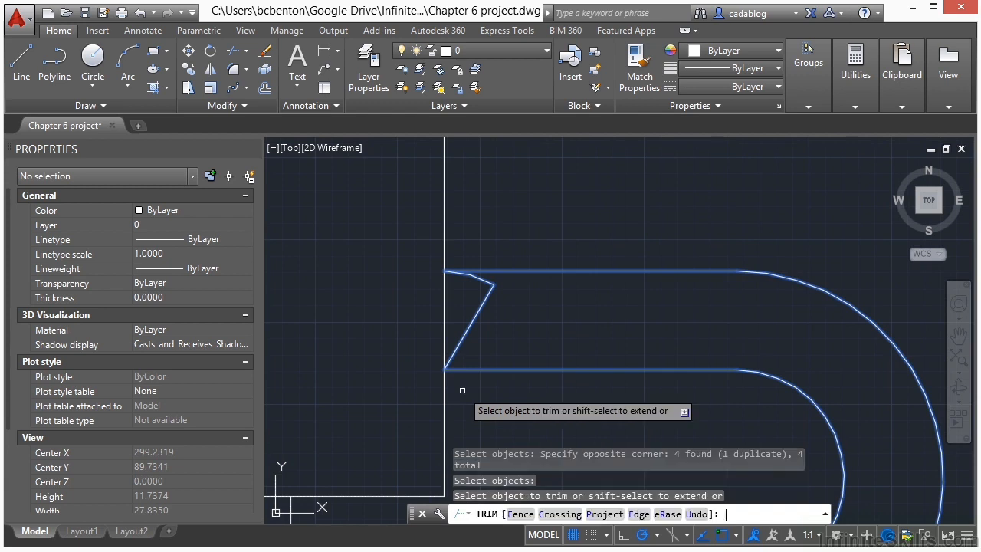
{"action": "left_click", "coordinate": [444, 309]}
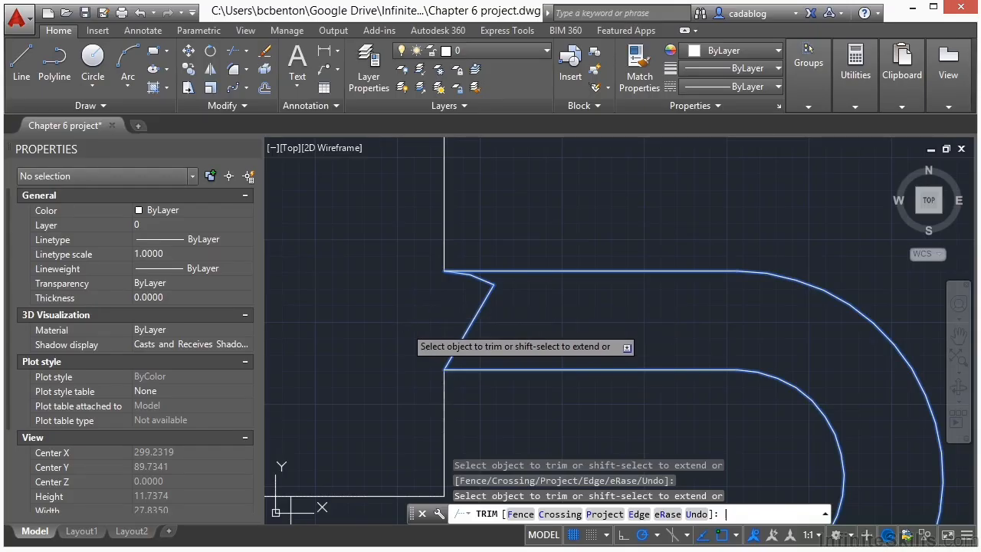
{"action": "key", "text": "Return"}
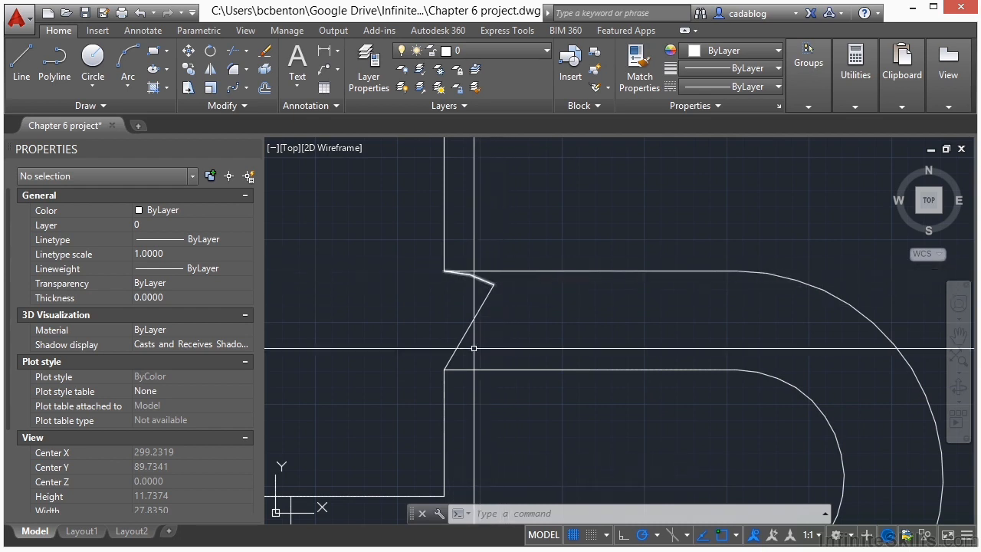
{"action": "key", "text": "Return"}
{"action": "left_click", "coordinate": [460, 219]}
{"action": "left_click", "coordinate": [418, 383]}
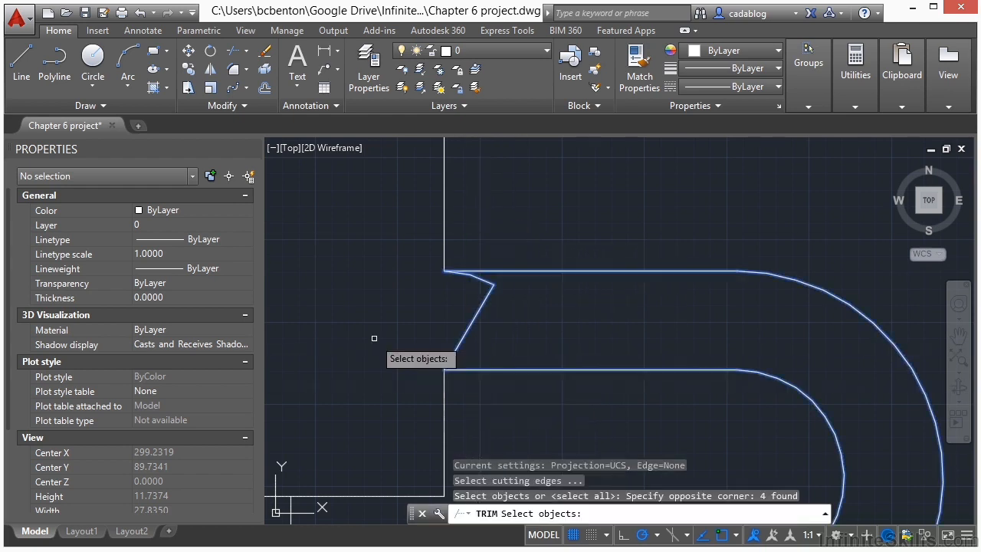
{"action": "key", "text": "Escape"}
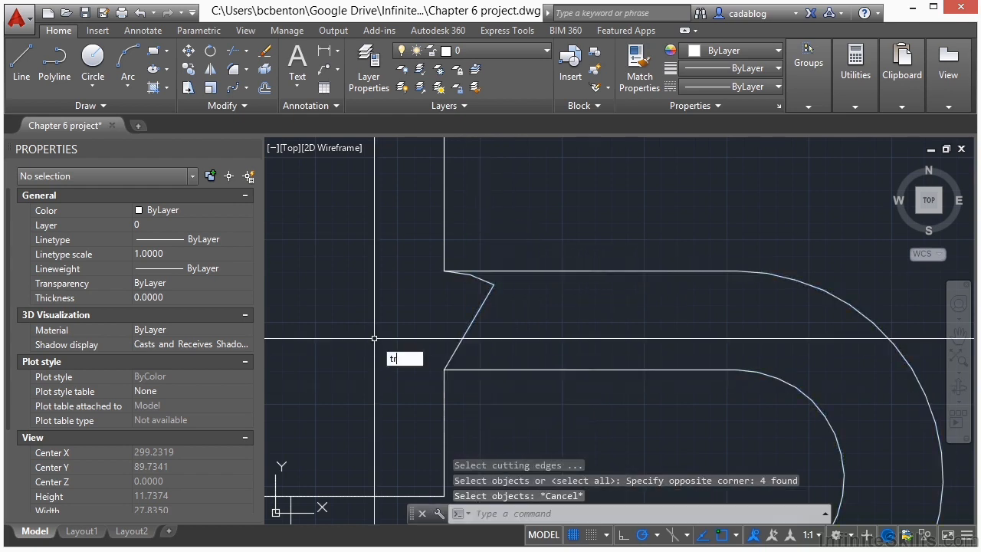
{"action": "key", "text": "Return"}
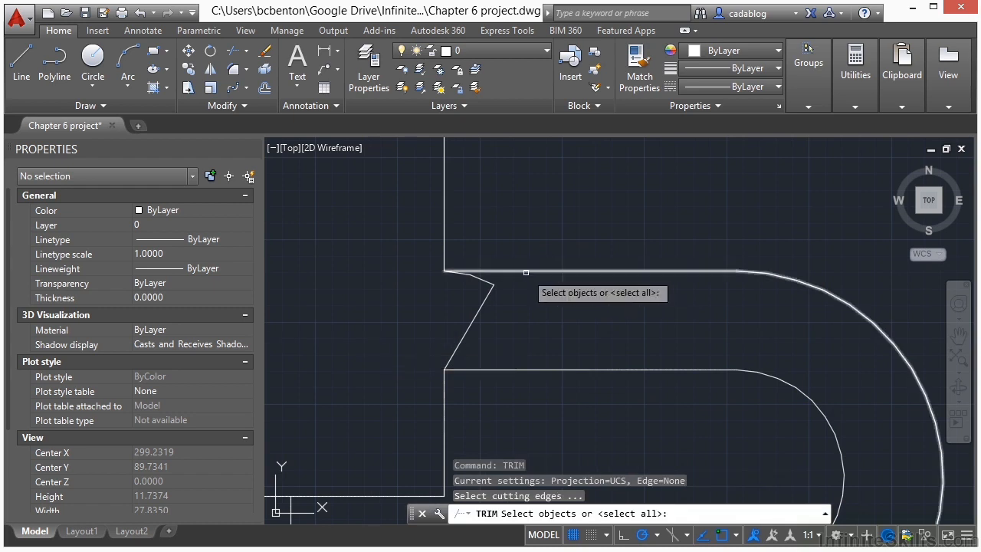
{"action": "left_click", "coordinate": [529, 273]}
{"action": "left_click", "coordinate": [522, 370]}
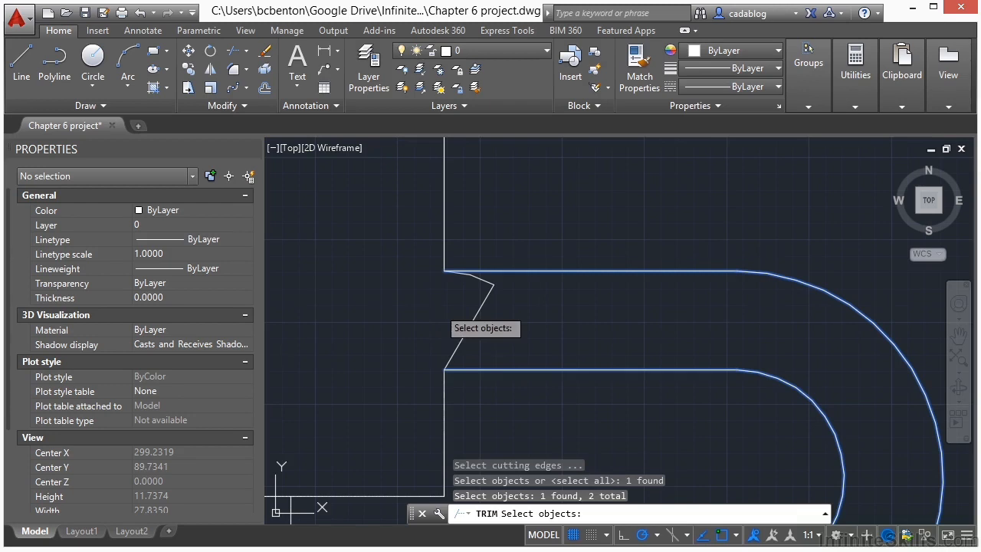
{"action": "key", "text": "Escape"}
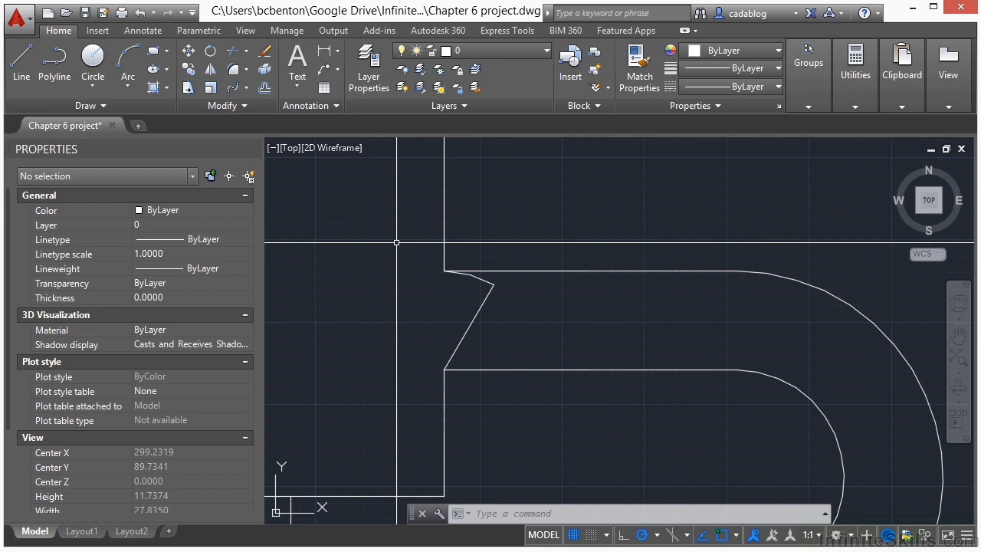
Erase all ten circles inside the irregular polygon, keeping the polygon outline.
{"action": "scroll", "coordinate": [602, 249], "scroll_direction": "down", "scroll_amount": 4}
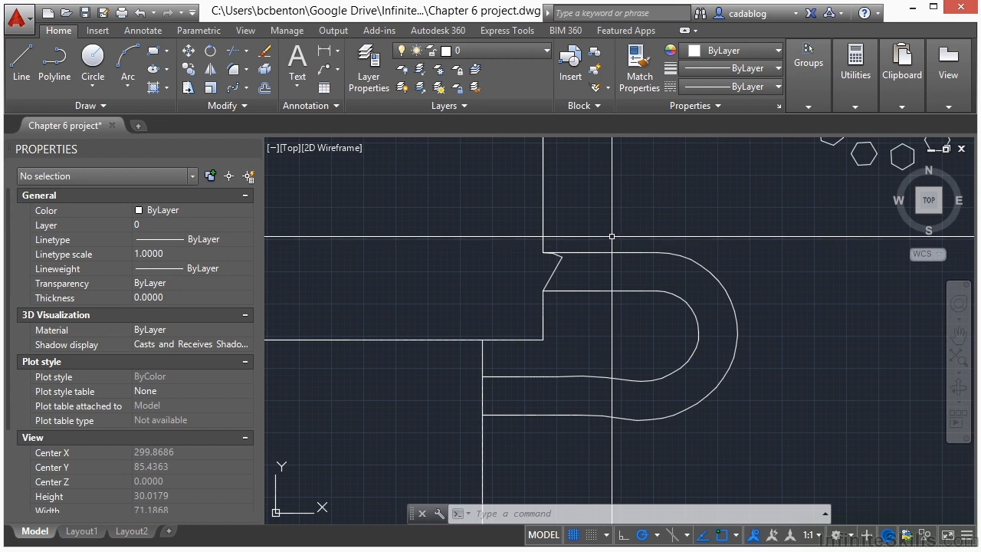
{"action": "scroll", "coordinate": [599, 246], "scroll_direction": "down", "scroll_amount": 4}
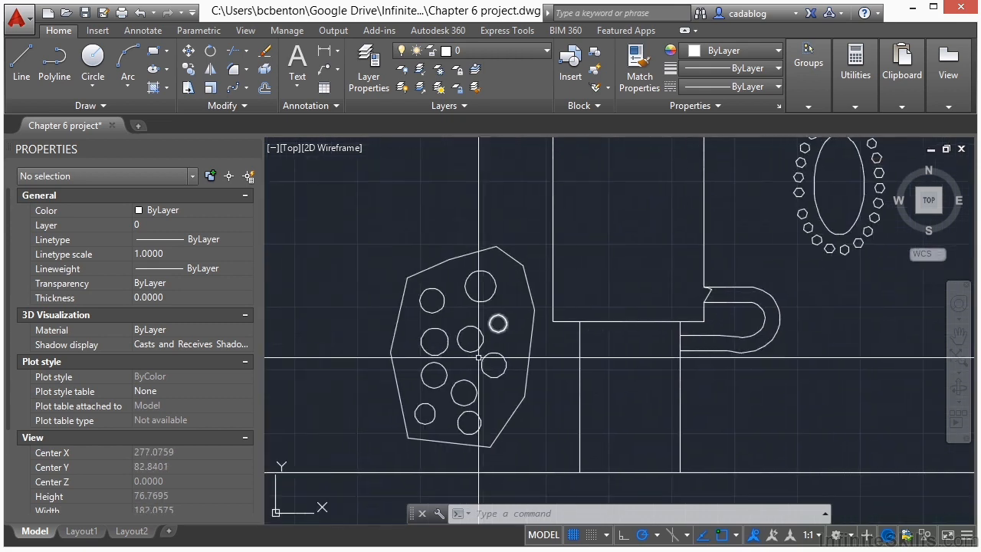
{"action": "middle_click_drag", "start_coordinate": [442, 357], "coordinate": [458, 330]}
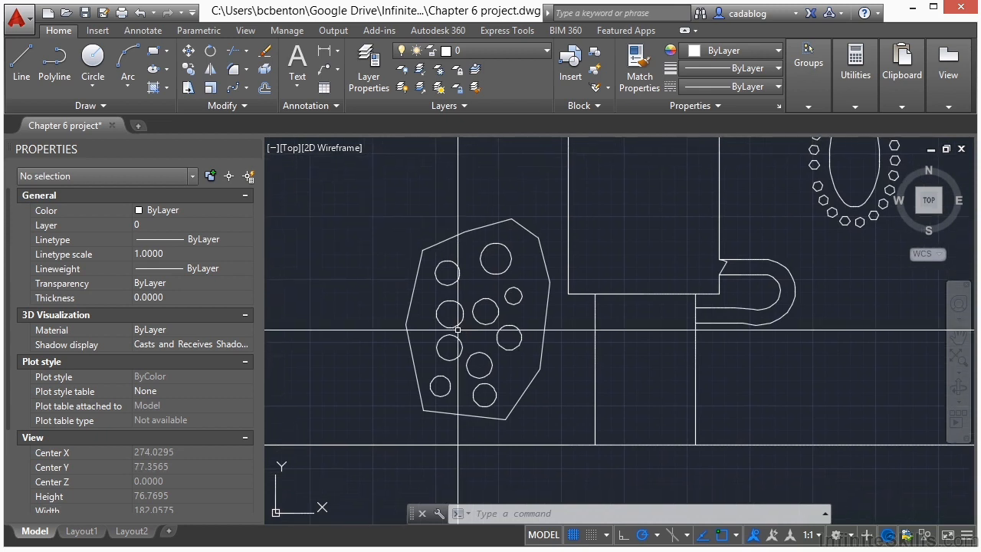
{"action": "scroll", "coordinate": [460, 329], "scroll_direction": "up", "scroll_amount": 2}
{"action": "left_click", "coordinate": [566, 222]}
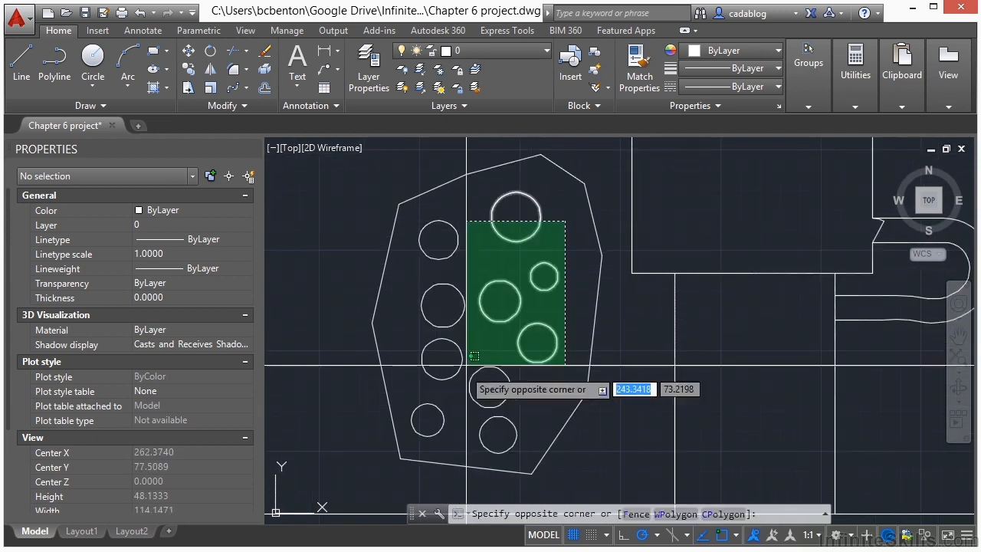
{"action": "left_click", "coordinate": [440, 408]}
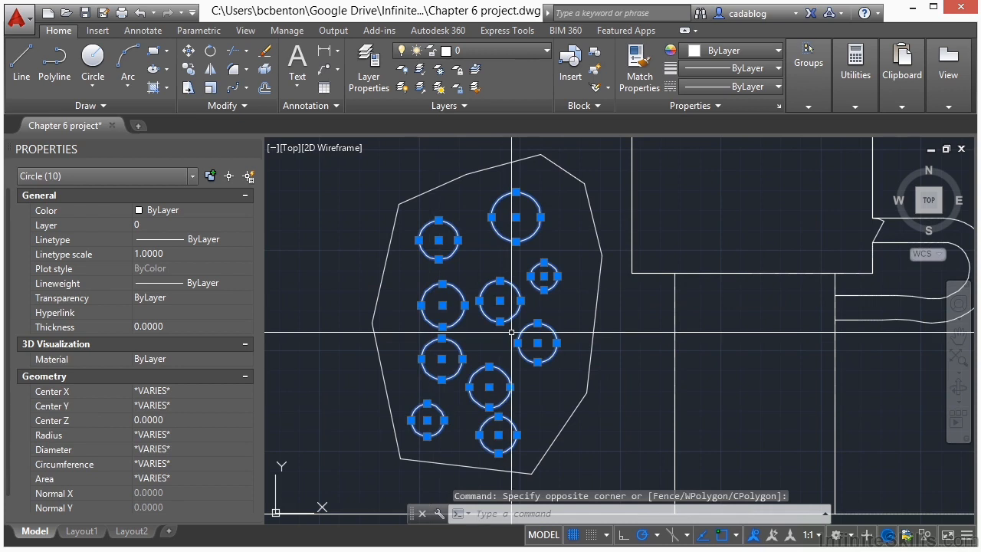
{"action": "left_click", "coordinate": [265, 53]}
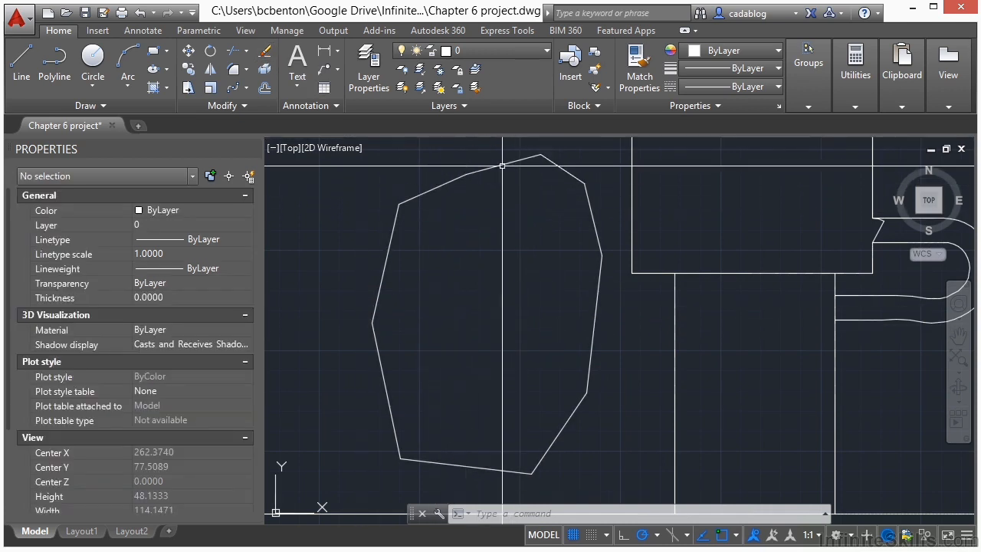
Fillet the upper-left corner of the irregular polygon with a radius of 10.
{"action": "left_click", "coordinate": [460, 177]}
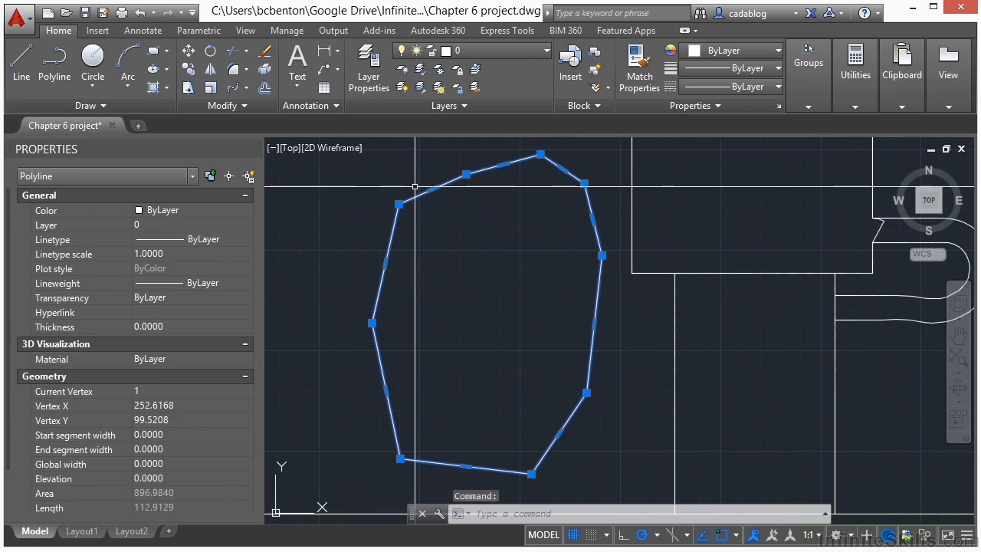
{"action": "scroll", "coordinate": [451, 242], "scroll_direction": "up", "scroll_amount": 3}
{"action": "key", "text": "Escape"}
{"action": "scroll", "coordinate": [477, 252], "scroll_direction": "down", "scroll_amount": 2}
{"action": "type", "text": "f"}
{"action": "key", "text": "Return"}
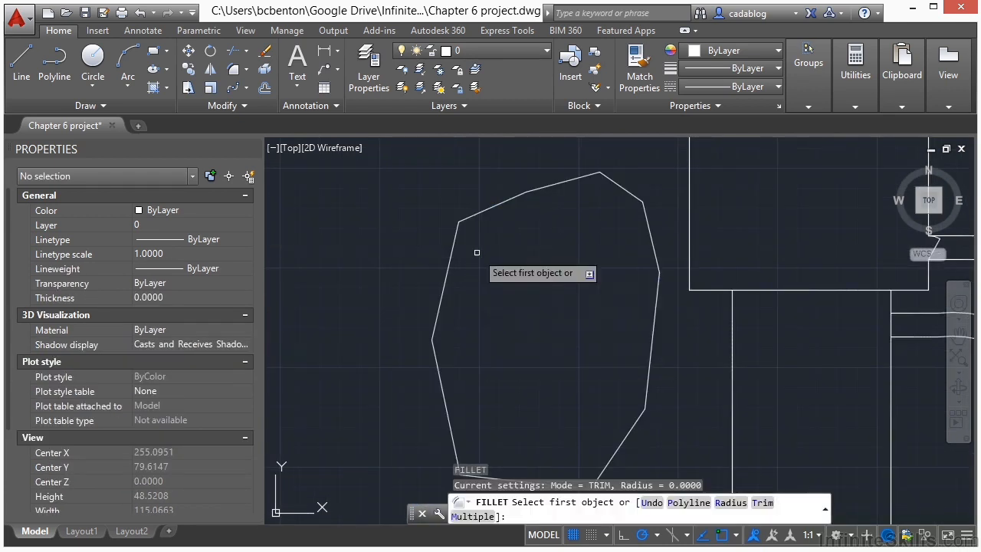
{"action": "type", "text": "r"}
{"action": "key", "text": "Return"}
{"action": "key", "text": "Return"}
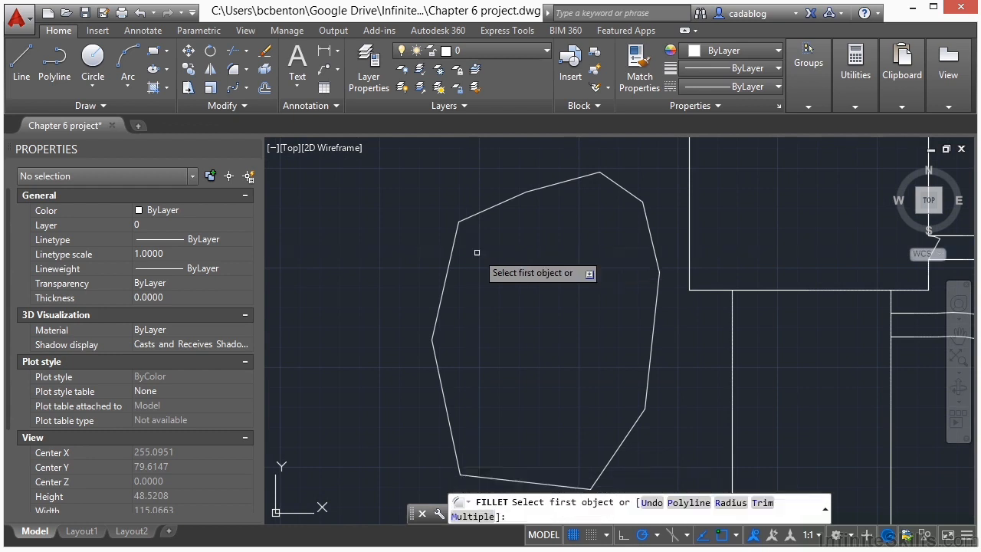
{"action": "left_click", "coordinate": [469, 218]}
{"action": "left_click", "coordinate": [452, 252]}
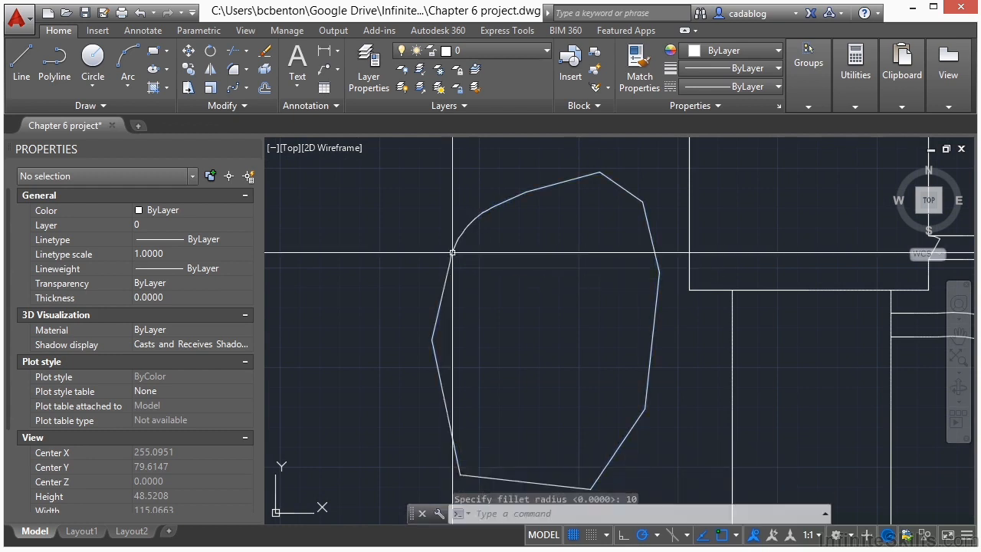
Fillet the polygon's leftmost vertex and its top vertex with the radius of 10.
{"action": "key", "text": "Return"}
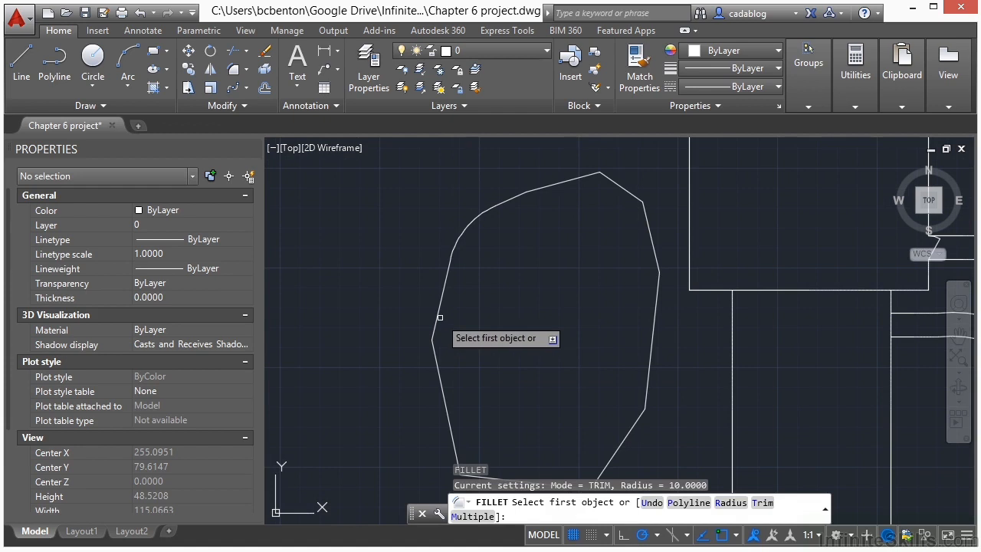
{"action": "left_click", "coordinate": [439, 317]}
{"action": "left_click", "coordinate": [448, 375]}
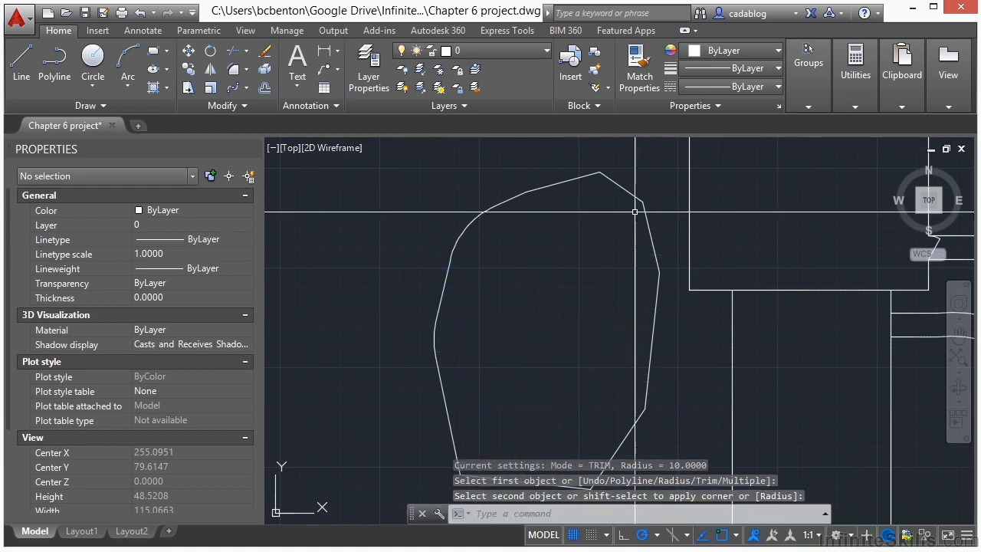
{"action": "key", "text": "Return"}
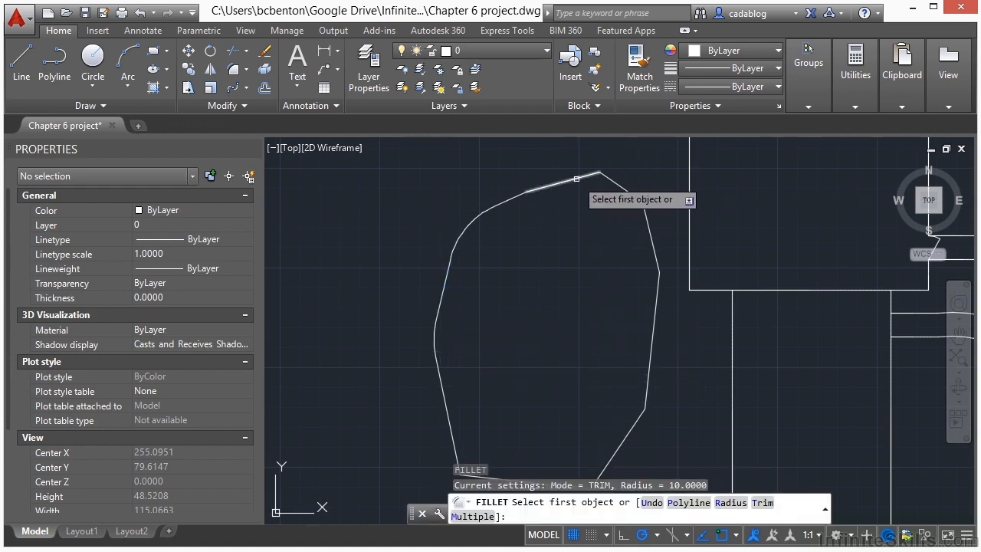
{"action": "left_click", "coordinate": [577, 179]}
{"action": "left_click", "coordinate": [612, 192]}
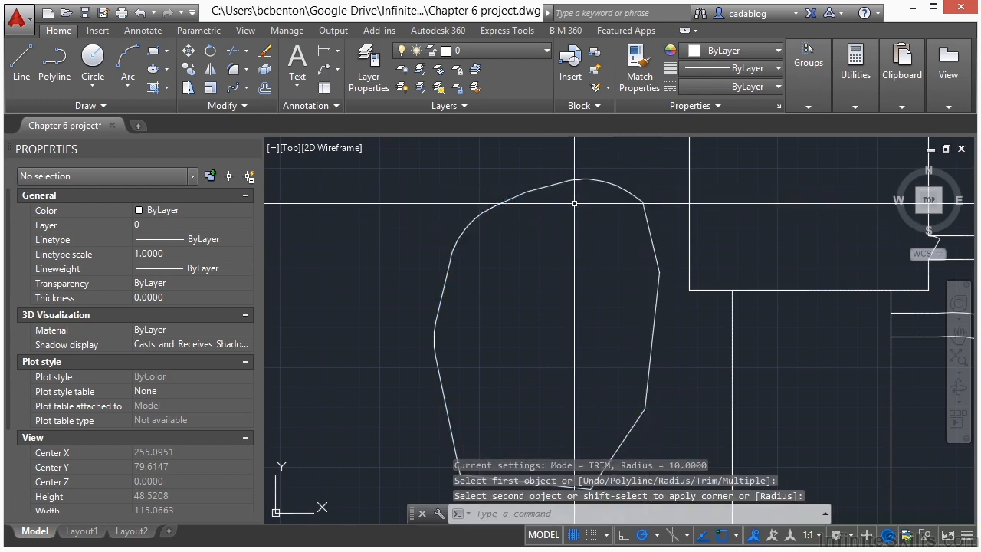
Try to fillet the polygon's upper-right corner with the radius of 10.
{"action": "key", "text": "Return"}
{"action": "left_click", "coordinate": [648, 218]}
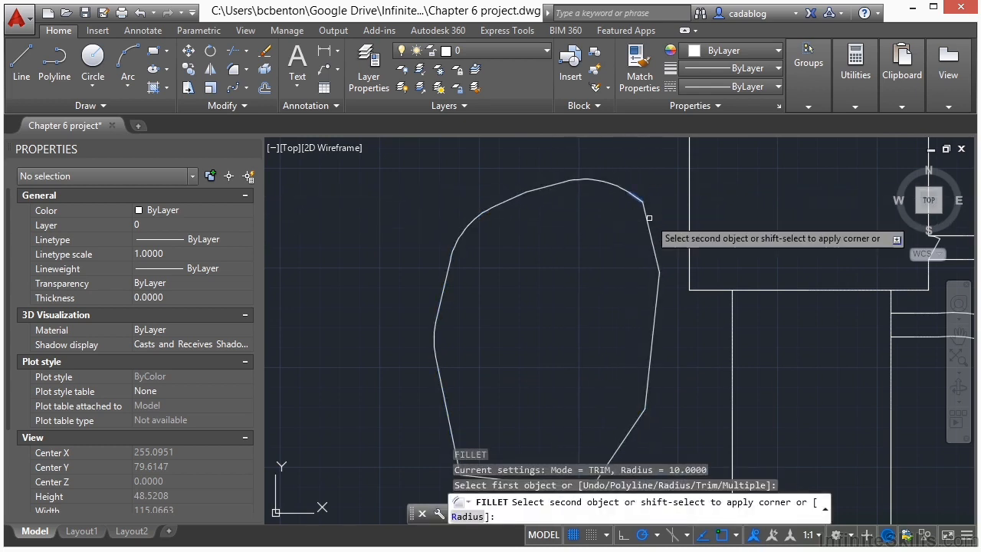
{"action": "scroll", "coordinate": [648, 216], "scroll_direction": "up", "scroll_amount": 4}
{"action": "left_click", "coordinate": [614, 242]}
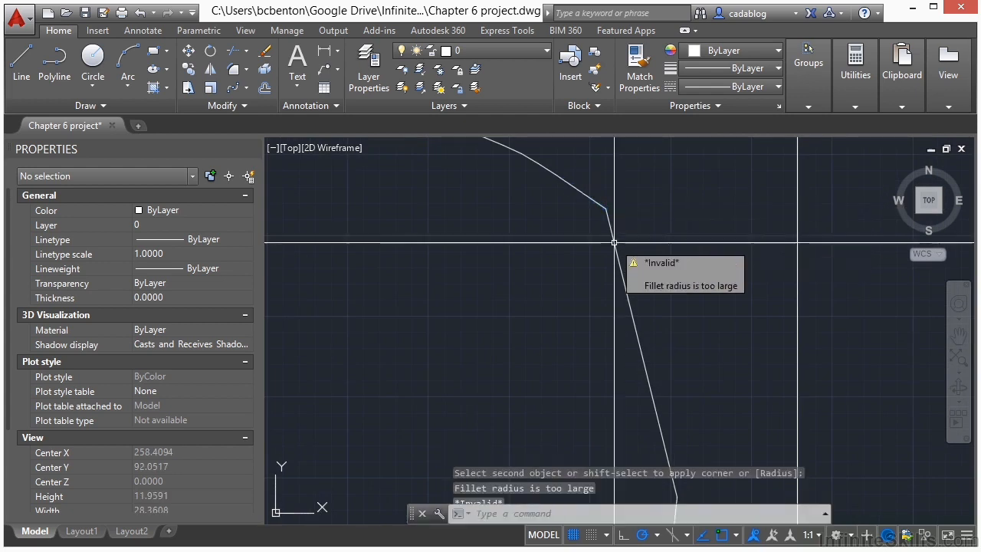
Fillet the rightmost vertex and the lower-right vertex of the polygon with the radius of 10.
{"action": "key", "text": "Return"}
{"action": "left_click", "coordinate": [616, 250]}
{"action": "scroll", "coordinate": [617, 250], "scroll_direction": "down", "scroll_amount": 2}
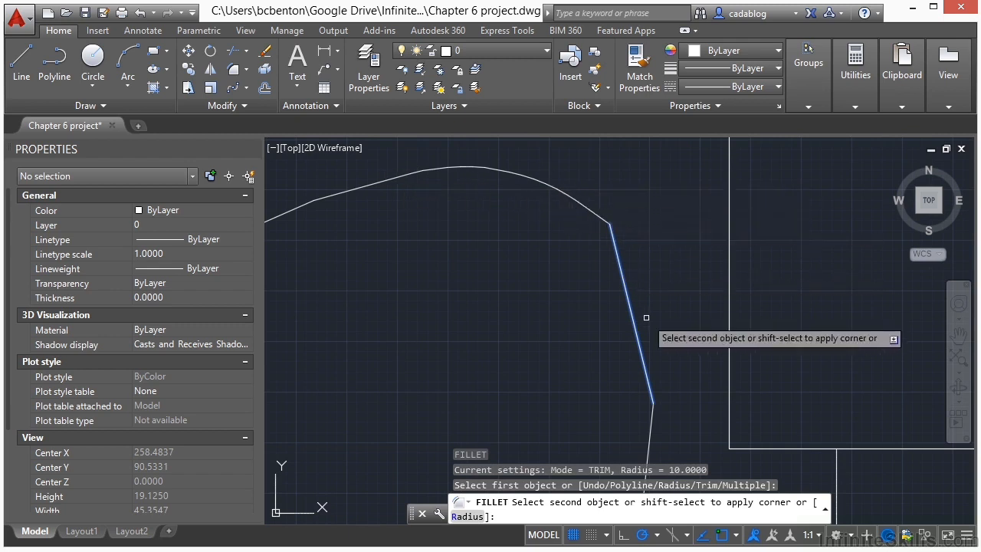
{"action": "left_click", "coordinate": [650, 431]}
{"action": "scroll", "coordinate": [658, 249], "scroll_direction": "down", "scroll_amount": 2}
{"action": "middle_click_drag", "start_coordinate": [649, 356], "coordinate": [646, 167]}
{"action": "key", "text": "Return"}
{"action": "left_click", "coordinate": [632, 345]}
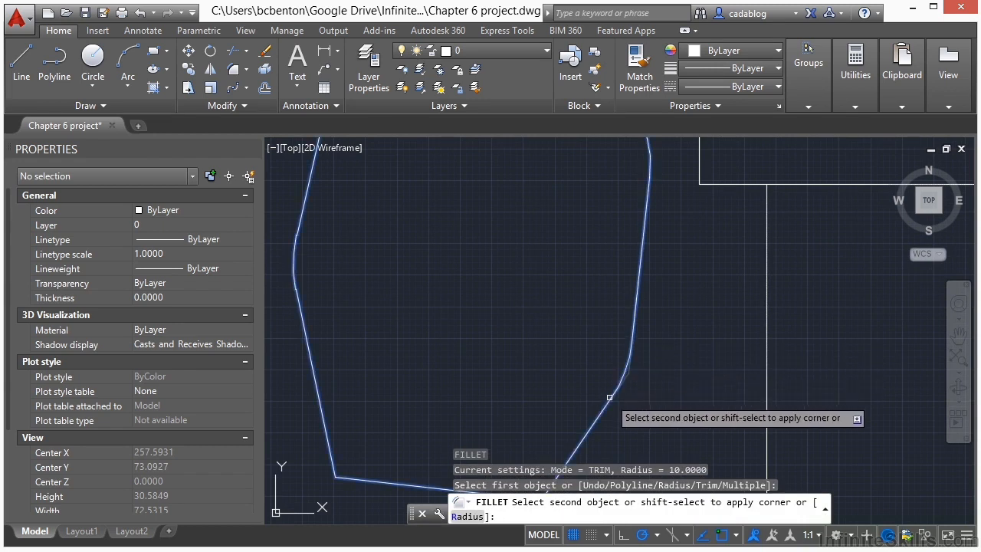
{"action": "left_click", "coordinate": [613, 387]}
Fillet the polygon's bottom vertex and its lower-left corner with the radius of 10.
{"action": "scroll", "coordinate": [602, 253], "scroll_direction": "up", "scroll_amount": 3}
{"action": "key", "text": "Return"}
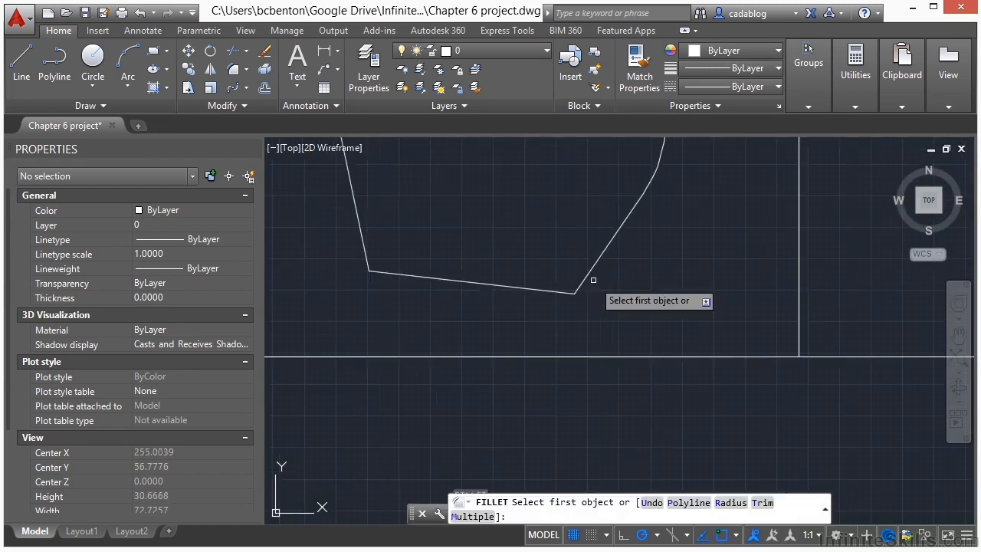
{"action": "left_click", "coordinate": [590, 268]}
{"action": "left_click", "coordinate": [418, 277]}
{"action": "key", "text": "Return"}
{"action": "left_click", "coordinate": [418, 277]}
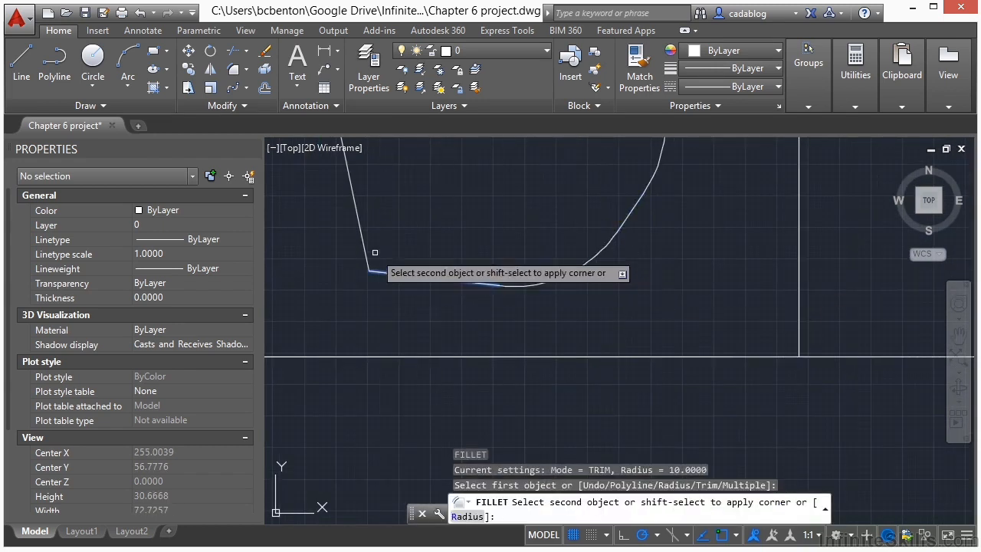
{"action": "left_click", "coordinate": [365, 248]}
{"action": "middle_click_drag", "start_coordinate": [511, 215], "coordinate": [536, 383]}
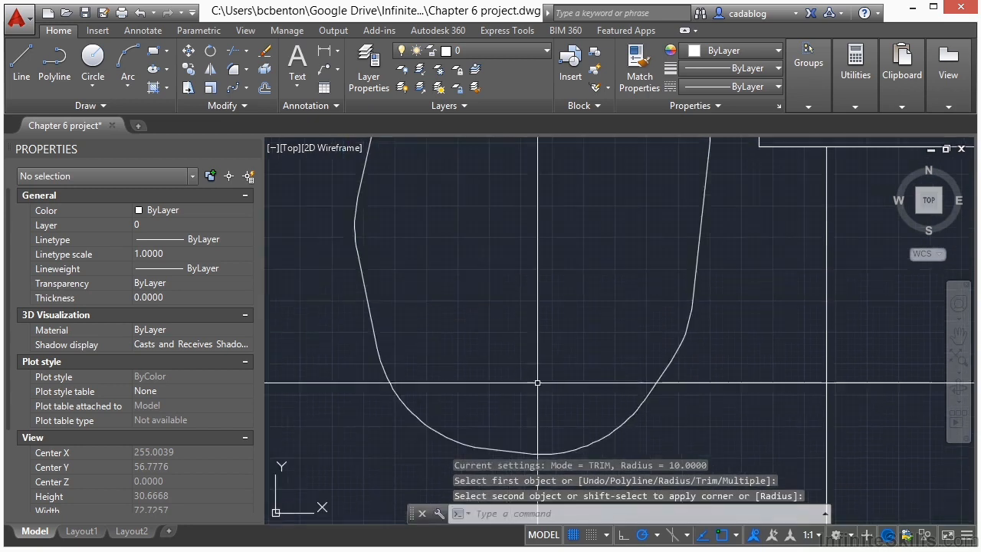
Try a fillet of radius 1 on the polygon's upper-right corner, and undo it.
{"action": "scroll", "coordinate": [368, 252], "scroll_direction": "up", "scroll_amount": 3}
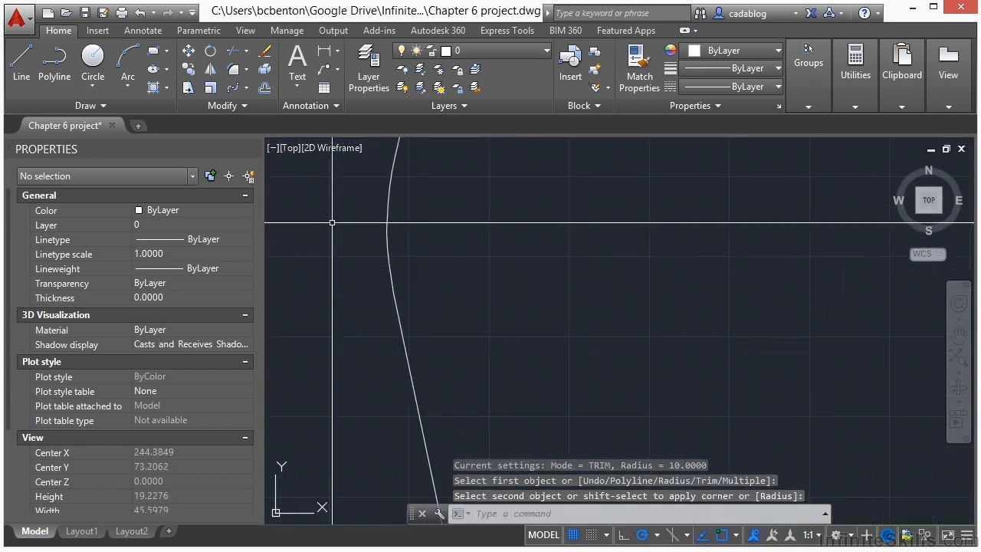
{"action": "scroll", "coordinate": [429, 241], "scroll_direction": "down", "scroll_amount": 3}
{"action": "type", "text": "f"}
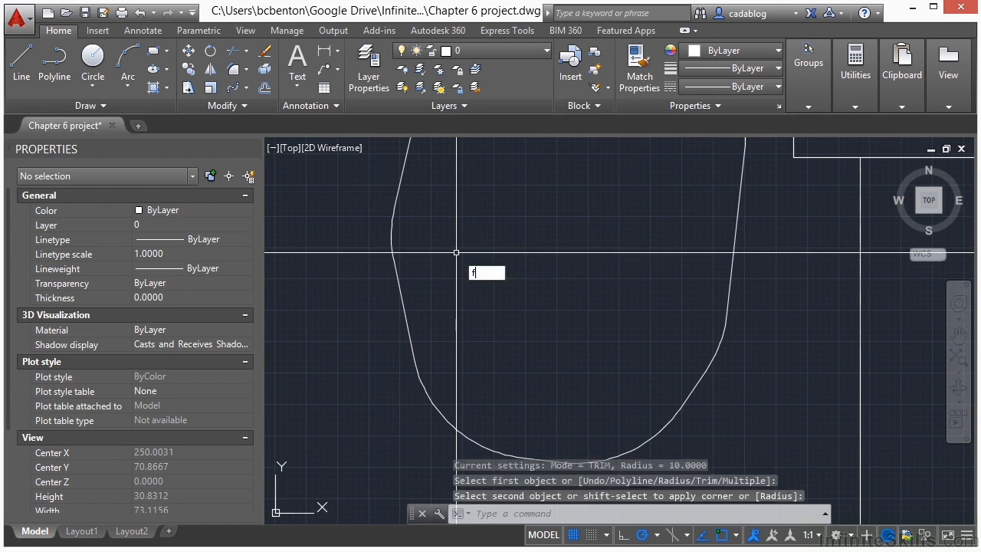
{"action": "key", "text": "Return"}
{"action": "type", "text": "r"}
{"action": "key", "text": "Return"}
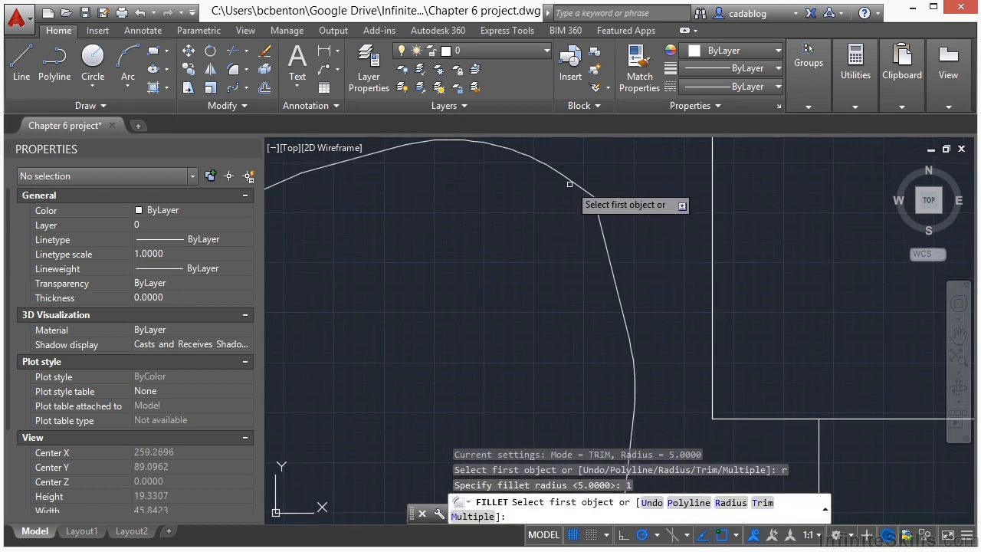
{"action": "left_click", "coordinate": [570, 184]}
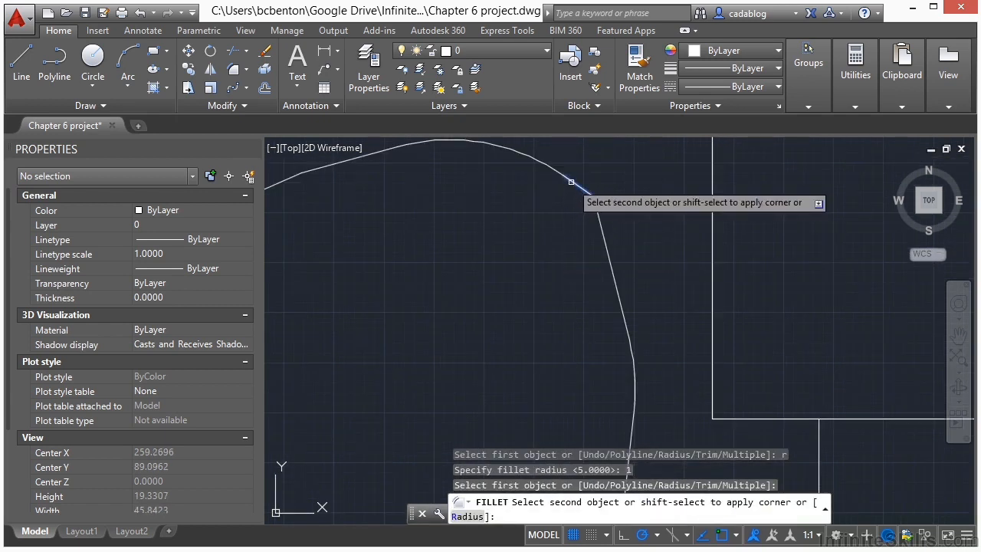
{"action": "left_click", "coordinate": [602, 213]}
{"action": "scroll", "coordinate": [595, 207], "scroll_direction": "up", "scroll_amount": 3}
{"action": "scroll", "coordinate": [583, 222], "scroll_direction": "down", "scroll_amount": 9}
{"action": "key", "text": "ctrl+z"}
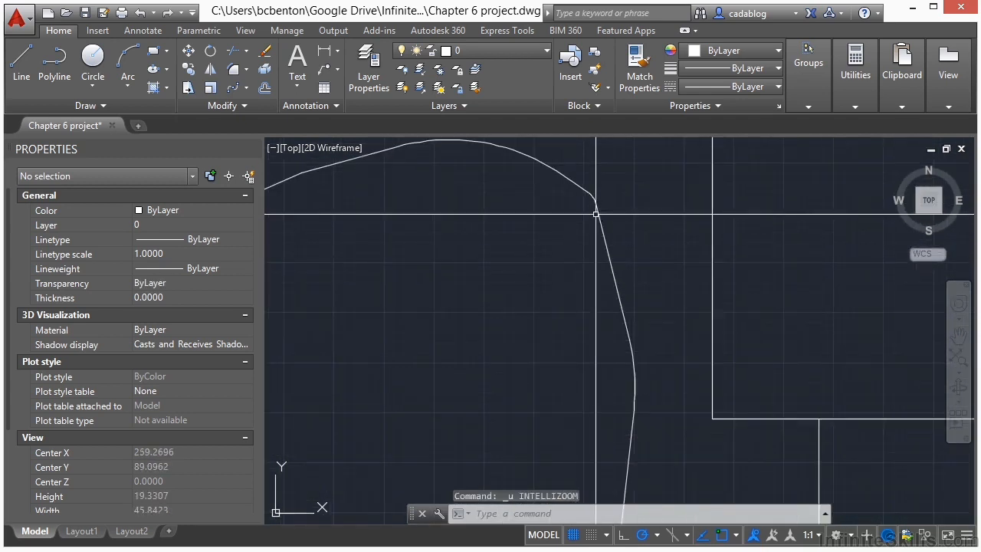
{"action": "key", "text": "ctrl+z"}
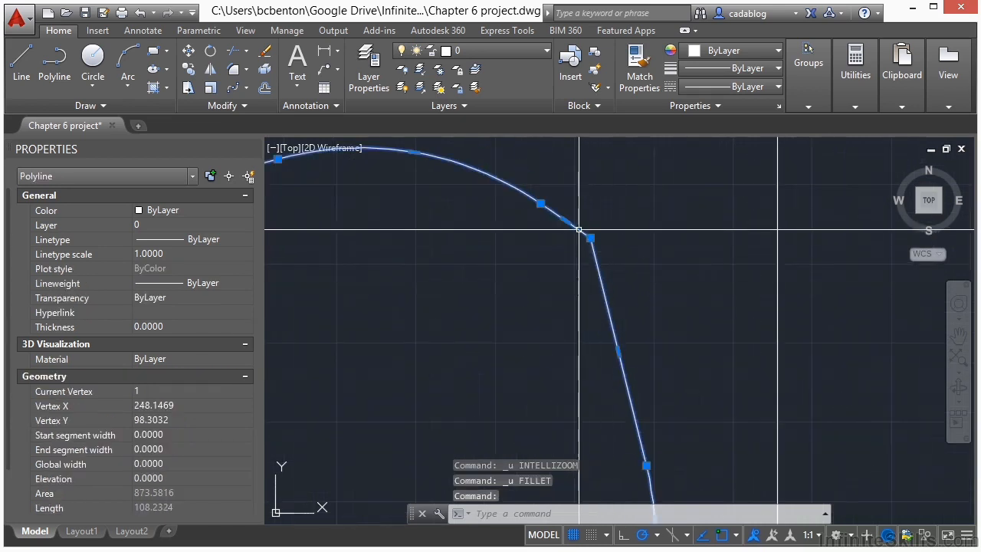
Stretch the polyline's sharp upper-right vertex slightly inward to soften the corner.
{"action": "left_click", "coordinate": [590, 239]}
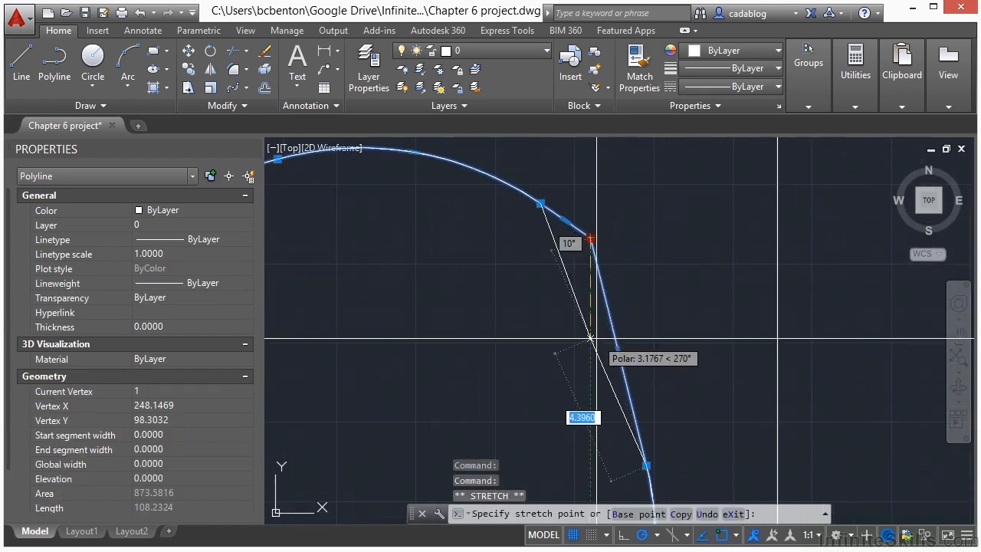
{"action": "scroll", "coordinate": [590, 337], "scroll_direction": "up", "scroll_amount": 4}
{"action": "left_click", "coordinate": [606, 259]}
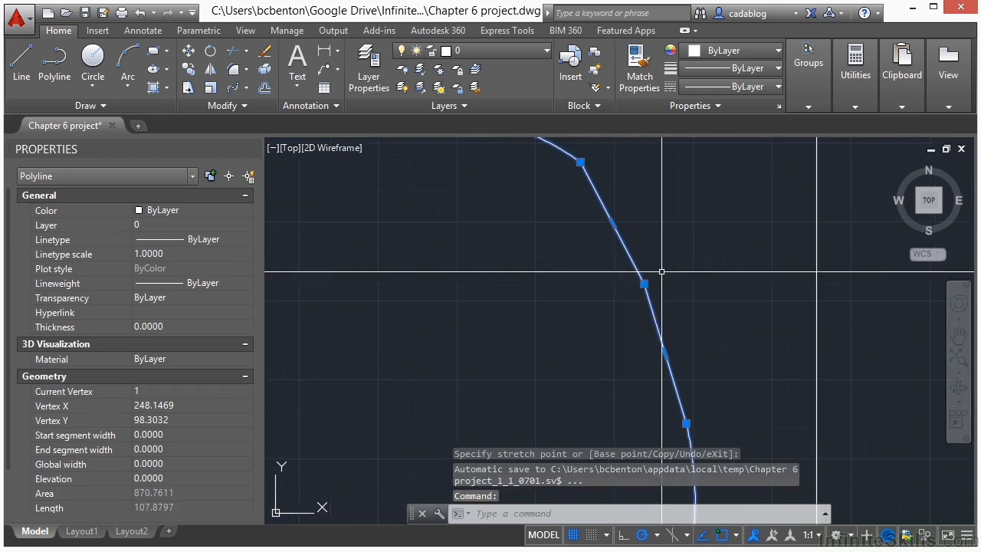
{"action": "key", "text": "Escape"}
Fillet the relocated upper-right vertex between its two straight segments with a radius of 10.
{"action": "type", "text": "f"}
{"action": "key", "text": "Return"}
{"action": "type", "text": "r"}
{"action": "key", "text": "Return"}
{"action": "type", "text": "10"}
{"action": "key", "text": "Return"}
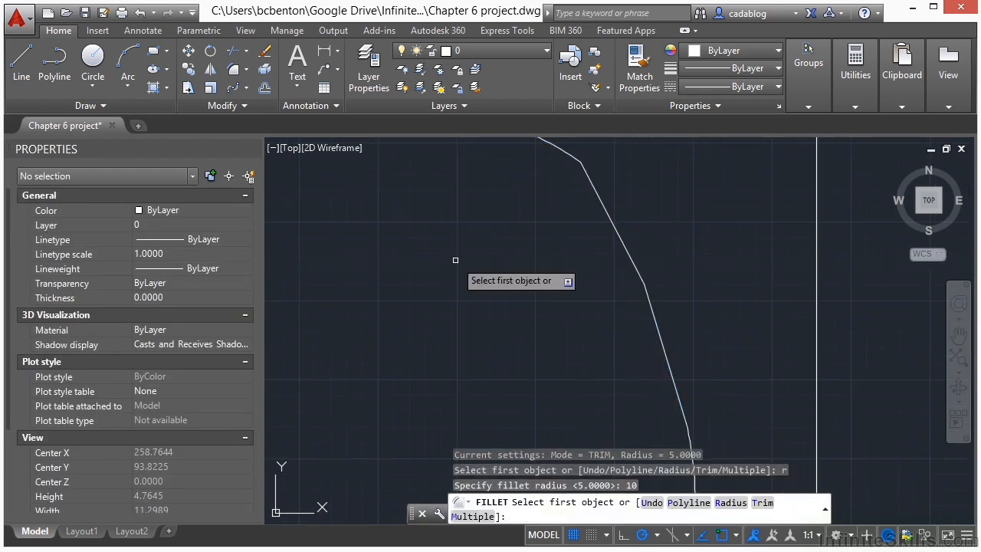
{"action": "left_click", "coordinate": [636, 282]}
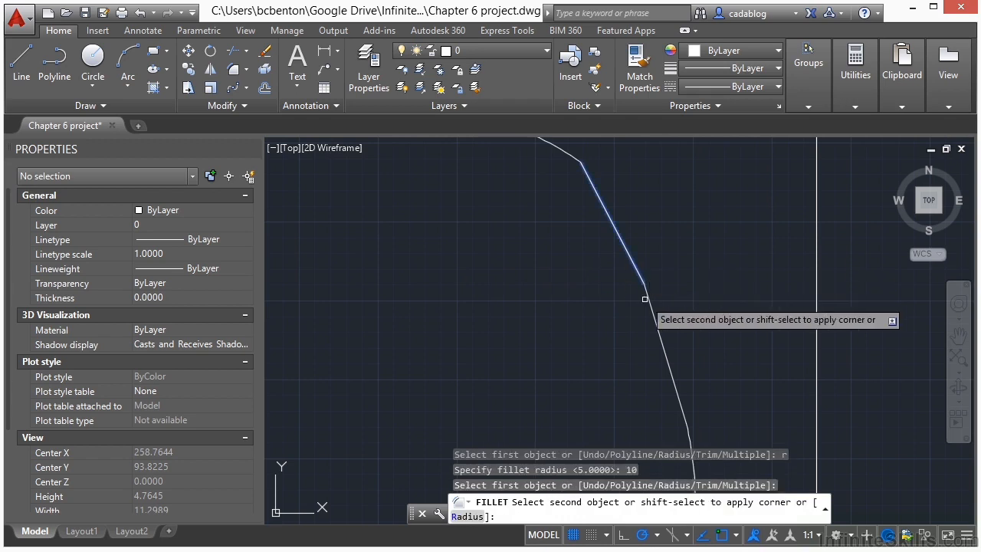
{"action": "left_click", "coordinate": [654, 310]}
Try to fillet the remaining sharp corner where the top curve meets the right-hand segment, using radius 10.
{"action": "scroll", "coordinate": [687, 298], "scroll_direction": "down", "scroll_amount": 3}
{"action": "scroll", "coordinate": [650, 267], "scroll_direction": "up", "scroll_amount": 2}
{"action": "key", "text": "Return"}
{"action": "left_click", "coordinate": [681, 279]}
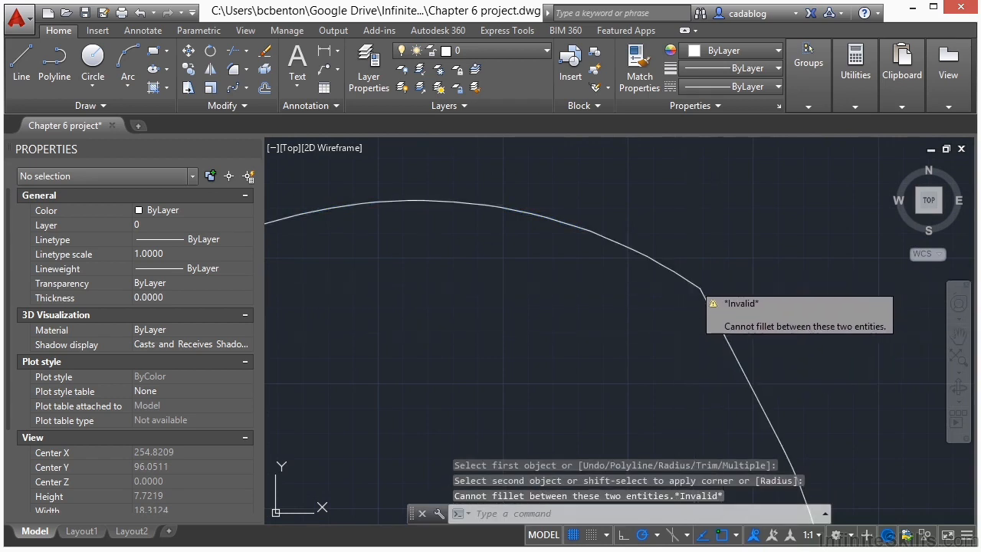
{"action": "left_click", "coordinate": [700, 288]}
{"action": "left_click", "coordinate": [700, 288]}
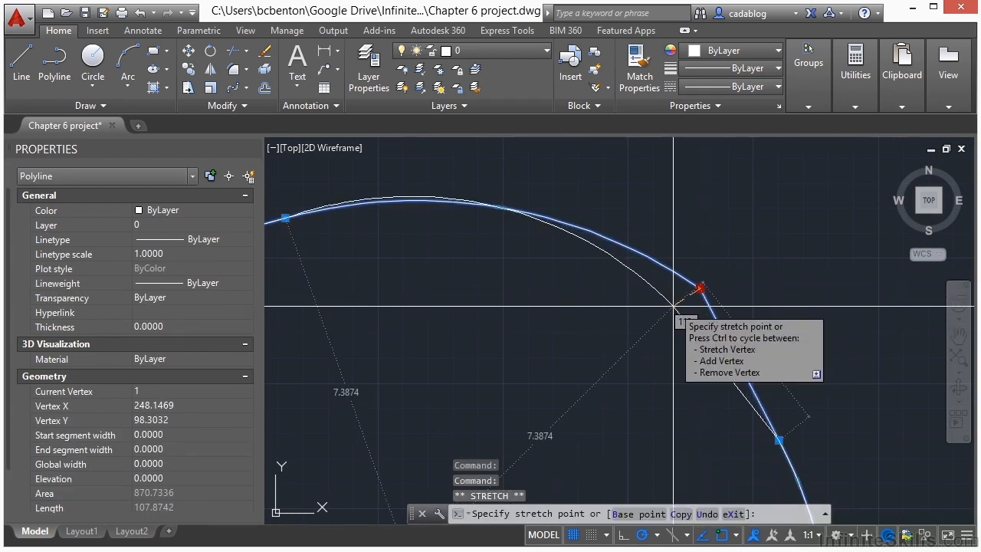
{"action": "key", "text": "Escape"}
Offset the irregular rounded outline inward by a distance of 1.
{"action": "scroll", "coordinate": [597, 336], "scroll_direction": "down", "scroll_amount": 5}
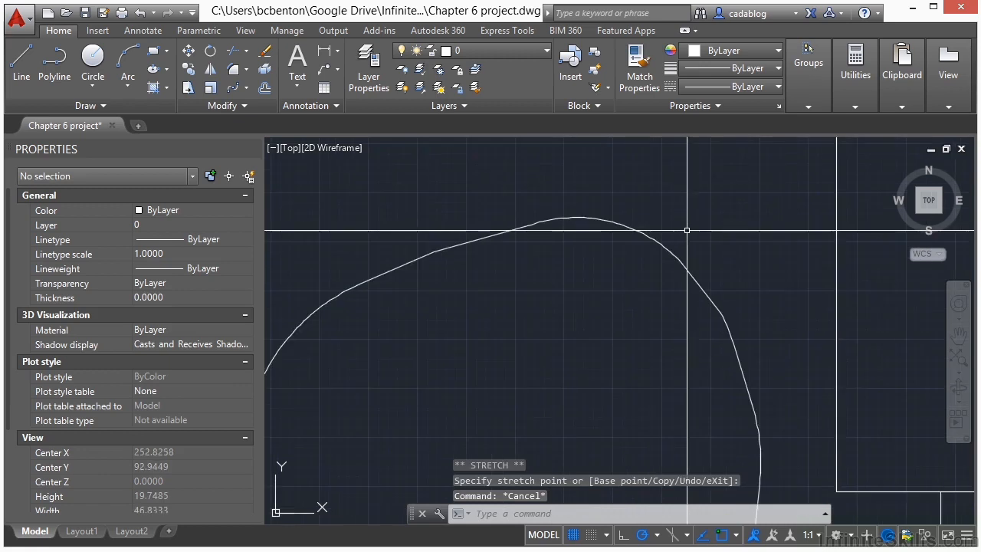
{"action": "scroll", "coordinate": [547, 212], "scroll_direction": "down", "scroll_amount": 5}
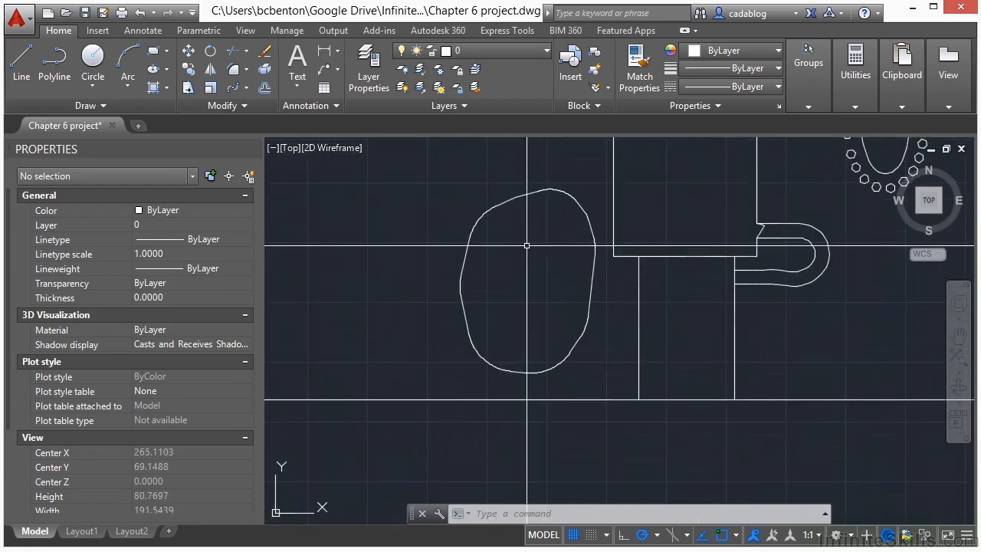
{"action": "type", "text": "o"}
{"action": "key", "text": "Return"}
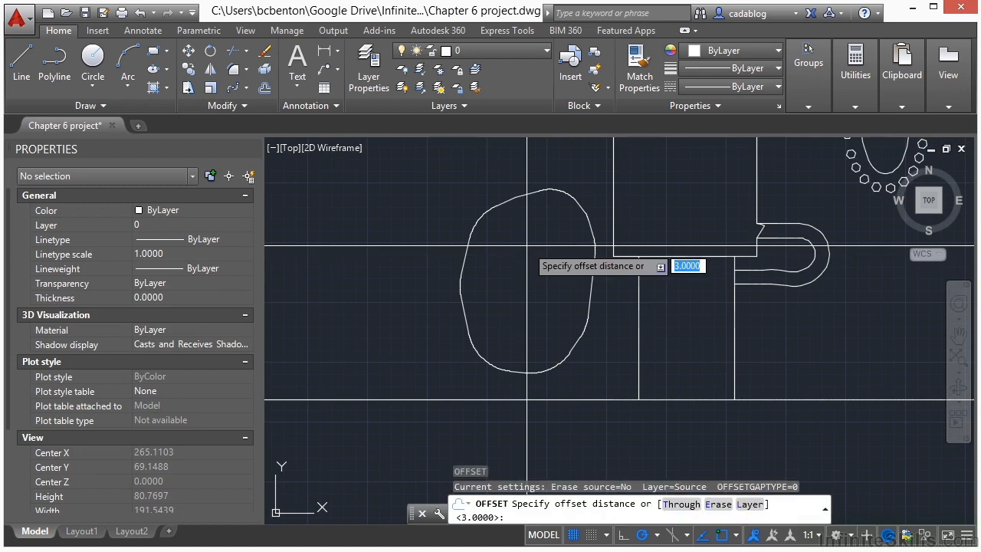
{"action": "type", "text": "1"}
{"action": "key", "text": "Return"}
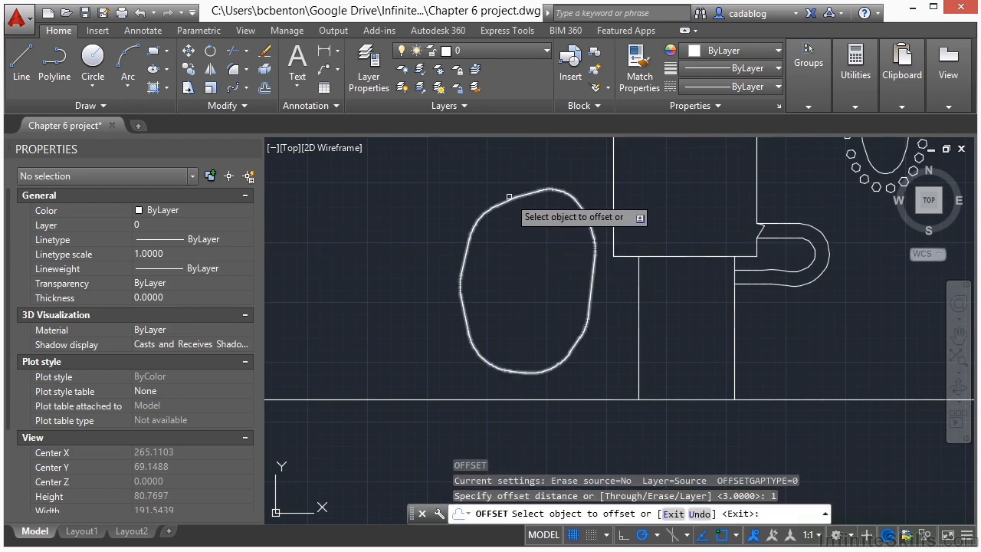
{"action": "left_click", "coordinate": [513, 201]}
{"action": "left_click", "coordinate": [523, 222]}
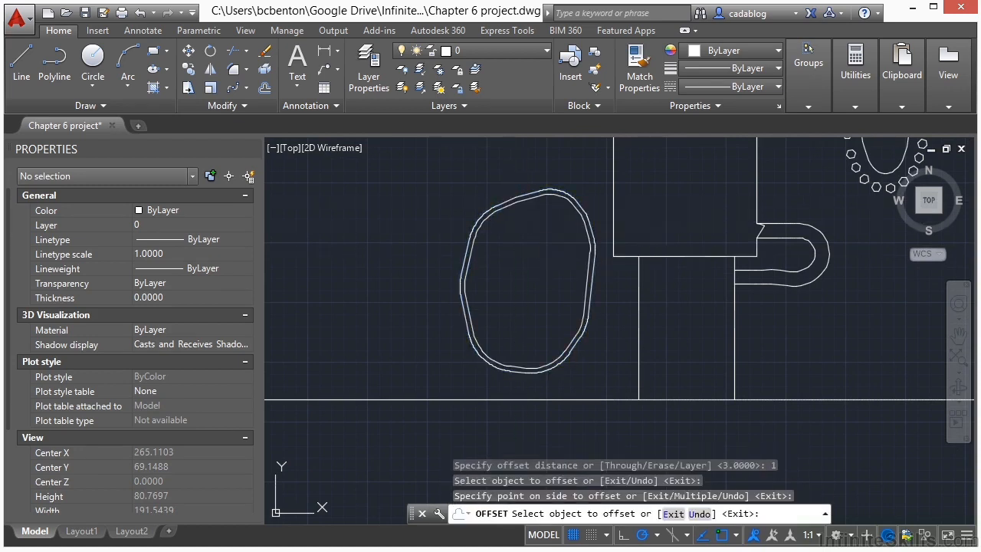
{"action": "key", "text": "Return"}
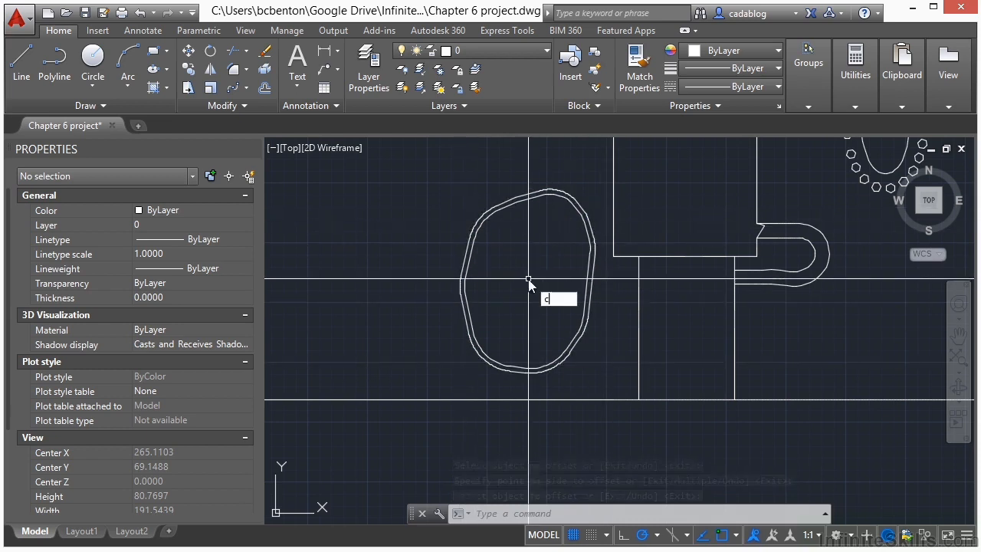
Draw a circle of radius 2 inside the upper-left part of the inner outline.
{"action": "type", "text": "c"}
{"action": "key", "text": "Return"}
{"action": "scroll", "coordinate": [505, 239], "scroll_direction": "up", "scroll_amount": 4}
{"action": "left_click", "coordinate": [508, 238]}
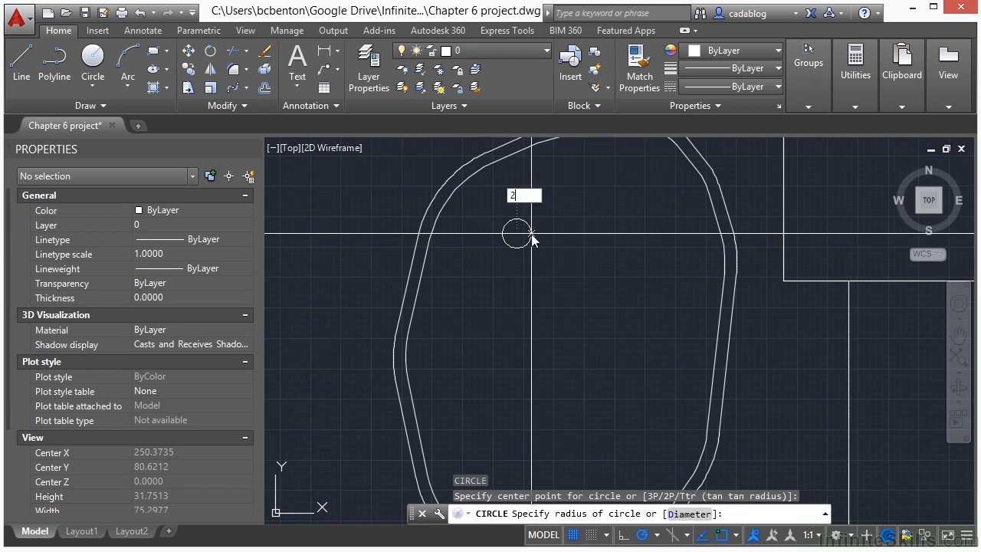
{"action": "key", "text": "Escape"}
Draw a circle of radius 4 concentric with the radius 2 circle, using the center object snap.
{"action": "scroll", "coordinate": [491, 200], "scroll_direction": "up", "scroll_amount": 2}
{"action": "key", "text": "Return"}
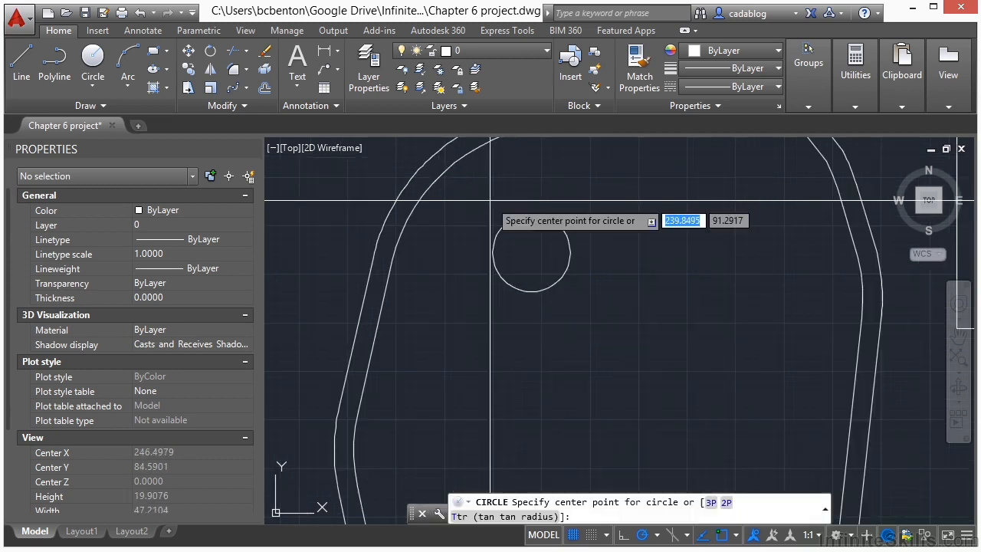
{"action": "type", "text": "cen"}
{"action": "key", "text": "Return"}
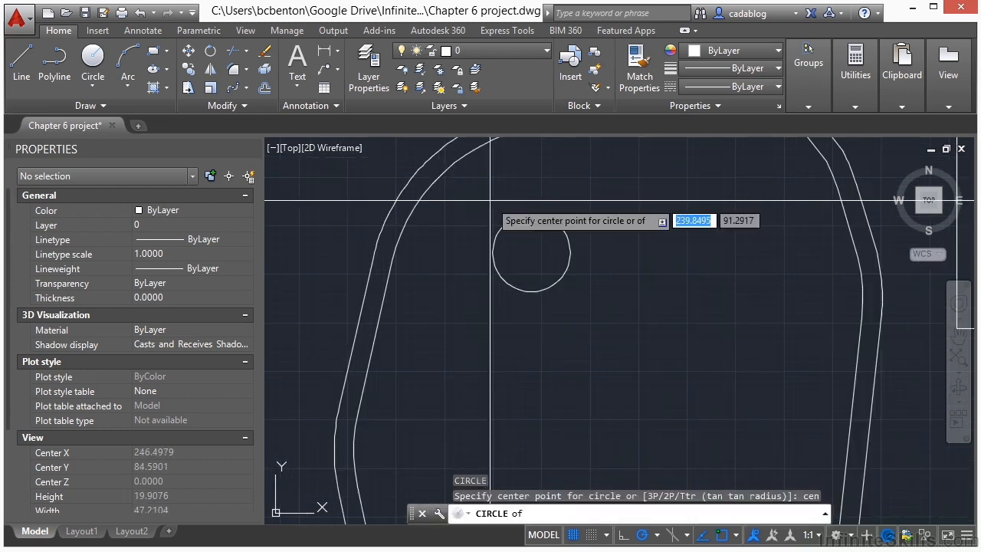
{"action": "left_click", "coordinate": [508, 216]}
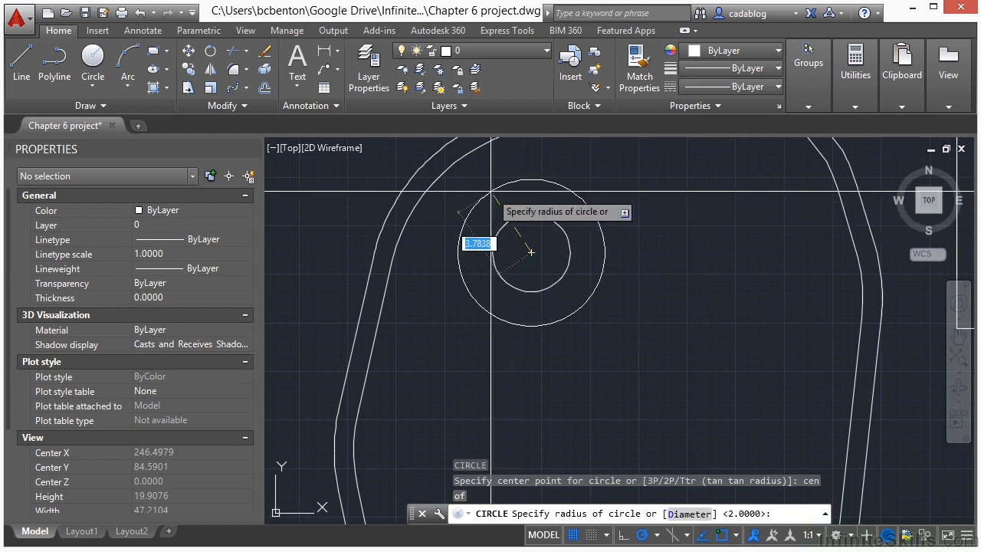
{"action": "type", "text": "4"}
{"action": "key", "text": "Return"}
Draw a circle of radius 0.5 centred on the upper-left edge of the radius 4 circle, using the nearest snap.
{"action": "type", "text": "c"}
{"action": "key", "text": "Return"}
{"action": "type", "text": "nea"}
{"action": "key", "text": "Return"}
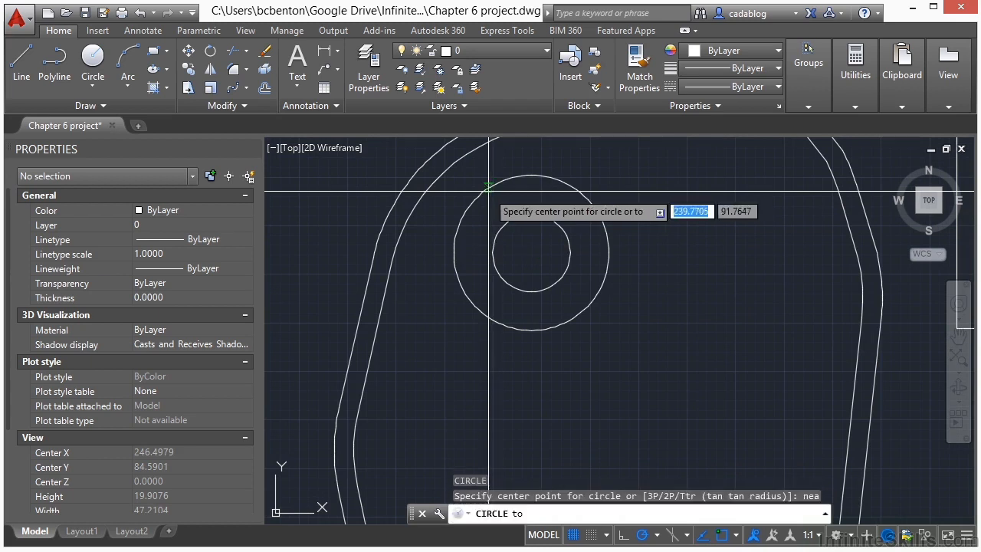
{"action": "left_click", "coordinate": [473, 202]}
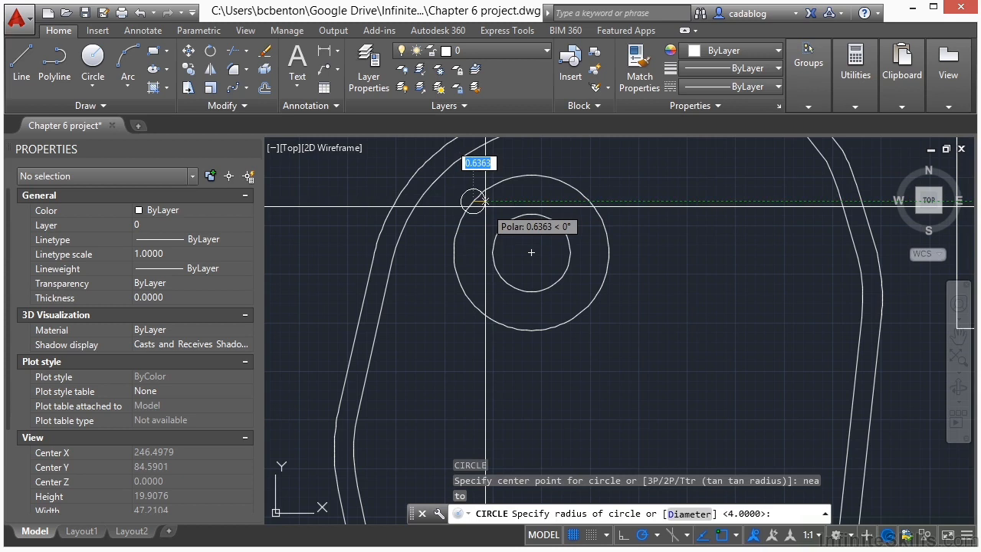
{"action": "type", "text": ".5"}
{"action": "key", "text": "Return"}
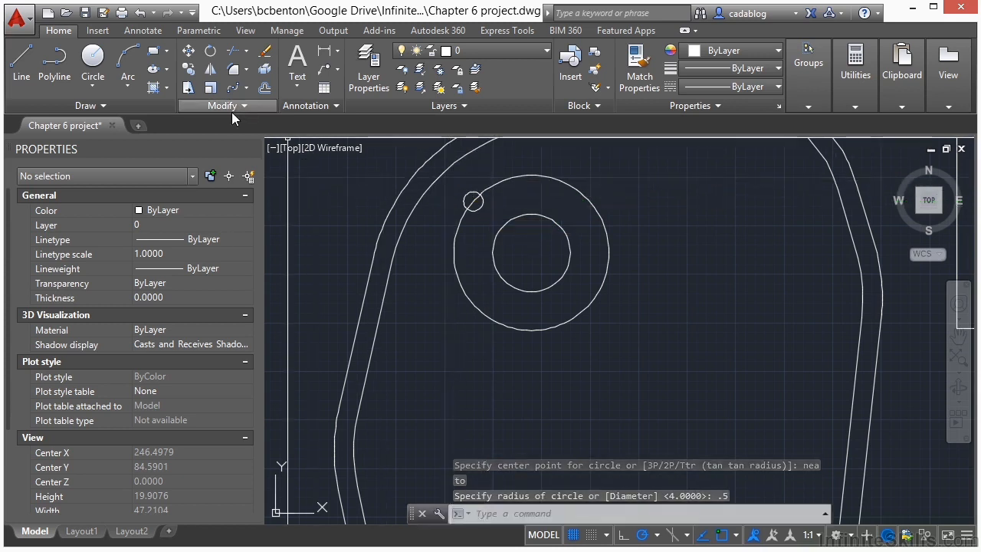
Create a polar array of the small circle around the center of the concentric circles, with 8 items filling 360 degrees.
{"action": "left_click", "coordinate": [245, 88]}
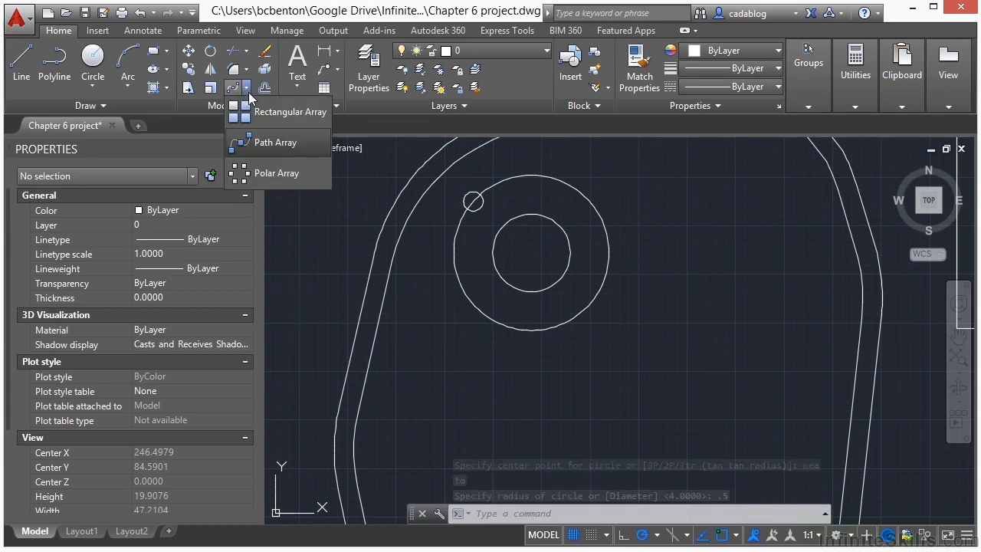
{"action": "left_click", "coordinate": [276, 174]}
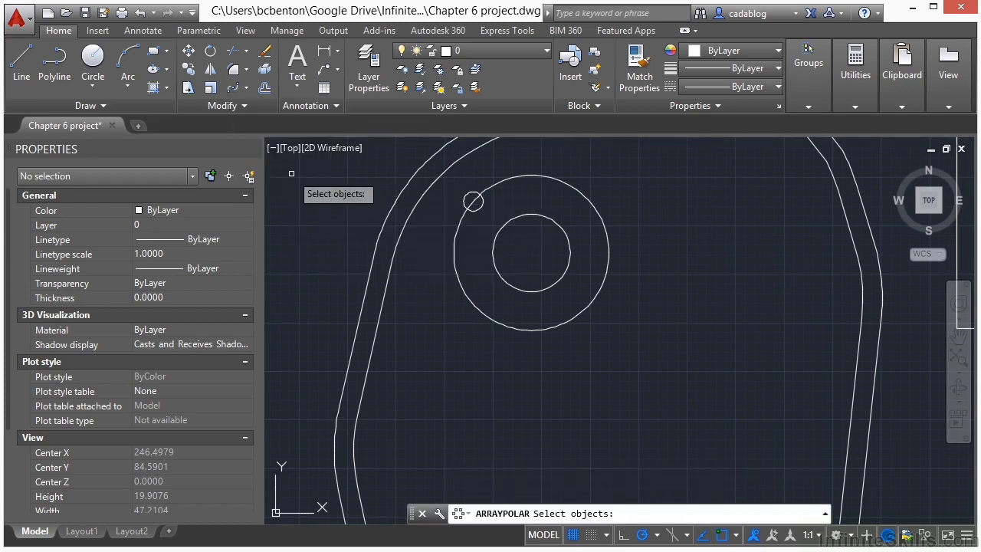
{"action": "left_click", "coordinate": [478, 203]}
{"action": "key", "text": "Return"}
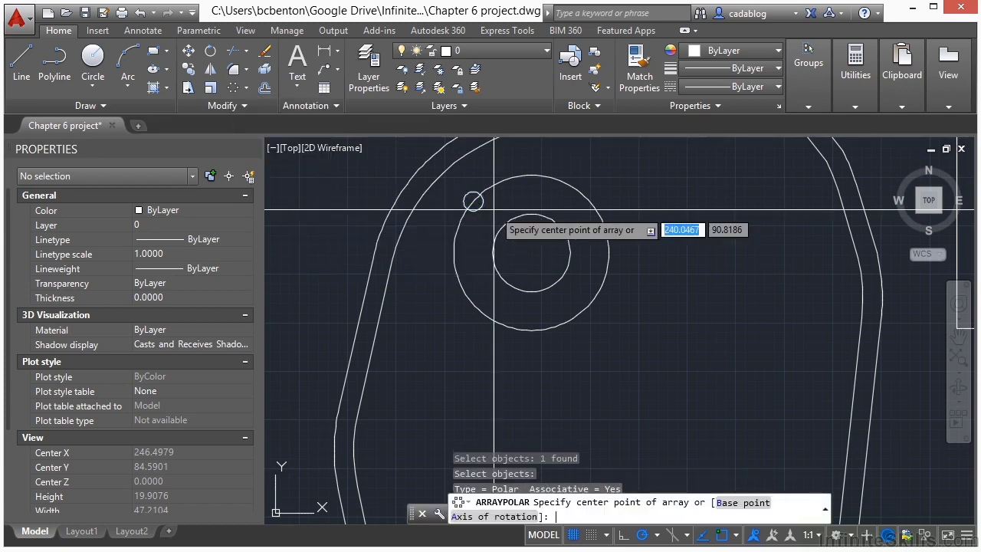
{"action": "type", "text": "cen"}
{"action": "key", "text": "Return"}
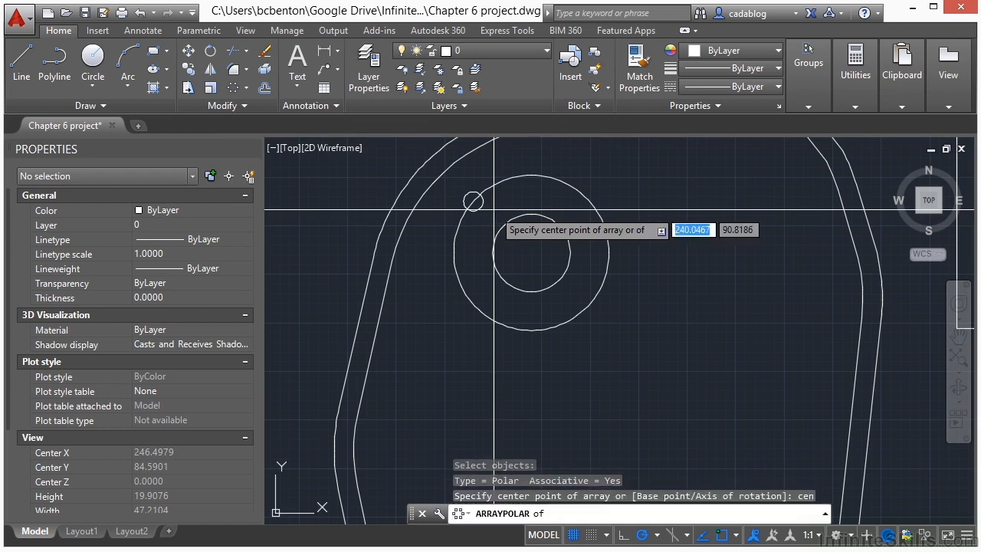
{"action": "left_click", "coordinate": [532, 212]}
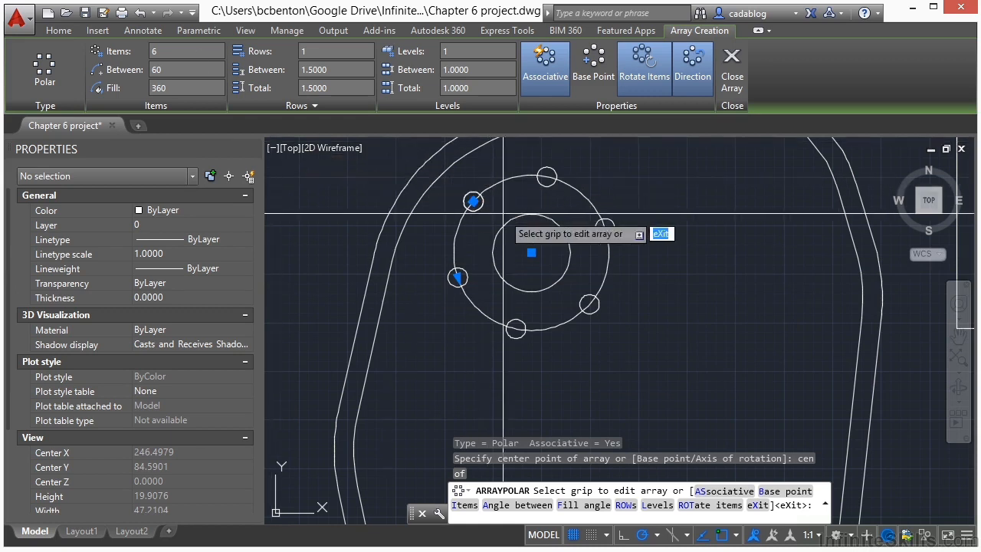
{"action": "left_click", "coordinate": [189, 51]}
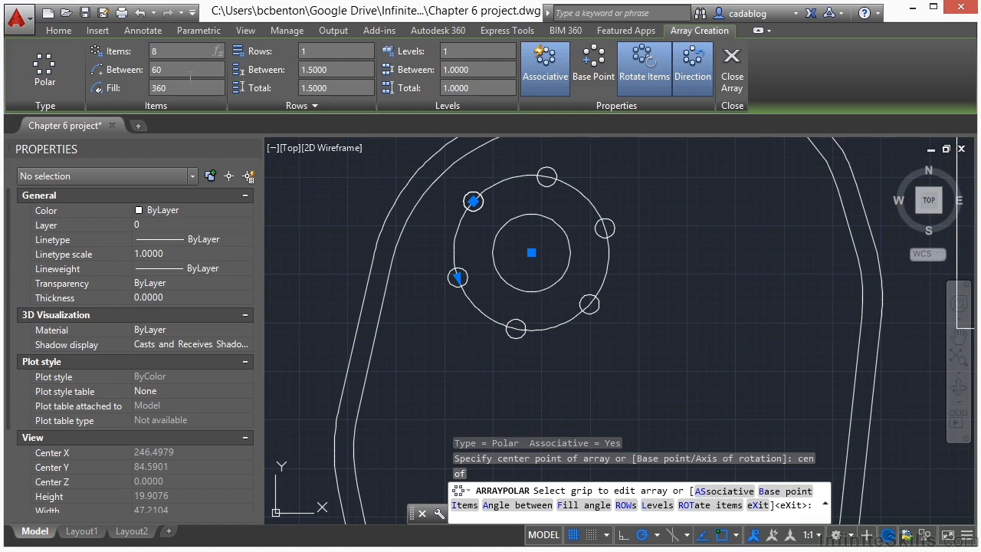
{"action": "type", "text": "8"}
{"action": "key", "text": "Return"}
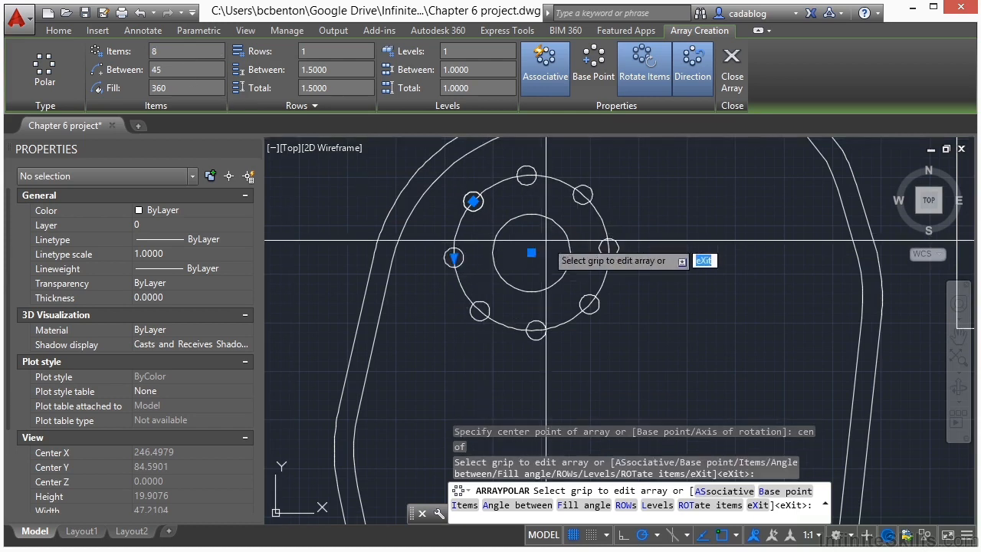
{"action": "key", "text": "Return"}
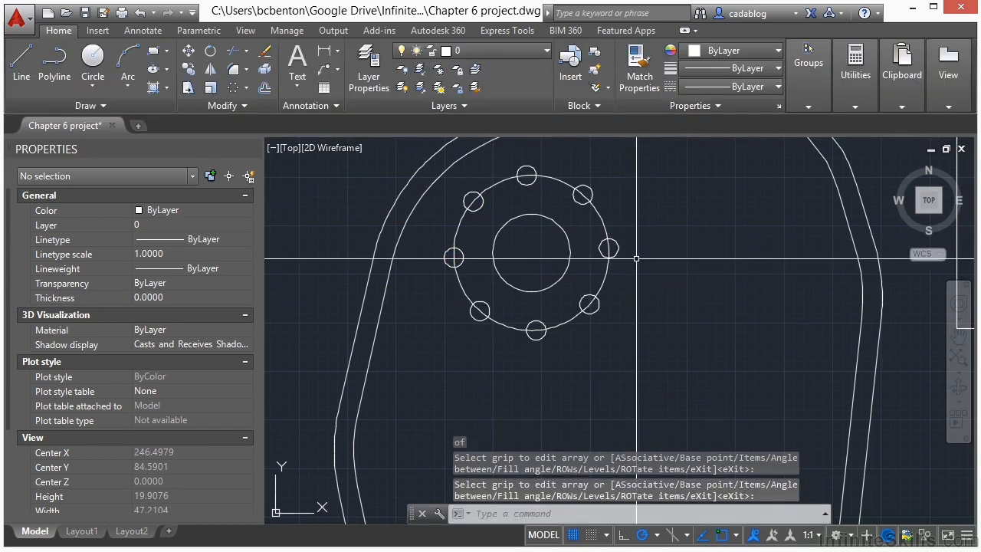
Erase the radius 4 guide circle that runs through the arrayed small circles.
{"action": "type", "text": "e"}
{"action": "key", "text": "Return"}
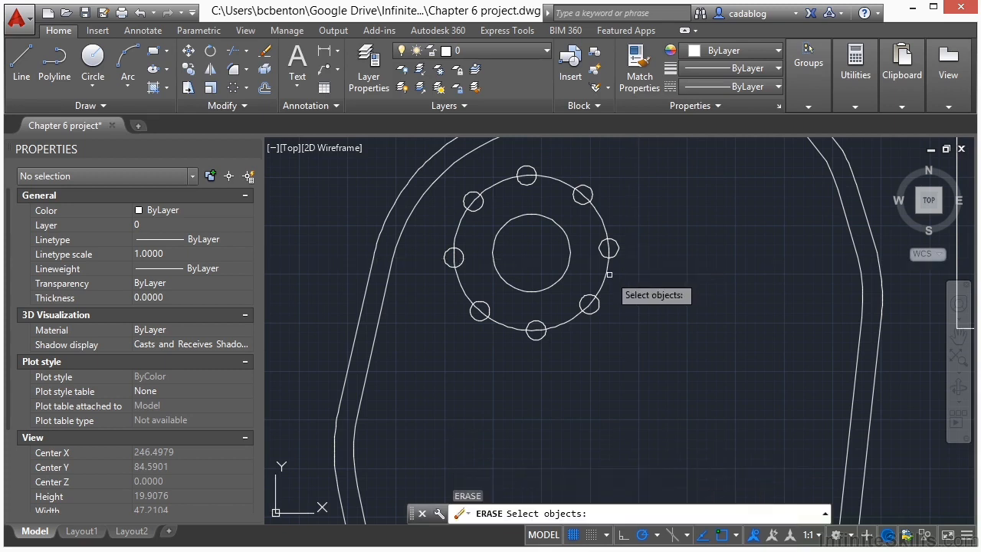
{"action": "left_click", "coordinate": [604, 273]}
{"action": "key", "text": "Return"}
Copy the small-circle array and its central circle from the circle's center to the upper-right area inside the outline.
{"action": "scroll", "coordinate": [537, 276], "scroll_direction": "down", "scroll_amount": 3}
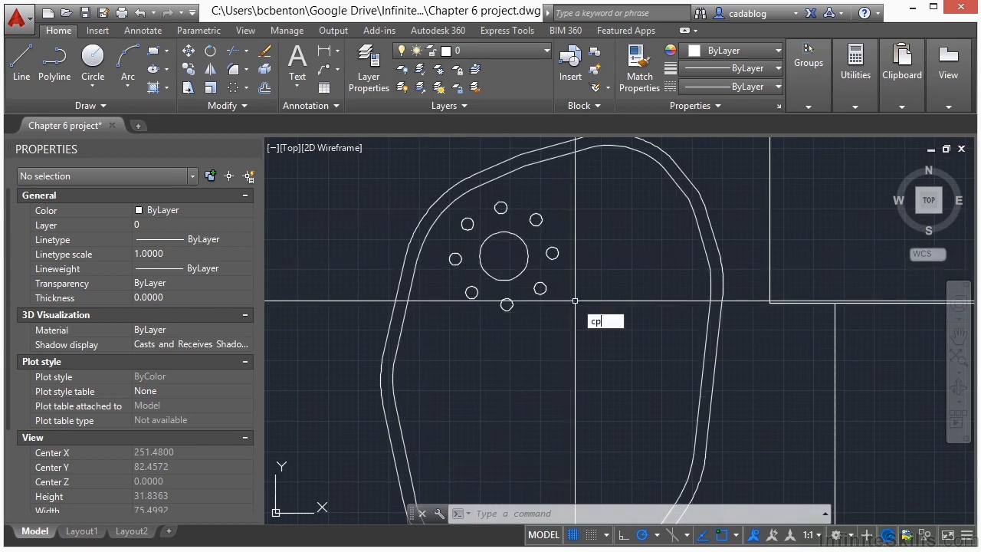
{"action": "key", "text": "Return"}
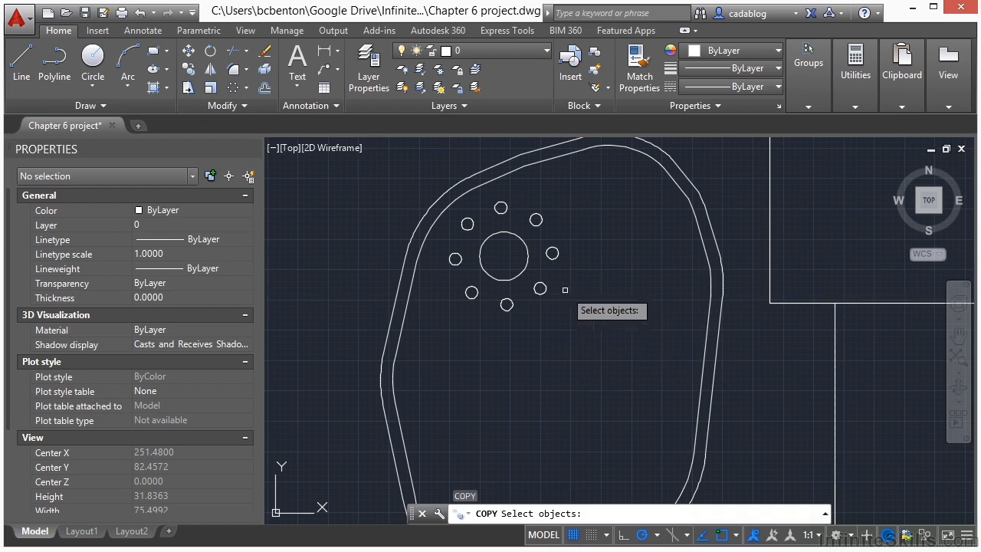
{"action": "left_click", "coordinate": [541, 289]}
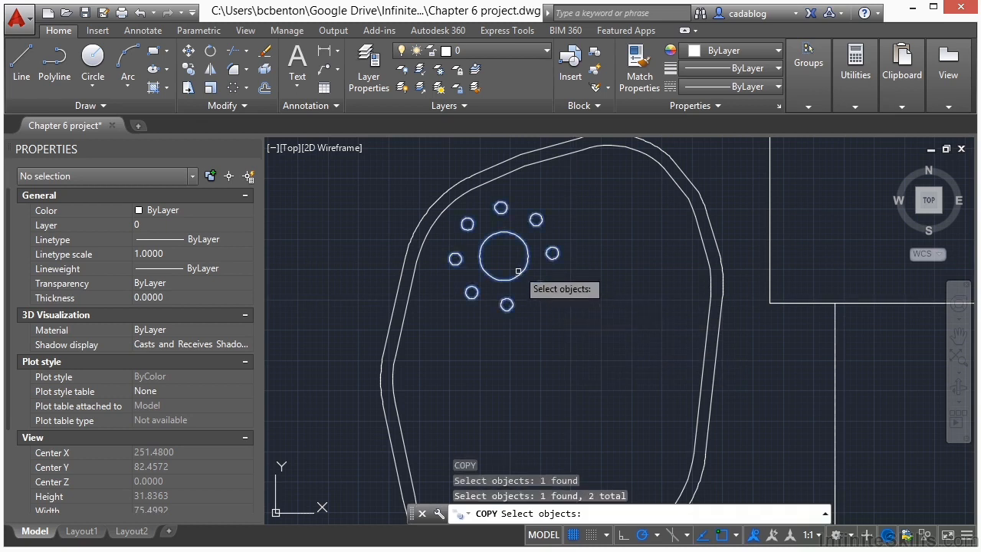
{"action": "key", "text": "Return"}
{"action": "left_click", "coordinate": [504, 256]}
{"action": "scroll", "coordinate": [504, 257], "scroll_direction": "down", "scroll_amount": 2}
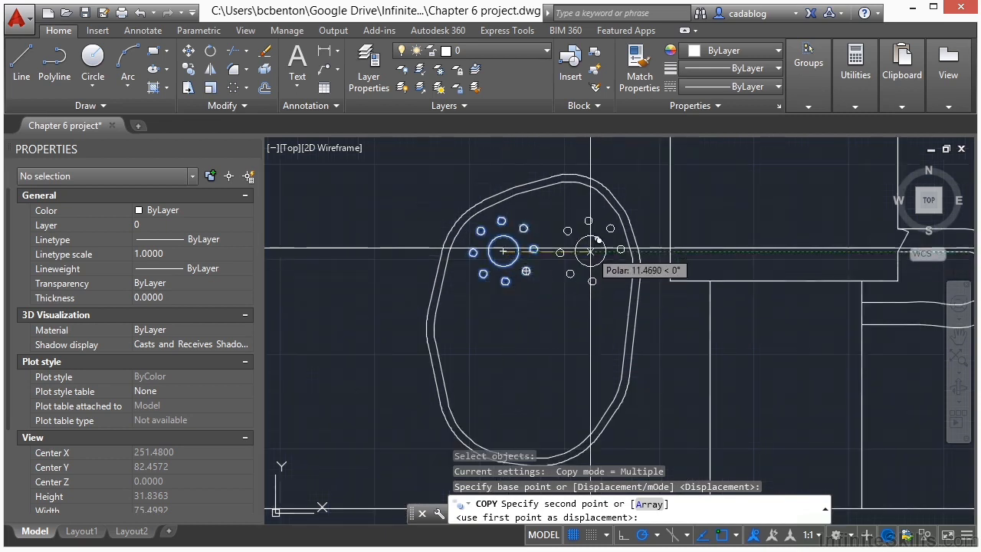
{"action": "scroll", "coordinate": [592, 259], "scroll_direction": "up", "scroll_amount": 2}
{"action": "left_click", "coordinate": [590, 235]}
Place three more copies of the circle cluster at the middle left, bottom and middle right inside the outline.
{"action": "scroll", "coordinate": [587, 230], "scroll_direction": "down", "scroll_amount": 2}
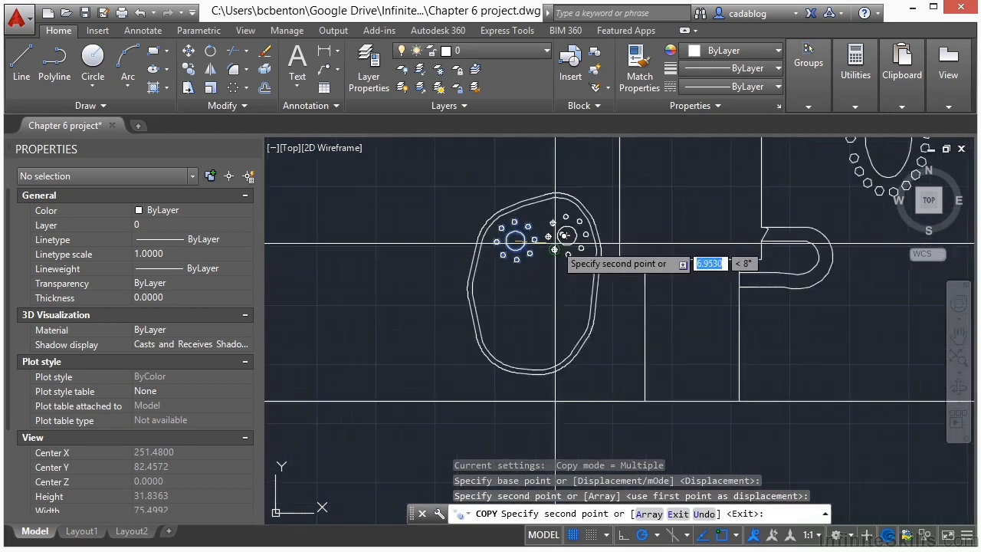
{"action": "left_click", "coordinate": [502, 286]}
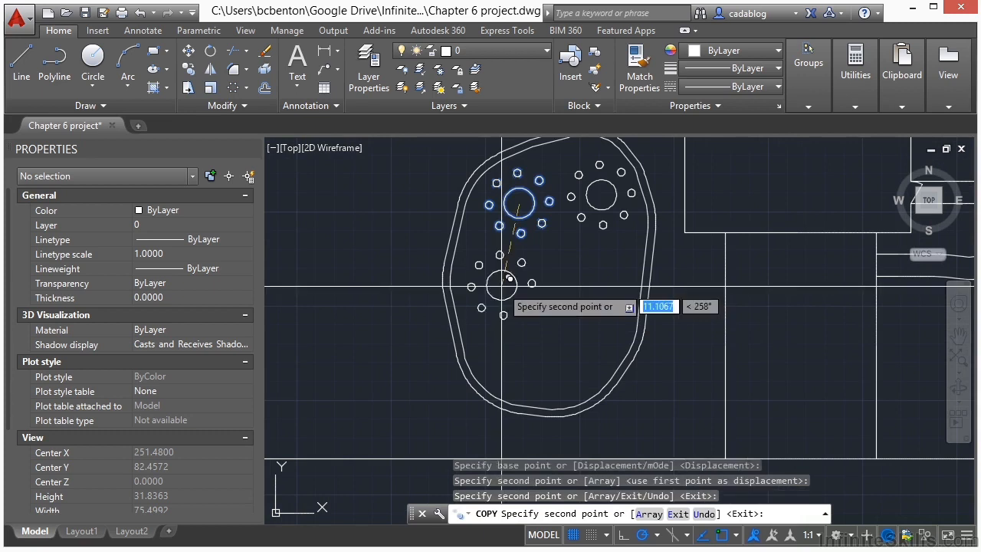
{"action": "scroll", "coordinate": [527, 370], "scroll_direction": "up", "scroll_amount": 2}
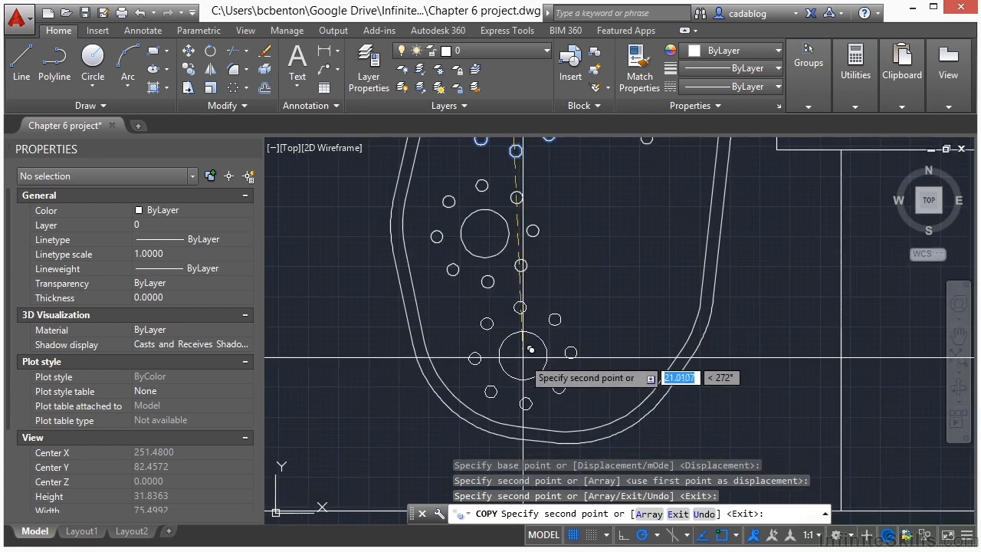
{"action": "left_click", "coordinate": [527, 368]}
{"action": "scroll", "coordinate": [636, 296], "scroll_direction": "down", "scroll_amount": 4}
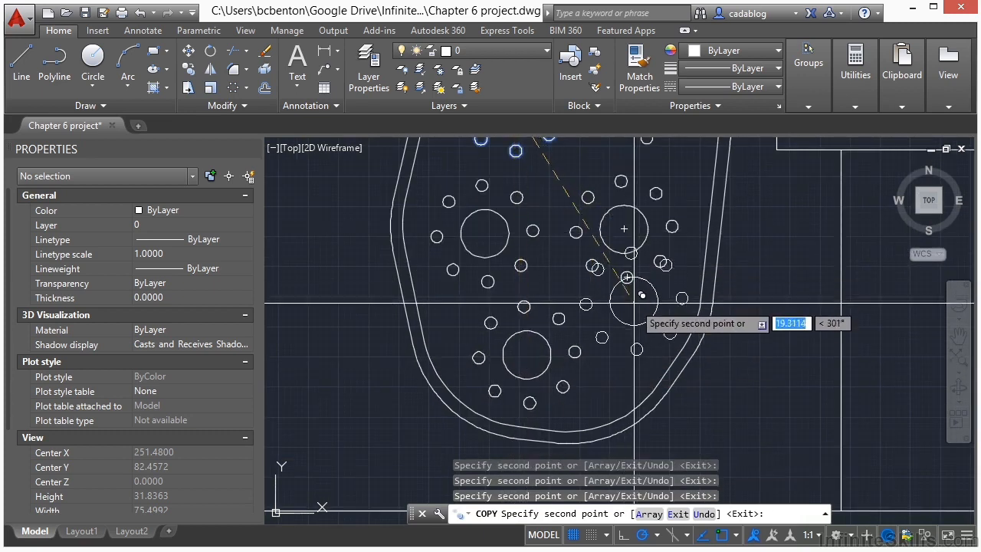
{"action": "key", "text": "Return"}
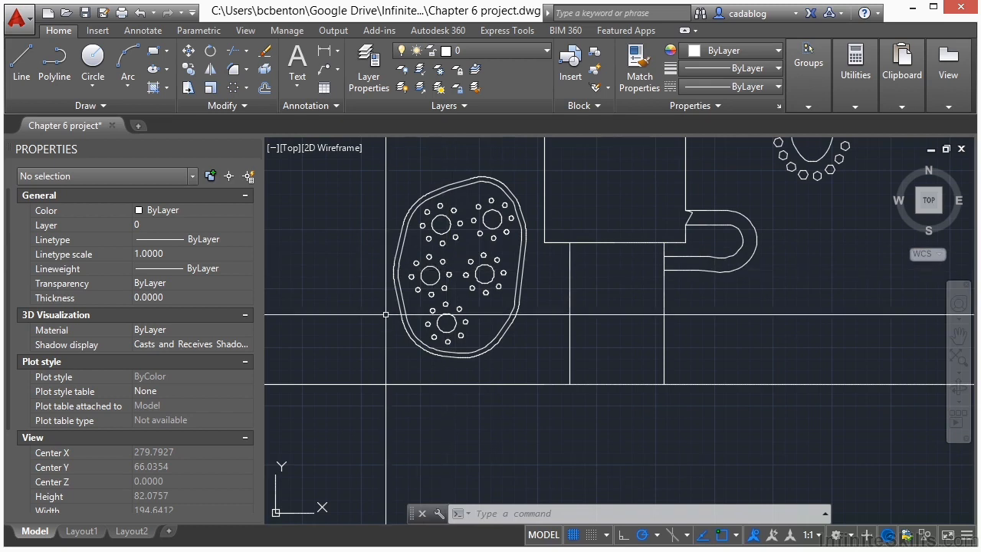
Trim the narrow body's right vertical line between the handle's two lower curves, using both handle curves as cutting edges.
{"action": "scroll", "coordinate": [406, 362], "scroll_direction": "down", "scroll_amount": 2}
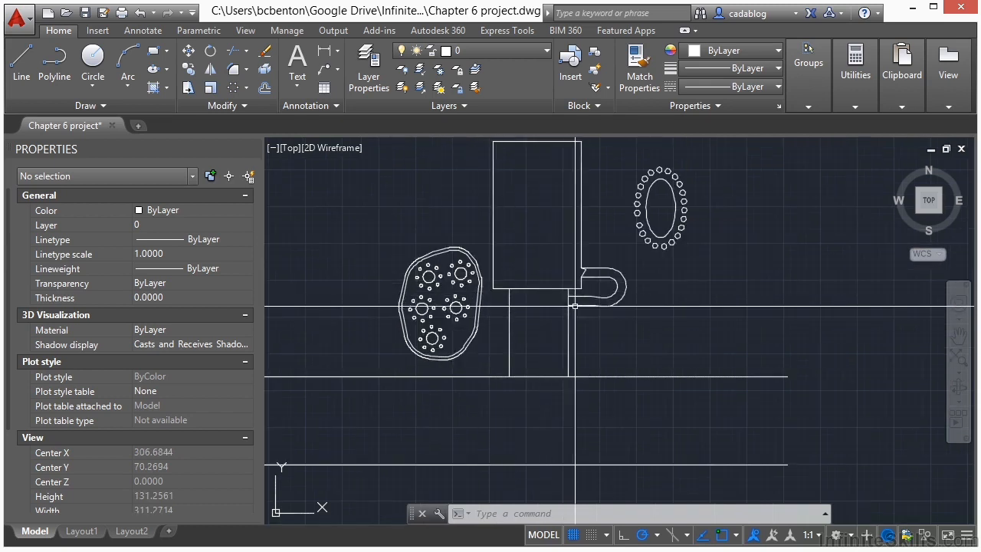
{"action": "scroll", "coordinate": [565, 308], "scroll_direction": "up", "scroll_amount": 4}
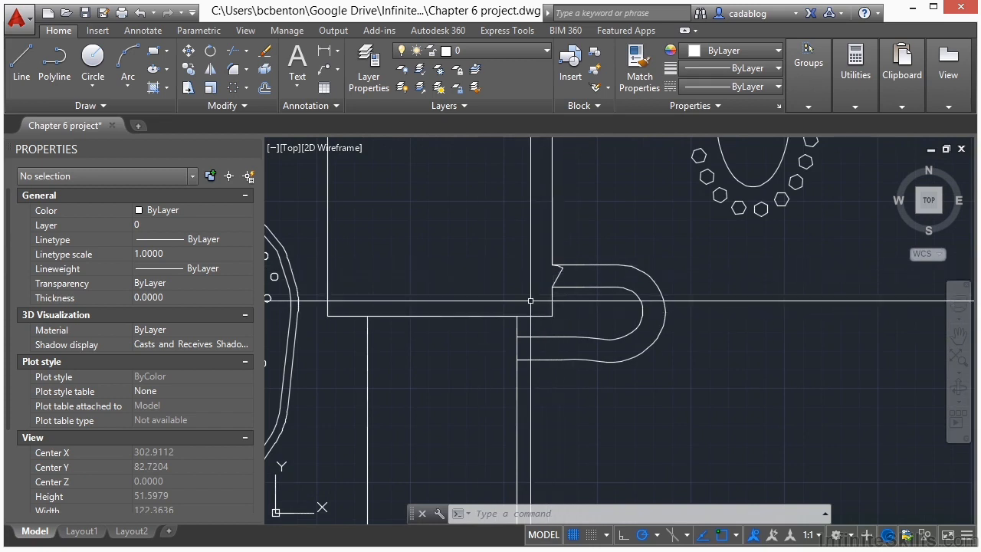
{"action": "type", "text": "tr"}
{"action": "key", "text": "Return"}
{"action": "scroll", "coordinate": [526, 340], "scroll_direction": "up", "scroll_amount": 4}
{"action": "left_click", "coordinate": [524, 311]}
{"action": "left_click", "coordinate": [501, 424]}
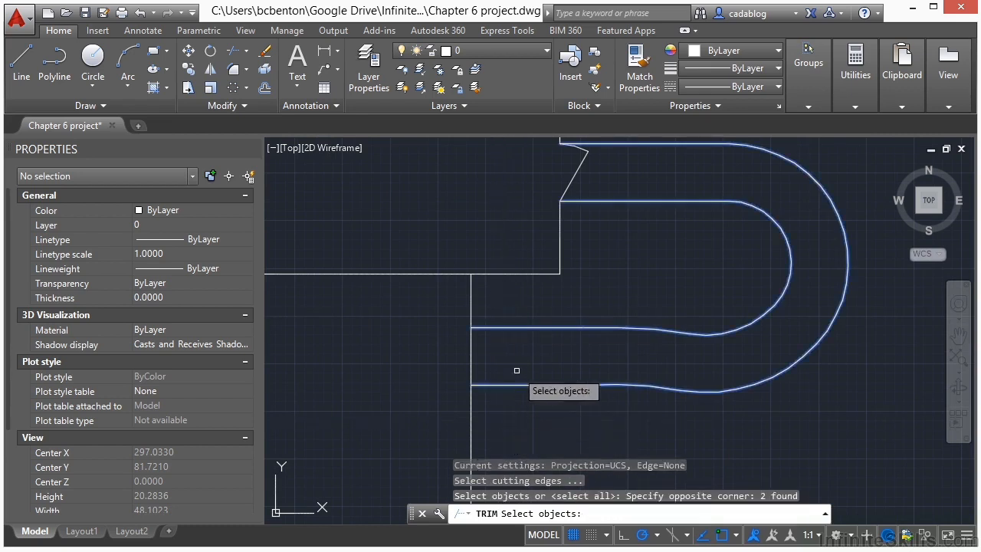
{"action": "key", "text": "Return"}
{"action": "left_click", "coordinate": [506, 346]}
{"action": "left_click", "coordinate": [443, 366]}
{"action": "key", "text": "Return"}
{"action": "scroll", "coordinate": [626, 322], "scroll_direction": "down", "scroll_amount": 2}
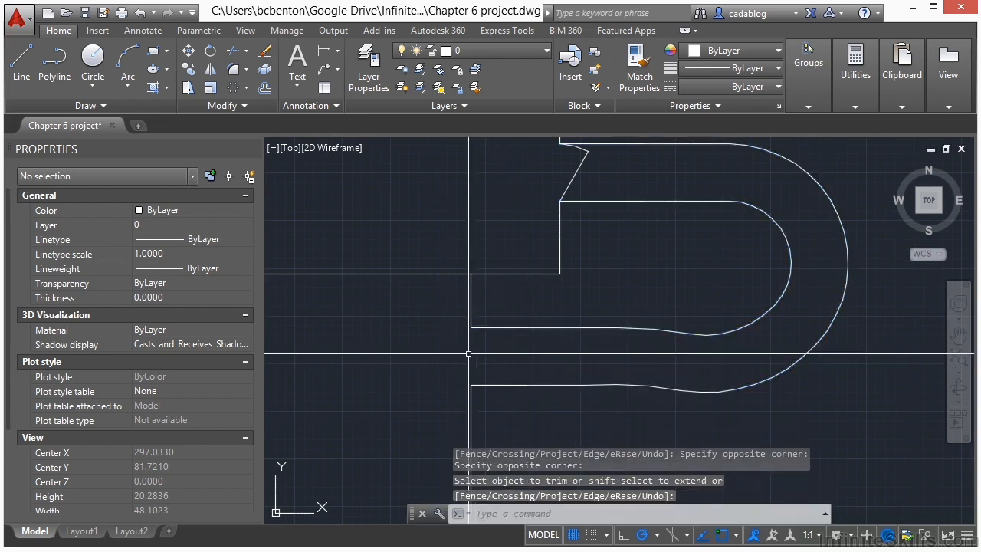
{"action": "scroll", "coordinate": [529, 368], "scroll_direction": "down", "scroll_amount": 4}
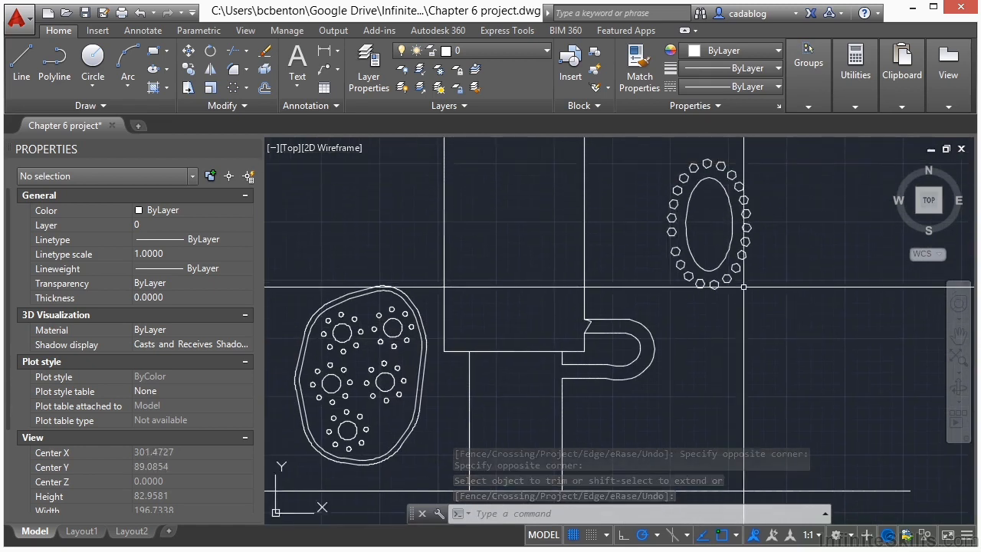
{"action": "scroll", "coordinate": [546, 259], "scroll_direction": "down", "scroll_amount": 5}
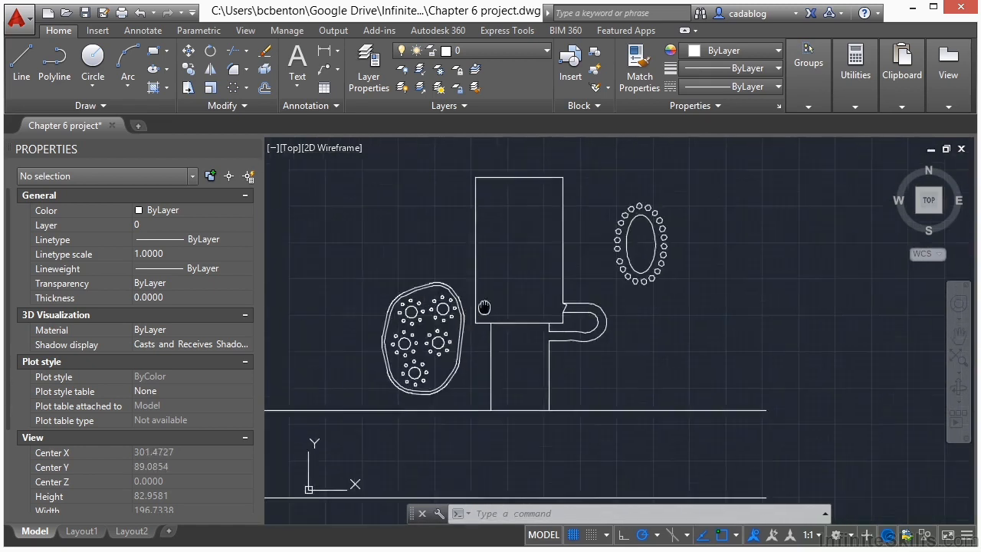
{"action": "scroll", "coordinate": [506, 277], "scroll_direction": "down", "scroll_amount": 2}
{"action": "scroll", "coordinate": [434, 243], "scroll_direction": "up", "scroll_amount": 2}
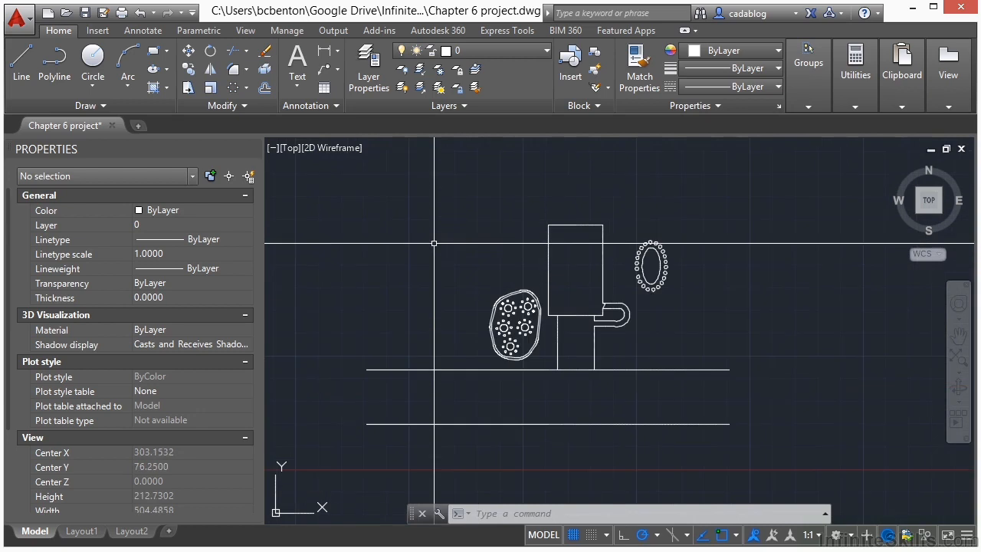